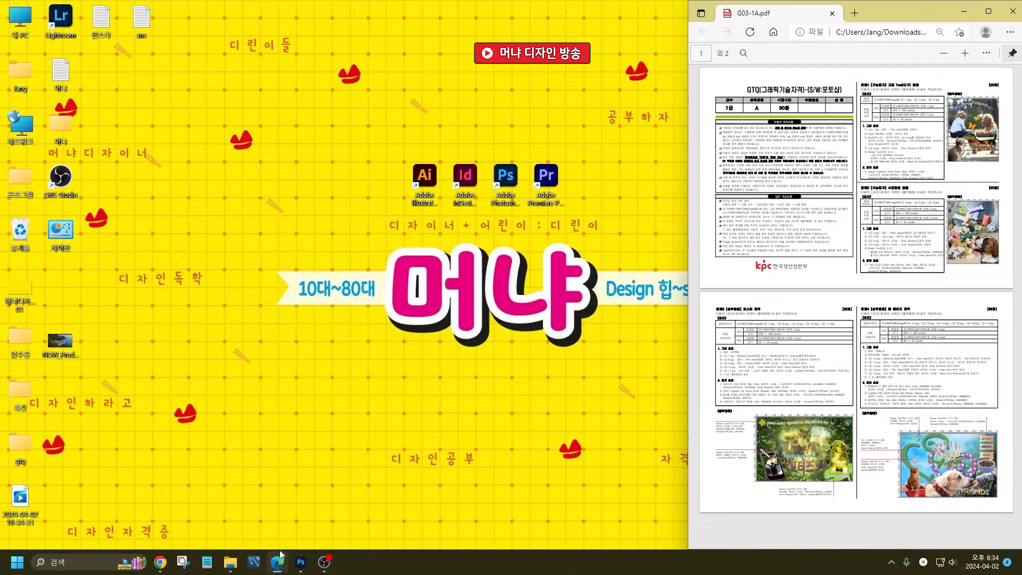
- Switch to Photoshop and turn off Auto show the Home Screen in the general preferences
click(301, 561)
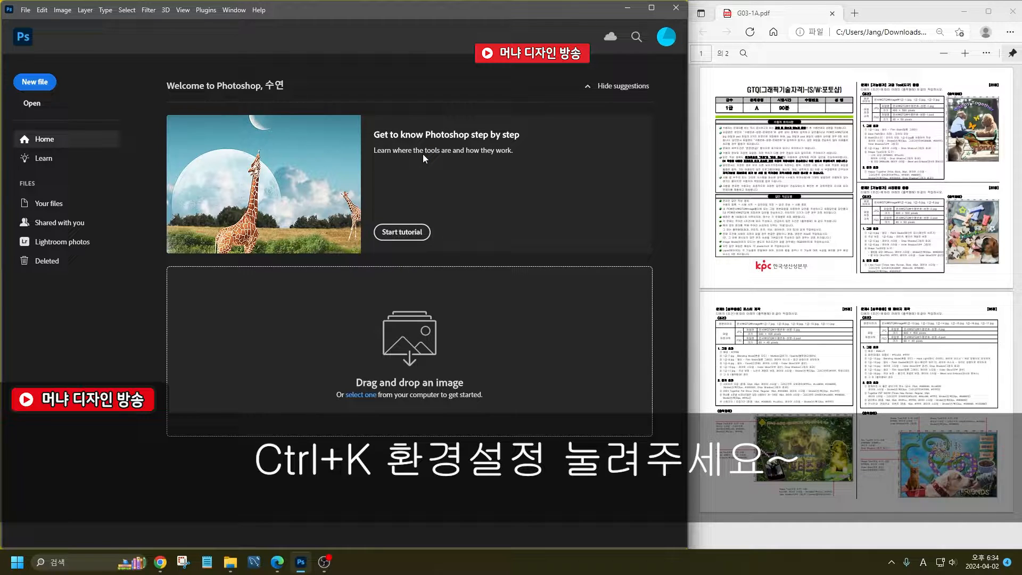
key(ctrl+k)
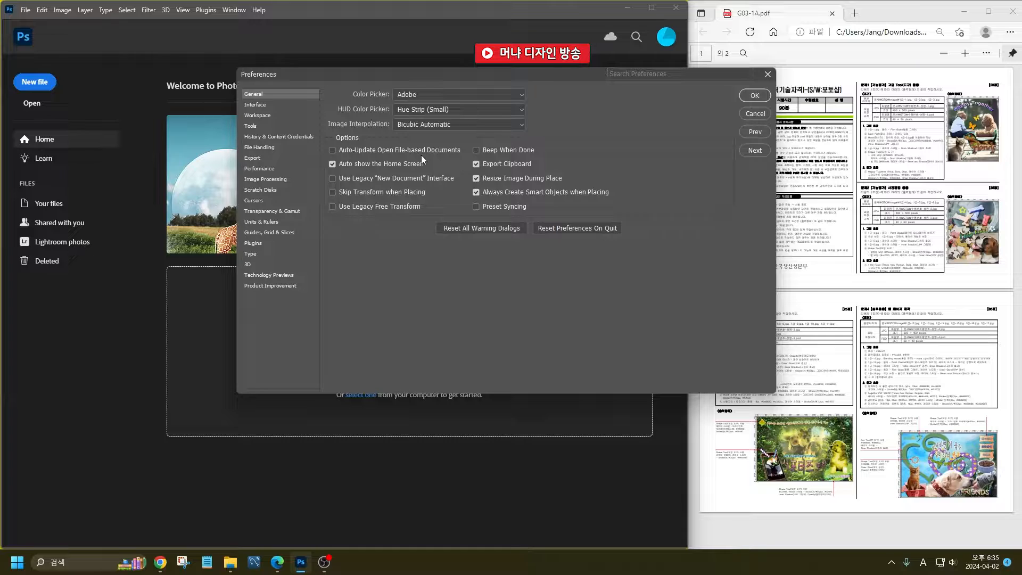
key(ctrl)
drag(340, 74, 506, 89)
key(ctrl)
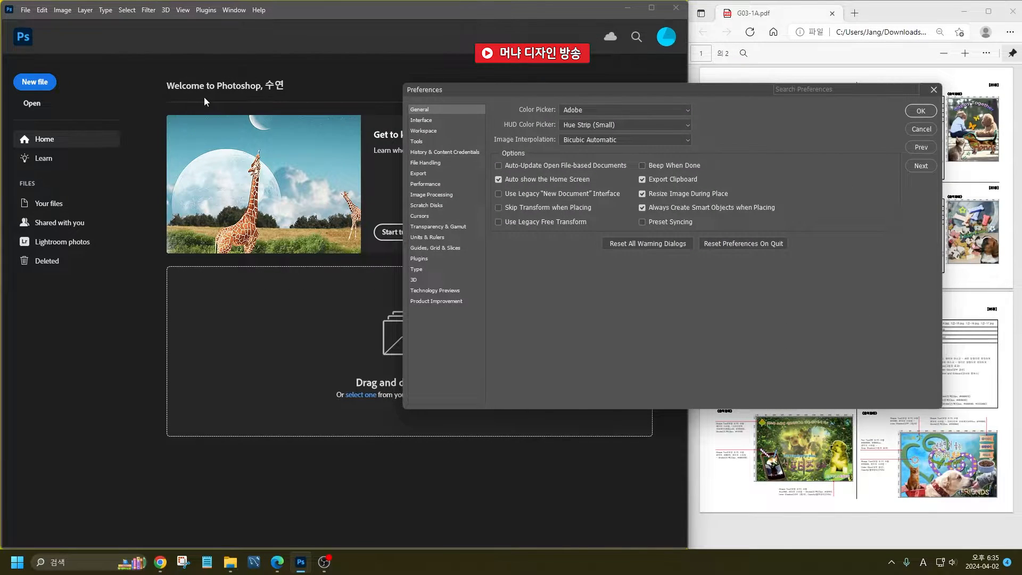
key(ctrl)
drag(625, 92, 469, 82)
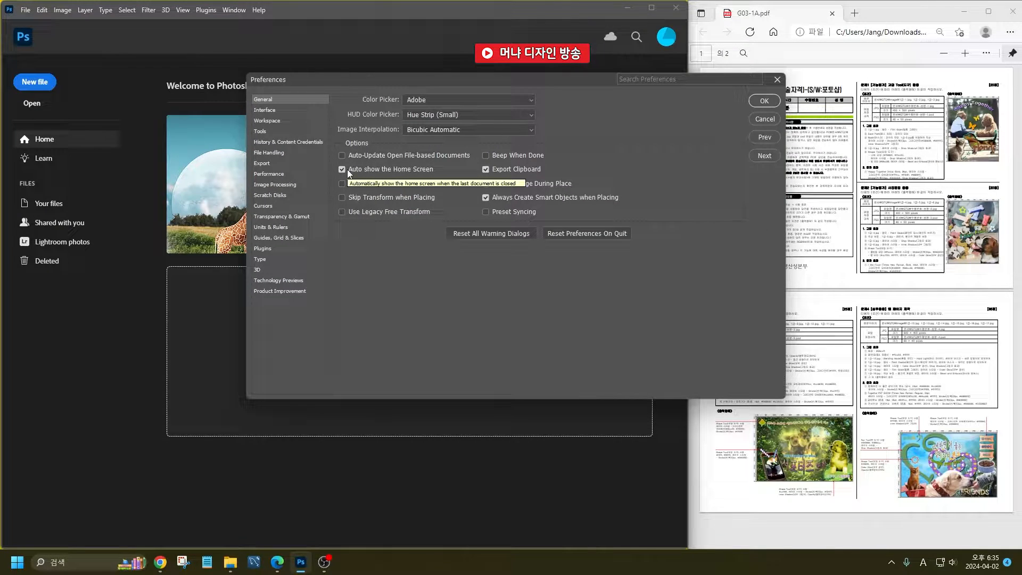
key(ctrl)
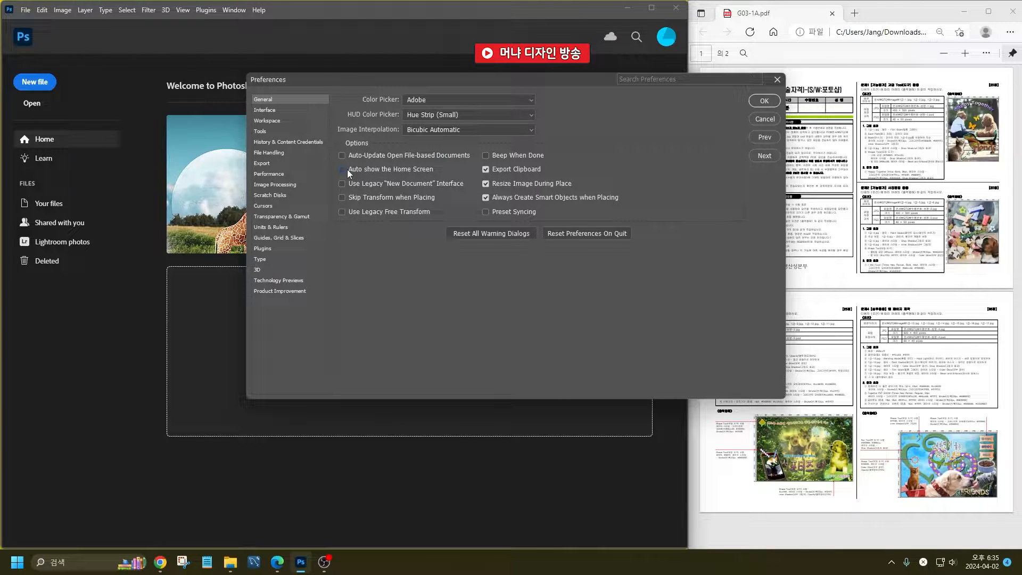
- Set the interface color theme to the lightest option in the preferences
click(277, 112)
click(456, 117)
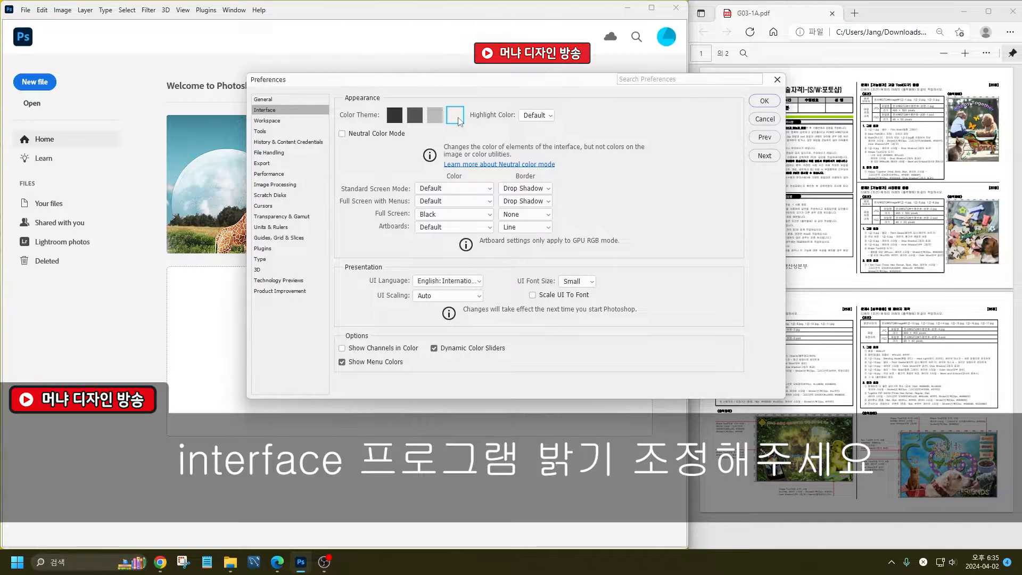
click(433, 119)
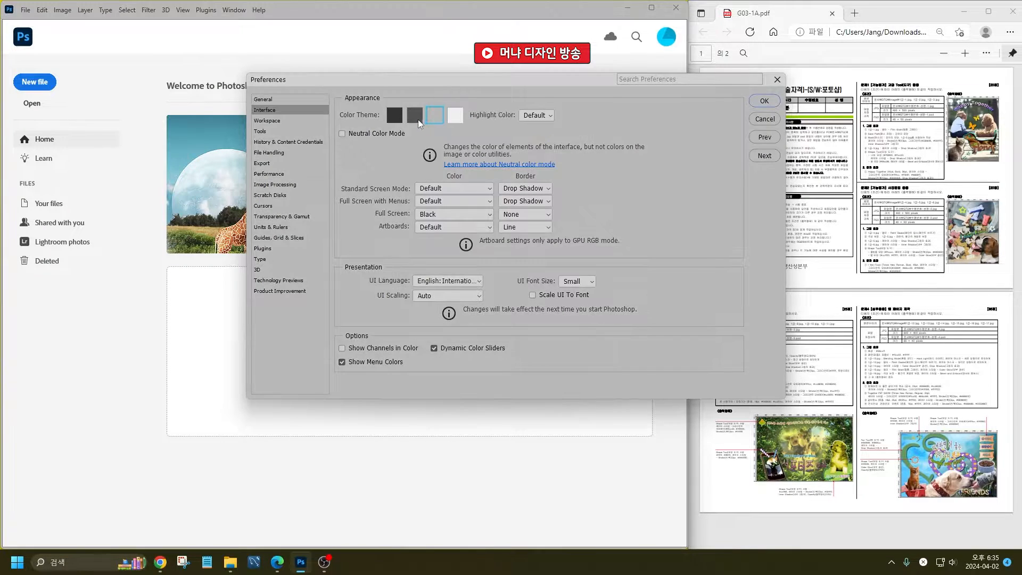
click(455, 117)
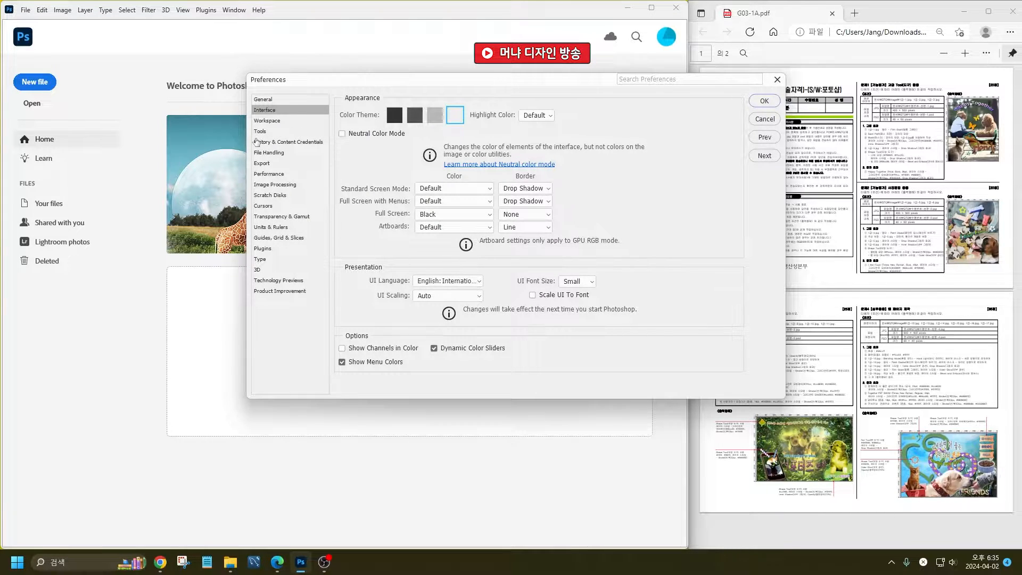
- Turn off Open Documents as Tabs in the workspace preferences
click(273, 120)
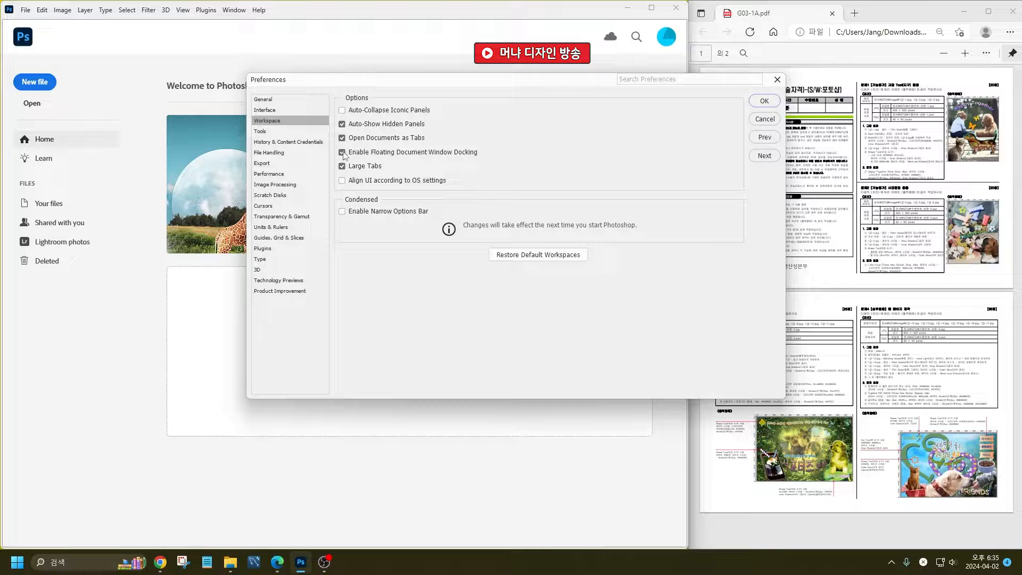
key(ctrl)
key(ctrl)
key(ctrl)
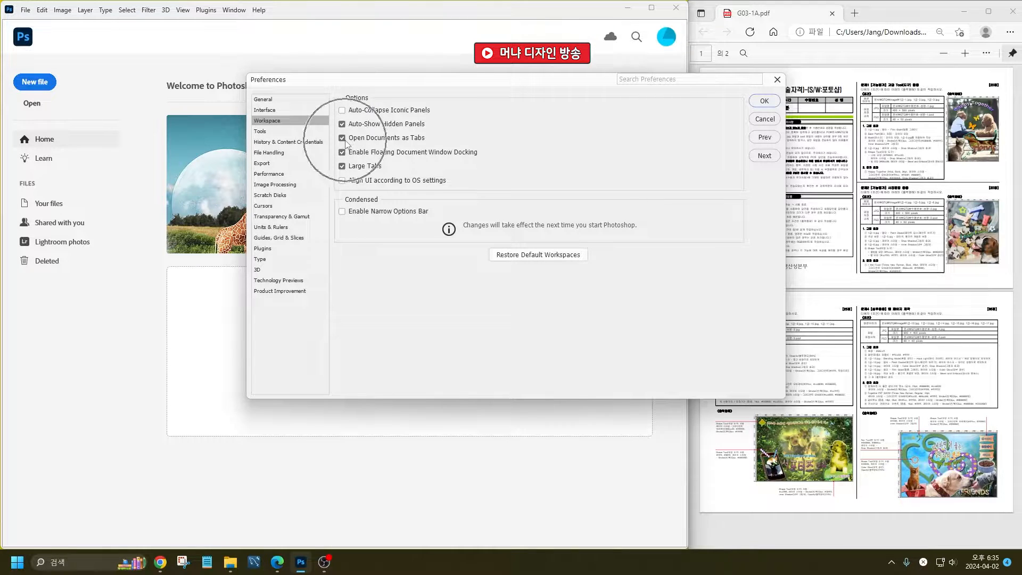
click(342, 138)
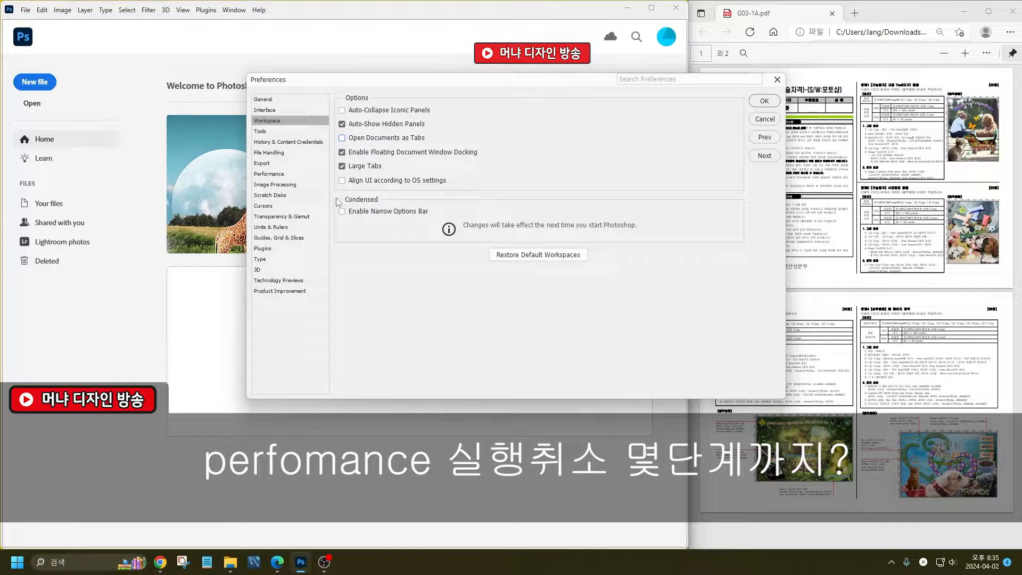
- Check the history states in the performance preferences and the ruler units in the units preferences
click(277, 175)
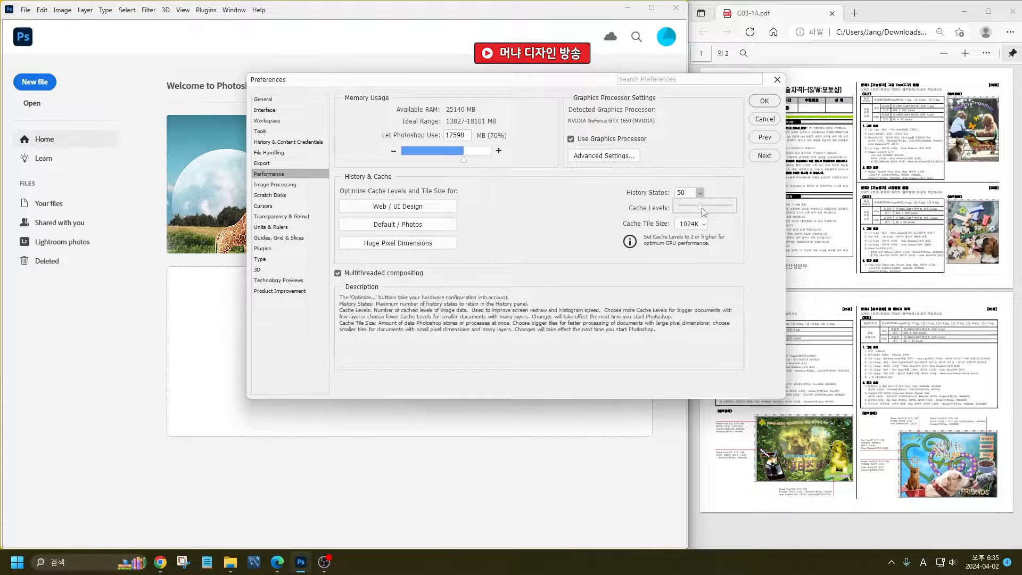
click(691, 194)
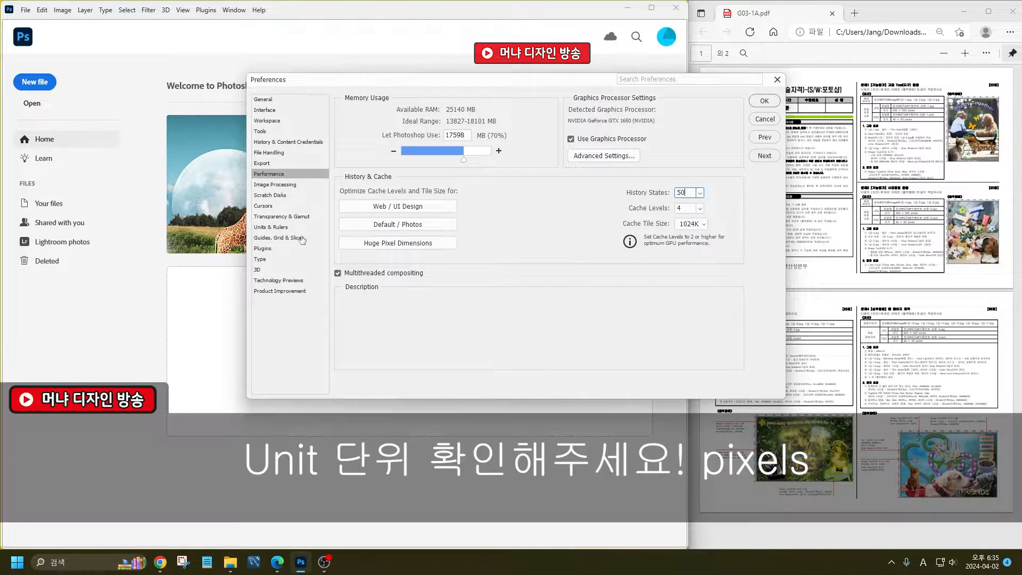
click(301, 238)
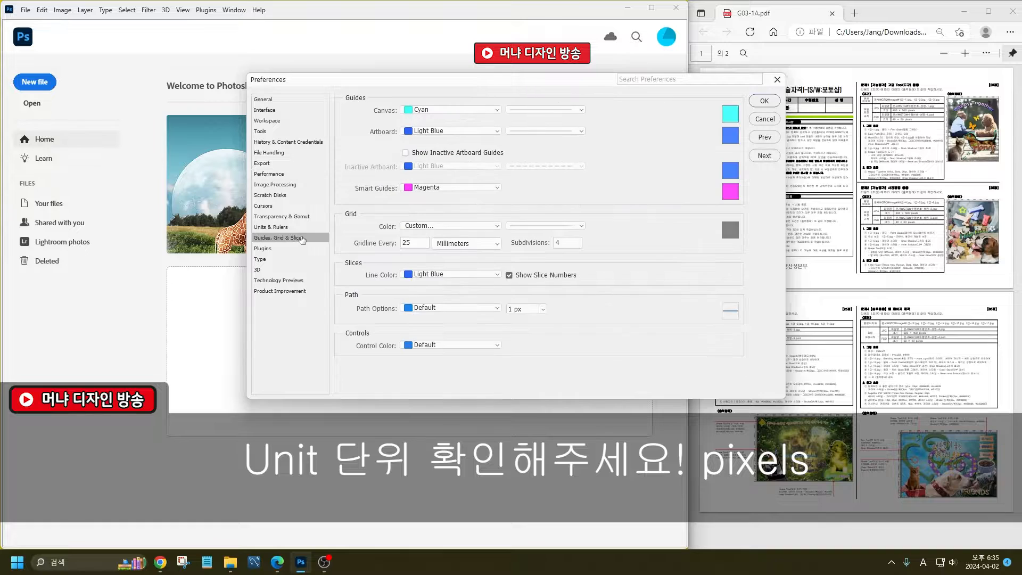
click(272, 228)
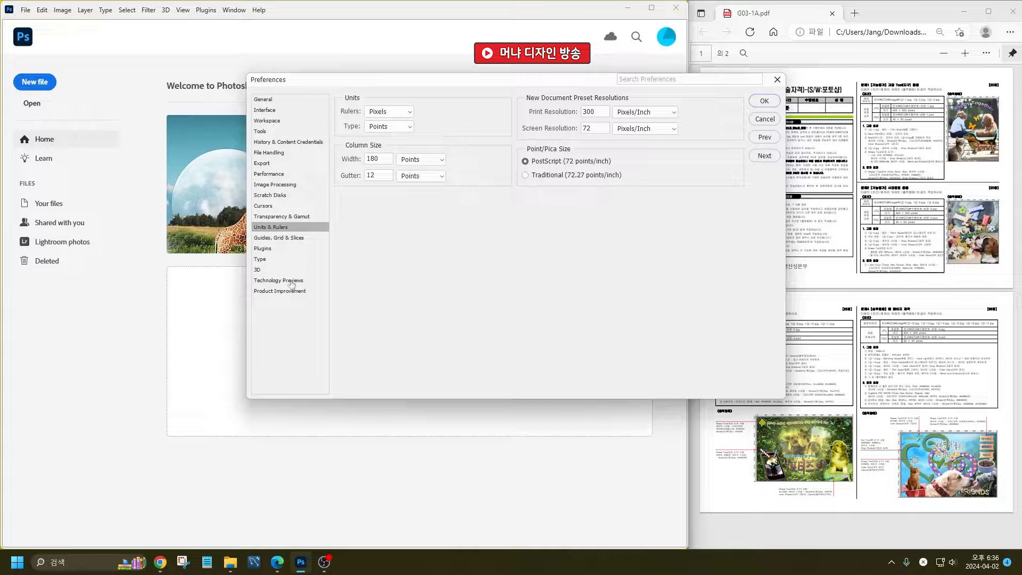
- Turn off Show Font Names in English in the type preferences and apply all the preference changes
click(261, 262)
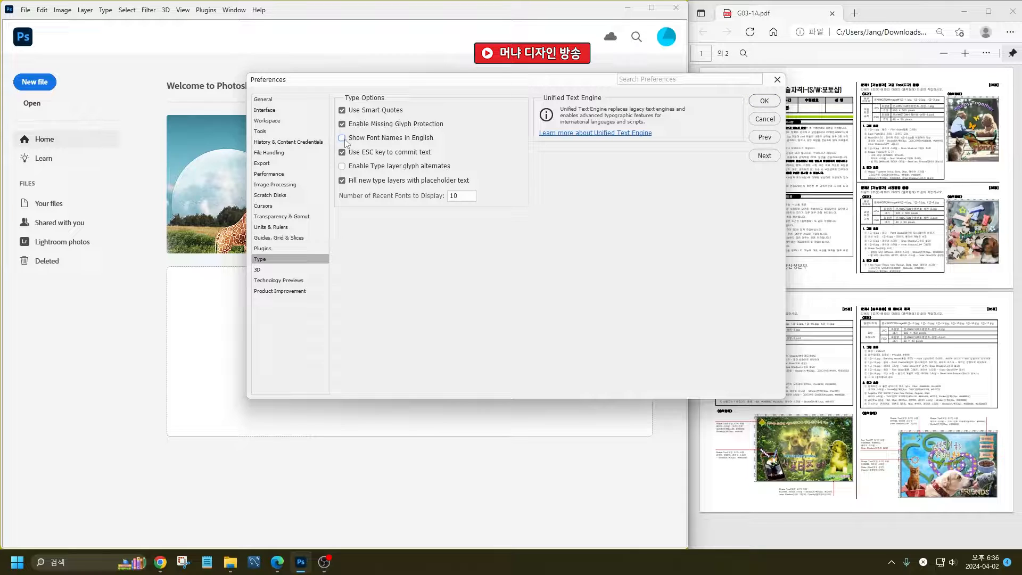
click(766, 103)
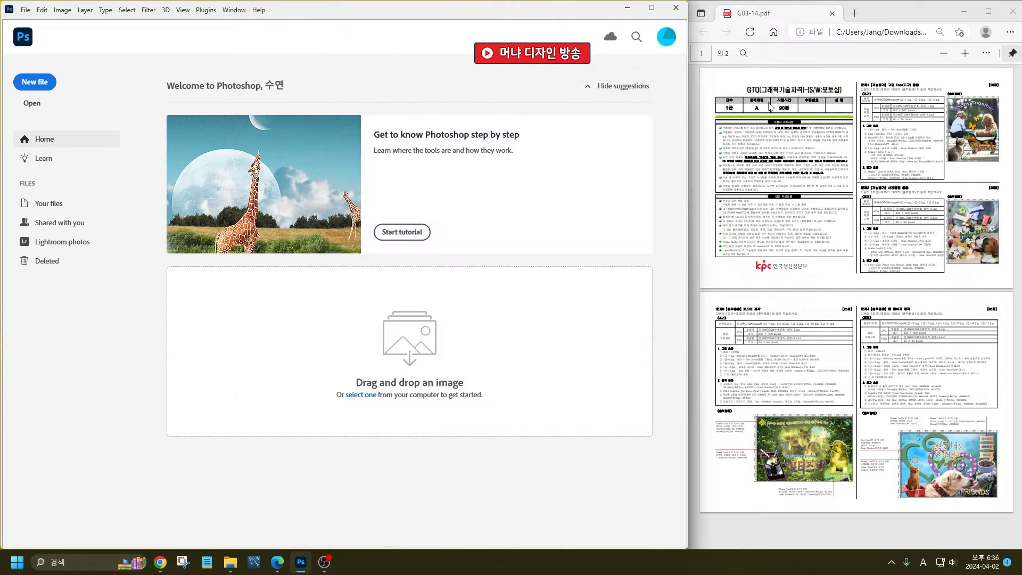
- Arrange the empty workspace with a two-column toolbar, a floating Layers panel group and the remaining docked panels collapsed to icons
click(22, 42)
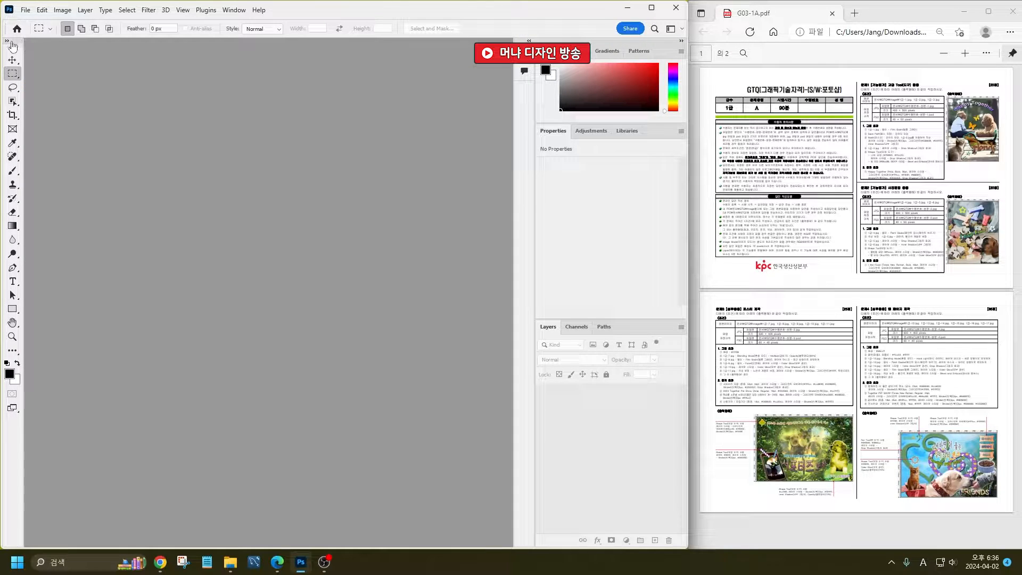
click(7, 41)
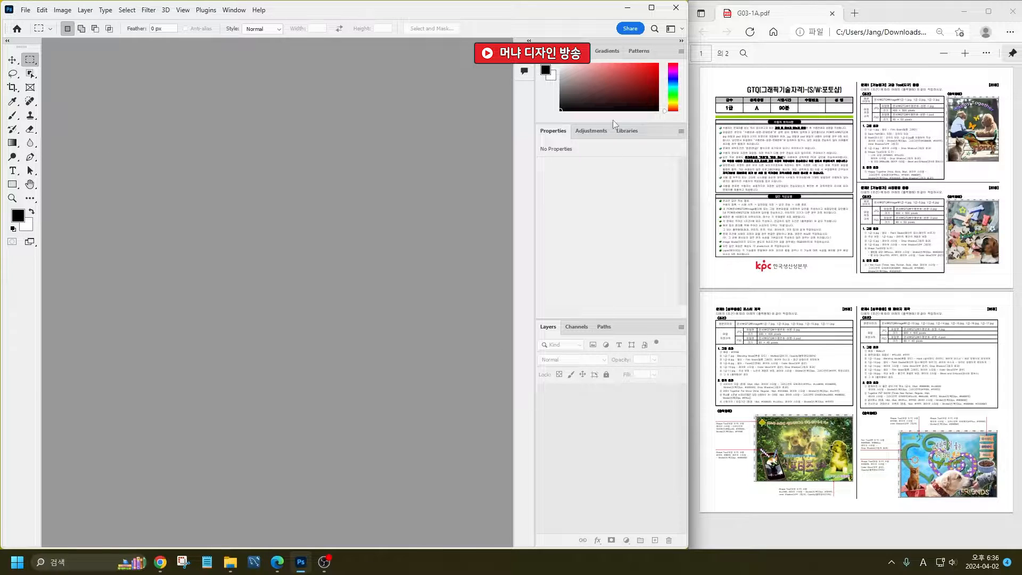
drag(641, 329, 538, 83)
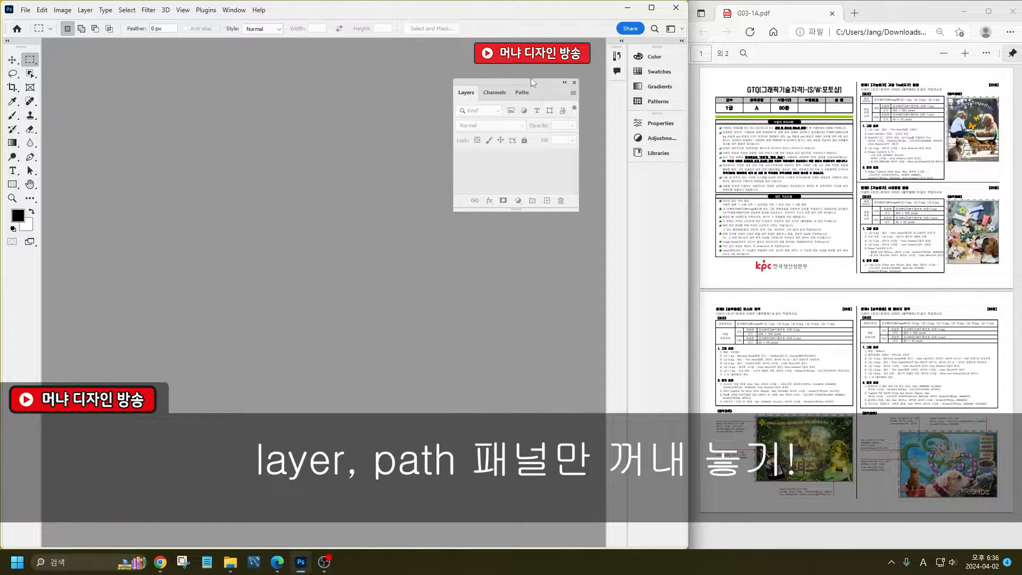
drag(642, 165, 670, 169)
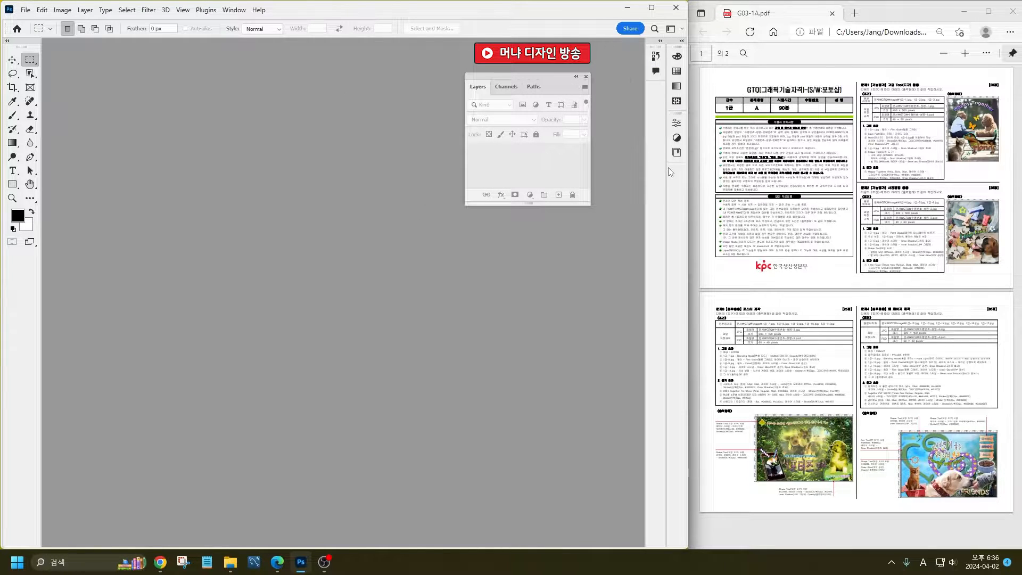
- Show the Shapes panel, load Legacy Shapes and More into it, and expand the set down to All Legacy Default Shapes
click(235, 12)
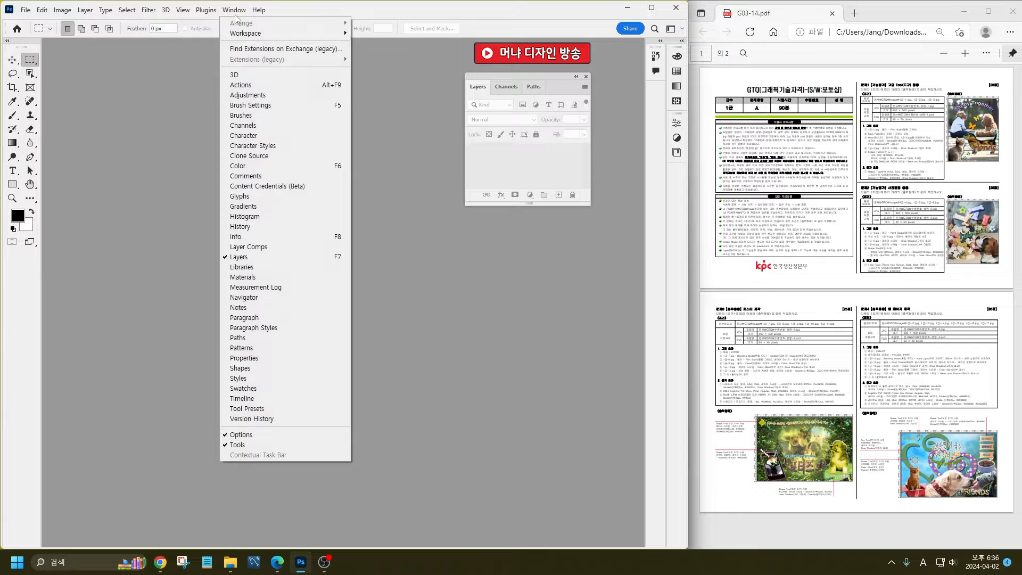
click(311, 369)
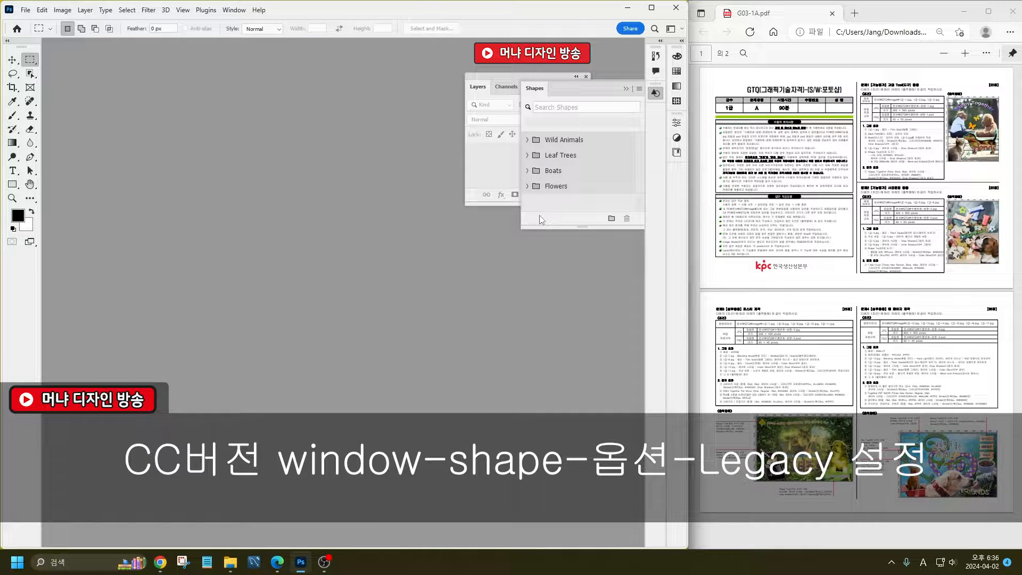
click(641, 90)
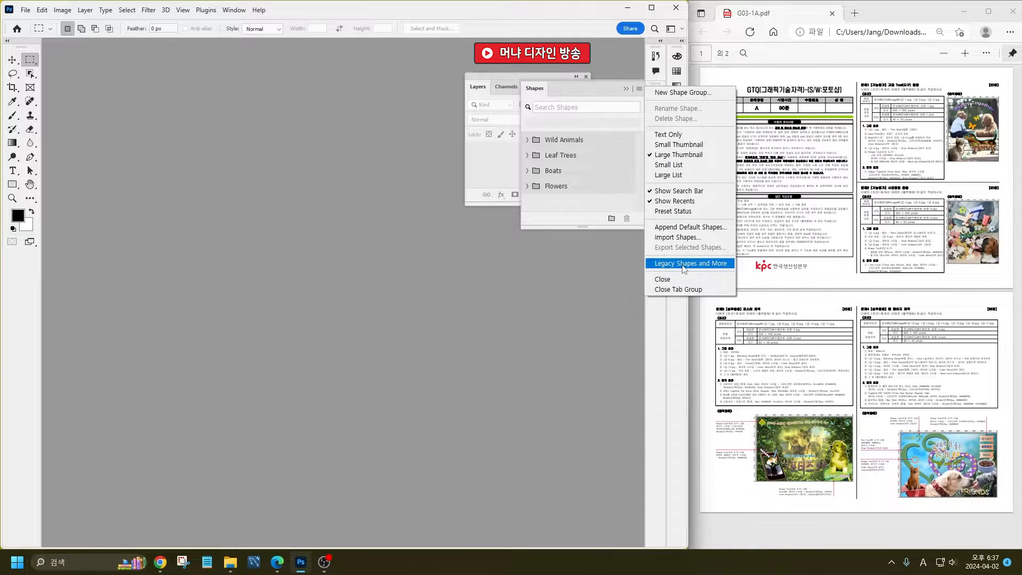
click(684, 263)
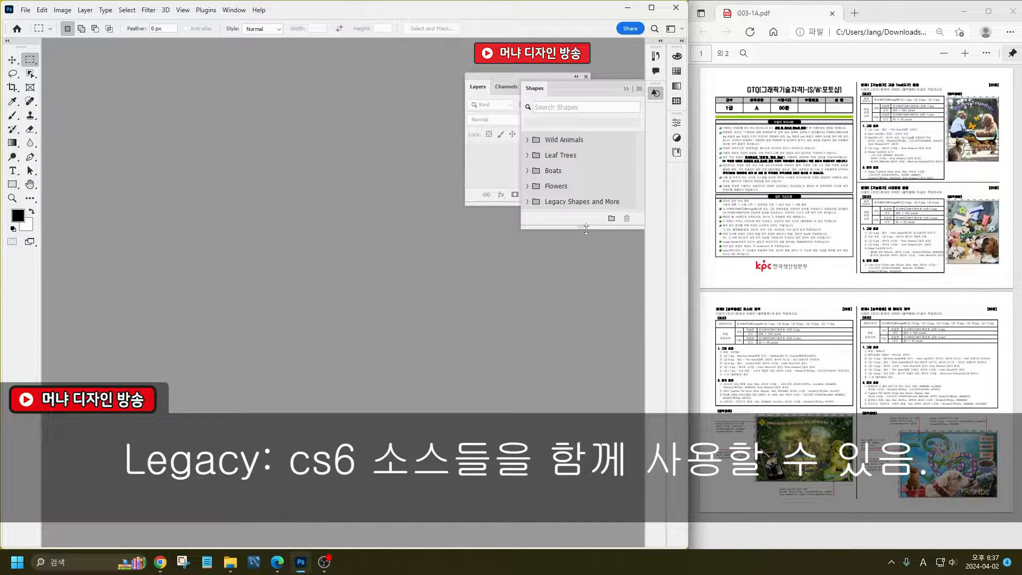
drag(586, 228, 586, 342)
click(527, 201)
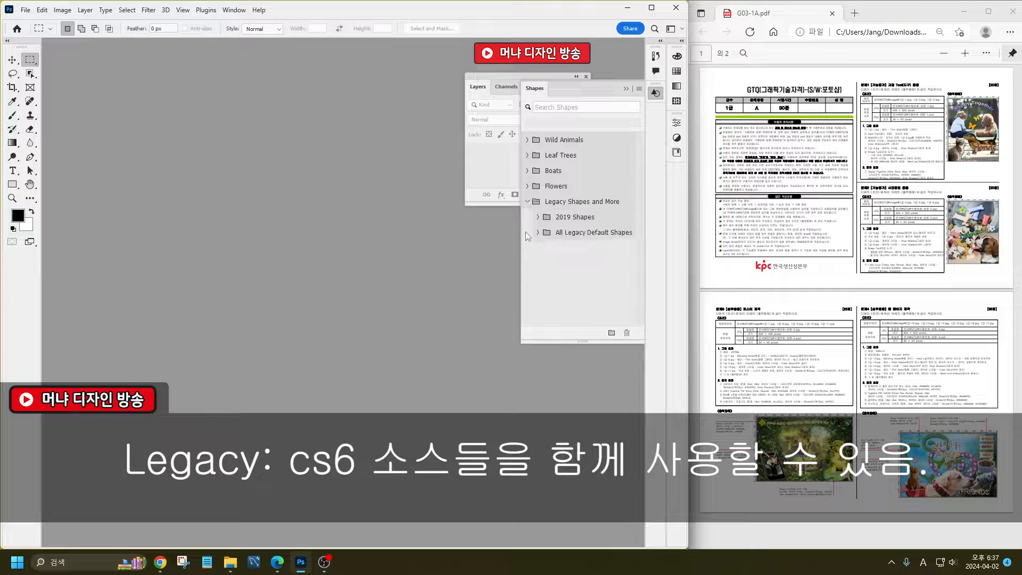
click(536, 233)
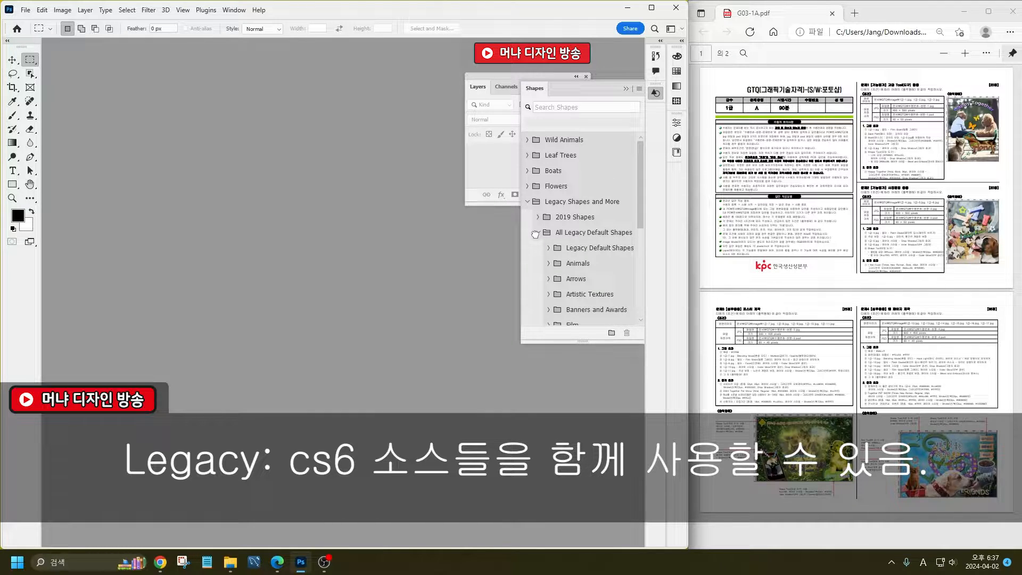
- Delete all the shape groups from Wild Animals through Legacy Shapes and More
click(573, 214)
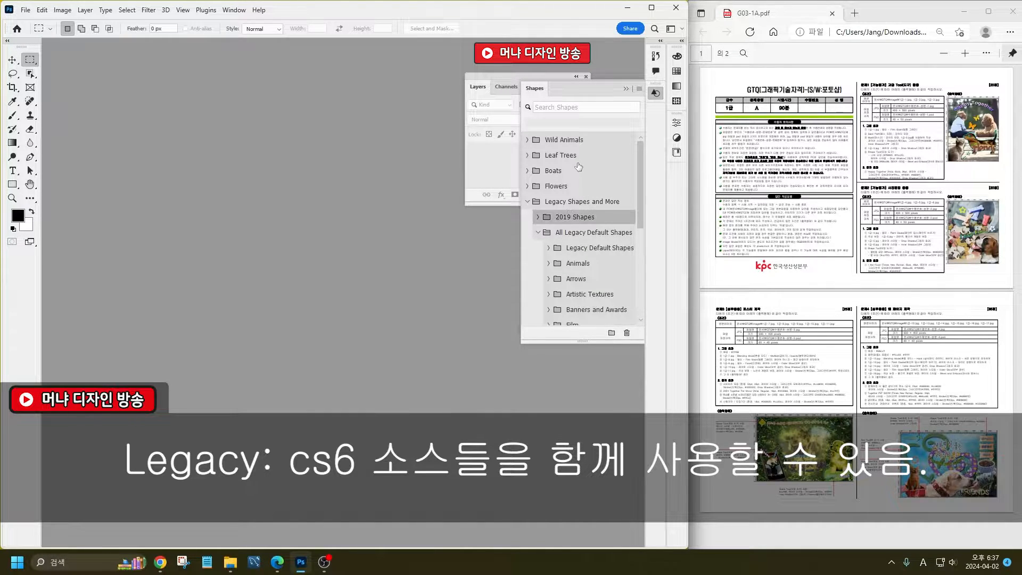
shift+click(574, 140)
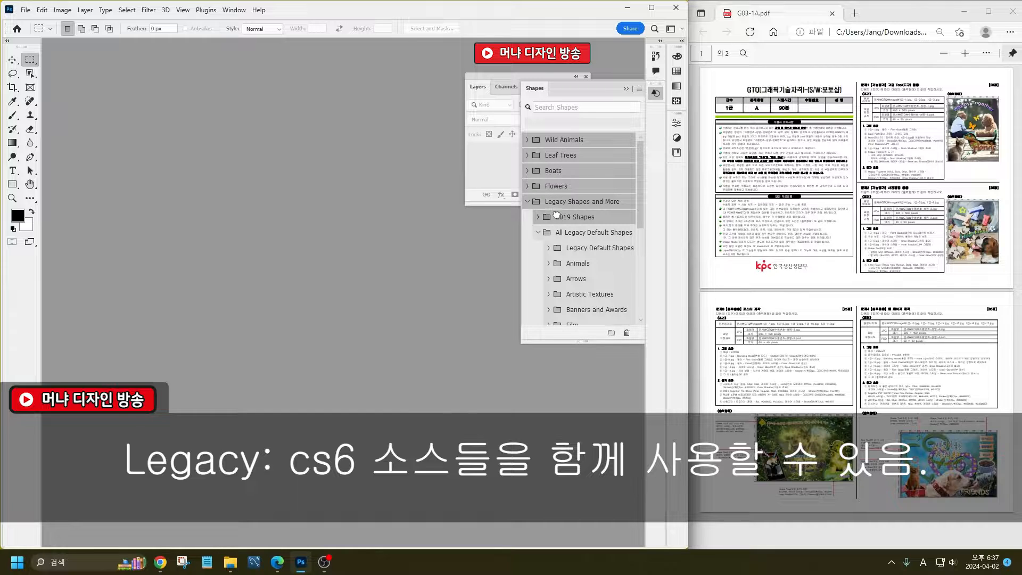
click(555, 214)
shift+click(553, 141)
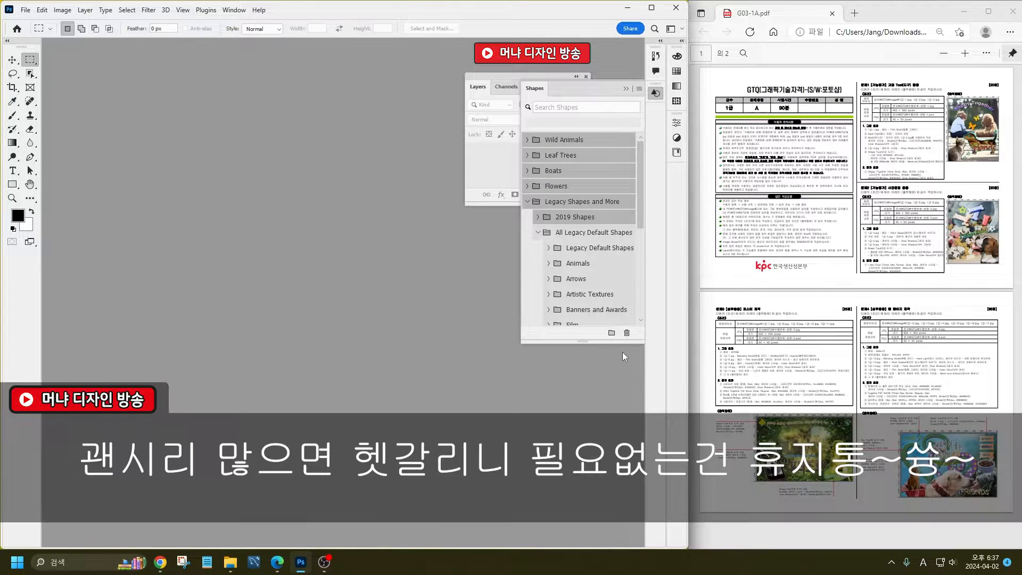
click(627, 334)
click(273, 211)
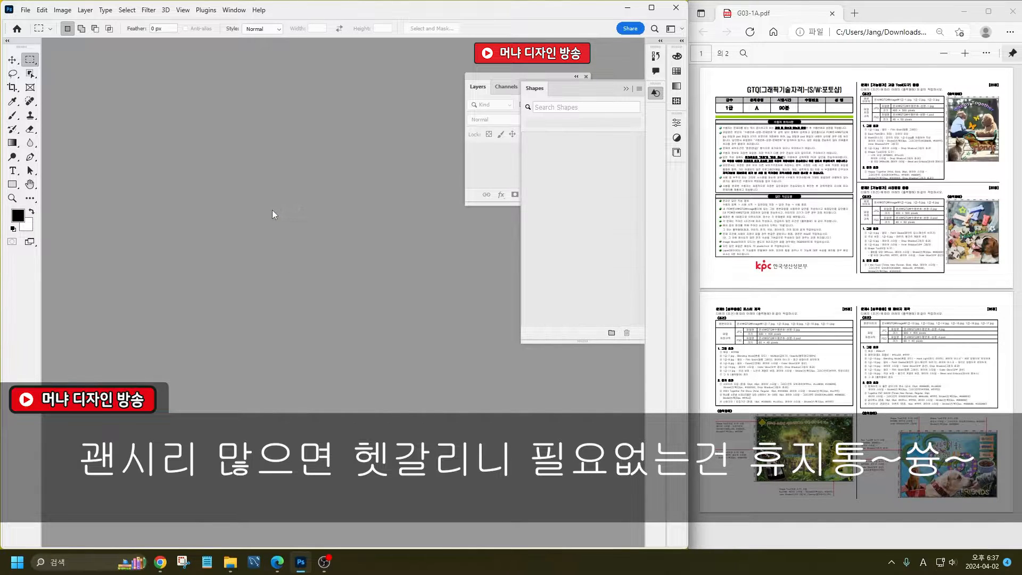
- Reload Legacy Shapes and More without its 2019 Shapes group, and expand All Legacy Default Shapes
click(639, 89)
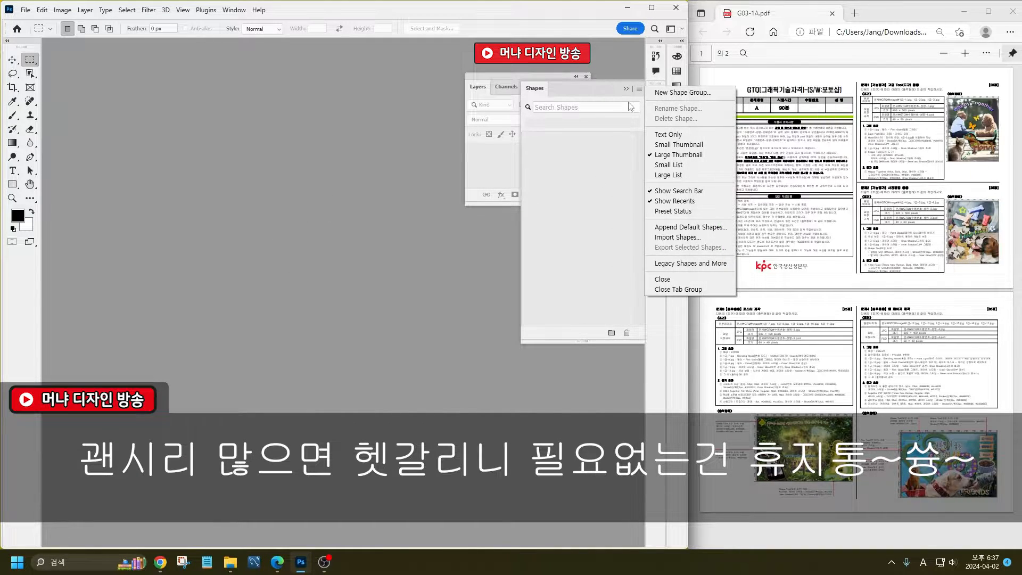
click(676, 266)
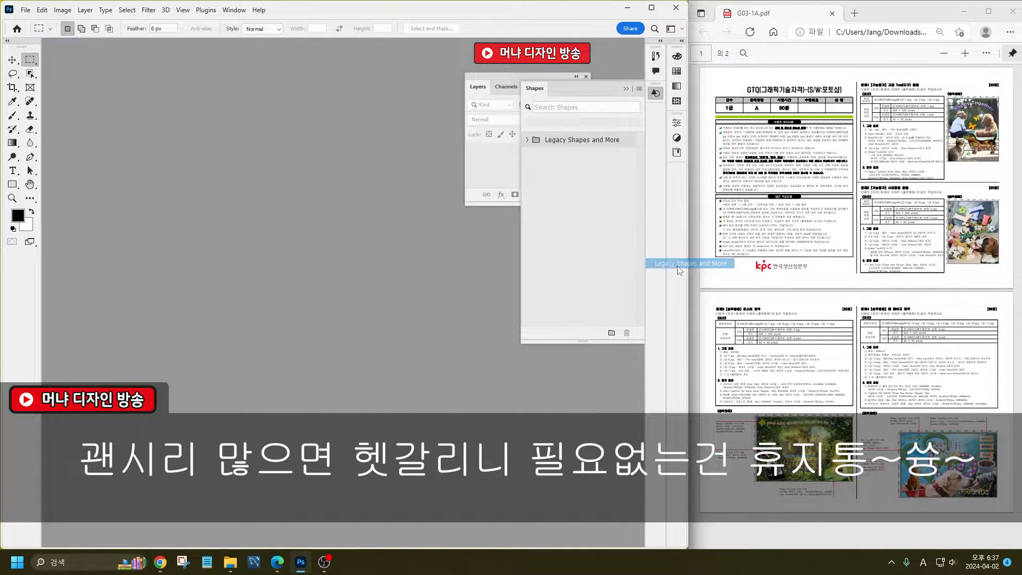
click(527, 139)
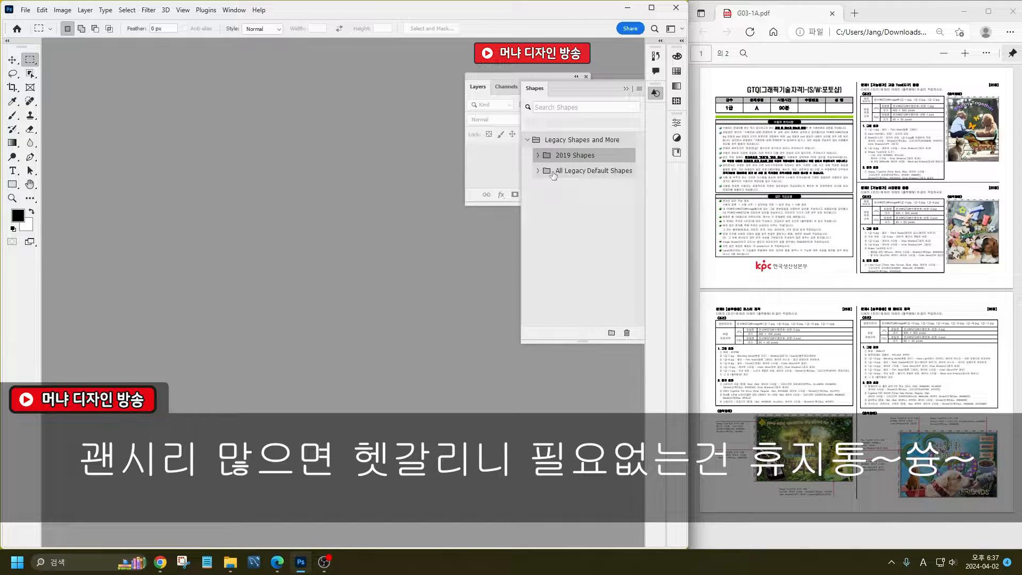
click(627, 333)
click(269, 208)
click(537, 155)
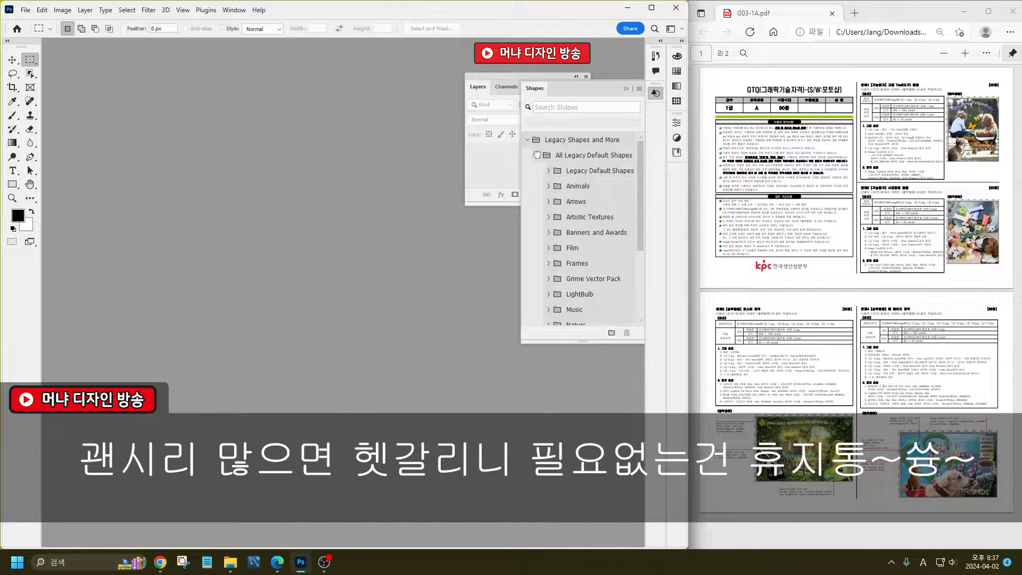
- Collapse the Shapes panel, move the floating Layers panel group beside the docked icons, and lengthen it downward
scroll(567, 250, down, 1)
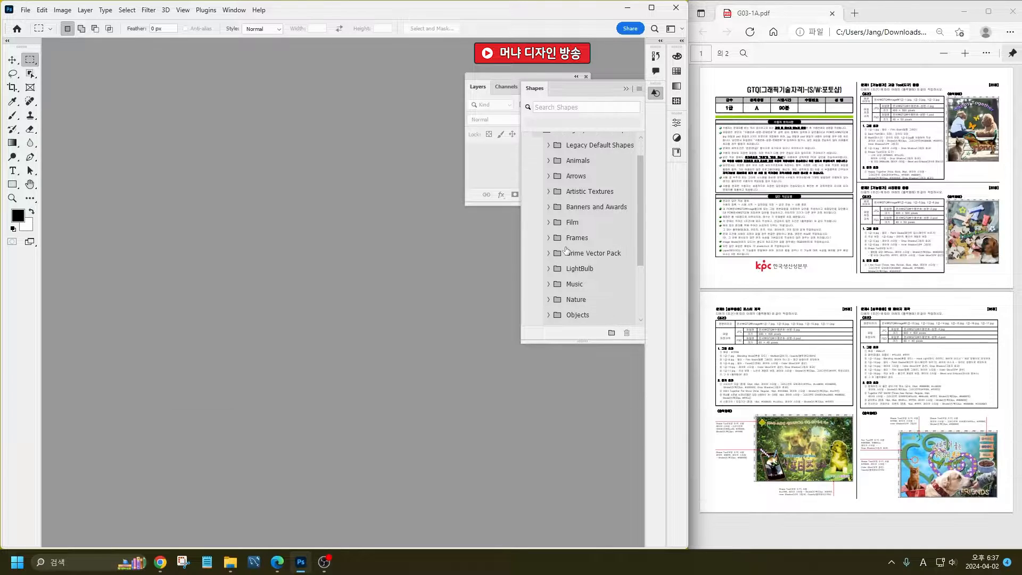
scroll(583, 194, up, 1)
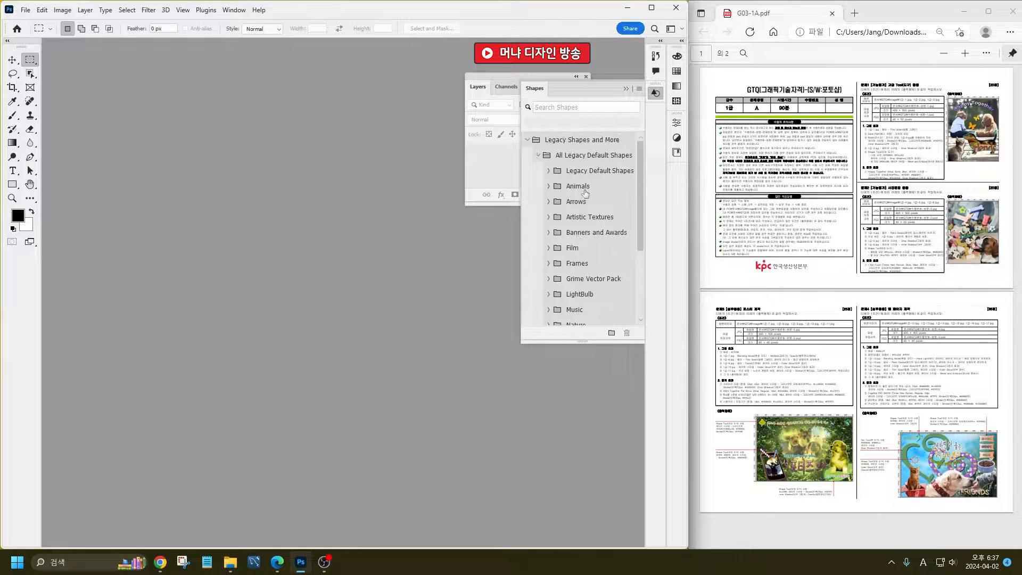
click(625, 89)
drag(559, 83, 615, 60)
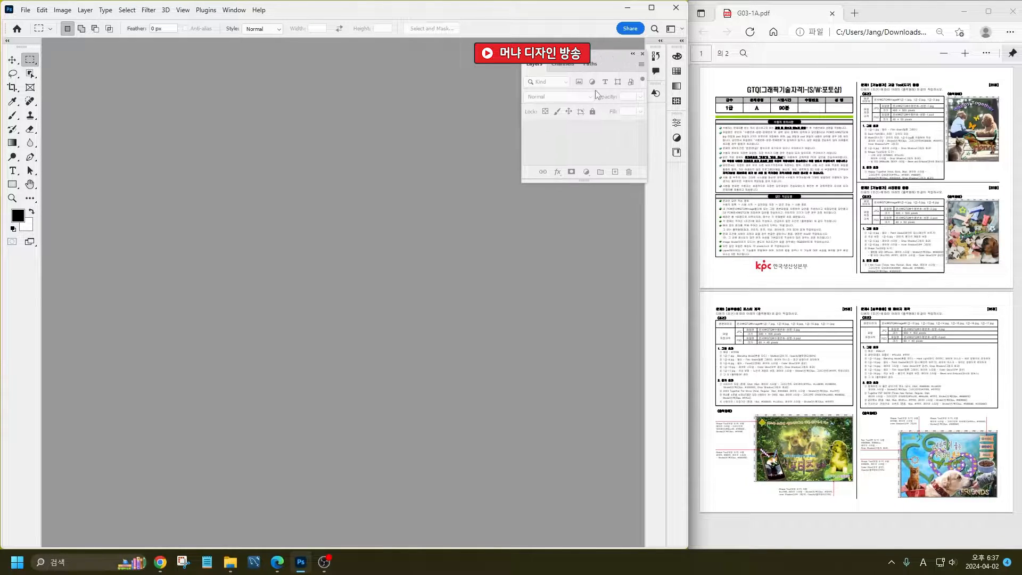
drag(573, 205, 575, 403)
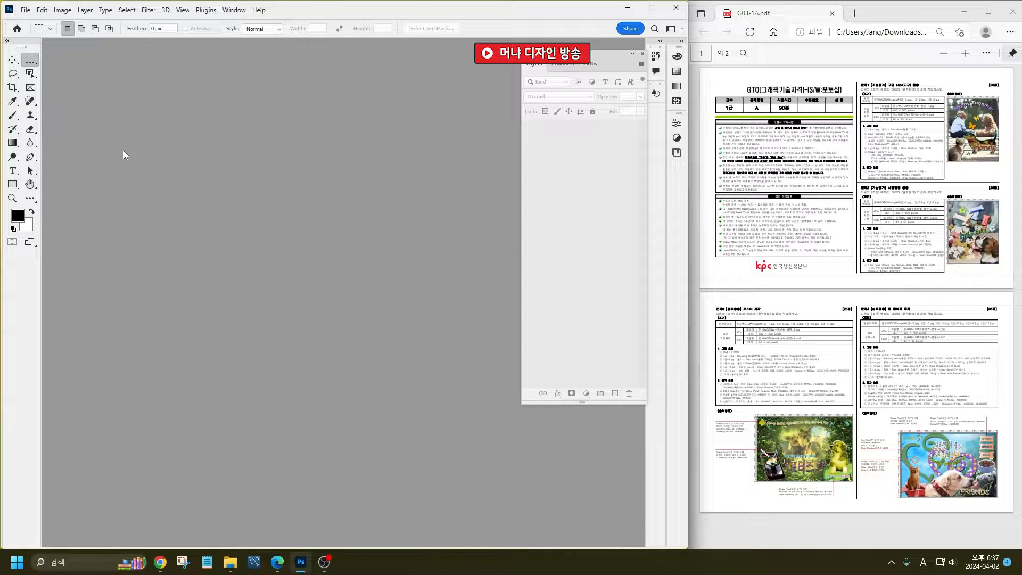
- Reset all tools to their default settings, keeping the Rectangular Marquee tool active
right_click(40, 30)
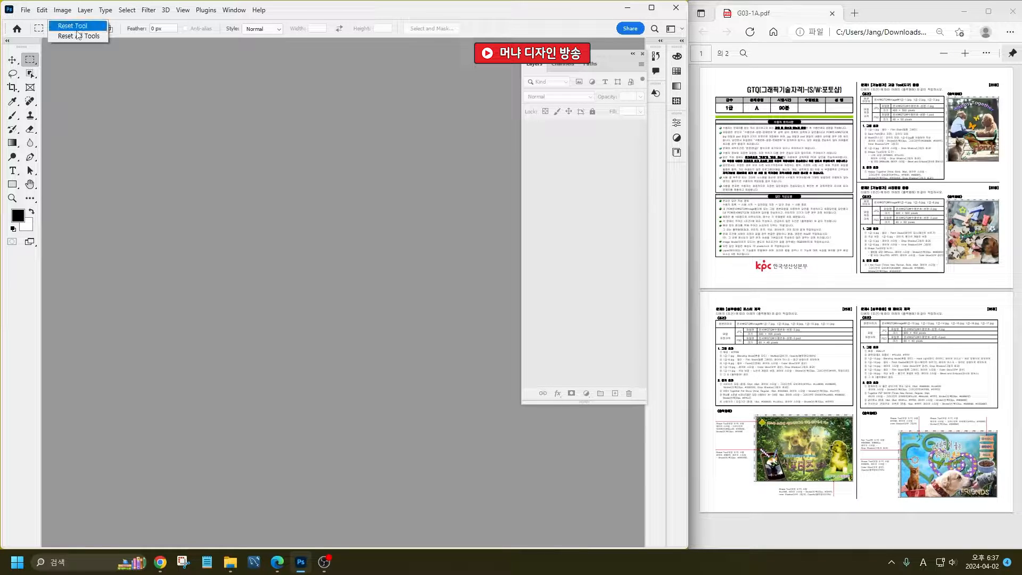
click(40, 31)
click(17, 60)
click(31, 61)
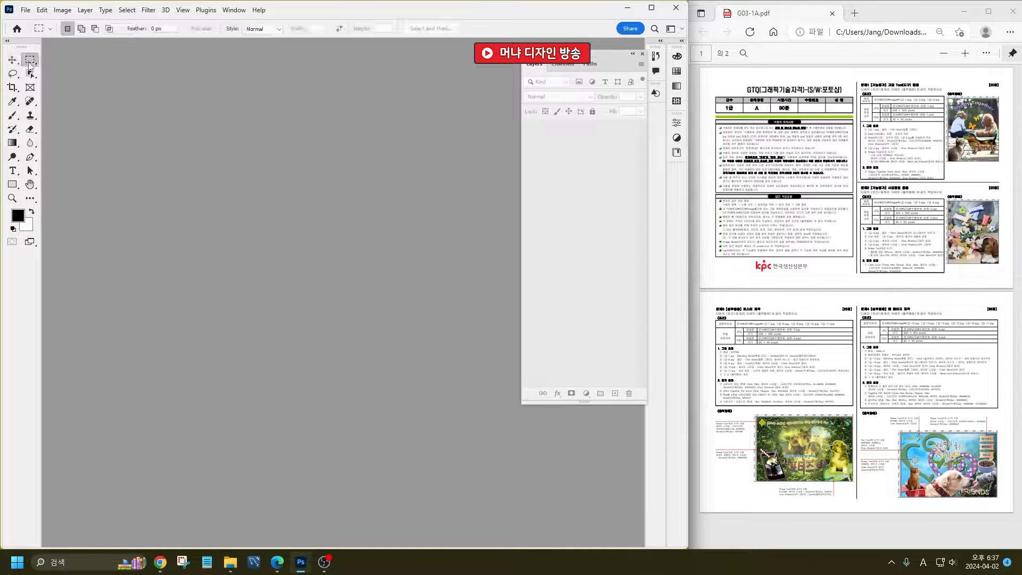
click(16, 63)
click(30, 59)
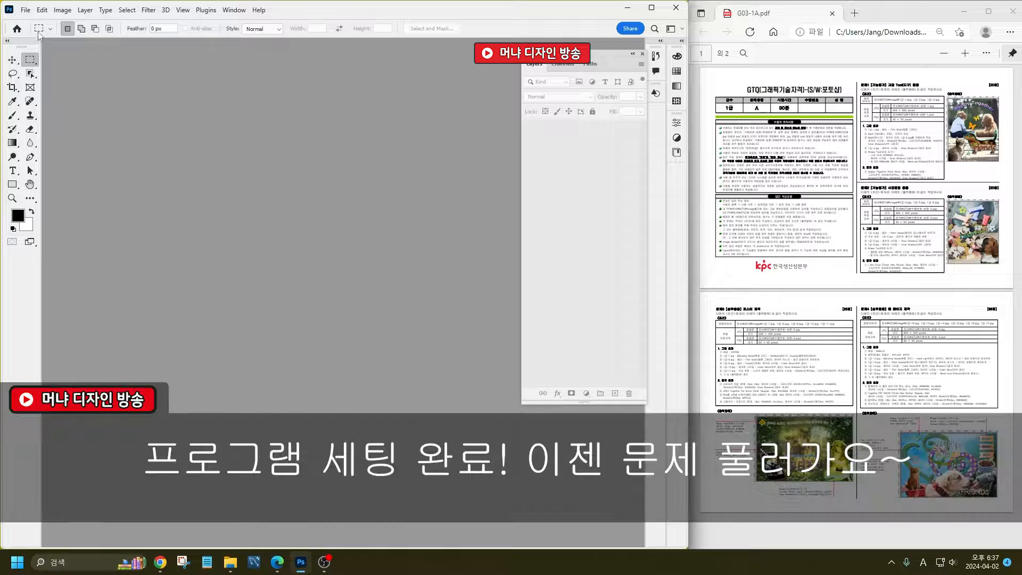
right_click(38, 31)
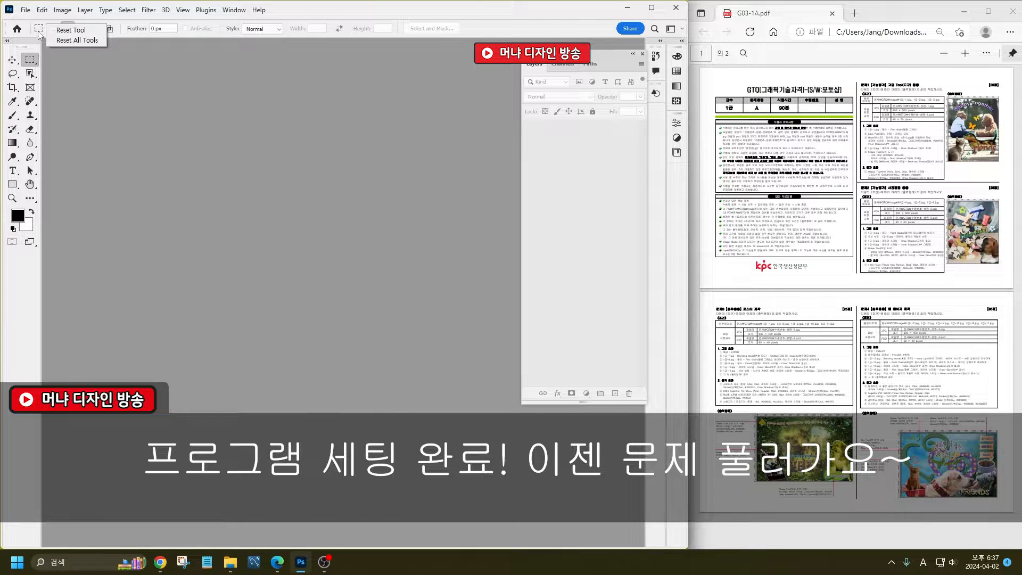
click(71, 41)
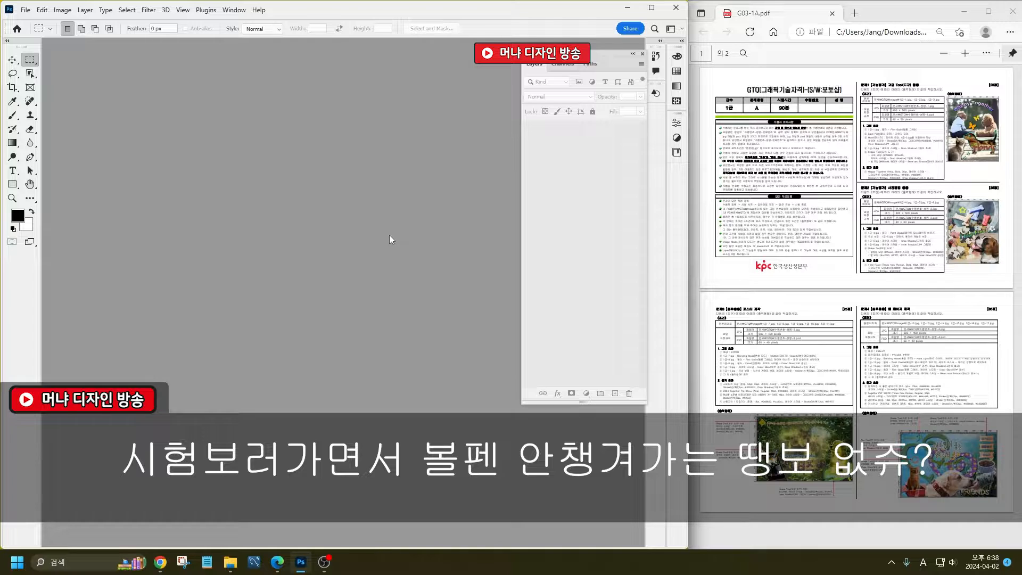
- Switch to the G03-1A.pdf exam sheet in Edge and examine the candidate notes and answer-writing guidelines on its first page
click(852, 143)
scroll(763, 124, up, 5)
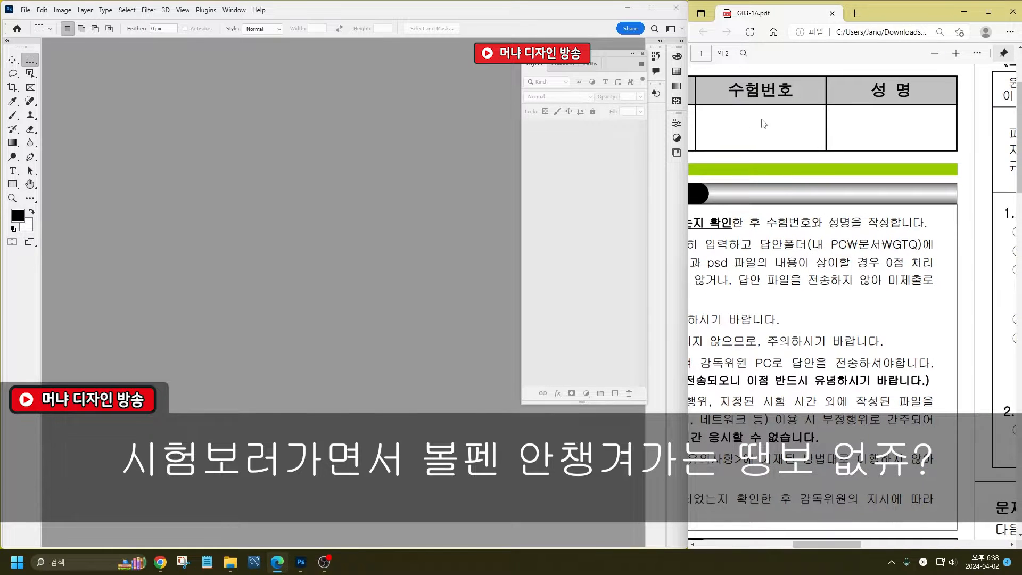
key(ctrl)
key(ctrl)
scroll(839, 200, down, 10)
drag(856, 543, 788, 543)
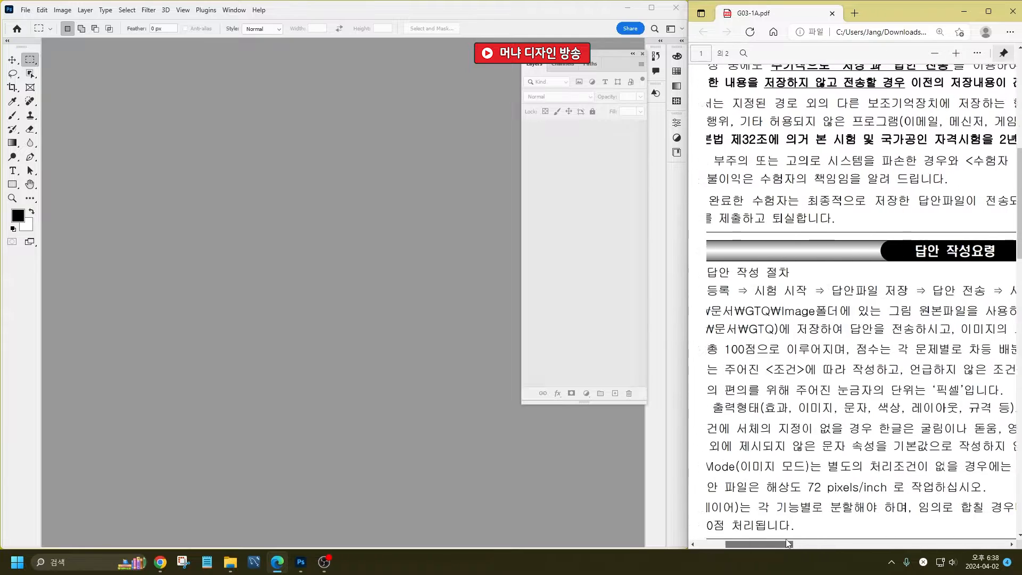
scroll(924, 351, down, 3)
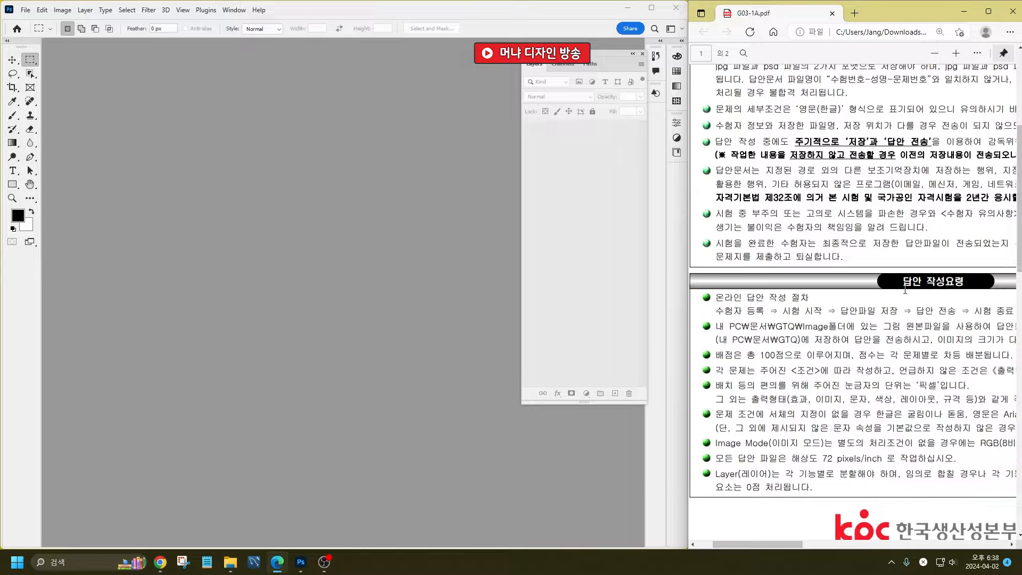
drag(904, 289, 956, 285)
scroll(728, 292, down, 3)
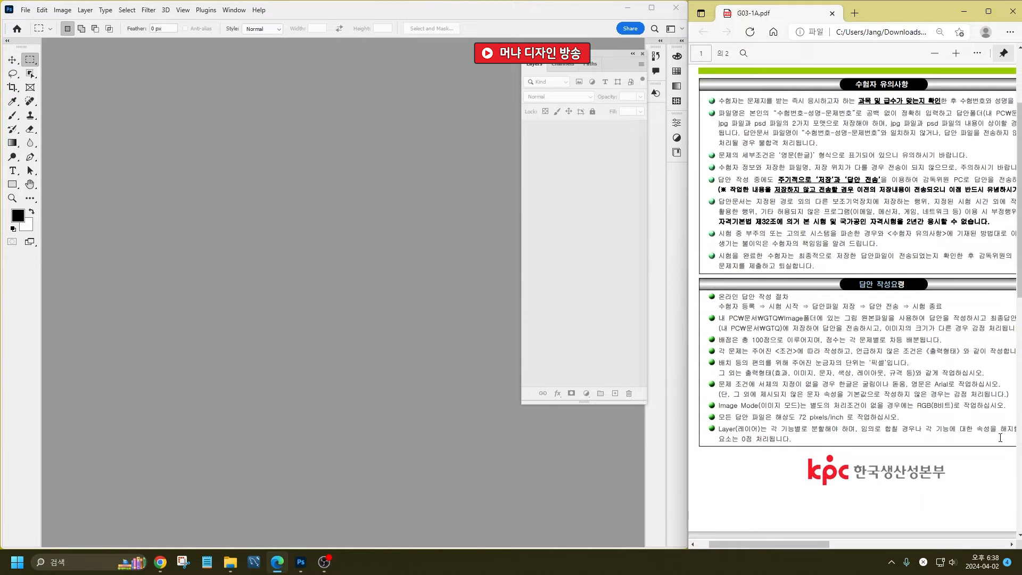
drag(818, 545, 828, 547)
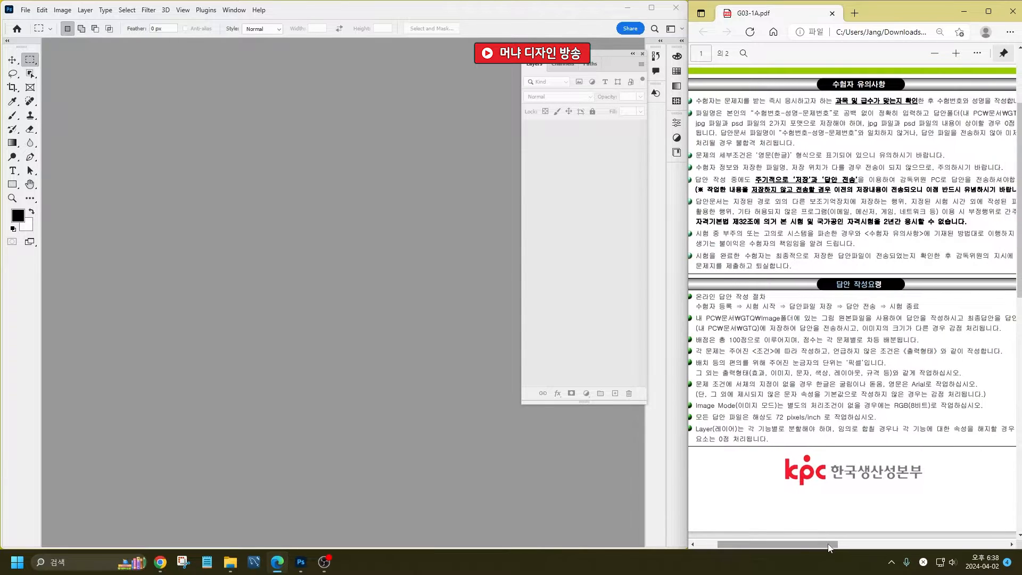
- Turn on drawing in the PDF and circle the pixel unit (픽셀) in the answer-writing guidelines
click(977, 53)
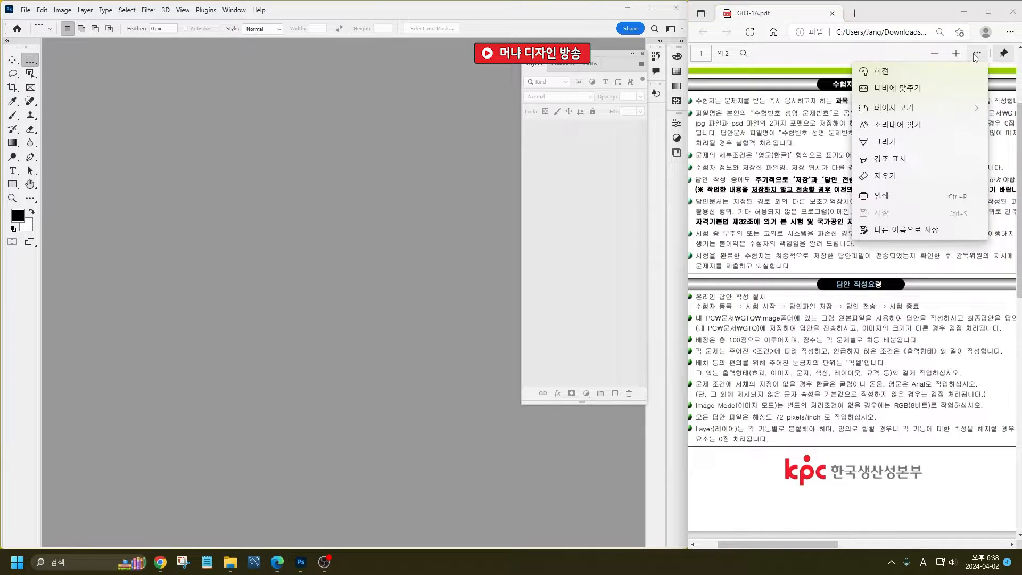
click(884, 142)
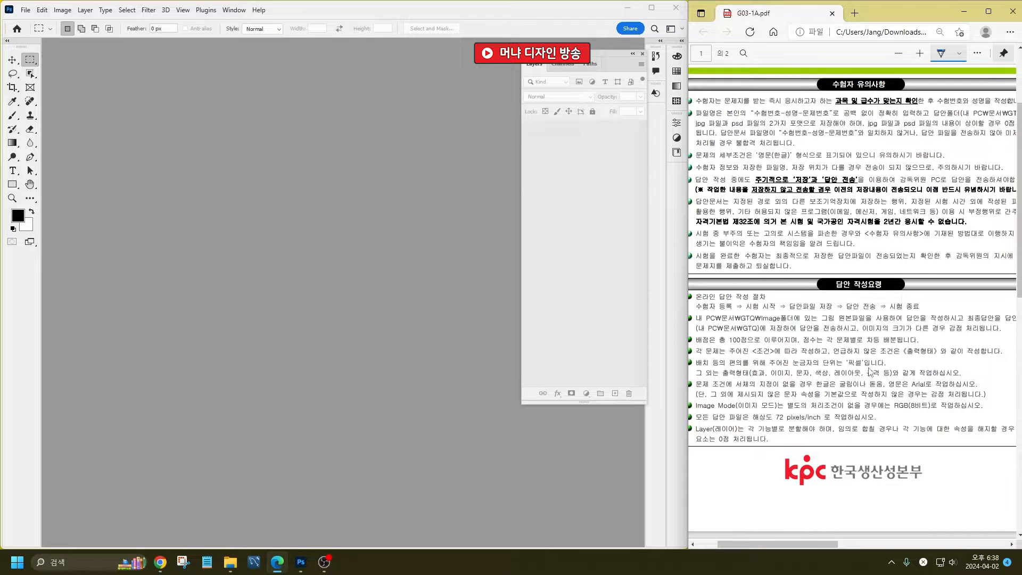
mouse_move(865, 367)
mouse_down()
mouse_move(836, 371)
mouse_move(845, 346)
mouse_move(867, 366)
mouse_up()
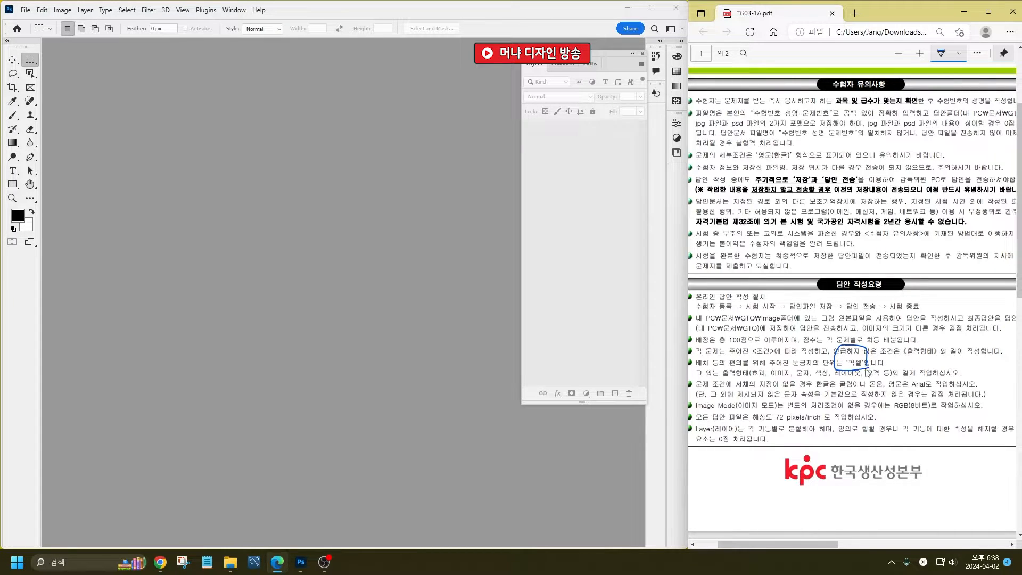
key(ctrl)
key(ctrl)
key(ctrl)
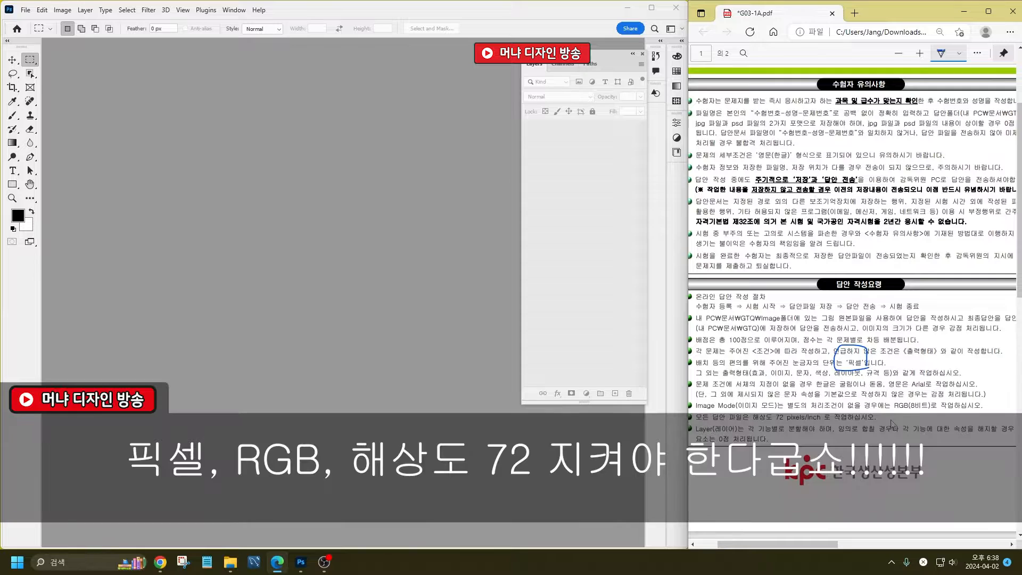
- Circle the RGB(8비트) and 72 pixels/inch requirements in the guidelines and connect the three circled requirements with curved lines
mouse_move(898, 417)
mouse_down()
mouse_move(935, 416)
mouse_move(935, 401)
mouse_move(886, 401)
mouse_move(883, 420)
mouse_move(911, 410)
mouse_up()
mouse_move(754, 411)
mouse_down()
mouse_move(756, 433)
mouse_move(826, 436)
mouse_move(823, 410)
mouse_move(737, 407)
mouse_up()
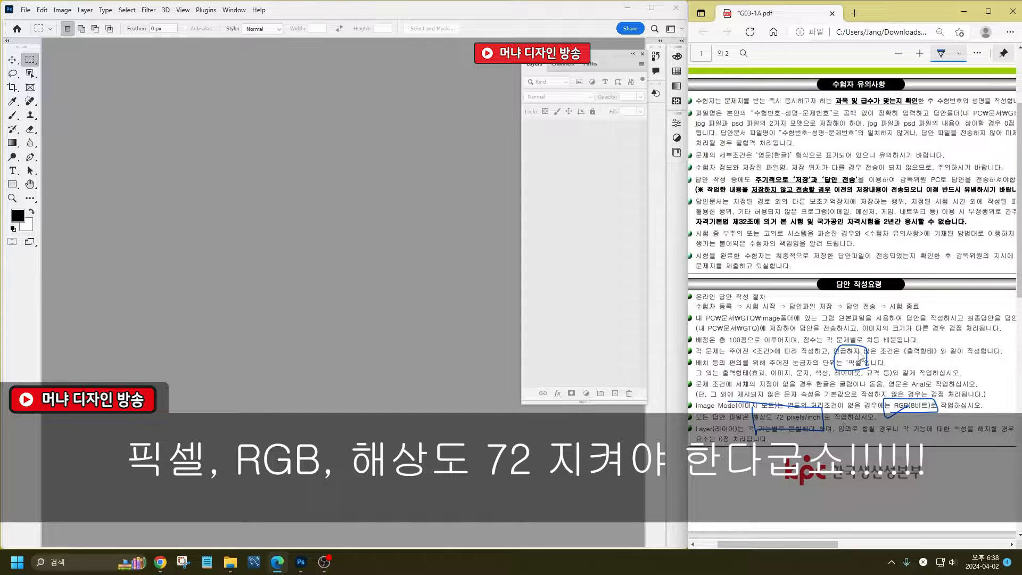
drag(826, 364, 790, 391)
mouse_move(835, 421)
mouse_down()
mouse_move(889, 412)
mouse_move(884, 363)
mouse_up()
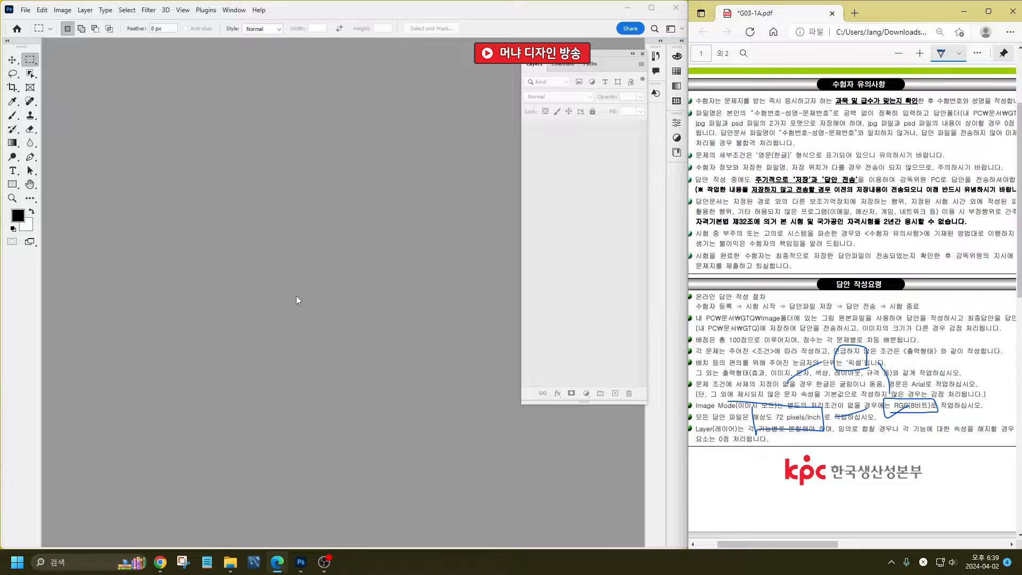
- Switch to Photoshop, start a new document, and set its size to 400 pixels wide by 500 pixels high
click(228, 317)
click(41, 10)
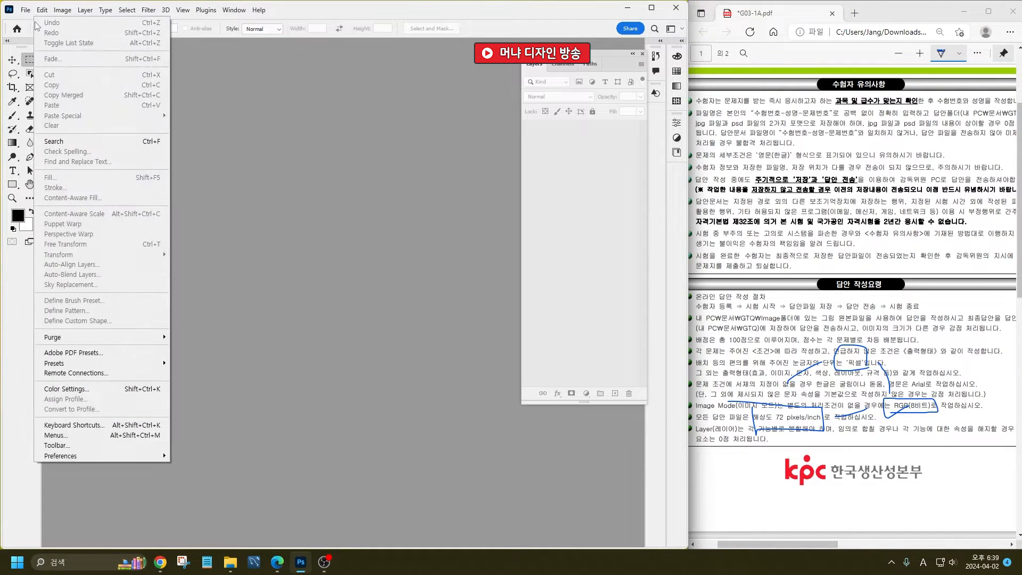
click(53, 22)
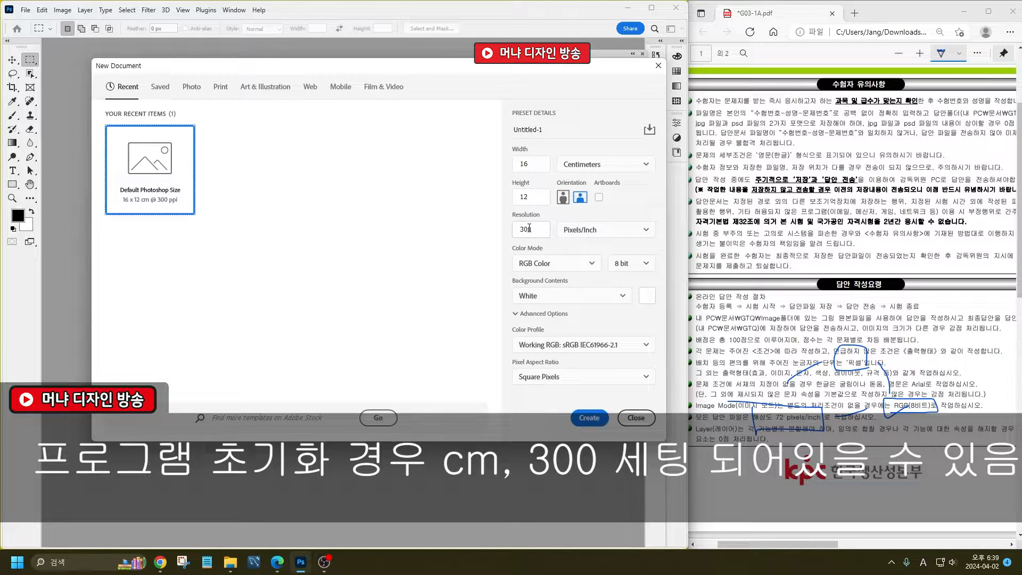
click(530, 165)
key(Tab)
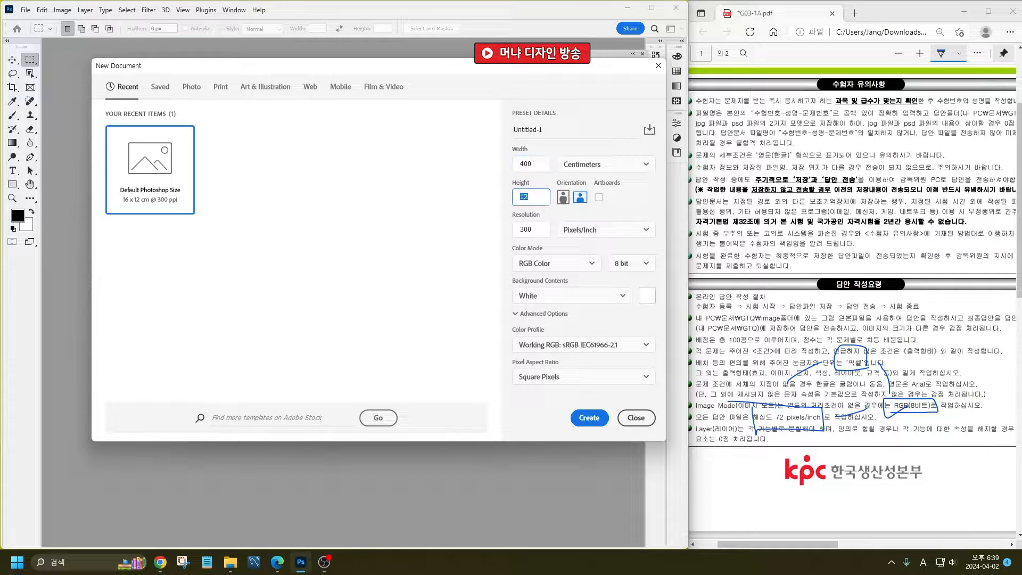
text(500)
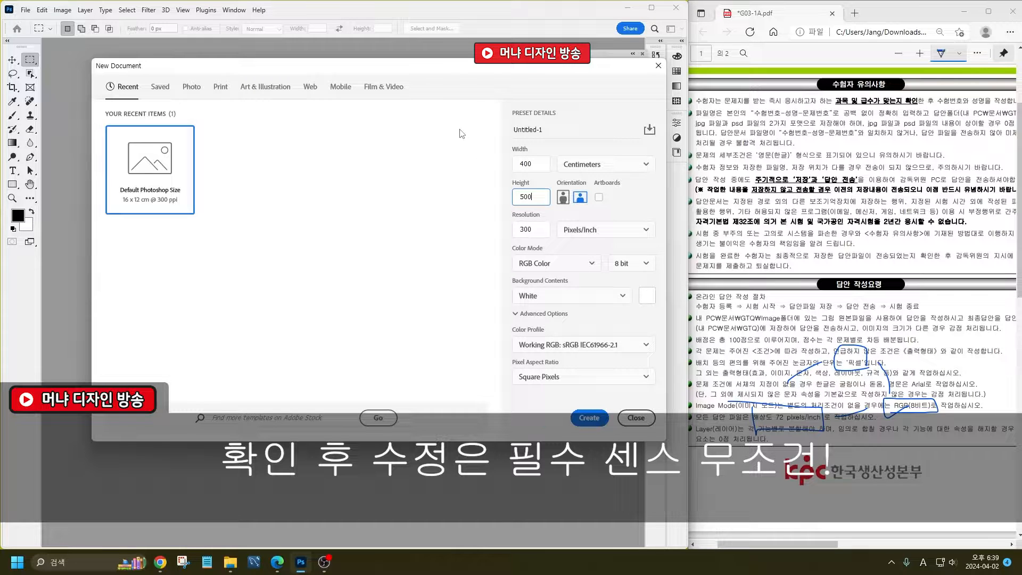
click(617, 166)
click(606, 183)
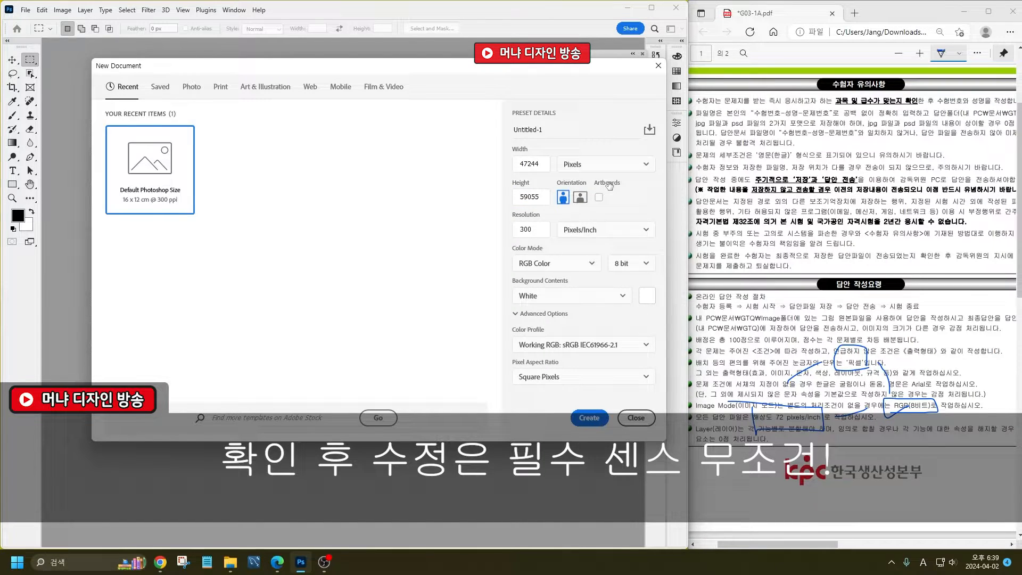
double_click(537, 165)
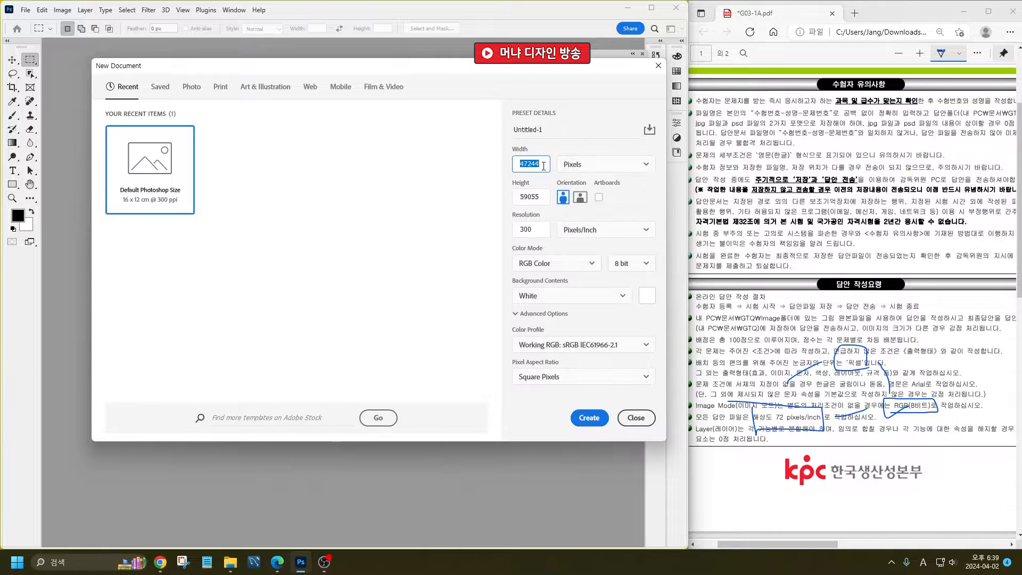
text(400)
key(Tab)
text(500)
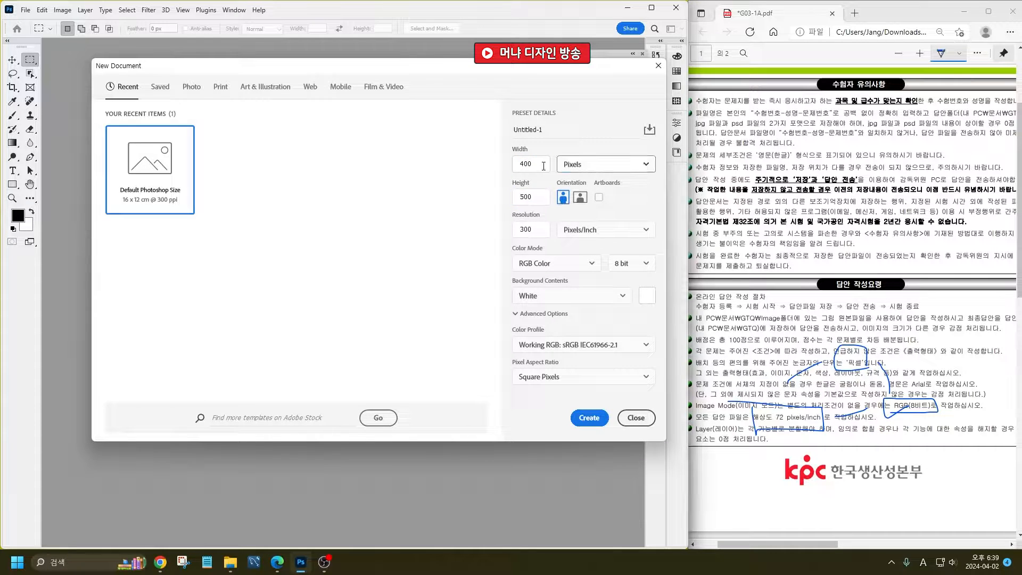
- Set the new document's resolution to 72 pixels/inch, name it 2, and create it
key(Tab)
text(7)
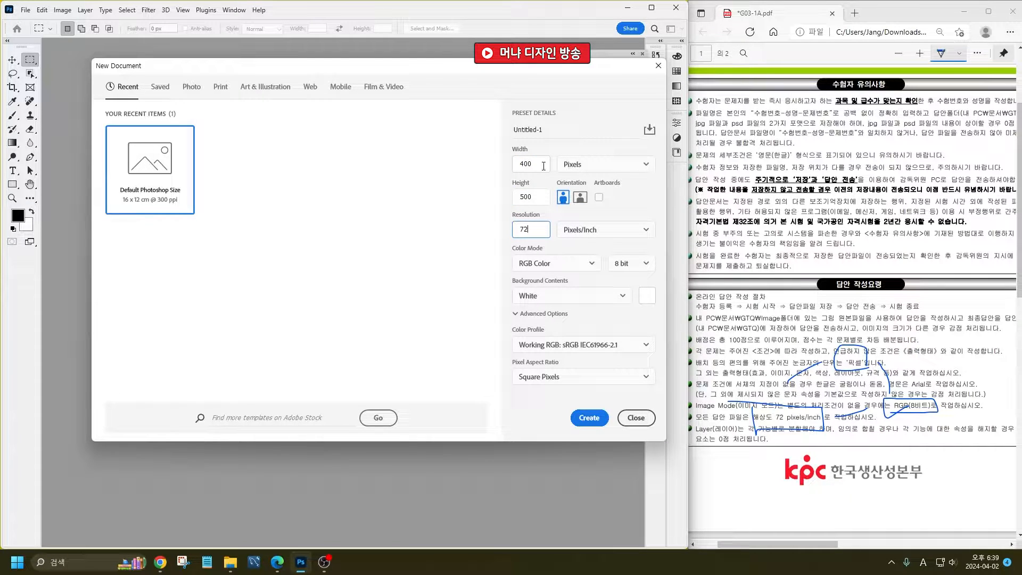
text(2)
key(Tab)
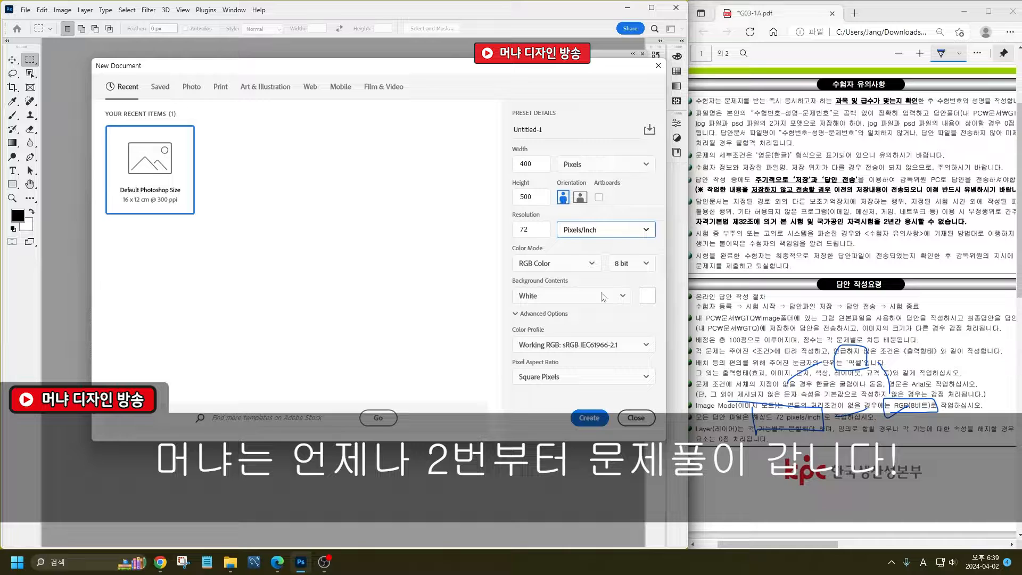
click(550, 130)
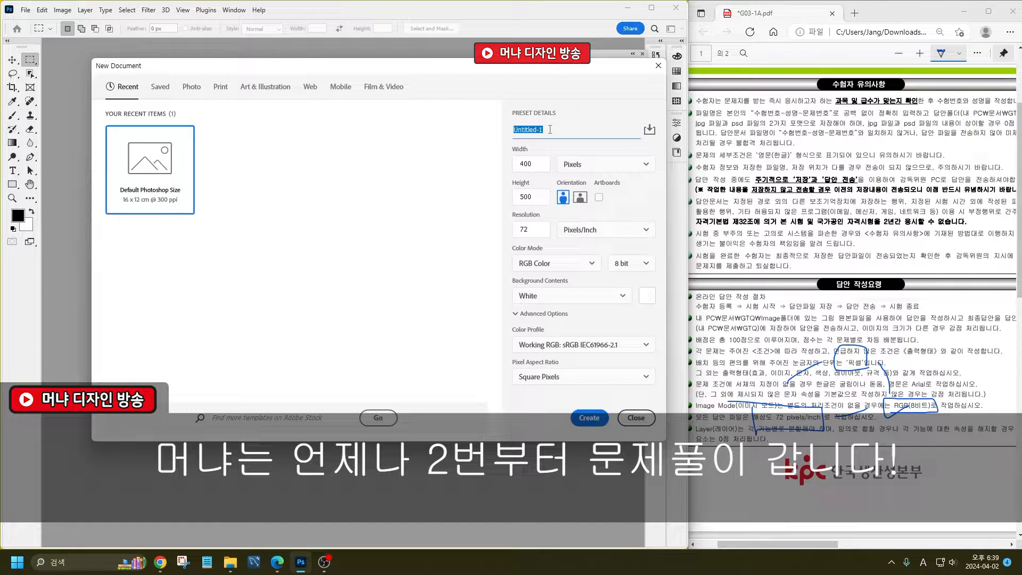
text(2)
key(Return)
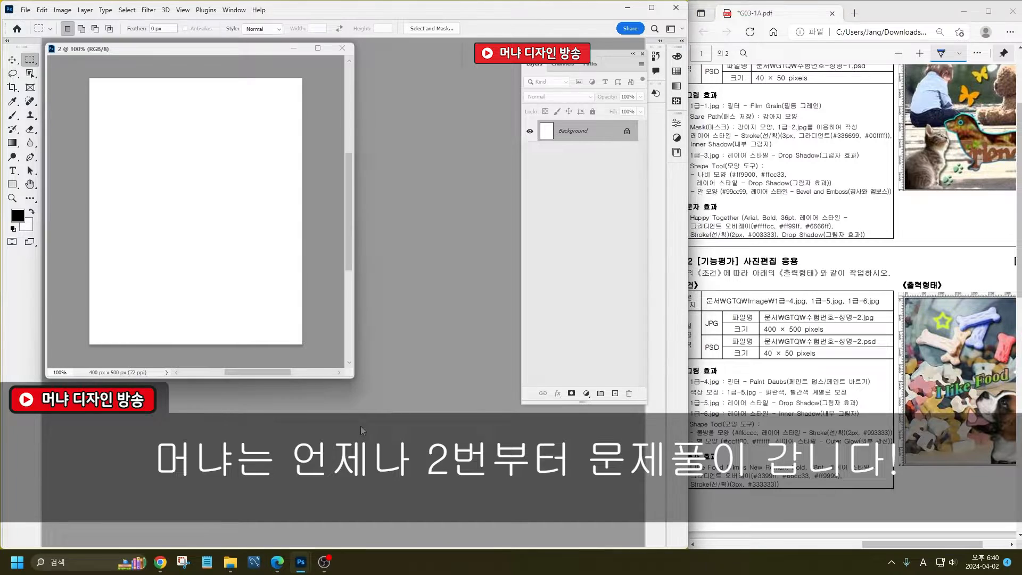
- Open 1급-4.jpg from the G03-1A 소스파일 folder of the 2024년 3월 23일 GTQ(포토샵) 기출문제 downloads
key(ctrl+o)
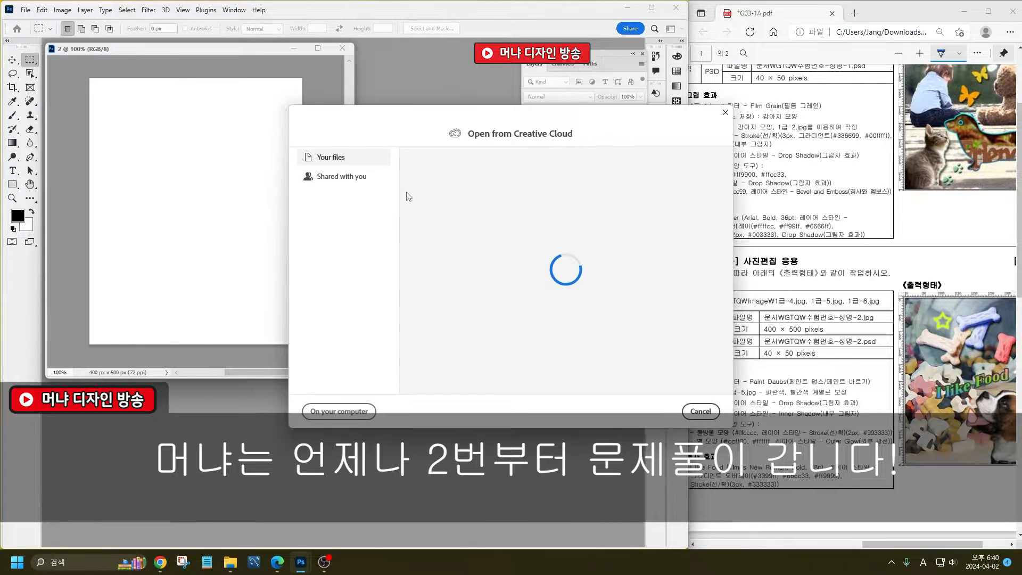
click(339, 411)
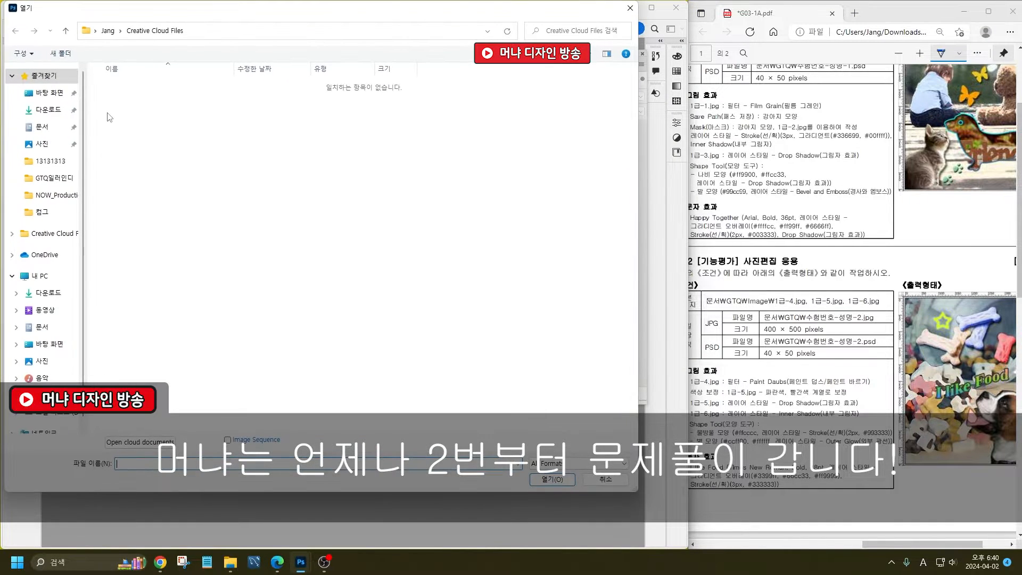
click(48, 109)
double_click(120, 101)
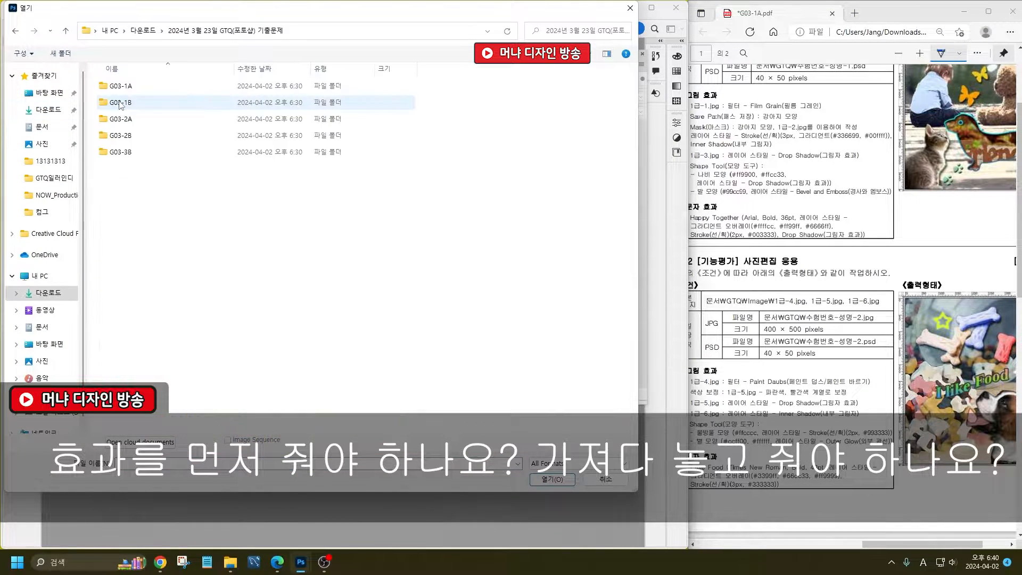
double_click(131, 87)
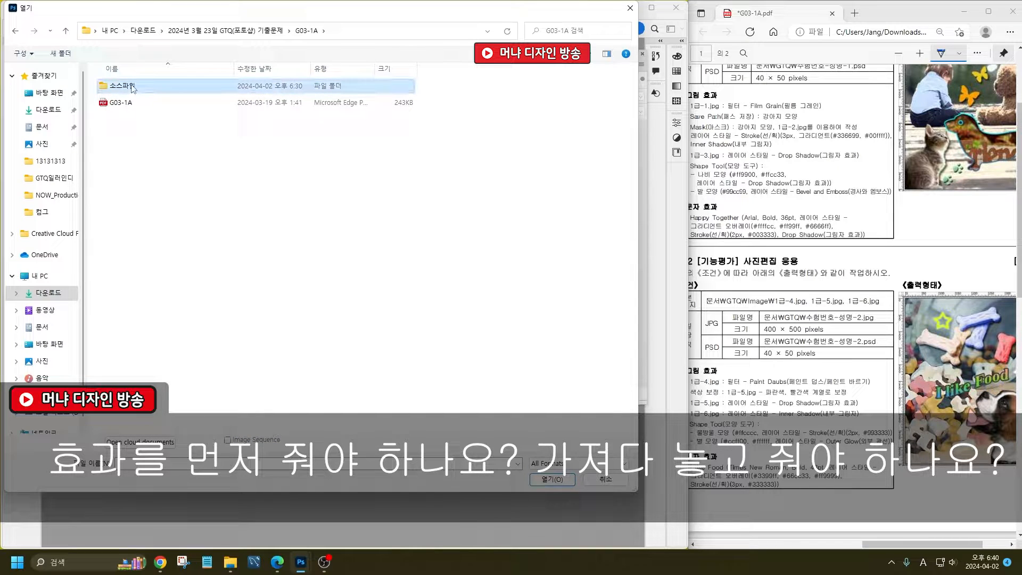
double_click(133, 88)
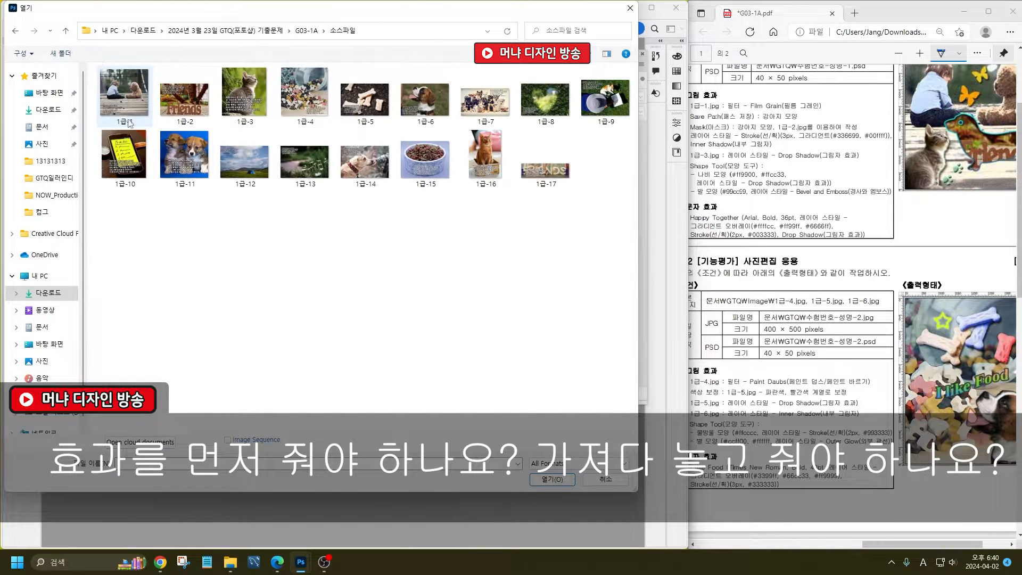
double_click(317, 104)
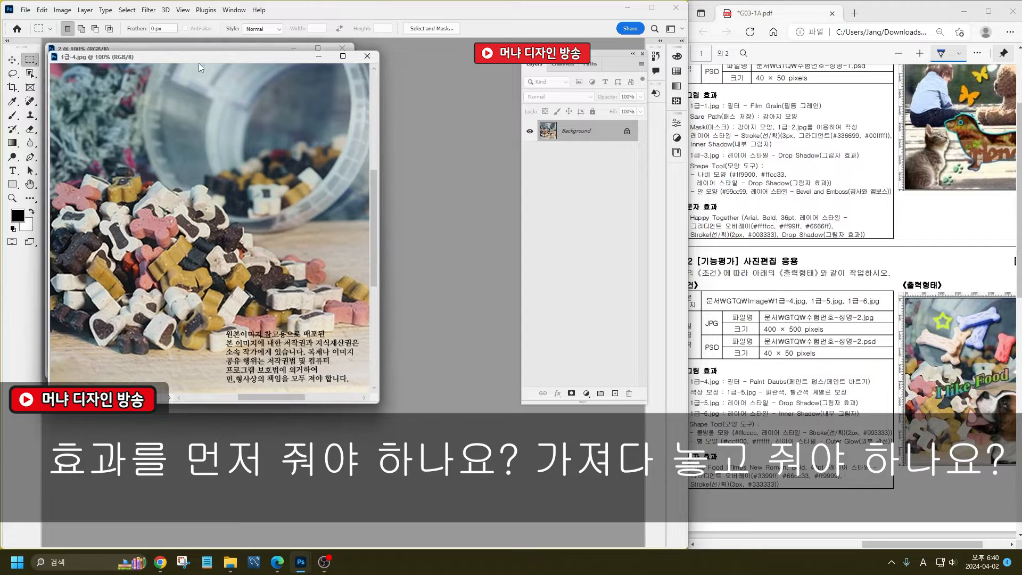
- Switch to the Move tool and shift the 1급-4.jpg window aside so document 2's canvas is partly exposed
drag(203, 57, 266, 76)
click(13, 60)
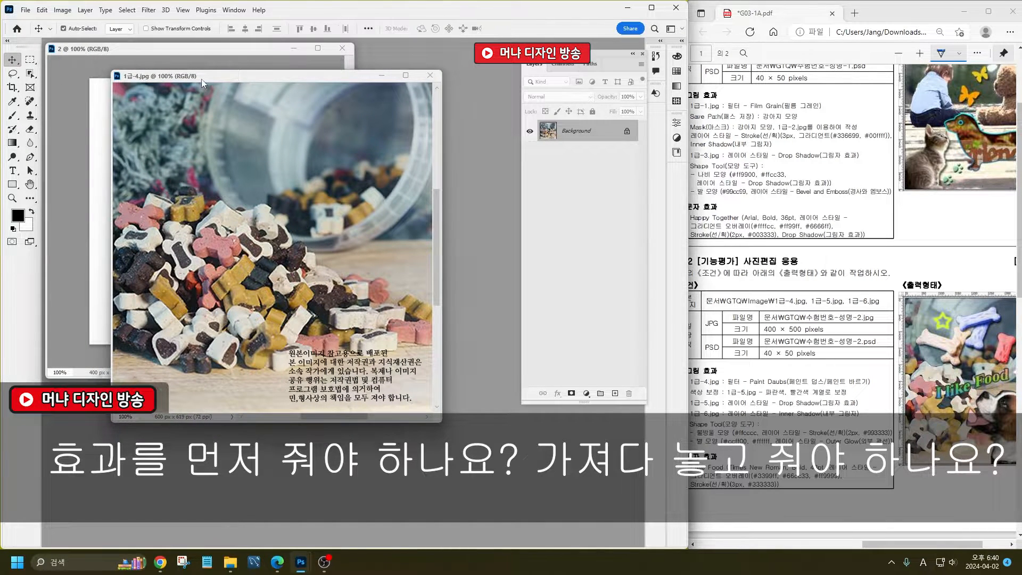
drag(201, 78, 269, 114)
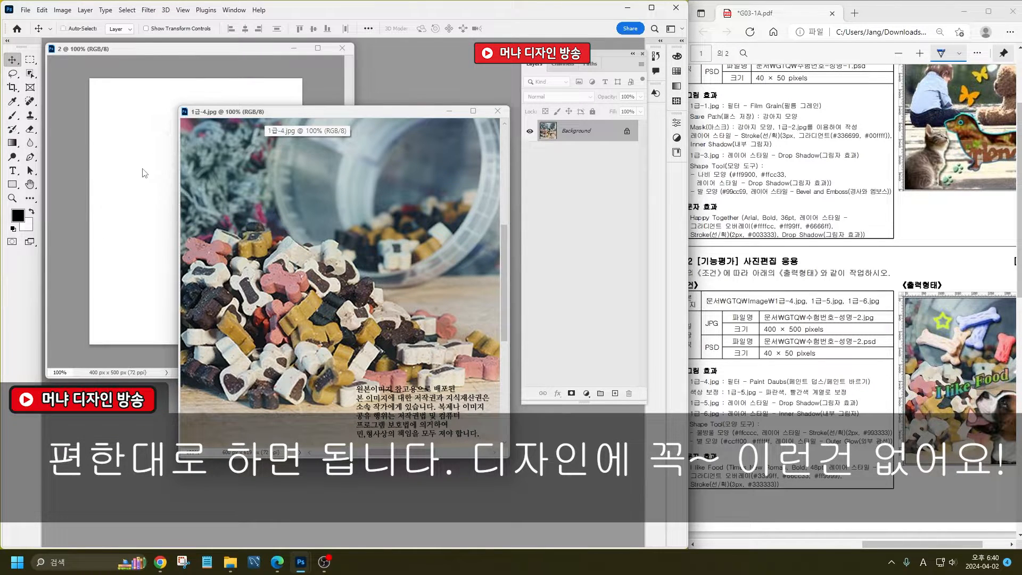
key(ctrl)
key(ctrl)
key(ctrl)
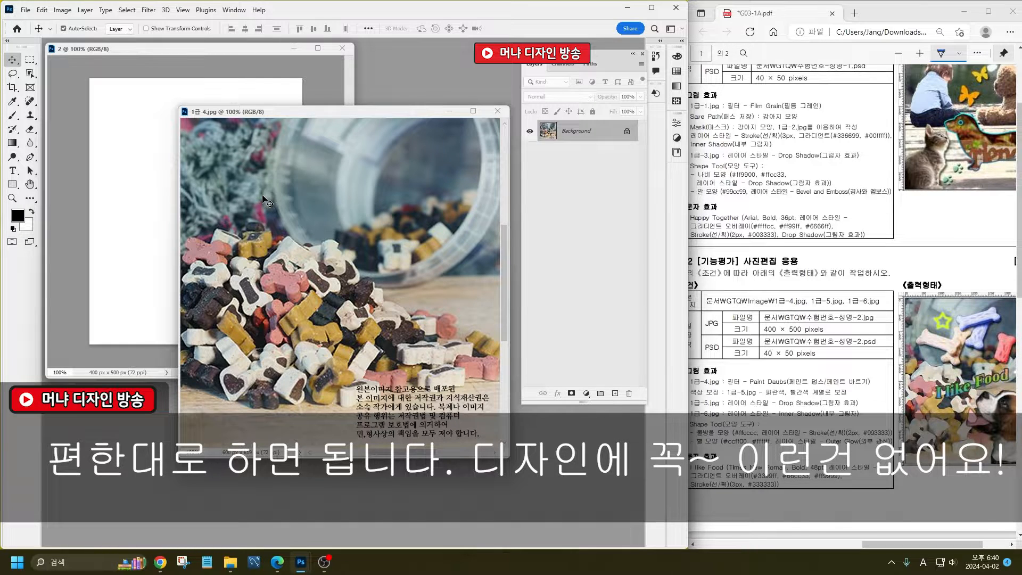
- Apply the Paint Daubs filter from the Filter Gallery to 1급-4.jpg
click(149, 9)
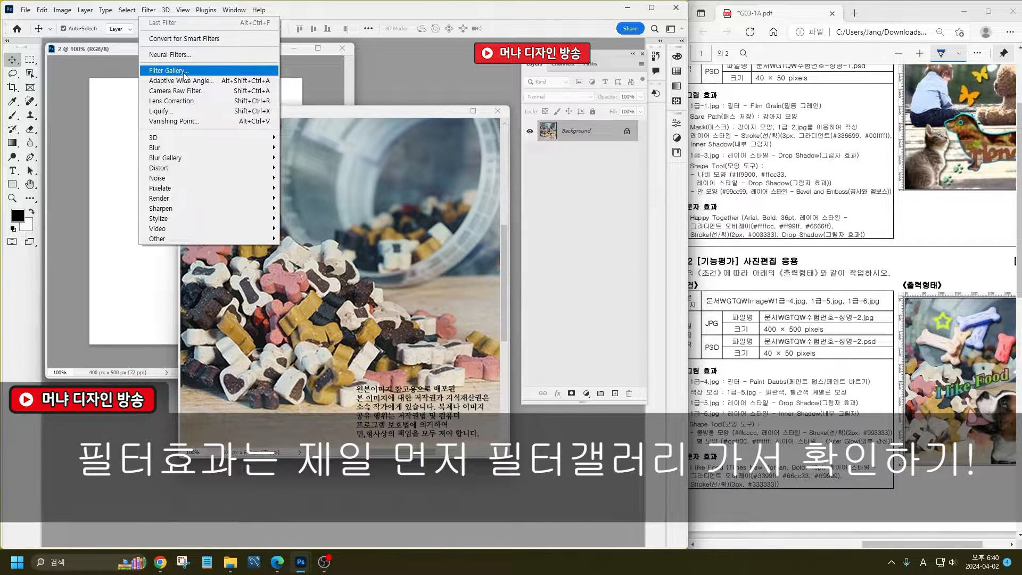
click(184, 75)
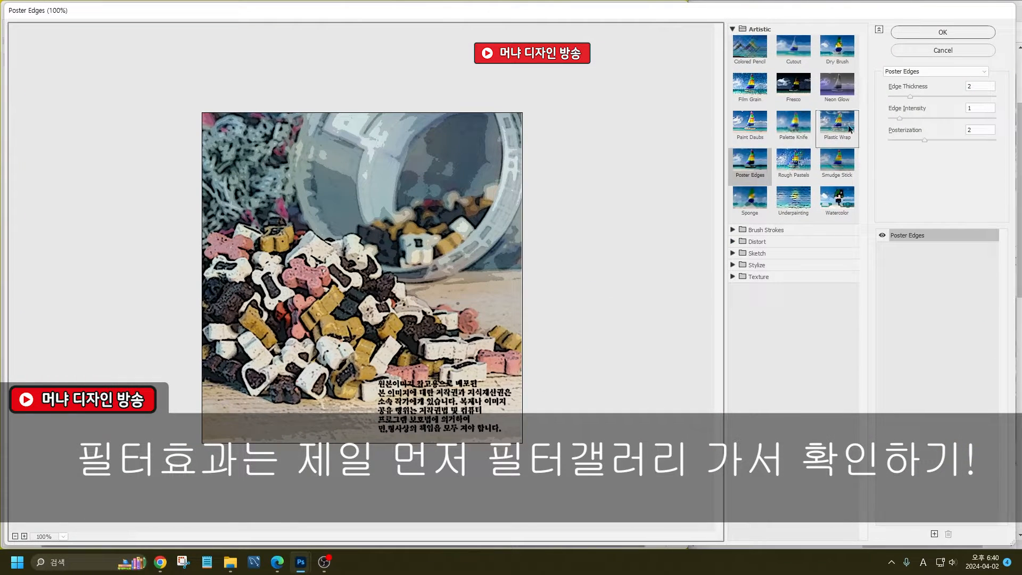
click(933, 71)
scroll(931, 80, up, 3)
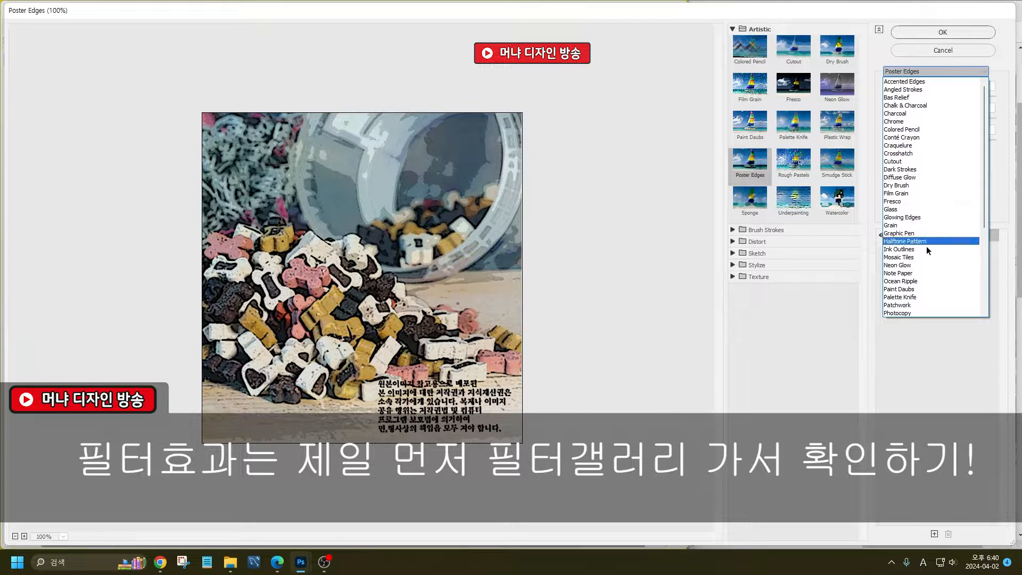
scroll(927, 249, down, 1)
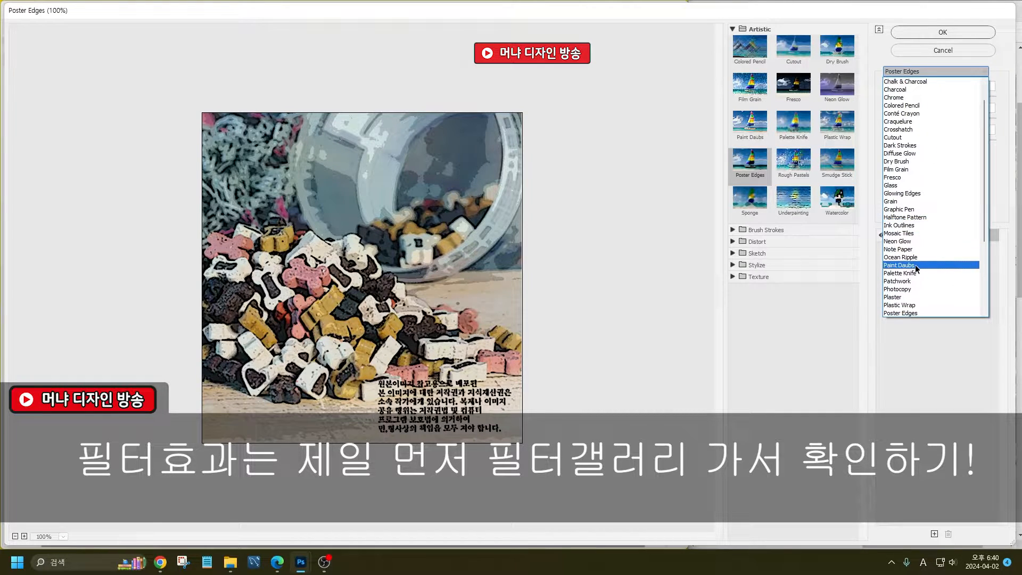
click(915, 266)
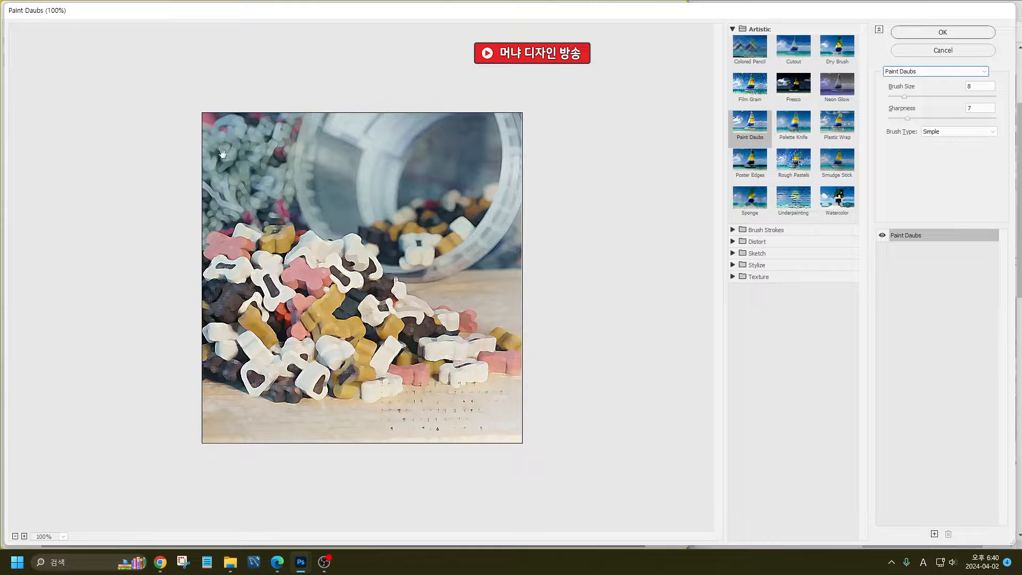
click(928, 32)
- Copy the filtered image into document 2 and close 1급-4.jpg without saving its changes
click(211, 229)
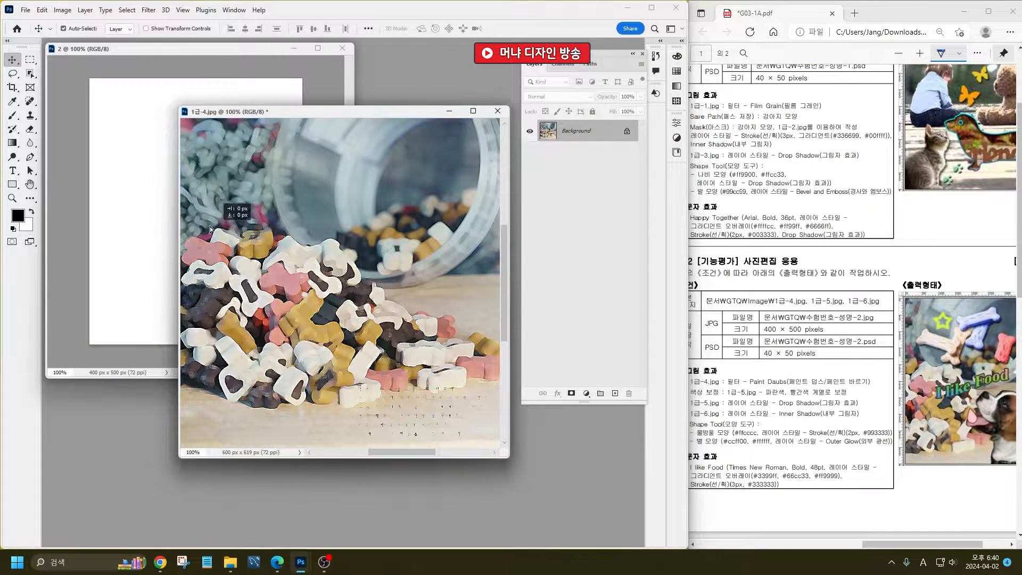
drag(209, 229, 135, 197)
click(497, 110)
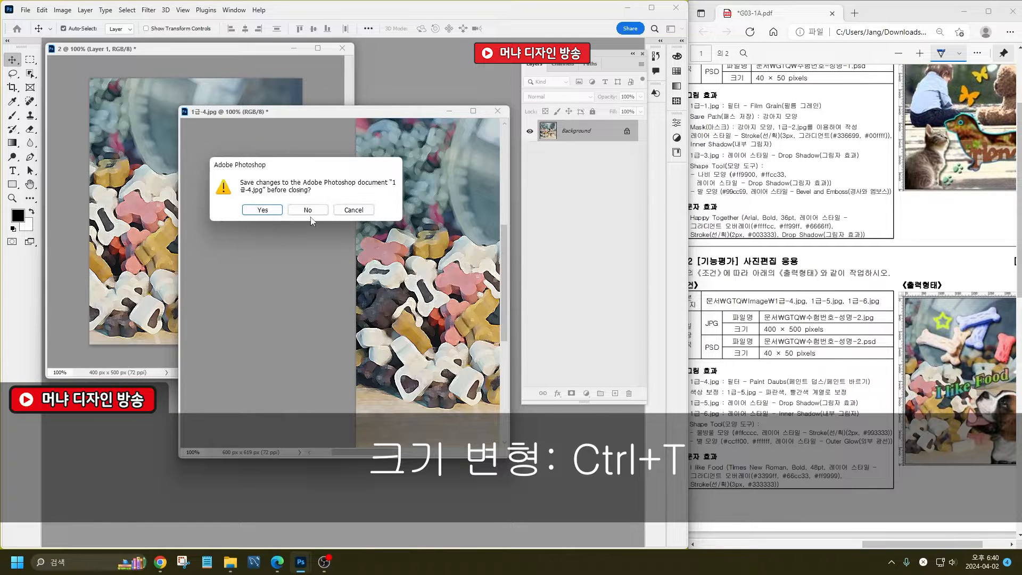
click(307, 208)
- Scale the snack image layer to about 85% and position it to cover the whole canvas like the sample output
drag(243, 248, 242, 257)
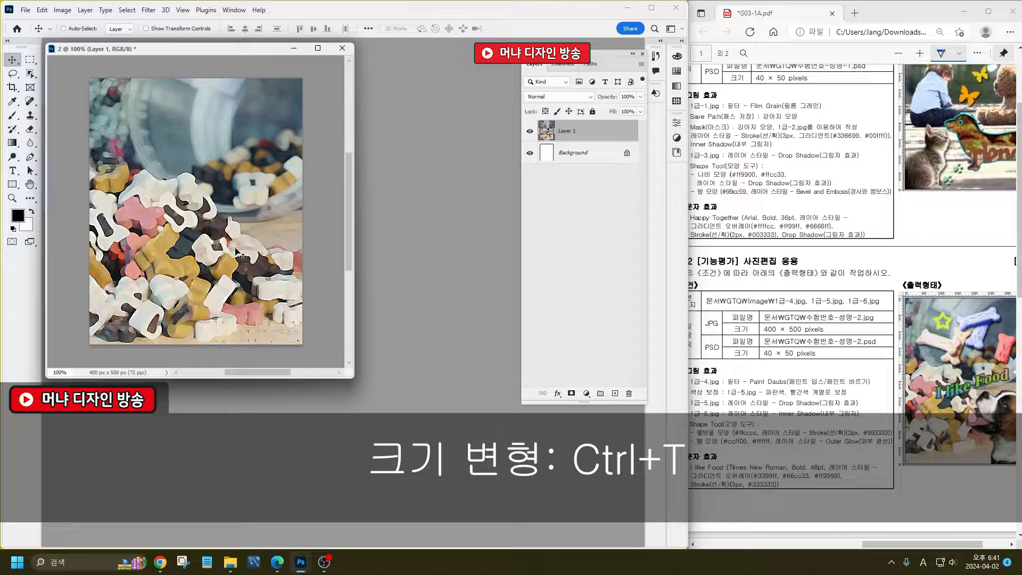
key(ctrl+t)
key(ctrl+0)
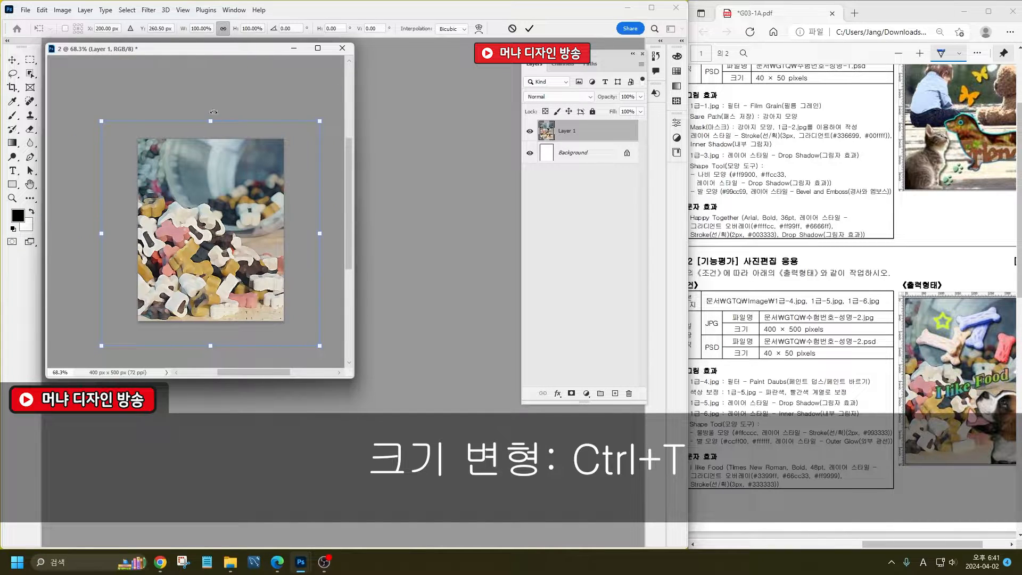
drag(211, 122, 210, 176)
drag(206, 218, 207, 186)
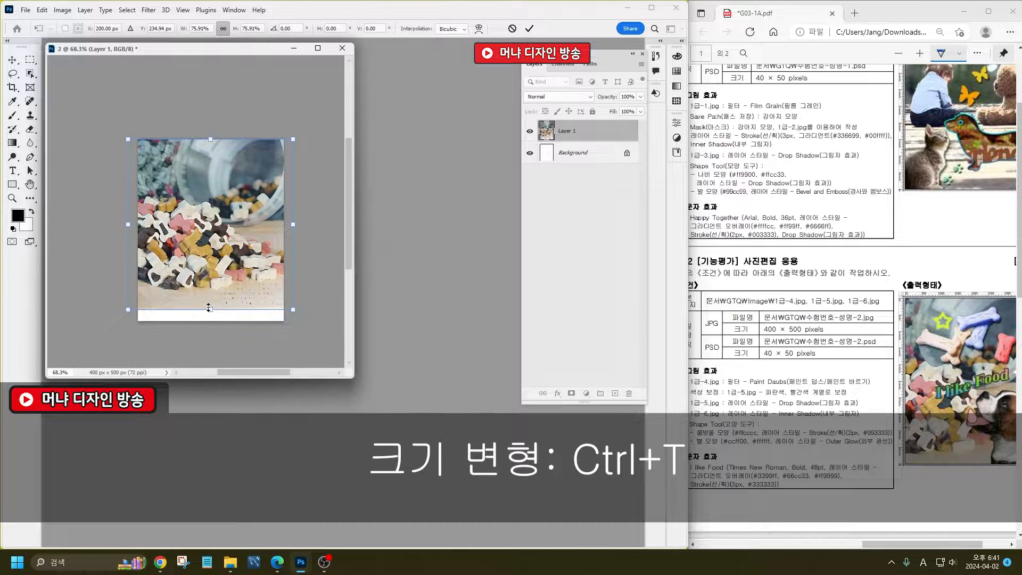
drag(209, 307, 207, 328)
drag(265, 278, 247, 280)
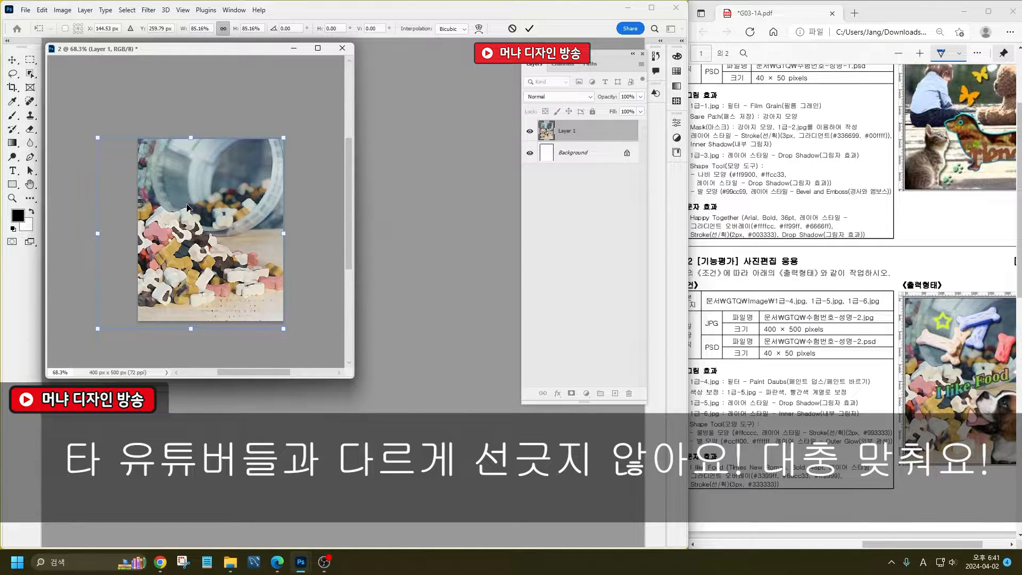
key(Return)
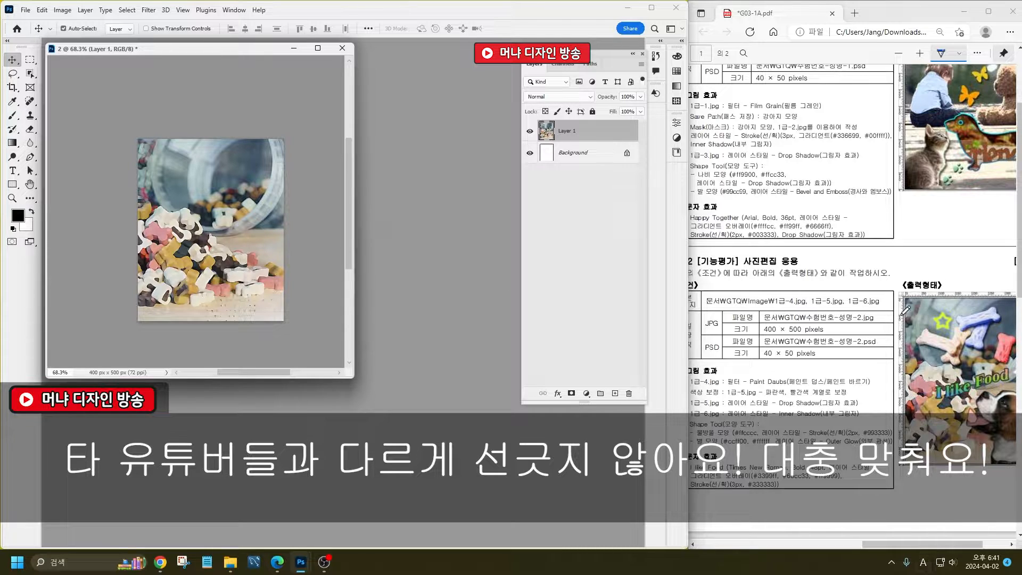
- In the PDF, draw three vertical and two horizontal guide lines over question 2's sample output image
drag(936, 299, 935, 449)
drag(975, 291, 979, 462)
drag(1008, 289, 1000, 473)
drag(908, 331, 989, 333)
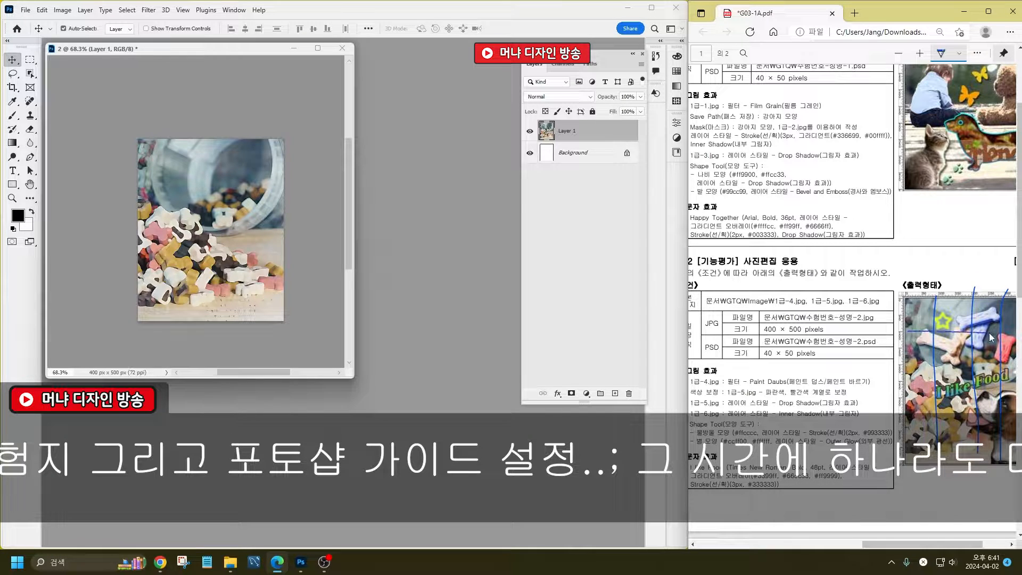
drag(907, 367, 981, 363)
- Open 1급-5.jpg in Photoshop and switch to the Quick Selection Tool
double_click(409, 328)
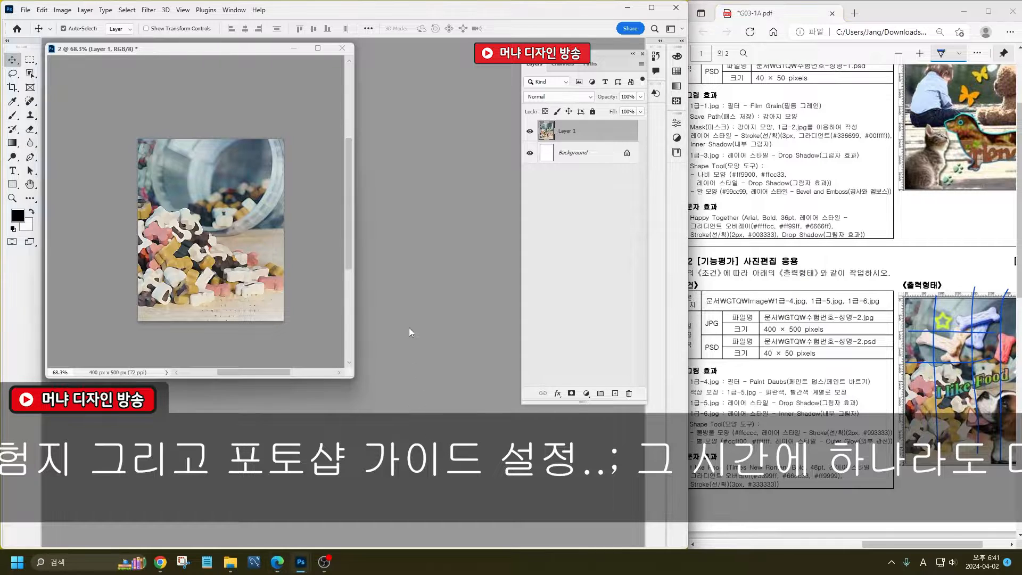
double_click(365, 100)
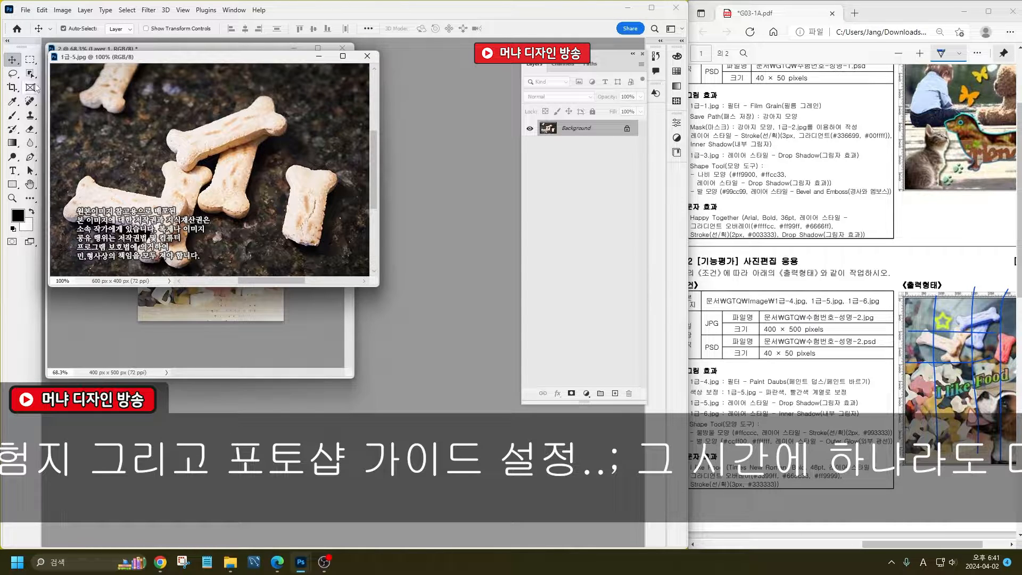
drag(31, 74, 49, 81)
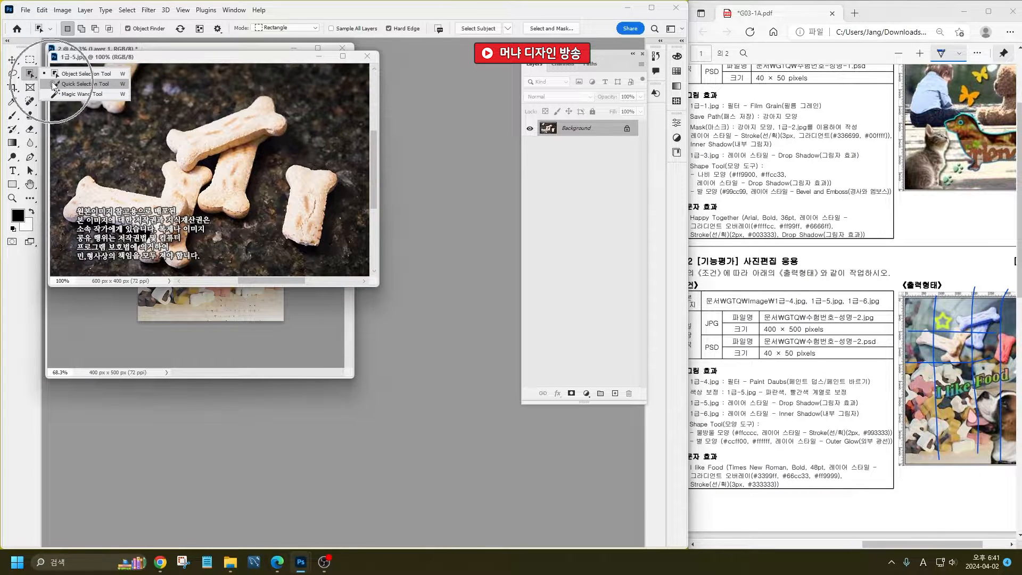
click(55, 84)
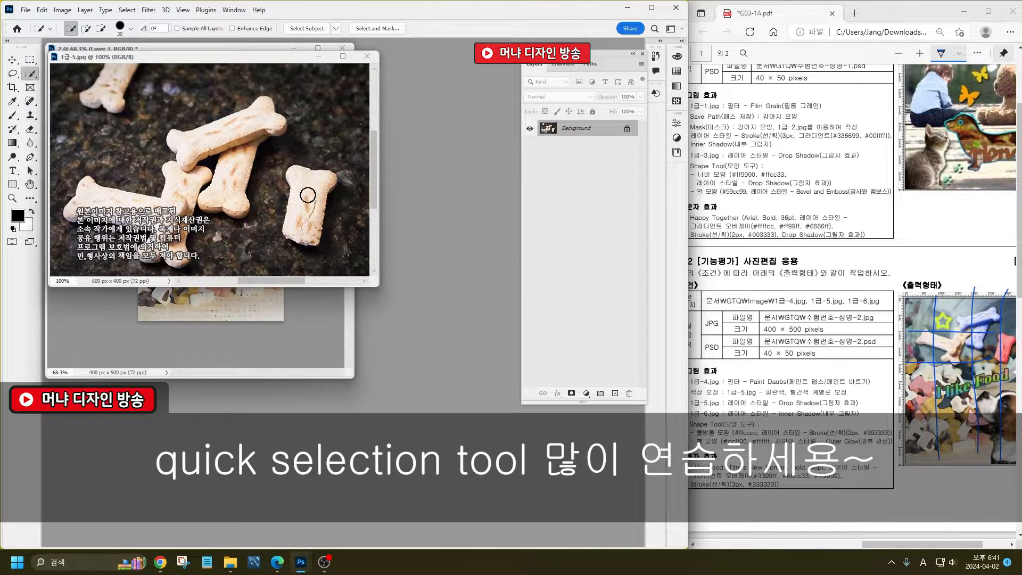
- Select the bone biscuits in 1급-5.jpg except the upper-left one, subtracting stray background around the lower-left bones
drag(308, 194, 283, 176)
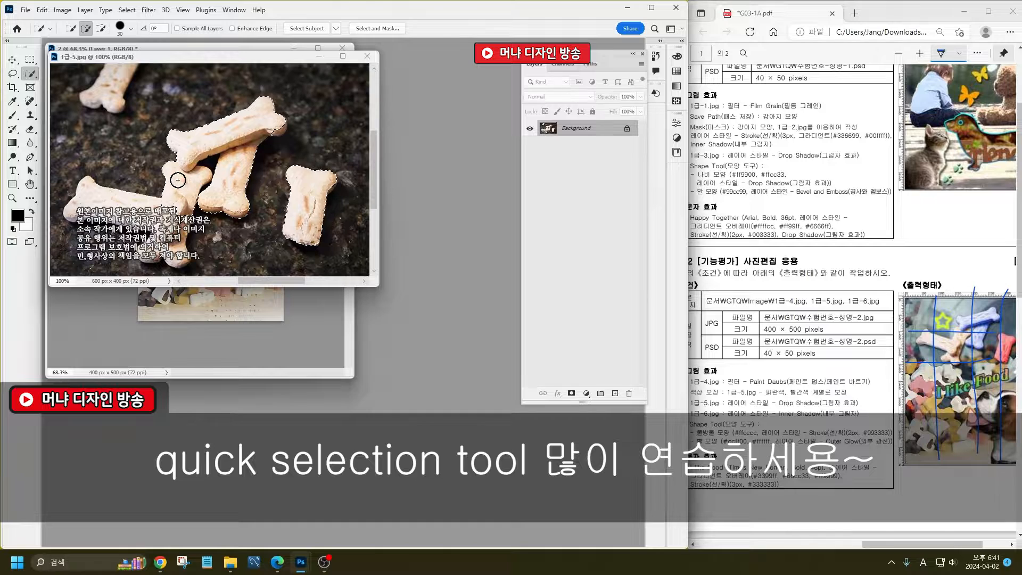
mouse_move(153, 210)
mouse_down()
mouse_move(84, 196)
mouse_move(79, 224)
mouse_move(88, 202)
mouse_move(150, 220)
mouse_move(164, 235)
mouse_move(147, 252)
mouse_move(179, 257)
mouse_up()
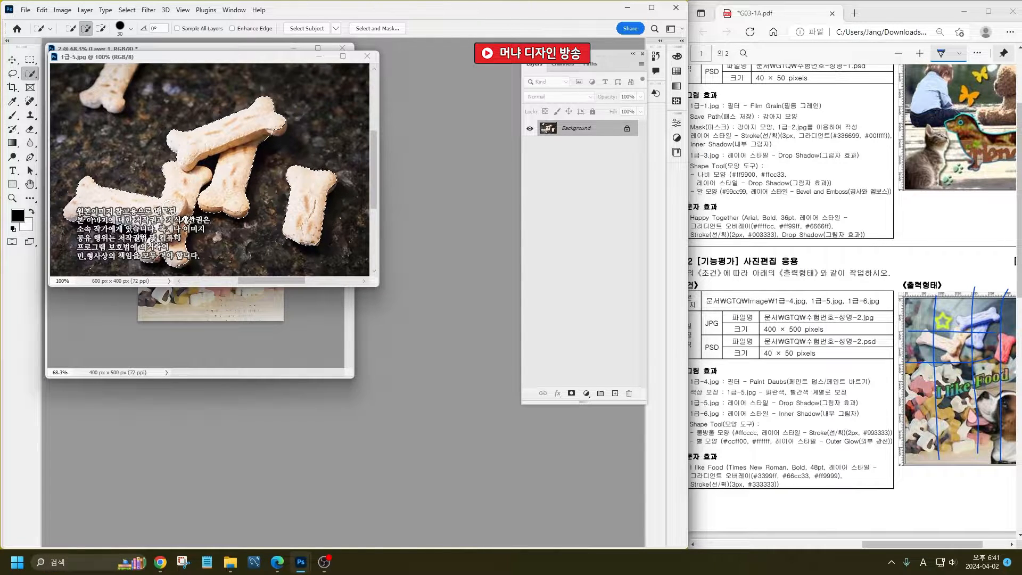
alt+click(133, 238)
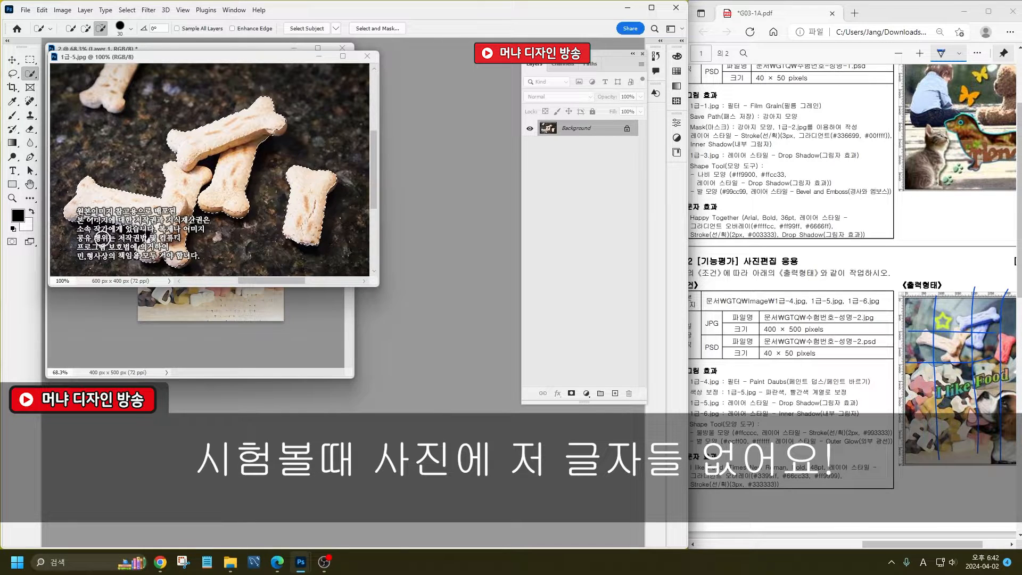
alt+click(77, 231)
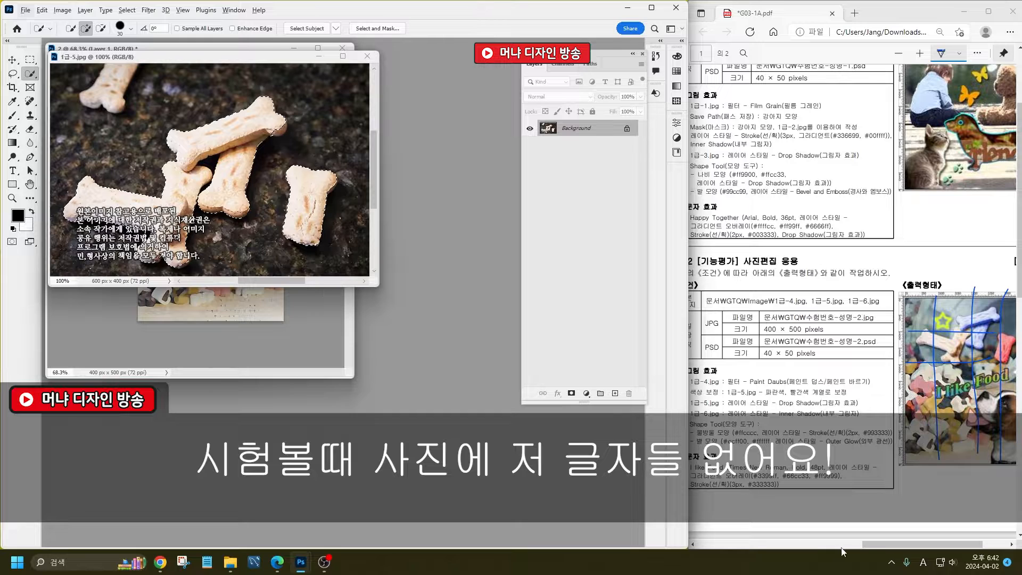
- Move the 1급-5.jpg window off document 2's image and subtract the small gap between the central bones from the selection
click(877, 548)
mouse_move(878, 543)
mouse_down()
mouse_move(893, 544)
mouse_move(880, 543)
mouse_up()
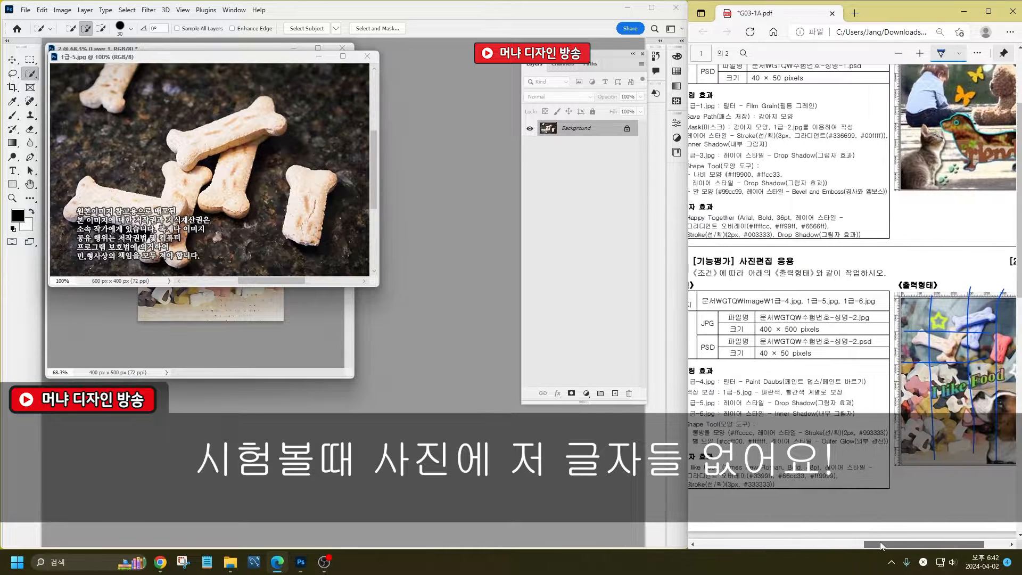
drag(208, 55, 405, 215)
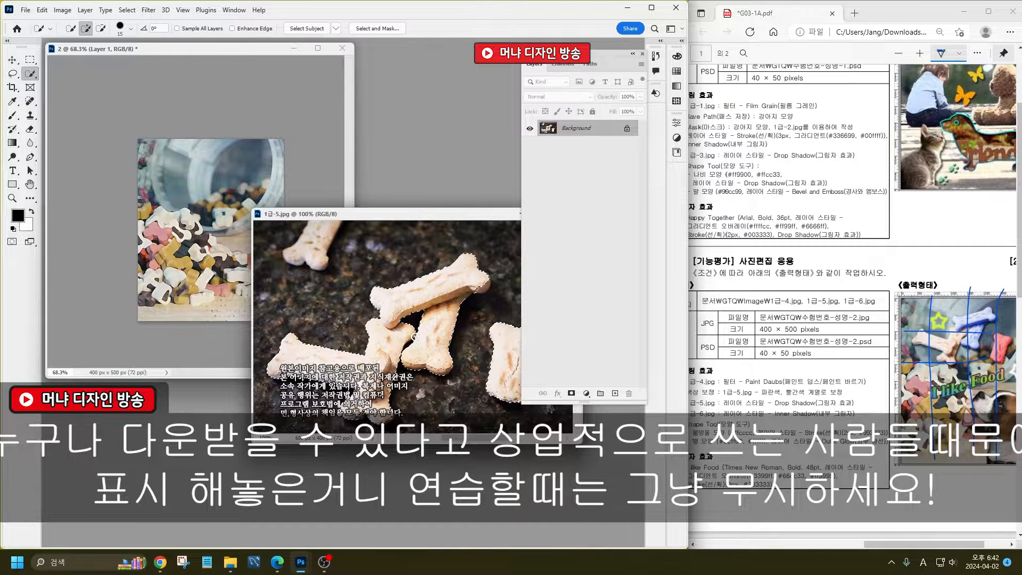
alt+click(408, 343)
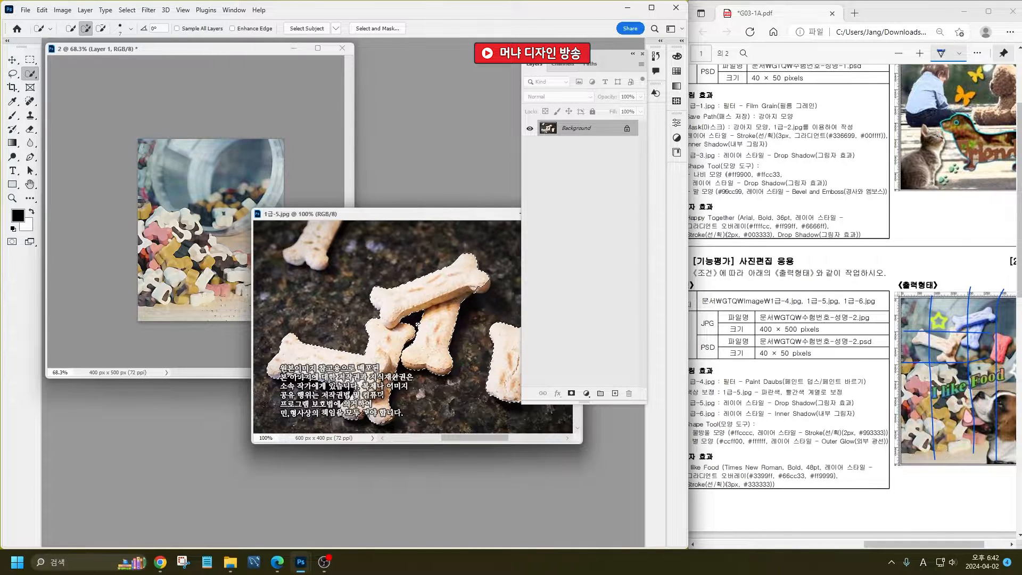
- Copy the selected bones into document 2, scale them to about 55%, and place them over the upper part of the jar
key(ctrl+c)
click(271, 174)
key(ctrl+v)
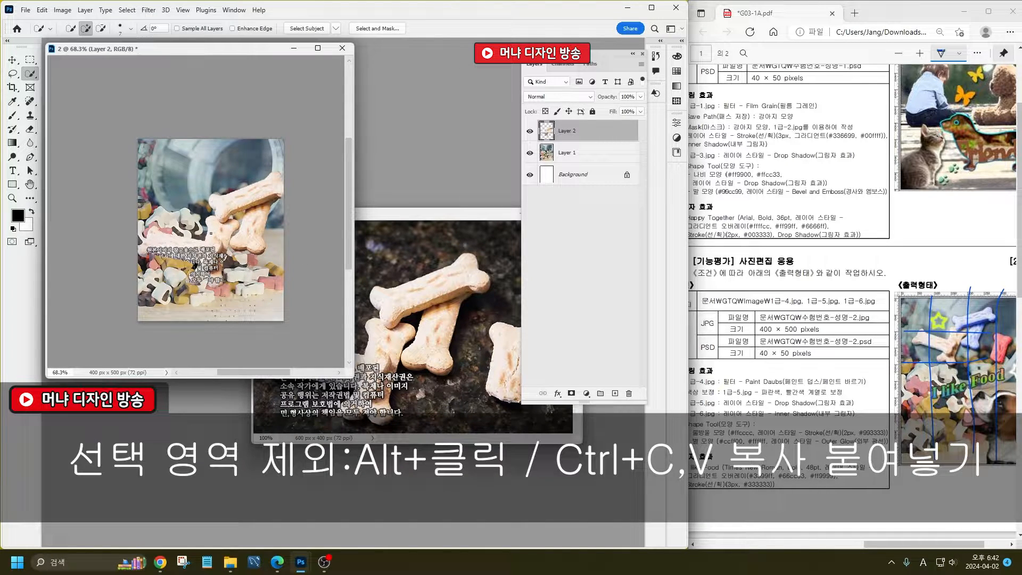
key(ctrl+t)
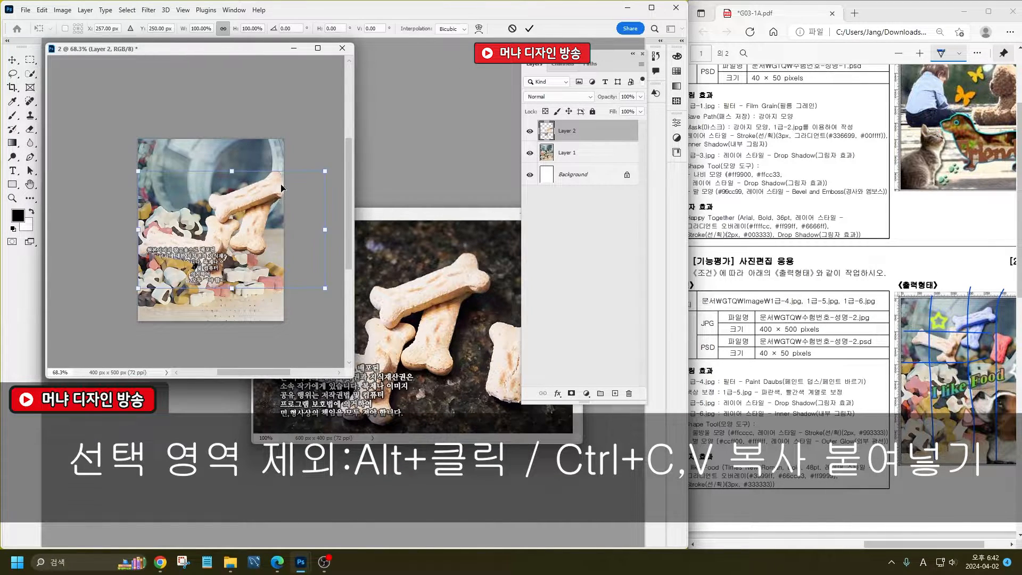
drag(325, 171, 234, 227)
drag(207, 259, 218, 182)
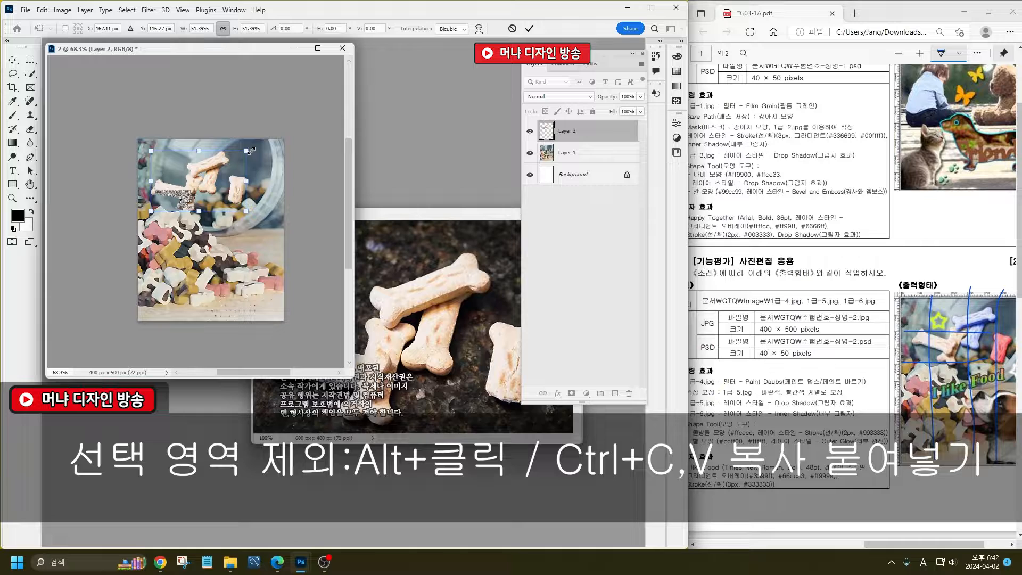
drag(246, 151, 239, 179)
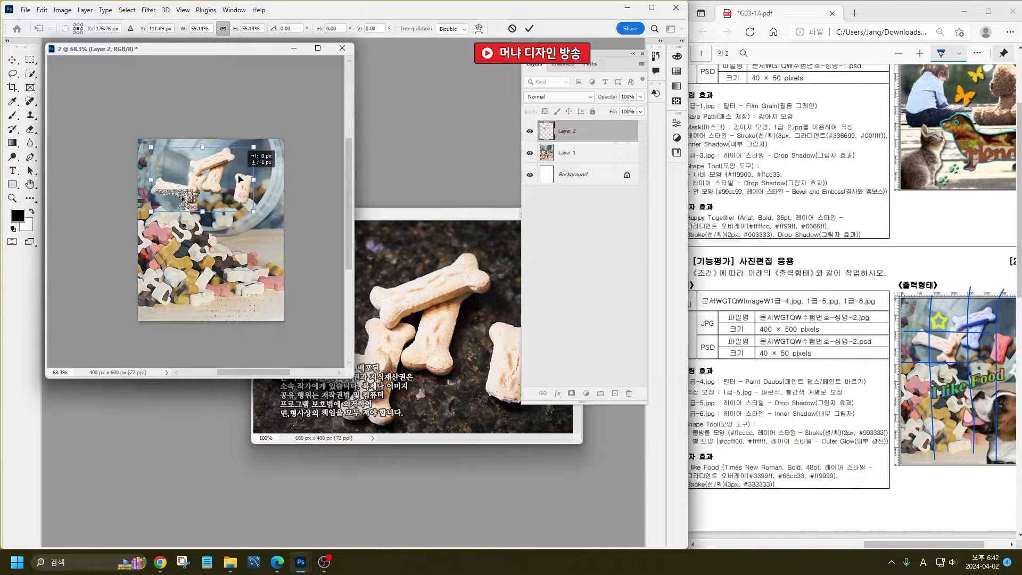
key(Return)
- Select the two crossed central bones and colorize them blue with hue about 219, saturation 61 and lightness -9
key(w)
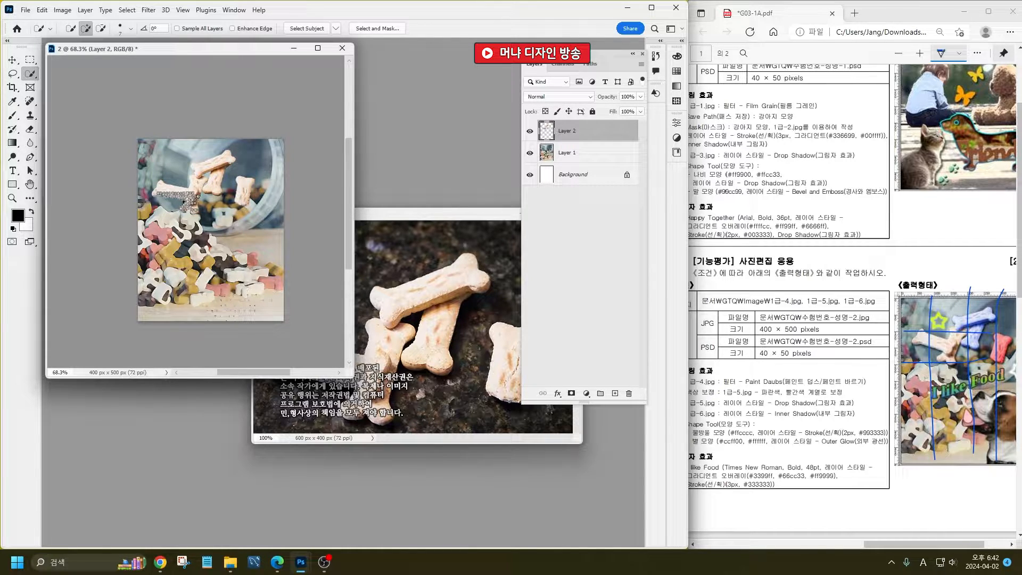
scroll(171, 161, up, 5)
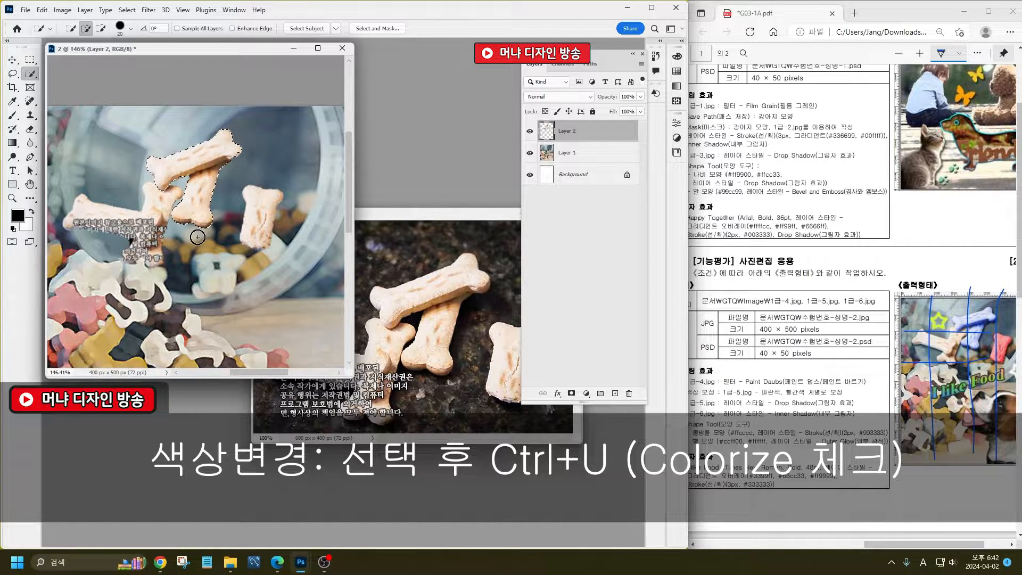
key(ctrl+u)
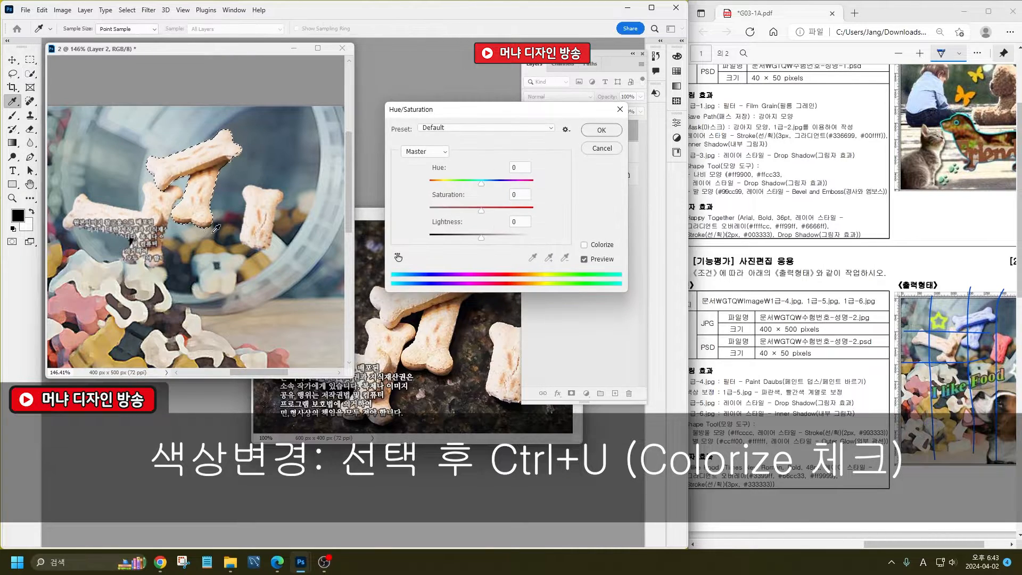
click(593, 246)
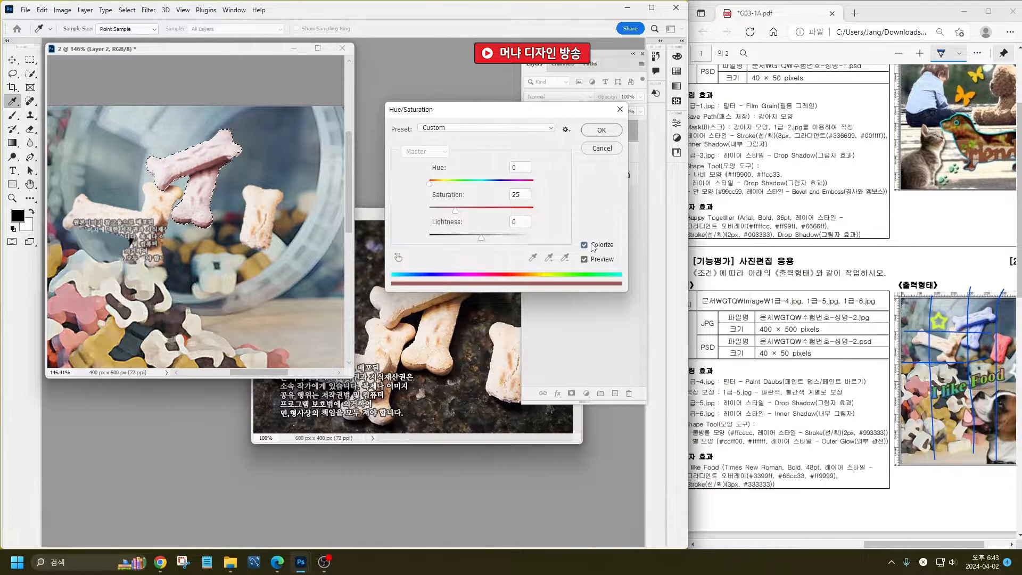
click(489, 184)
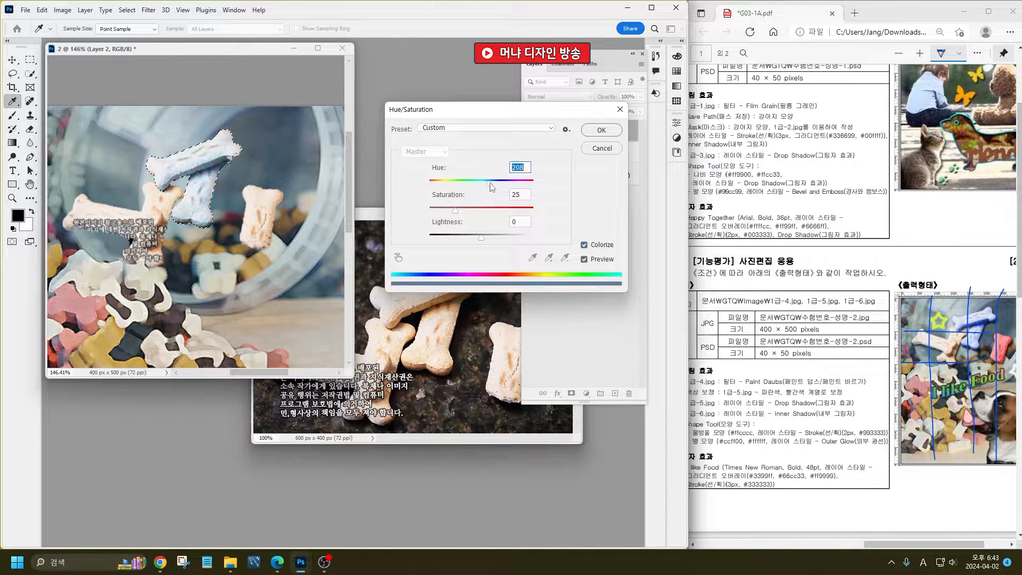
click(479, 210)
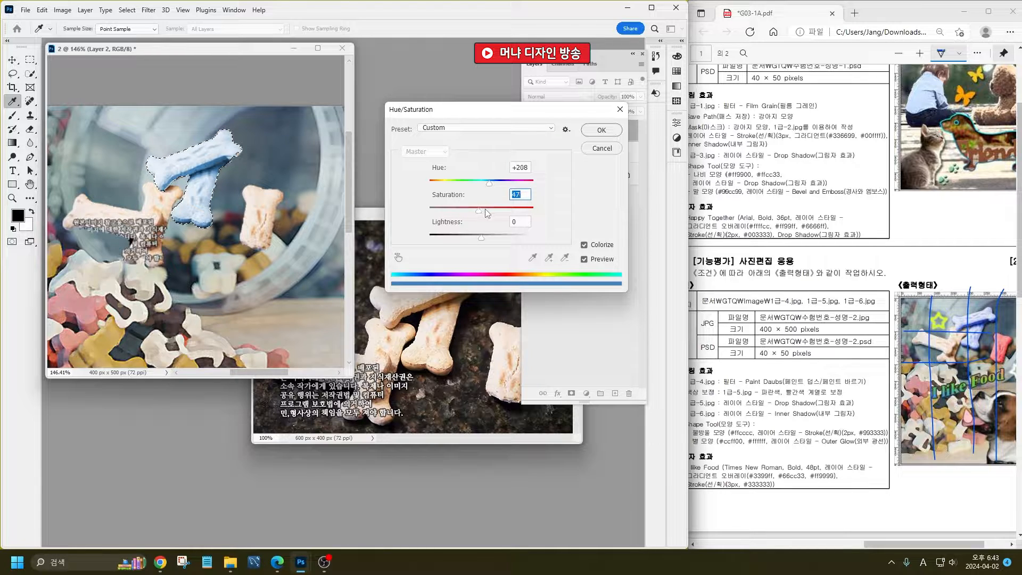
click(492, 209)
drag(482, 237, 472, 237)
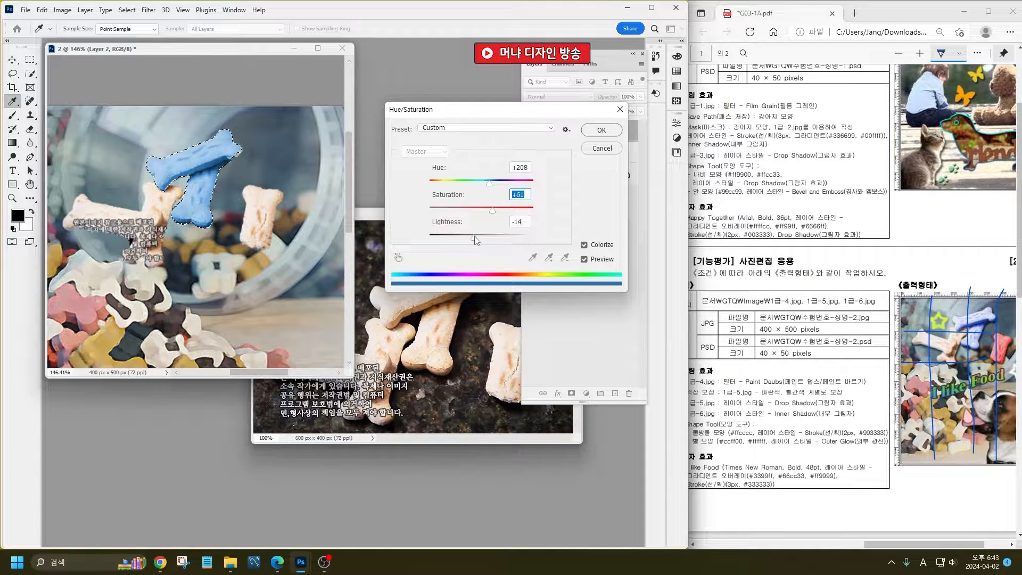
click(477, 237)
click(492, 184)
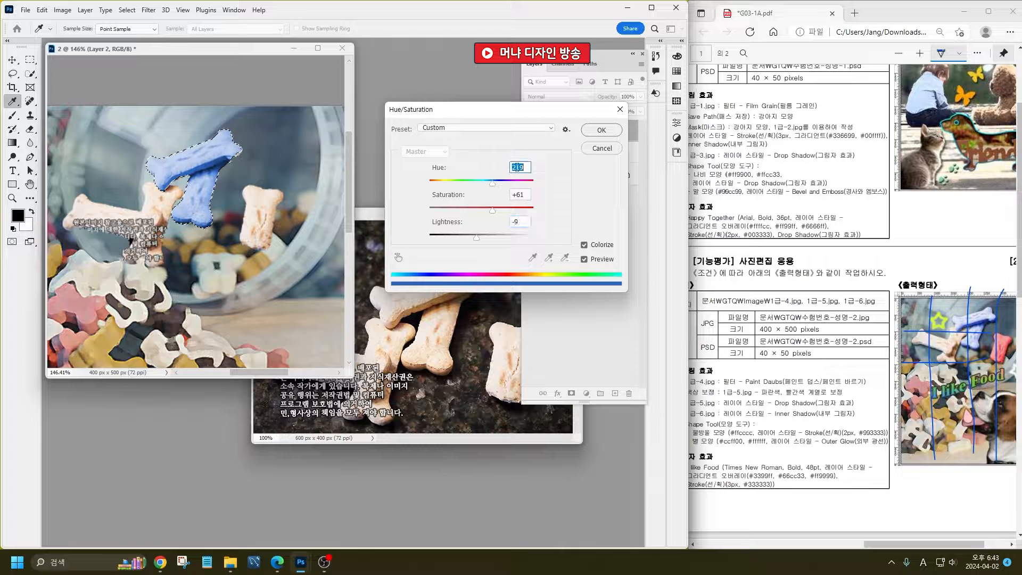
click(597, 131)
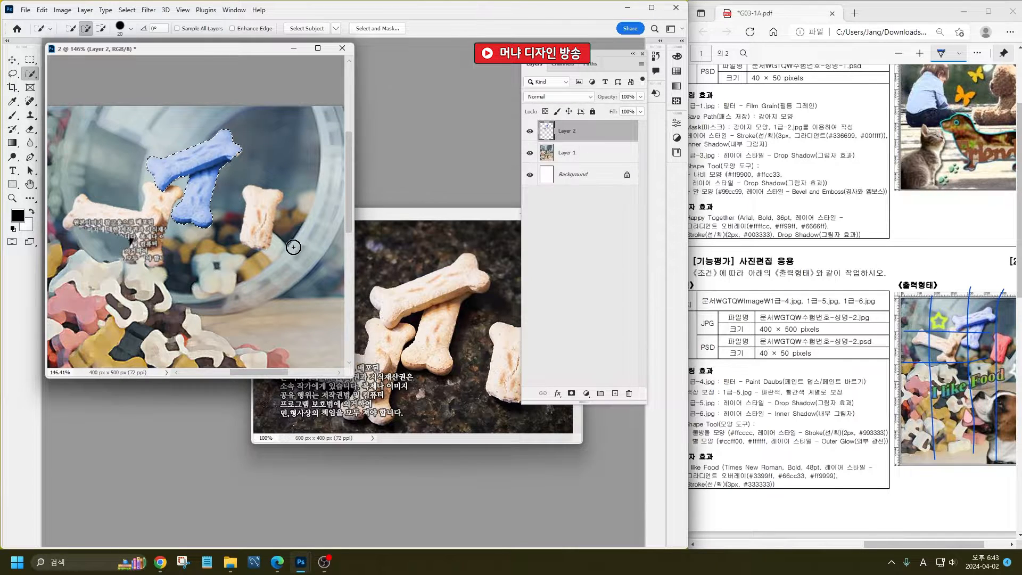
- Select only the separate right-hand bone, colorize it red with hue 0, near-maximum saturation and lightness -8, and deselect it
key(ctrl+d)
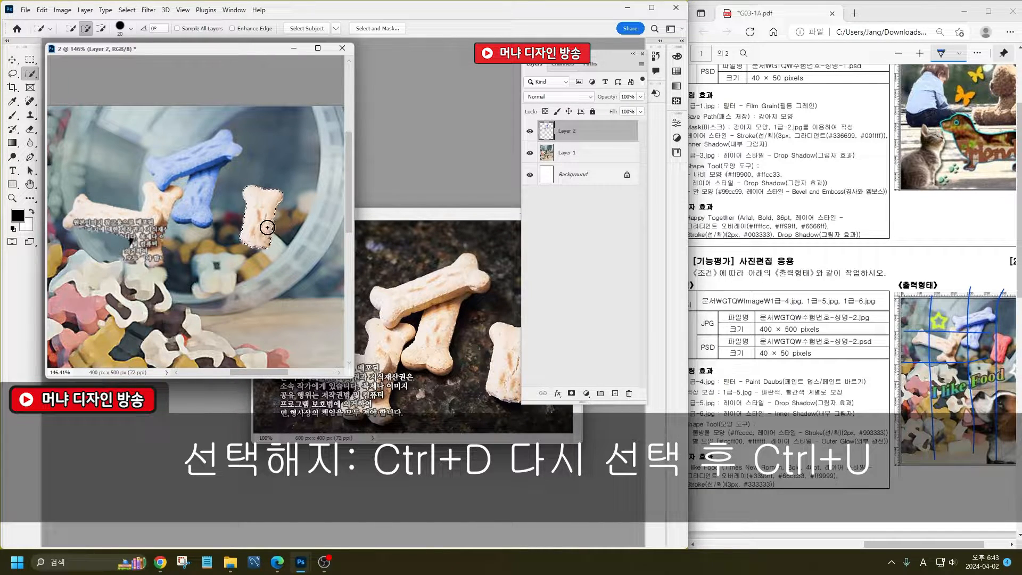
key(ctrl+u)
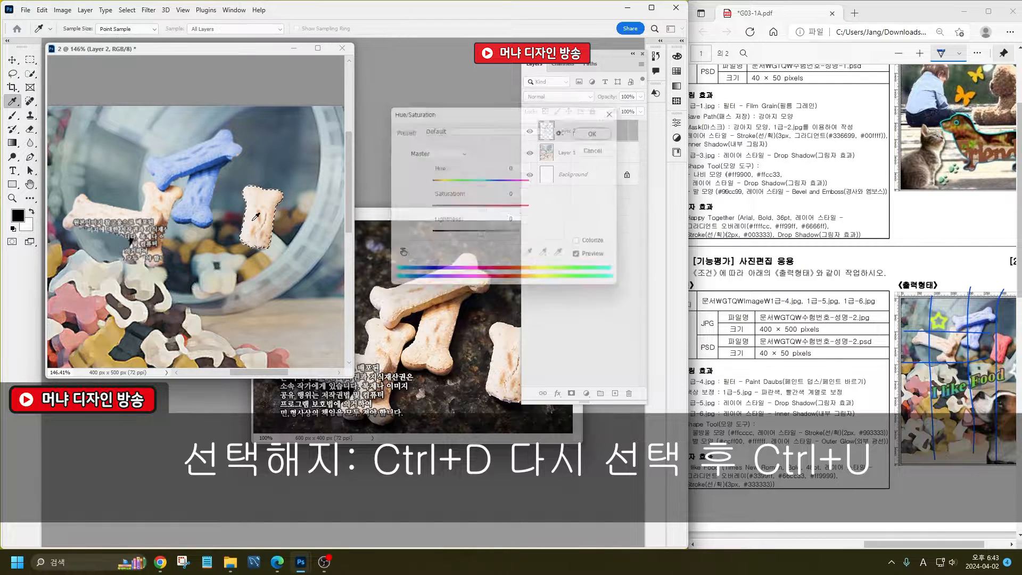
click(601, 246)
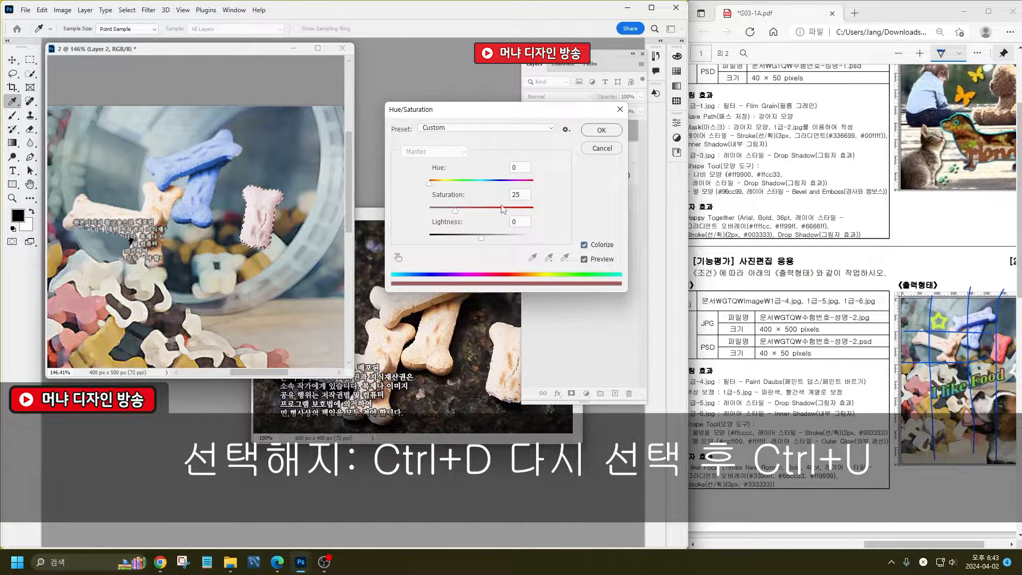
drag(455, 211, 531, 212)
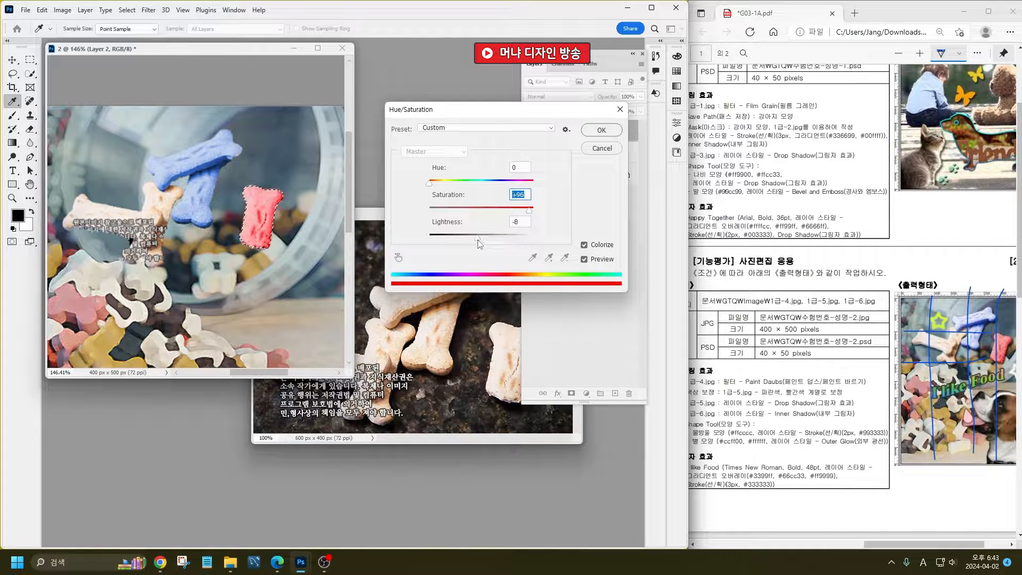
click(597, 133)
key(w)
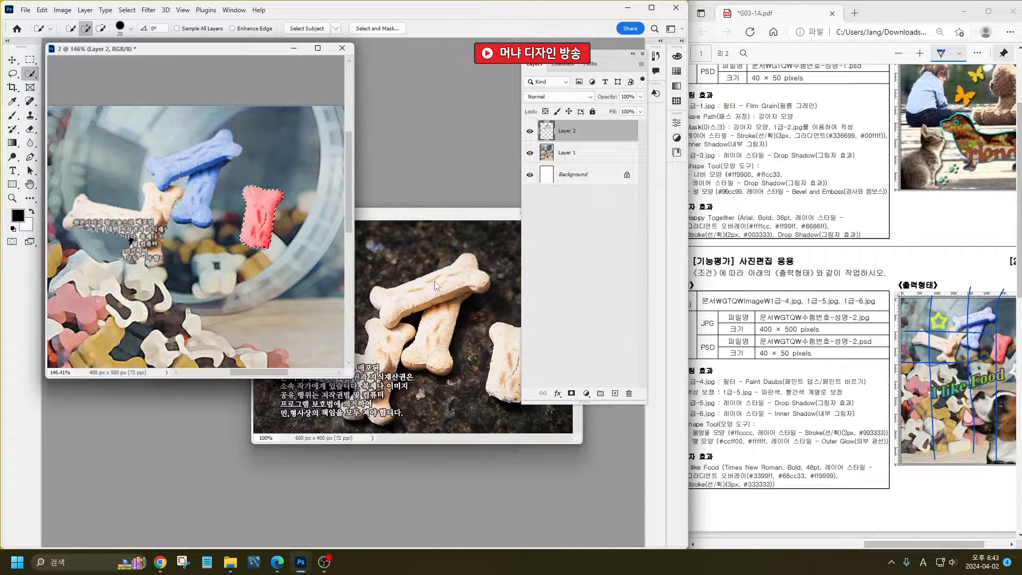
key(ctrl+d)
- Add a Drop Shadow to the bones layer with 91% opacity, a 127° angle and a slightly larger distance
click(558, 394)
click(602, 503)
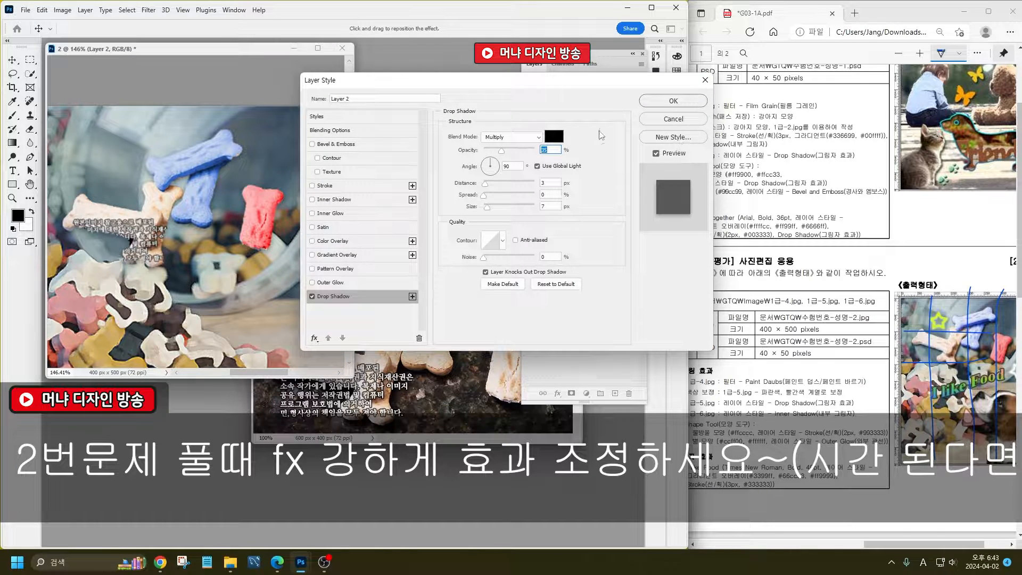
drag(523, 151, 531, 149)
click(487, 161)
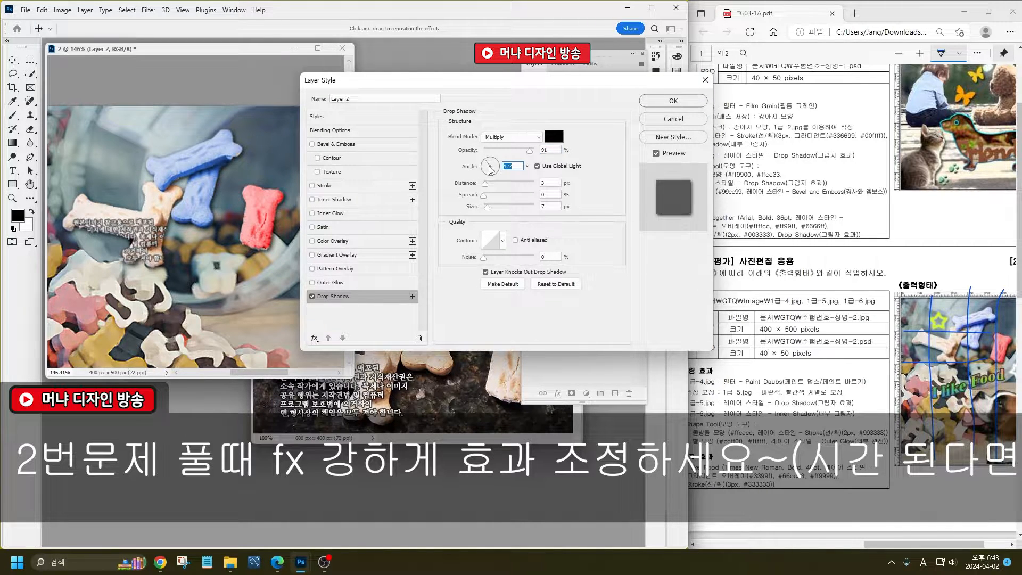
drag(486, 183, 487, 183)
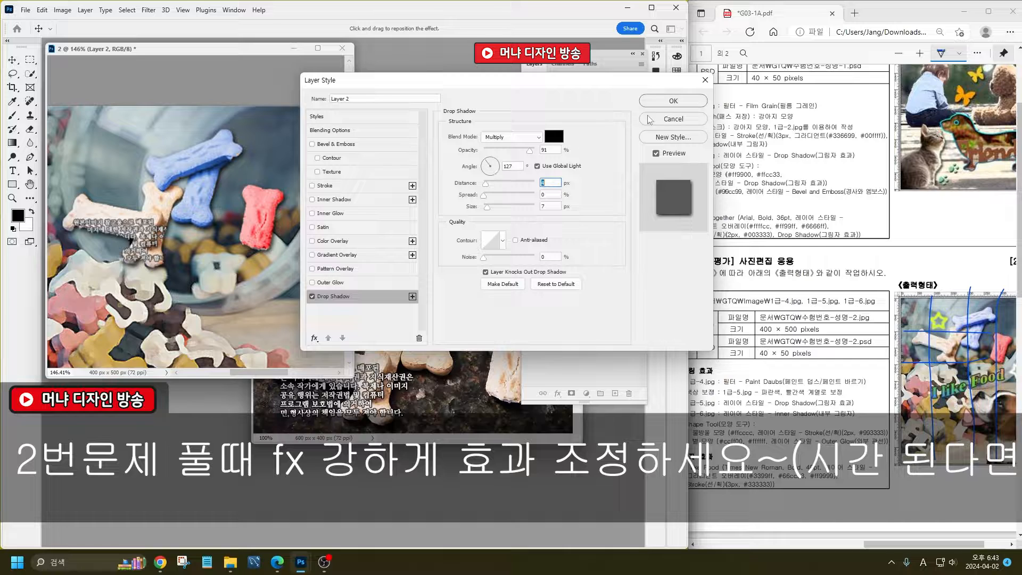
click(663, 101)
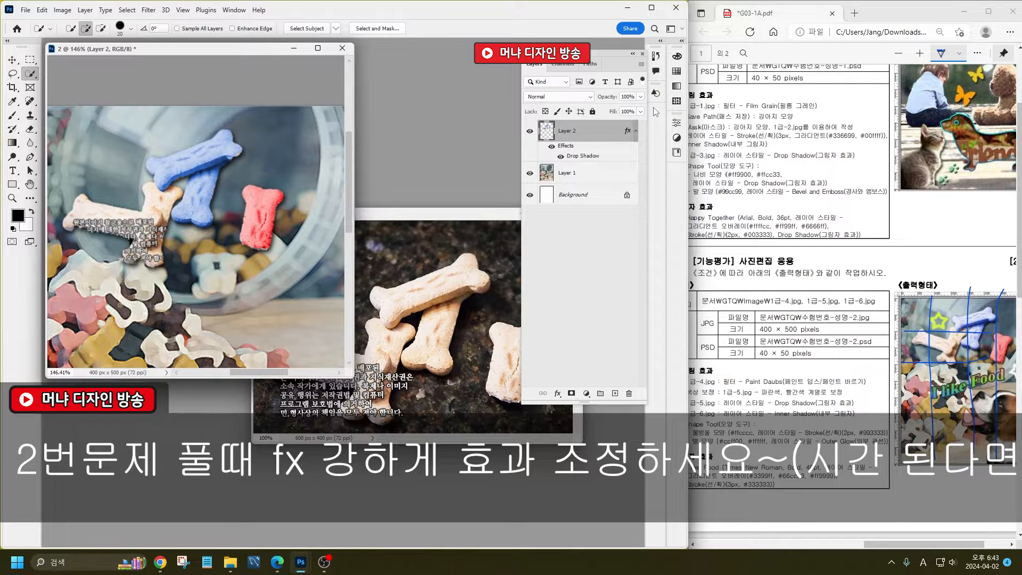
- Close 1급-5.jpg and open 1급-6.jpg
click(502, 216)
drag(496, 215, 373, 287)
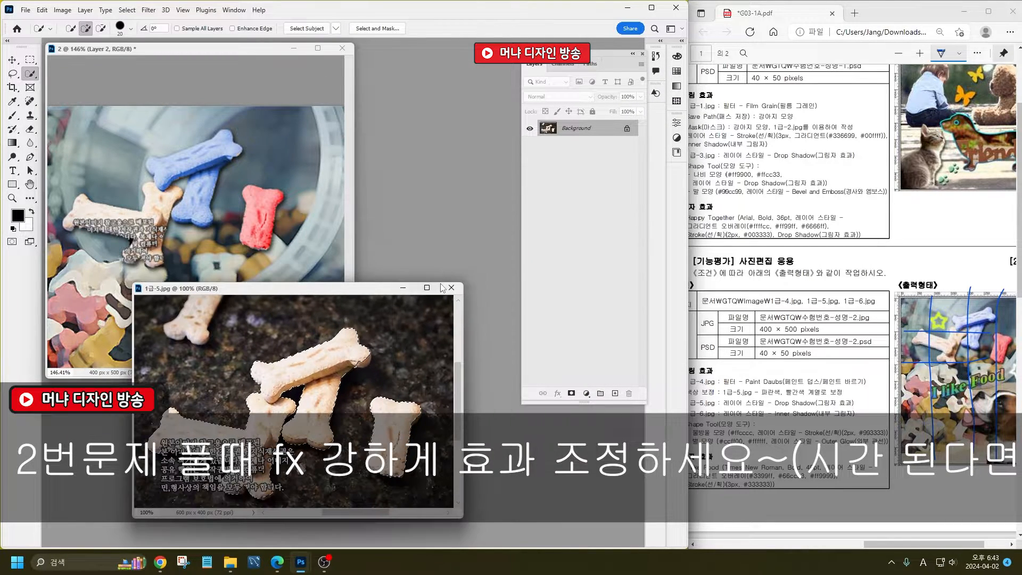
click(450, 288)
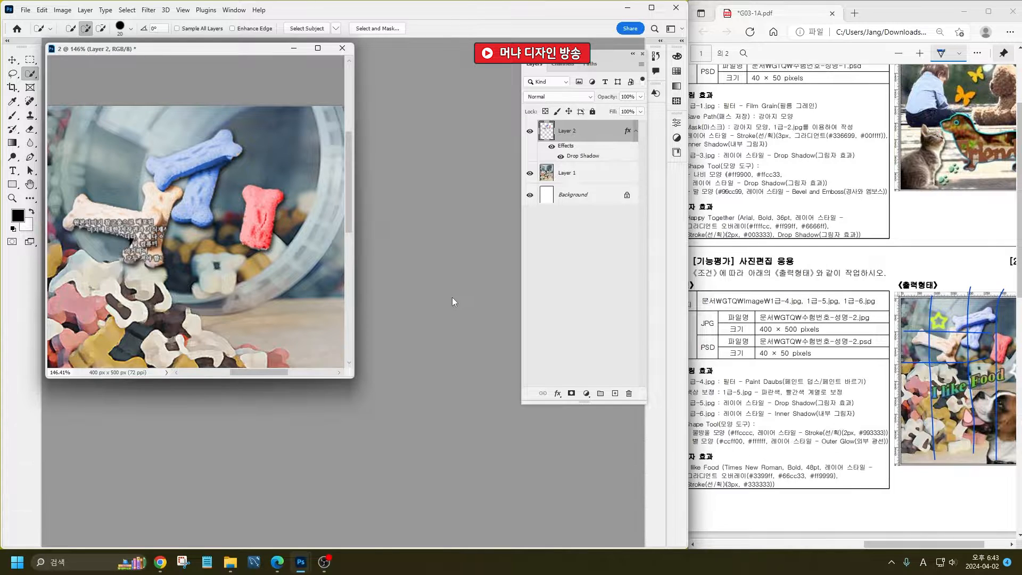
double_click(452, 297)
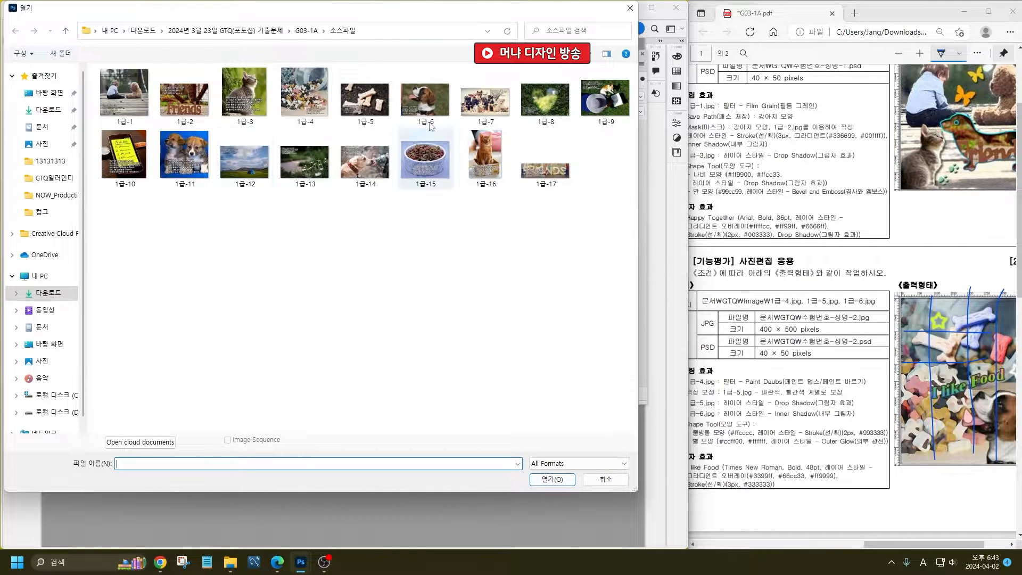
double_click(424, 100)
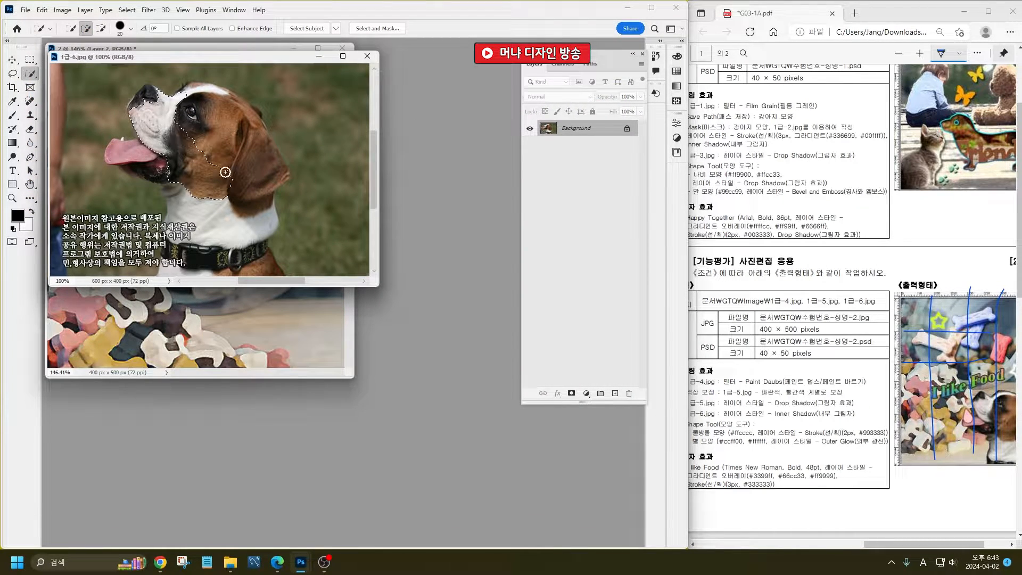
- Complete the selection of the dog's head, neck and collar in 1급-6.jpg and copy it into document 2
mouse_move(223, 171)
mouse_down()
mouse_move(148, 94)
mouse_move(160, 130)
mouse_move(111, 156)
mouse_move(112, 147)
mouse_move(160, 151)
mouse_move(146, 152)
mouse_move(160, 164)
mouse_move(130, 159)
mouse_move(153, 172)
mouse_move(126, 156)
mouse_move(196, 190)
mouse_move(182, 194)
mouse_move(178, 177)
mouse_move(183, 303)
mouse_move(171, 228)
mouse_move(168, 268)
mouse_move(231, 185)
mouse_move(245, 256)
mouse_up()
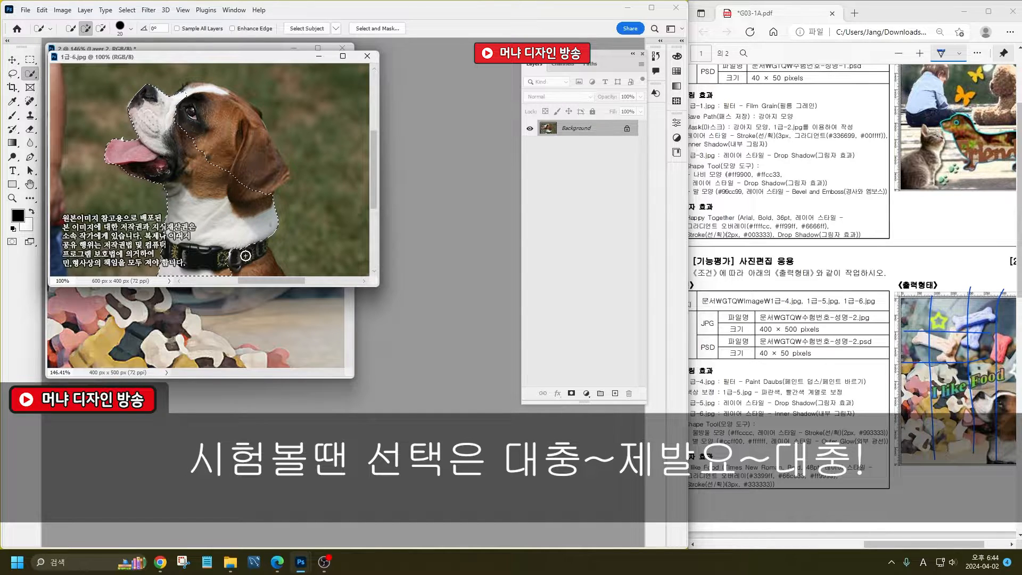
mouse_move(239, 151)
mouse_down()
mouse_move(200, 97)
mouse_move(256, 114)
mouse_move(252, 124)
mouse_up()
key(ctrl+c)
drag(234, 56, 496, 366)
click(275, 231)
key(ctrl+v)
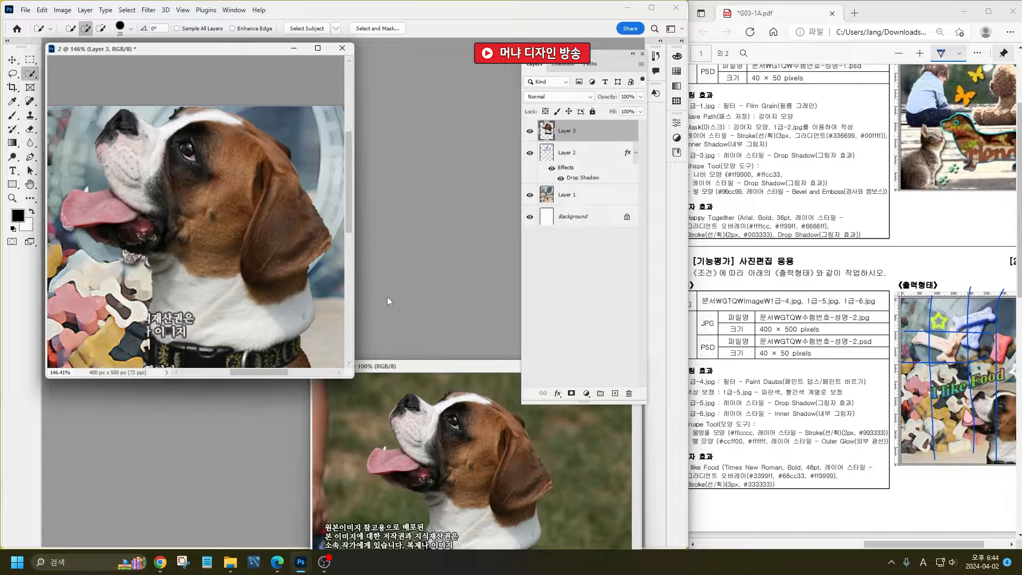
- Move the dog to the lower-right corner of document 2's image and scale it to about 62%
scroll(226, 224, down, 8)
scroll(223, 302, up, 2)
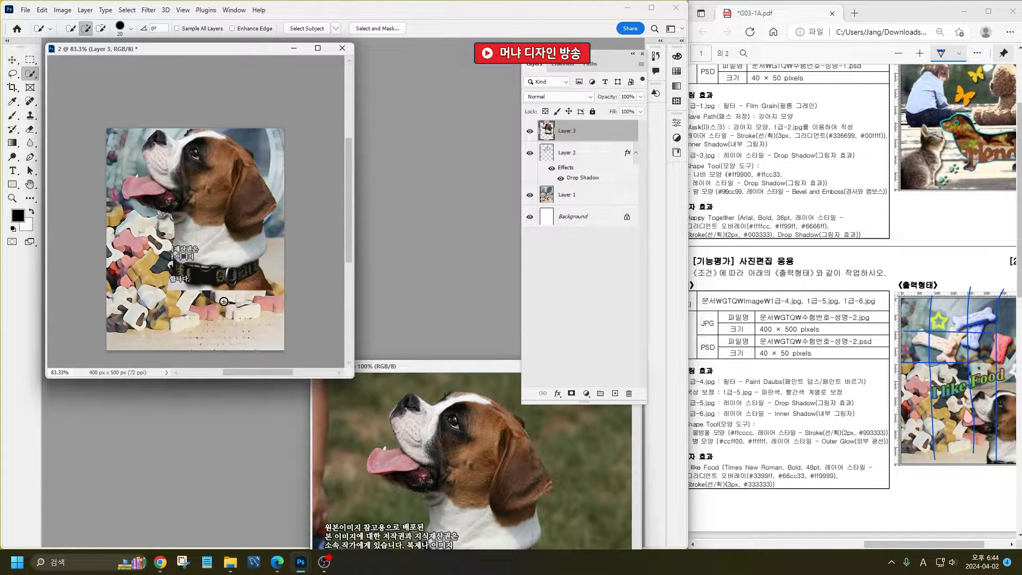
click(12, 59)
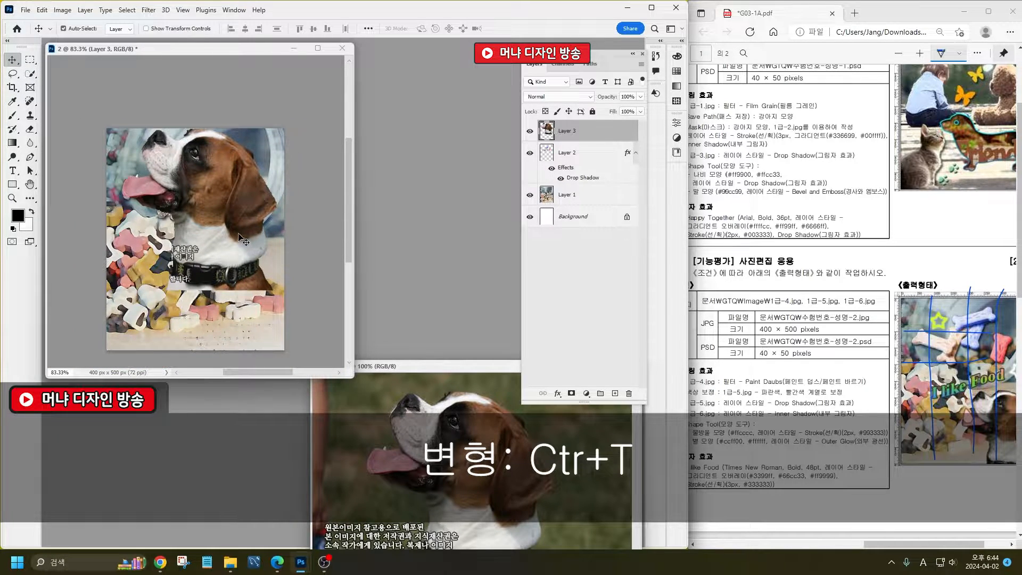
drag(242, 240, 265, 301)
key(ctrl+t)
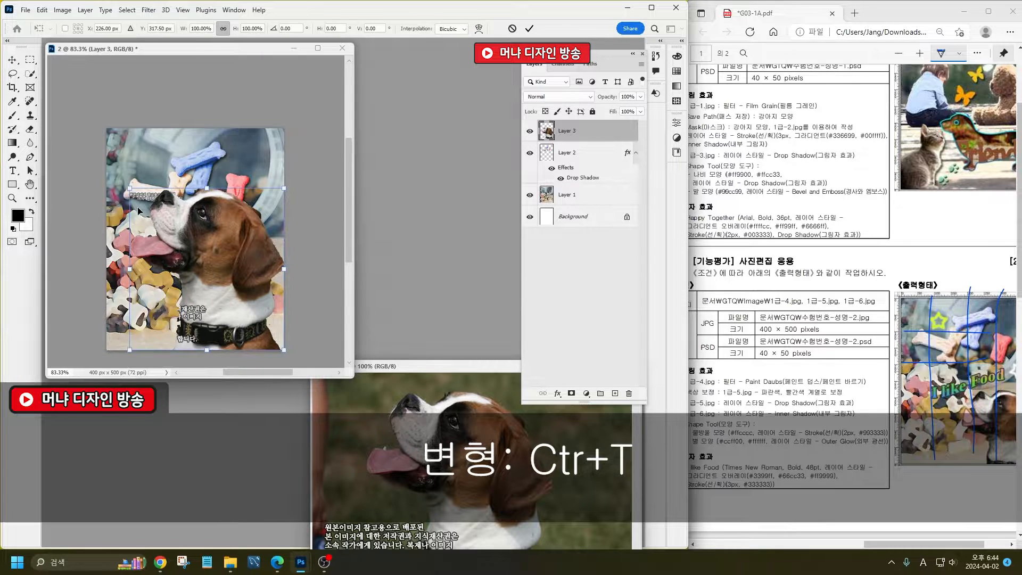
drag(127, 187, 187, 249)
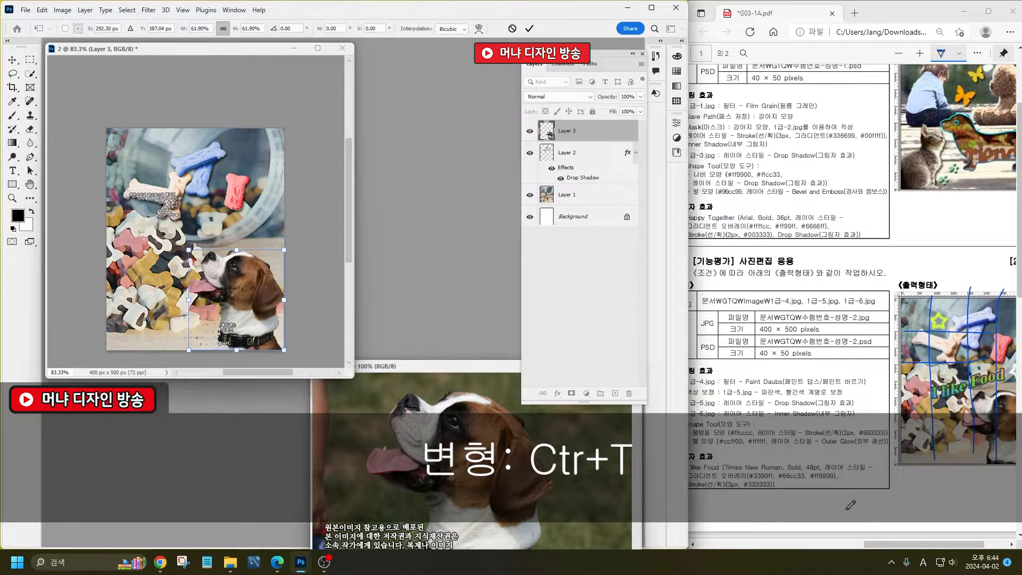
- Shift the dog farther toward the lower-right corner of document 2 and scale it to about 68%
drag(886, 544, 915, 542)
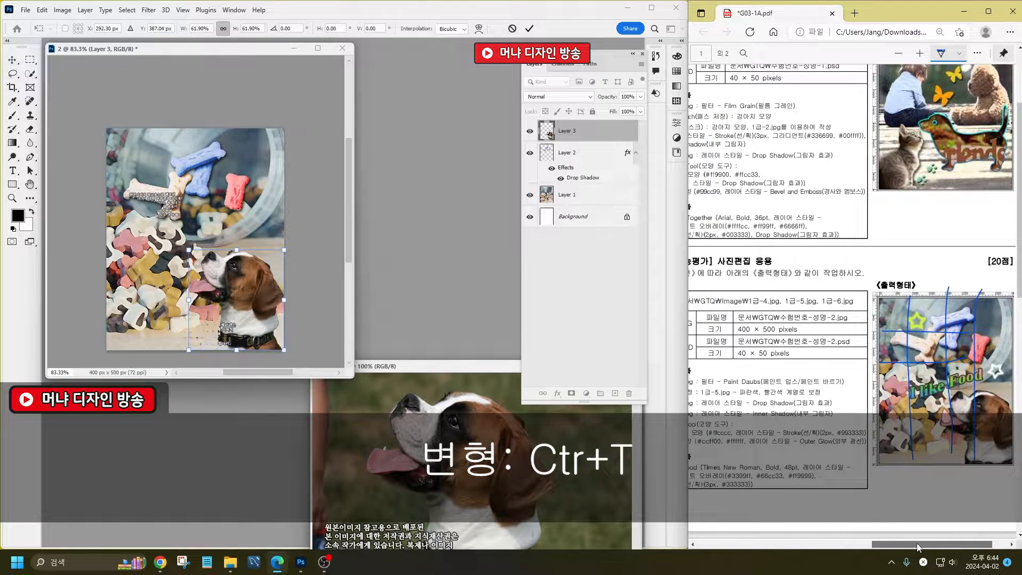
click(251, 298)
mouse_move(245, 297)
mouse_down()
mouse_move(257, 296)
mouse_move(260, 312)
mouse_move(257, 305)
mouse_up()
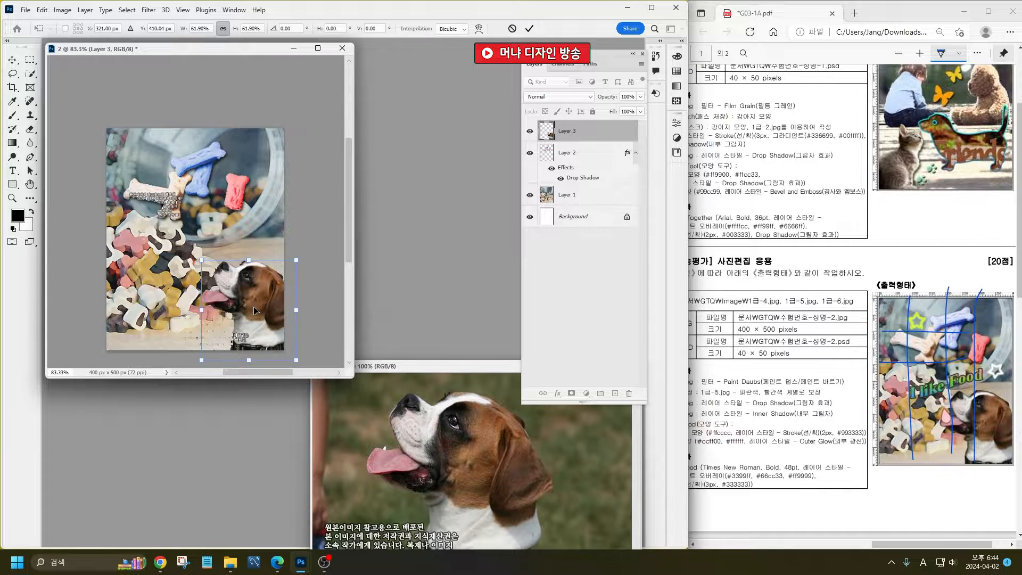
drag(201, 261, 192, 251)
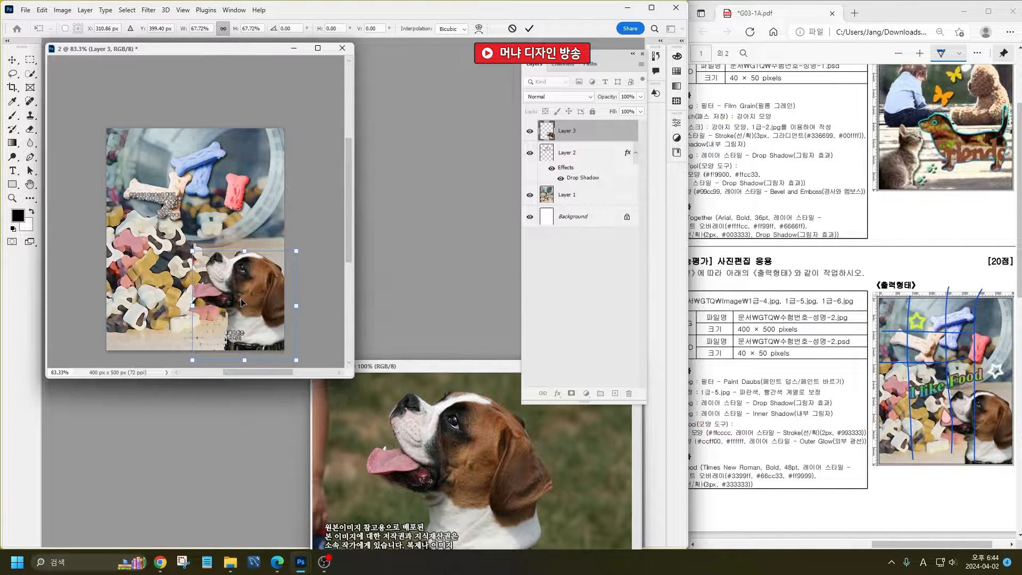
key(Return)
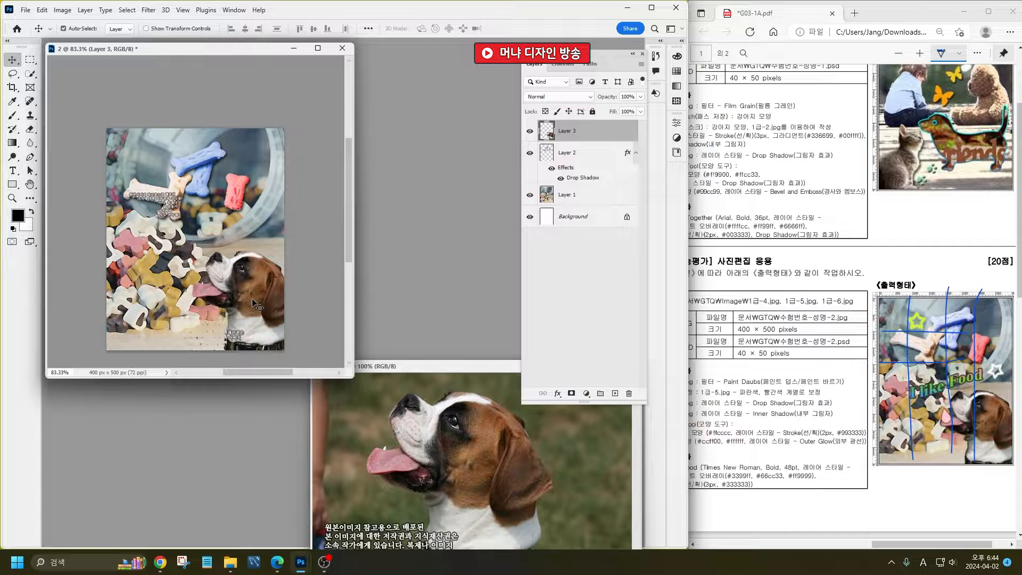
- Add an Inner Shadow to the dog layer with a clearly higher opacity and a distance of 5 px
click(557, 393)
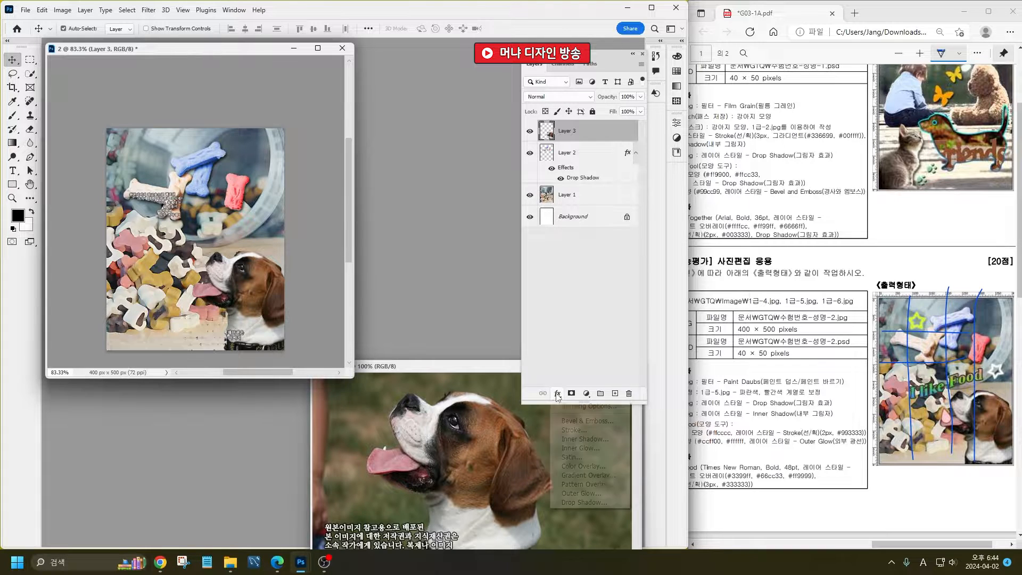
click(579, 441)
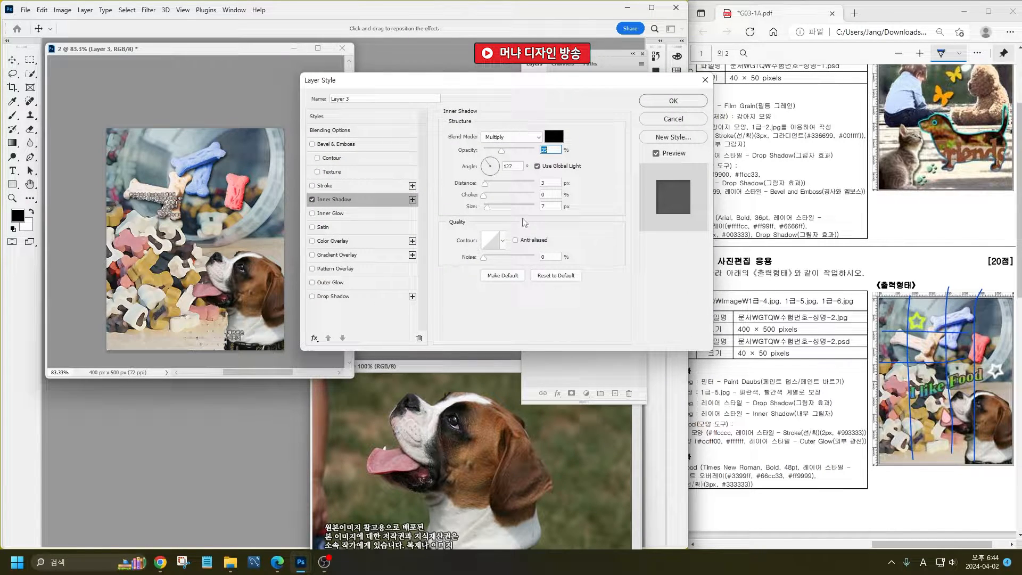
drag(501, 151, 524, 150)
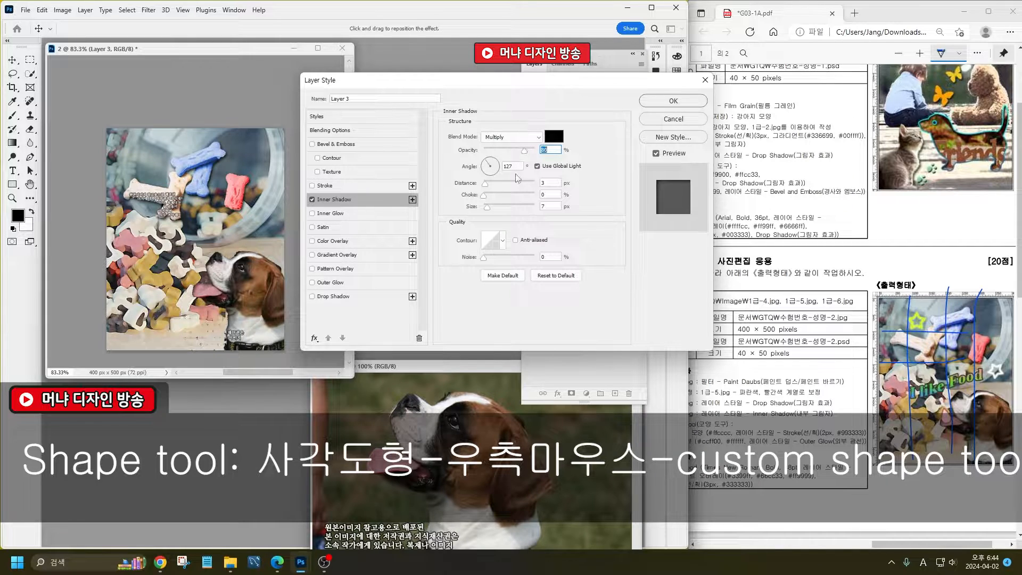
drag(486, 184, 485, 186)
drag(488, 186, 485, 184)
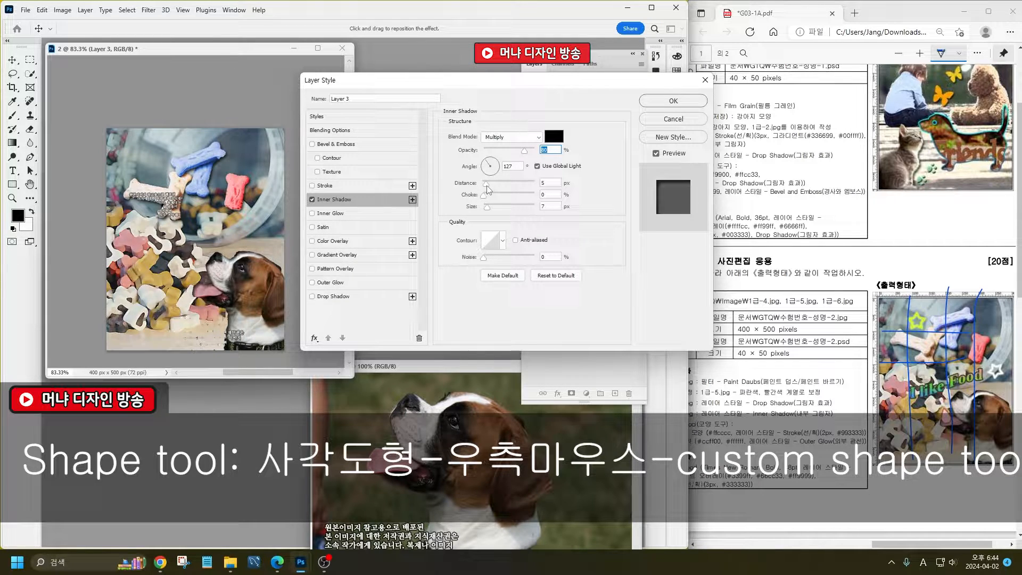
click(665, 101)
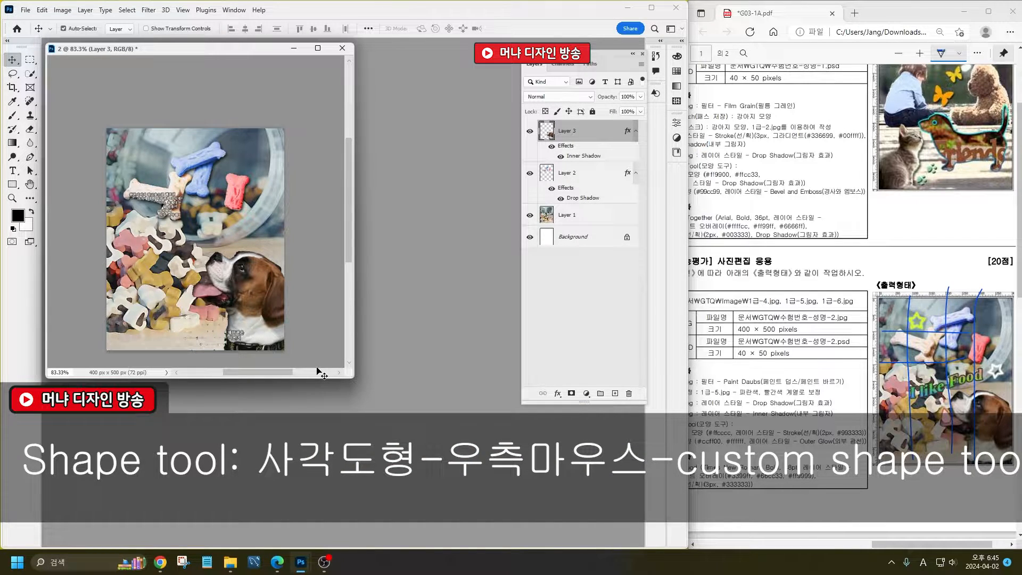
- Activate the Custom Shape Tool, enlarge its shape picker and expand Legacy Shapes and More down to All Legacy Default Shapes
click(12, 184)
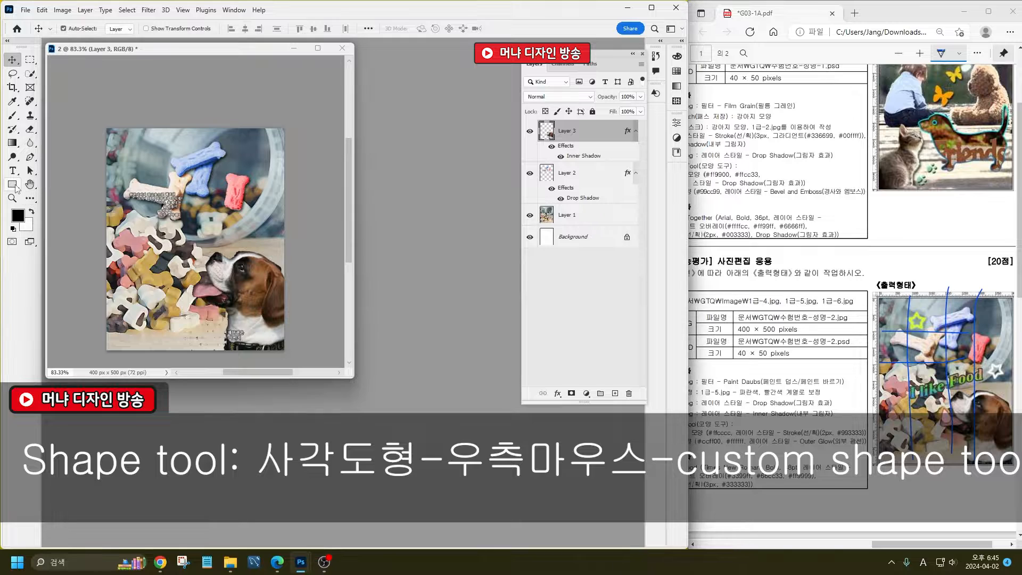
right_click(13, 186)
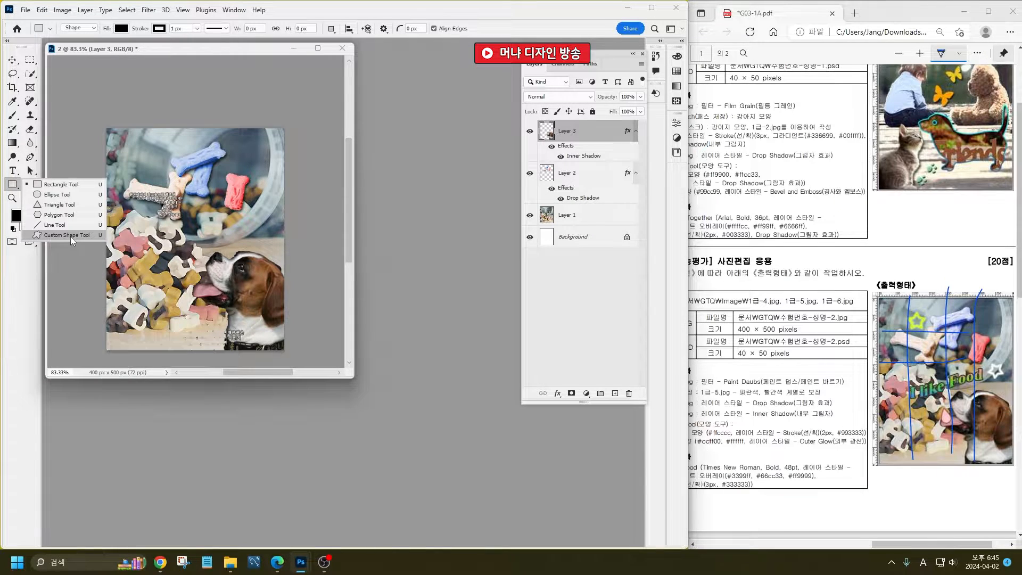
click(70, 236)
right_click(161, 168)
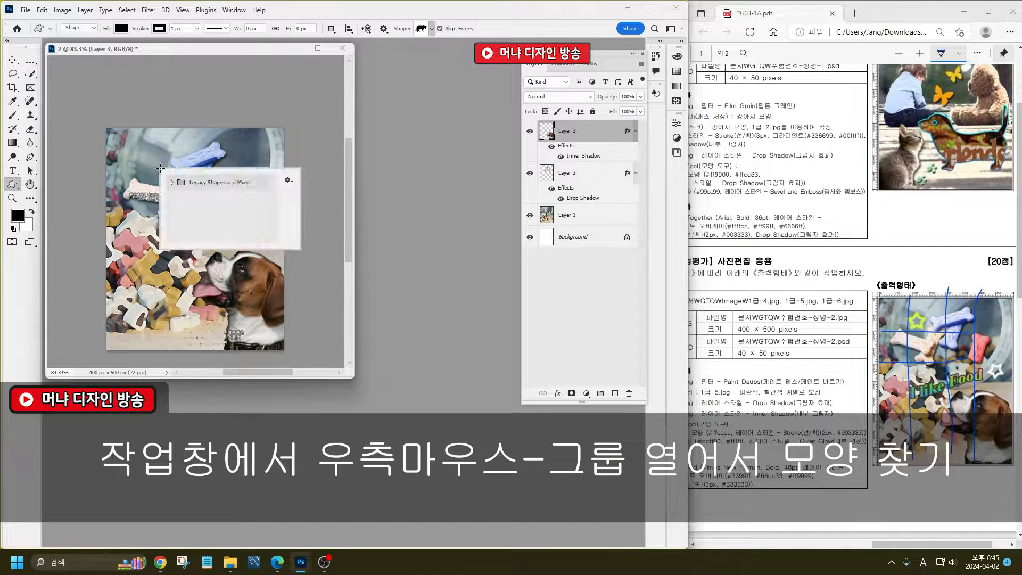
click(172, 182)
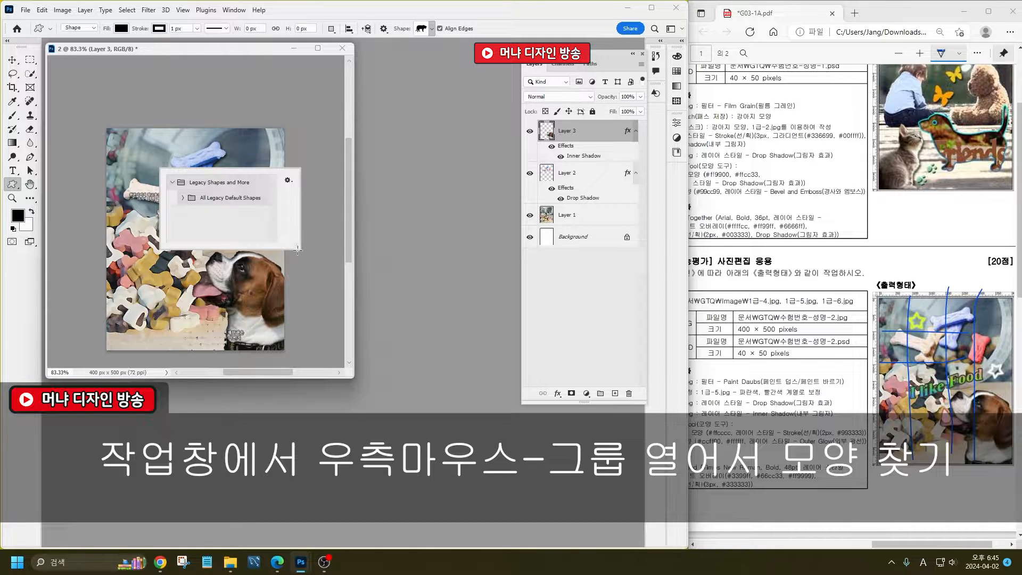
drag(300, 251, 549, 461)
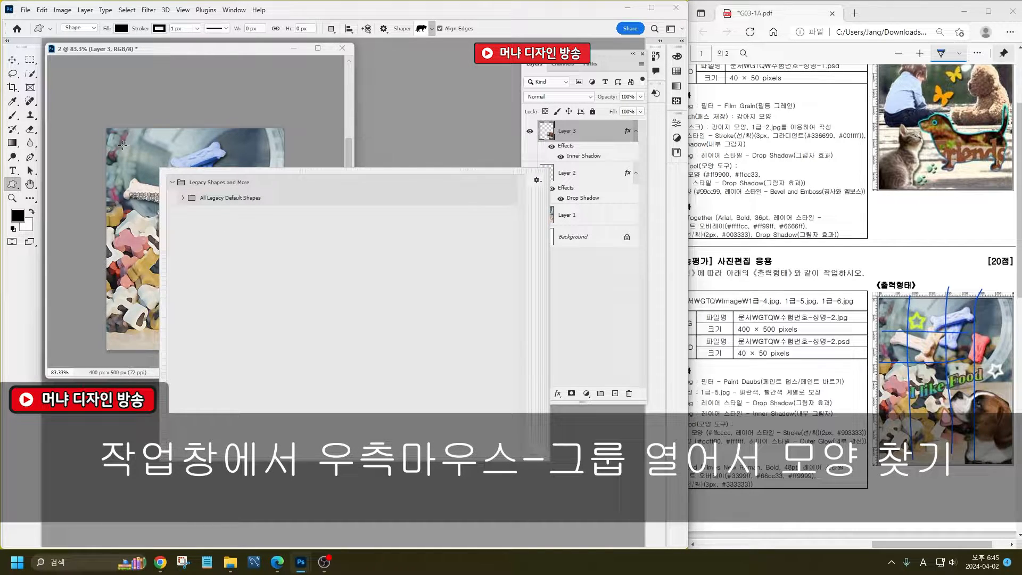
click(183, 198)
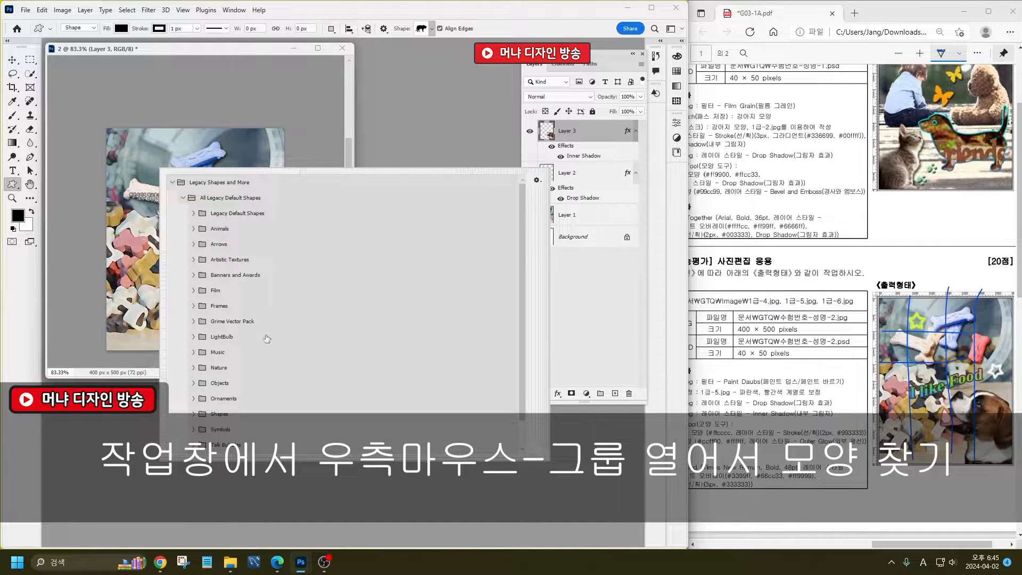
- Expand the Legacy Default Shapes, Animals, Arrows, Artistic Textures, Banners and Awards, Frames, Grime Vector Pack, LightBulb and Objects shape groups
scroll(205, 260, down, 1)
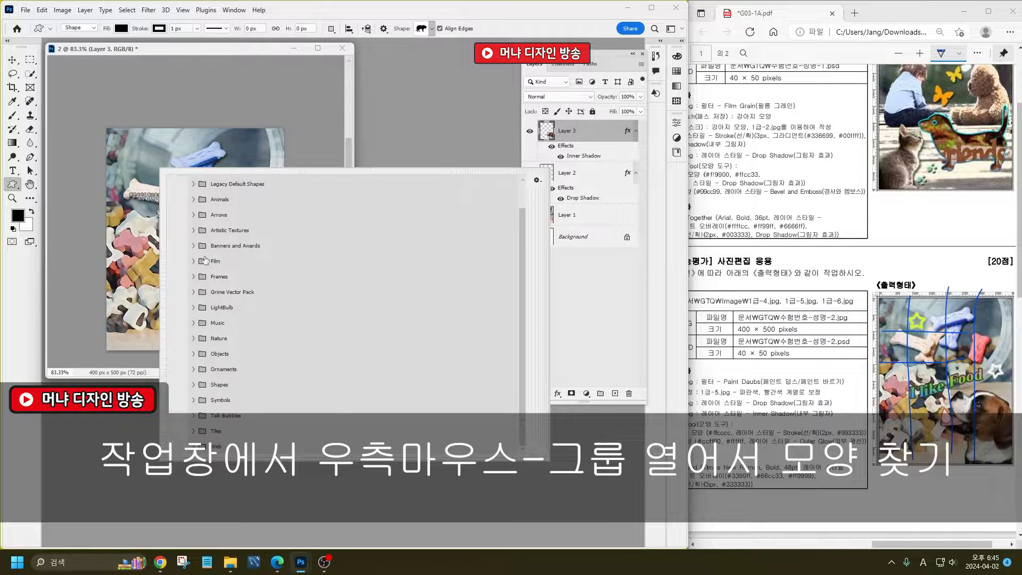
click(193, 354)
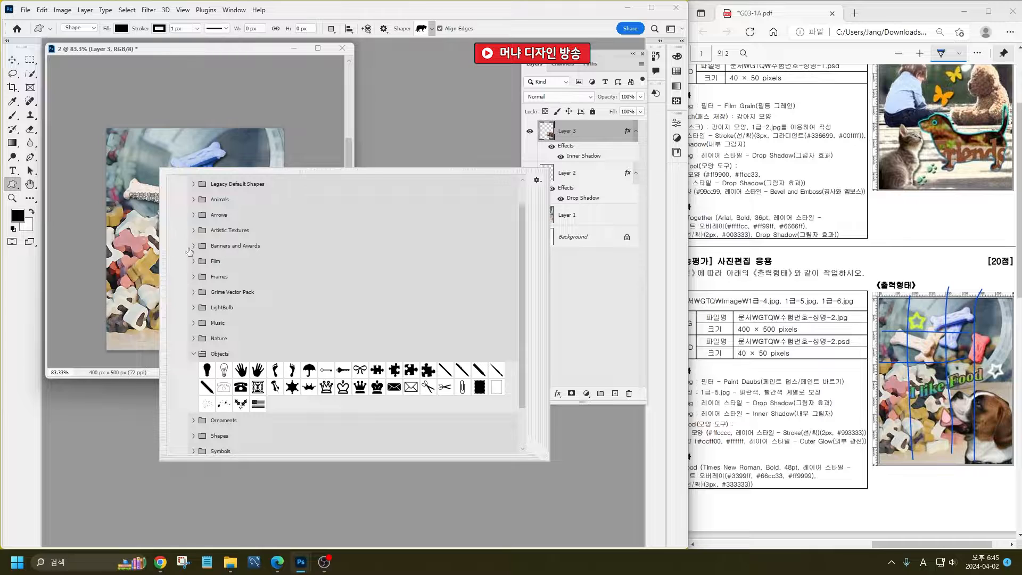
click(193, 185)
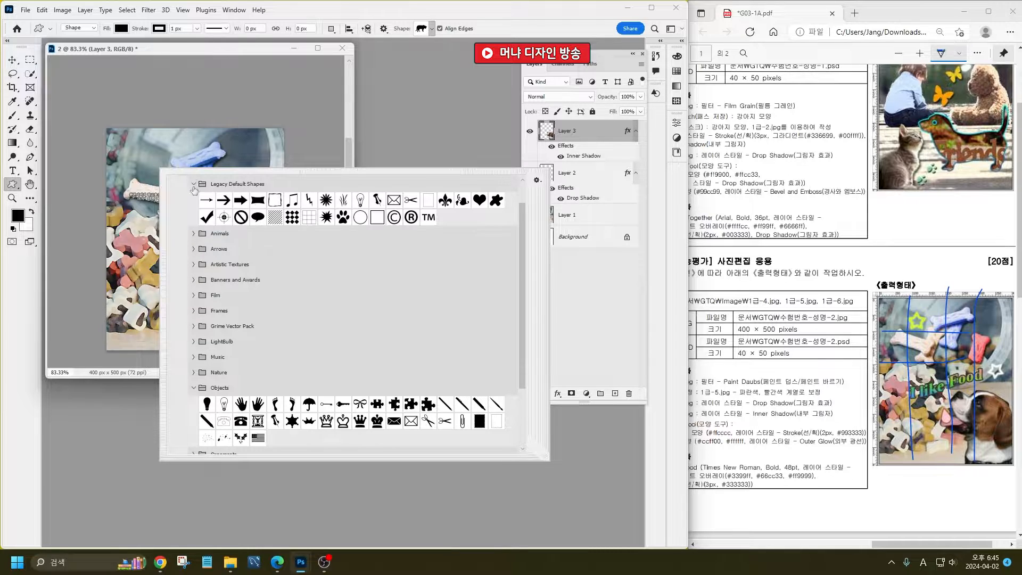
click(193, 233)
click(193, 265)
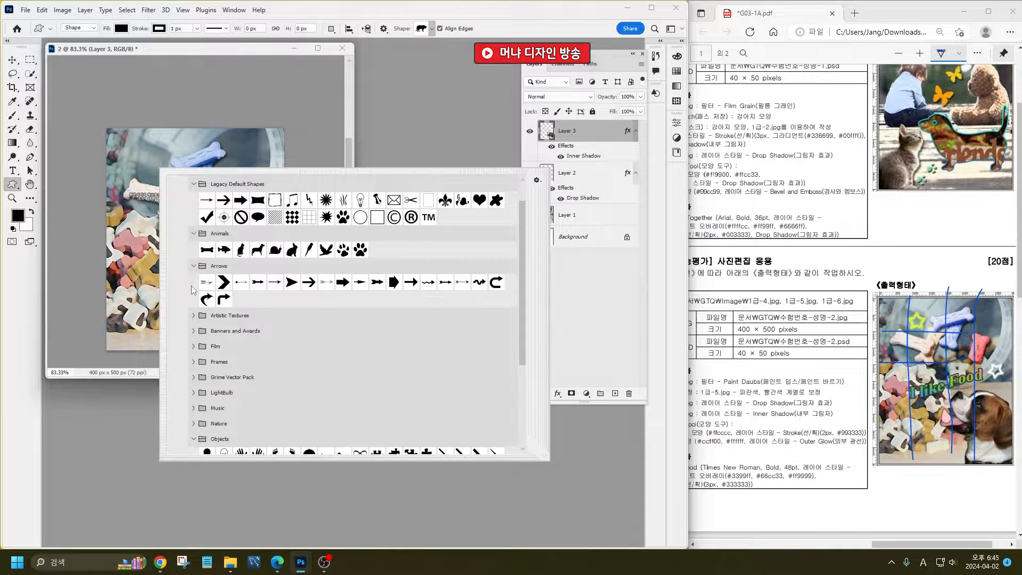
click(194, 316)
scroll(193, 320, down, 1)
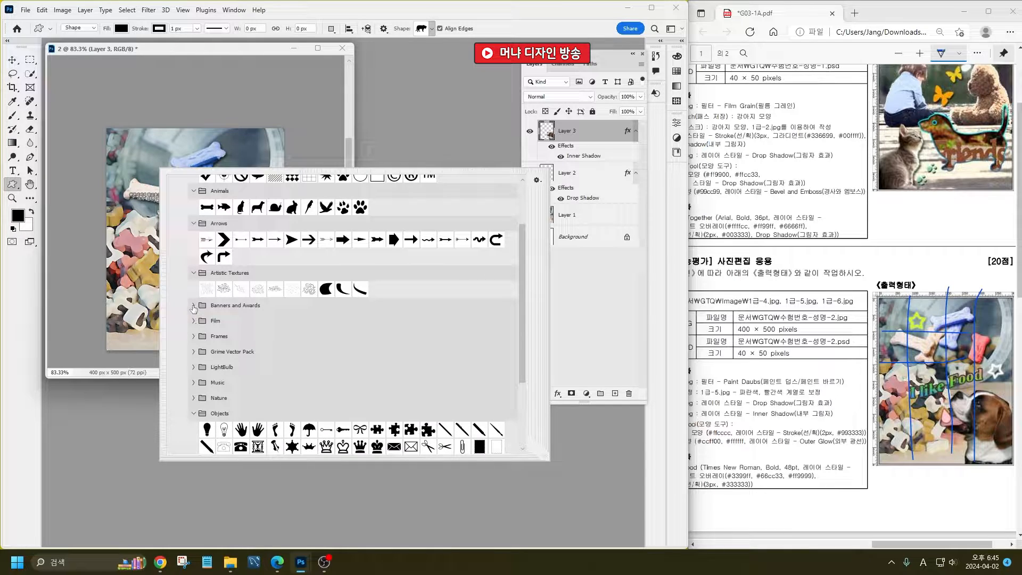
click(193, 306)
click(191, 338)
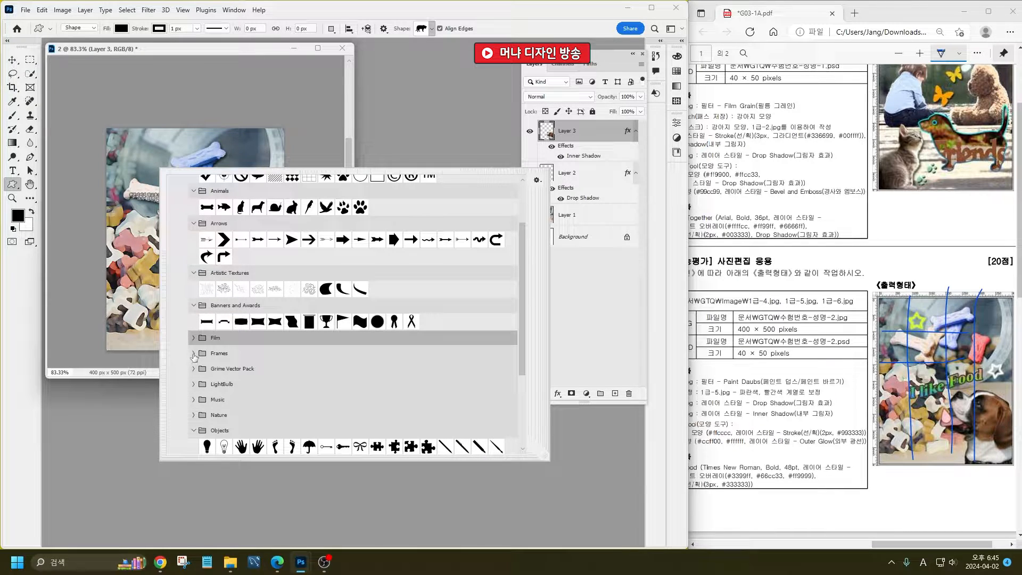
click(193, 353)
scroll(195, 355, down, 1)
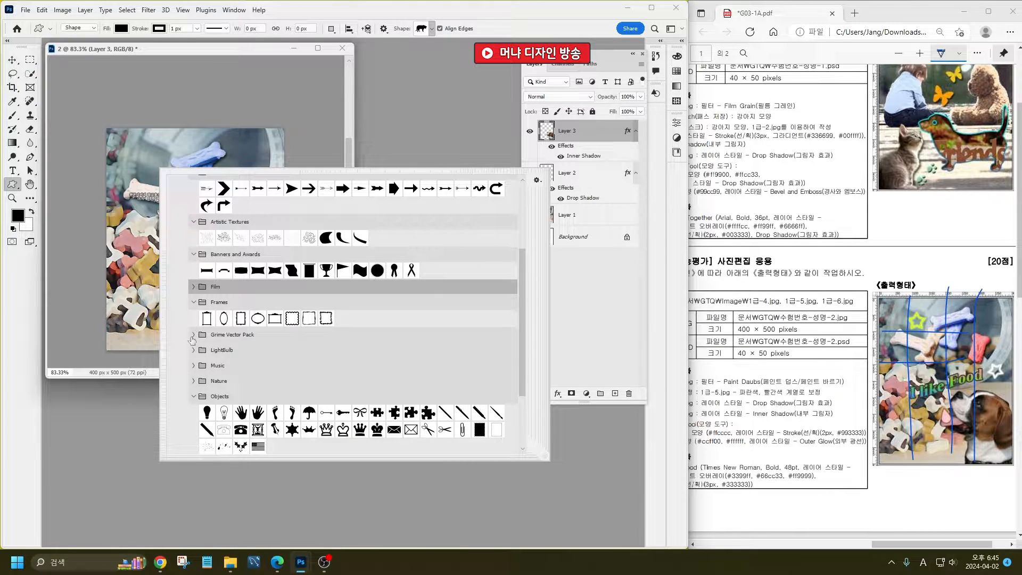
click(193, 334)
click(193, 366)
scroll(195, 394, down, 1)
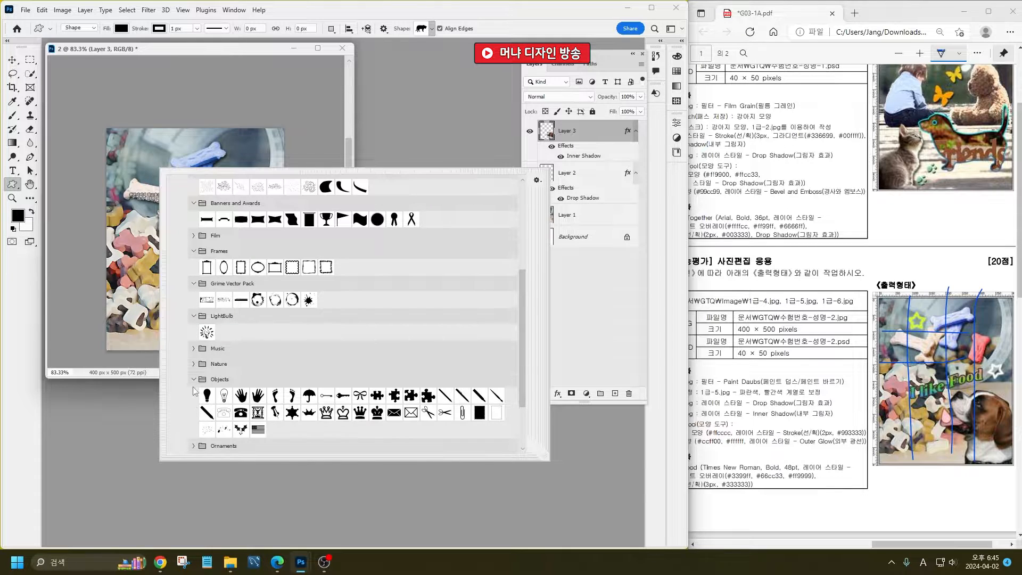
- Expand the Nature, Ornaments, Shapes, Symbols, Talk Bubbles, Tiles and Web shape groups
scroll(195, 391, down, 1)
click(192, 329)
scroll(198, 349, down, 2)
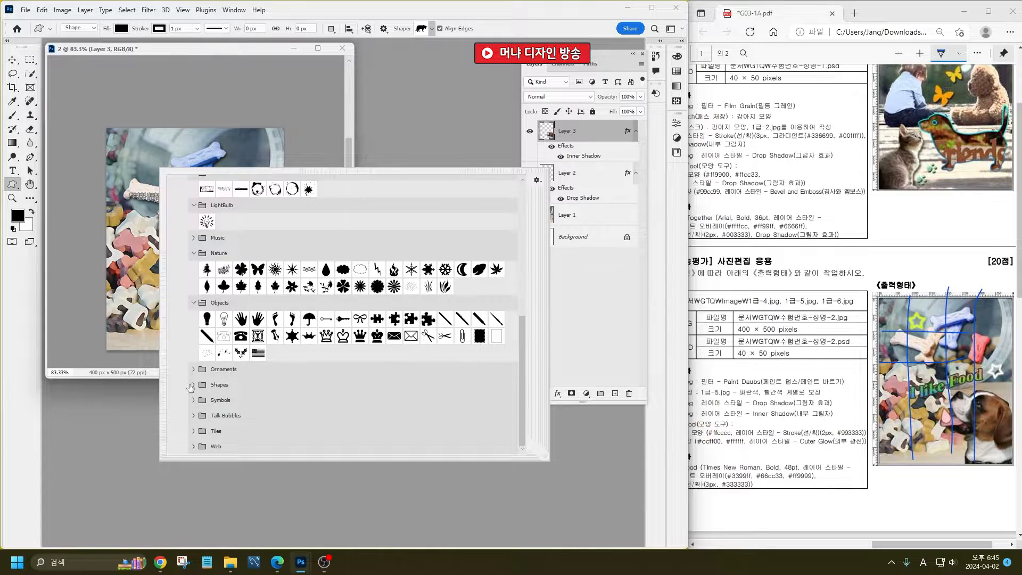
click(193, 370)
scroll(196, 393, down, 1)
click(193, 385)
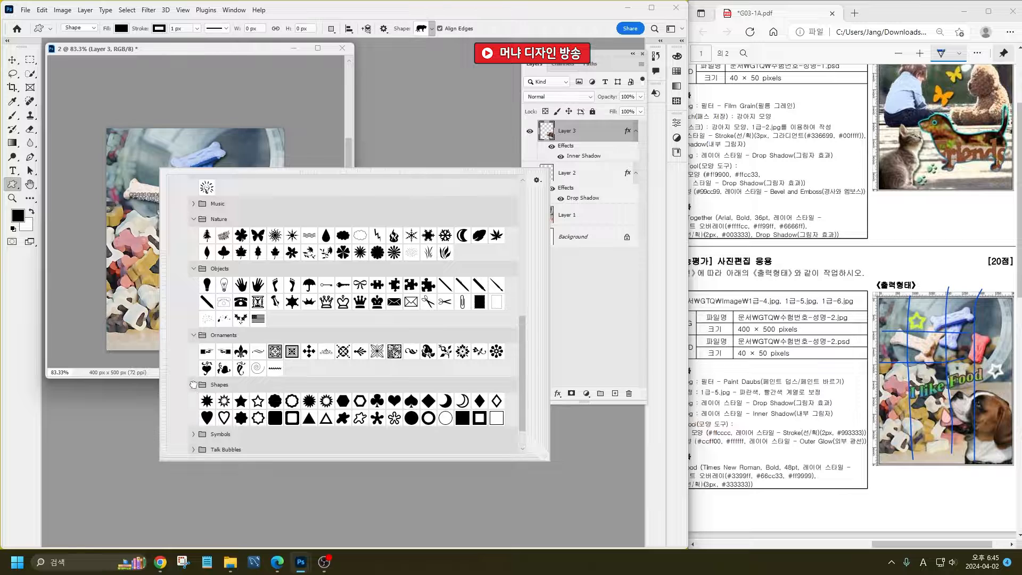
scroll(195, 389, down, 1)
click(194, 400)
scroll(194, 402, down, 1)
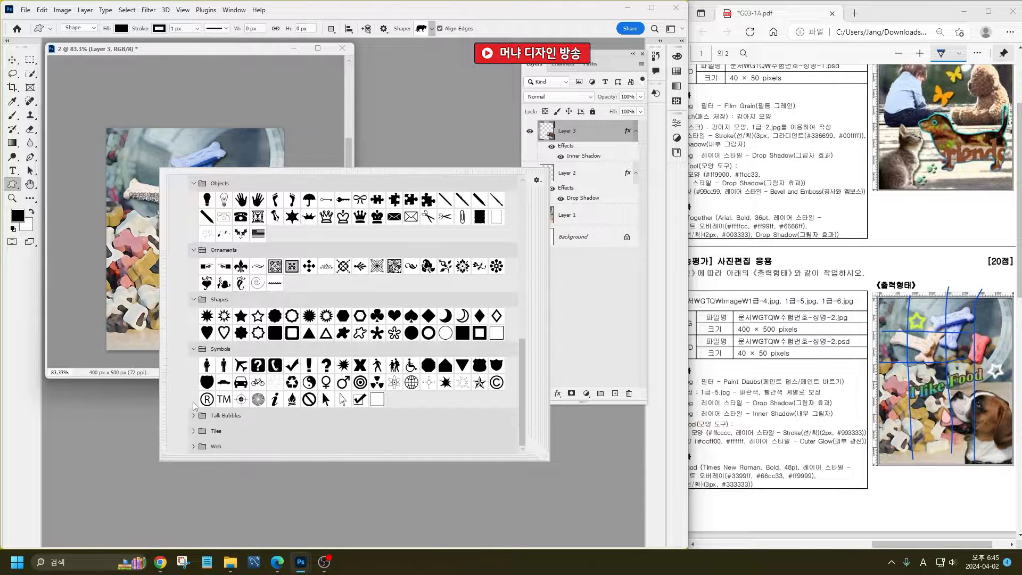
click(194, 416)
scroll(194, 420, down, 1)
click(193, 431)
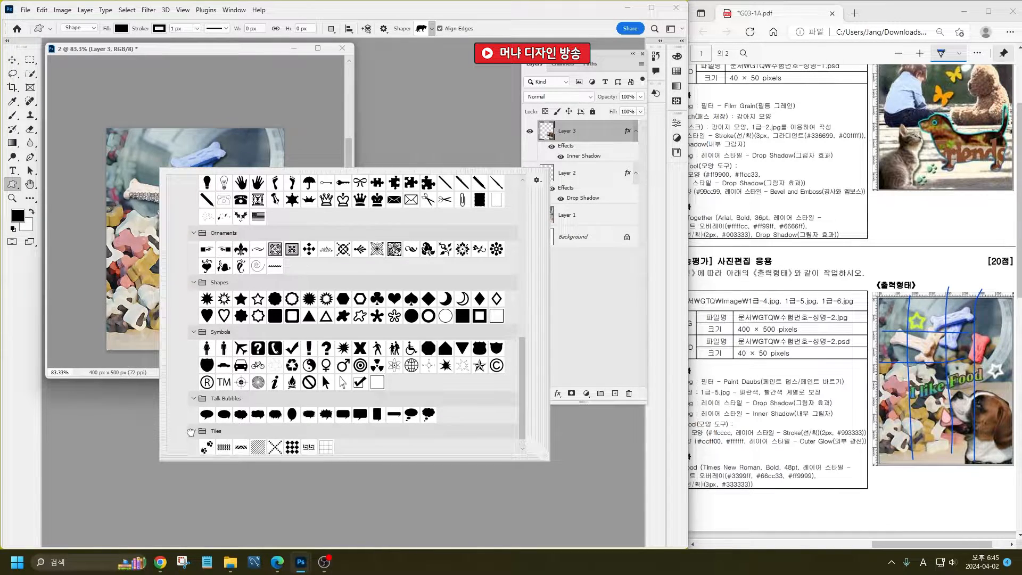
scroll(196, 435, down, 1)
click(194, 446)
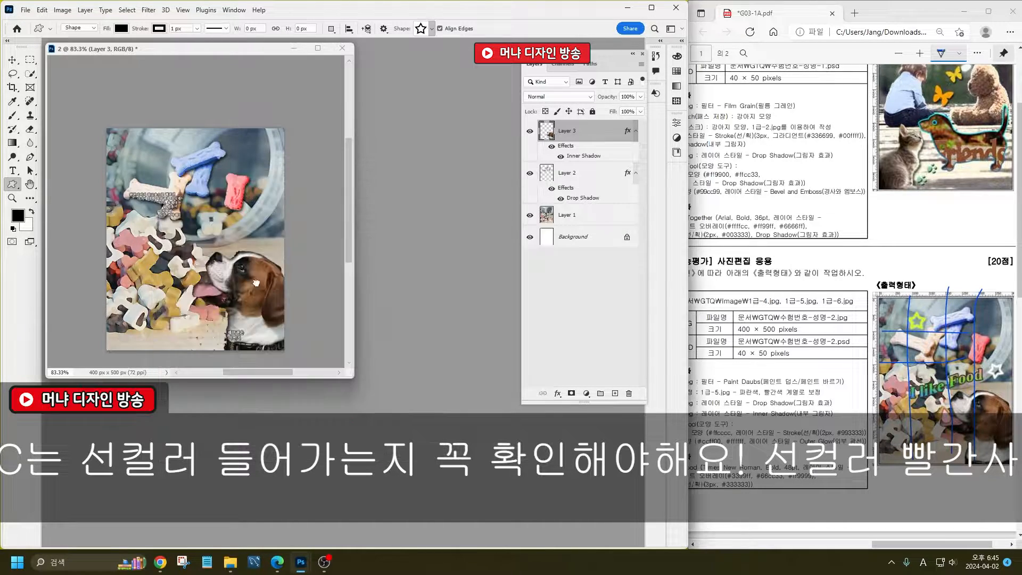
- Draw a five-point star frame about 80 × 76 px in the upper-left area of the image and remove its stroke
double_click(258, 282)
drag(129, 140, 165, 173)
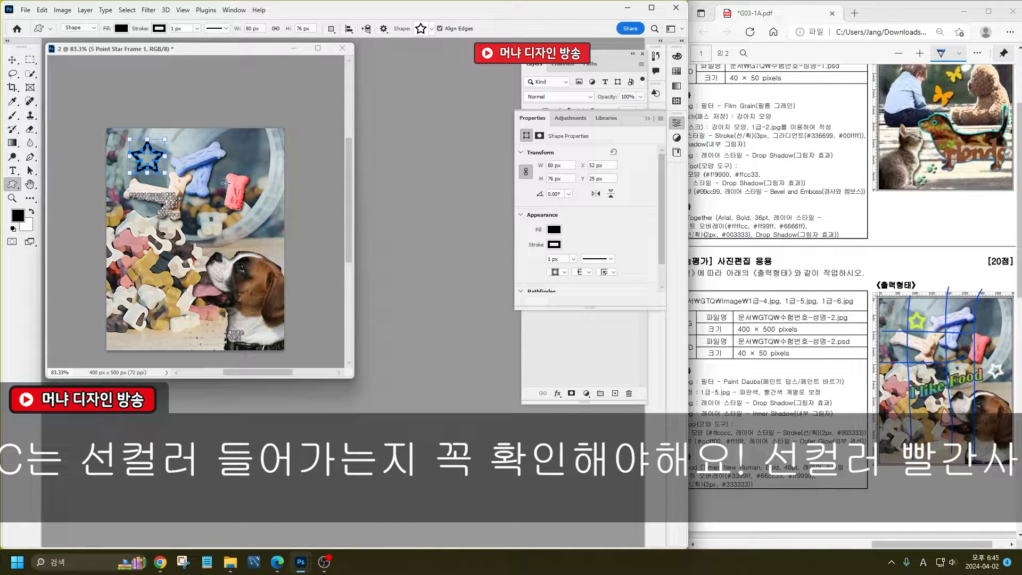
click(166, 29)
click(97, 49)
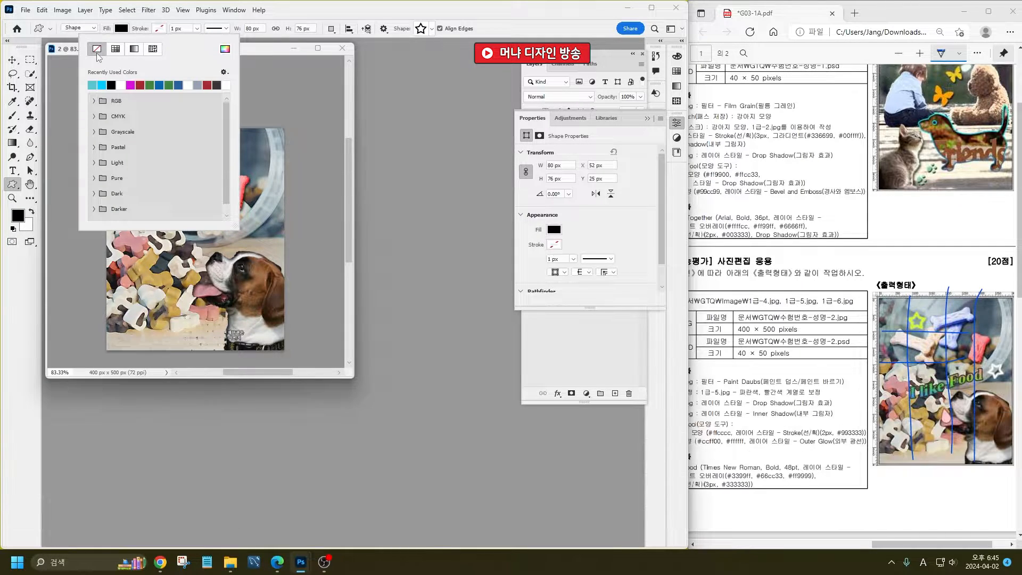
click(157, 28)
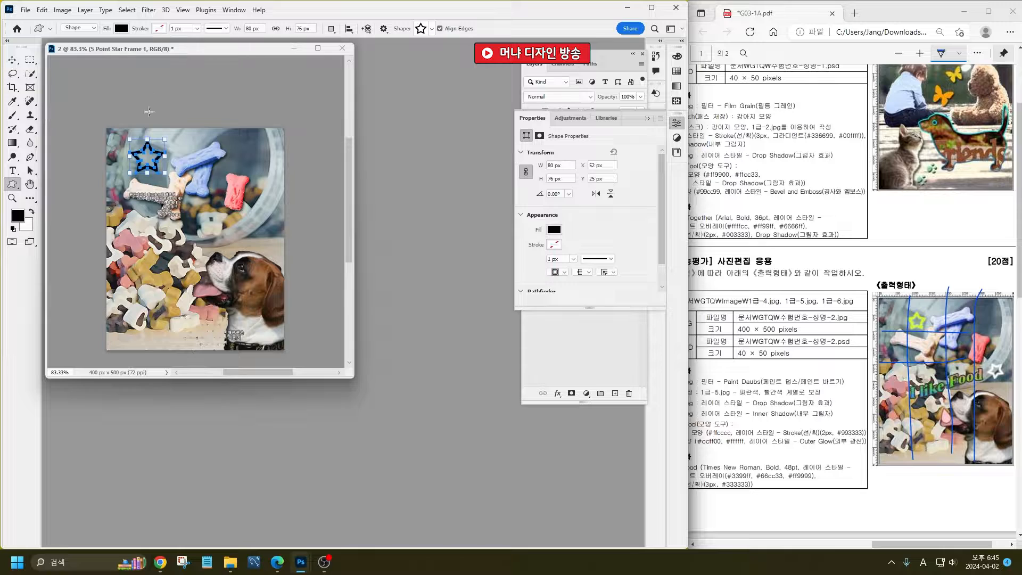
click(648, 118)
- Draw a raindrop shape from the Nature group, about 33 × 53 px, just in front of the dog's nose
right_click(224, 155)
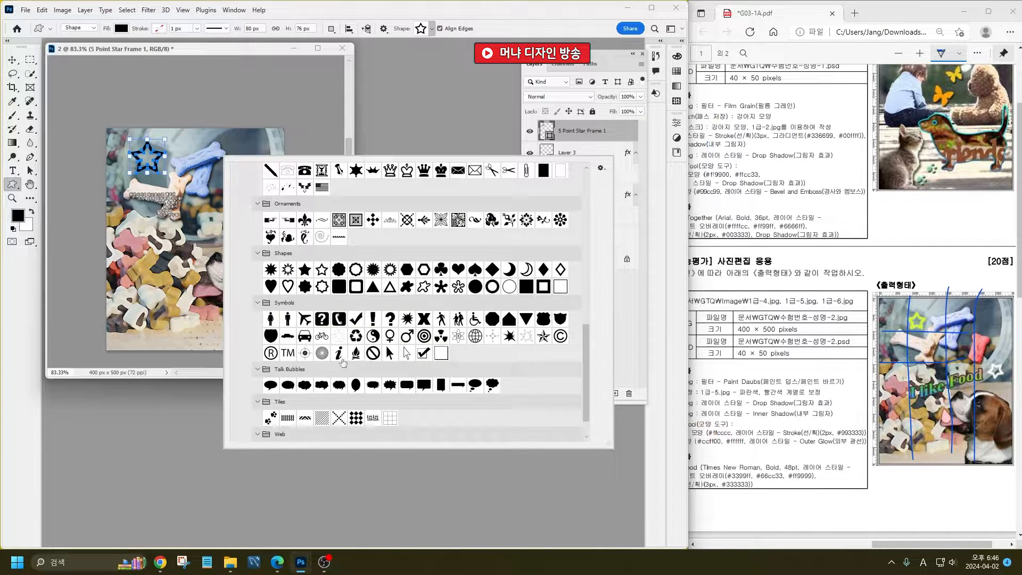
scroll(371, 342, up, 1)
scroll(371, 342, up, 3)
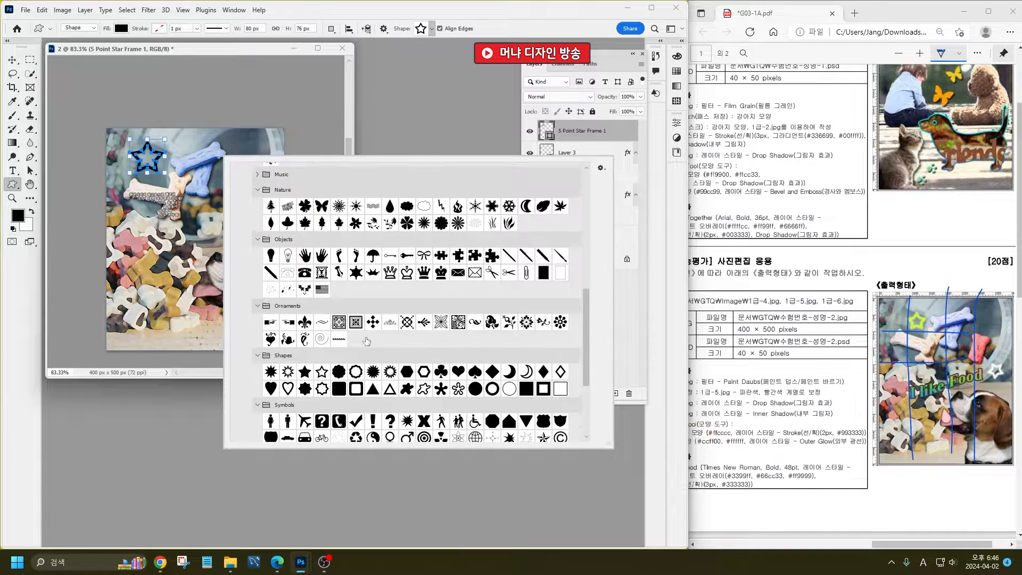
double_click(391, 204)
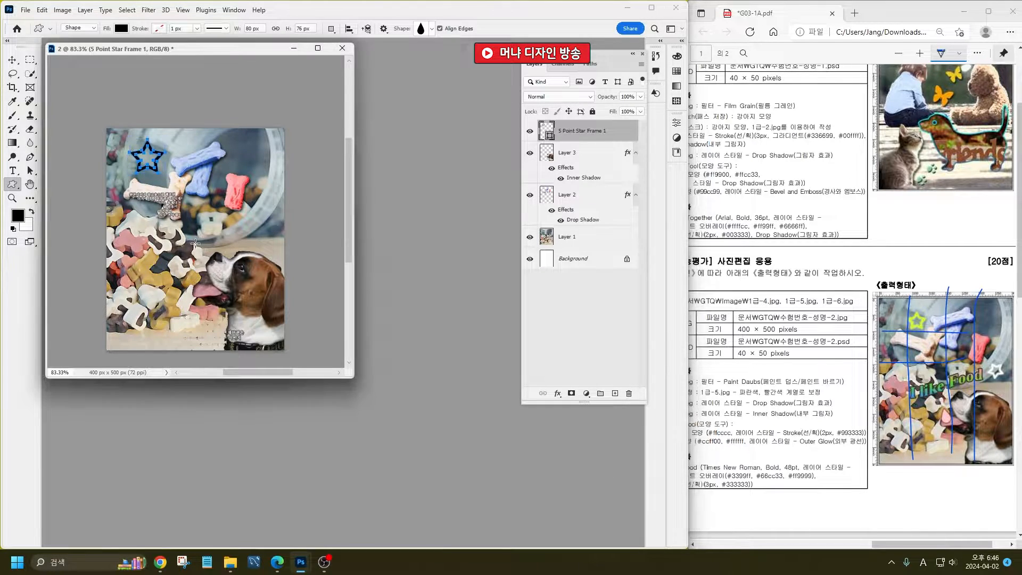
drag(195, 243, 210, 266)
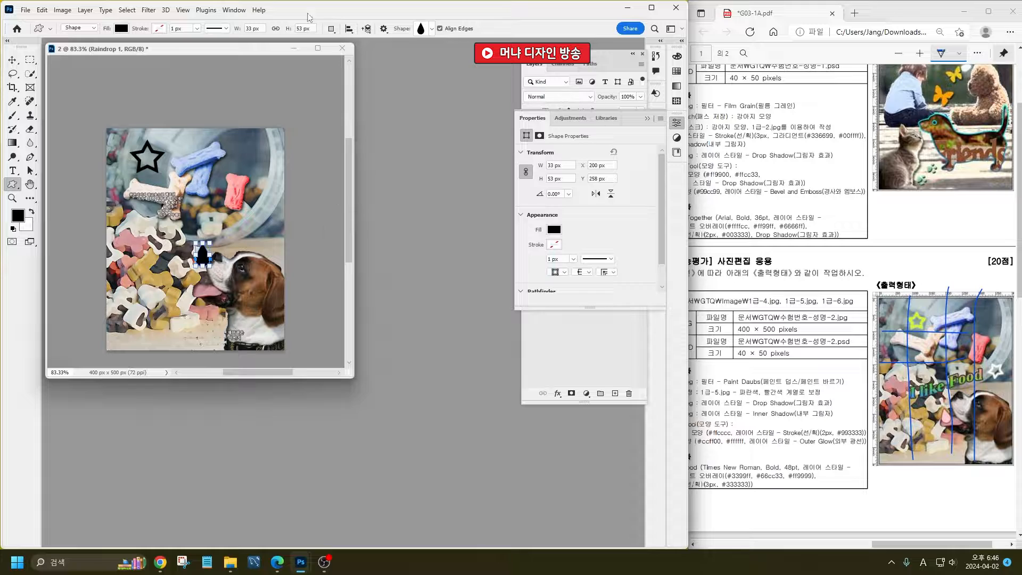
- Fill the raindrop shape with the colour #ffcccc
click(646, 118)
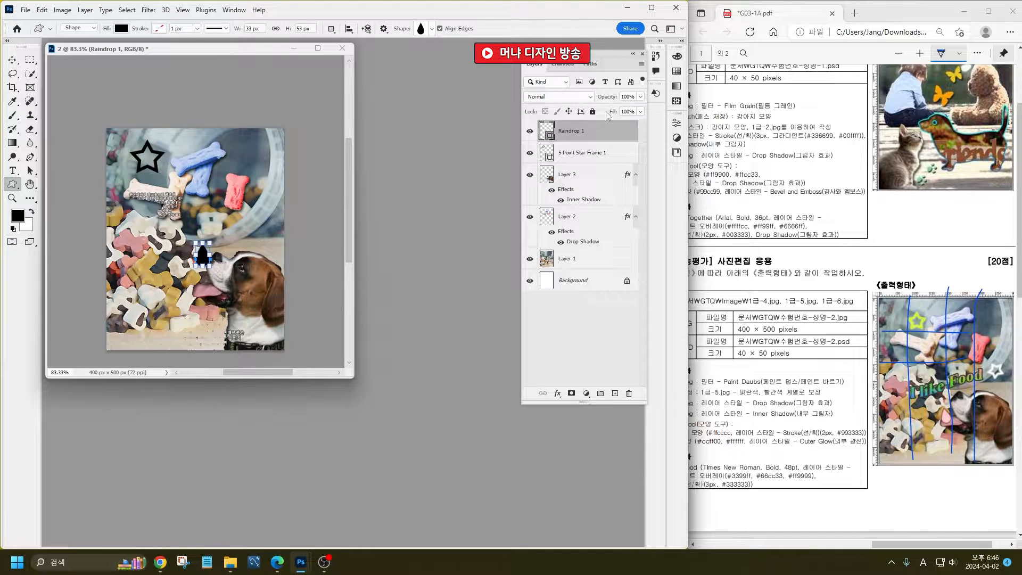
click(11, 60)
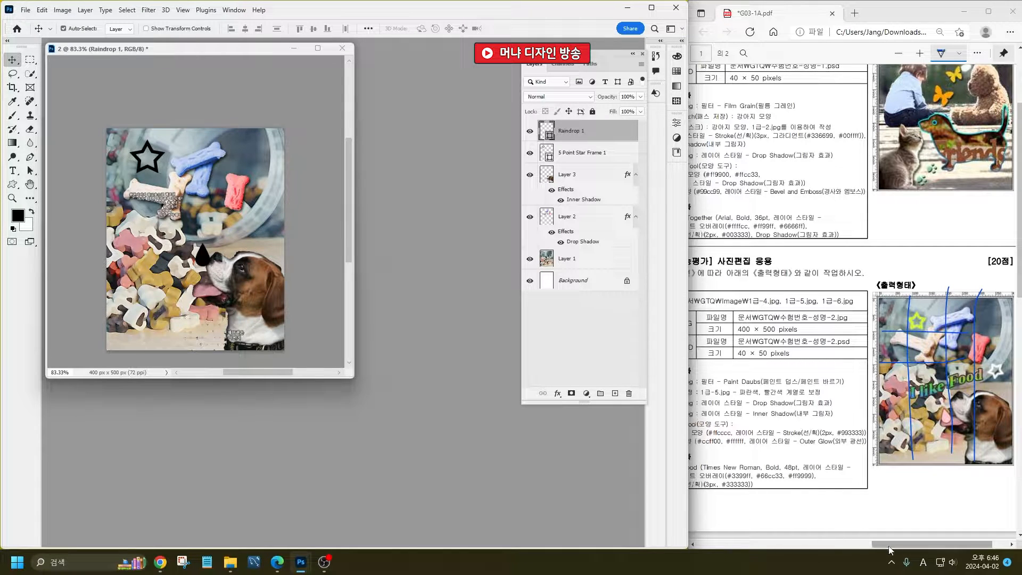
drag(899, 545, 891, 546)
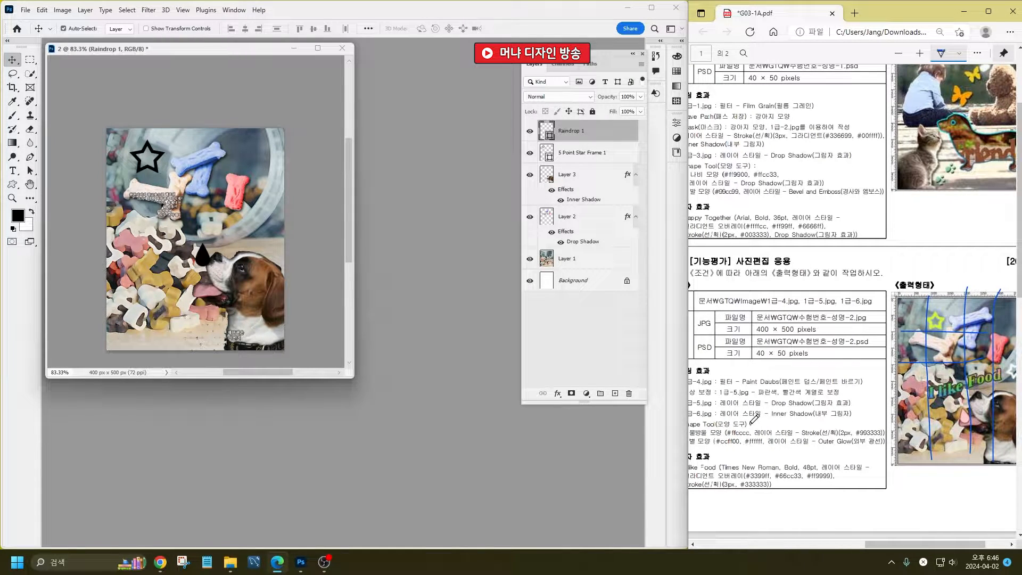
click(547, 133)
double_click(546, 131)
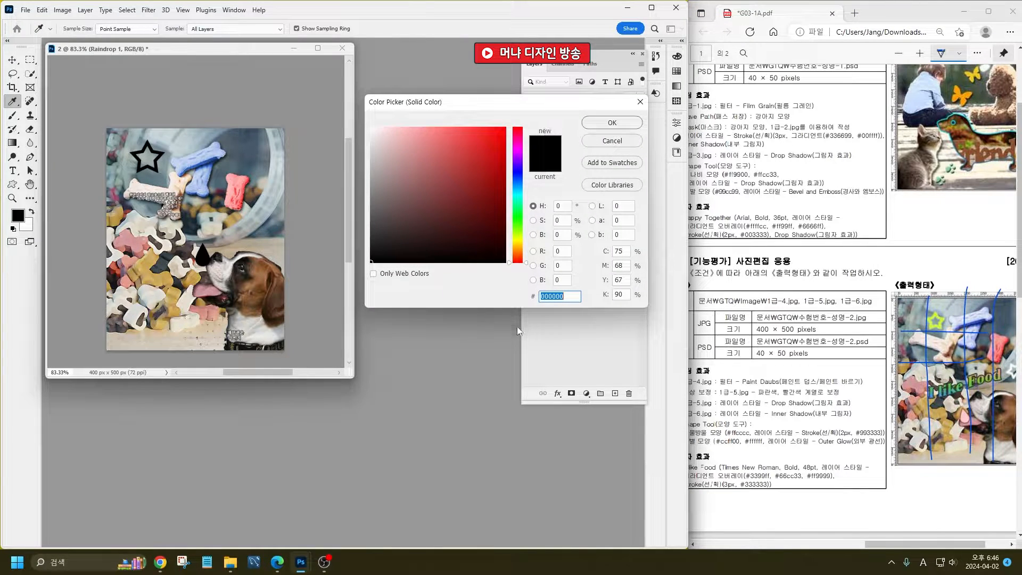
text(f)
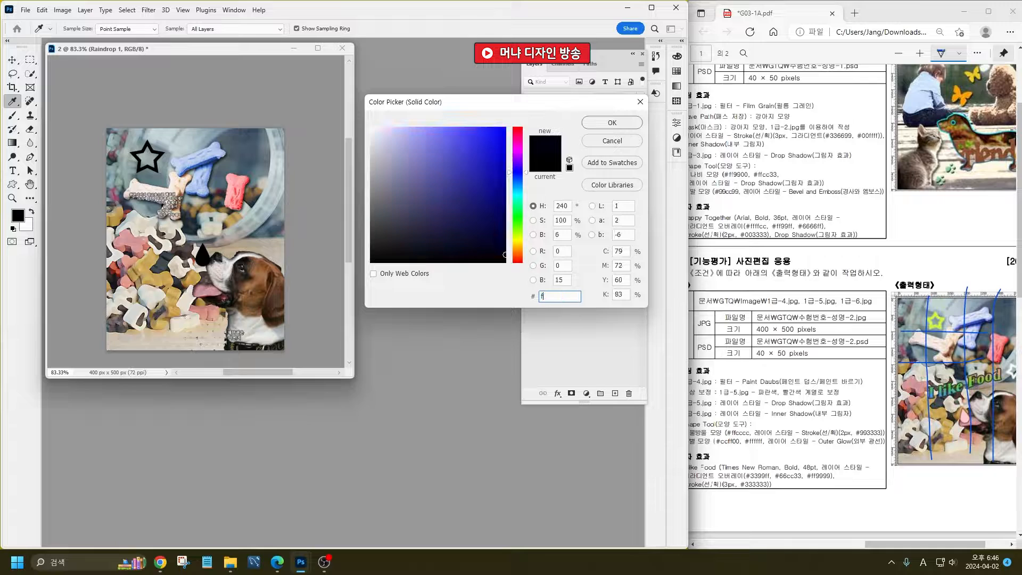
text(fcccc)
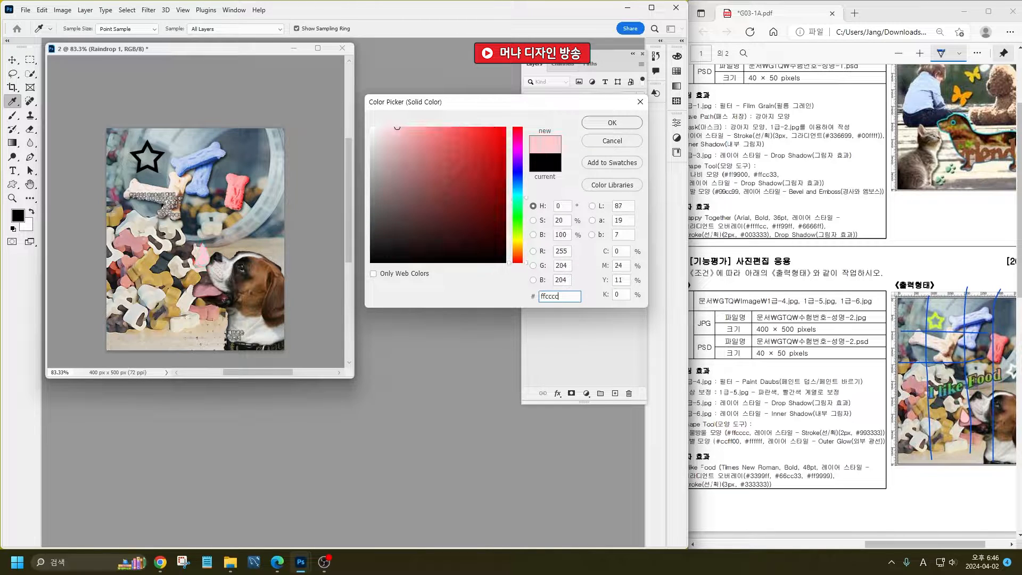
key(Return)
- Add a 2 px Stroke layer style in #993333 to the raindrop, positioned outside
click(557, 393)
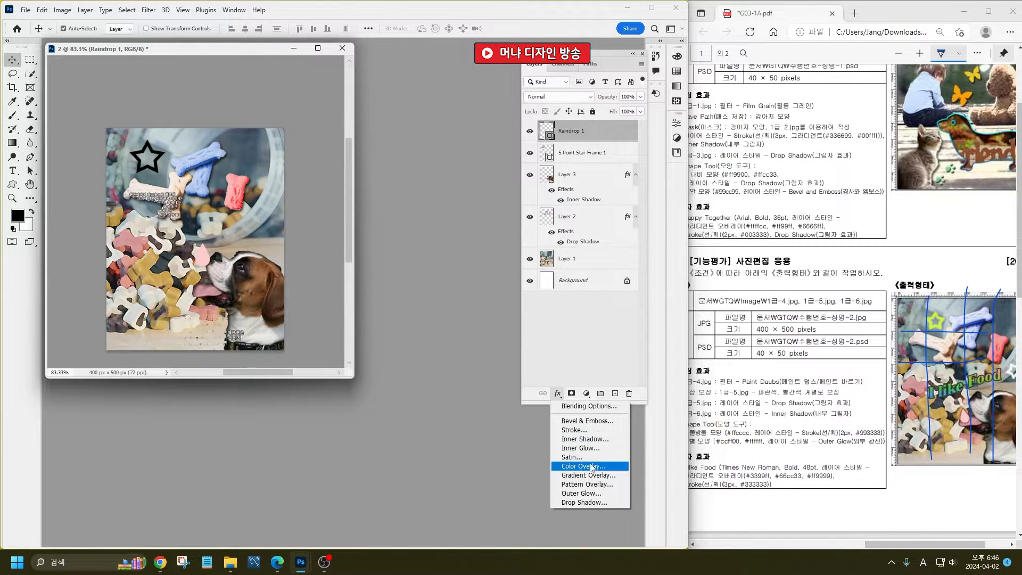
click(581, 430)
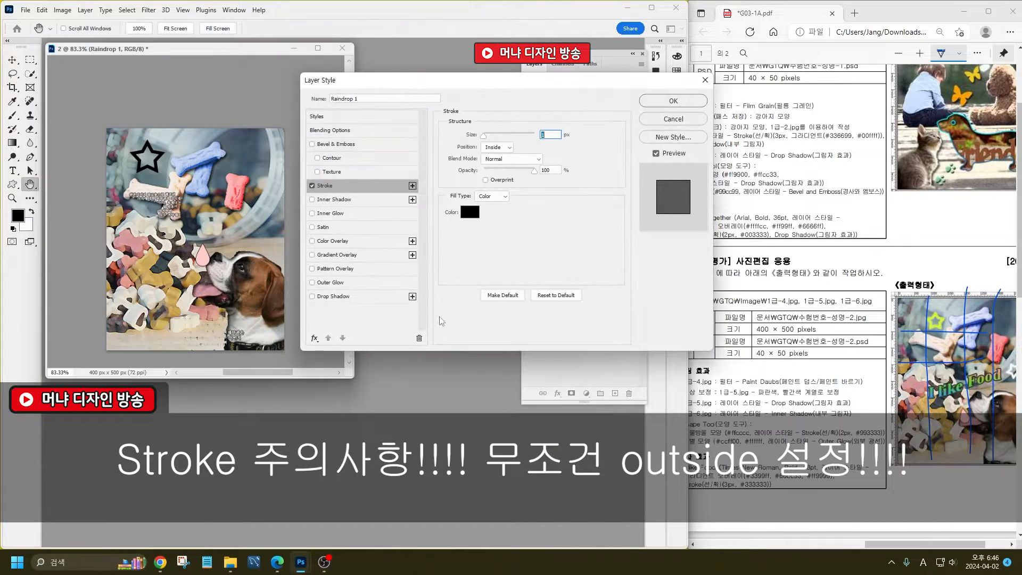
key(Up)
click(503, 147)
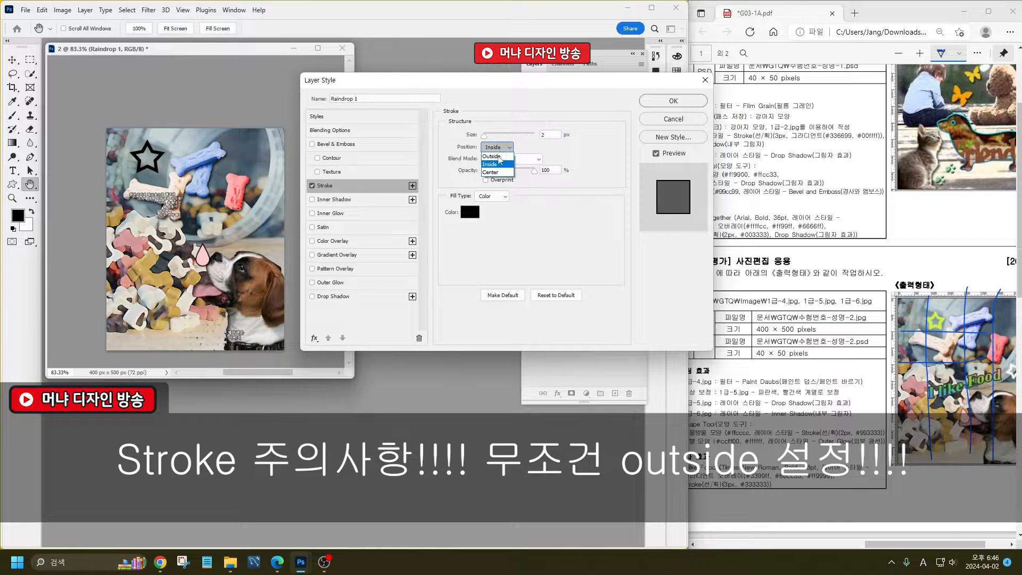
click(500, 156)
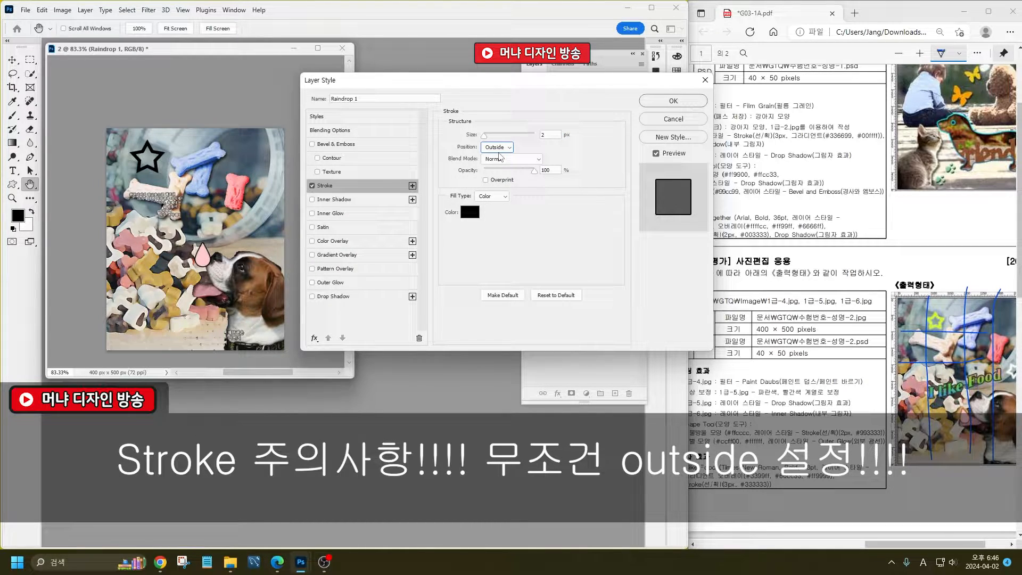
click(472, 212)
text(993333)
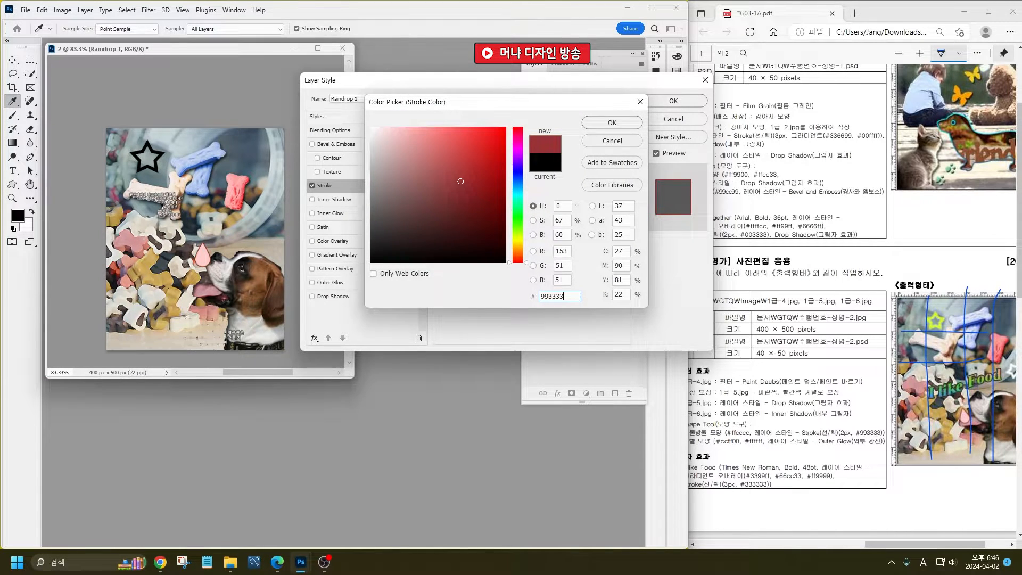
key(Return)
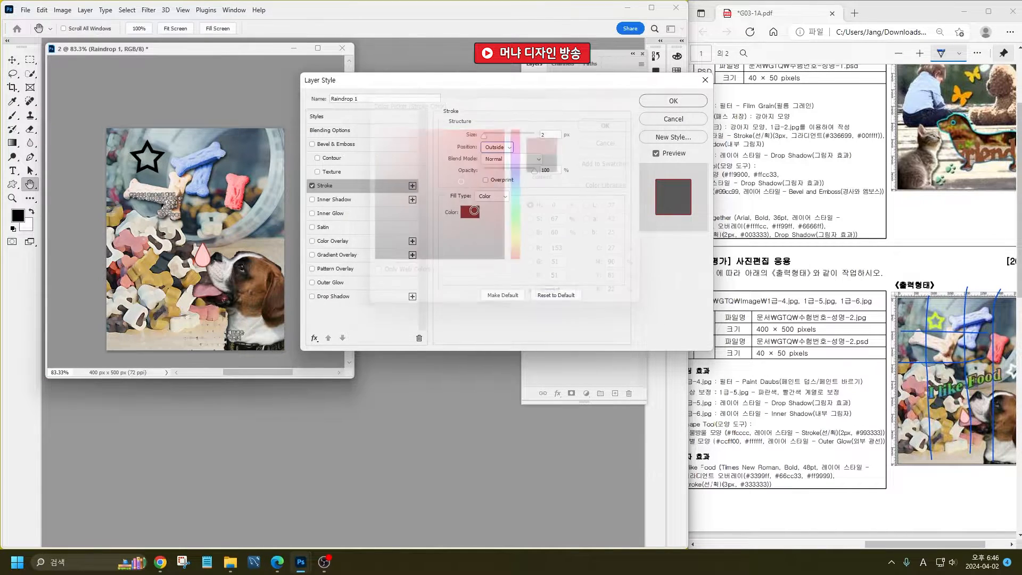
click(674, 105)
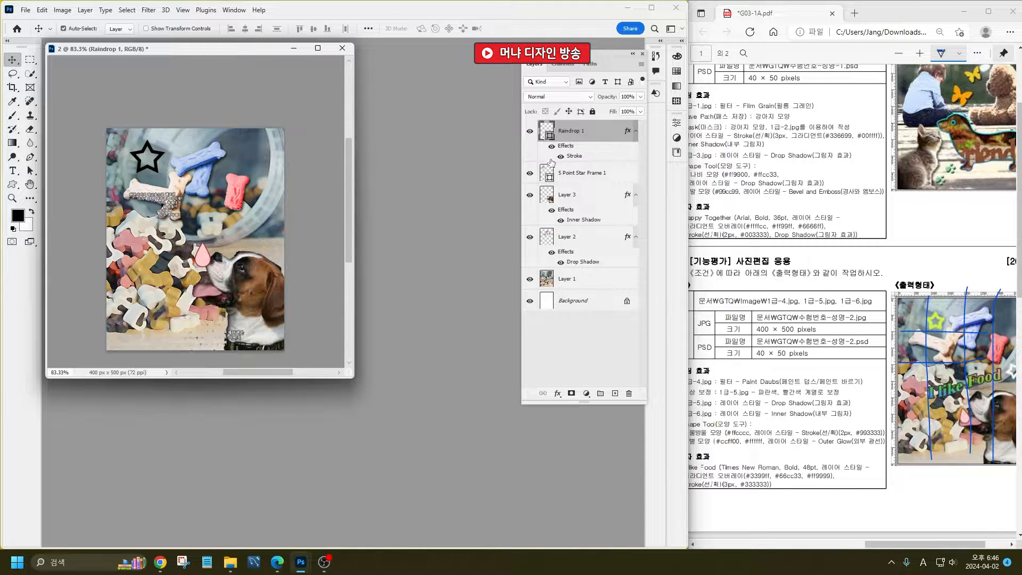
- Fill the five-point star frame with the colour #ccff00
click(558, 174)
key(ctrl)
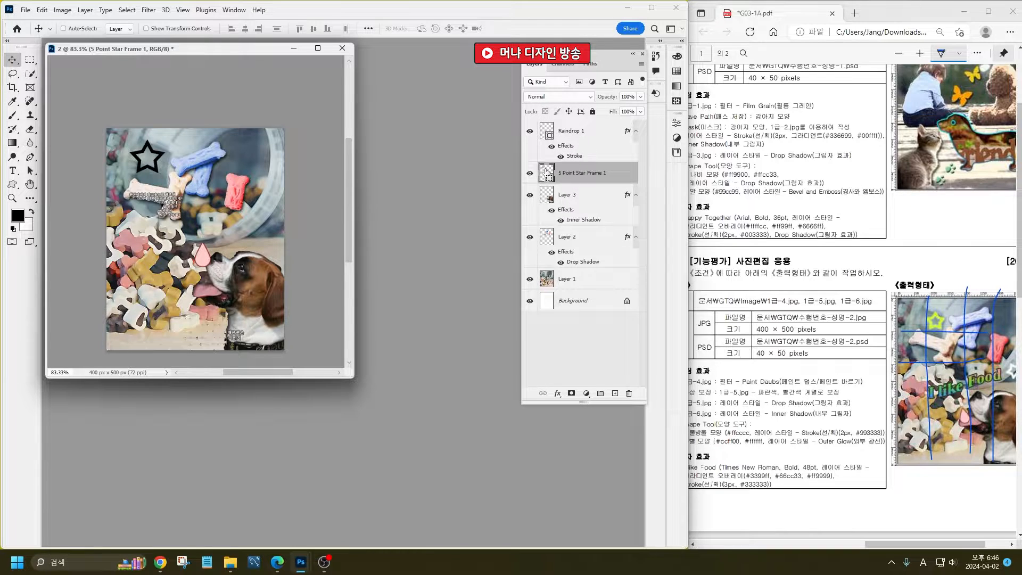
double_click(545, 171)
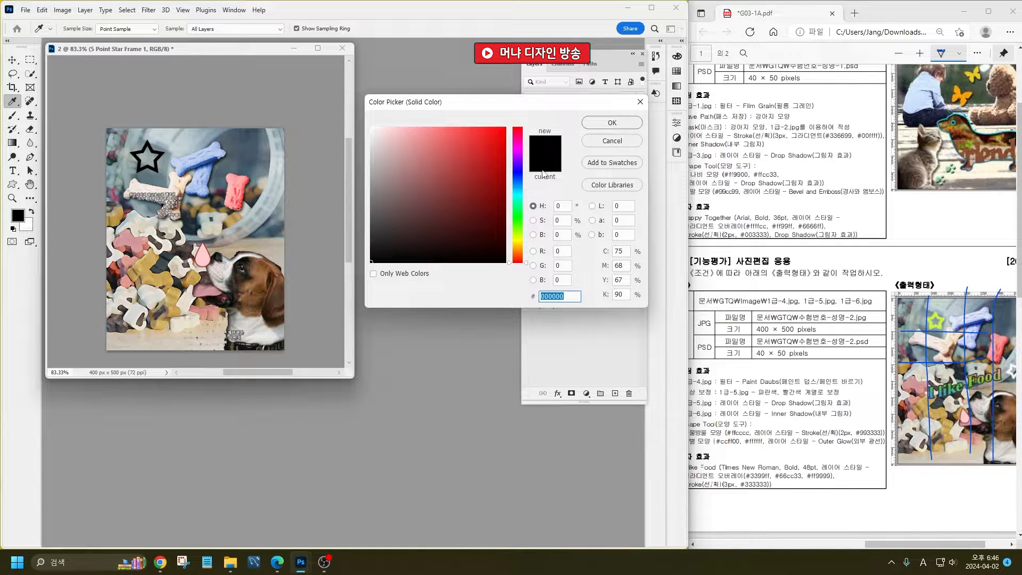
text(ccff00)
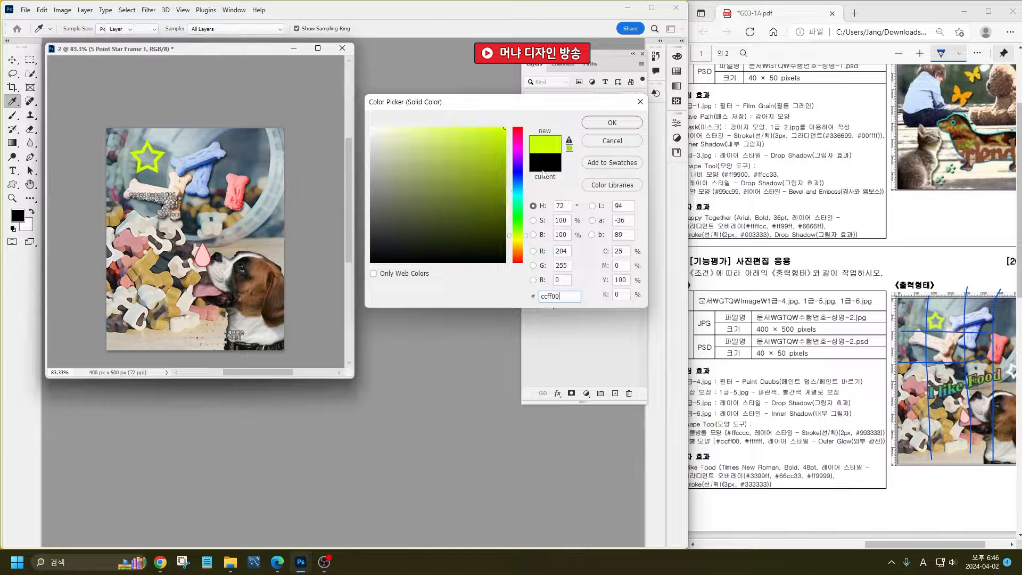
key(Return)
- Add an Outer Glow to the star with 77% opacity and 7% spread, and increase the glow's size slightly
click(557, 393)
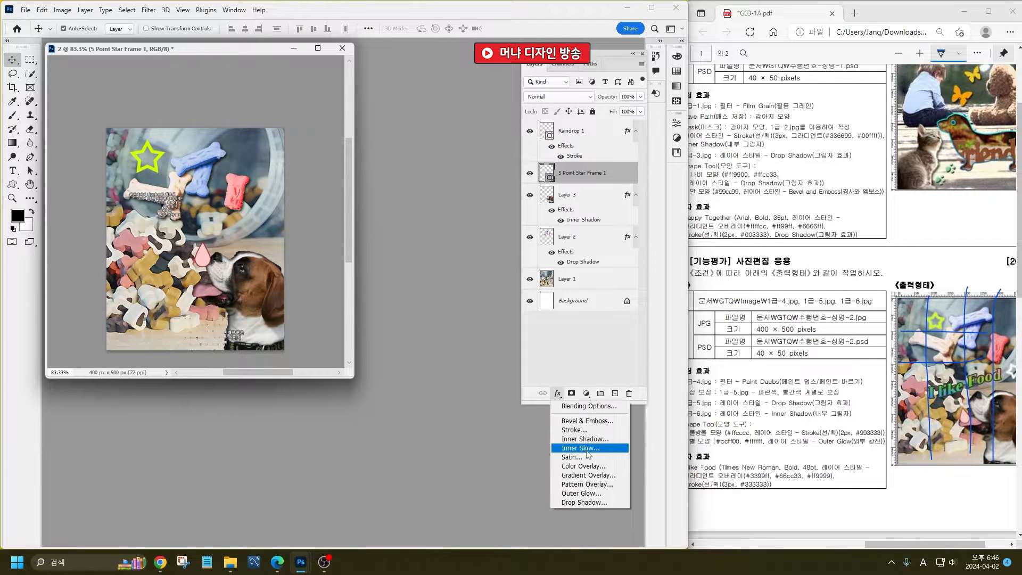
click(588, 492)
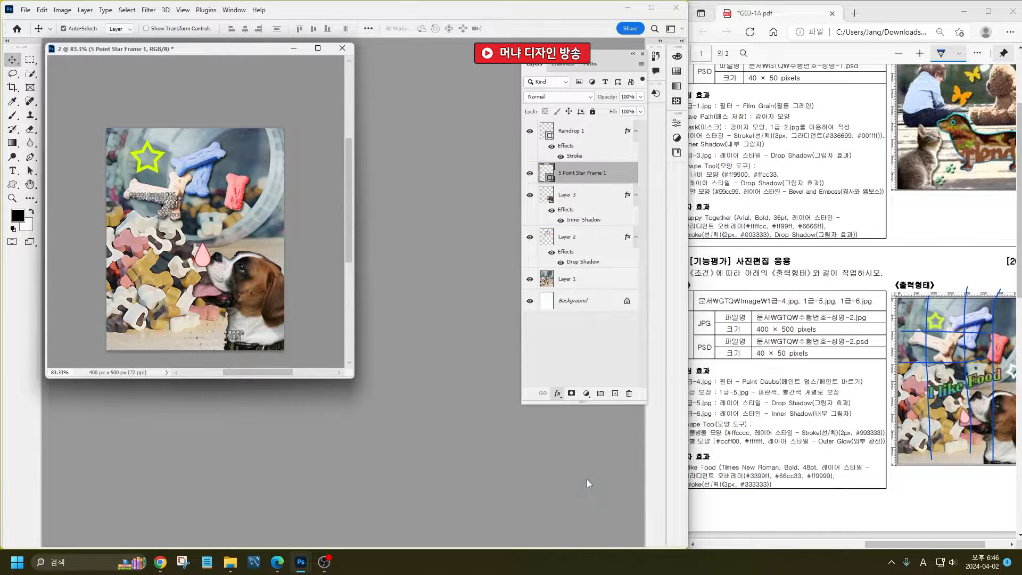
click(522, 150)
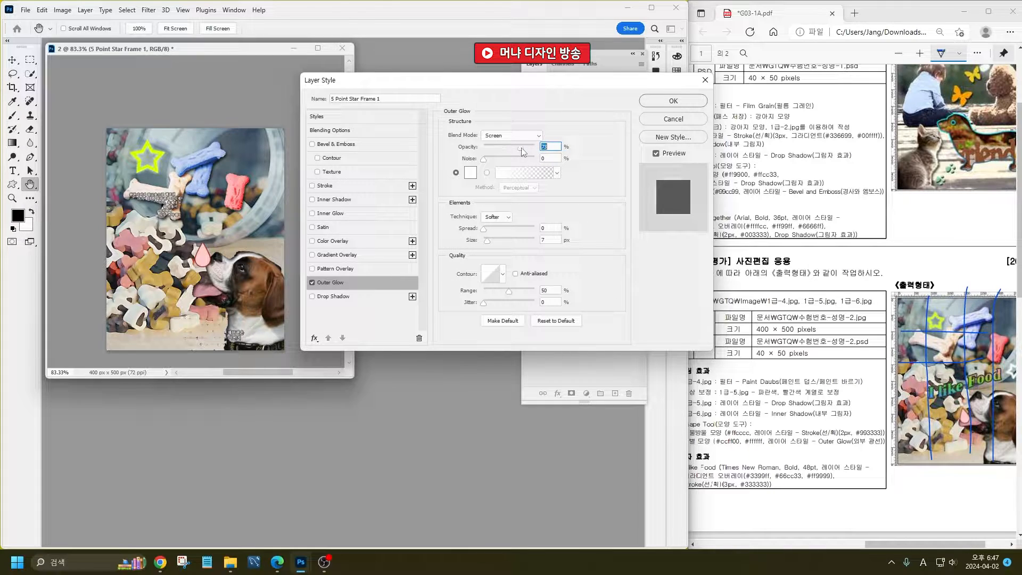
click(487, 230)
drag(488, 242, 490, 242)
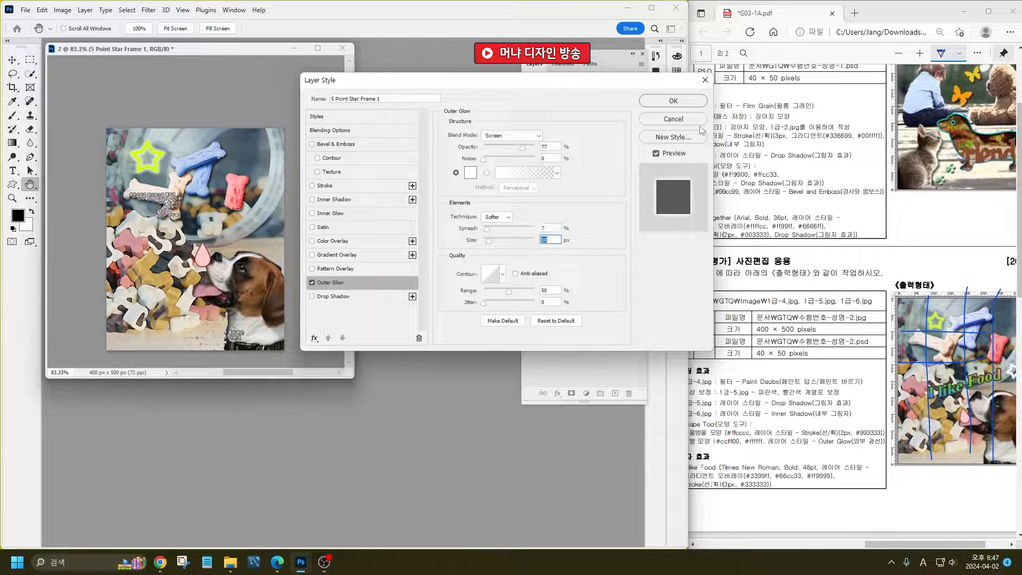
click(692, 104)
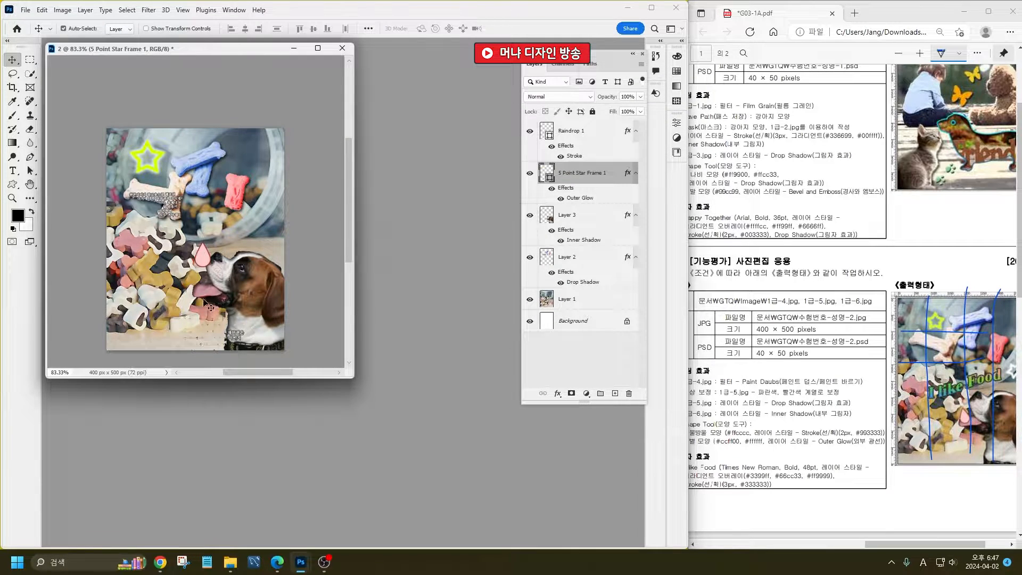
- Move the raindrop down onto the dog's tongue and rotate it about -18°
drag(208, 256, 202, 287)
key(ctrl+t)
key(ctrl+z)
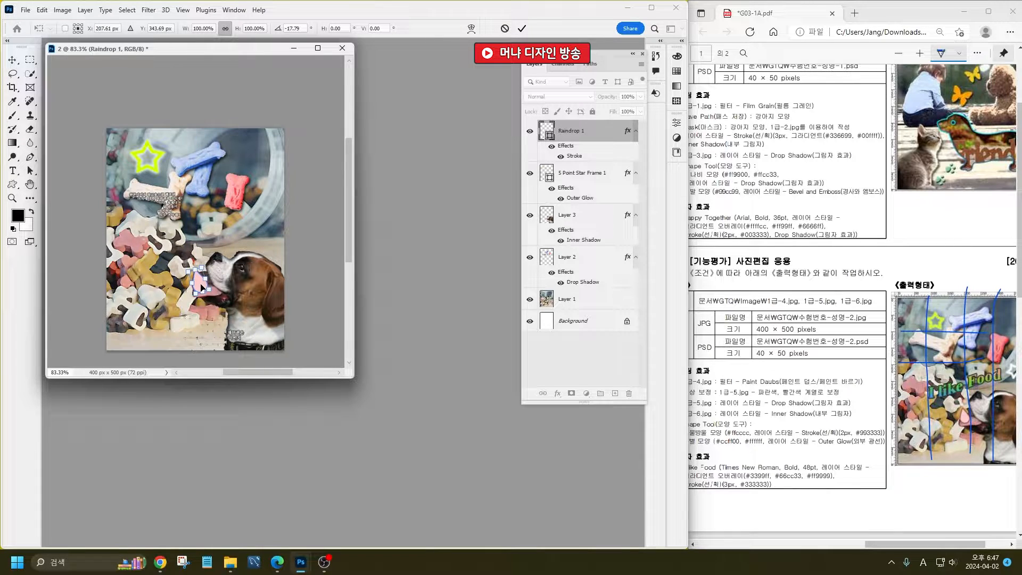
key(Return)
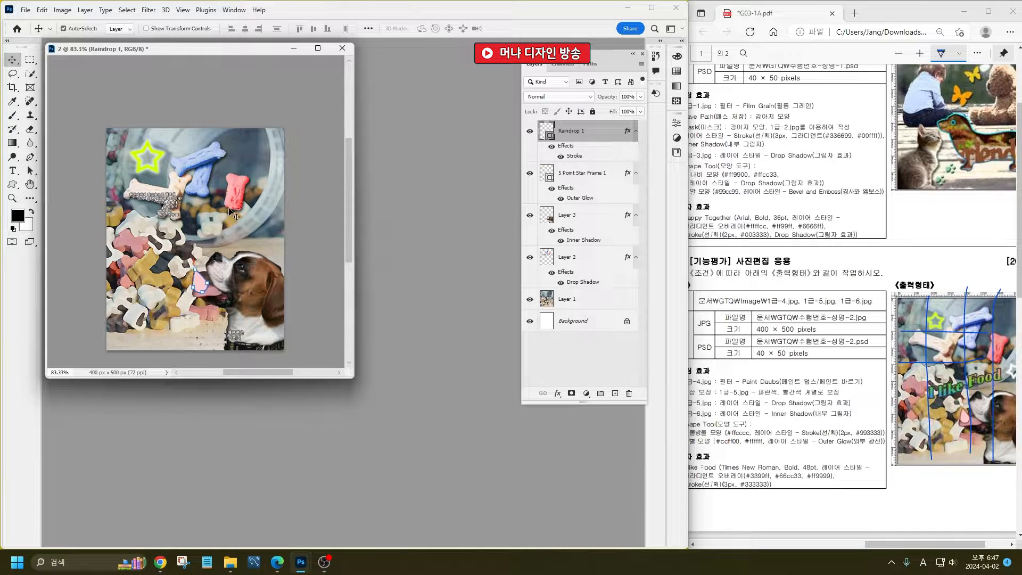
- Scale the yellow-green star down toward its lower-right corner with Free Transform
click(158, 165)
key(ctrl+t)
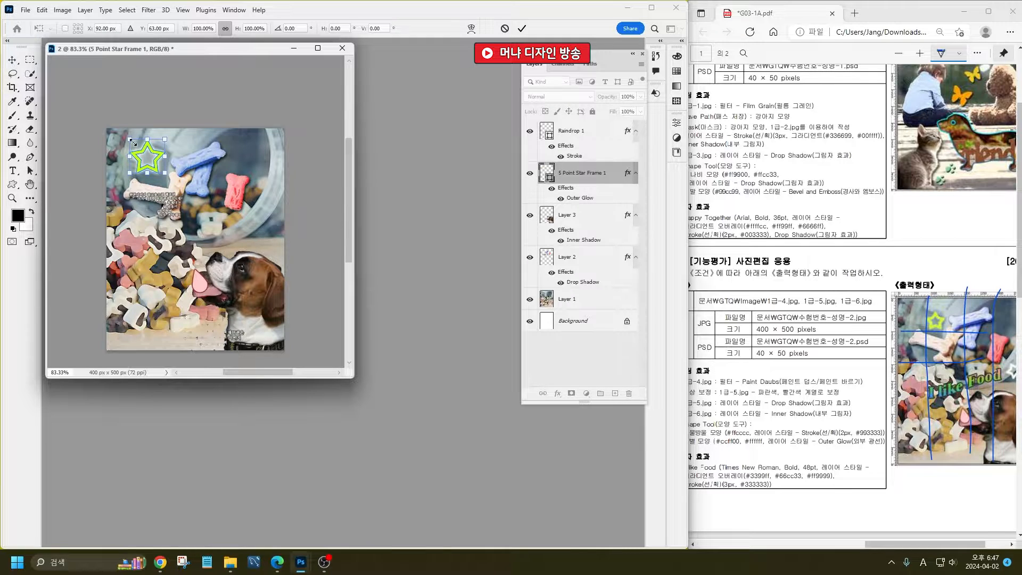
drag(133, 142, 143, 152)
key(Return)
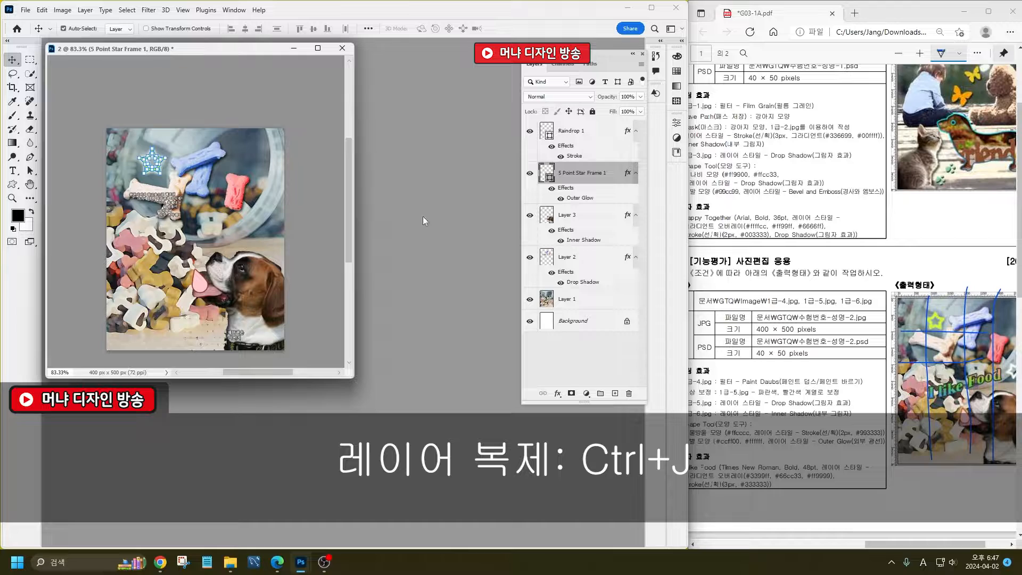
- Duplicate the star layer and position the copy near the image's right edge above the dog, adjusting it with Free Transform
key(ctrl+j)
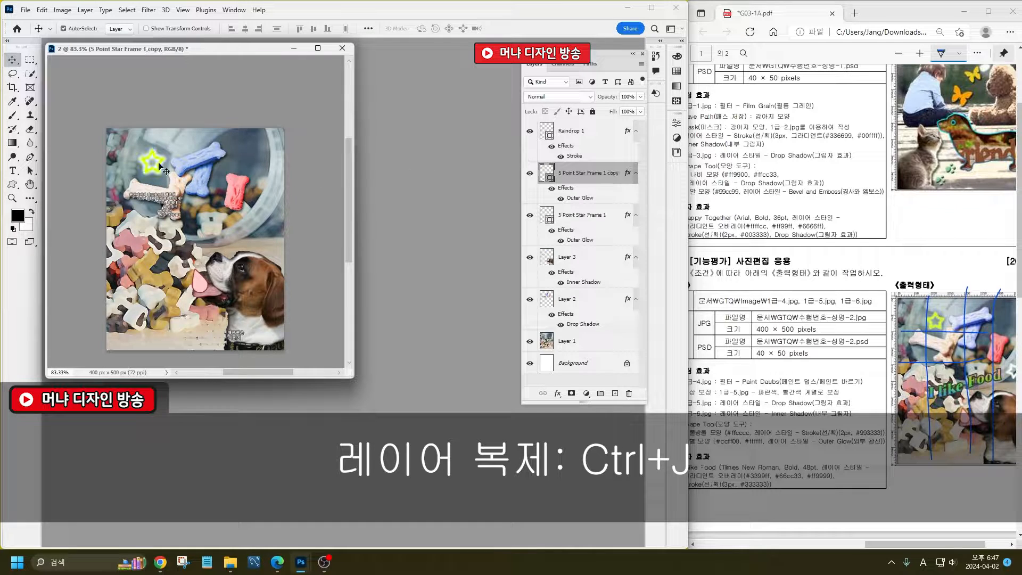
drag(170, 163, 290, 212)
drag(930, 548, 939, 548)
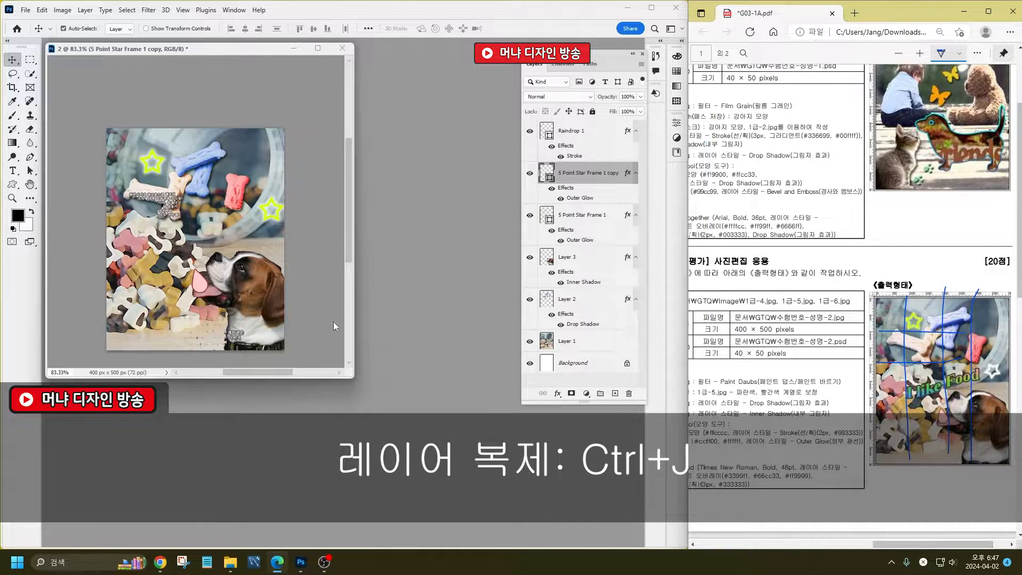
mouse_move(264, 209)
mouse_down()
mouse_move(254, 210)
mouse_move(285, 183)
mouse_move(267, 219)
mouse_up()
key(ctrl+t)
key(Return)
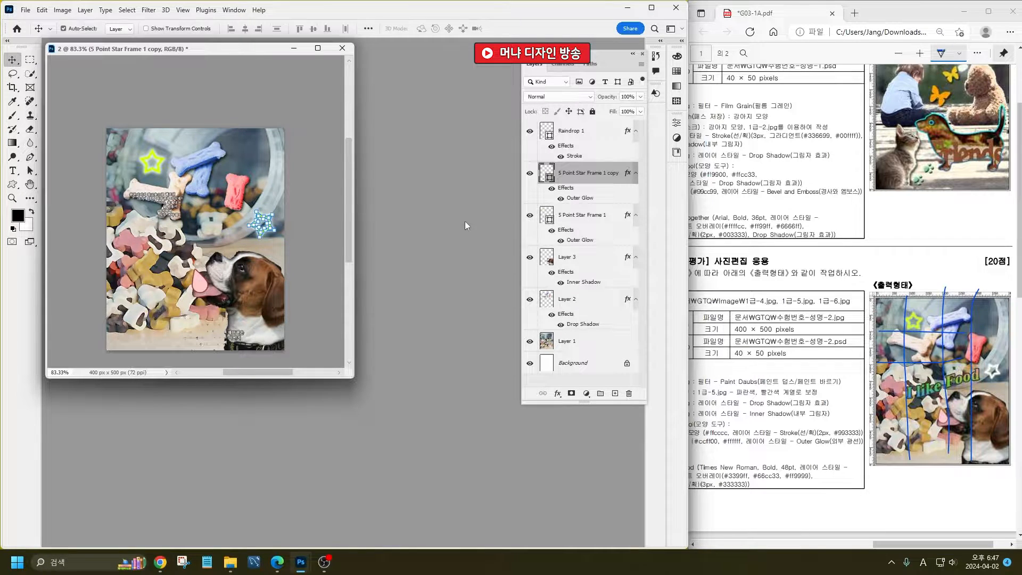
- Fill the duplicated star with white (#fff) and finalize its placement above the dog
double_click(543, 171)
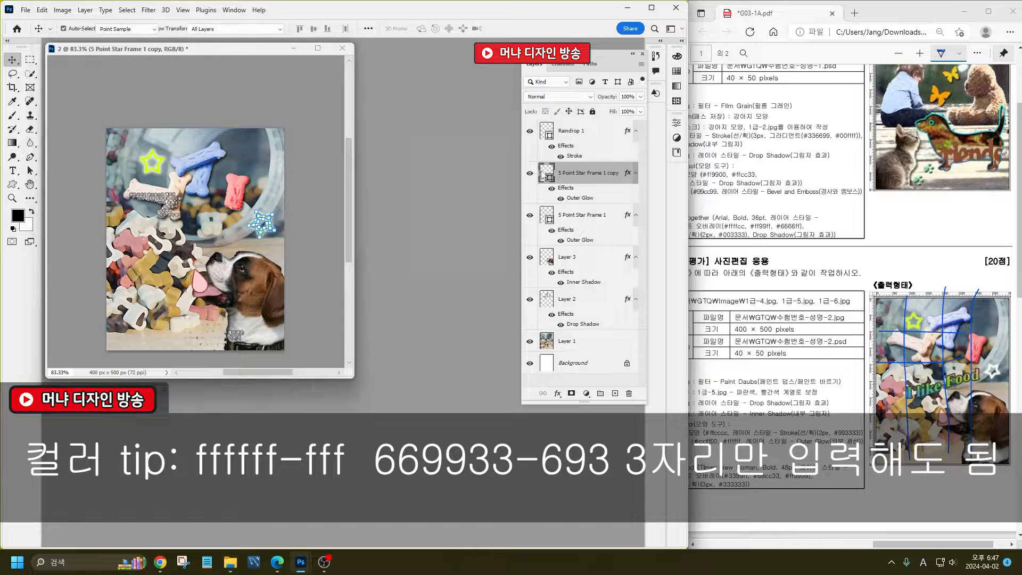
text(fff)
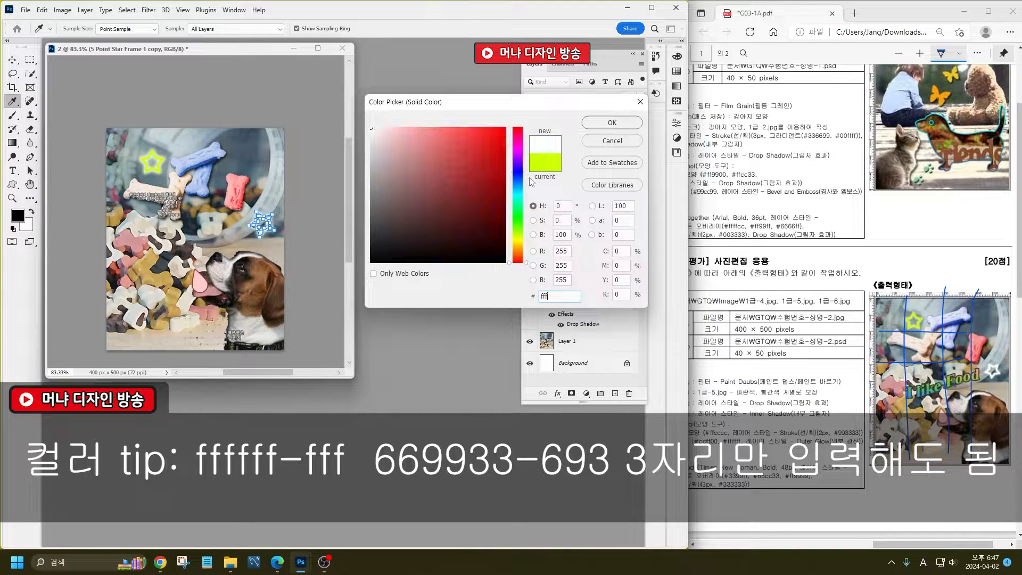
key(Return)
key(ctrl+t)
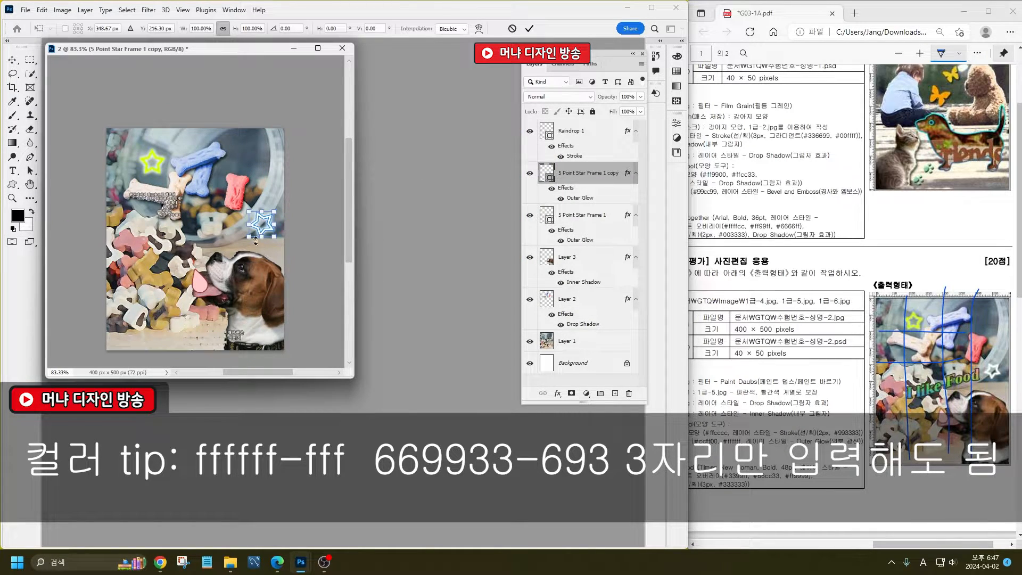
key(Return)
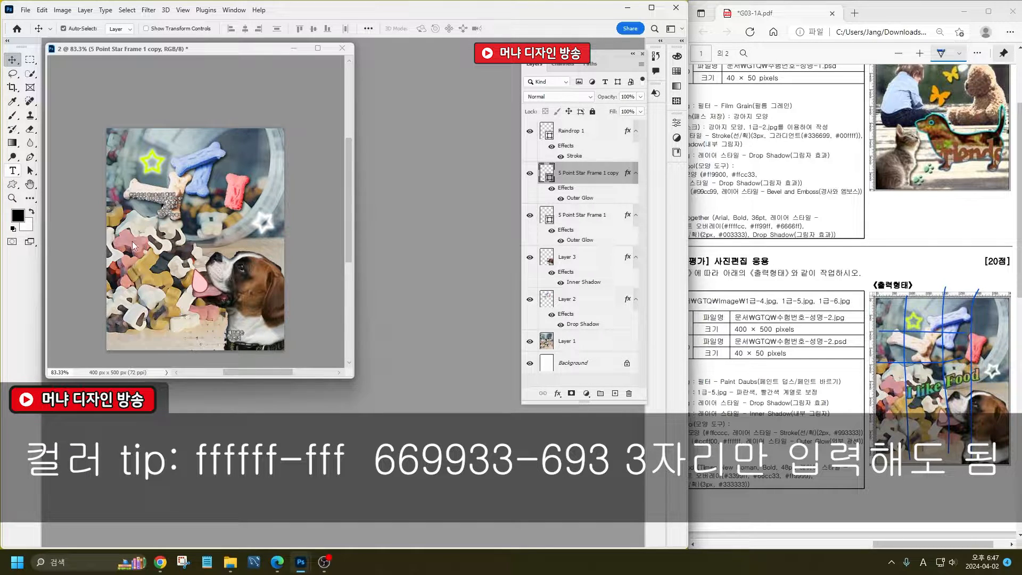
- Add the horizontal text "I like Food" across the pet treats, replacing the placeholder text
click(12, 171)
click(69, 171)
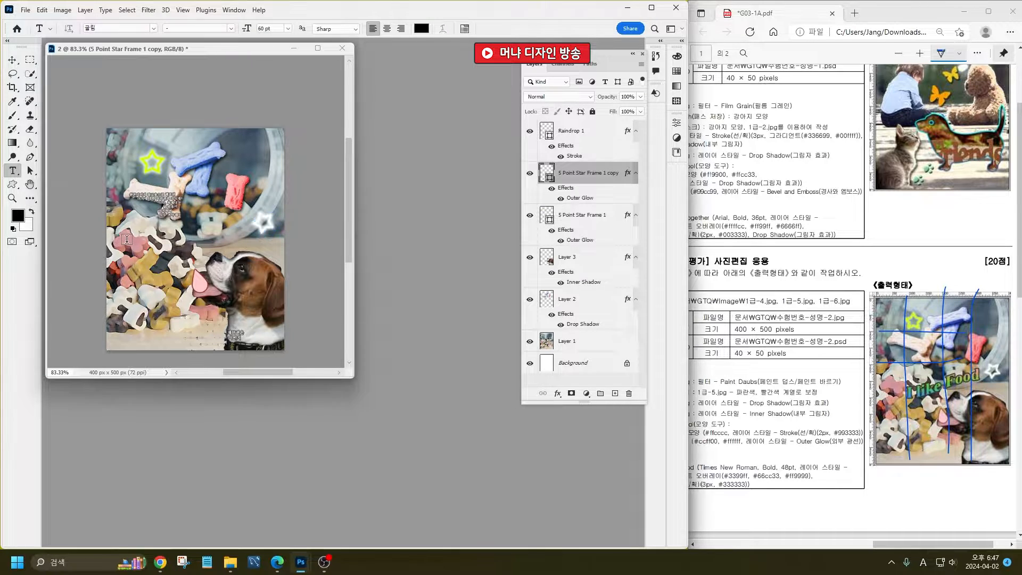
click(127, 239)
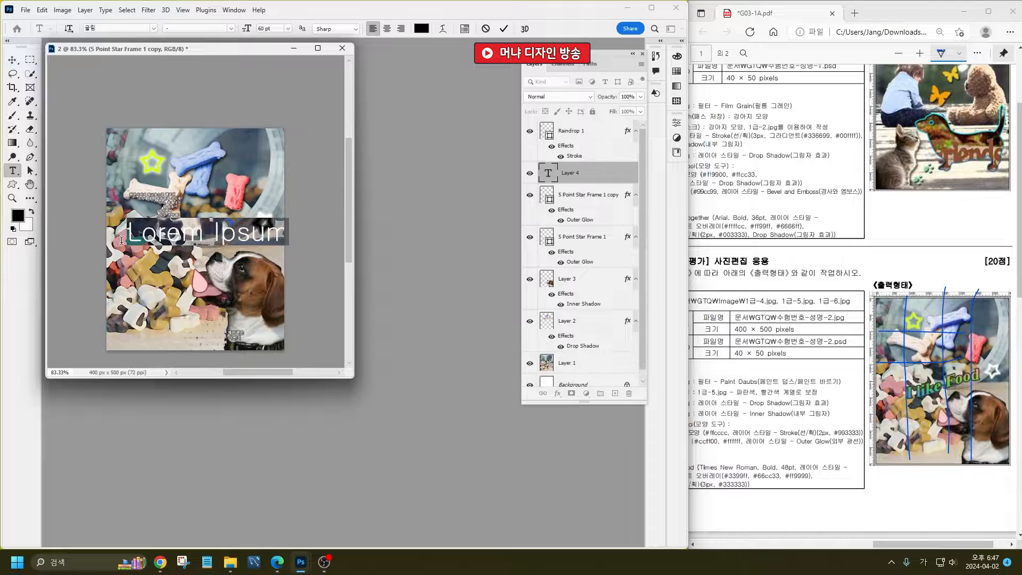
key(Delete)
key(Hangul)
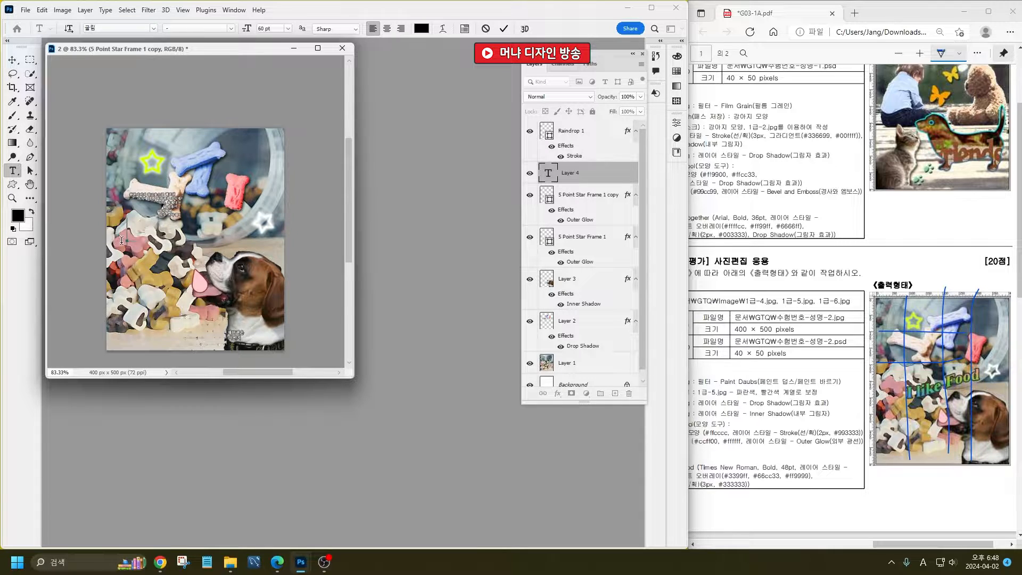
text(I like Foo)
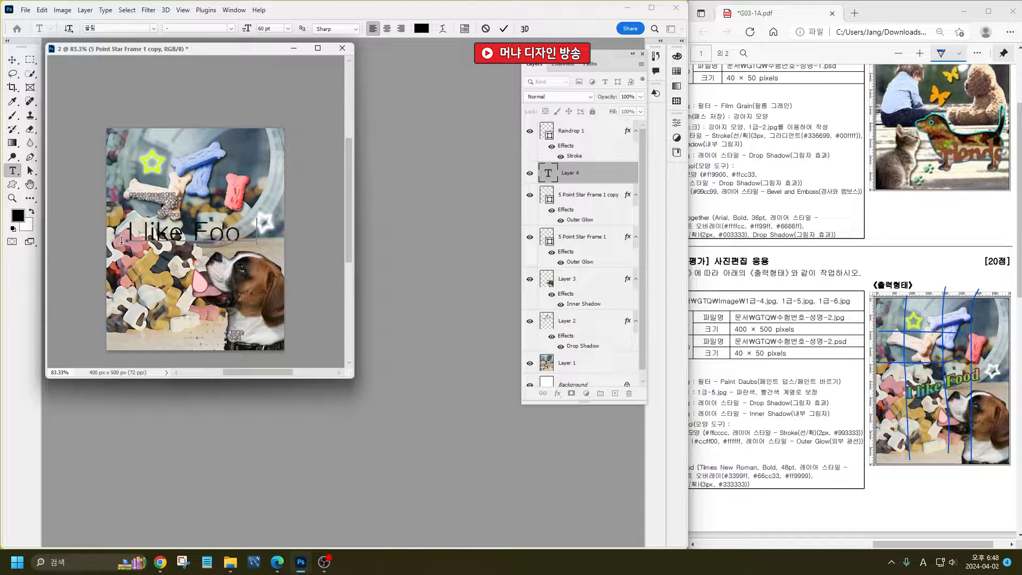
text(d)
- Format all of the "I like Food" text as Times New Roman, Bold, 48 pt
key(ctrl+a)
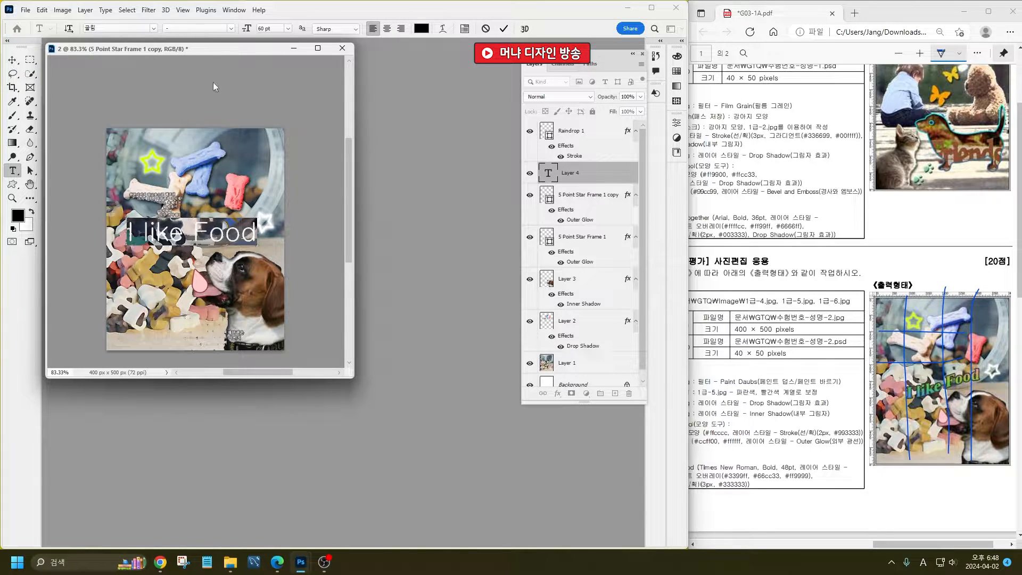
click(98, 30)
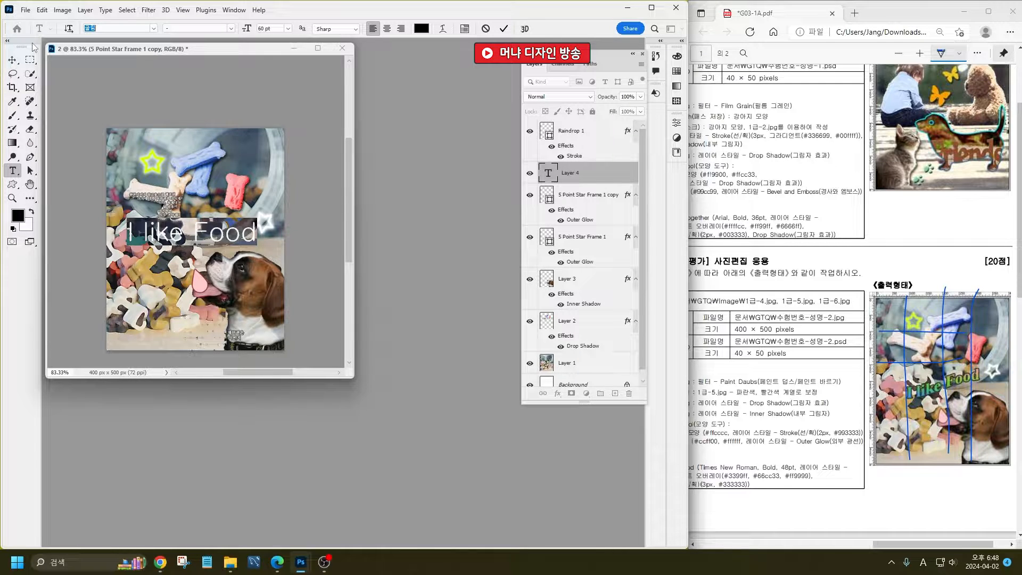
text(m)
key(BackSpace)
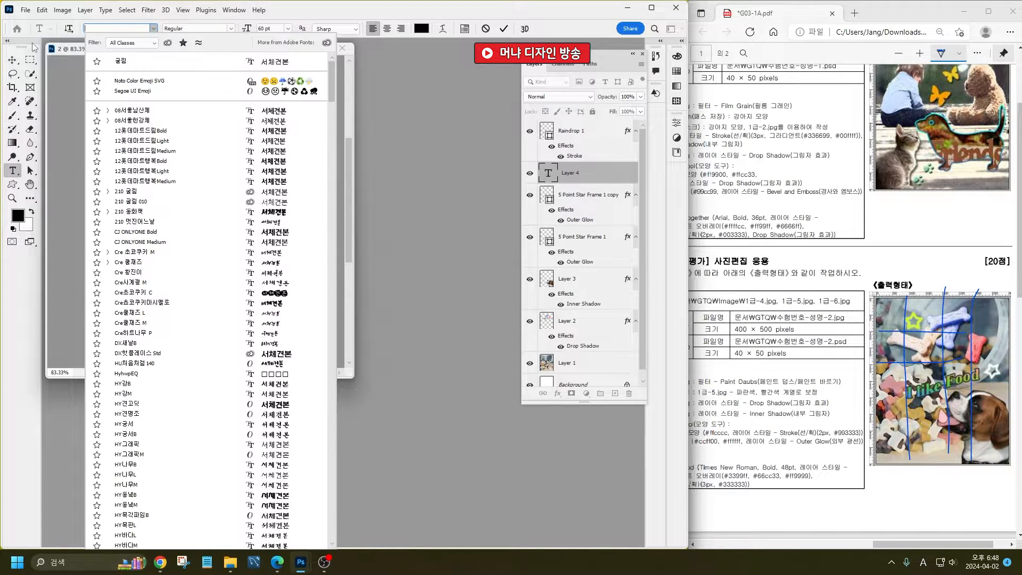
text(ti)
key(Down)
key(Down)
key(Down)
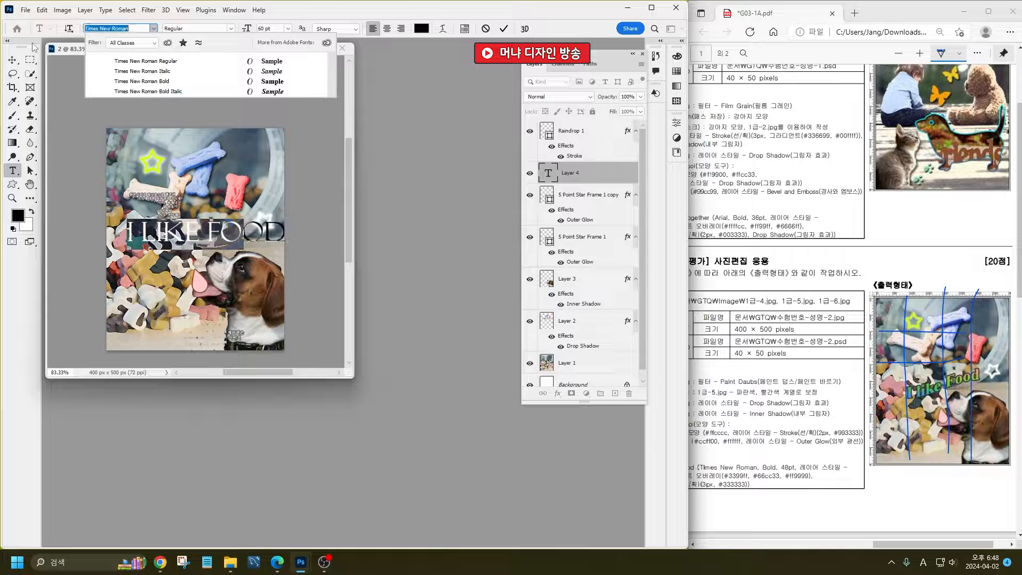
key(Return)
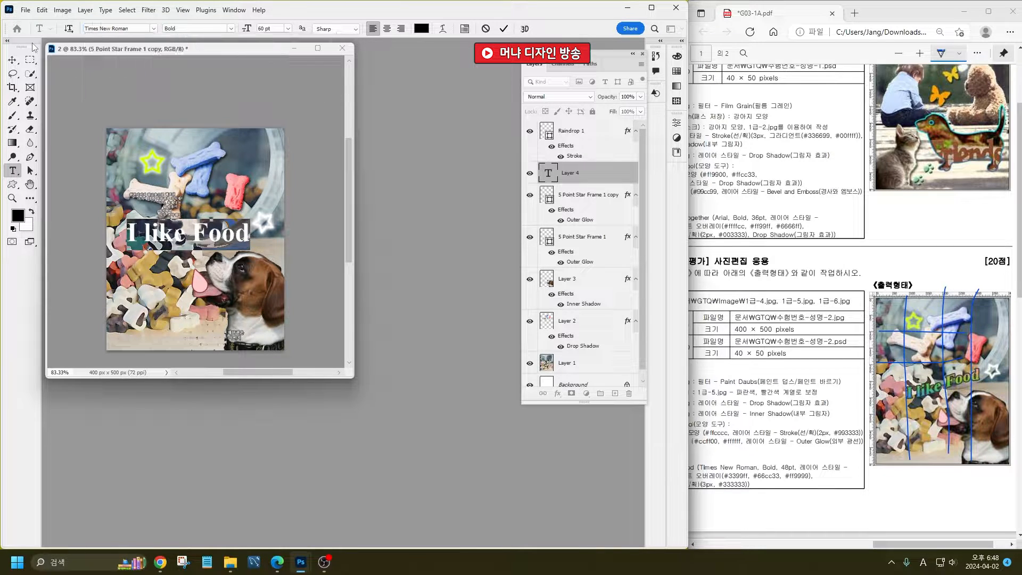
click(276, 30)
text(48)
key(Return)
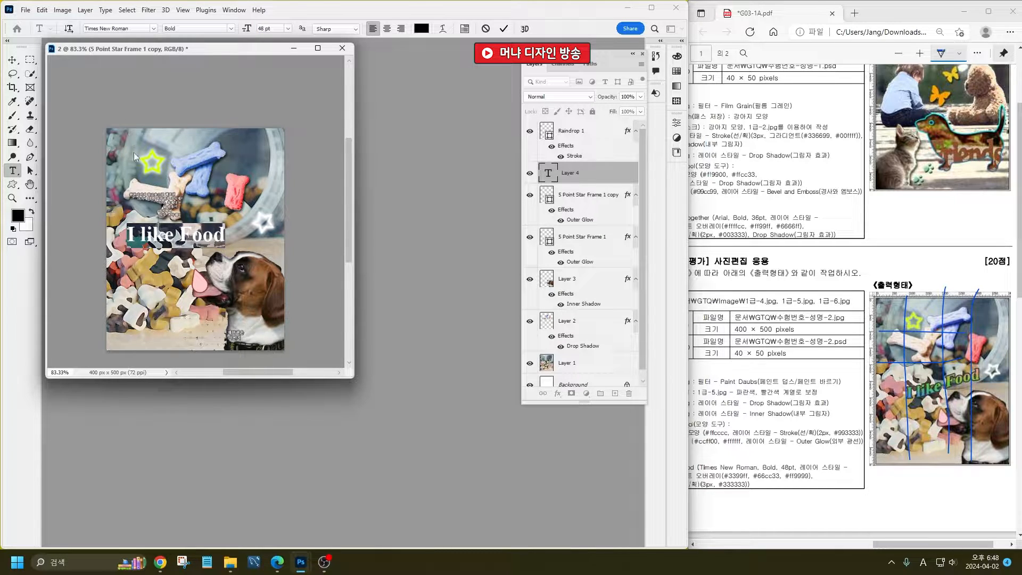
- Give the text a Gradient Overlay, adding a middle colour stop at 48% and setting the first stop to #3399ff
click(557, 393)
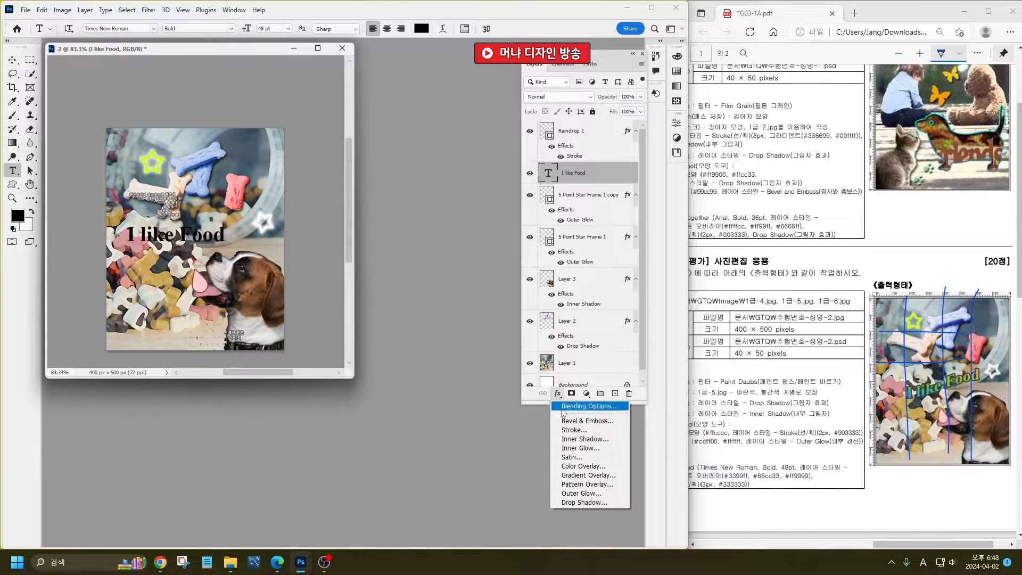
click(599, 475)
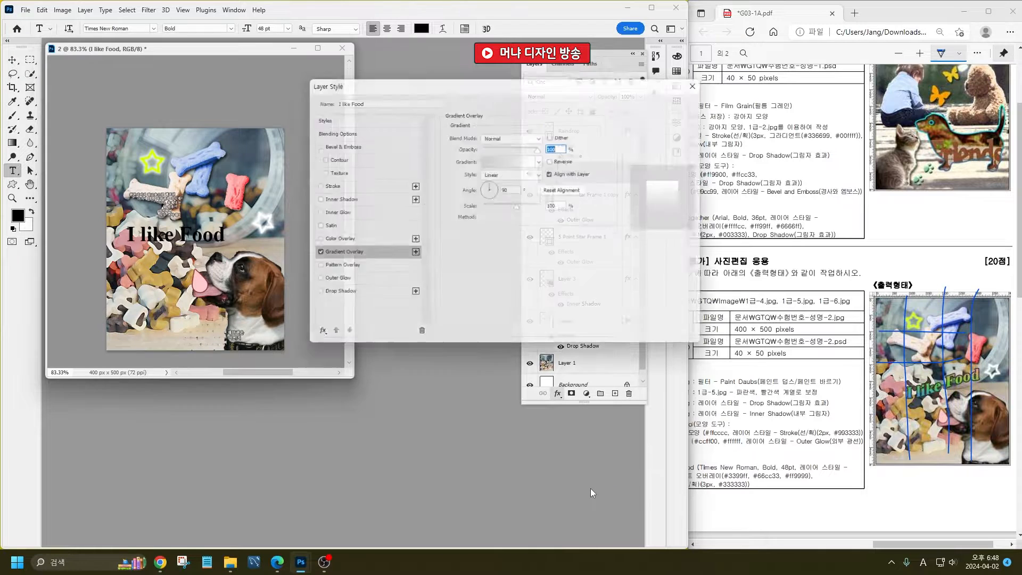
drag(579, 87, 455, 57)
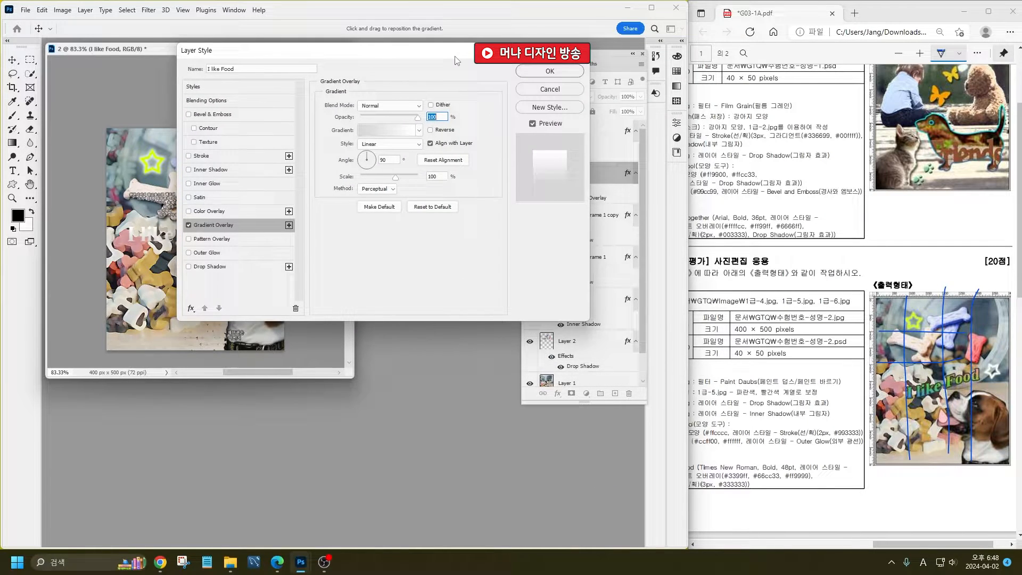
click(387, 129)
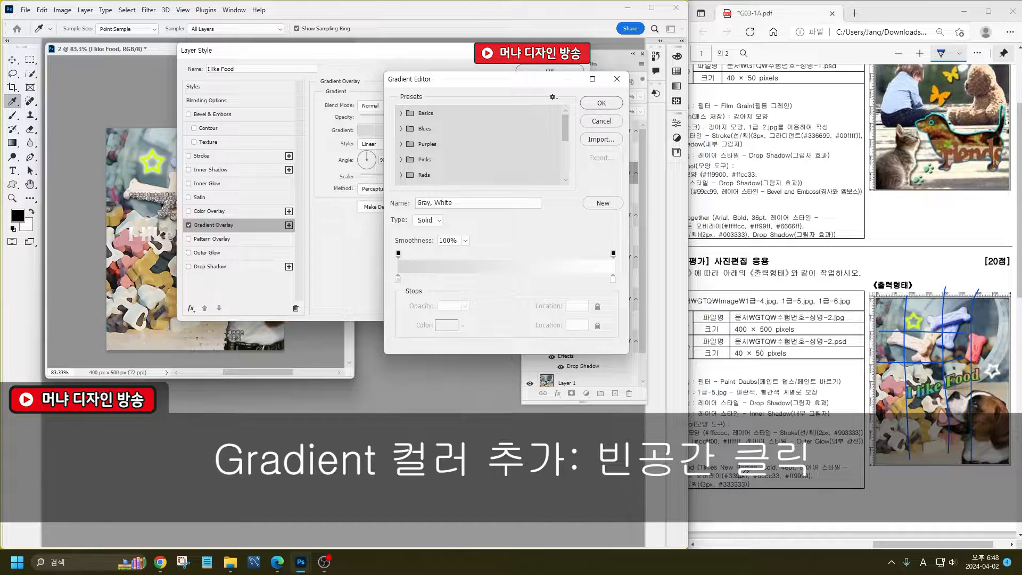
click(503, 281)
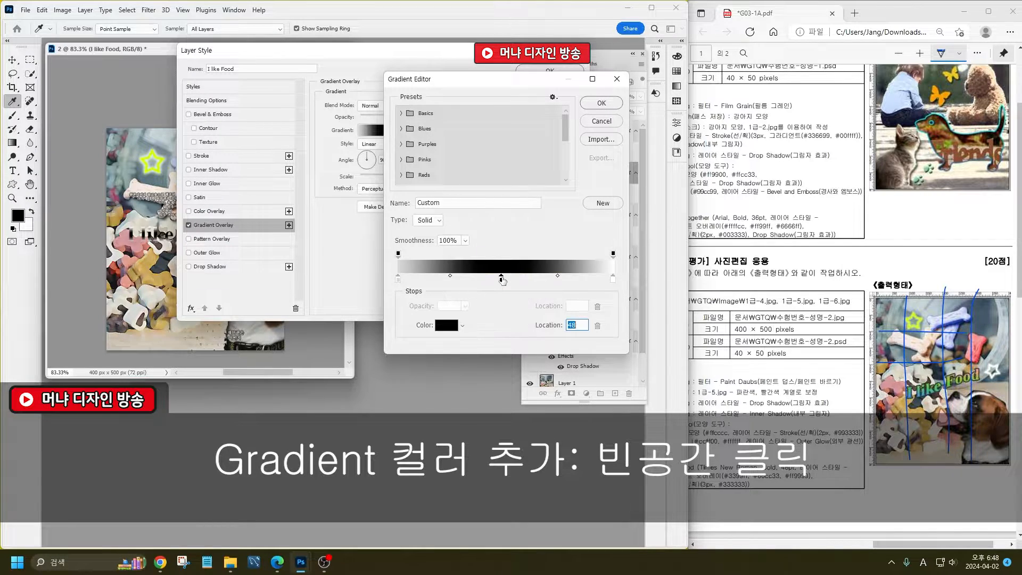
double_click(398, 279)
text(3399ff)
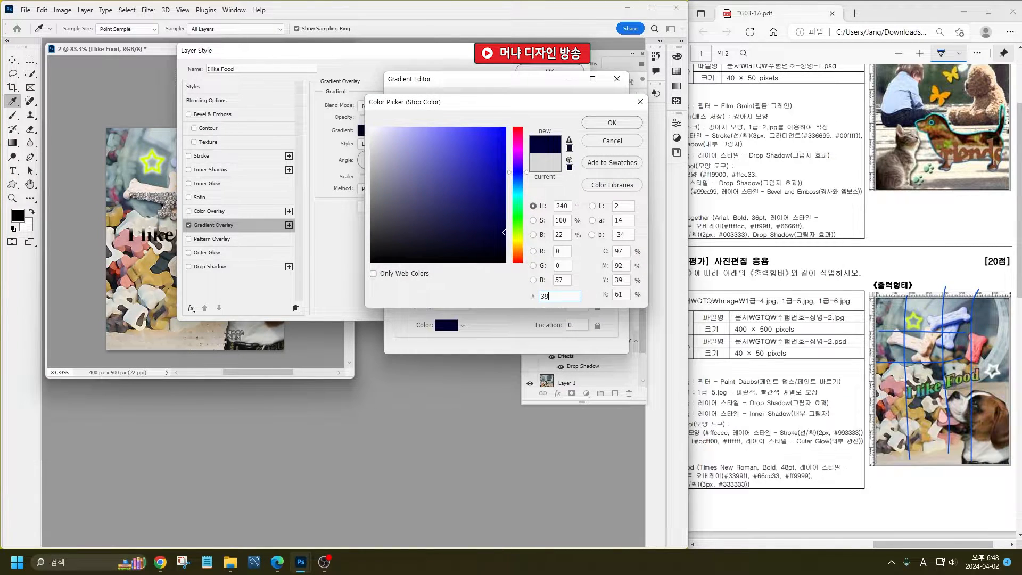
key(Return)
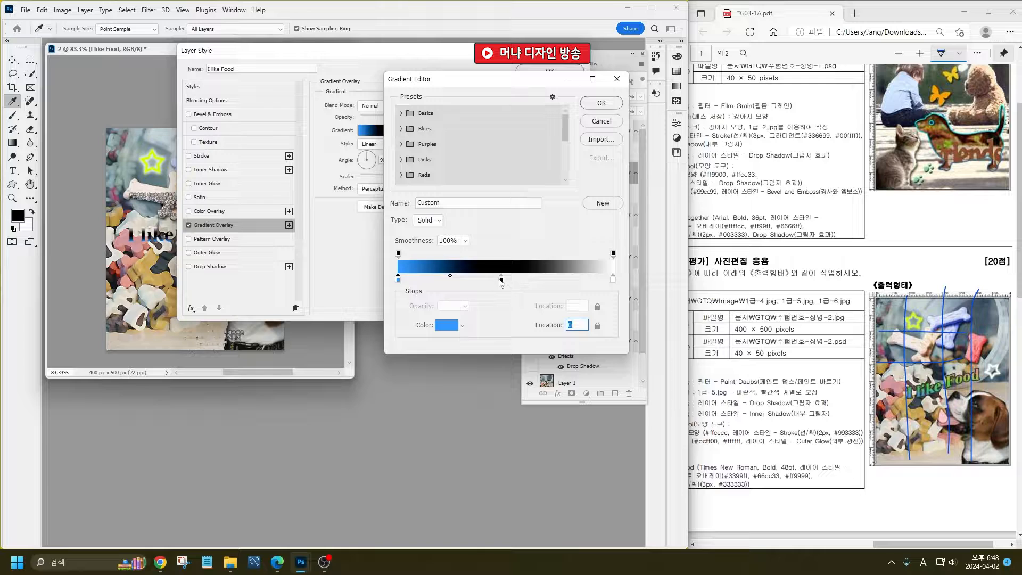
- Set the gradient's middle stop to #66cc33 and its end stop to #ff9999, then accept the gradient
double_click(501, 280)
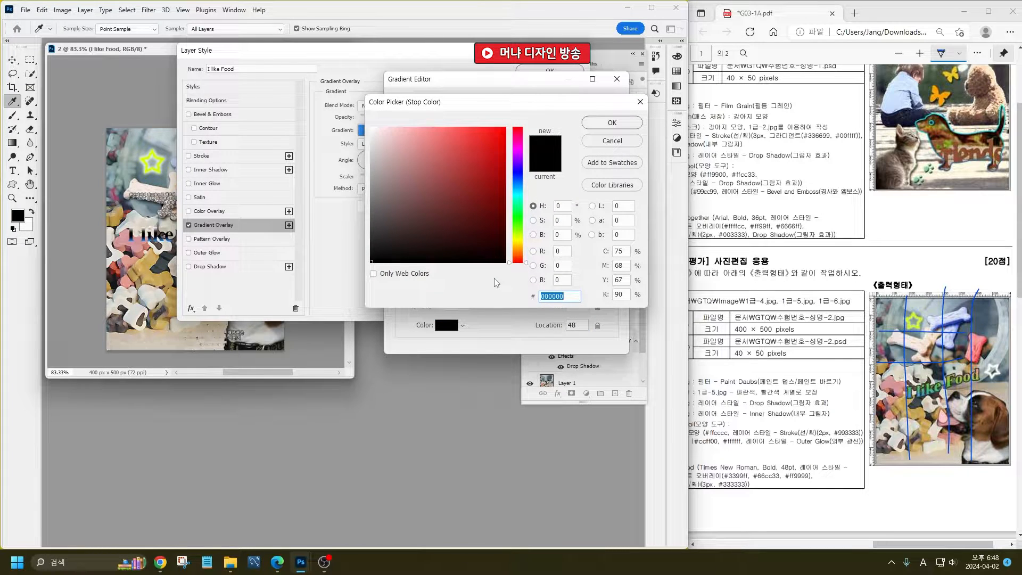
text(66cc33)
key(Return)
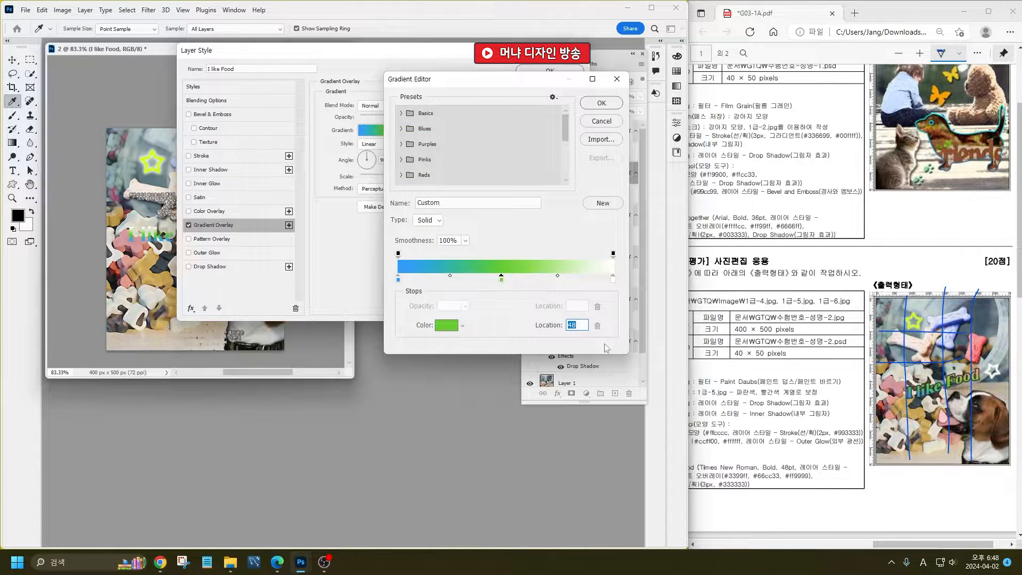
double_click(612, 279)
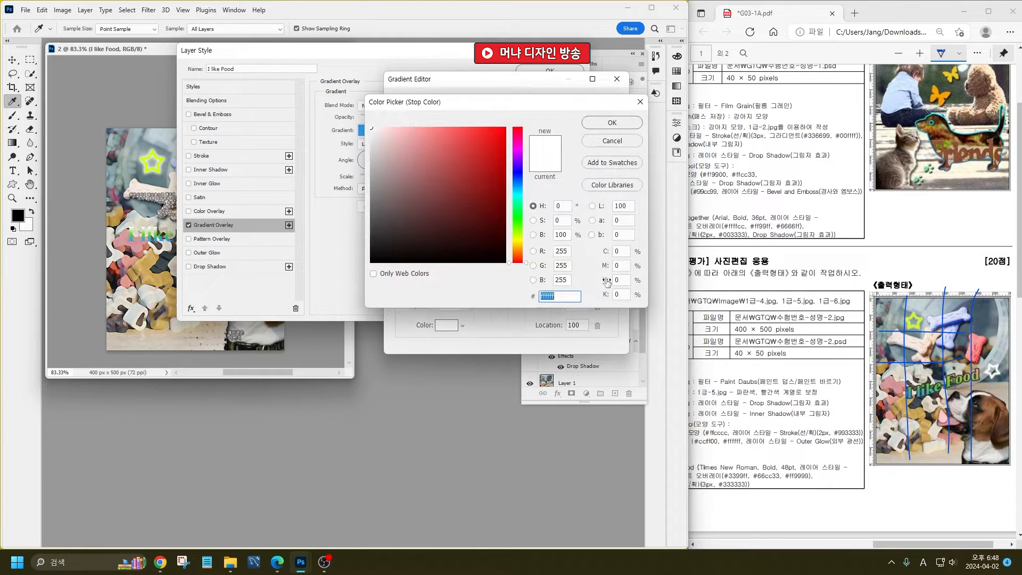
text(ff9999)
key(Return)
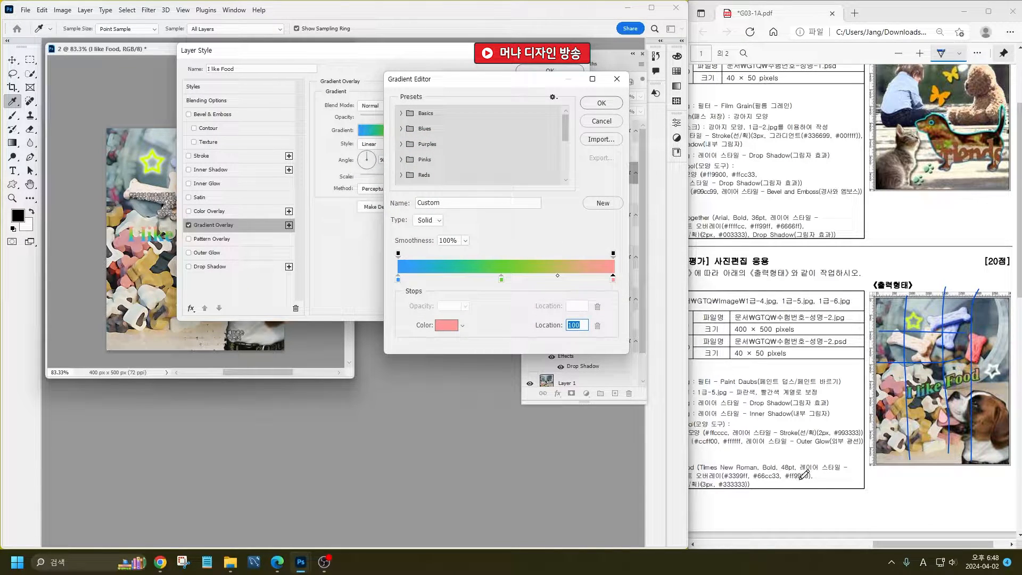
click(593, 103)
- Set the text's gradient overlay angle to 0° so the colours run horizontally
drag(328, 68, 384, 256)
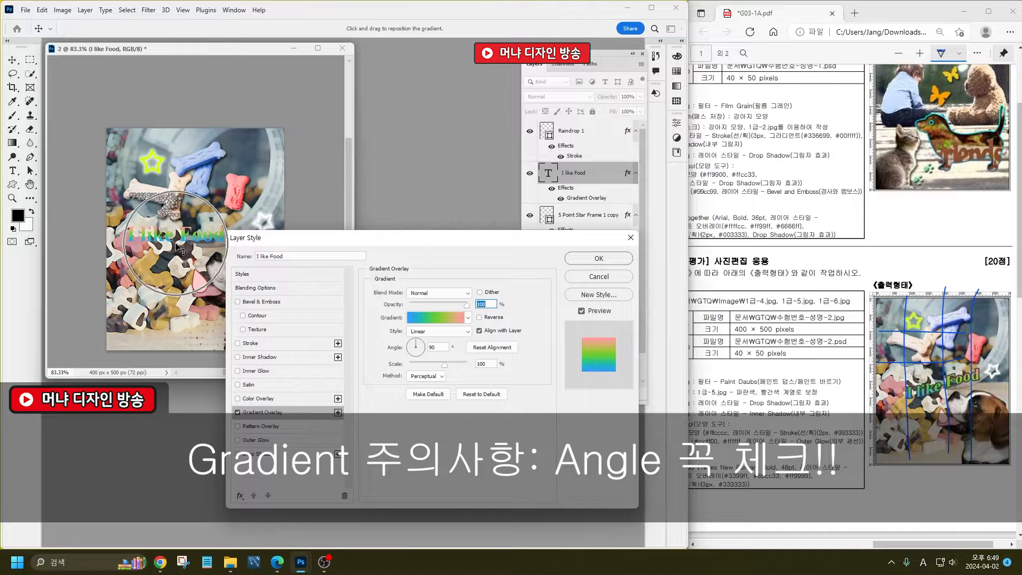
drag(419, 347, 428, 347)
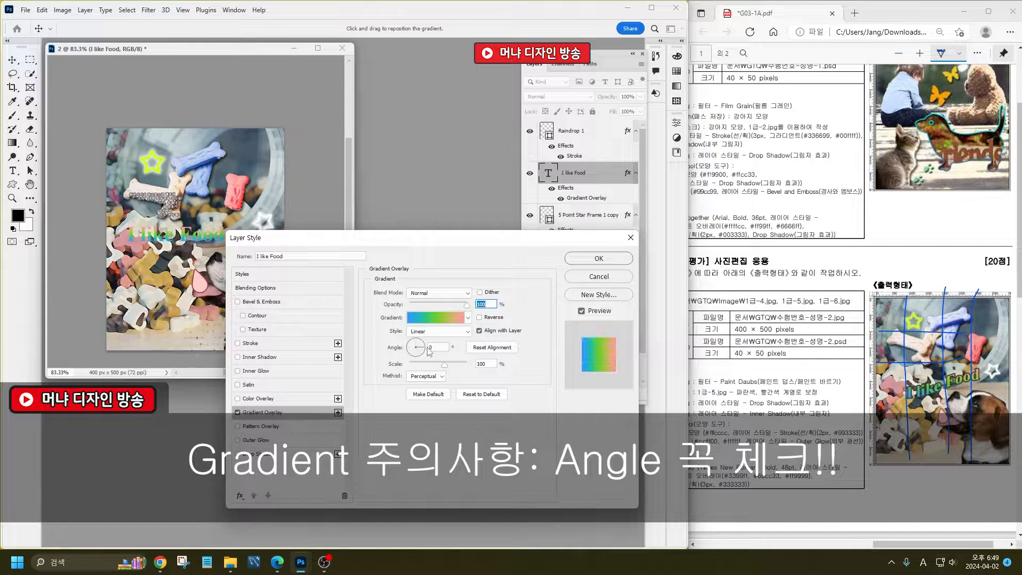
click(430, 348)
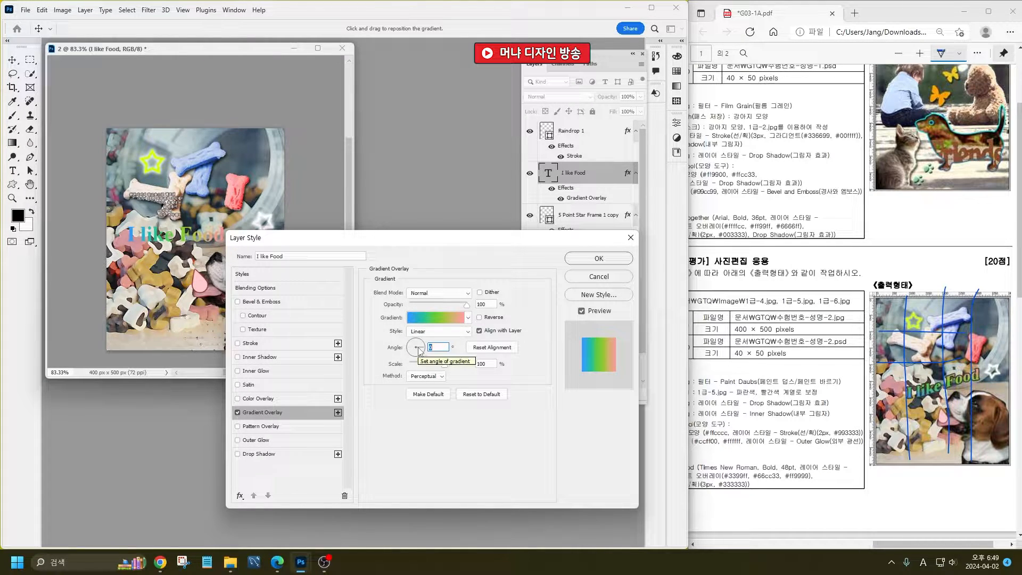
- Add a 3 px outside Stroke in #333333 to the text and apply the layer styles
click(258, 343)
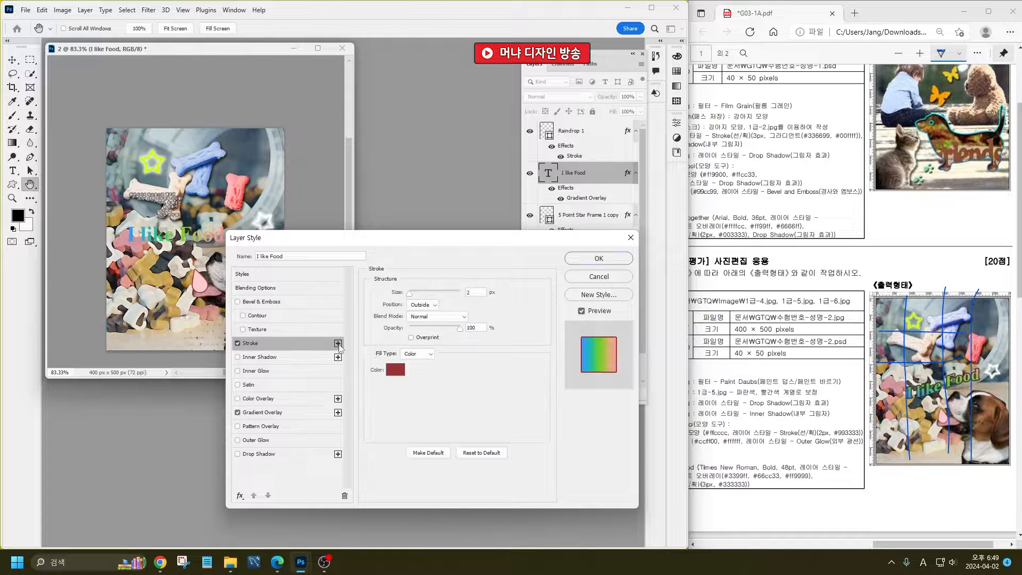
click(395, 370)
text(333333)
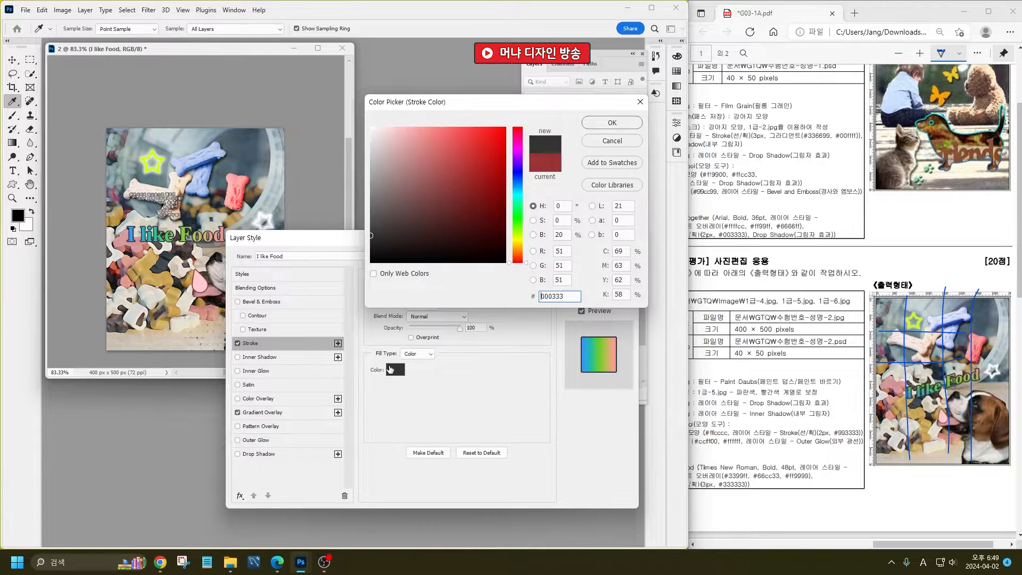
key(Return)
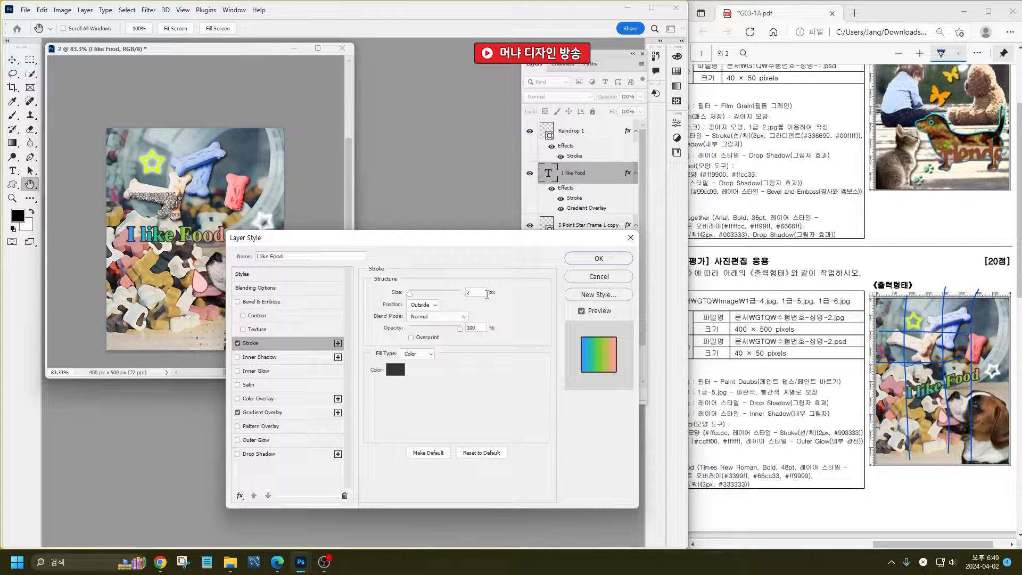
double_click(480, 293)
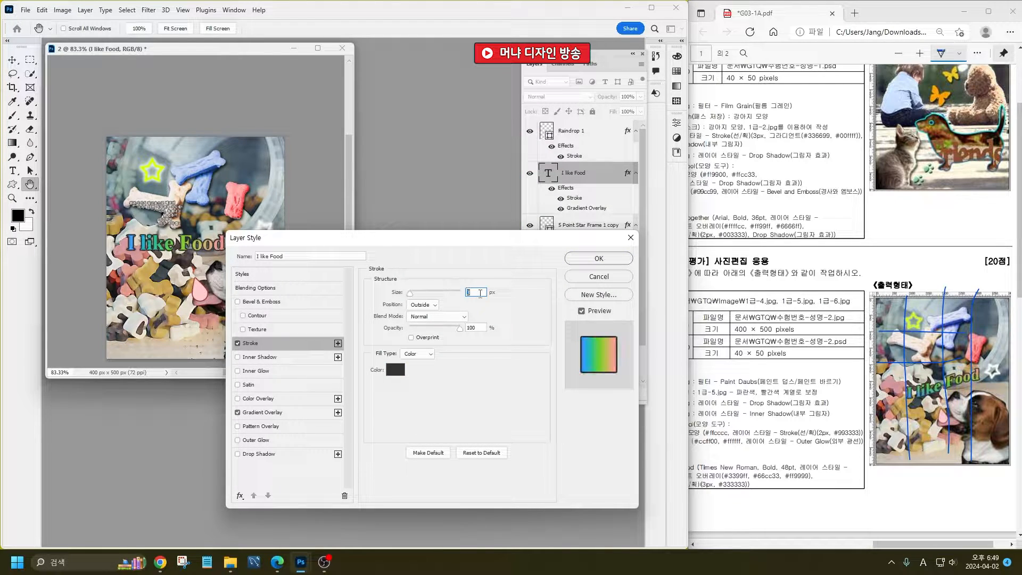
click(600, 259)
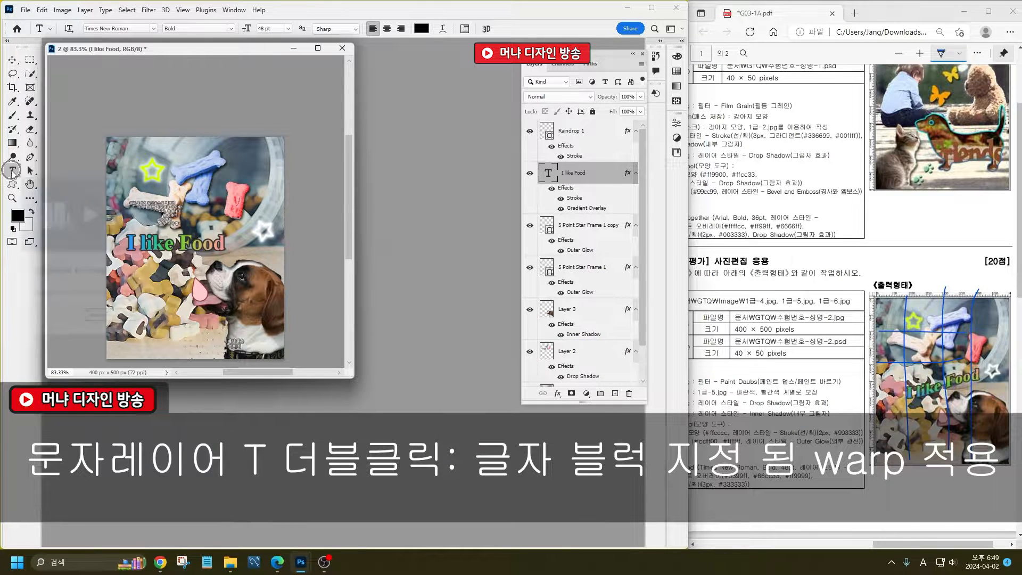
- Warp the "I like Food" text with the Rise style at +50% bend and move it right, just above the dog's head
double_click(548, 178)
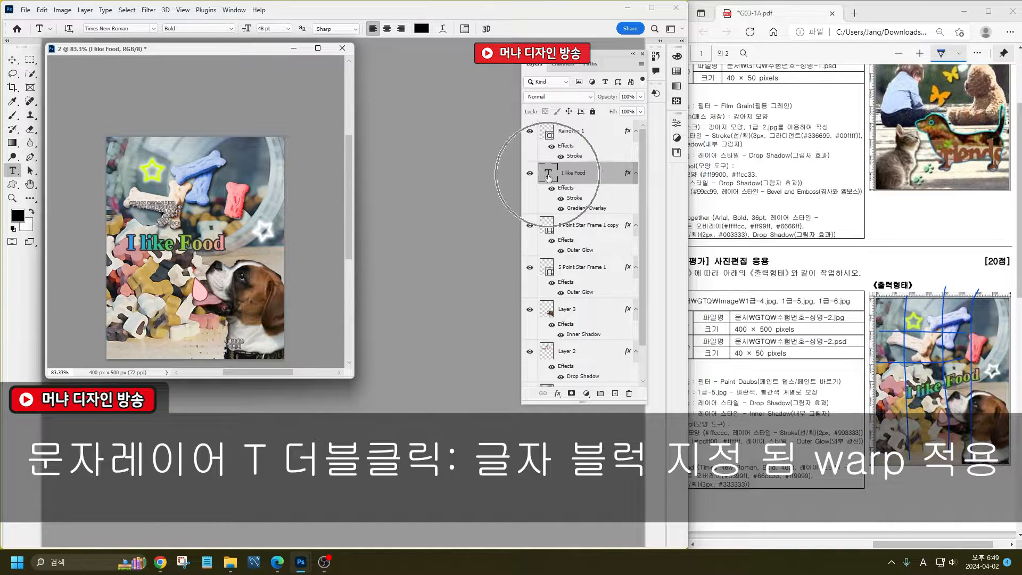
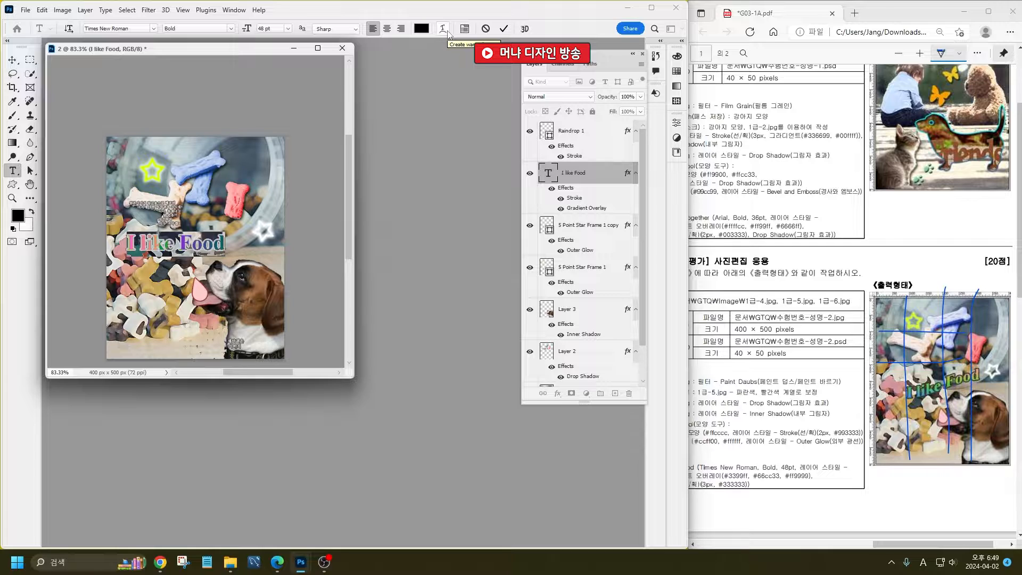
click(444, 28)
click(519, 143)
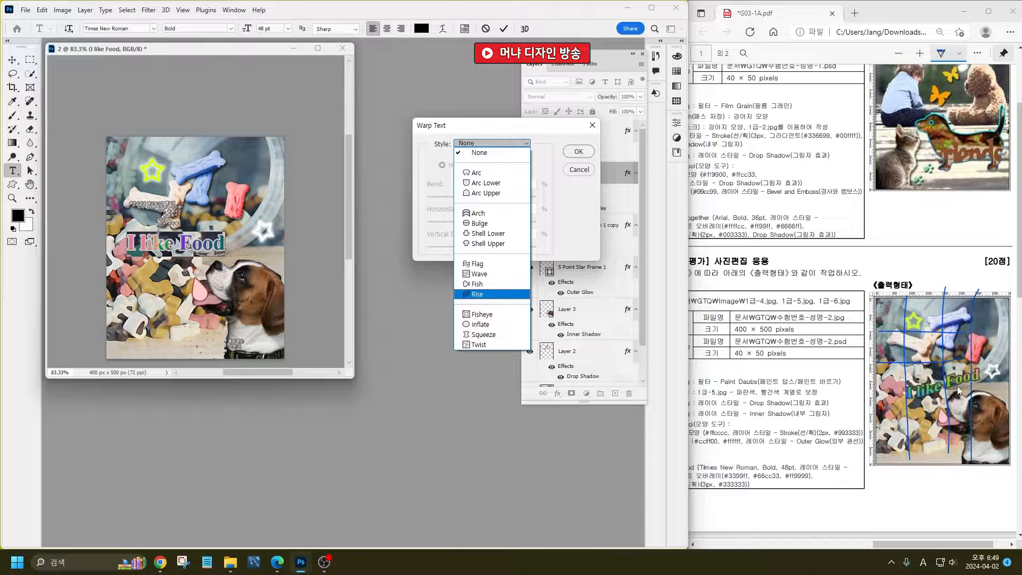
click(475, 294)
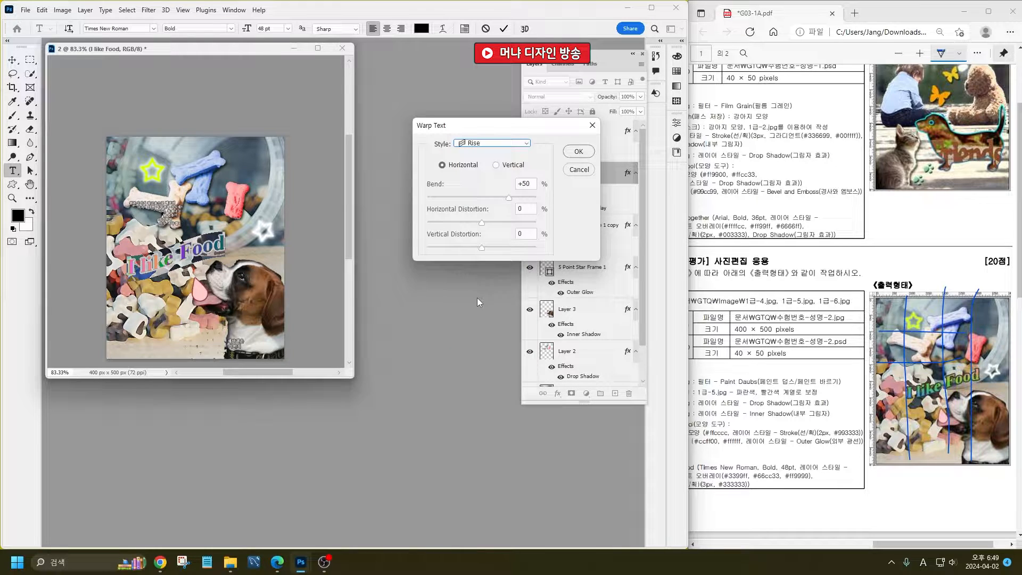
click(578, 153)
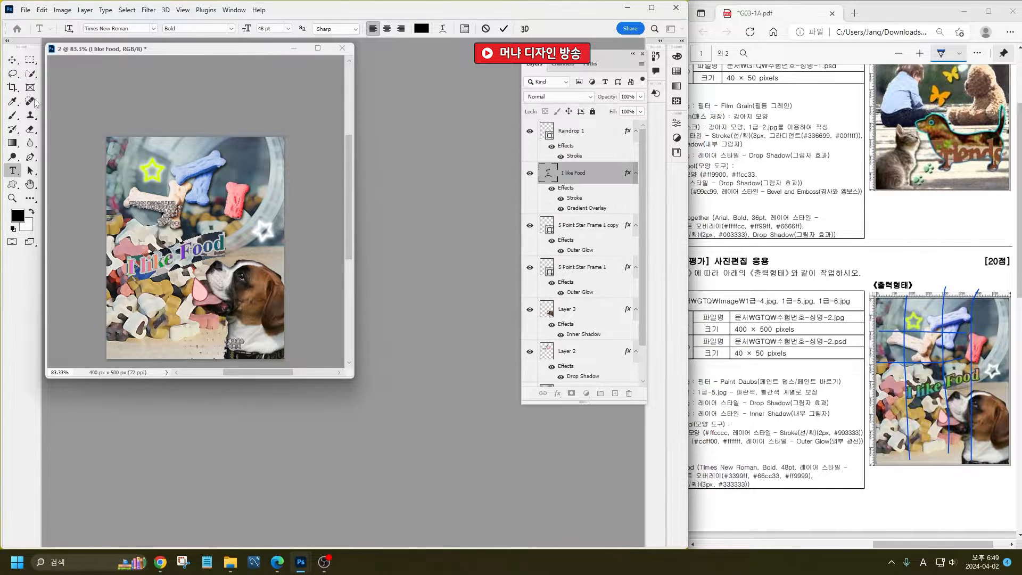
click(12, 60)
drag(193, 253, 213, 244)
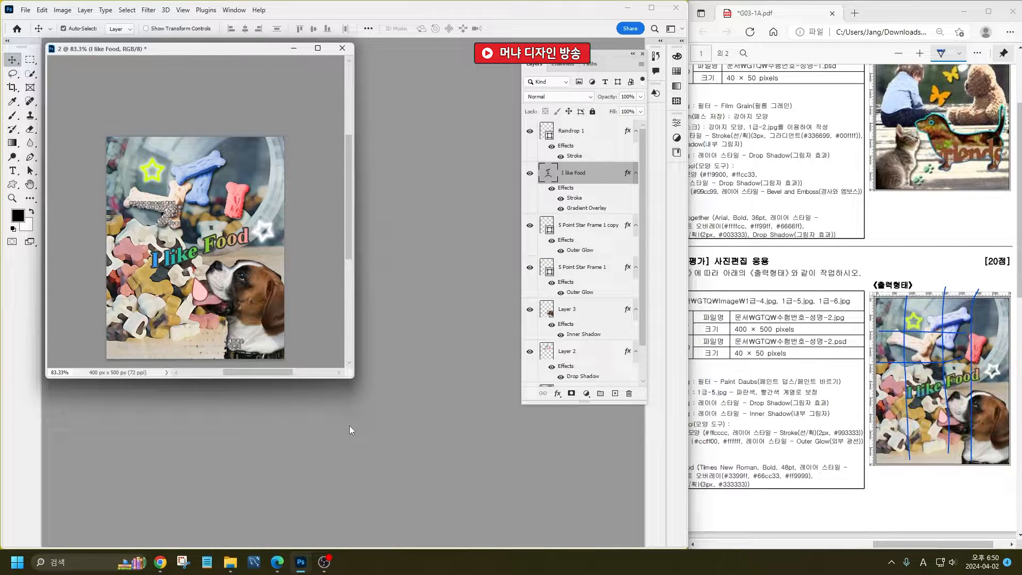
- Save the finished question 2 document as the Photoshop file 2 in the 소스파일 folder and close it
key(ctrl+s)
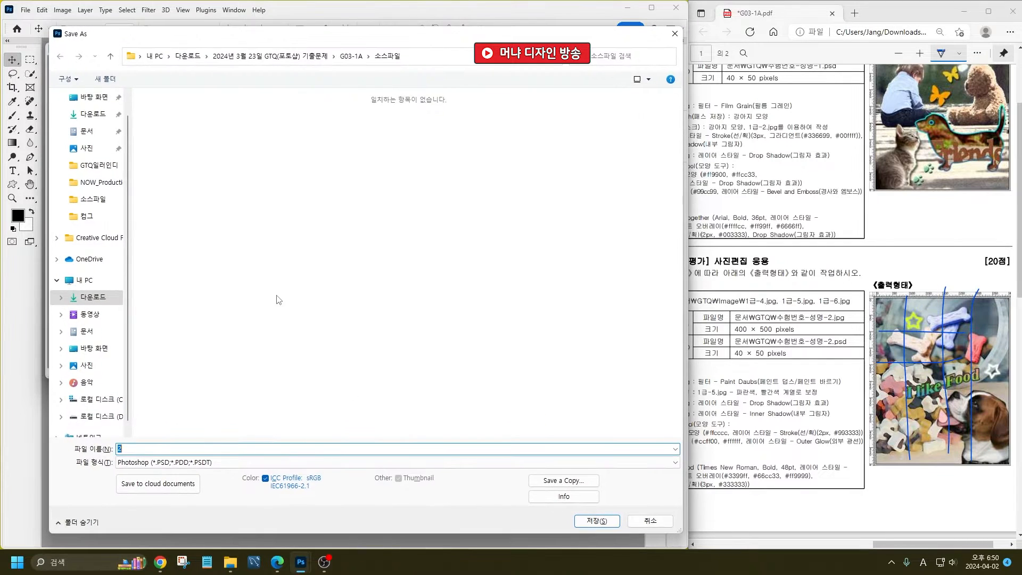
key(Return)
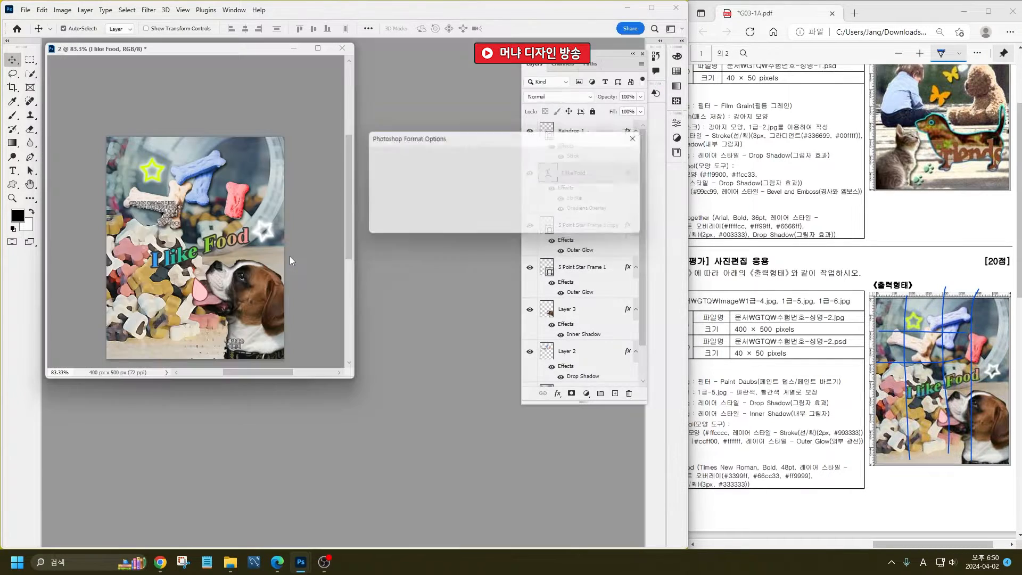
key(Return)
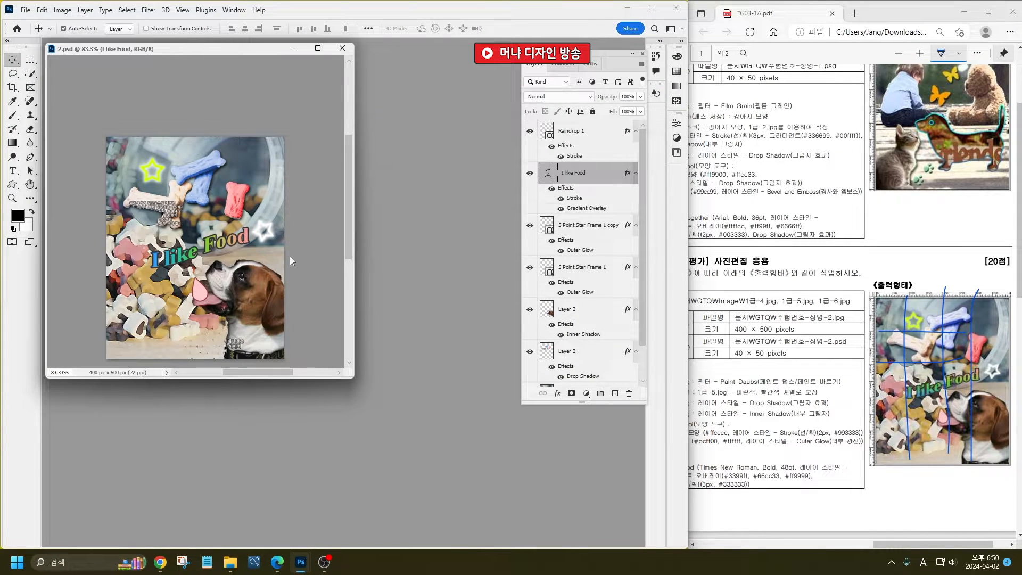
click(341, 49)
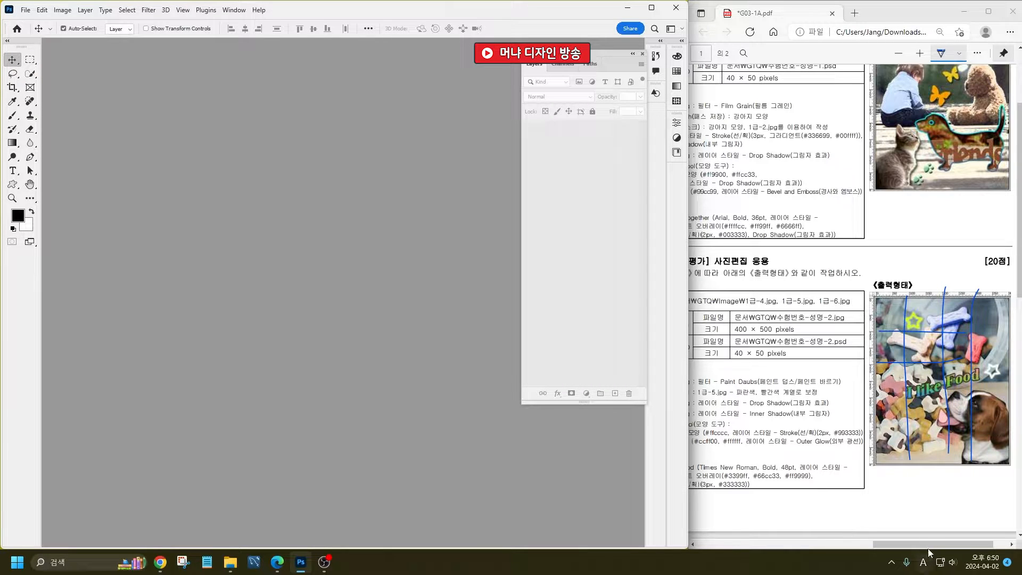
- Bring question 3's poster conditions and its reference image into view in the exam PDF
drag(924, 545, 722, 515)
scroll(791, 477, down, 5)
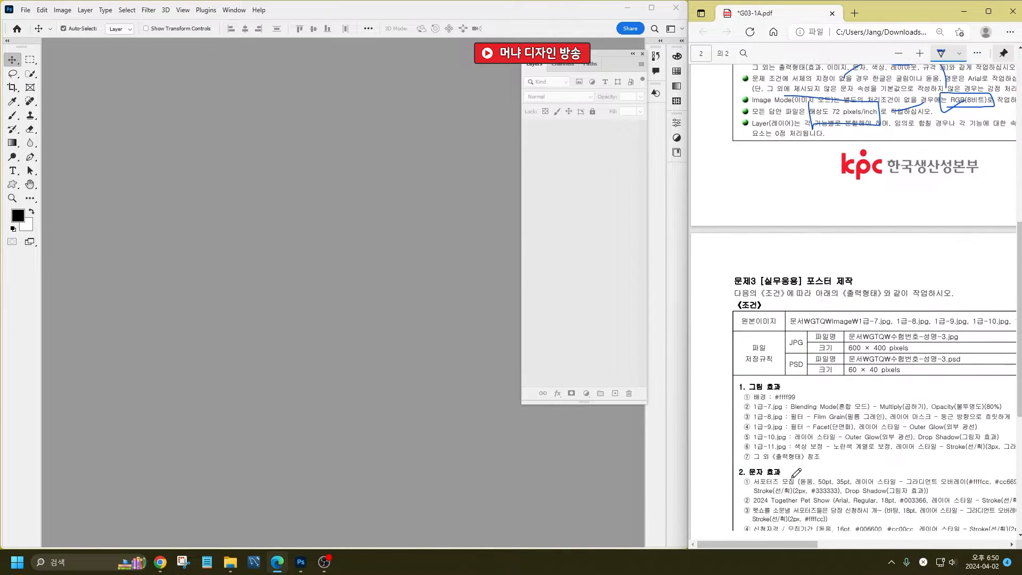
scroll(795, 473, down, 4)
drag(767, 546, 784, 546)
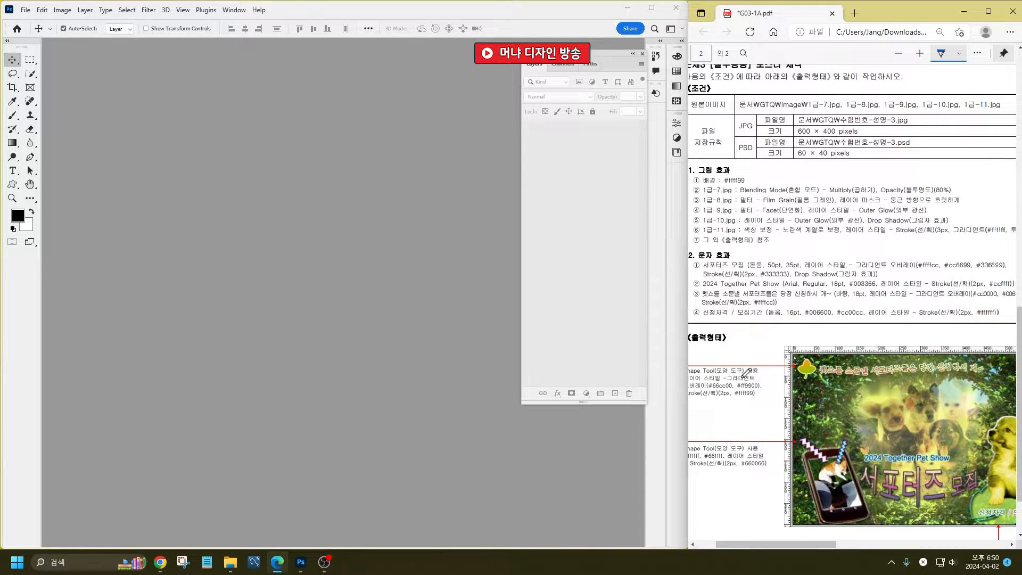
scroll(747, 373, down, 1)
- Create a new document named 3 in Photoshop, 600 × 400 pixels at 72 pixels/inch in RGB Color
click(324, 299)
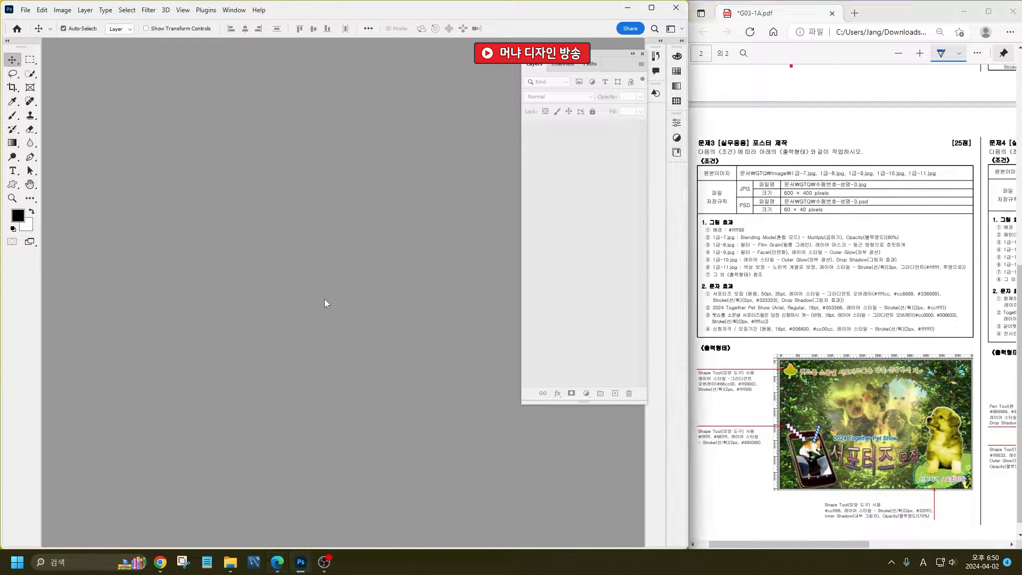
key(ctrl+n)
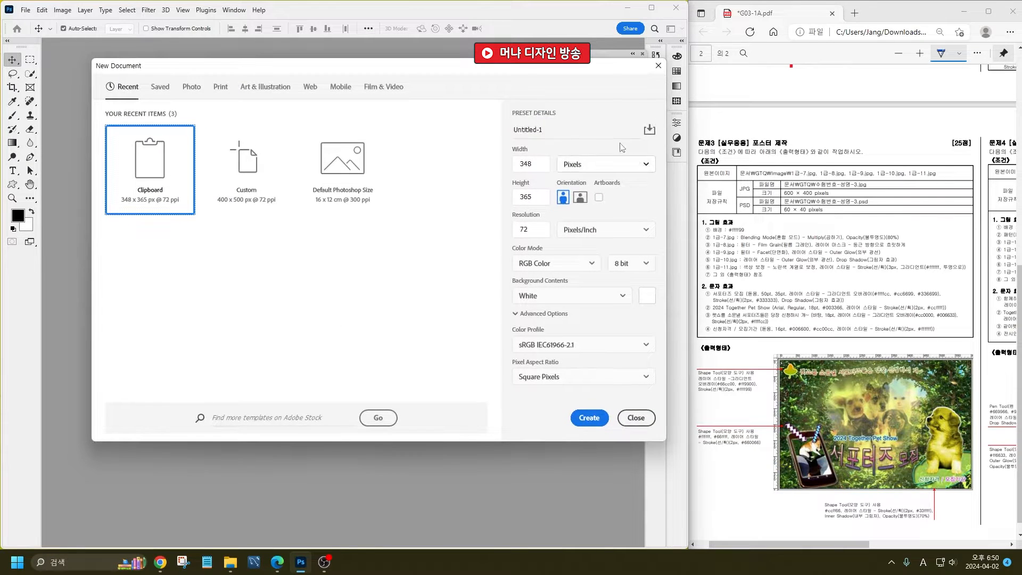
text(3)
key(Tab)
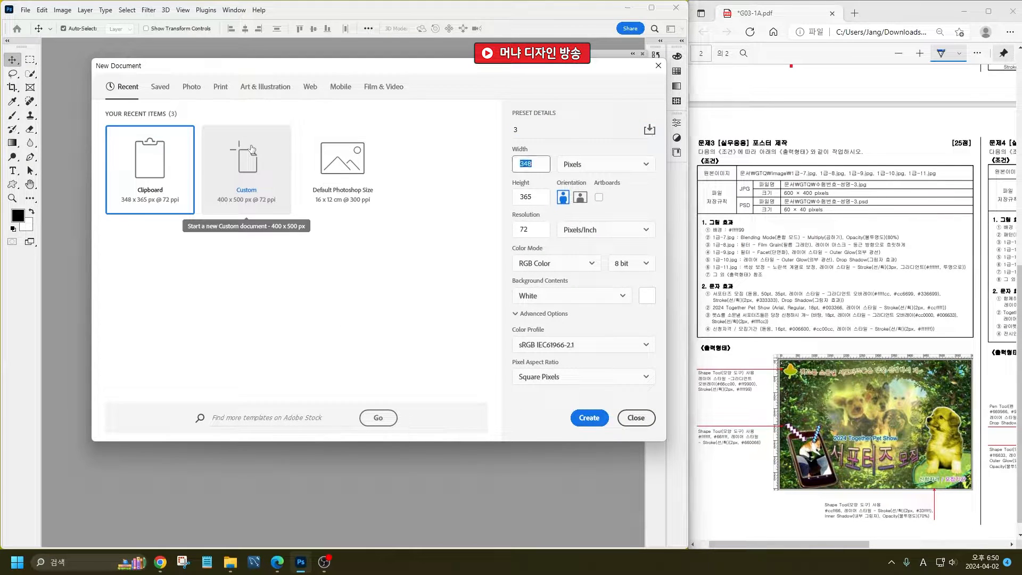
text(600)
key(Tab)
text(400)
key(Tab)
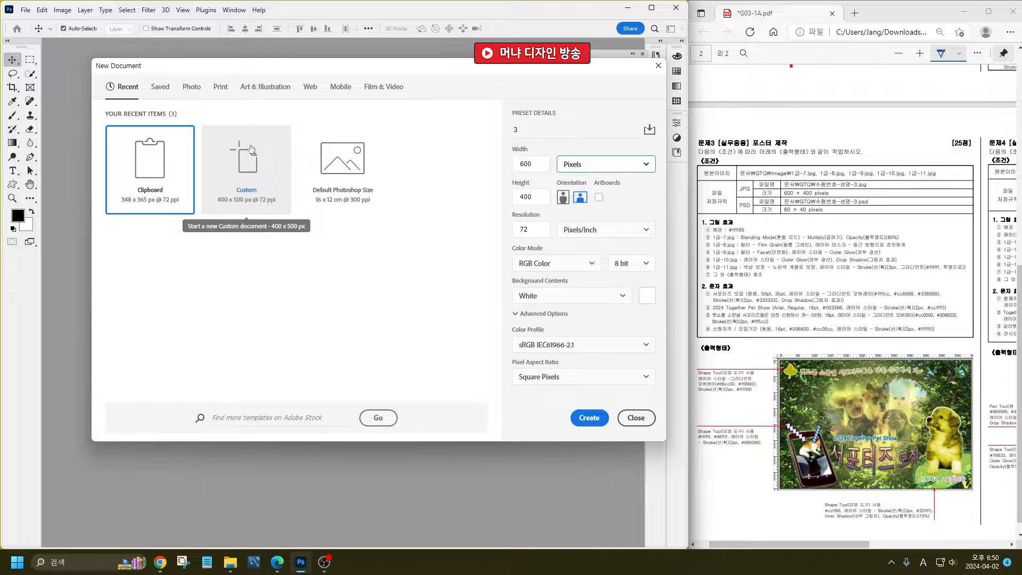
key(space)
key(Return)
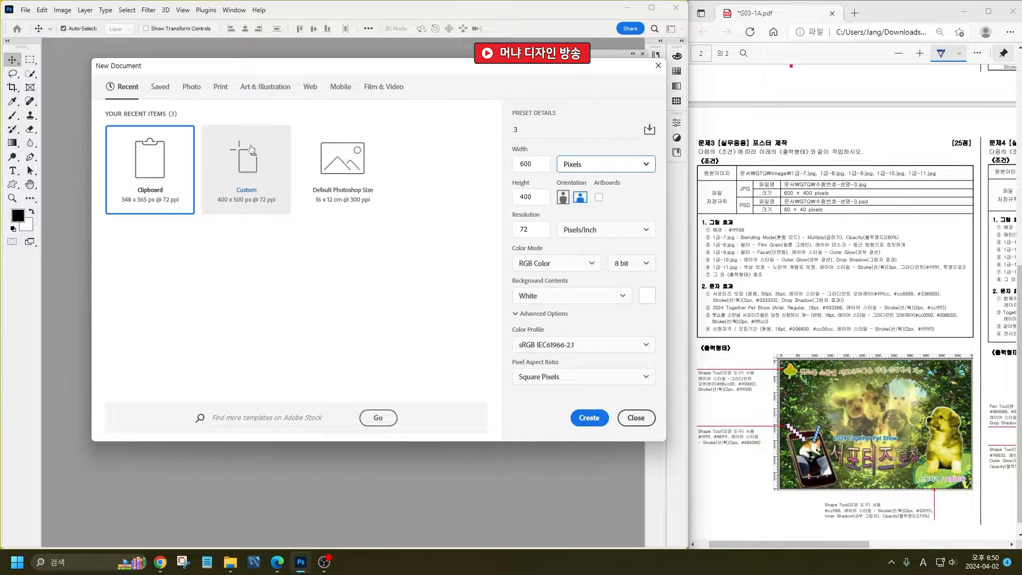
click(593, 419)
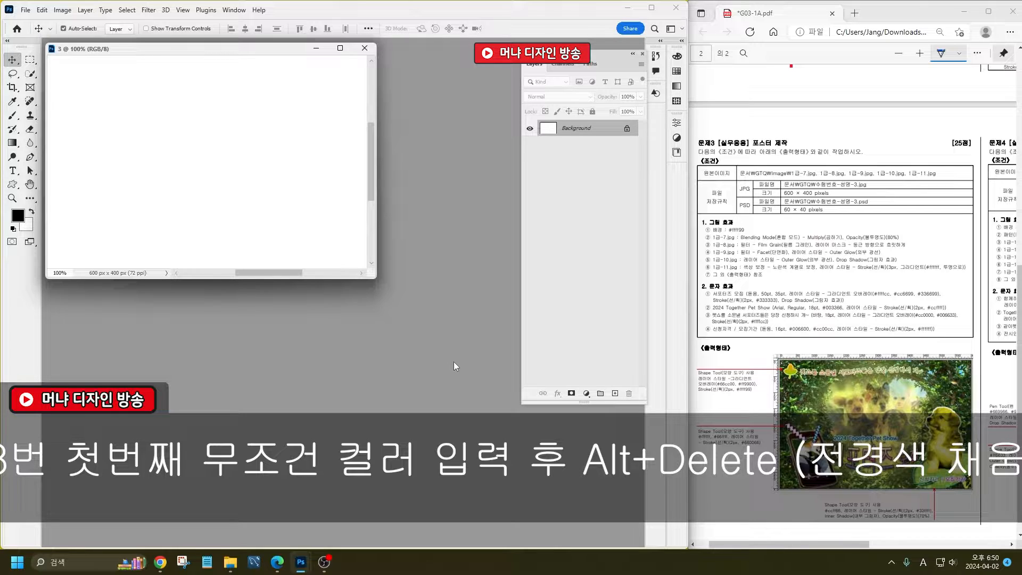
- Set the foreground colour to #ffff99 and fill the Background layer with it
click(19, 217)
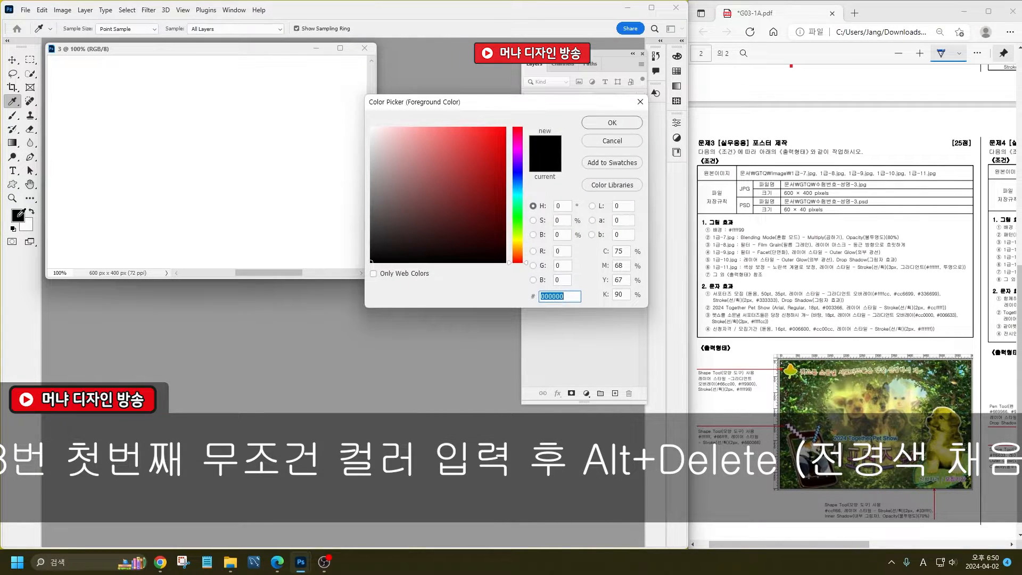
text(ffff99)
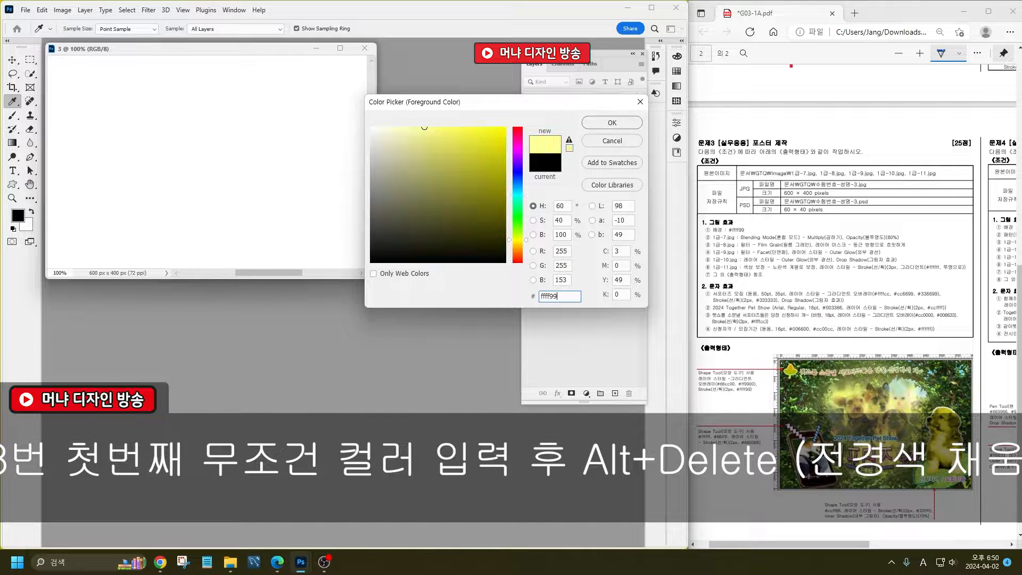
key(Return)
key(v)
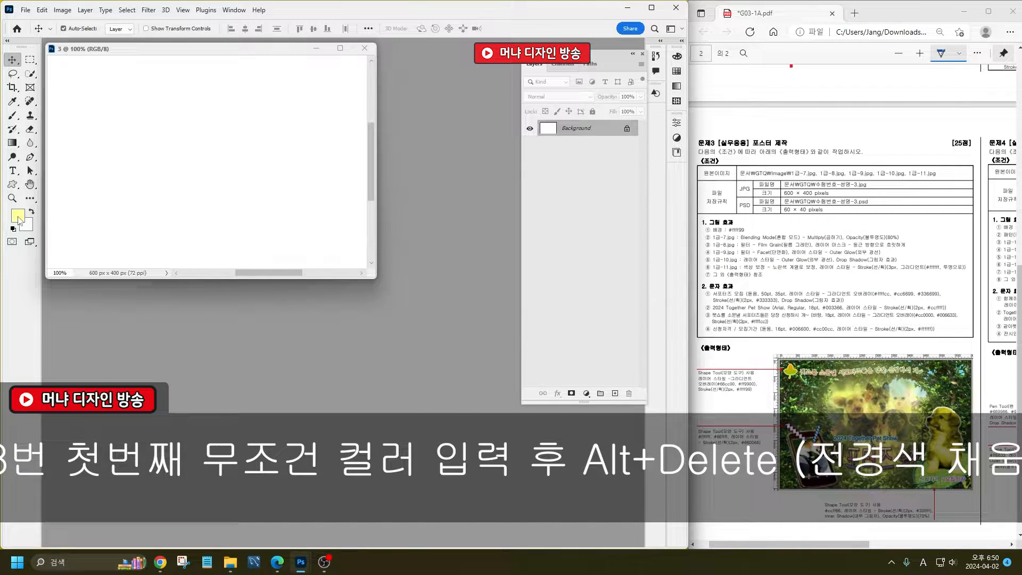
key(alt+Delete)
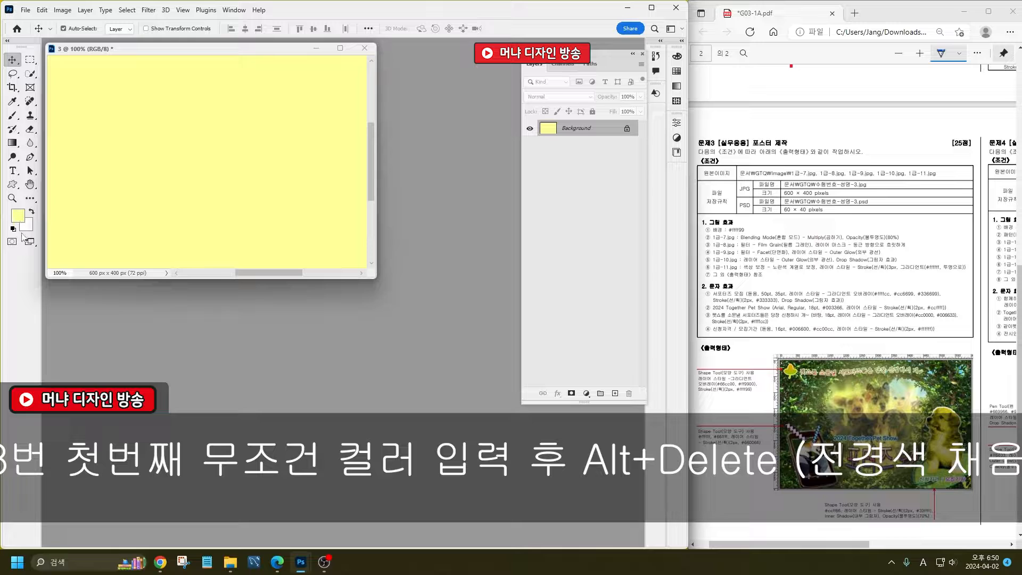
- Open 1급-7.jpg, copy its picture of puppies and kittens into document 3, and close the source image
key(ctrl+o)
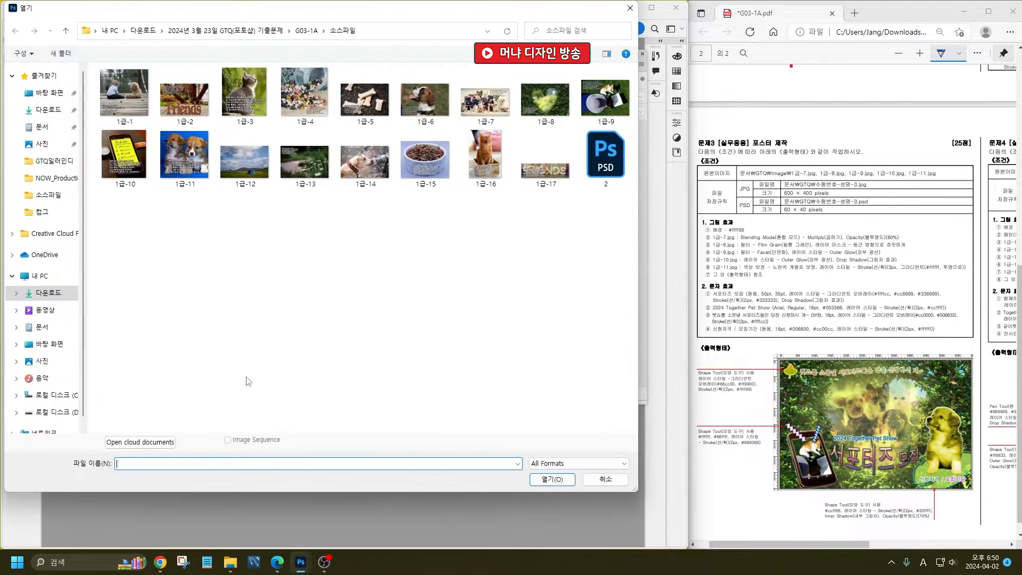
double_click(474, 109)
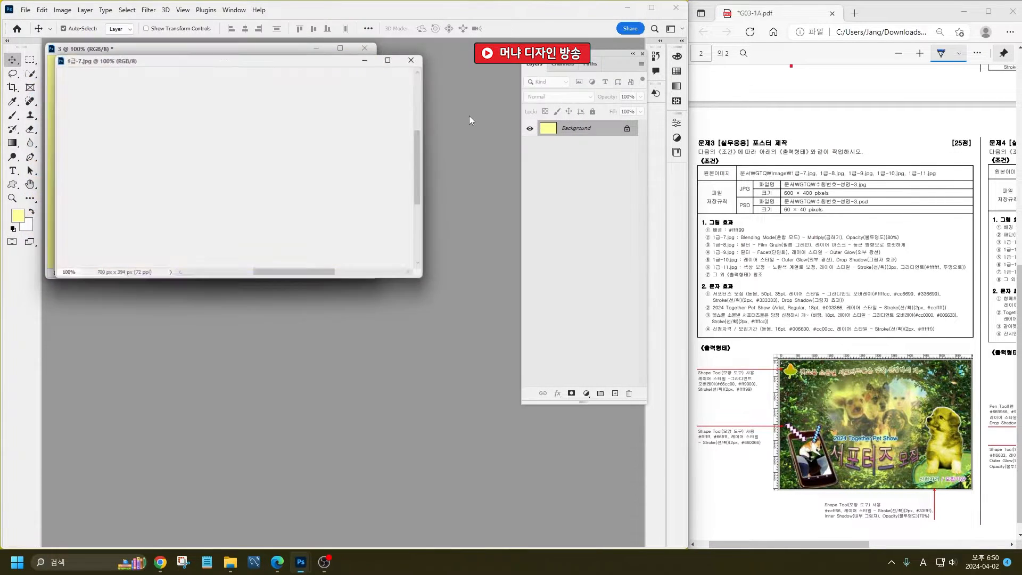
drag(145, 62, 214, 278)
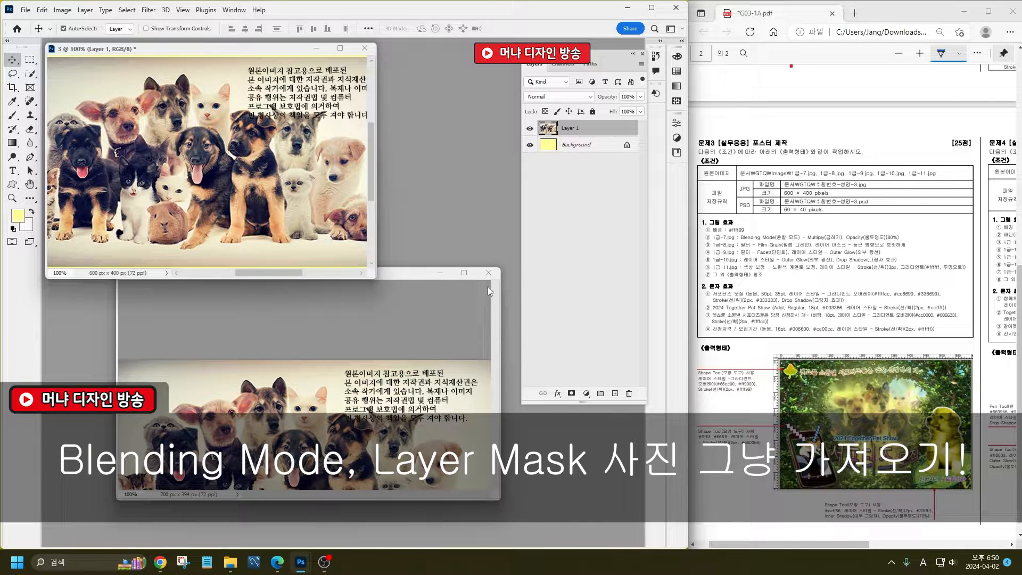
click(487, 287)
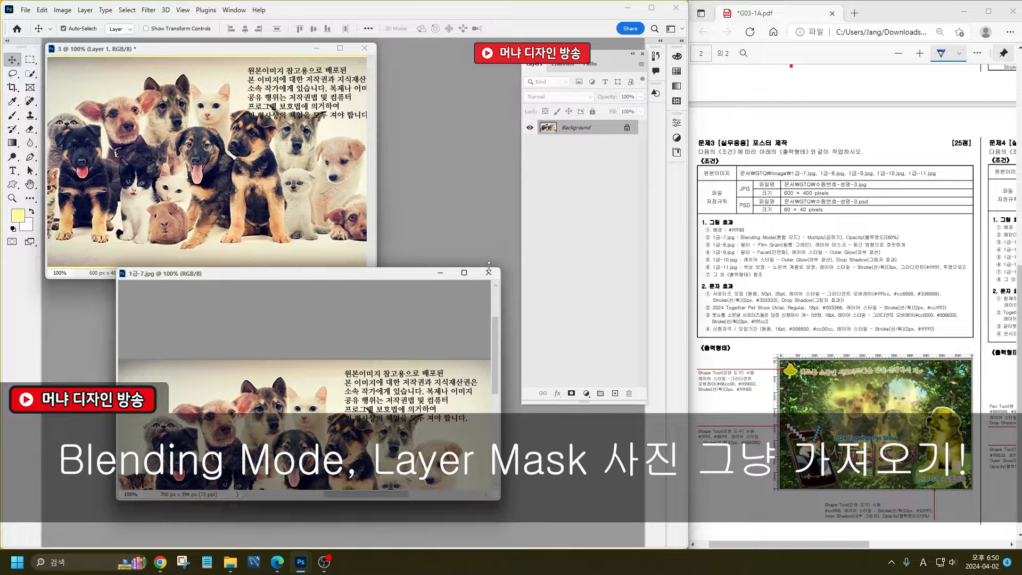
click(489, 272)
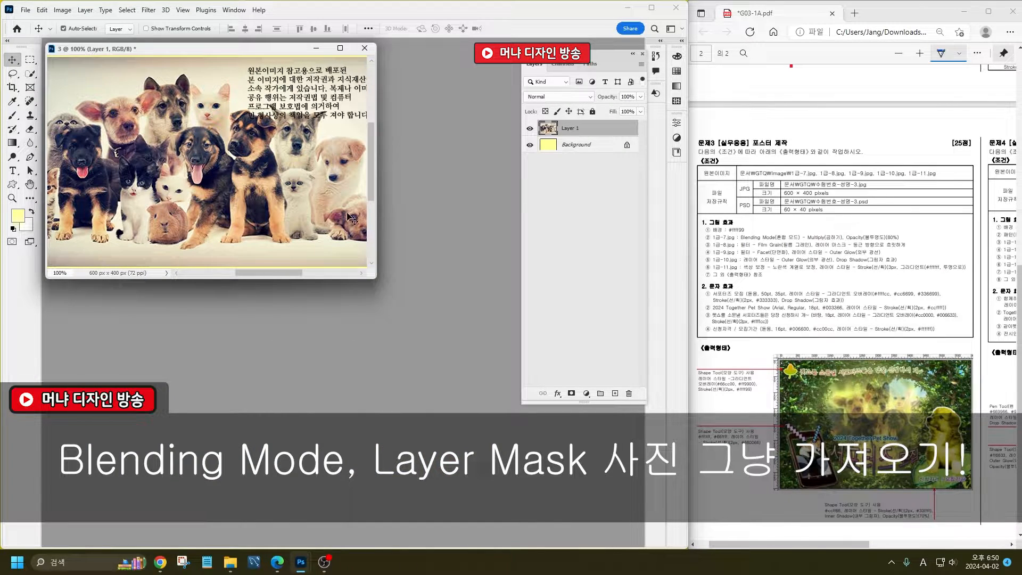
- Set the animal photo layer's blending mode to Multiply and its Fill to 80%
click(579, 98)
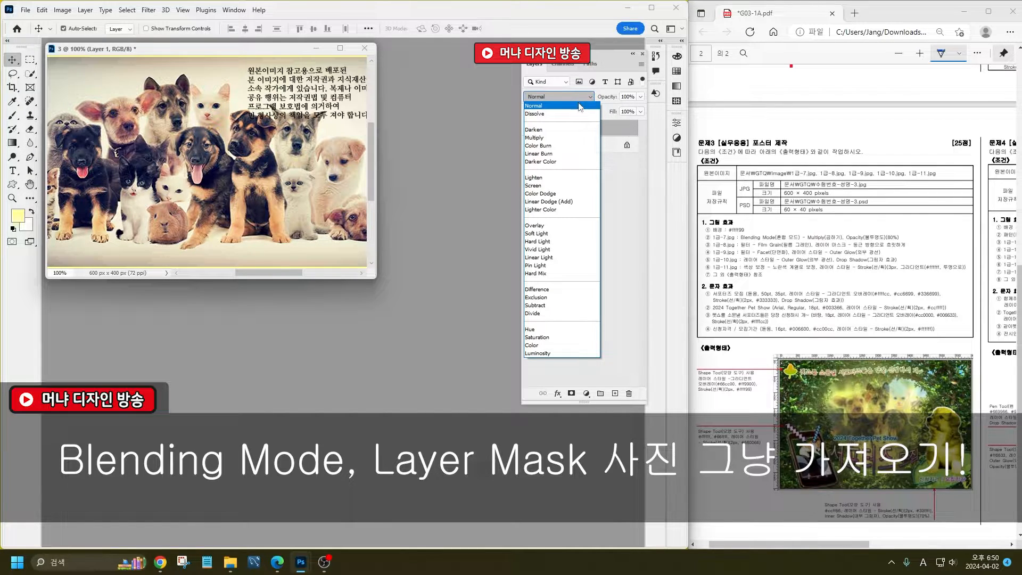
click(571, 140)
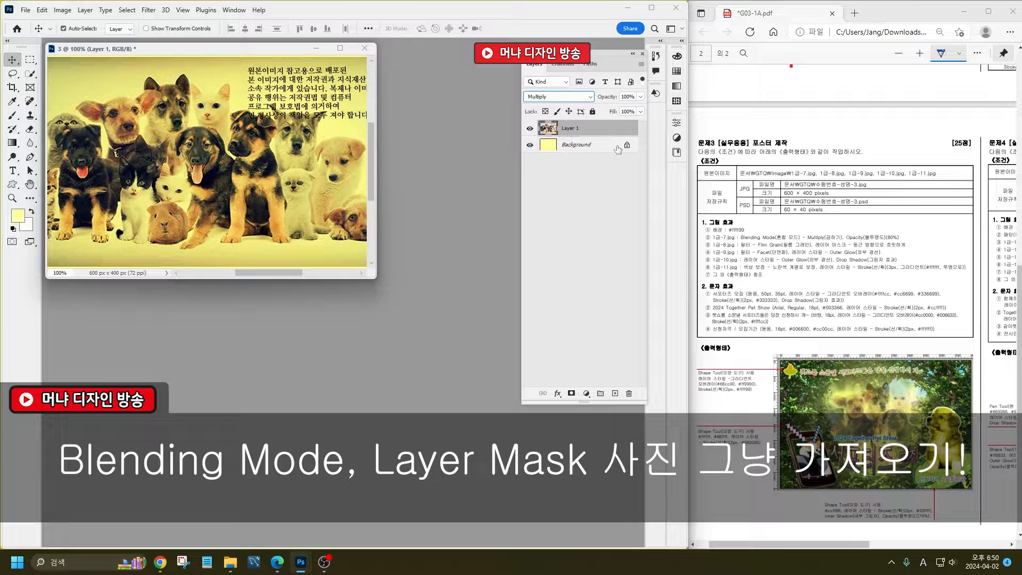
click(628, 111)
text(80)
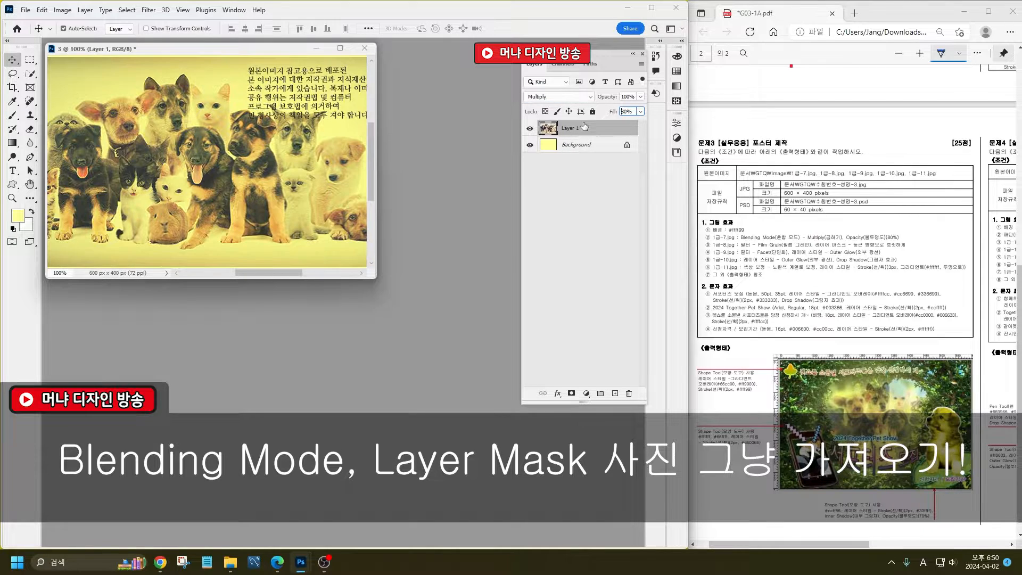
key(Return)
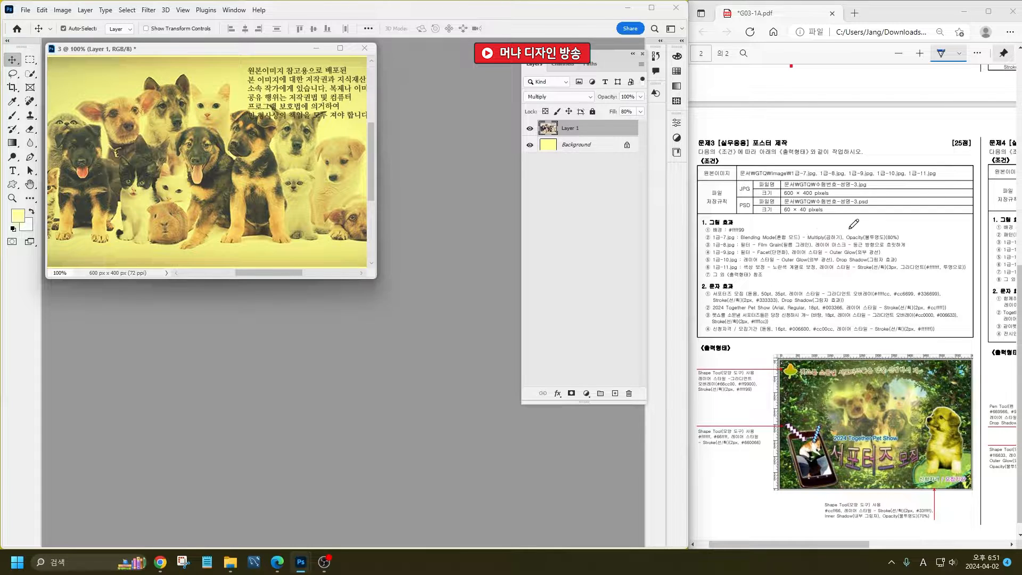
- Underline the layer mask (레이어 마스크) and Blending Mode conditions of question 3 in the exam PDF
drag(815, 246, 846, 246)
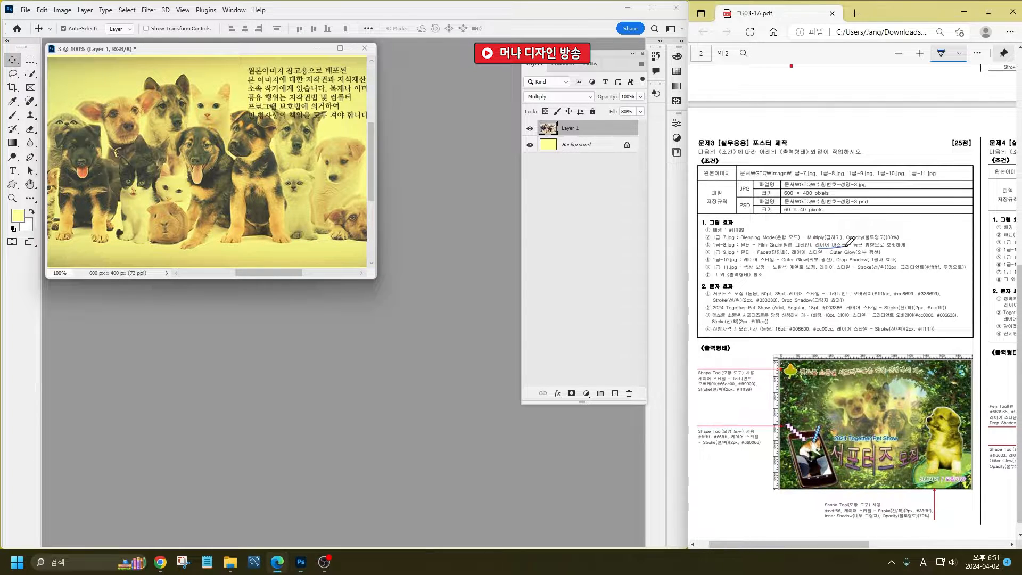
drag(757, 240, 791, 243)
- Open 1급-8.jpg in Photoshop and place its window clear of the poster document
double_click(430, 390)
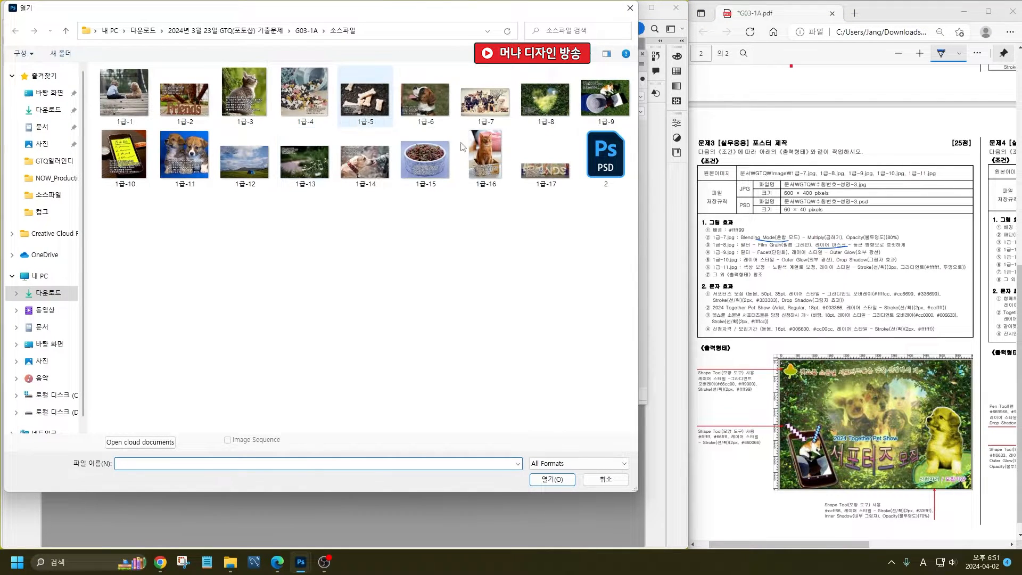
double_click(545, 99)
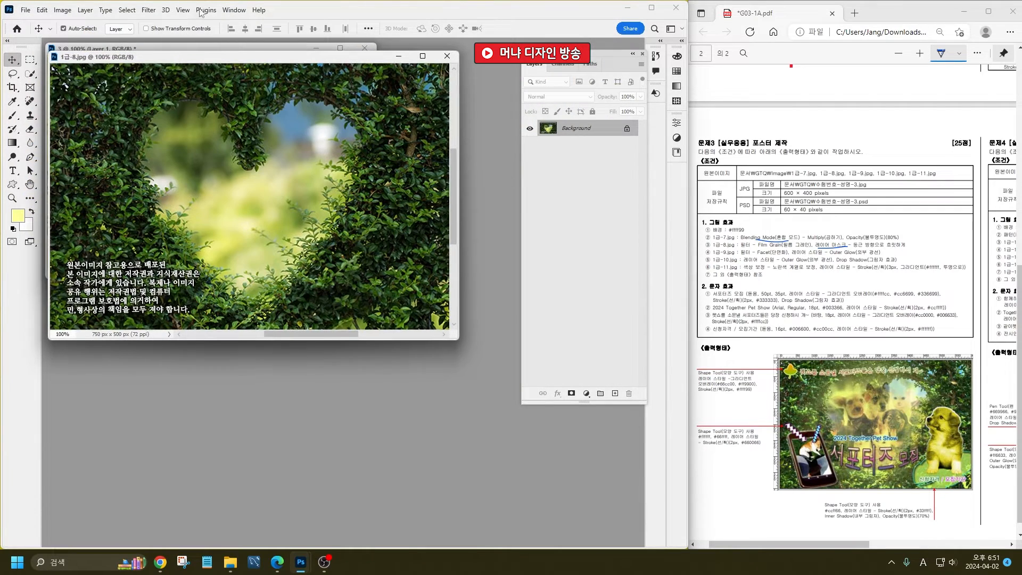
drag(225, 56, 287, 213)
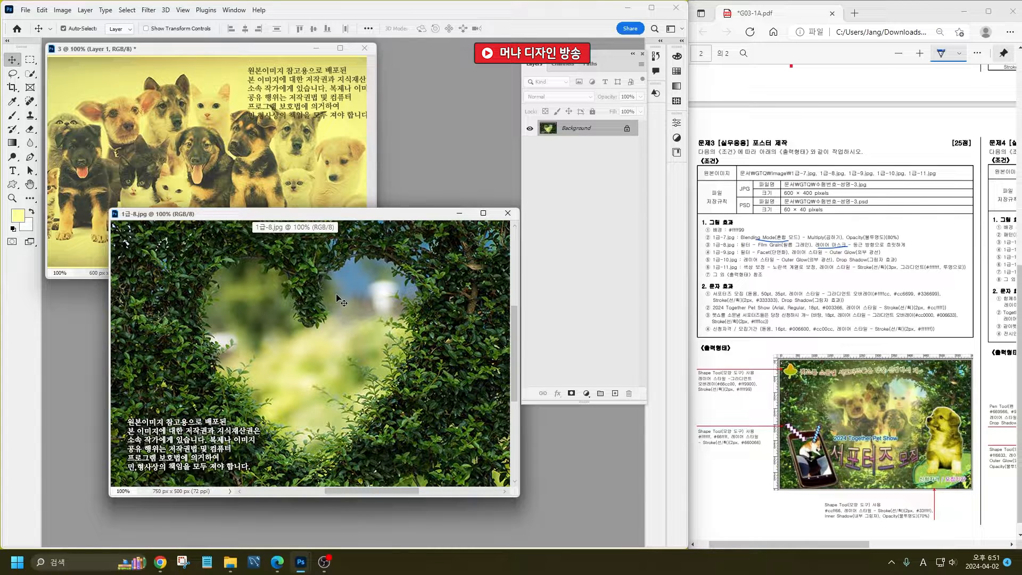
- Apply the Film Grain filter with Grain 4, Highlight Area 0 and Intensity 10 to 1급-8.jpg, and copy the image into document 3
click(148, 9)
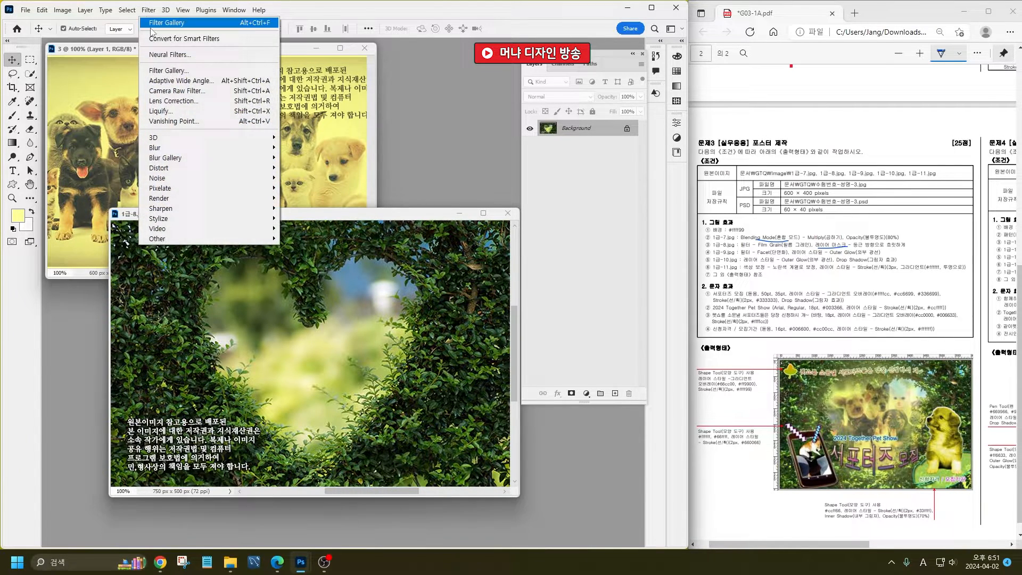
click(242, 70)
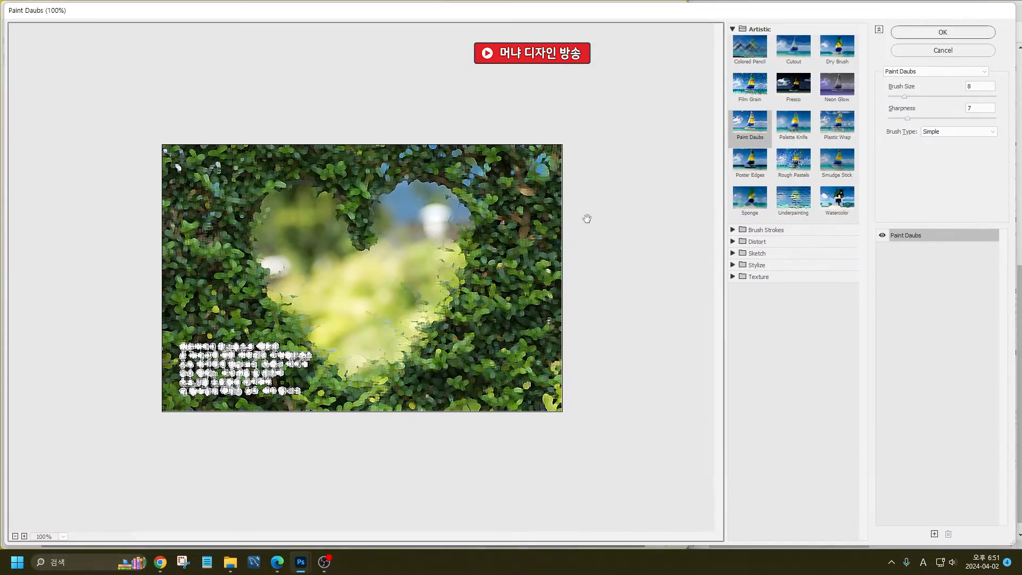
click(950, 71)
scroll(945, 131, up, 5)
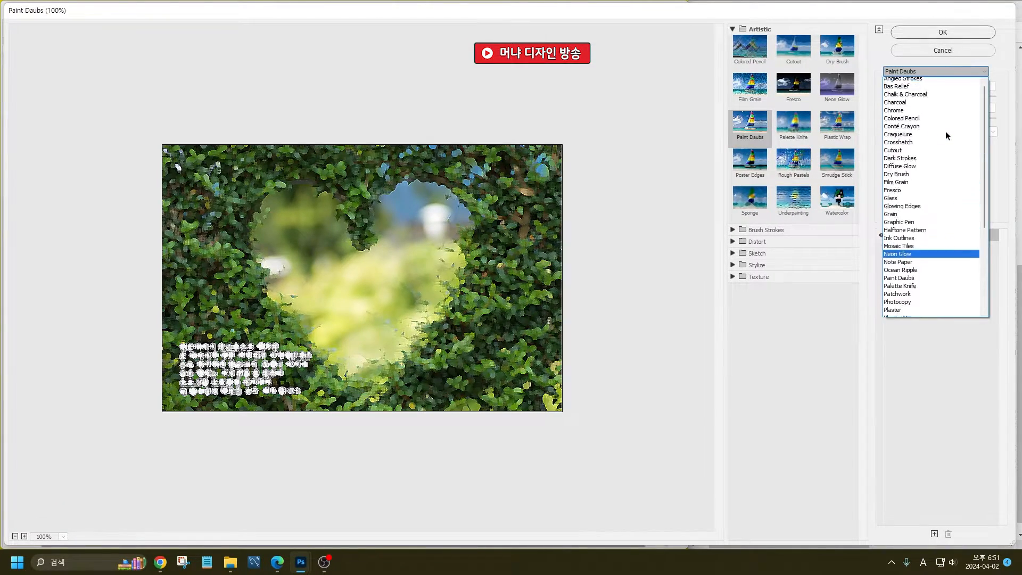
click(916, 193)
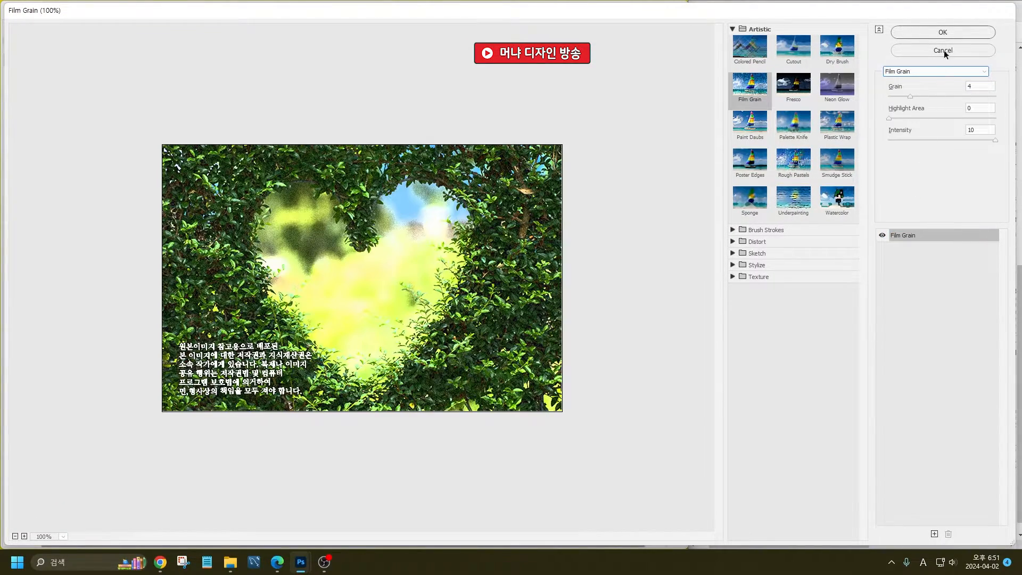
click(942, 32)
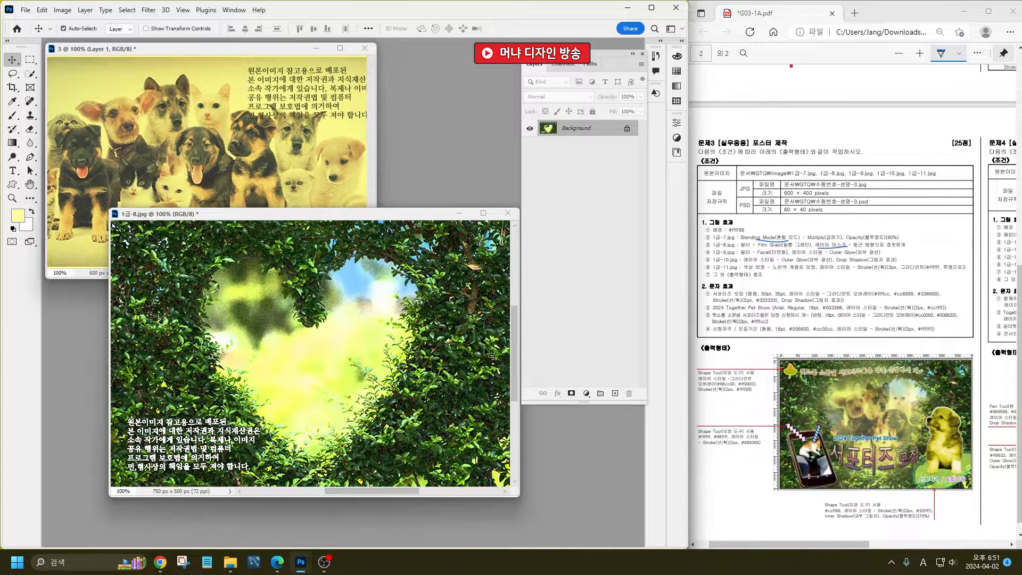
drag(371, 274, 235, 159)
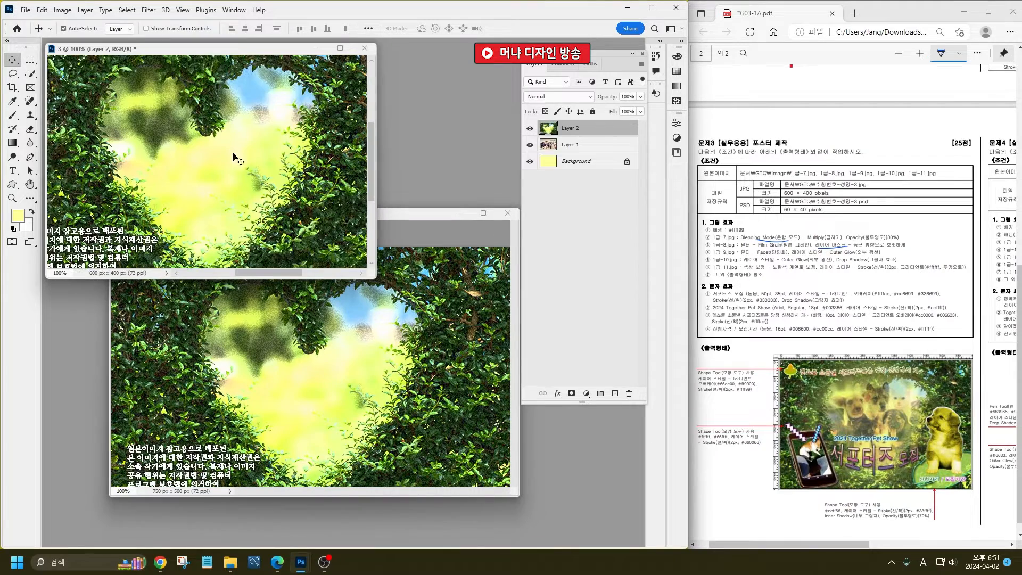
- Close 1급-8.jpg without saving and enlarge the poster document's window so the whole canvas is in view
click(510, 213)
click(315, 211)
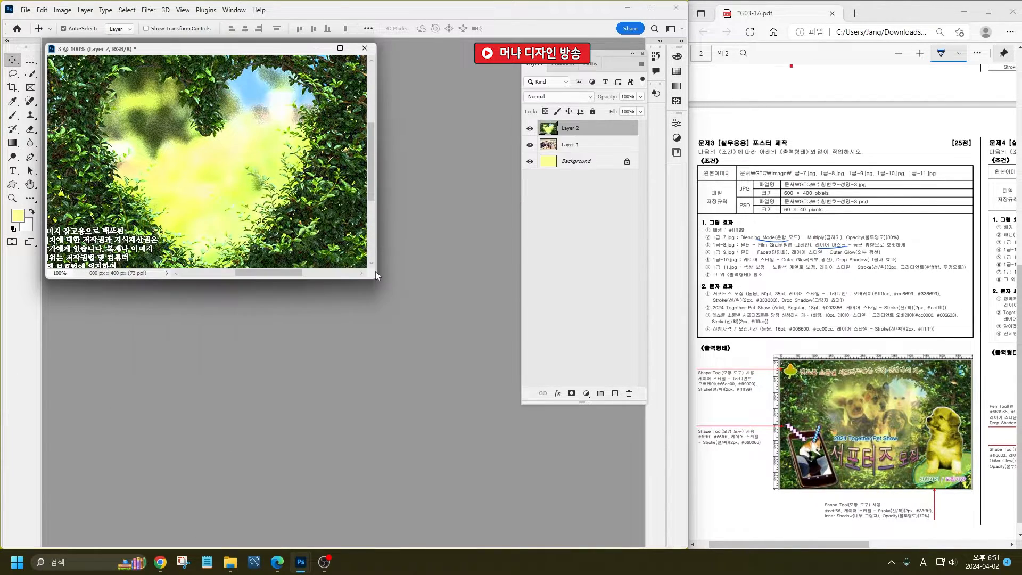
drag(376, 278, 558, 426)
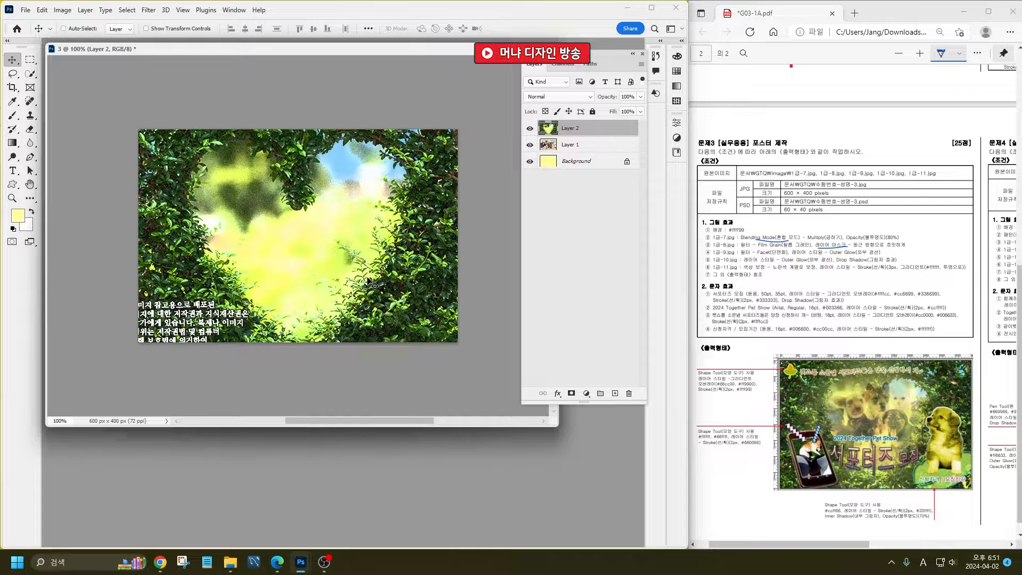
- Scale down the pasted leafy heart photo layer so that it just covers the poster canvas
key(ctrl+t)
drag(296, 108, 298, 125)
key(Return)
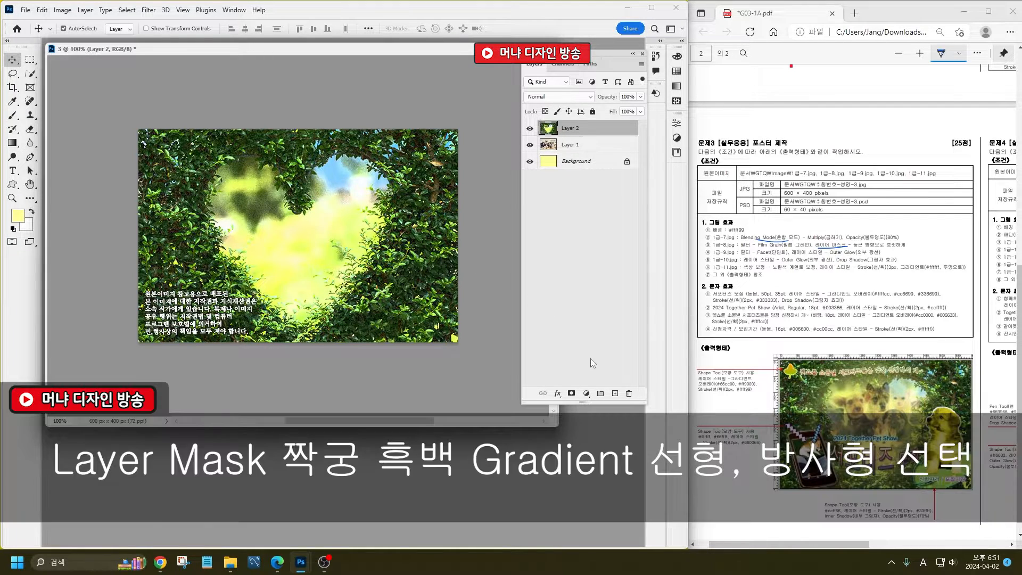
- Add a layer mask to the leafy photo layer and draw a white-to-black radial gradient from the centre to the canvas's upper edge
click(571, 393)
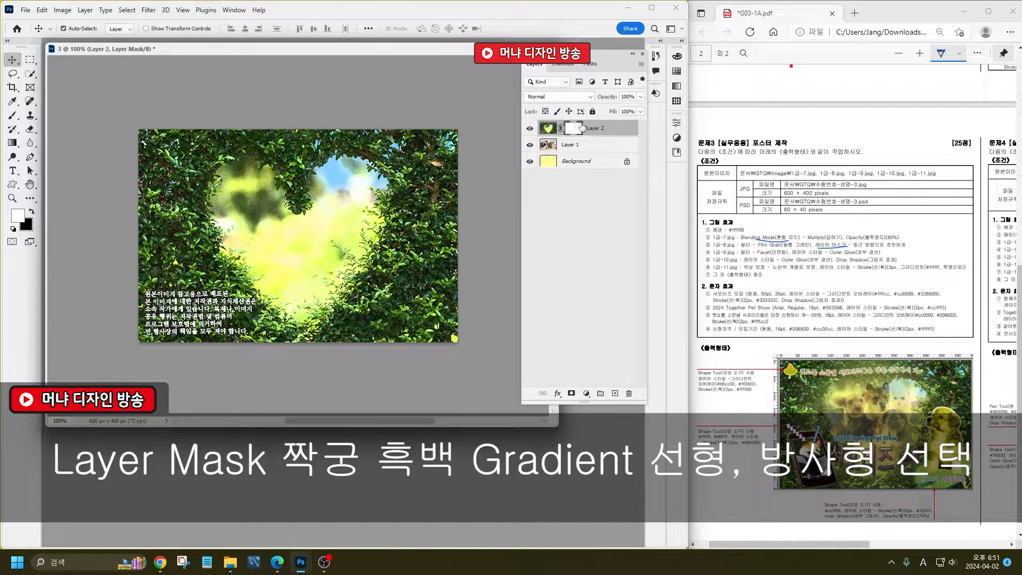
click(16, 147)
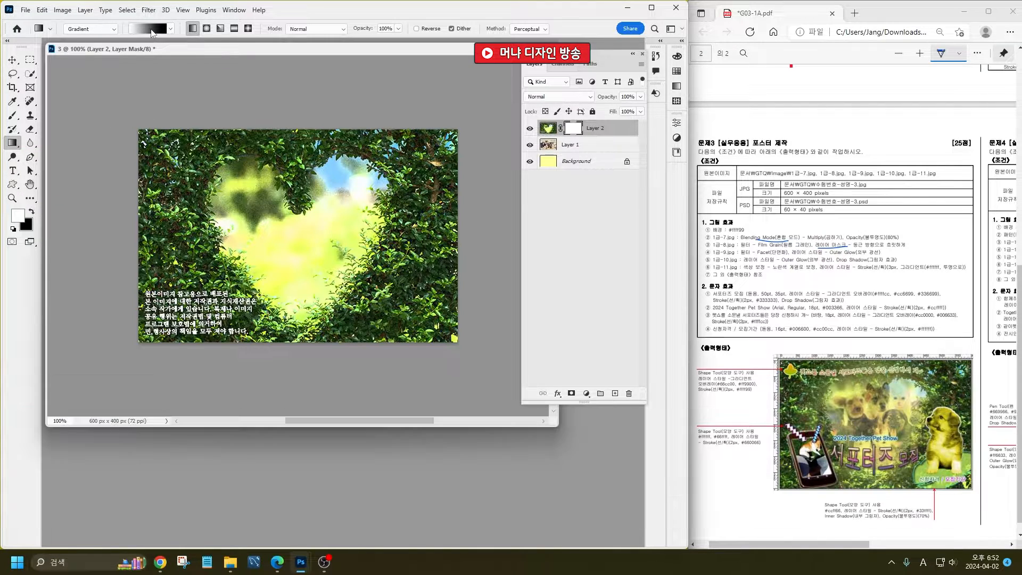
click(206, 29)
drag(292, 239, 289, 136)
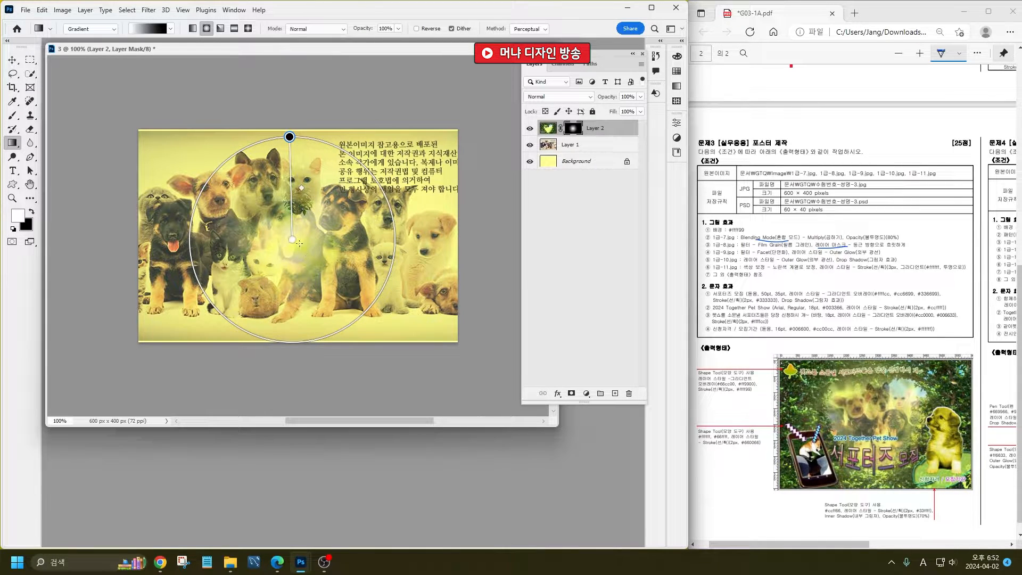
drag(297, 248, 319, 146)
drag(322, 152, 322, 152)
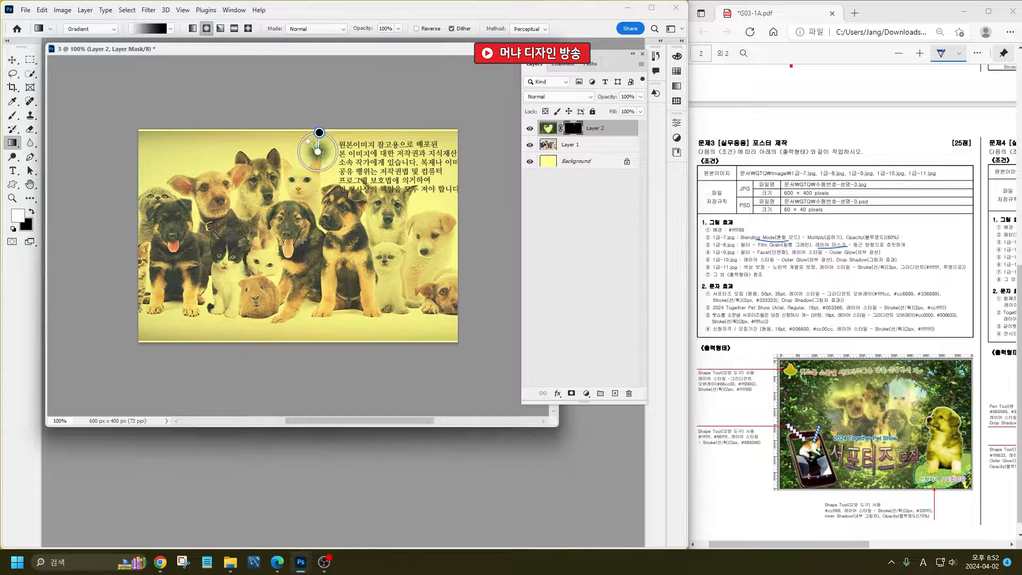
drag(303, 241, 303, 136)
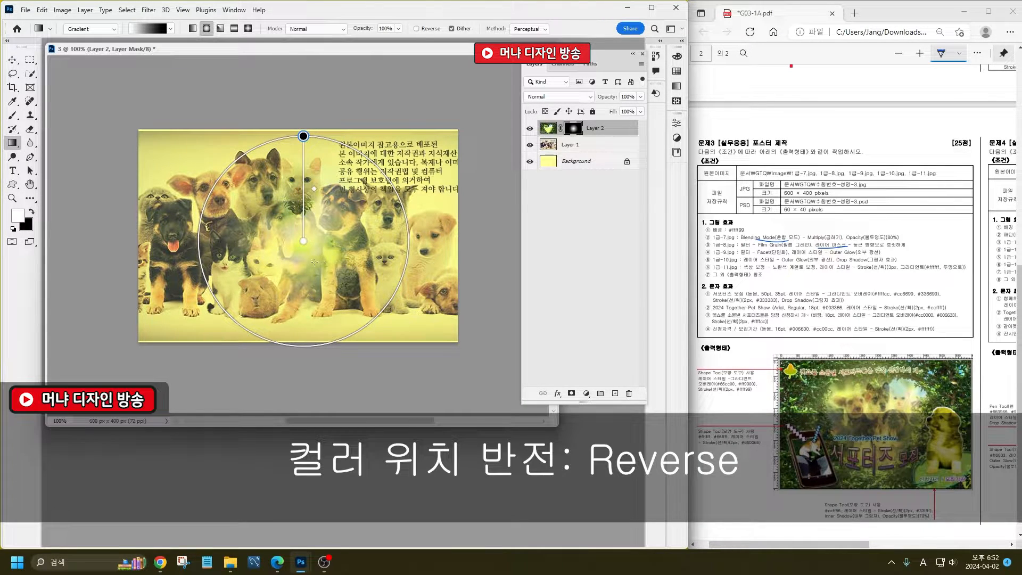
- Reverse the mask gradient and extend its radius slightly beyond the canvas's upper edge
click(419, 31)
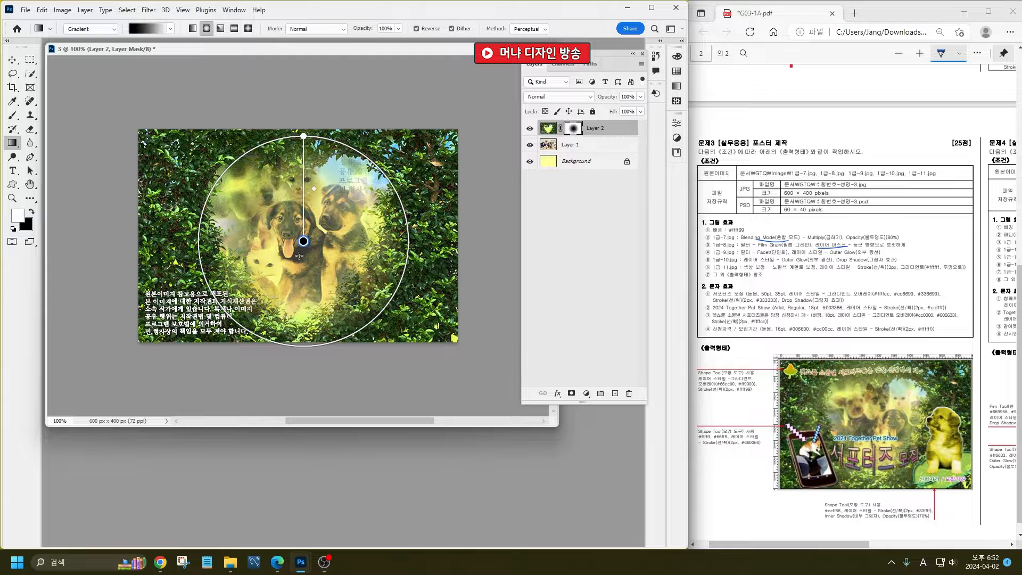
drag(304, 136, 303, 116)
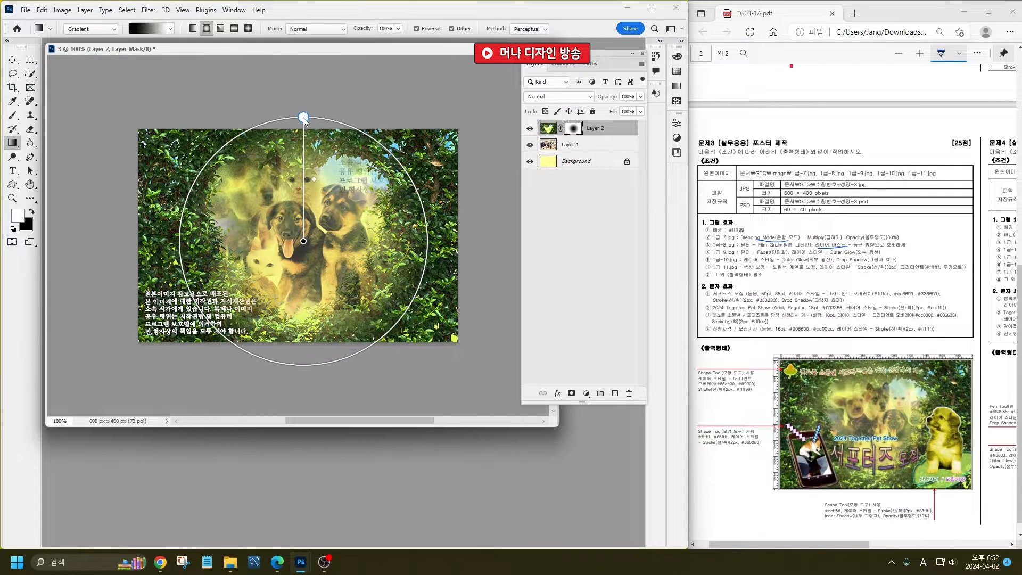
click(19, 60)
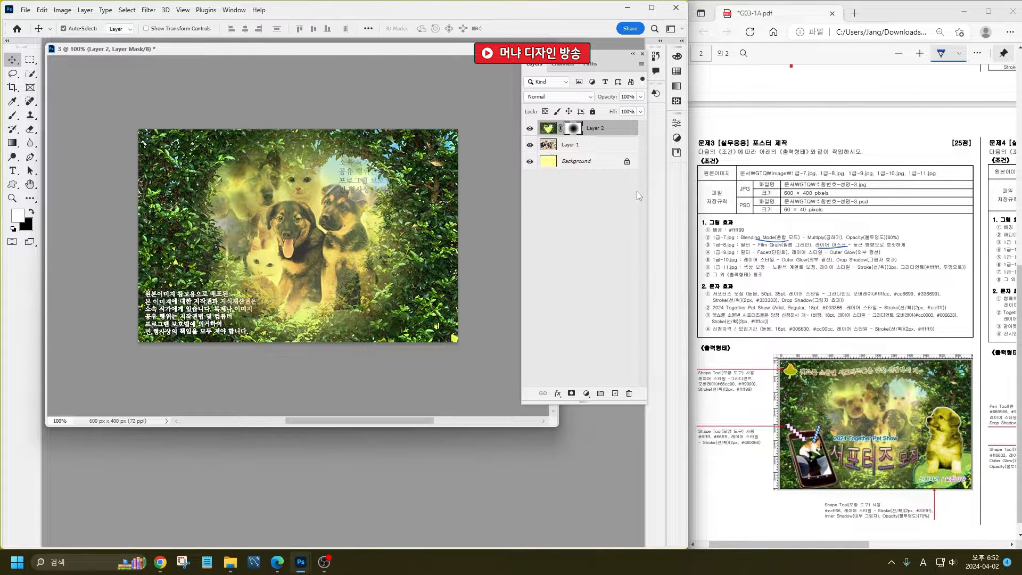
- Move the animal photo layer right to about X 368 px, and nudge it slightly down and left
click(601, 142)
key(ctrl+t)
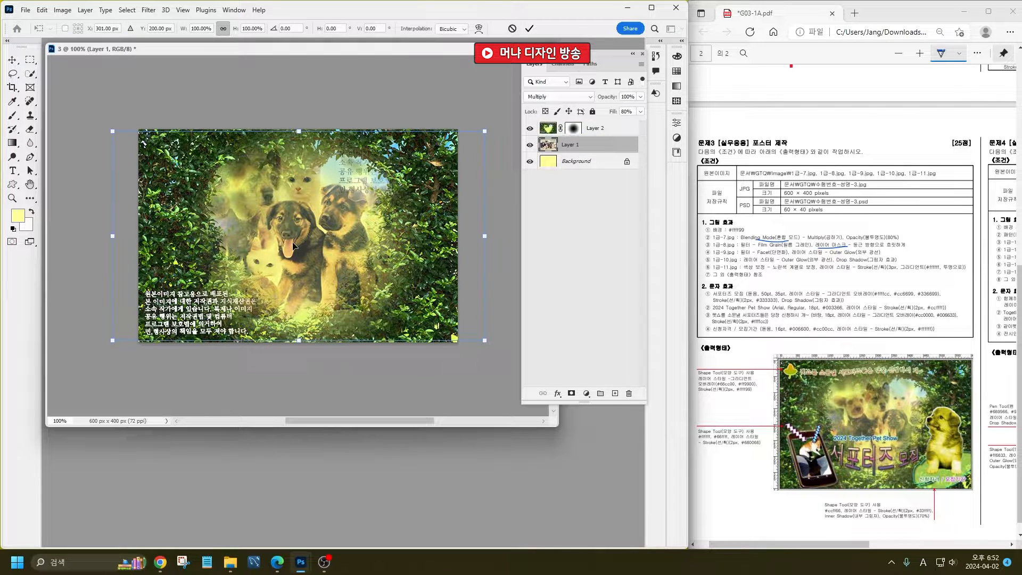
drag(293, 246, 328, 245)
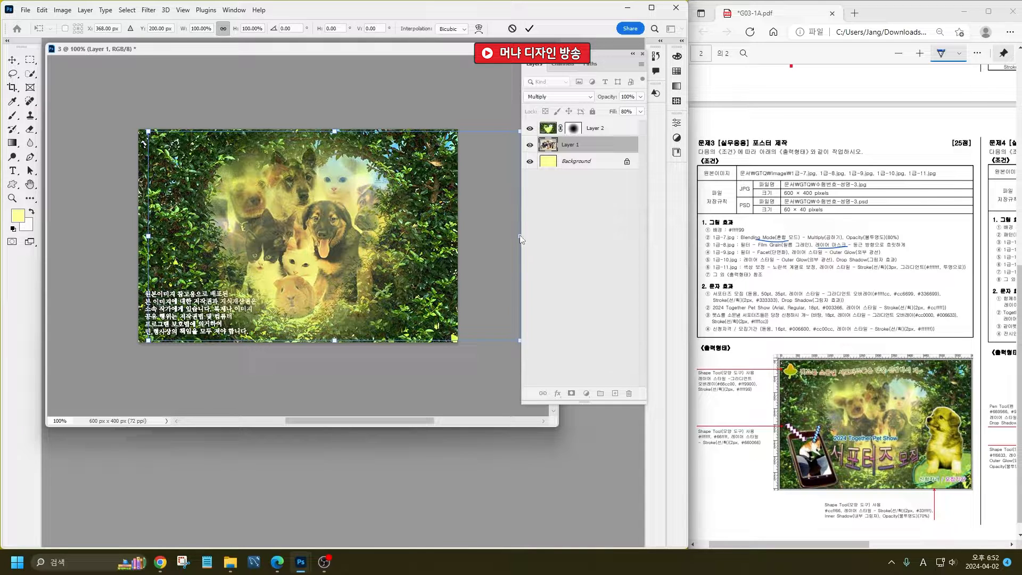
key(Return)
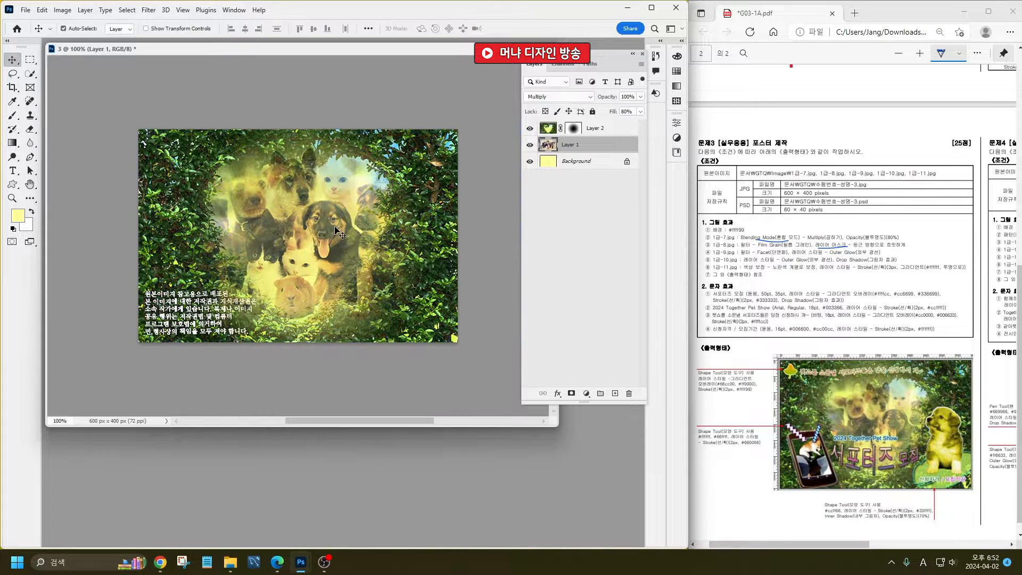
drag(315, 219, 312, 222)
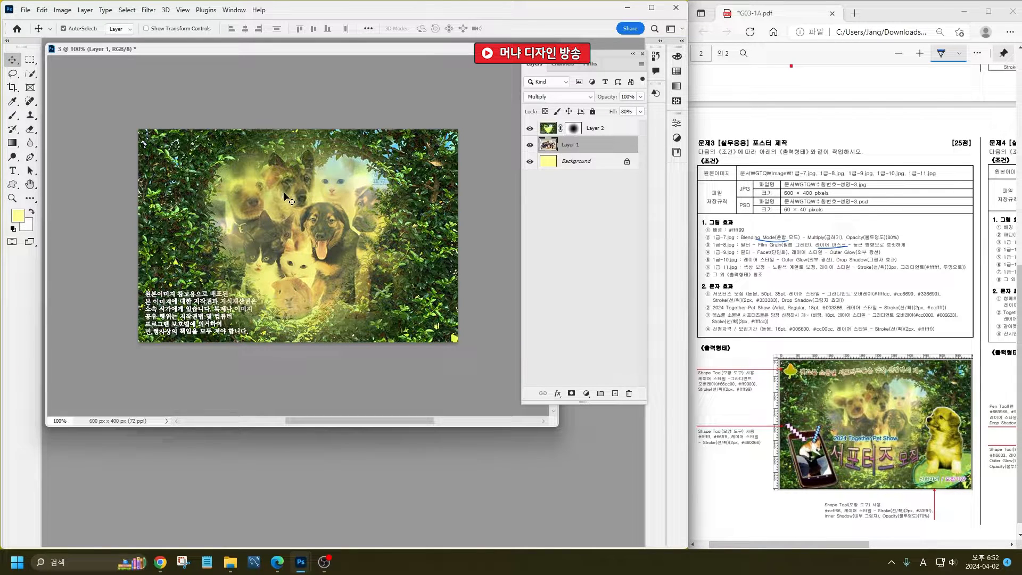
- Scale the leafy photo layer down a little more, keeping the canvas covered
click(580, 128)
key(ctrl+t)
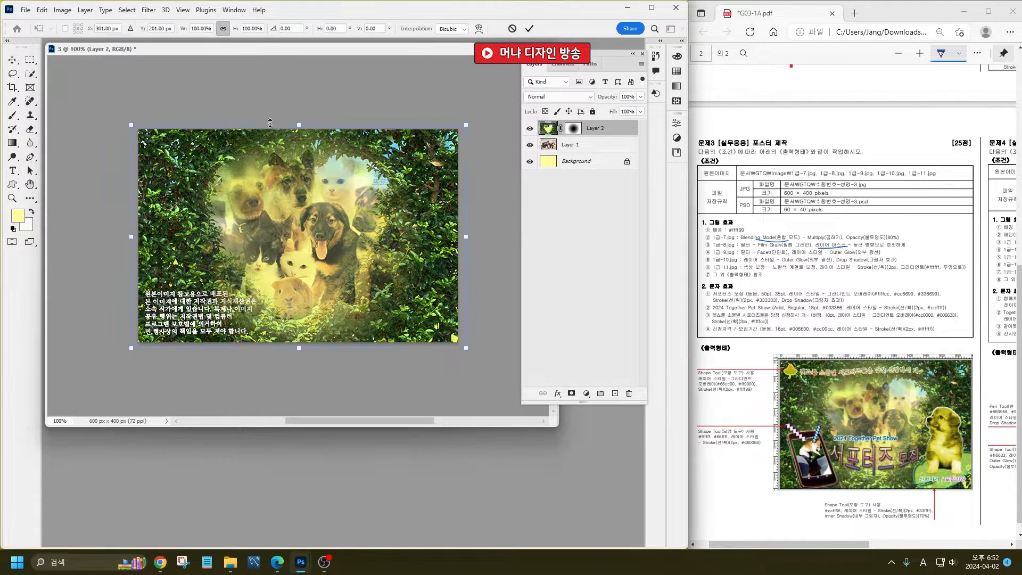
drag(299, 125, 336, 139)
key(Return)
- Scale the animal photo layer to 93.4% around its centre
click(572, 146)
key(ctrl+t)
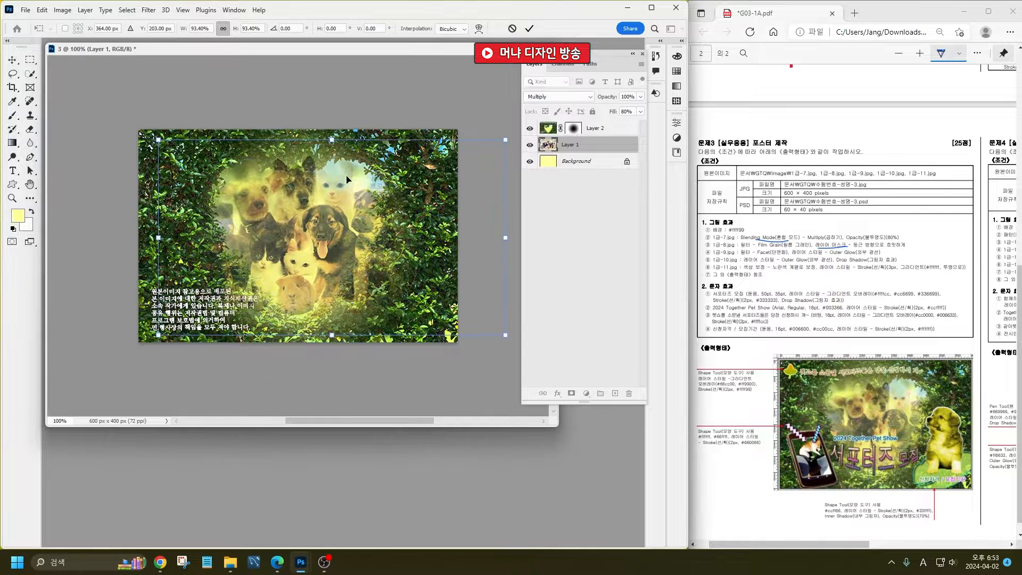
key(Return)
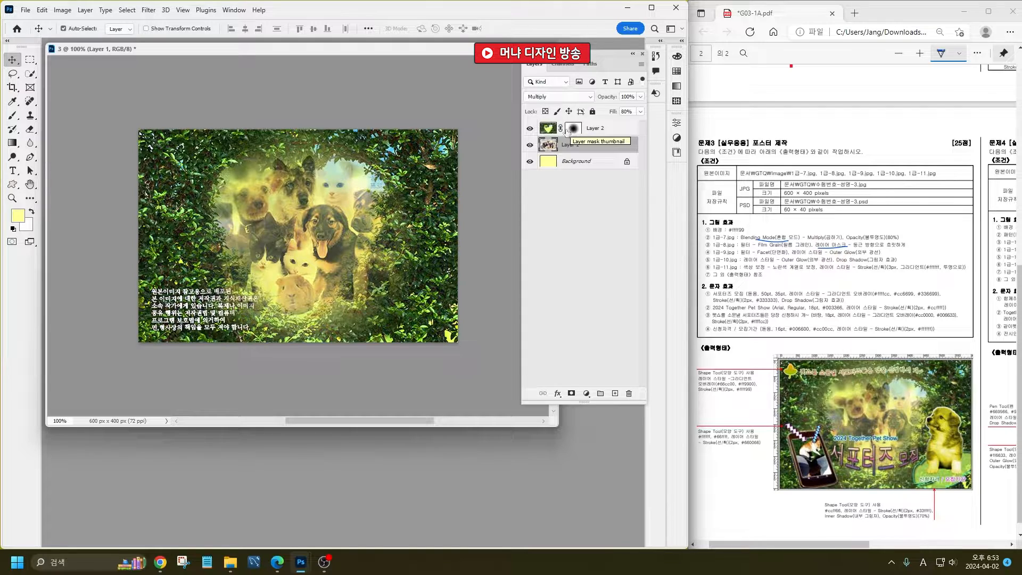
- Open 1급-9.jpg and place its window below the poster artwork
double_click(362, 461)
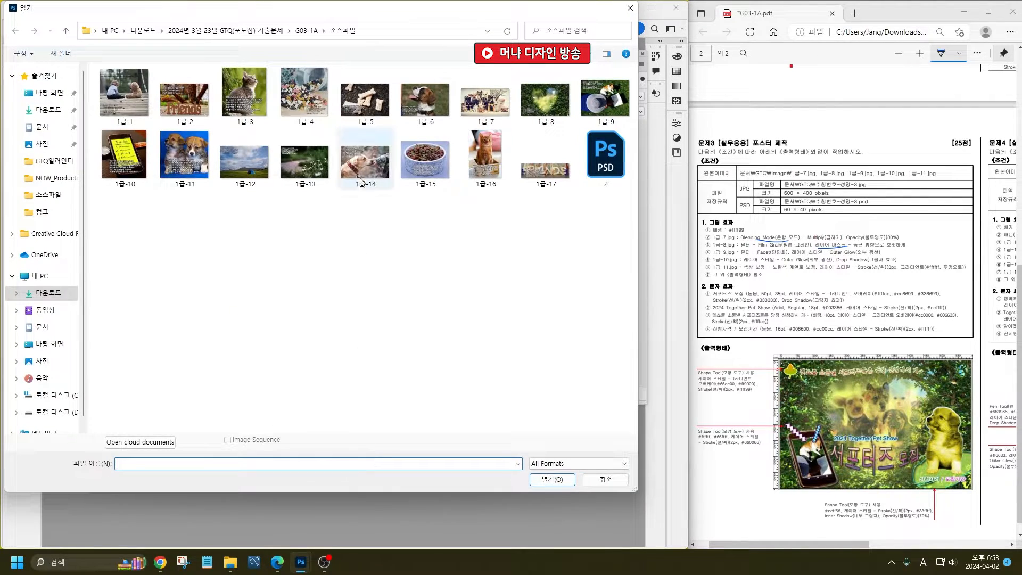
double_click(605, 98)
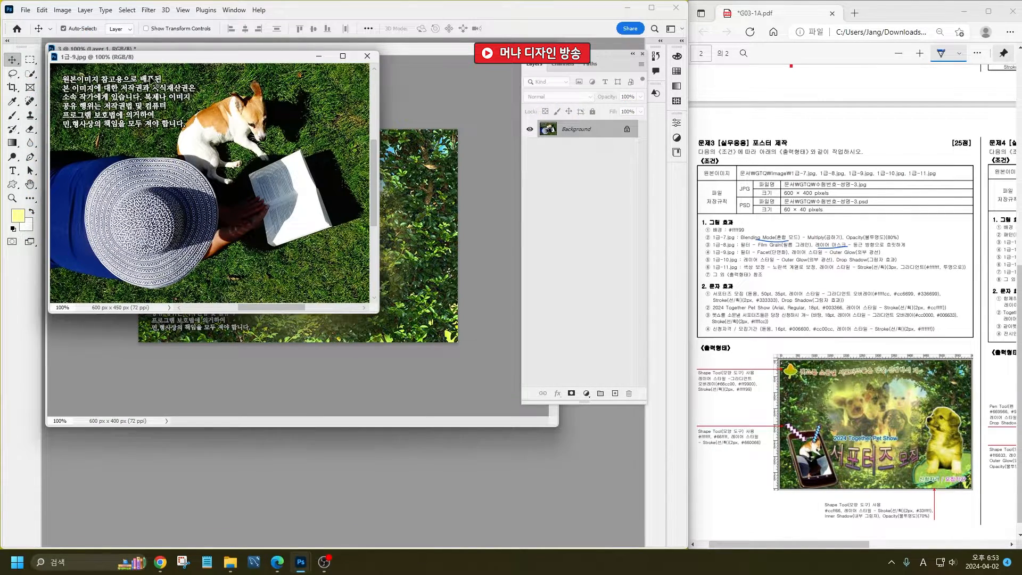
drag(196, 57, 326, 283)
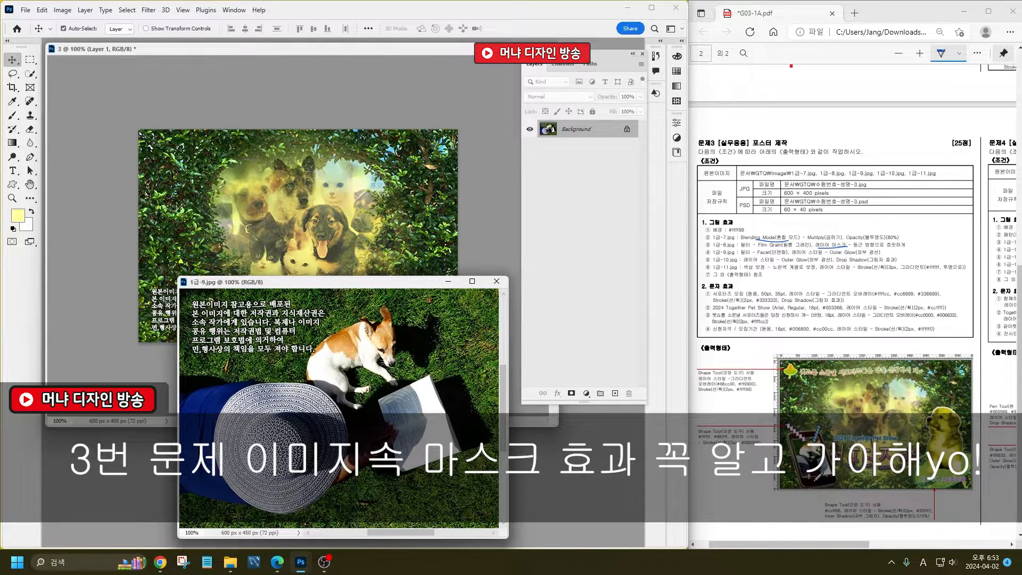
- In the exam PDF, handwrite a note about masking beside the phone image of question 3's sample output
mouse_move(814, 481)
mouse_down()
mouse_move(739, 484)
mouse_move(756, 489)
mouse_move(709, 476)
mouse_move(711, 485)
mouse_move(719, 475)
mouse_move(740, 483)
mouse_move(722, 520)
mouse_up()
mouse_move(741, 493)
mouse_down()
mouse_move(756, 509)
mouse_move(743, 516)
mouse_up()
mouse_move(739, 515)
mouse_down()
mouse_move(740, 526)
mouse_move(771, 514)
mouse_up()
mouse_move(775, 502)
mouse_down()
mouse_move(776, 517)
mouse_move(796, 501)
mouse_move(800, 509)
mouse_up()
drag(806, 497, 809, 507)
drag(802, 504, 818, 509)
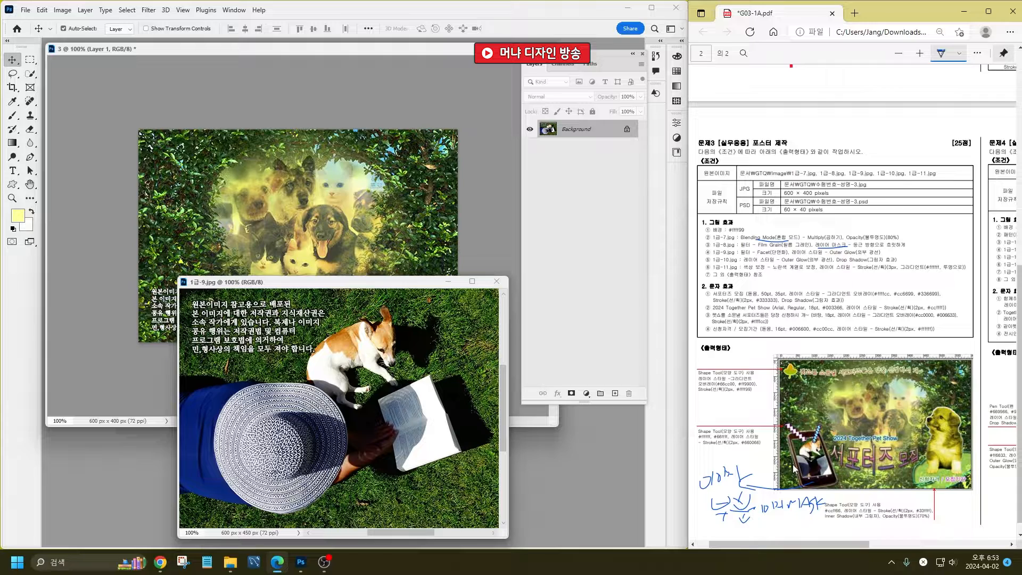
- Open 1급-10.jpg in Photoshop, select only the phone with Quick Selection by subtracting the surrounding background, and copy it
double_click(122, 457)
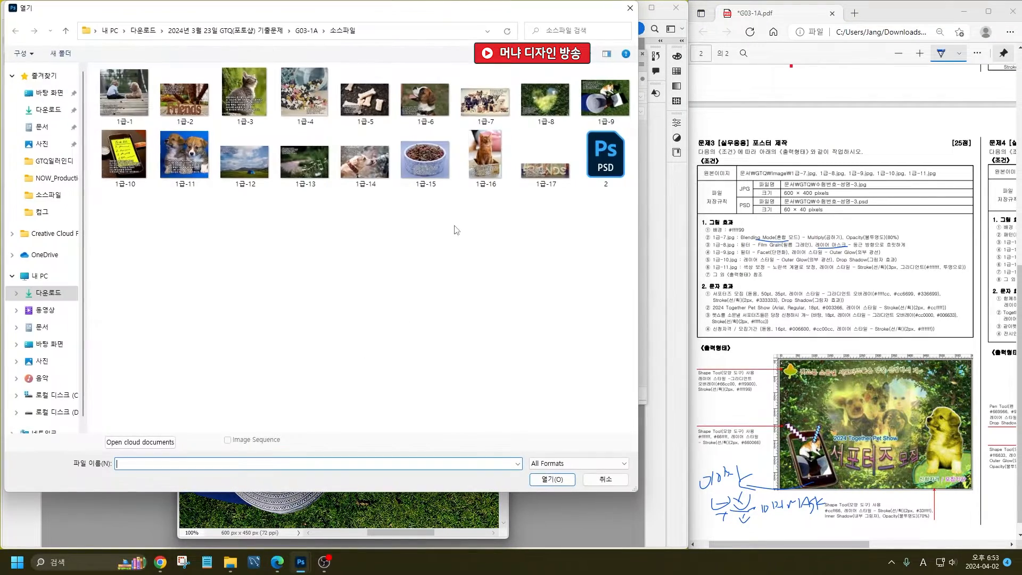
double_click(138, 155)
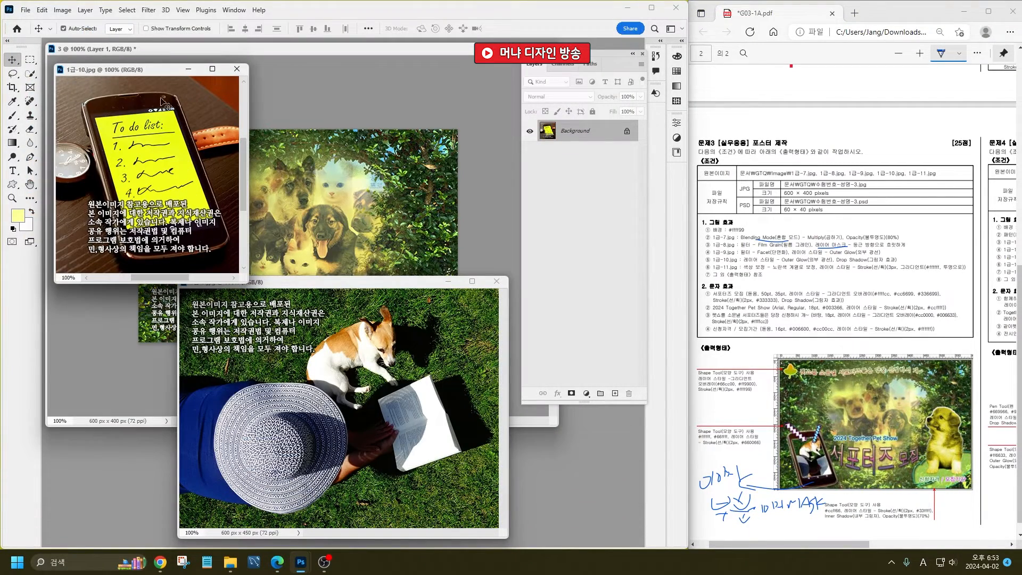
click(30, 74)
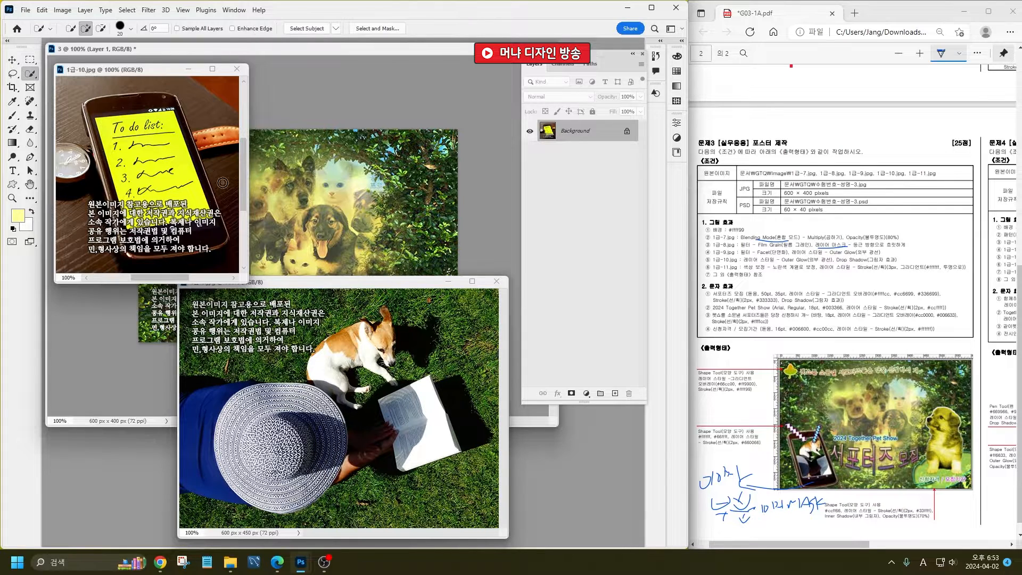
mouse_move(100, 117)
mouse_down()
mouse_move(93, 110)
mouse_move(126, 235)
mouse_move(198, 249)
mouse_move(170, 115)
mouse_up()
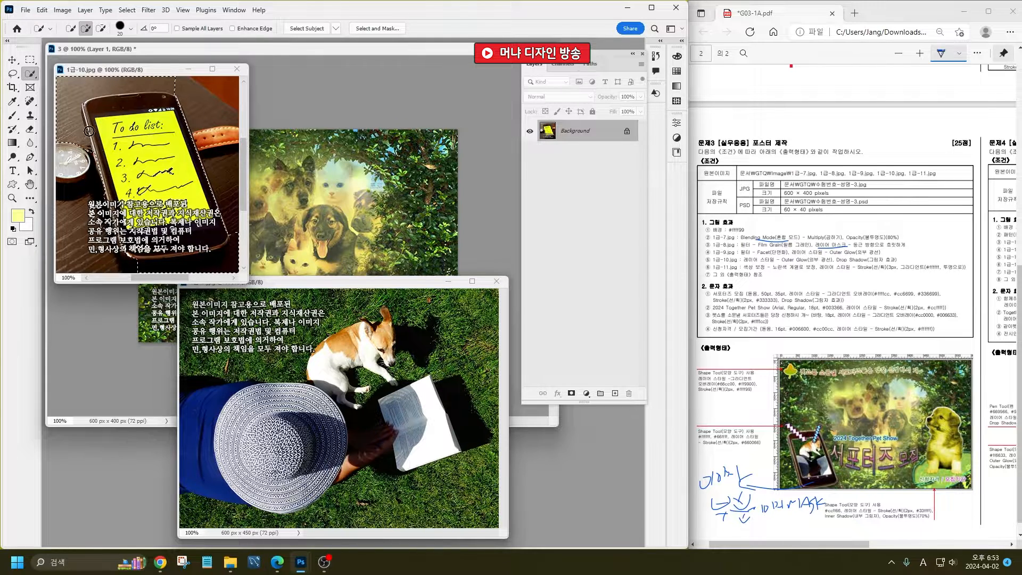
key(alt)
mouse_move(176, 79)
mouse_down()
mouse_move(105, 138)
mouse_move(80, 131)
mouse_up()
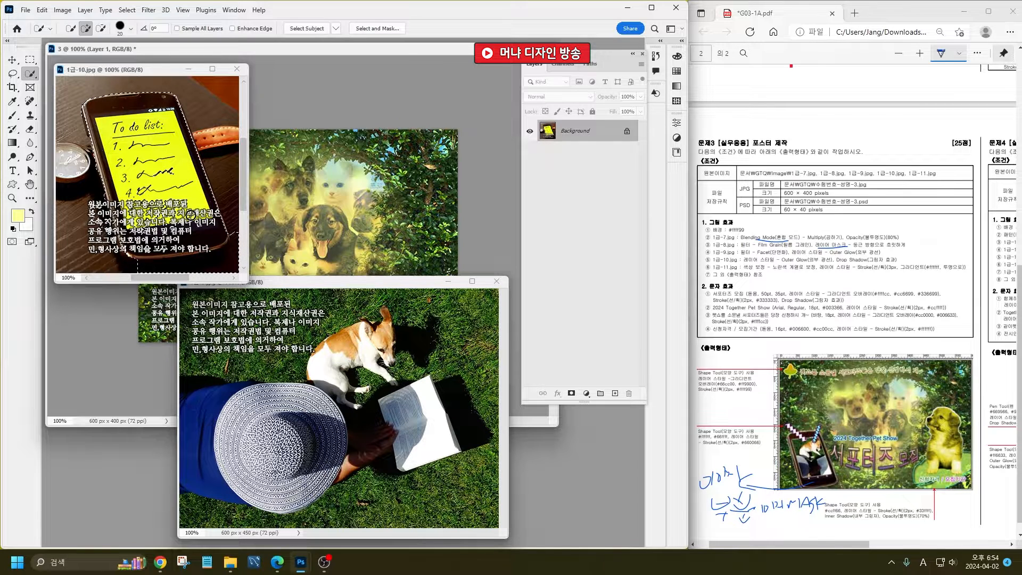
key(alt)
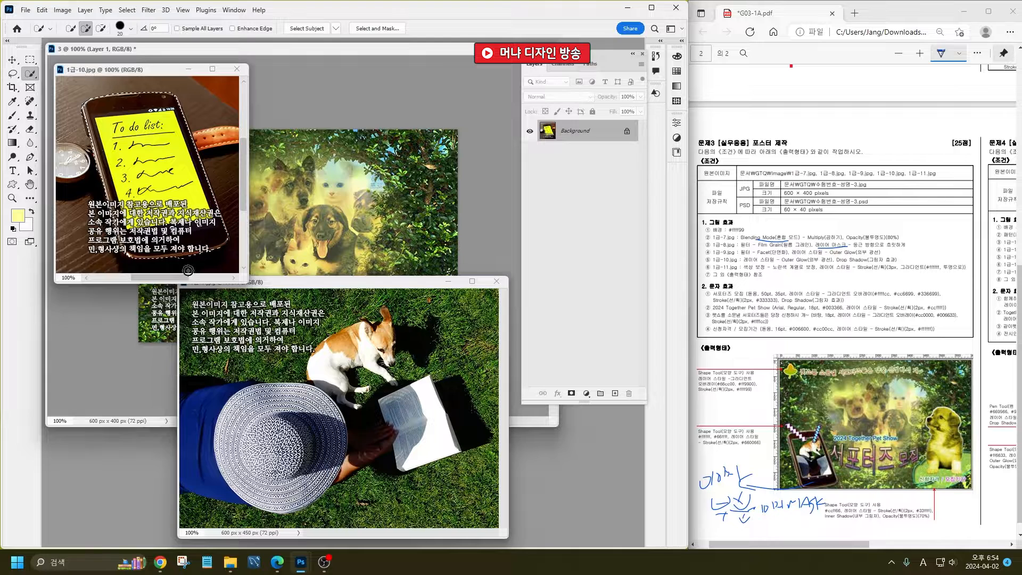
key(alt)
- Paste the phone into document 3, move its layer above the masked leafy layer, and clear any selection
click(328, 123)
key(ctrl+v)
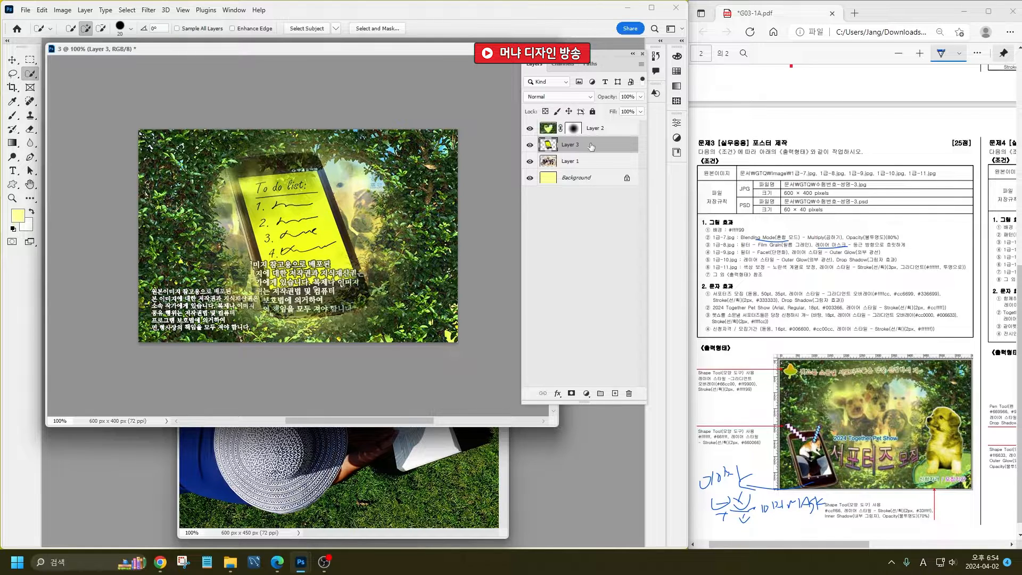
drag(591, 146, 591, 128)
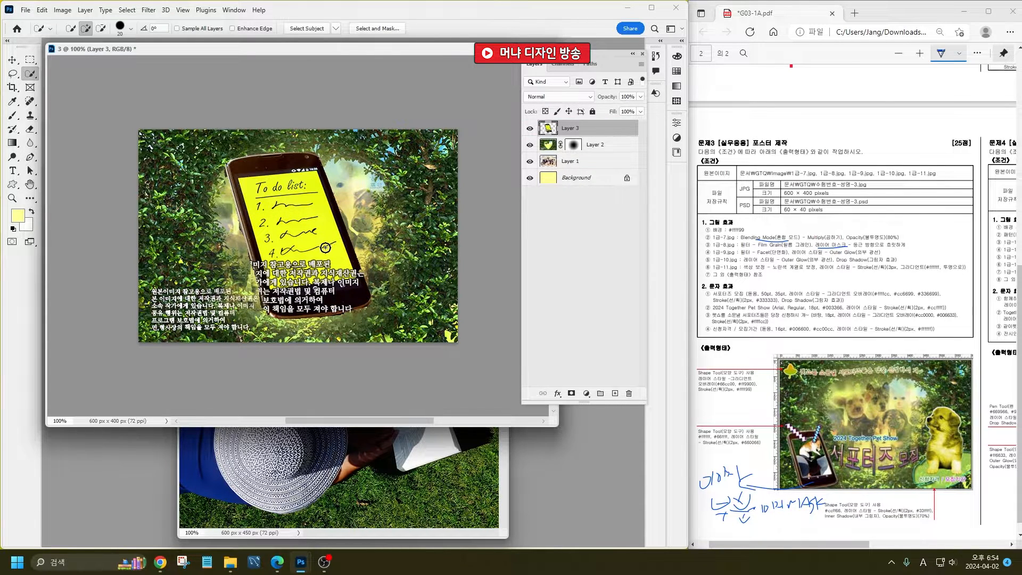
mouse_move(258, 197)
mouse_down()
mouse_move(296, 227)
mouse_move(292, 257)
mouse_move(300, 250)
mouse_move(280, 277)
mouse_up()
key(ctrl+d)
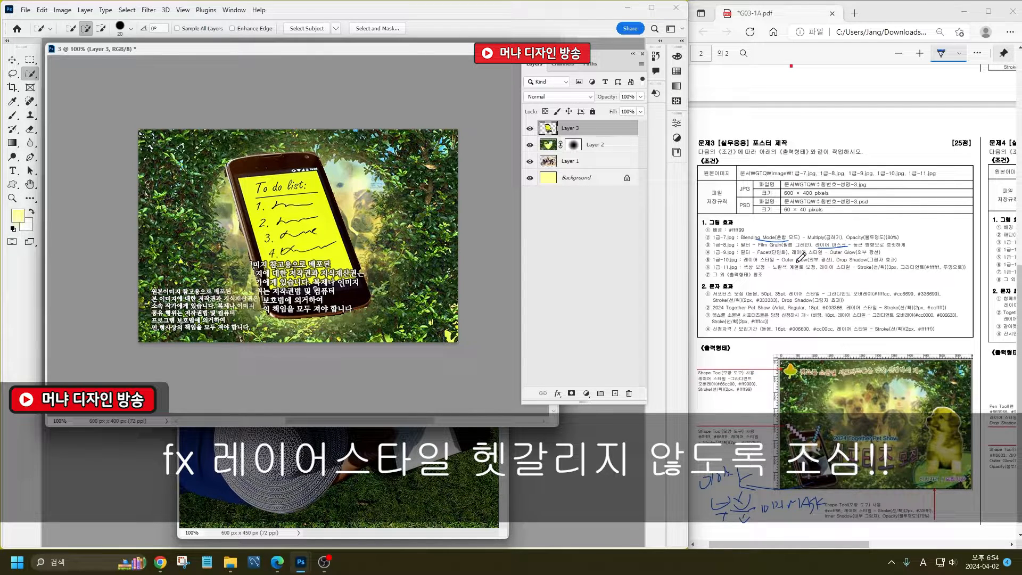
- Apply the Outer Glow and Drop Shadow layer styles to the phone layer
click(557, 393)
click(602, 497)
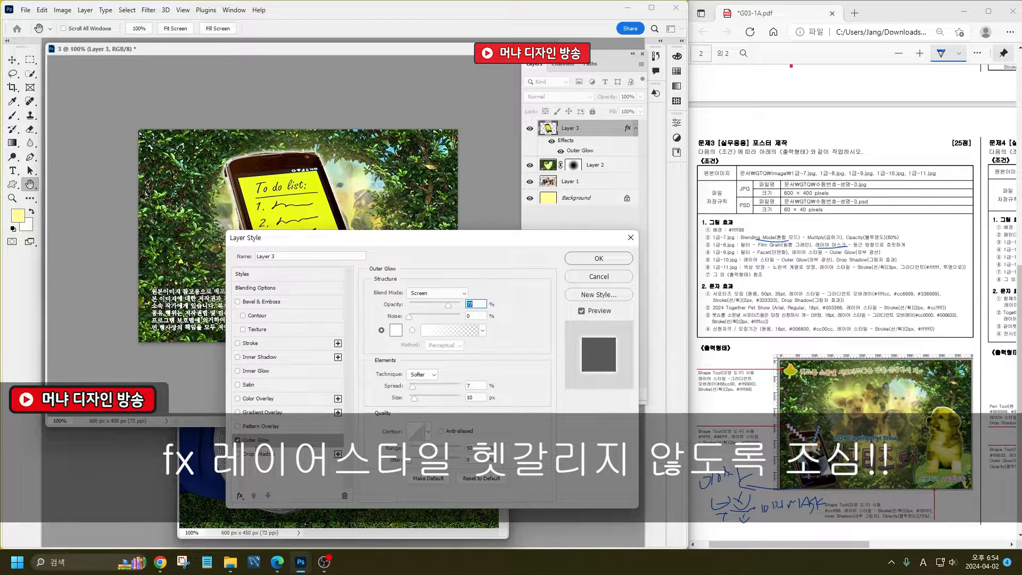
click(260, 455)
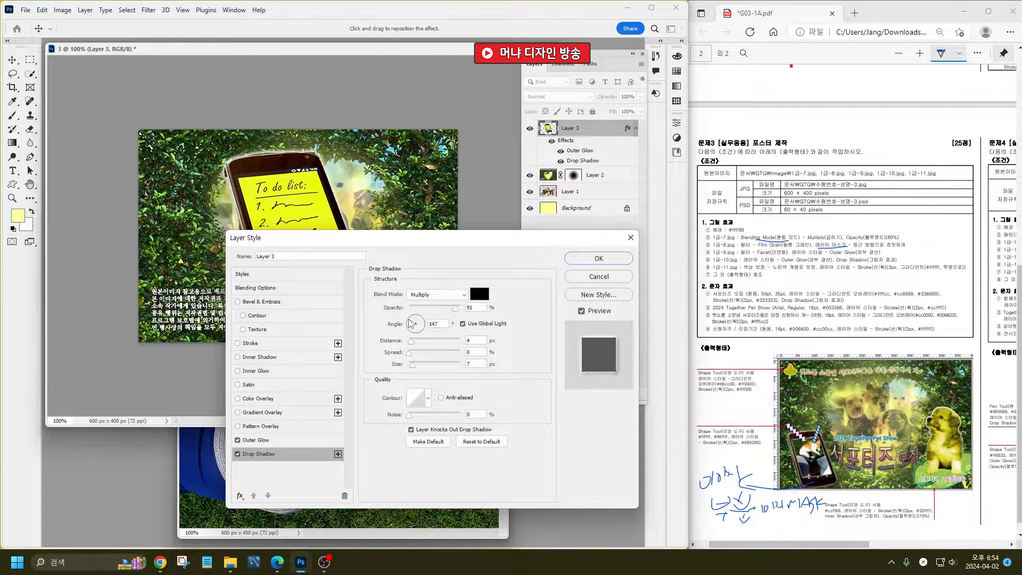
click(598, 259)
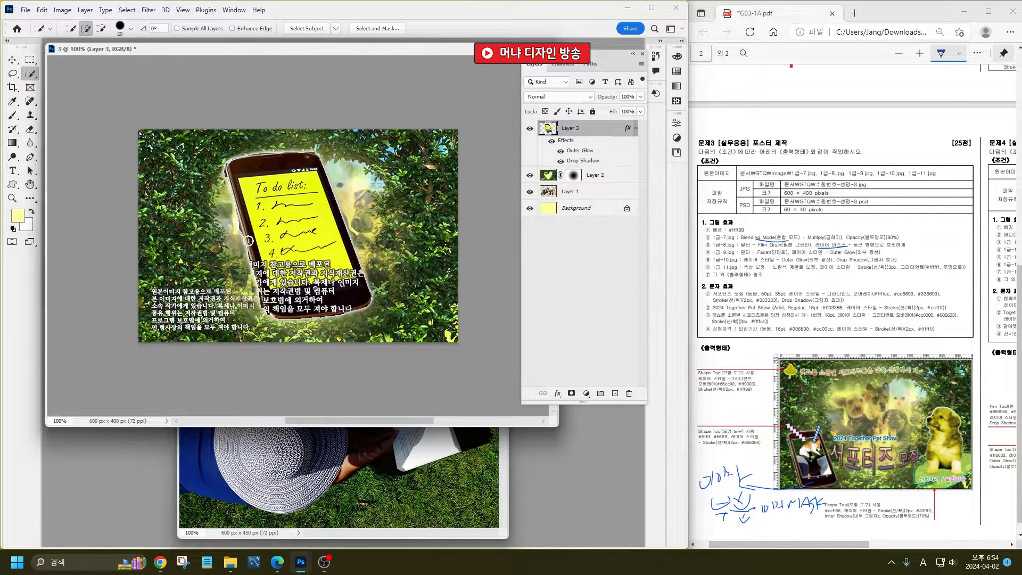
- Select the phone's yellow screen area and copy it to a new layer above the phone
mouse_move(285, 187)
mouse_down()
mouse_move(264, 208)
mouse_move(292, 273)
mouse_move(318, 275)
mouse_move(298, 277)
mouse_up()
key(ctrl+j)
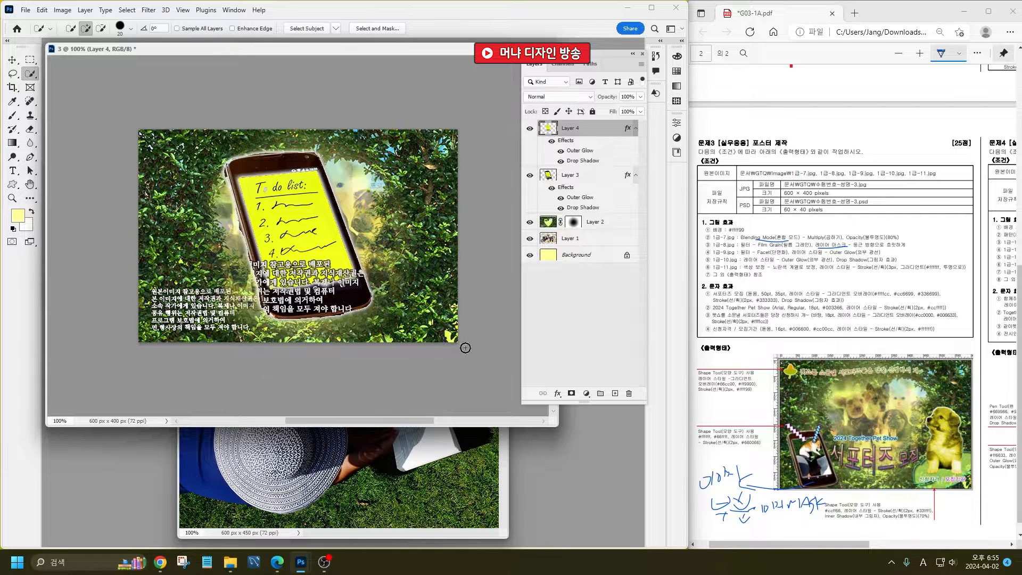
- Place the 1급-9.jpg picture into document 3 above the phone screen layer, filling the canvas, and close the source file
click(12, 60)
click(426, 470)
drag(425, 471, 331, 196)
click(441, 453)
click(490, 283)
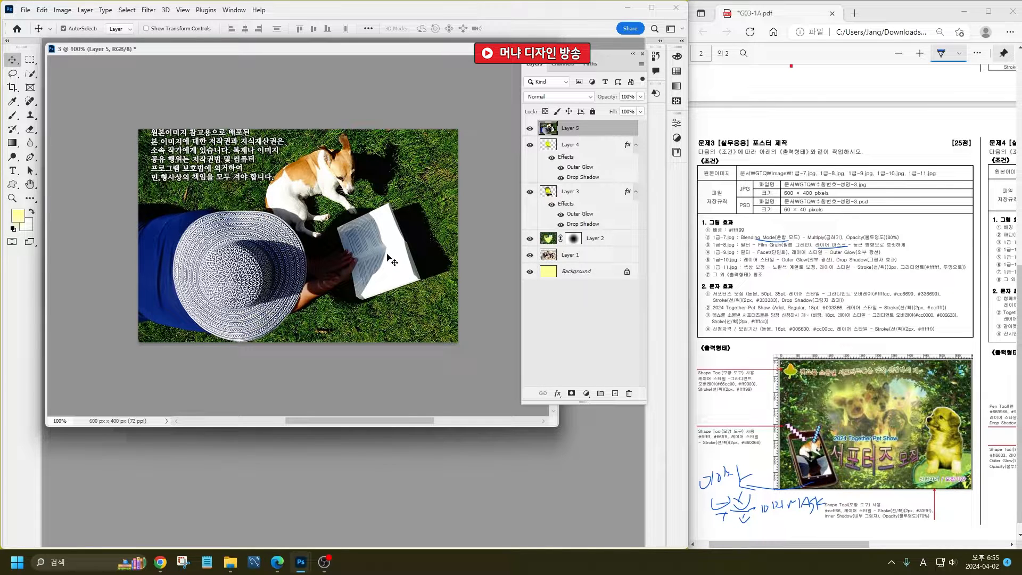
click(145, 10)
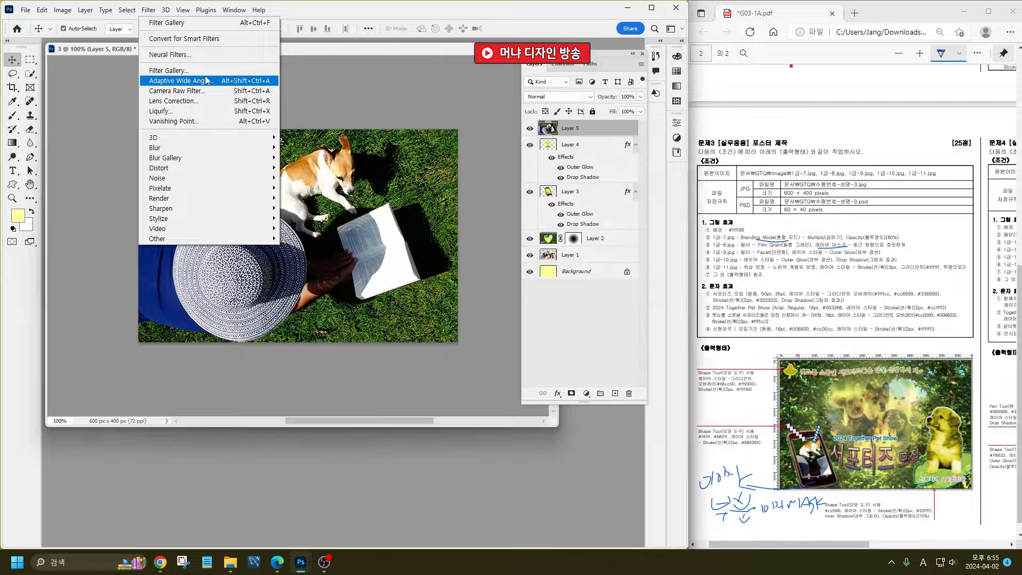
click(176, 70)
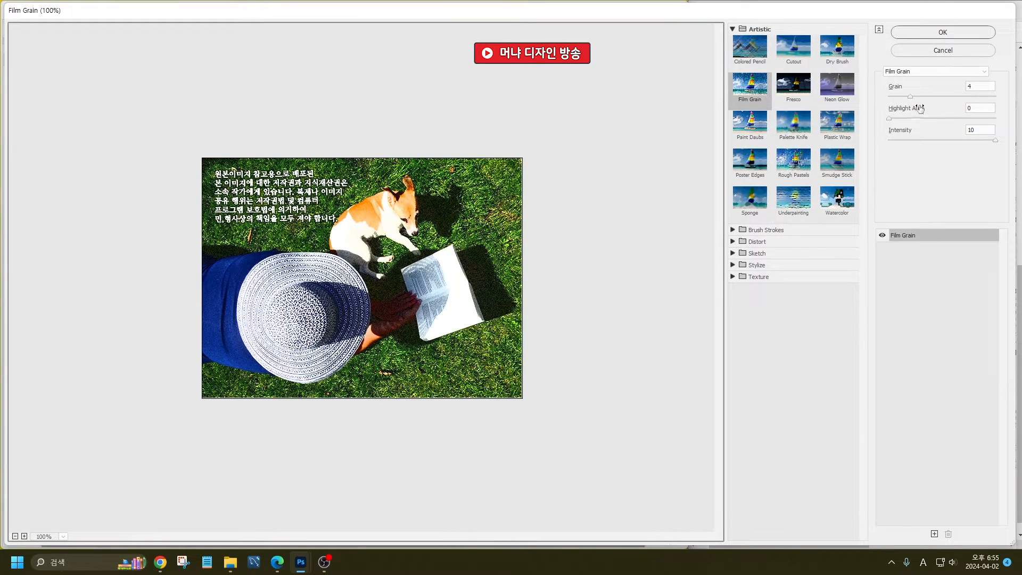
click(911, 68)
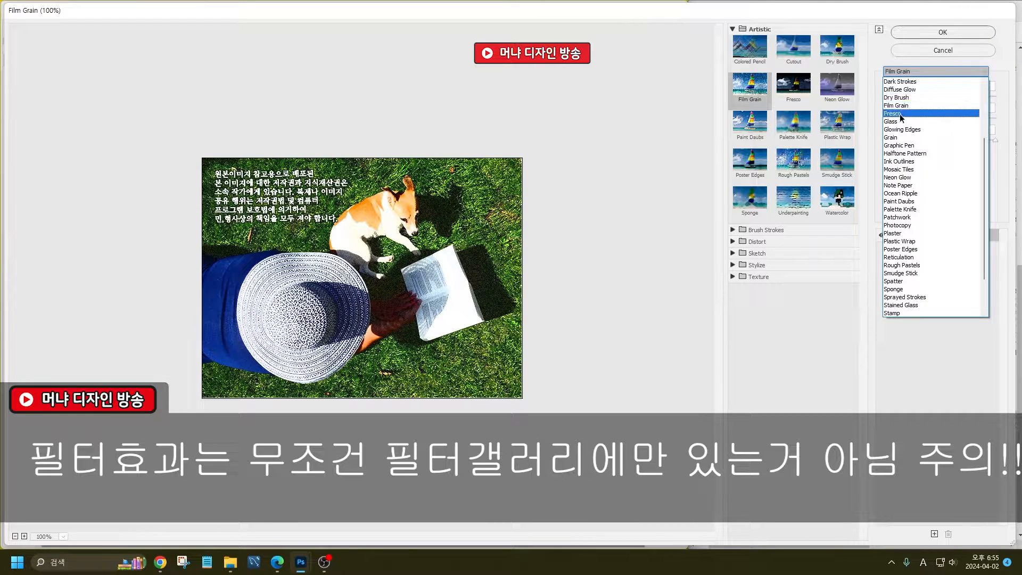
click(947, 52)
click(949, 50)
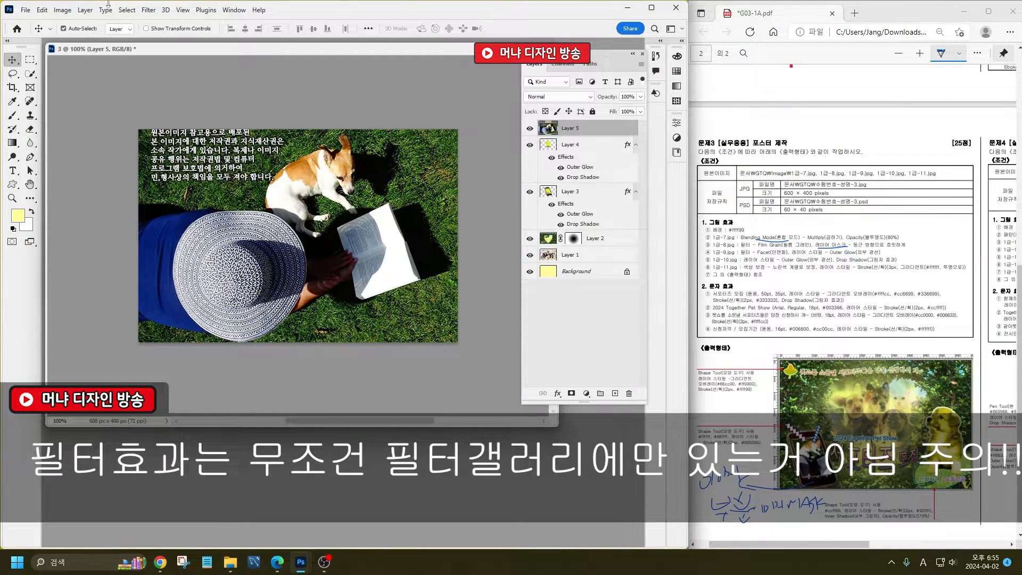
- Apply the Pixelate Facet filter to the layer with the dog and straw hat picture
click(148, 10)
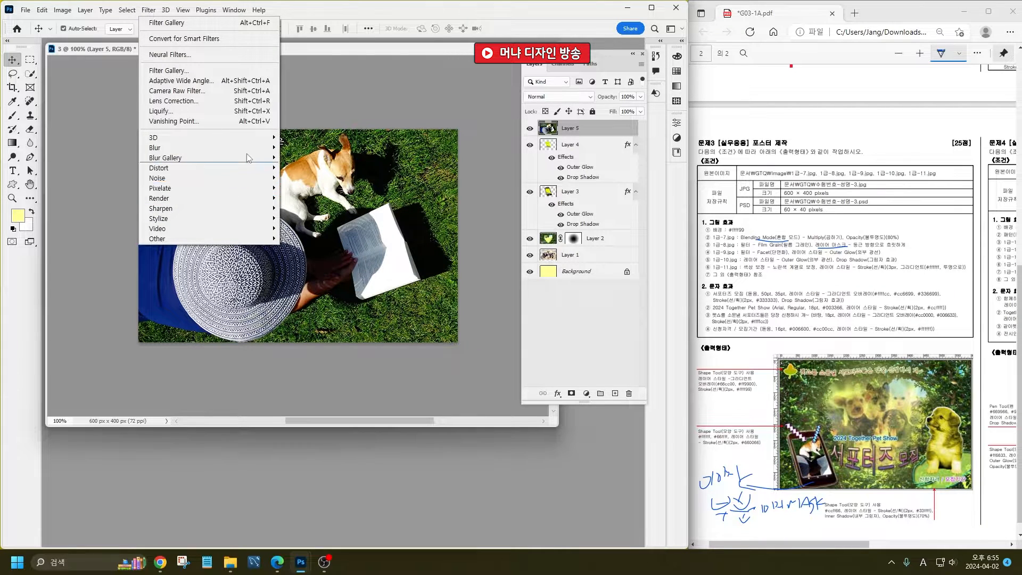
mouse_move(248, 175)
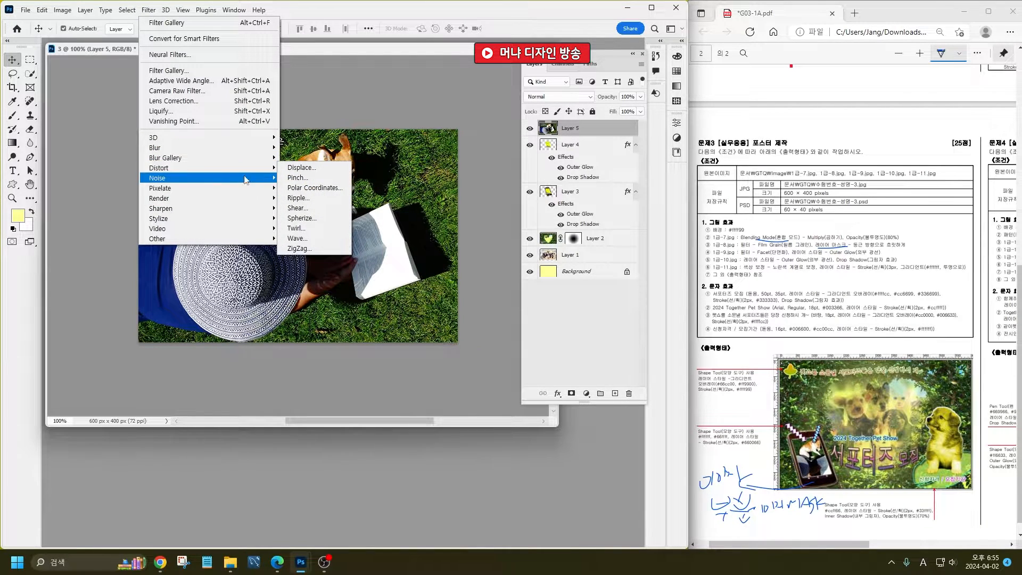
mouse_move(242, 193)
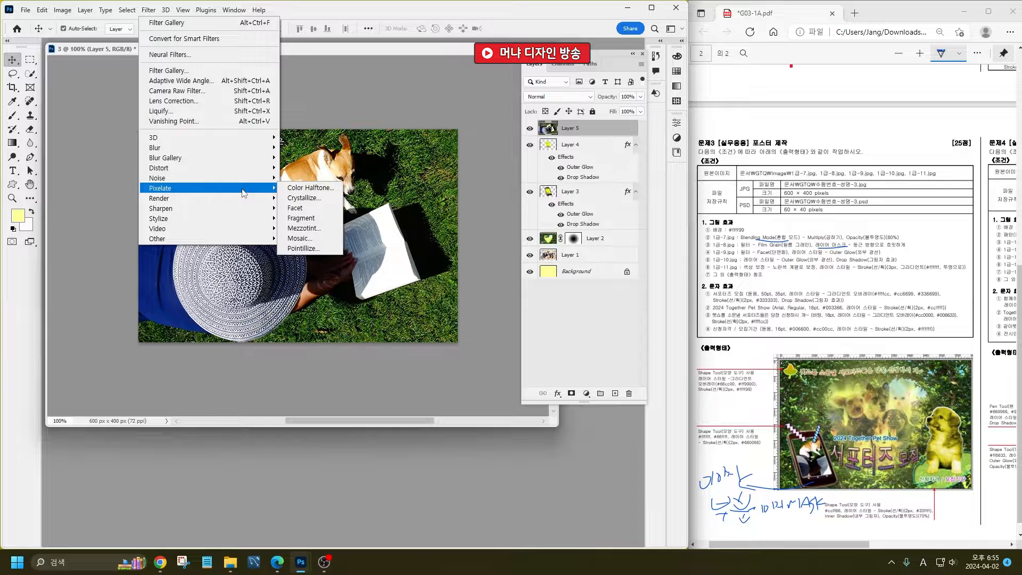
click(297, 211)
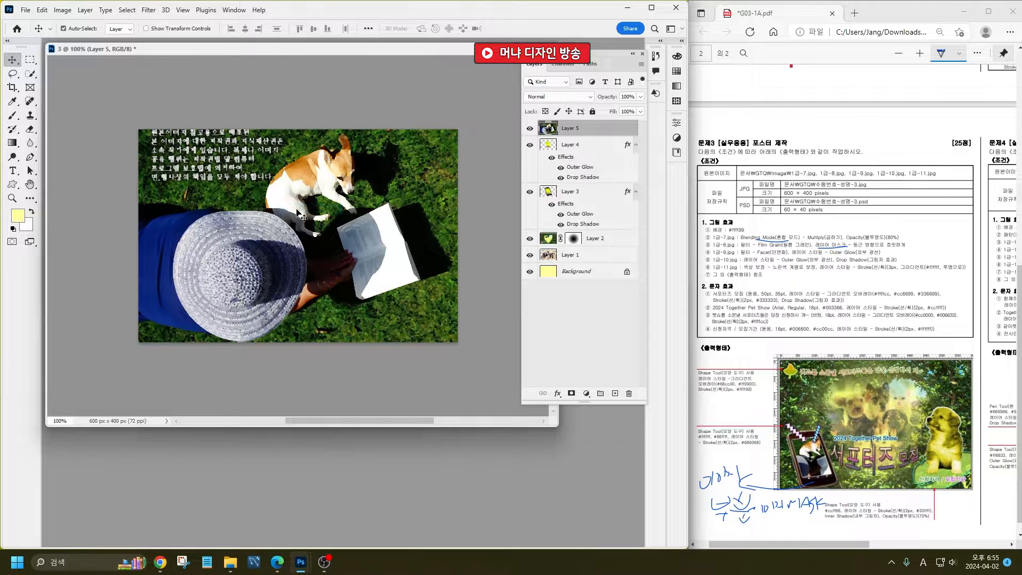
- Rename the dog and straw hat picture layer to "마스크 소스:fx 안들어감"
key(a)
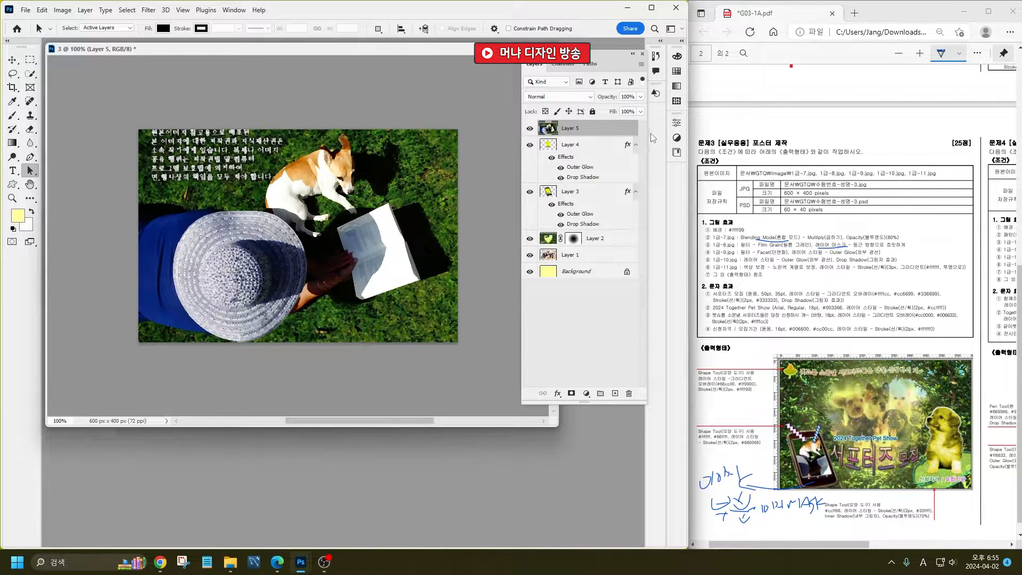
double_click(573, 129)
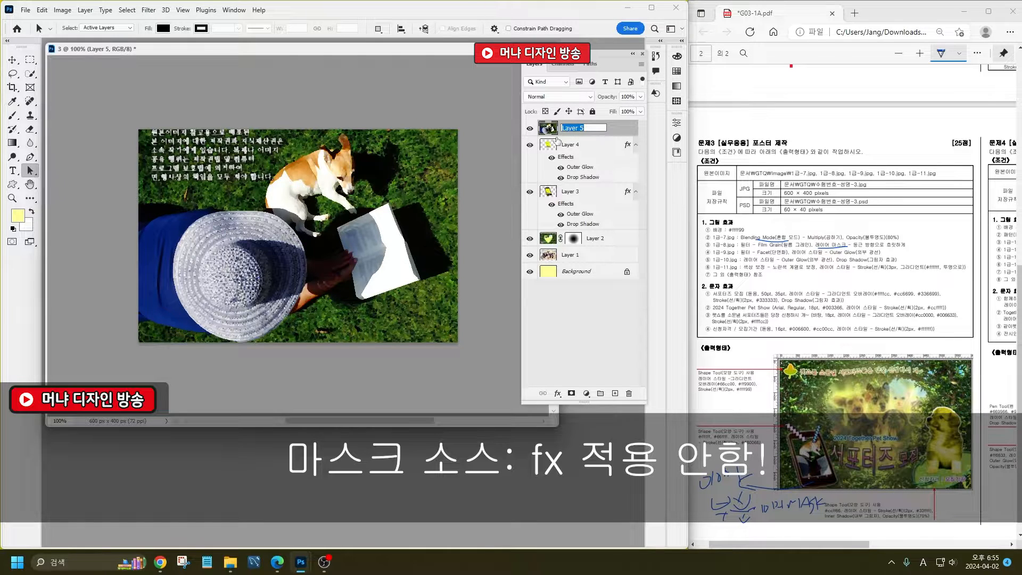
key(Hangul)
text(ㅁ)
text(ㅏ스크 소스:fx)
key(Hangul)
text(안들어감)
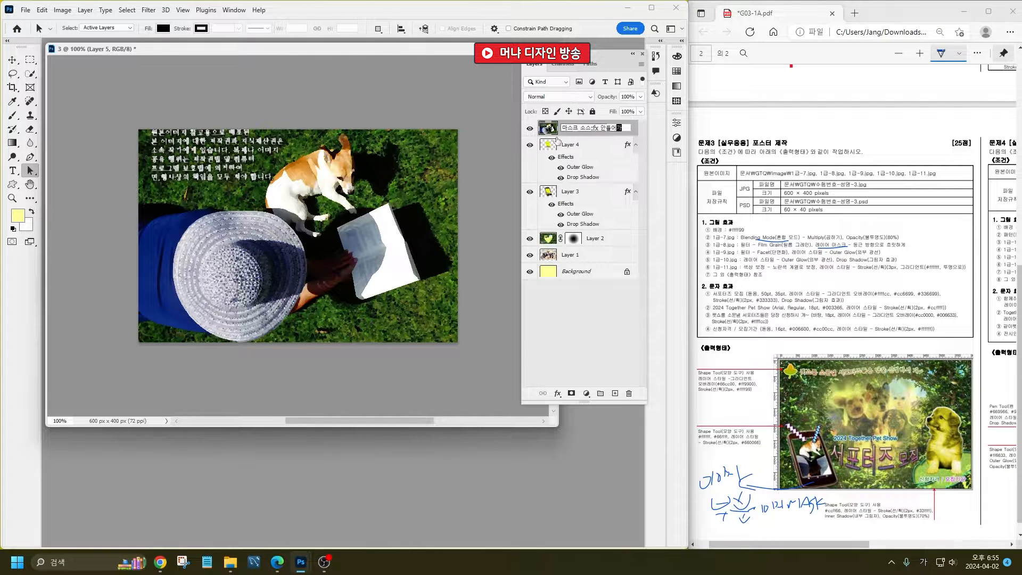
key(Return)
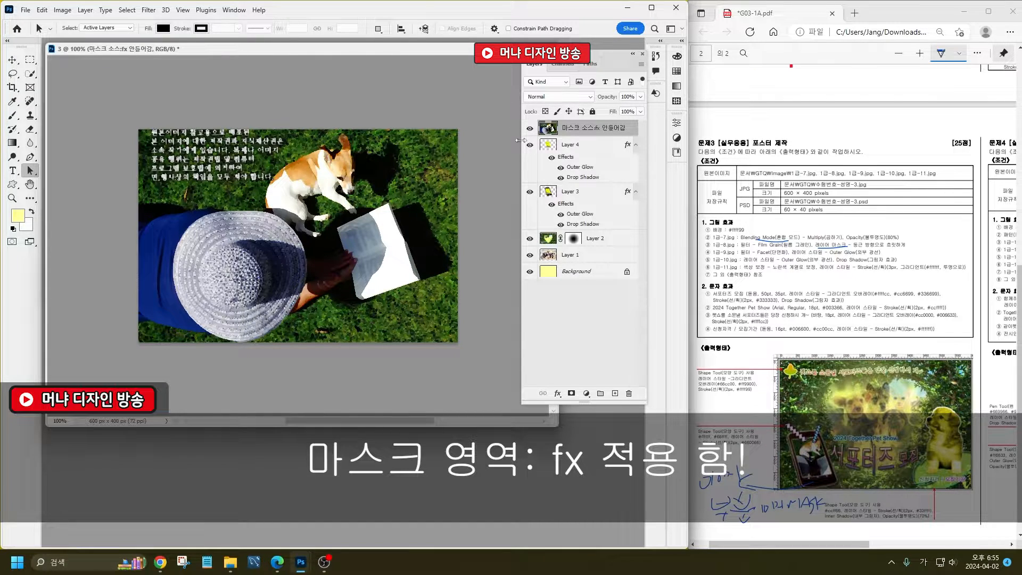
- Rename the yellow phone screen layer to "마스크 영역:fx 들어감"
double_click(570, 146)
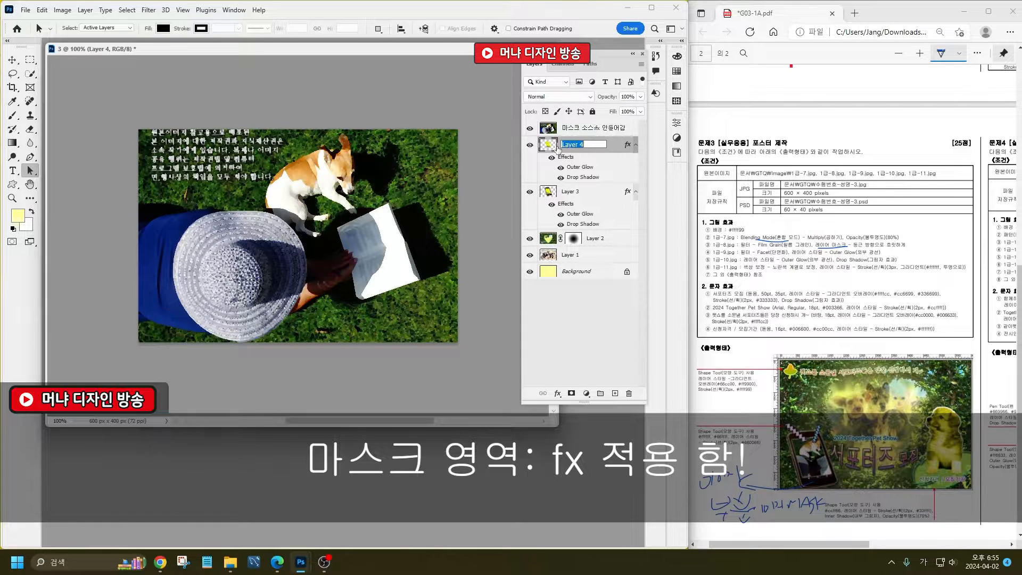
text(마스크 영역:)
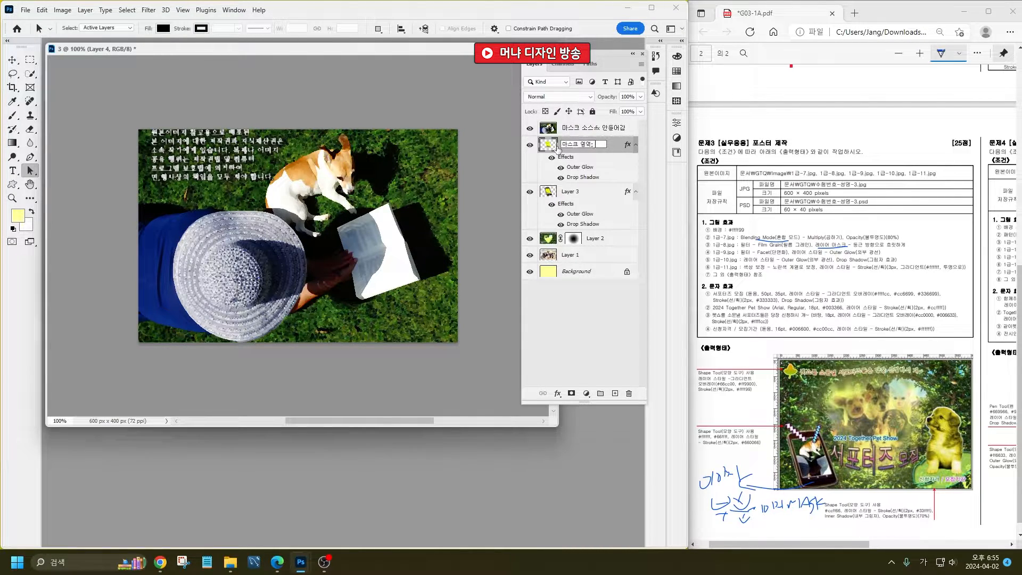
text(fx 들어감)
key(Return)
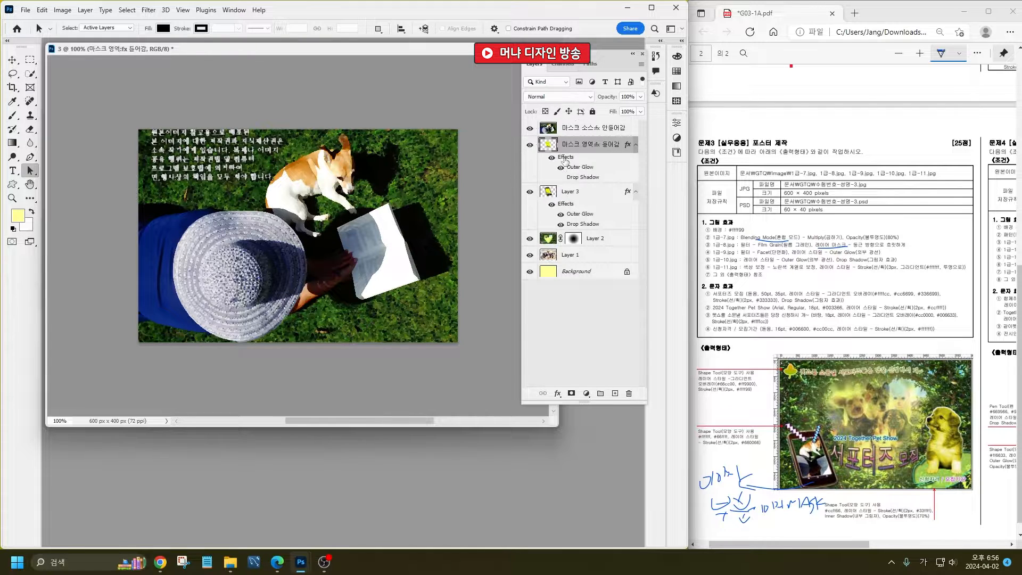
- Create a clipping mask that clips the dog and straw hat picture to the phone screen layer
key(ctrl)
click(605, 130)
key(ctrl)
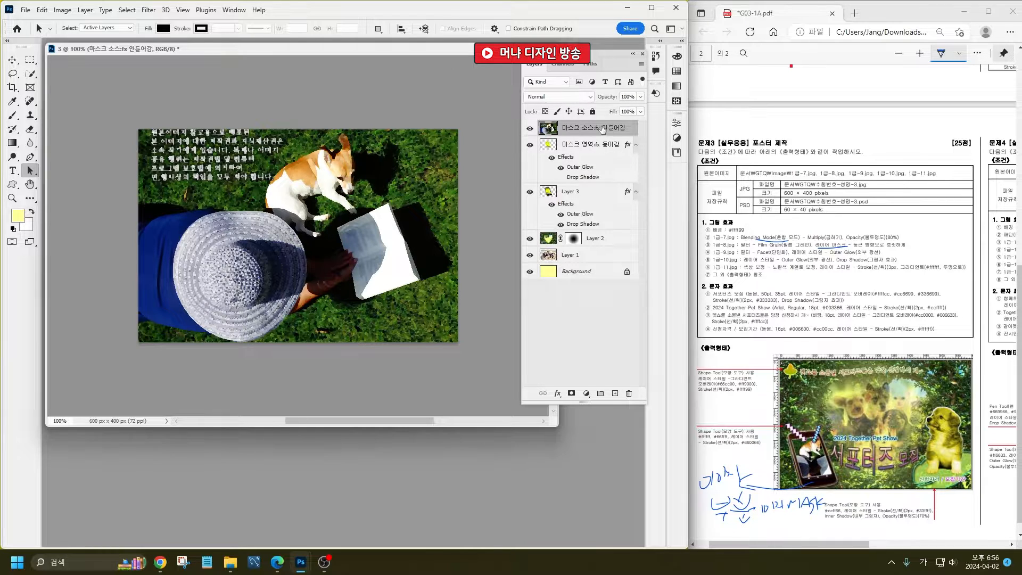
right_click(602, 130)
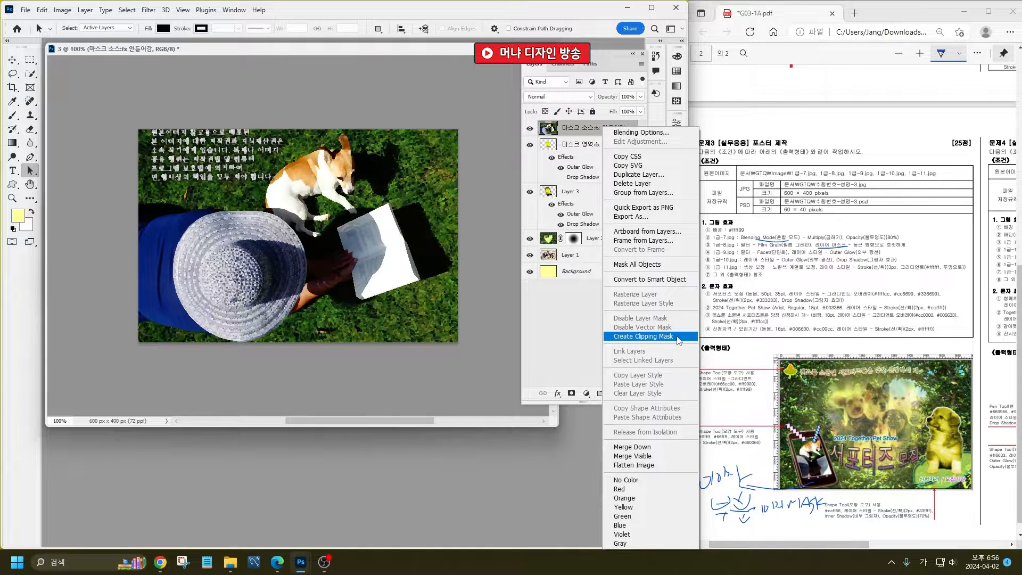
click(650, 336)
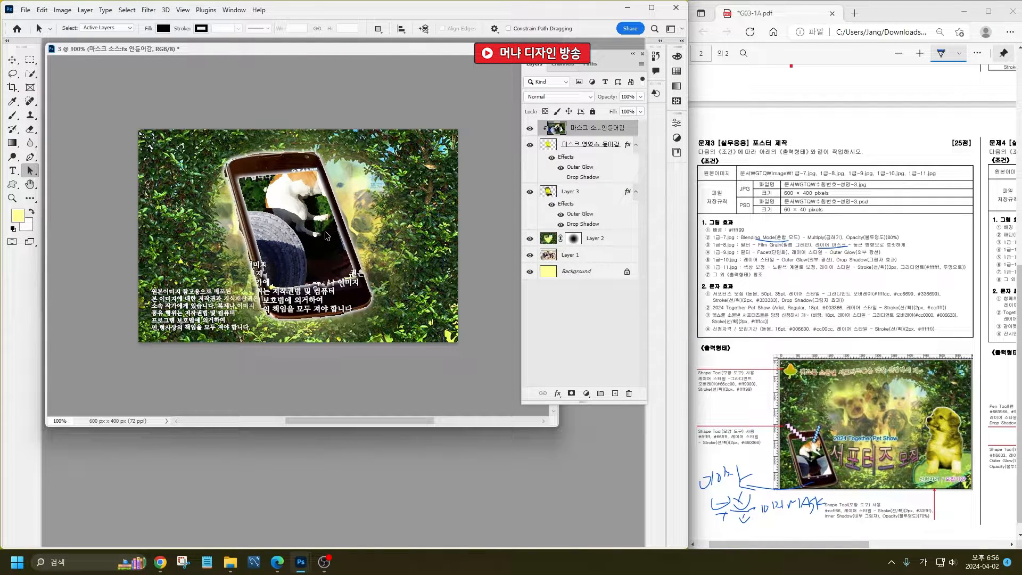
- Scale the clipped picture to about 61% and position it so the dog shows inside the phone screen
key(ctrl+t)
drag(457, 123, 334, 209)
drag(289, 255, 334, 210)
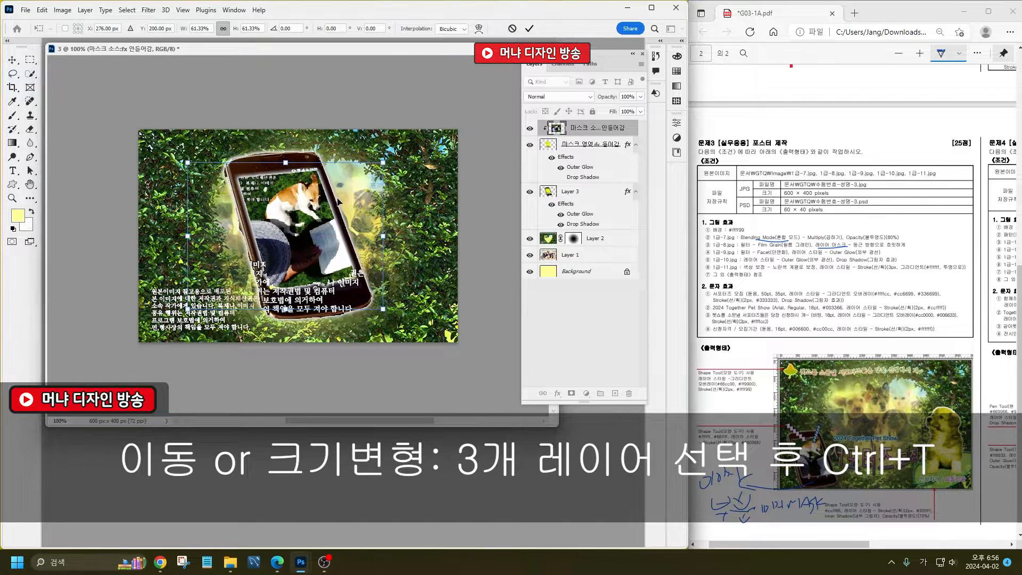
key(Return)
key(a)
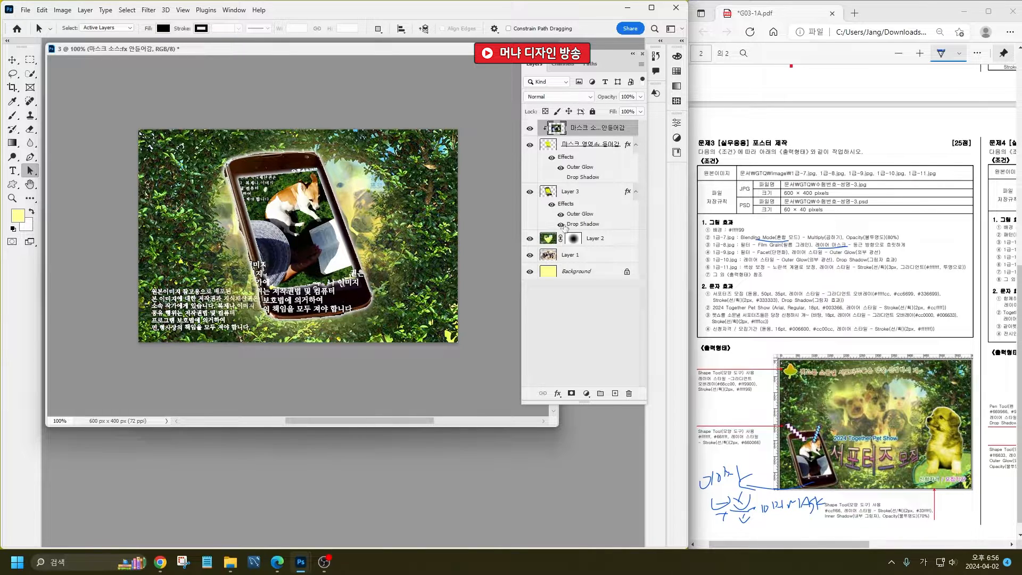
- Transform the clipped picture, screen and phone layers together, scaling them to about 63% and moving them to the poster's lower-left corner
shift+click(614, 209)
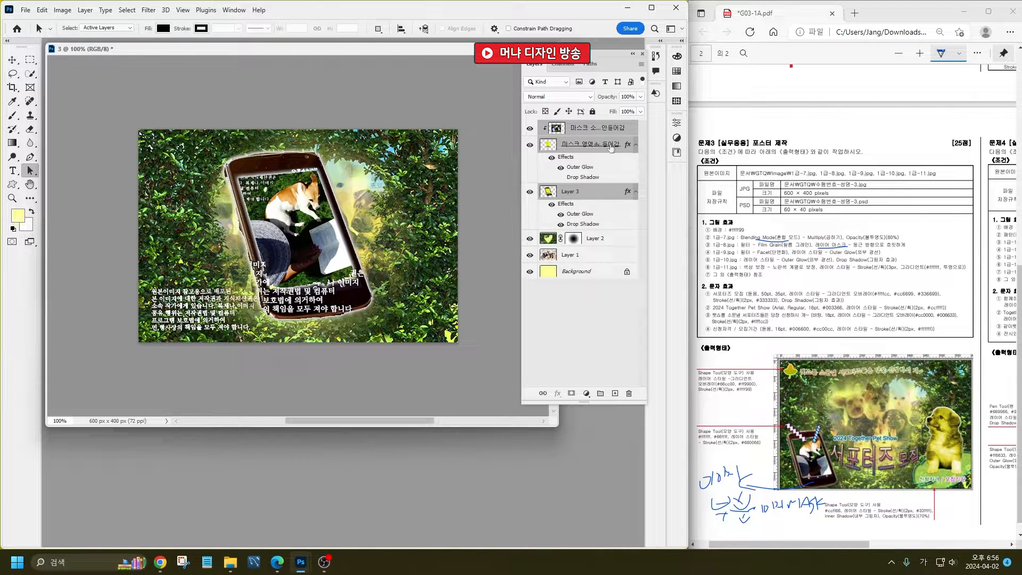
click(609, 129)
click(602, 148)
click(611, 194)
shift+click(613, 130)
key(ctrl+t)
drag(383, 153, 329, 205)
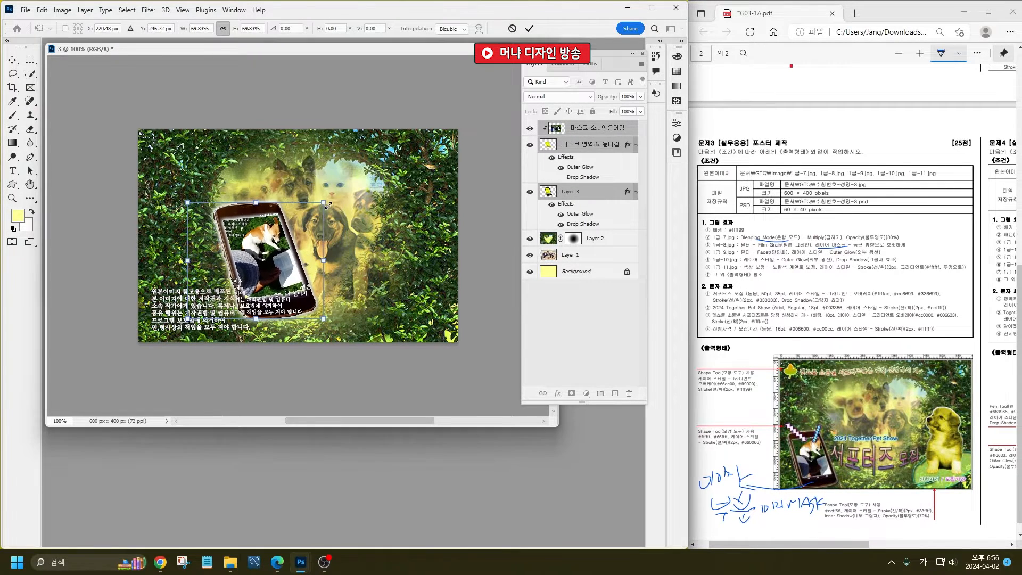
drag(277, 253, 205, 278)
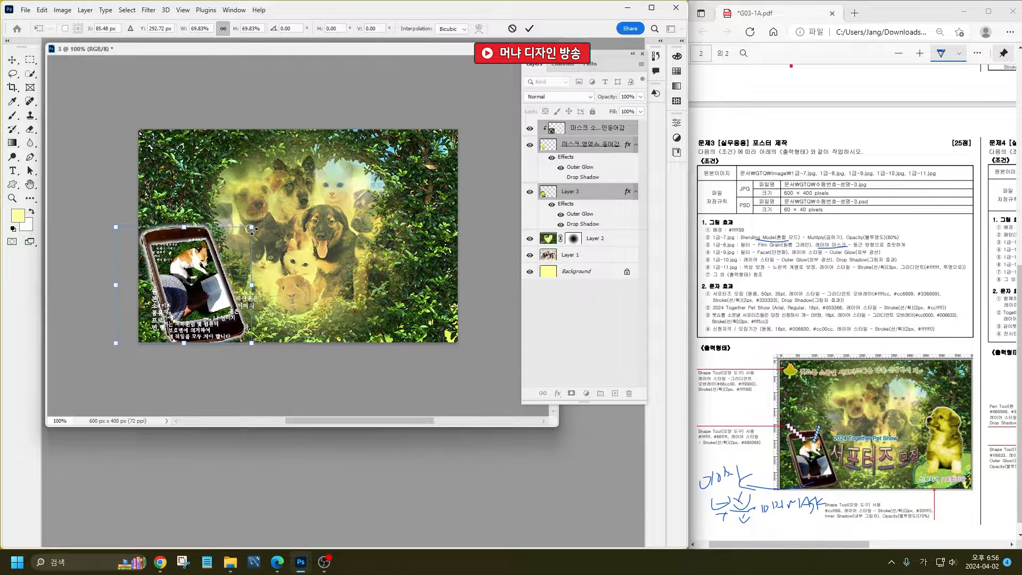
drag(252, 229, 239, 241)
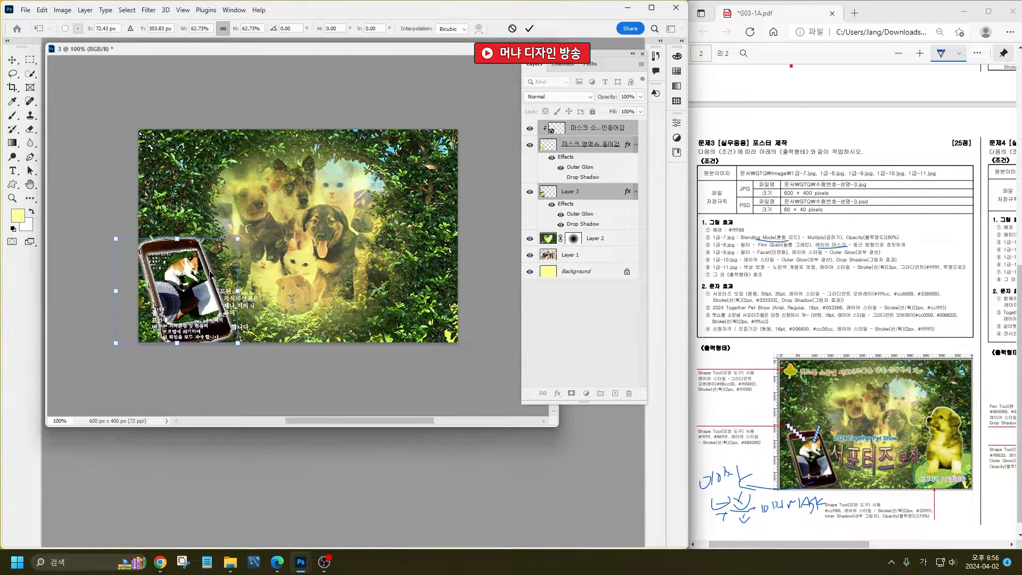
drag(209, 274, 219, 274)
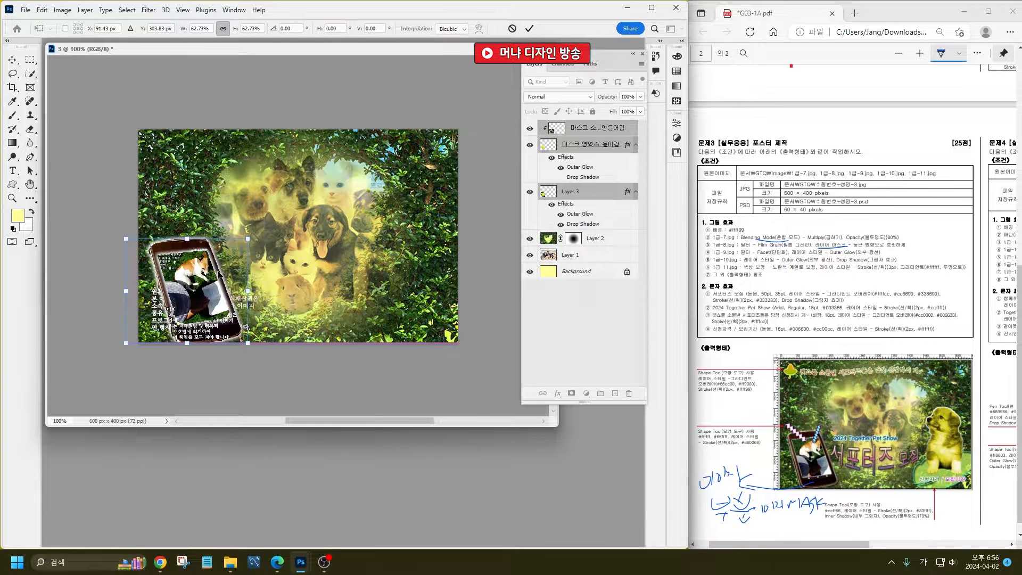
key(Return)
key(a)
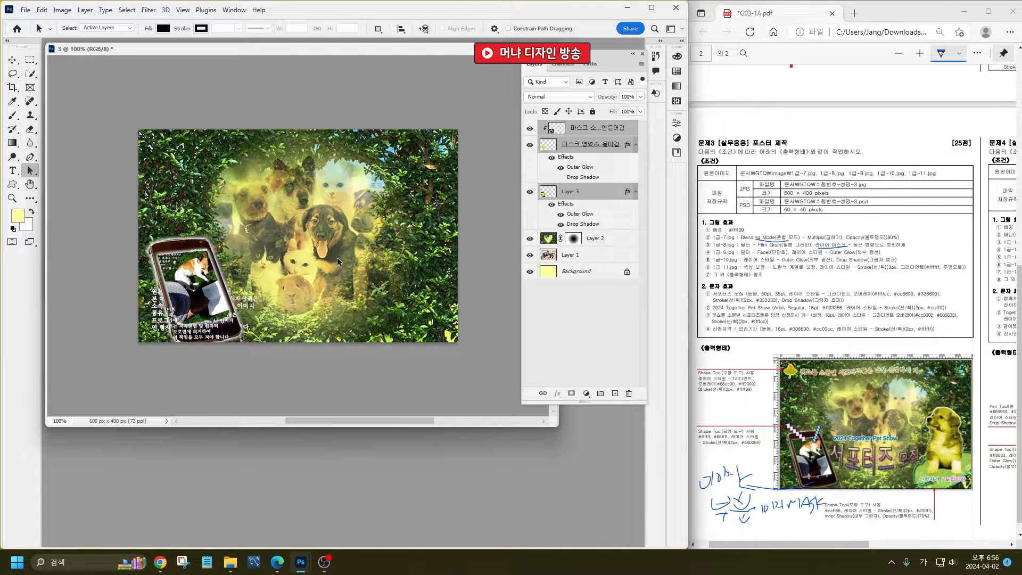
- With the clipped picture layer active, open 1급-11.jpg and select its left puppy with Quick Selection
click(599, 129)
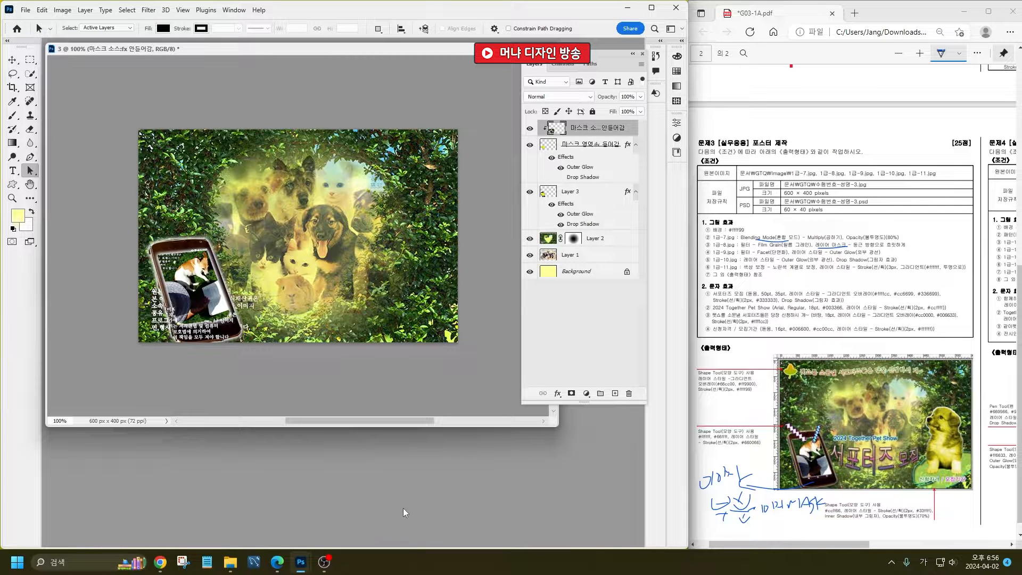
key(ctrl+o)
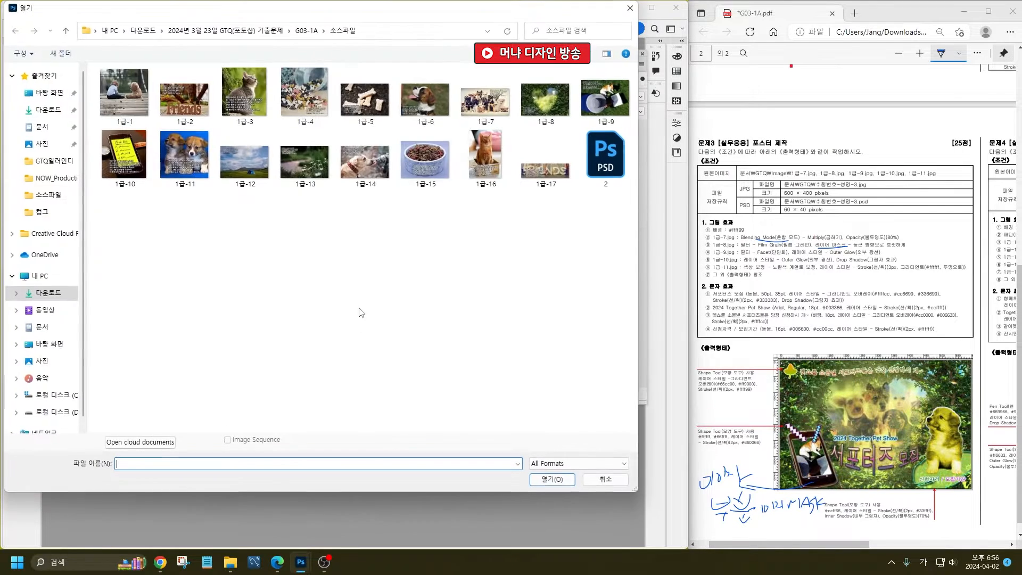
double_click(209, 161)
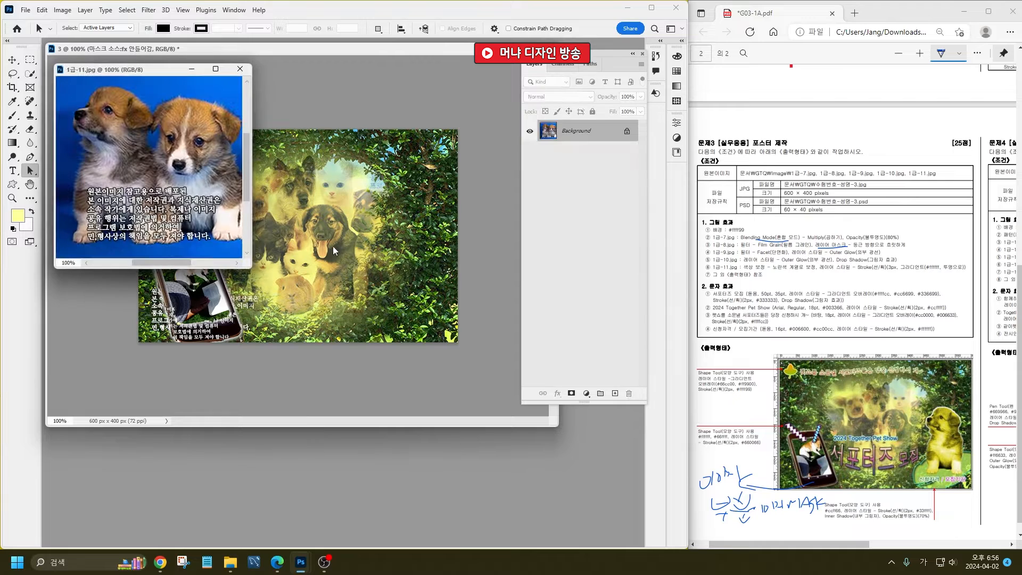
drag(147, 74, 362, 187)
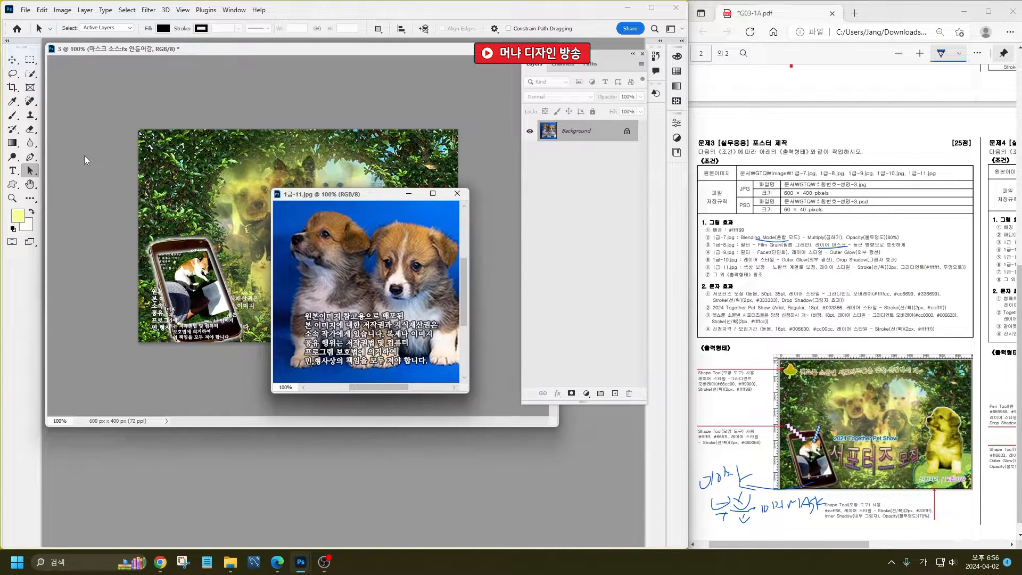
click(30, 74)
mouse_move(331, 228)
mouse_down()
mouse_move(319, 222)
mouse_move(306, 259)
mouse_move(304, 361)
mouse_move(321, 301)
mouse_move(343, 345)
mouse_move(359, 352)
mouse_move(350, 249)
mouse_move(379, 277)
mouse_move(384, 306)
mouse_move(379, 343)
mouse_move(365, 335)
mouse_up()
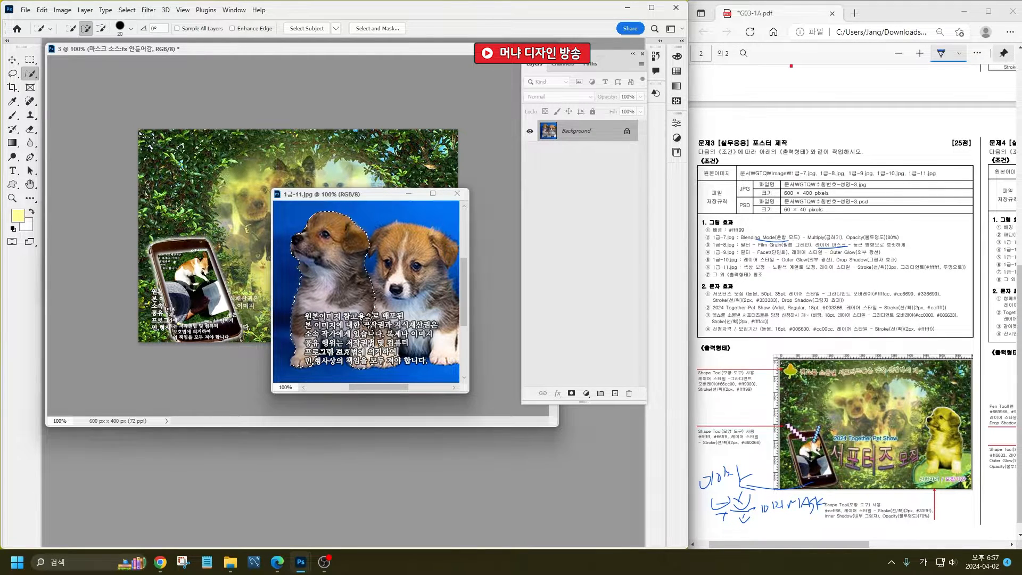
- Paste the selected puppy into the poster and recolor it yellow with Hue/Saturation Colorize at hue 60 and saturation about 78
click(356, 102)
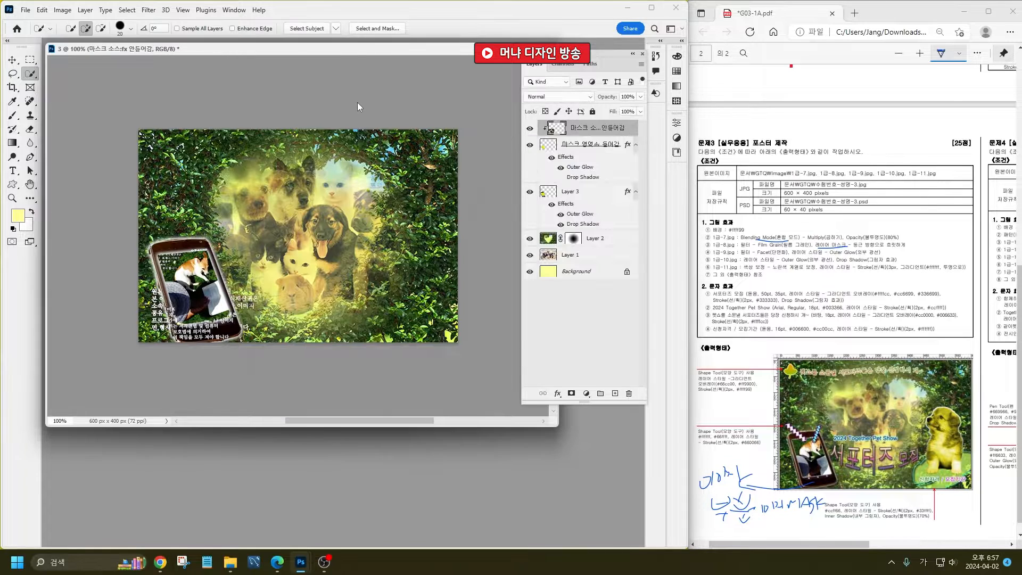
key(ctrl+v)
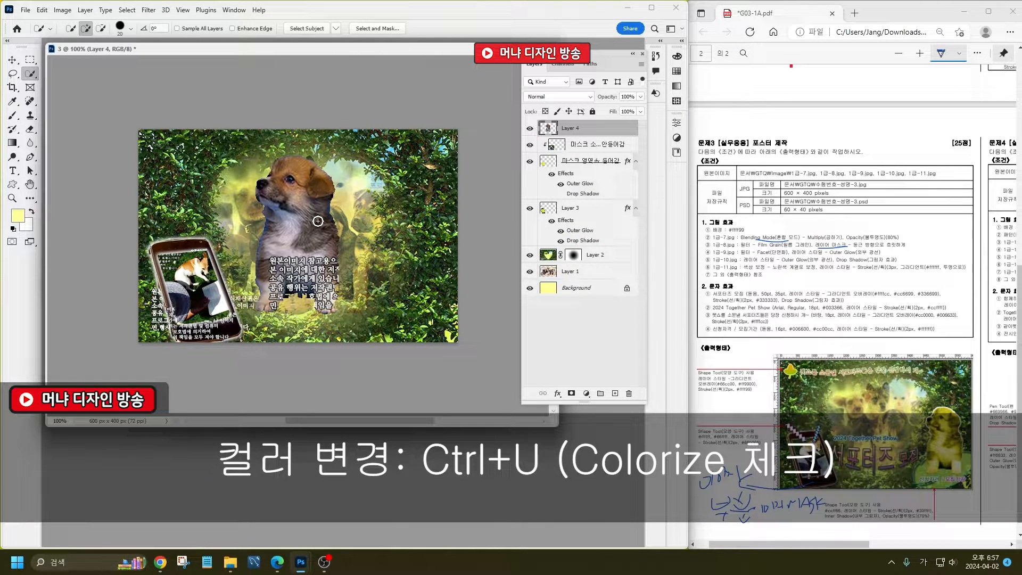
key(ctrl+u)
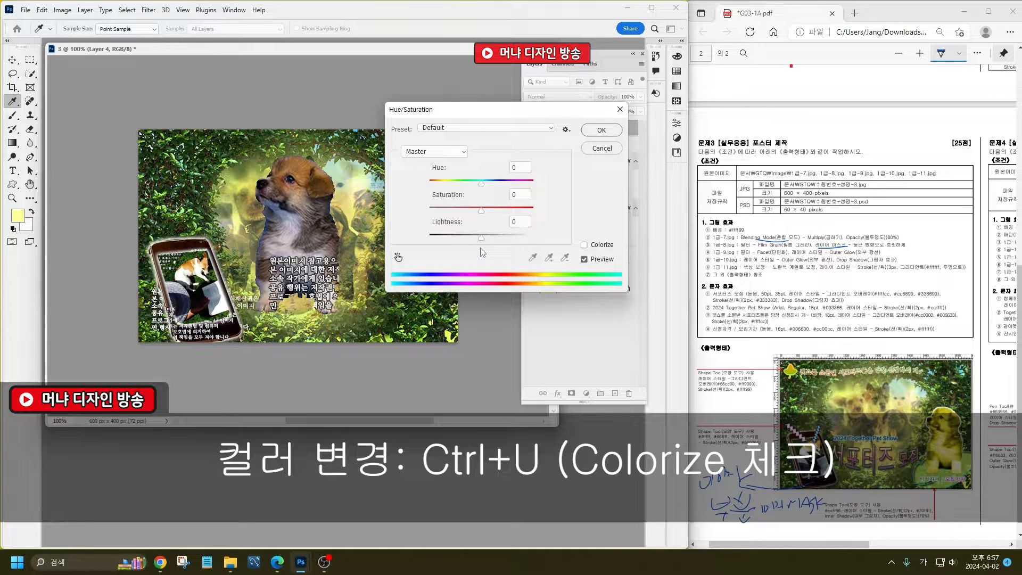
click(598, 246)
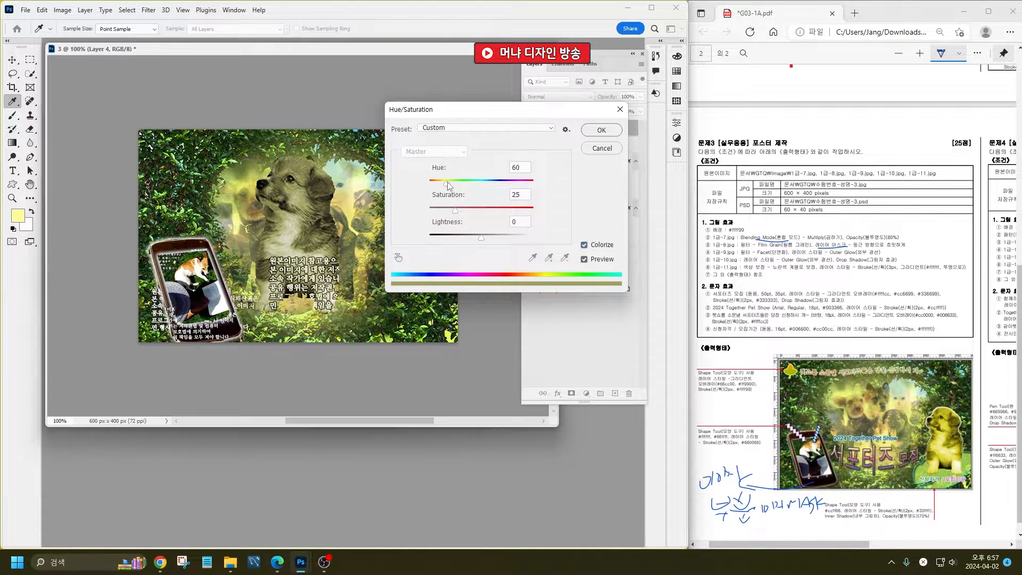
drag(470, 210, 510, 215)
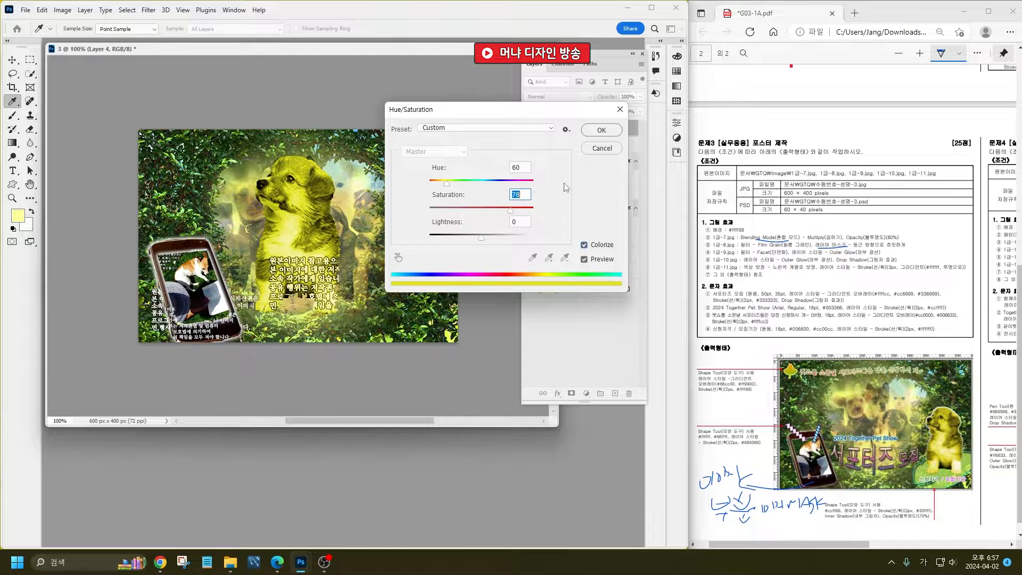
click(601, 130)
key(w)
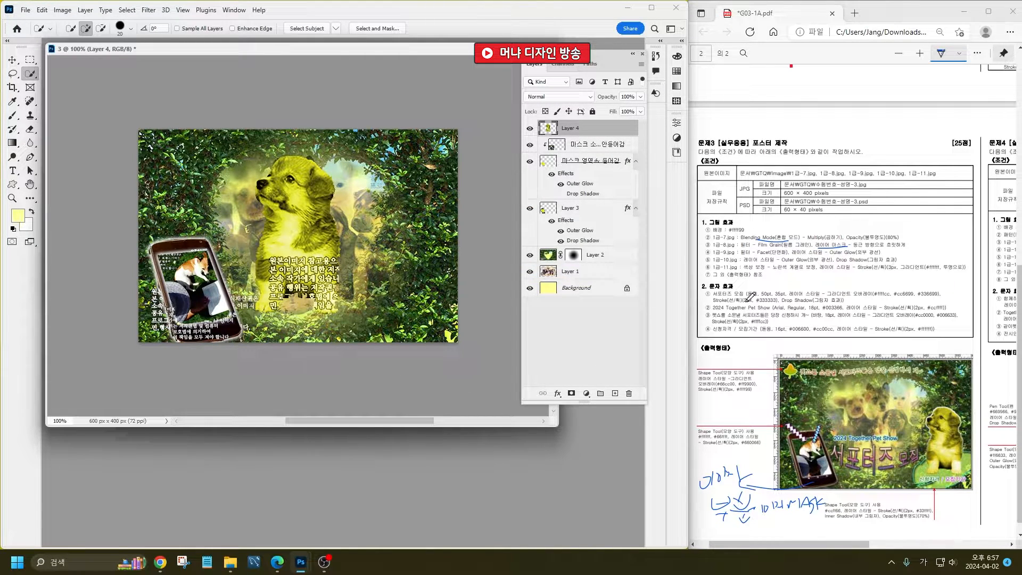
- Add a 3 px outside Stroke with a gradient fill to the yellow puppy and set the gradient's starting color stop to #ffffff
click(557, 394)
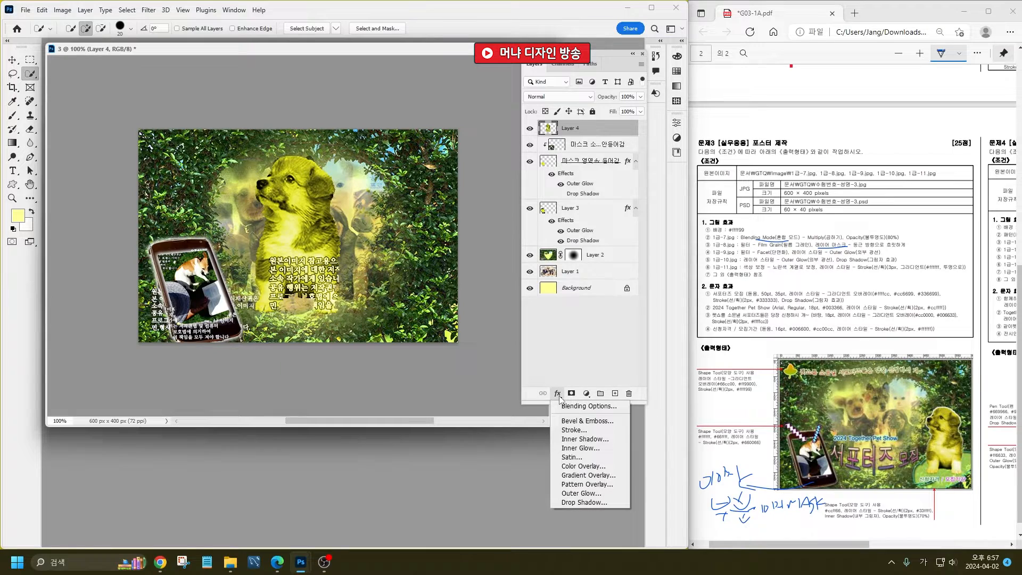
click(577, 429)
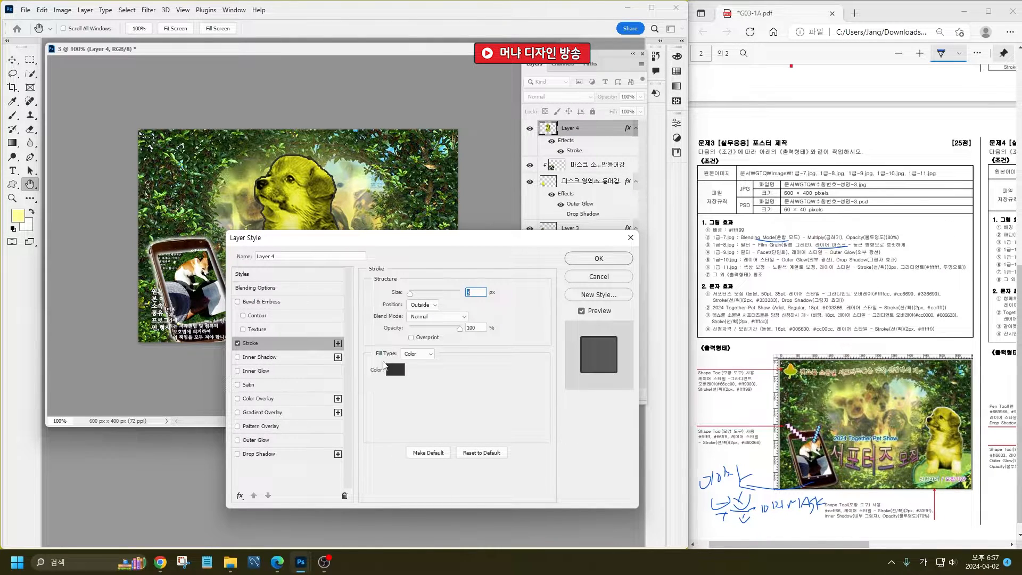
click(413, 354)
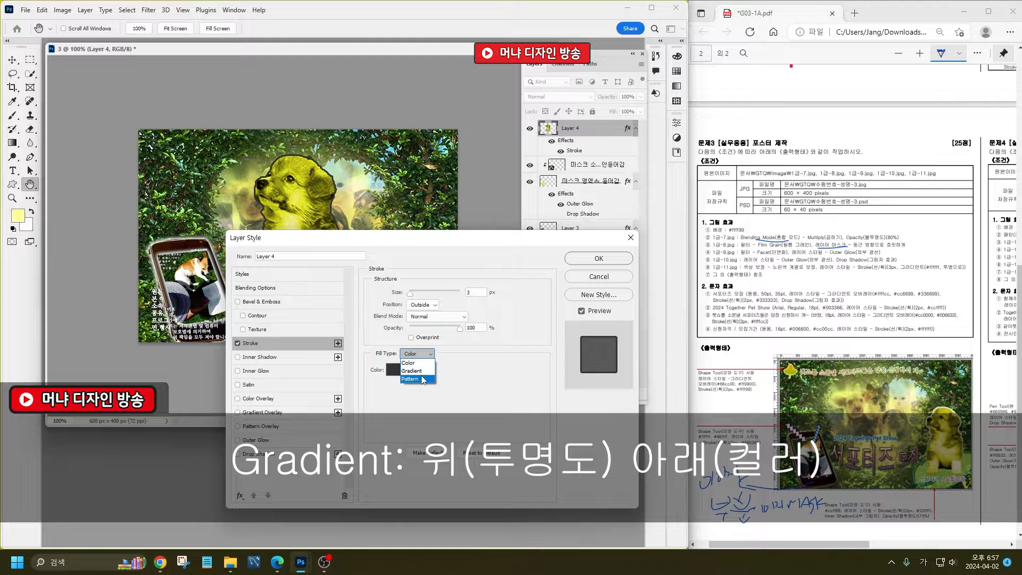
click(426, 370)
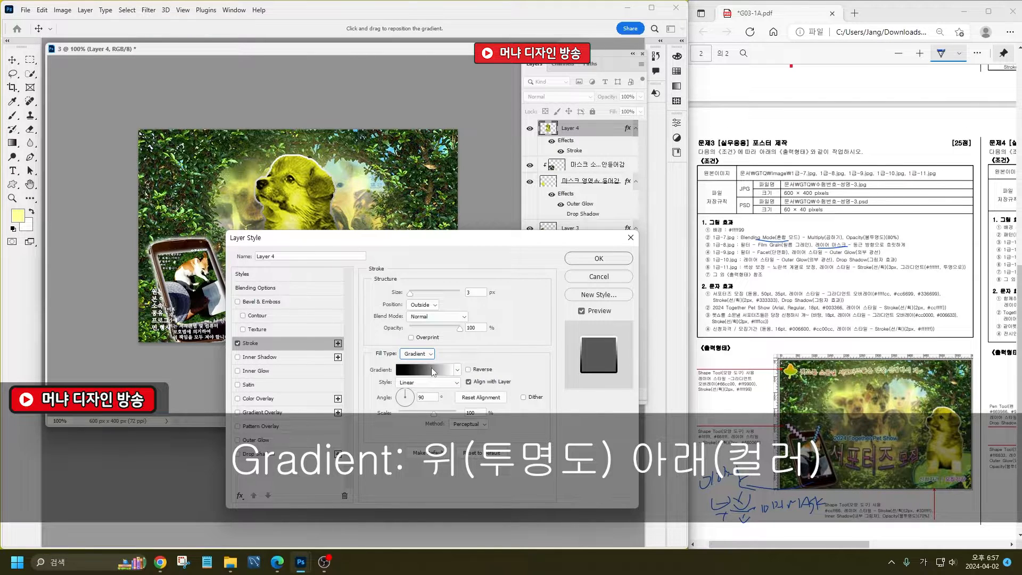
click(431, 369)
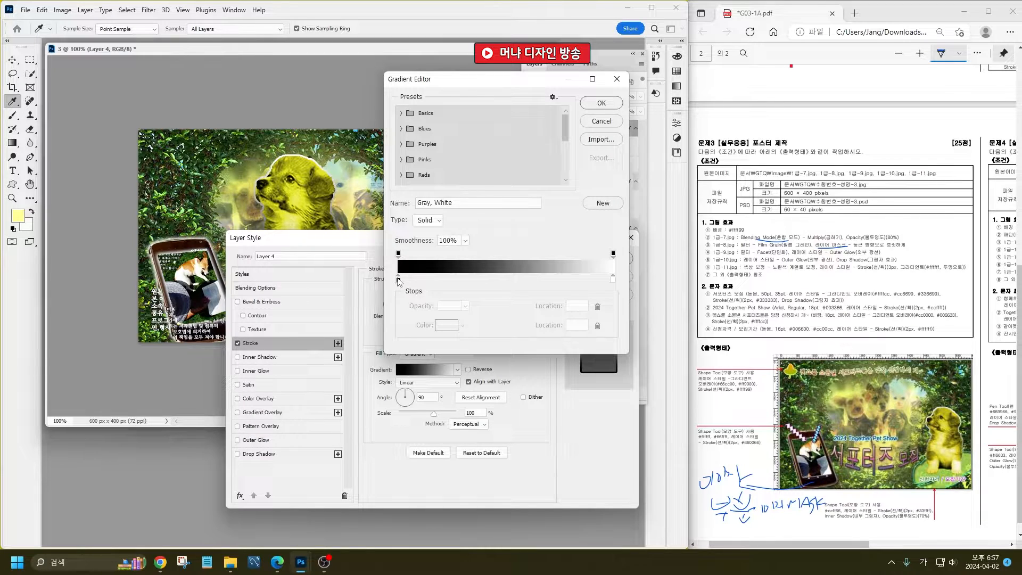
double_click(398, 279)
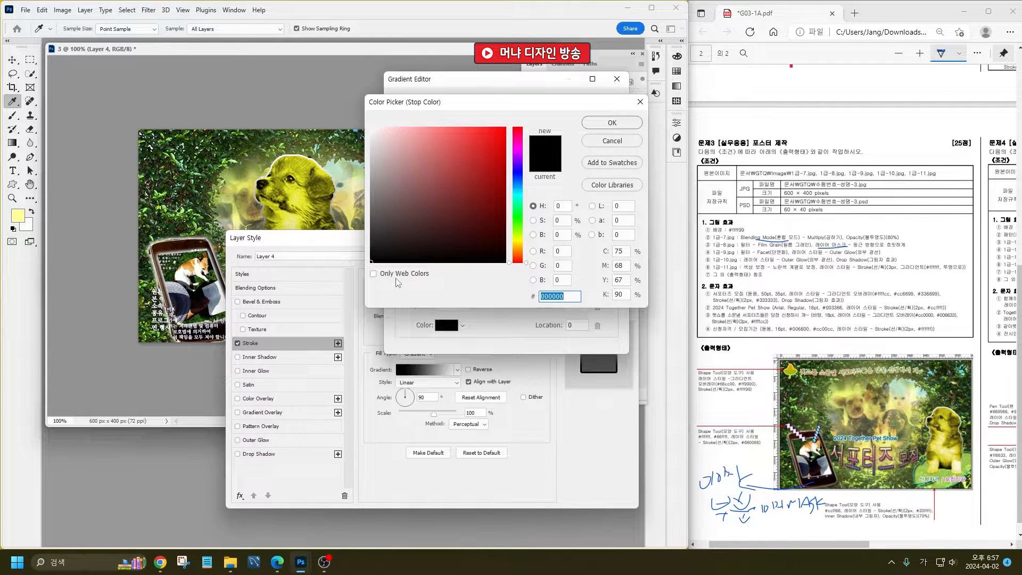
text(ffffff)
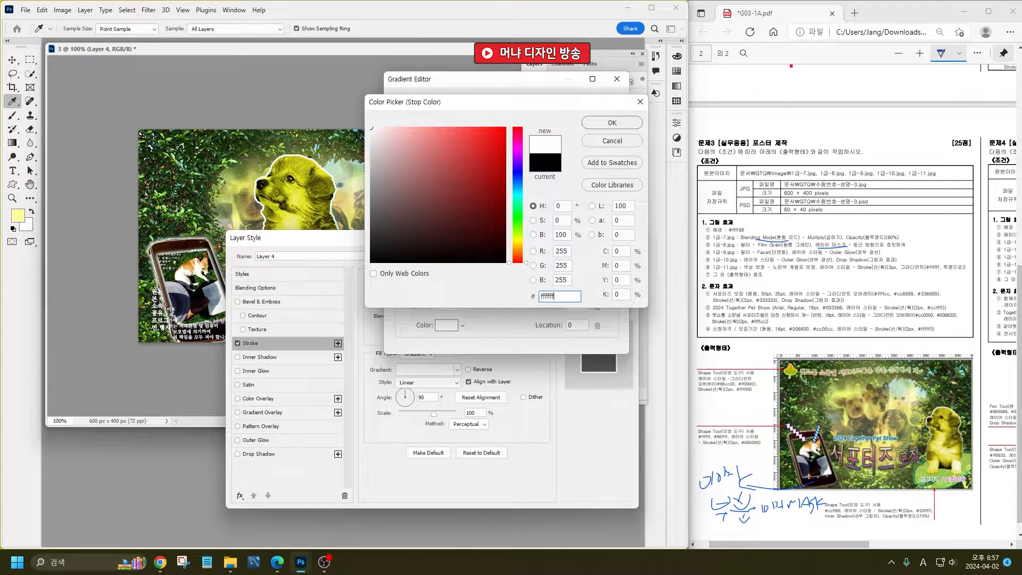
key(Return)
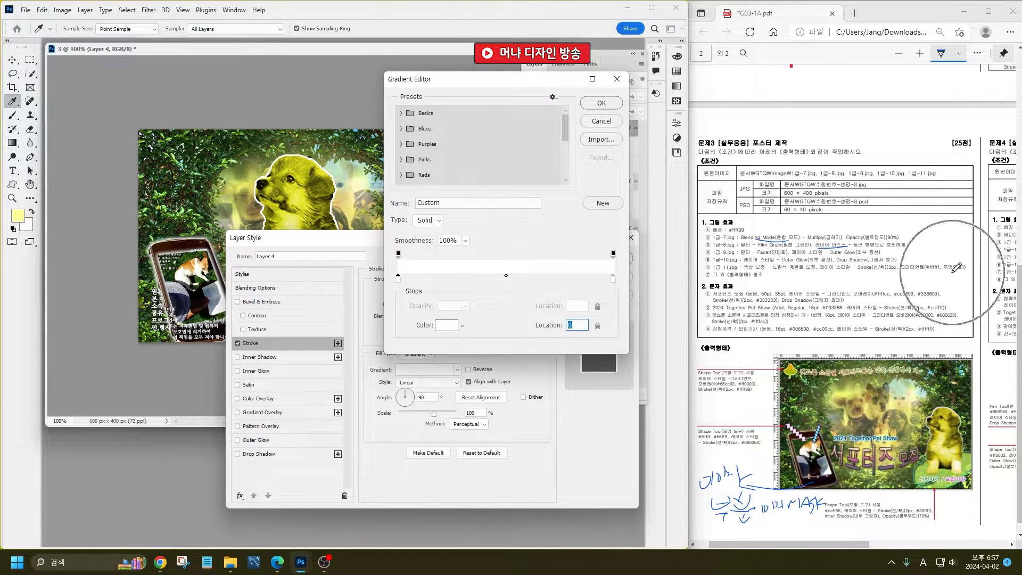
- Set the stroke gradient's end opacity stop to 0% and its angle to -90°, and apply the layer style
click(614, 256)
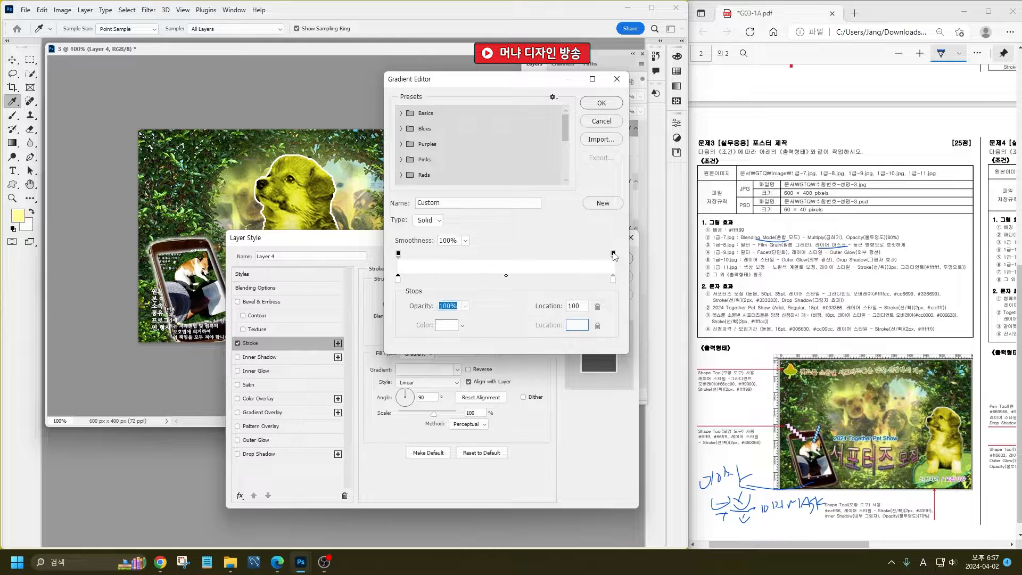
text(0)
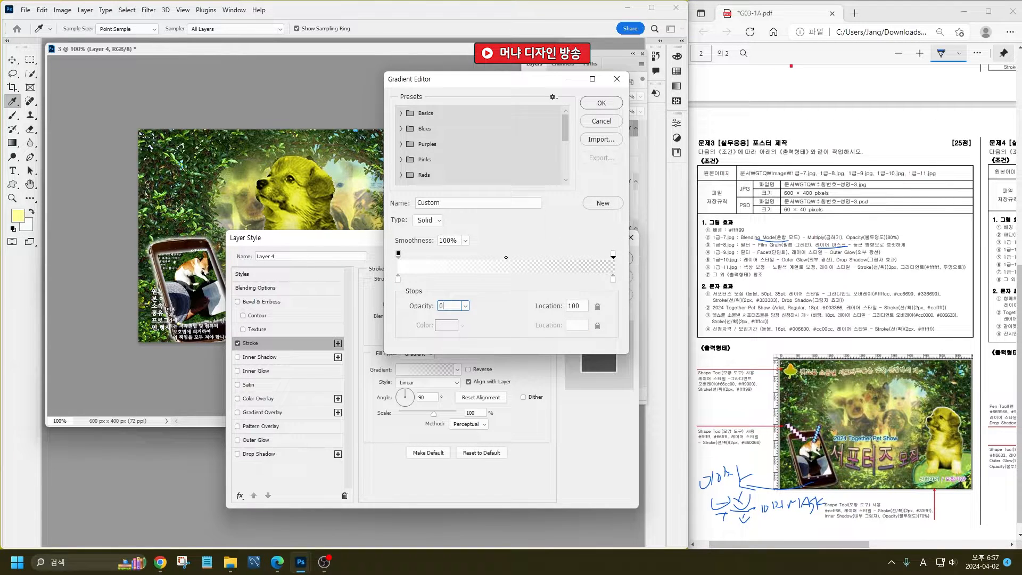
click(600, 103)
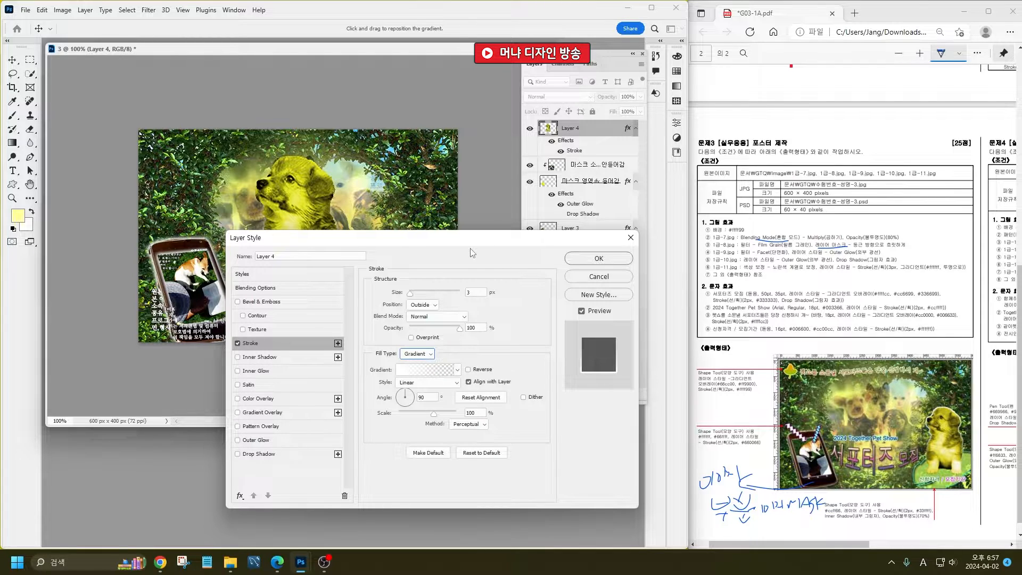
drag(468, 247, 535, 281)
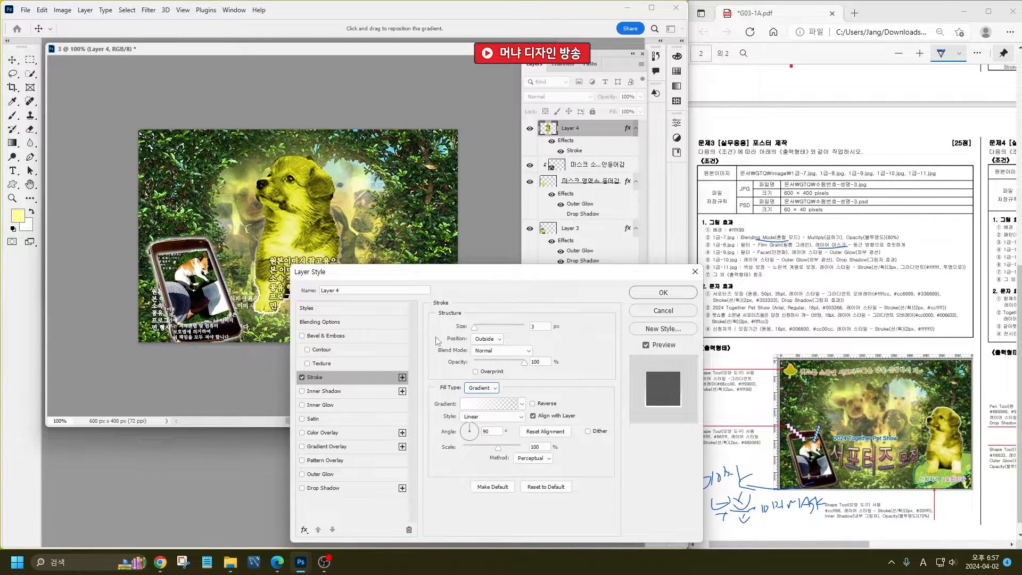
click(470, 445)
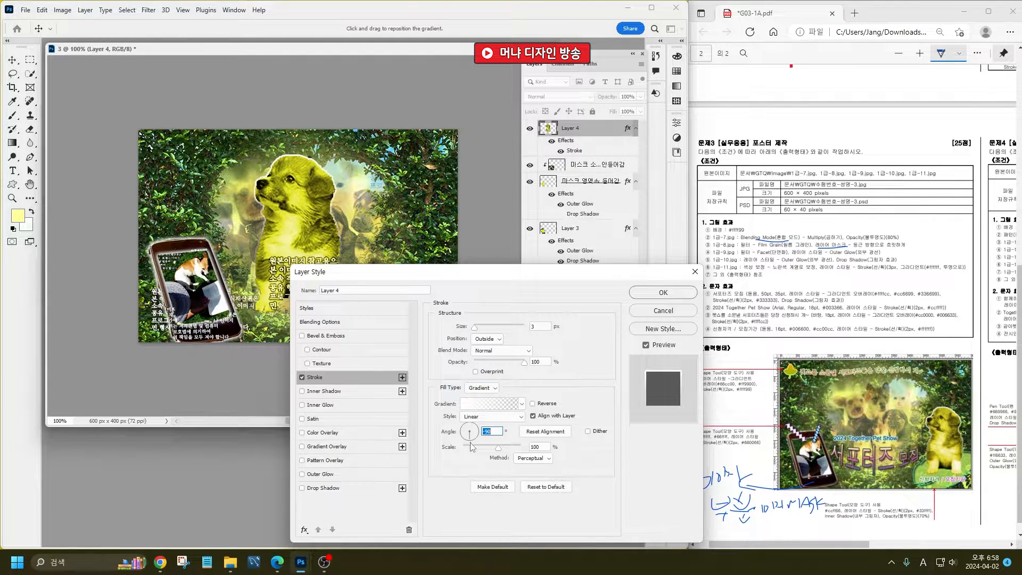
click(683, 293)
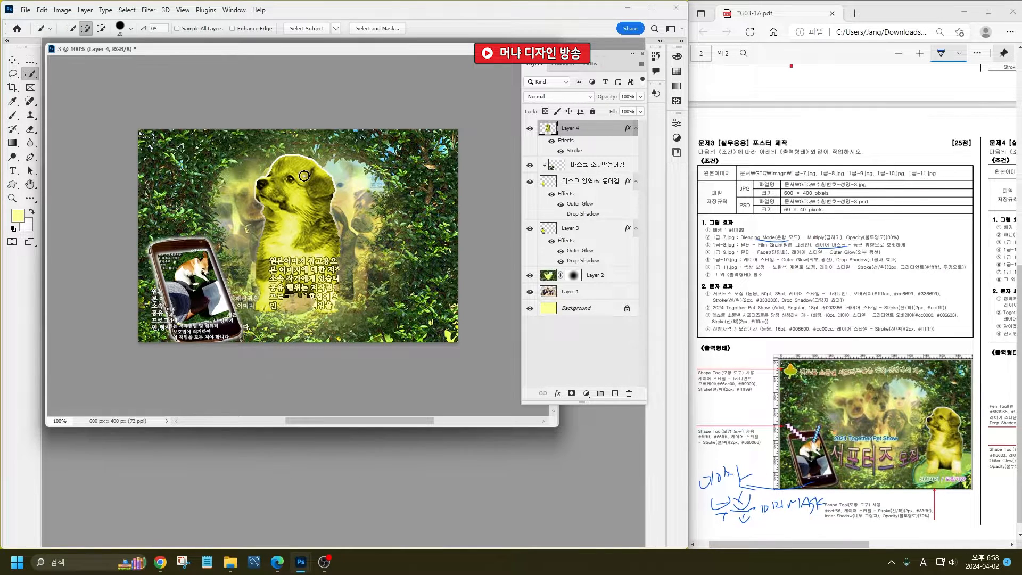
- Scale the yellow puppy to about 74% and place it near the poster's lower-right corner
key(ctrl+t)
drag(258, 158, 287, 216)
drag(305, 257, 405, 268)
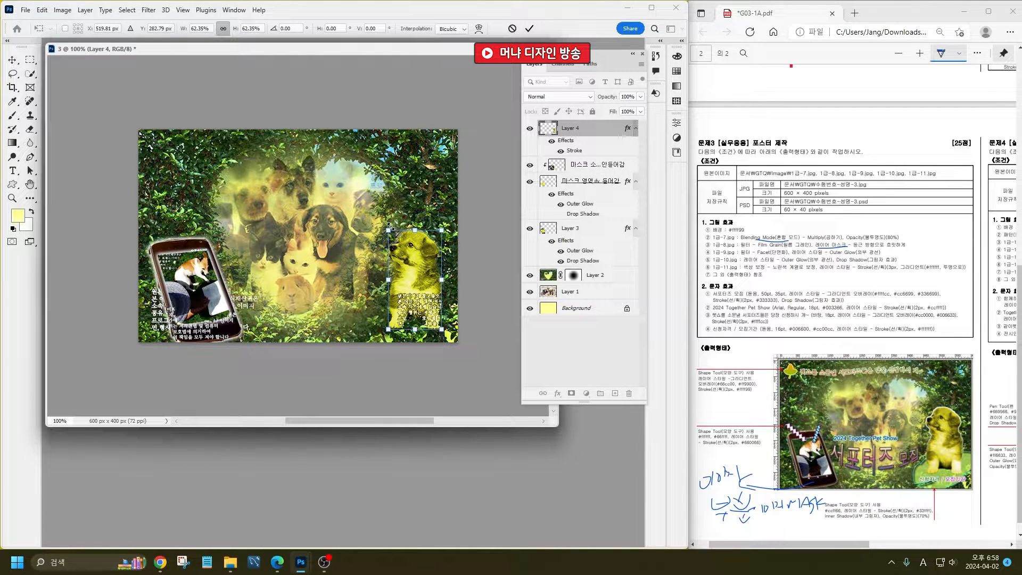
drag(389, 231, 371, 211)
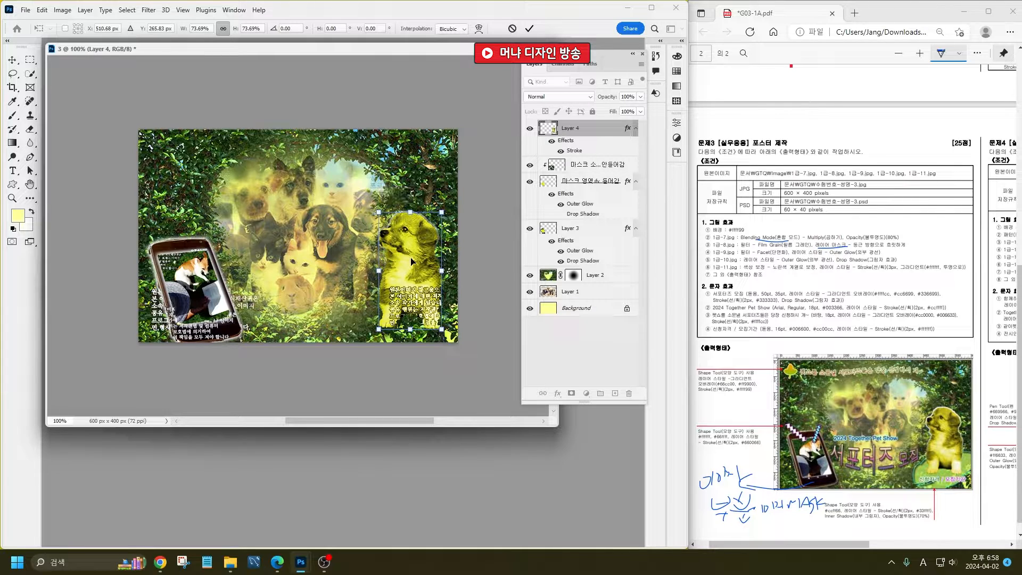
key(Return)
key(w)
key(v)
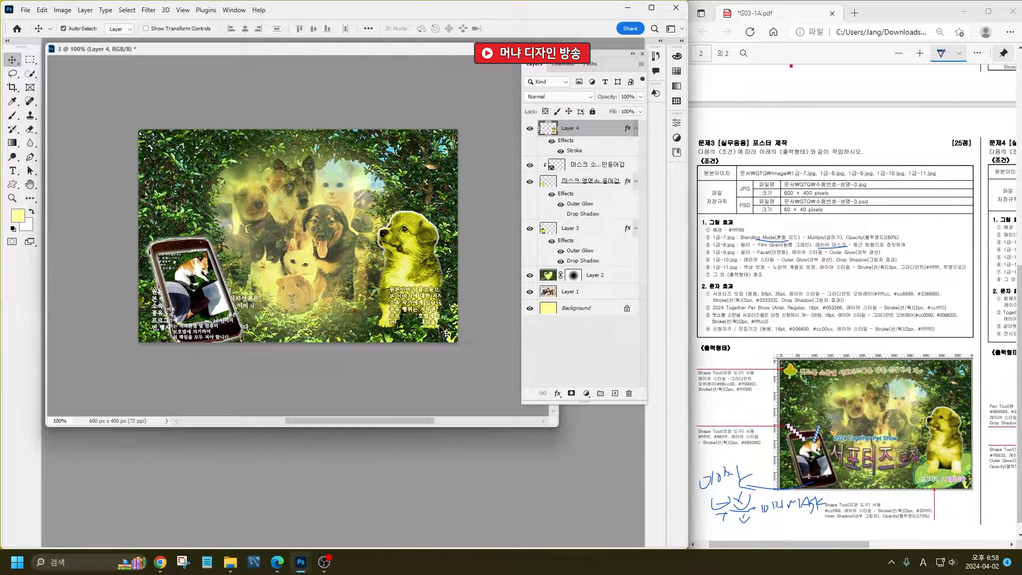
- Draw a Leaf 4 custom shape about 55 × 60 px in the poster's upper-left corner and remove its outline stroke
scroll(894, 404, down, 1)
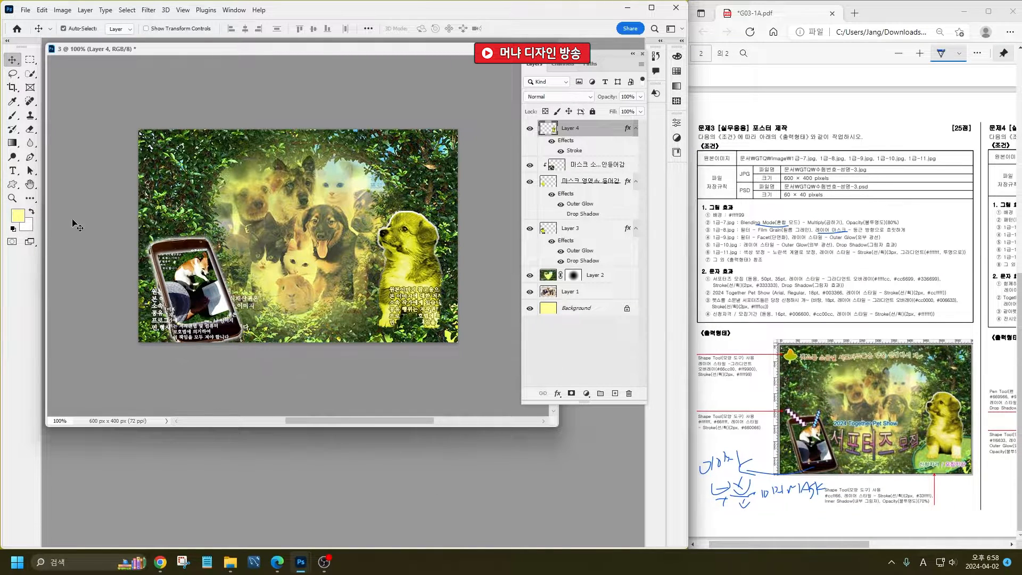
click(13, 184)
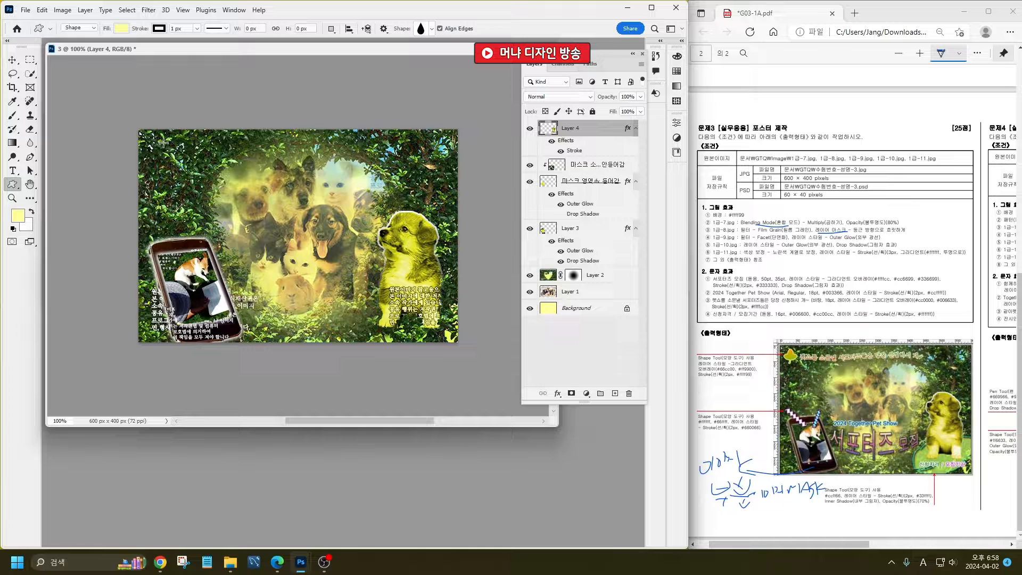
right_click(13, 185)
click(58, 237)
right_click(177, 144)
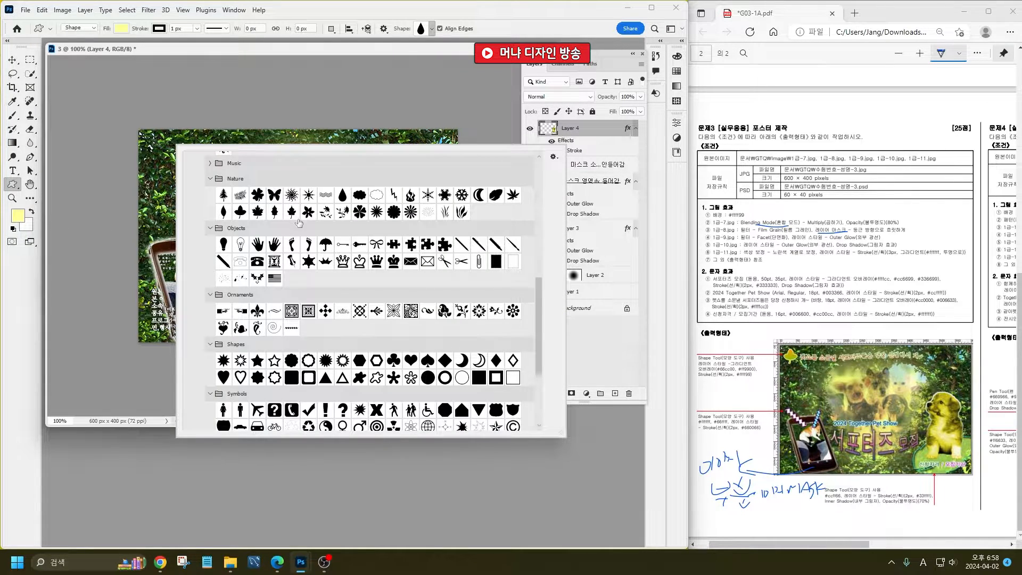
double_click(241, 212)
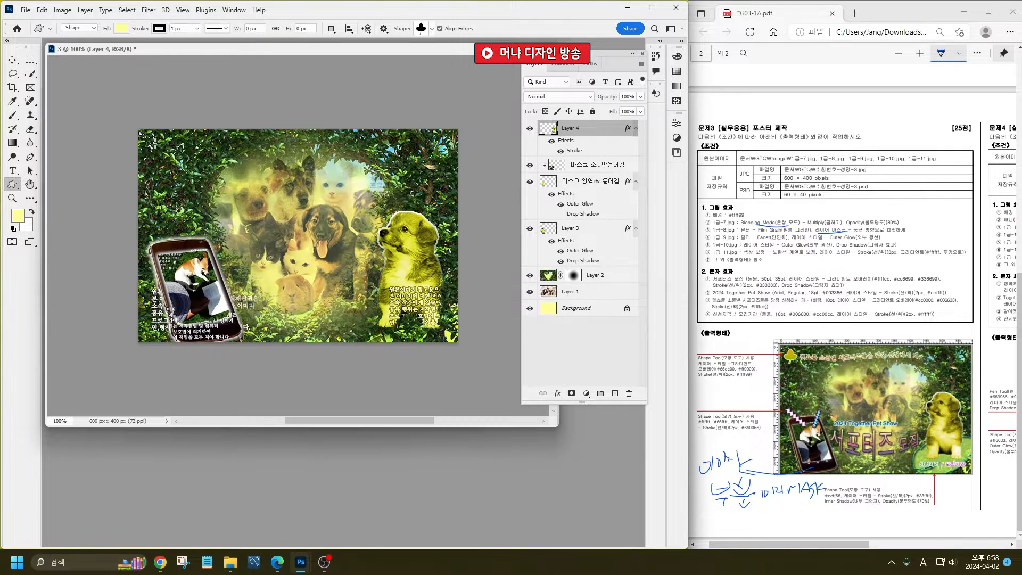
drag(147, 134, 175, 165)
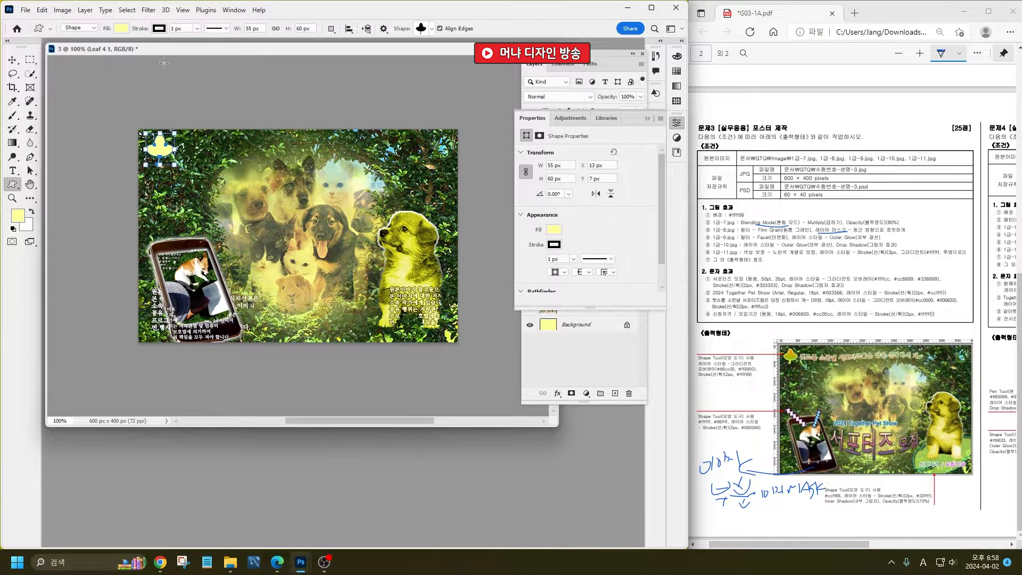
click(161, 36)
click(95, 52)
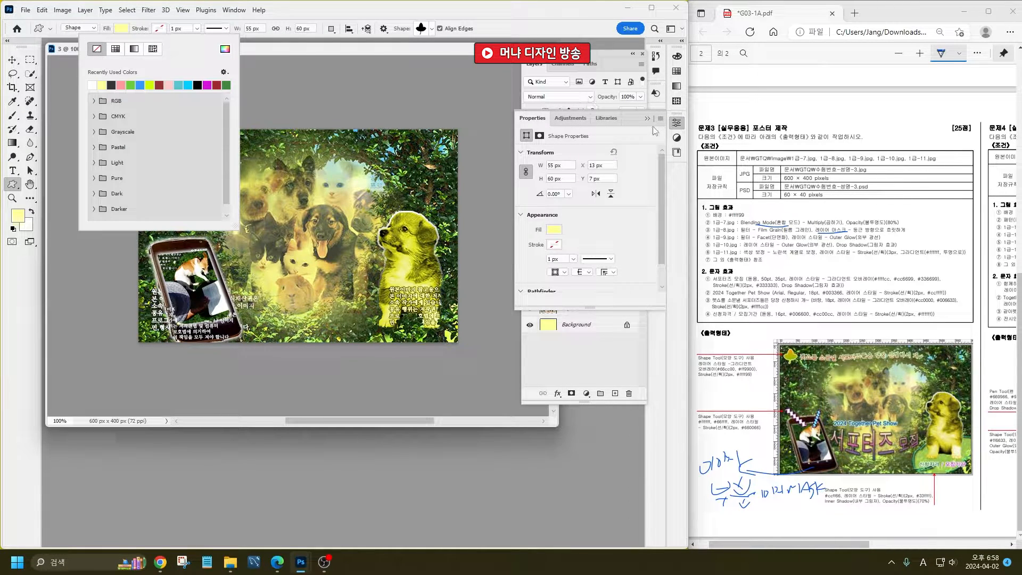
click(246, 132)
- Draw a zigzag custom shape from the Ornaments group, about 168 × 25 px, above the phone
right_click(219, 149)
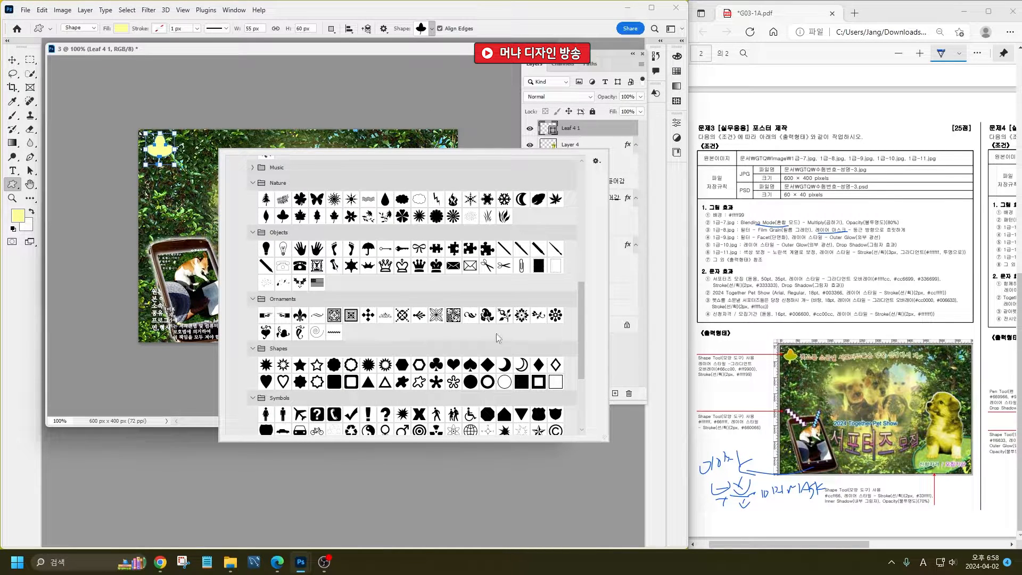
scroll(488, 380, down, 5)
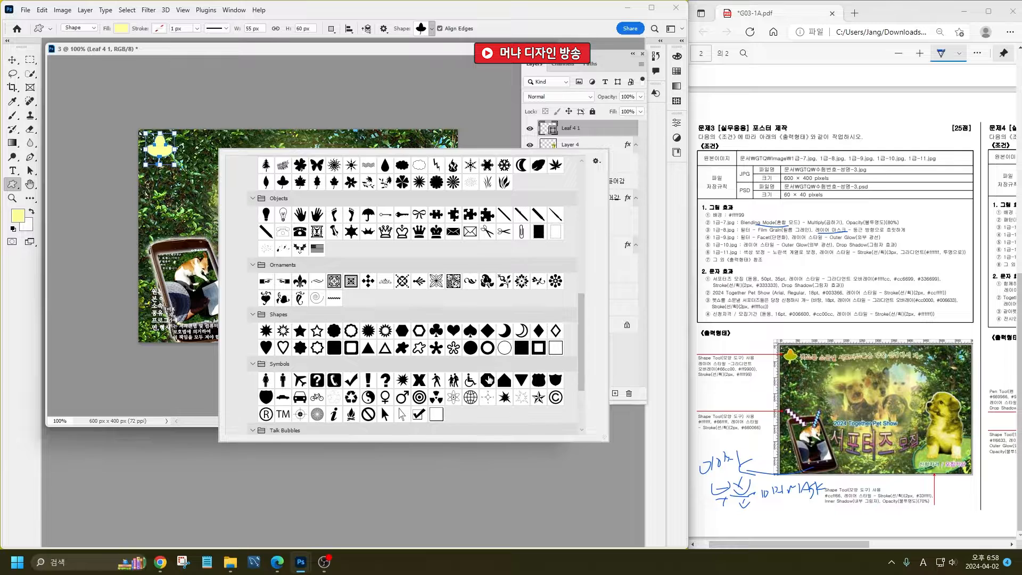
scroll(488, 379, down, 2)
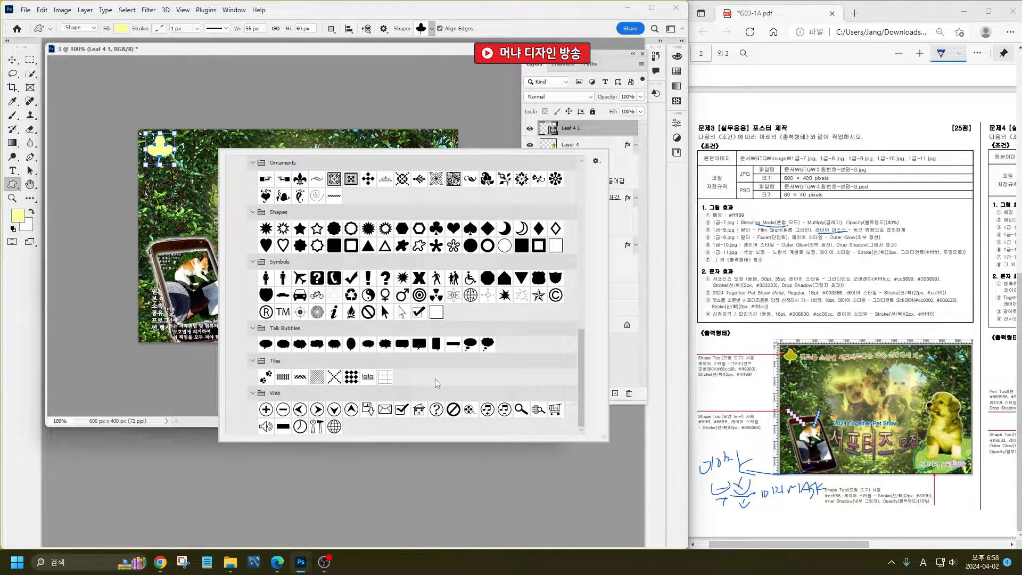
scroll(435, 379, up, 4)
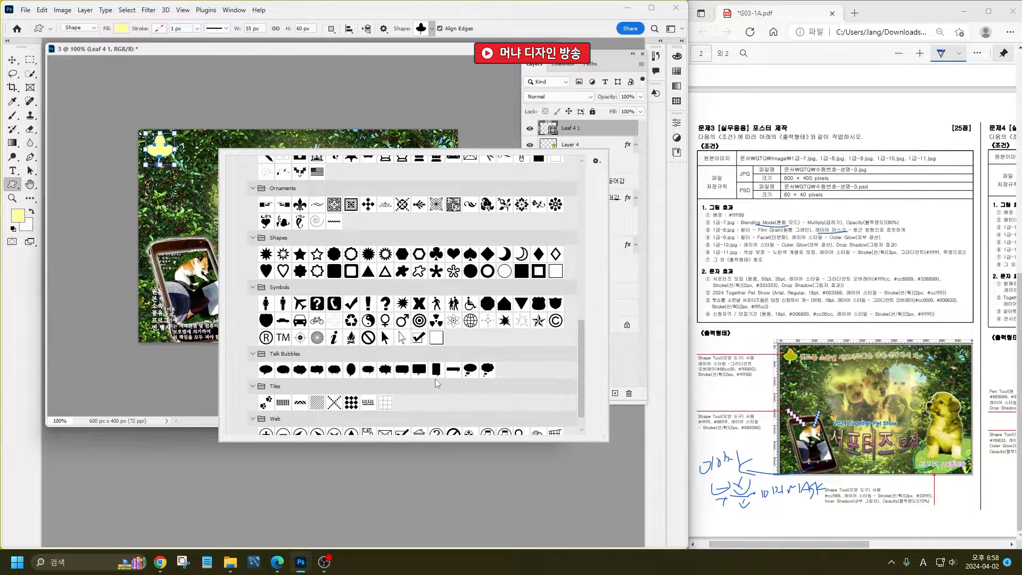
click(334, 265)
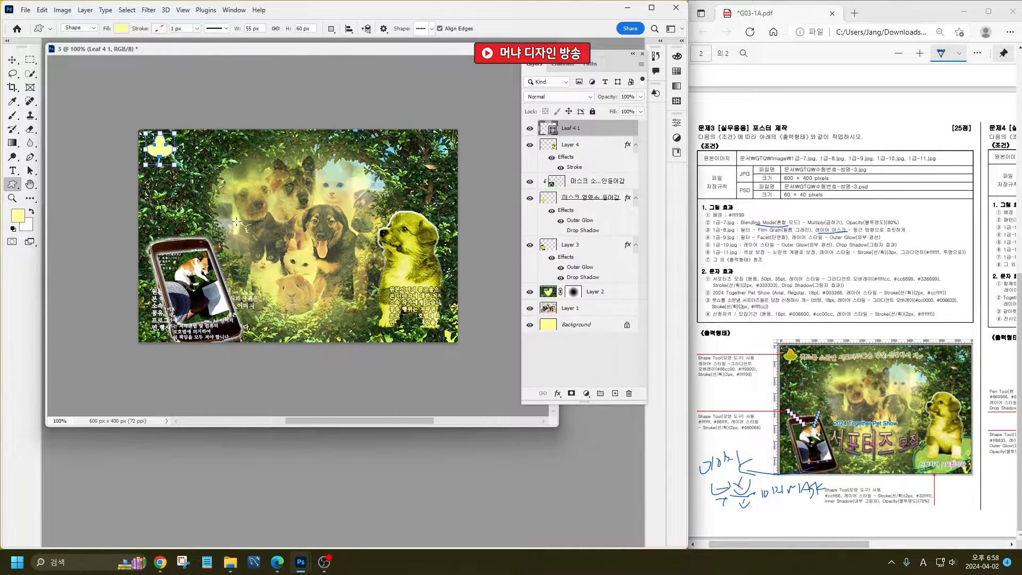
drag(181, 195, 269, 244)
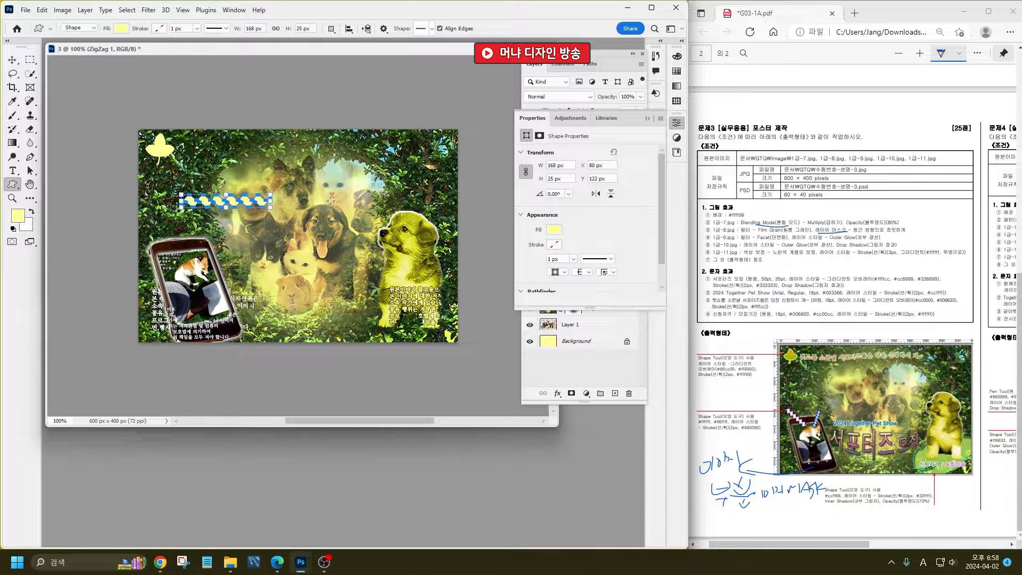
- Draw a single-leaf custom shape about 210 × 182 px over the lower-right part of the poster, overlapping the puppy
right_click(330, 200)
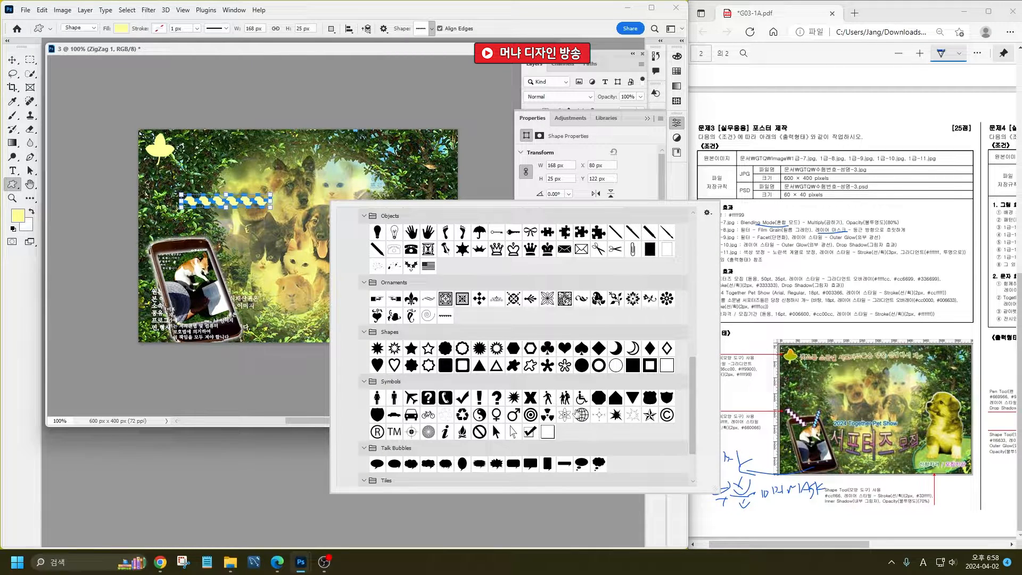
scroll(575, 407, up, 2)
click(650, 225)
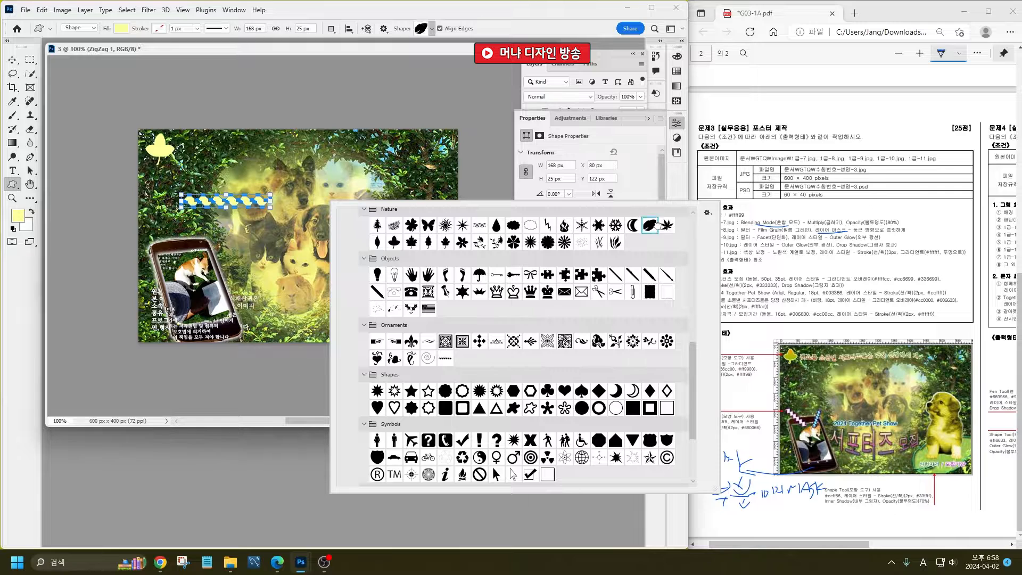
key(Return)
drag(306, 230, 417, 326)
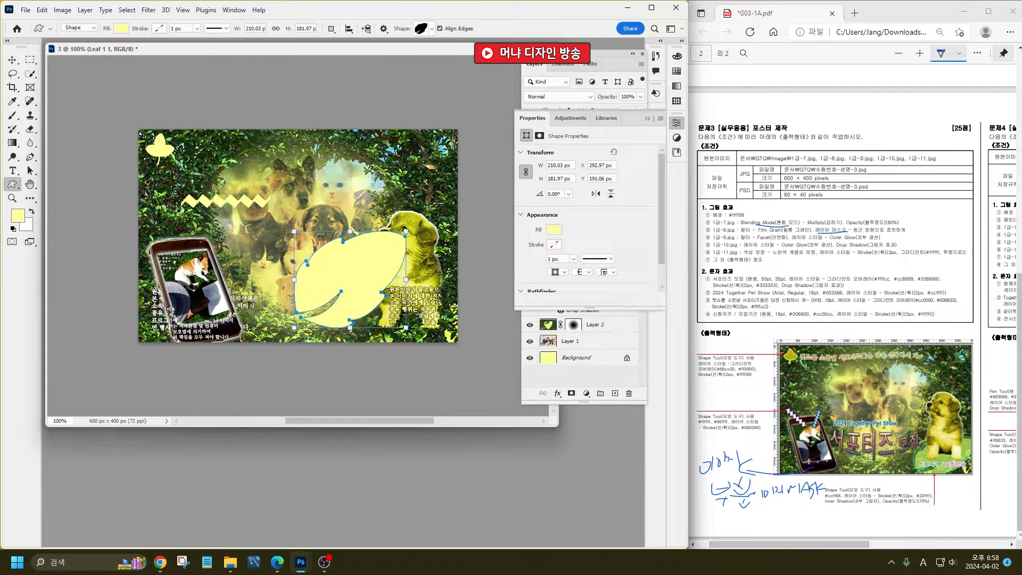
- Set the fill colour of the newly drawn large leaf to #ccff66
click(12, 59)
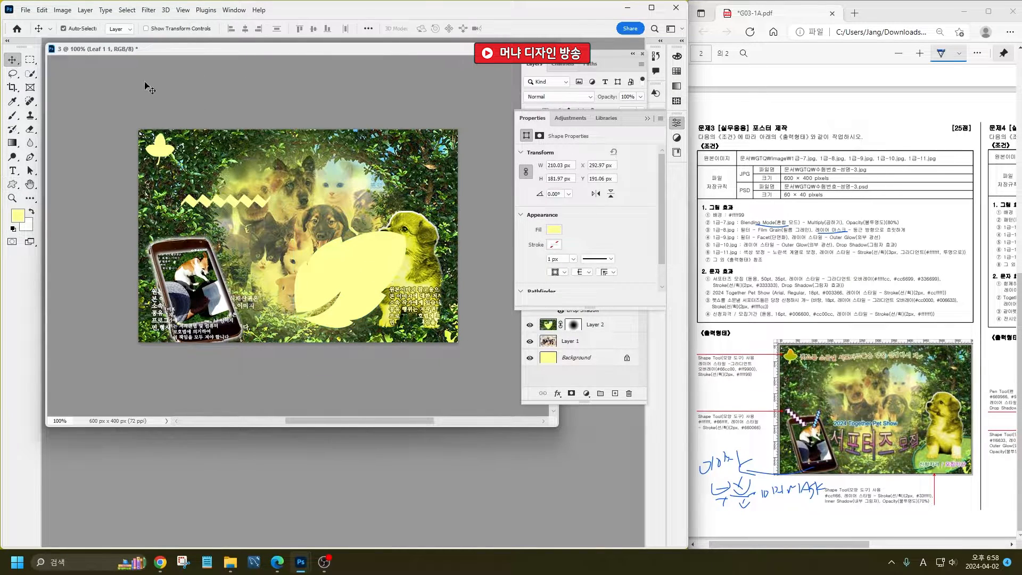
click(647, 119)
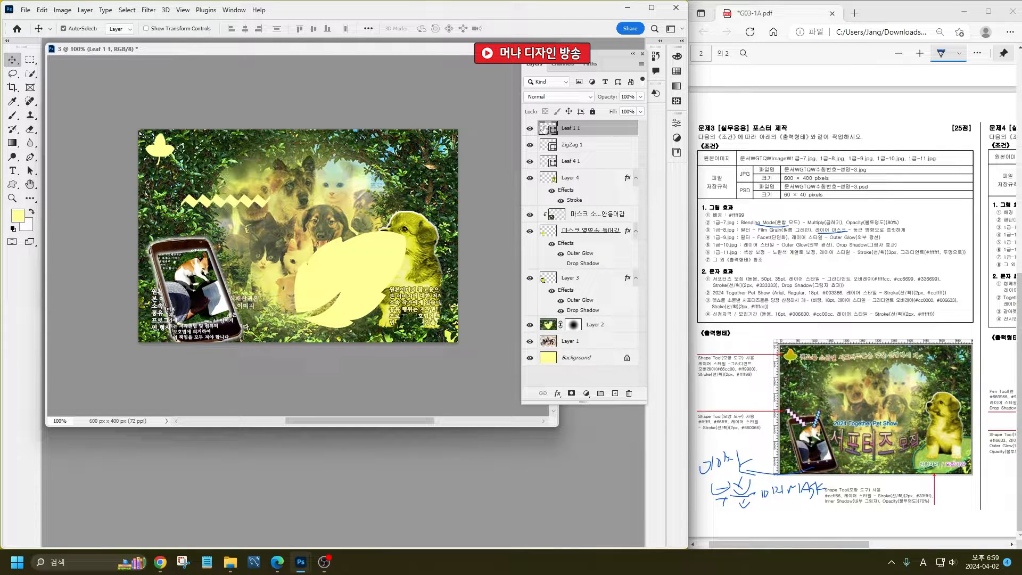
double_click(544, 128)
text(ccff66)
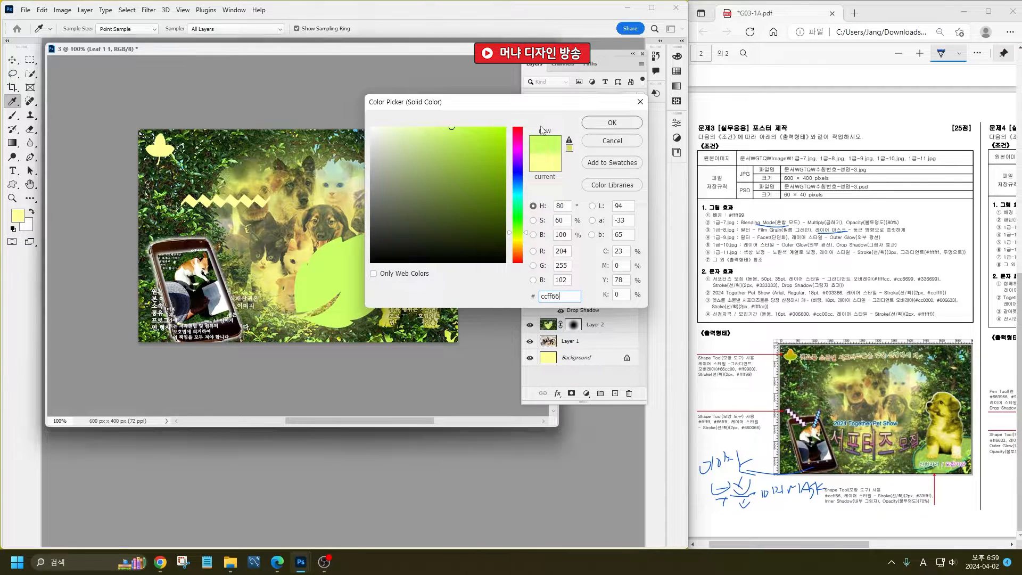
key(Return)
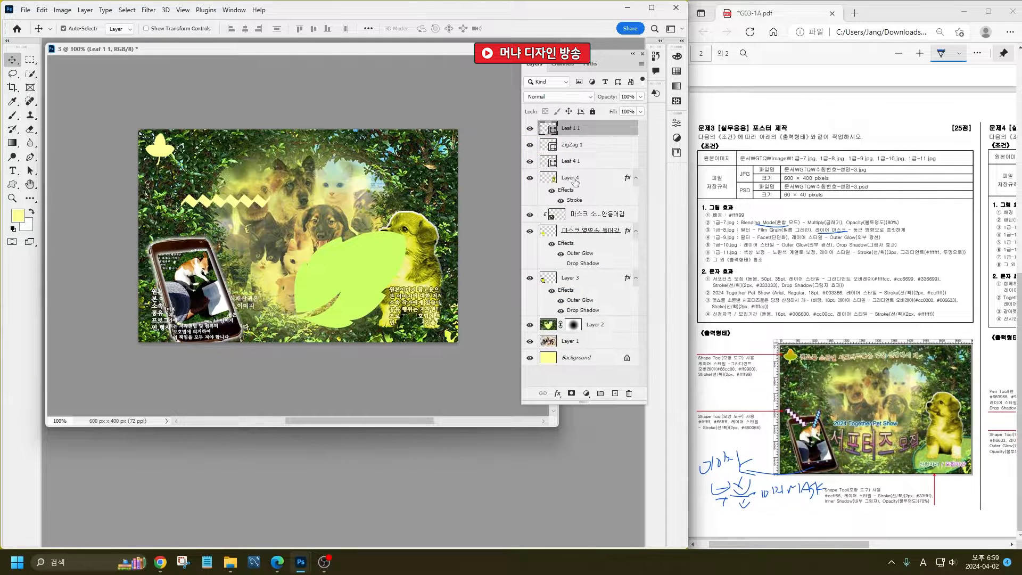
- Add a 2 px solid-colour Stroke in #33ffff to the large leaf layer
click(558, 394)
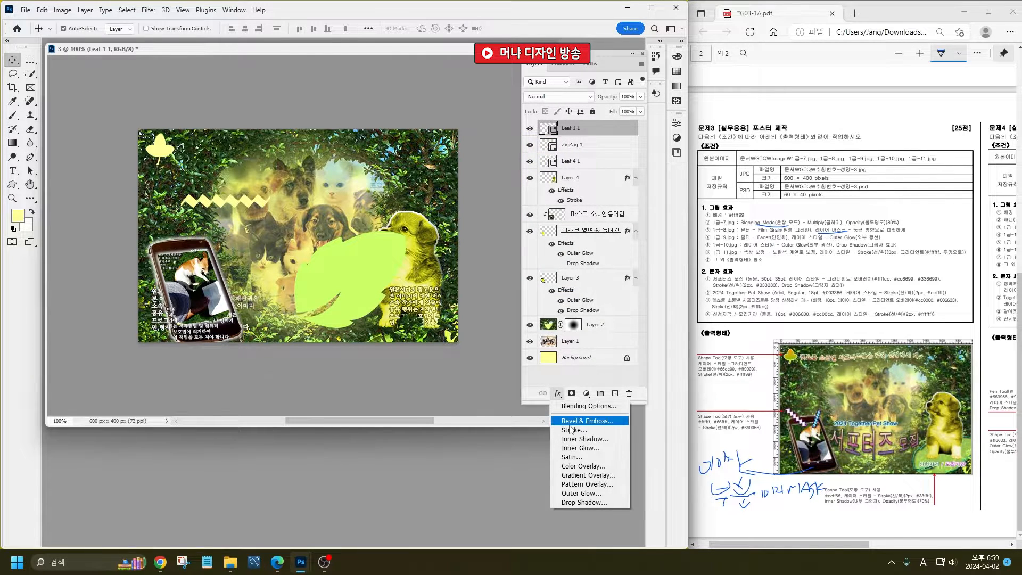
click(570, 427)
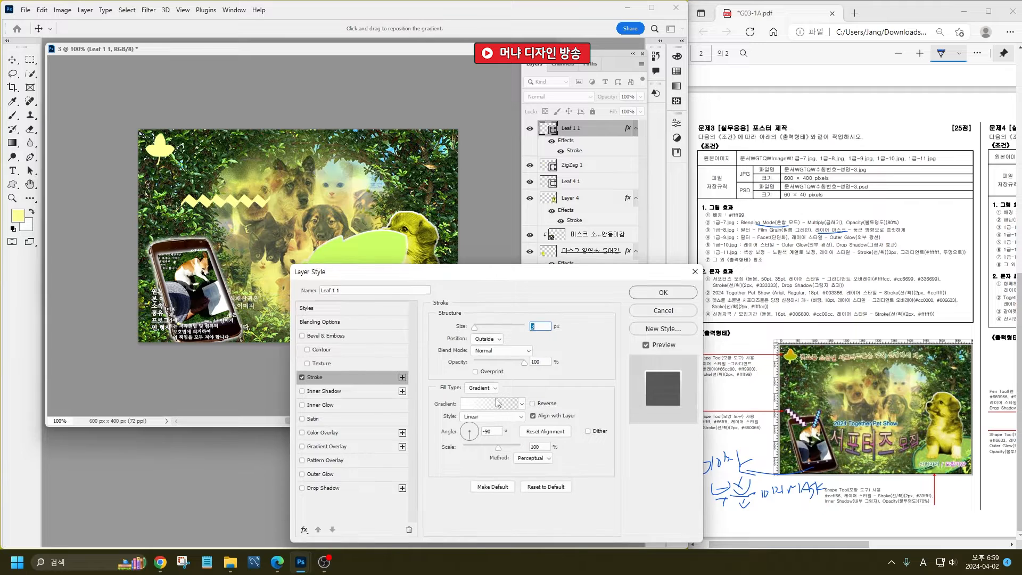
click(479, 388)
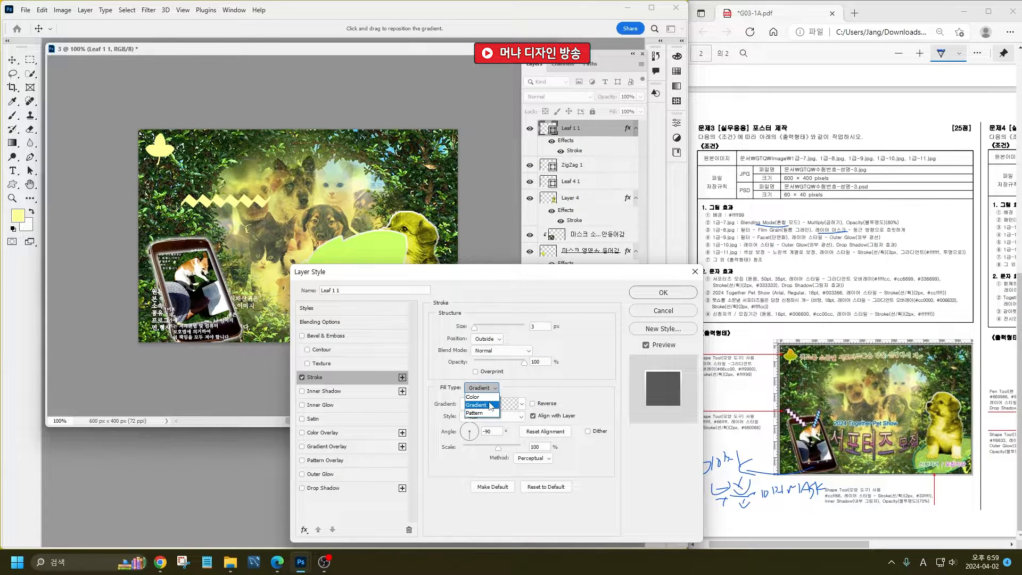
click(479, 397)
click(541, 325)
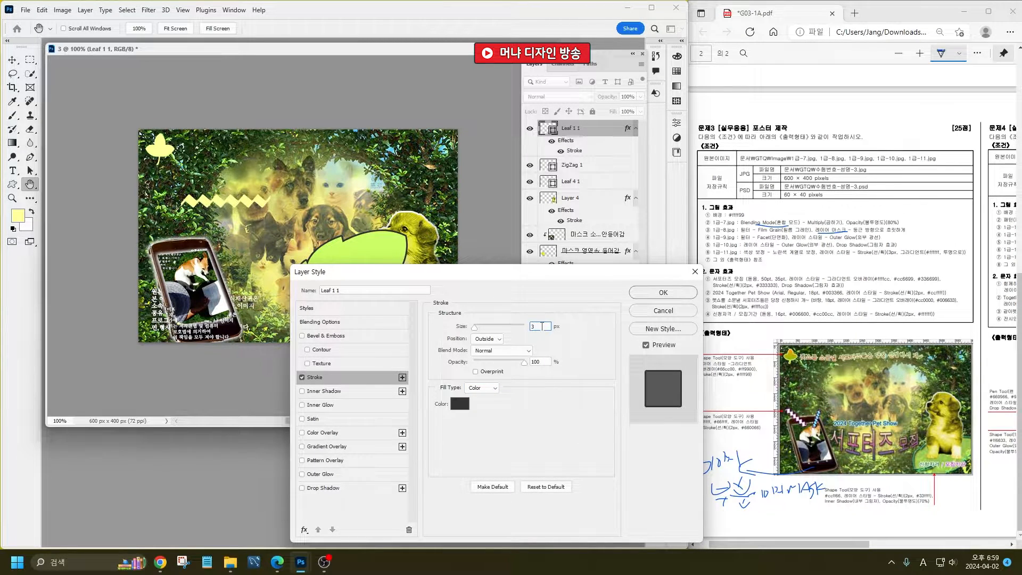
key(BackSpace)
text(2)
click(468, 408)
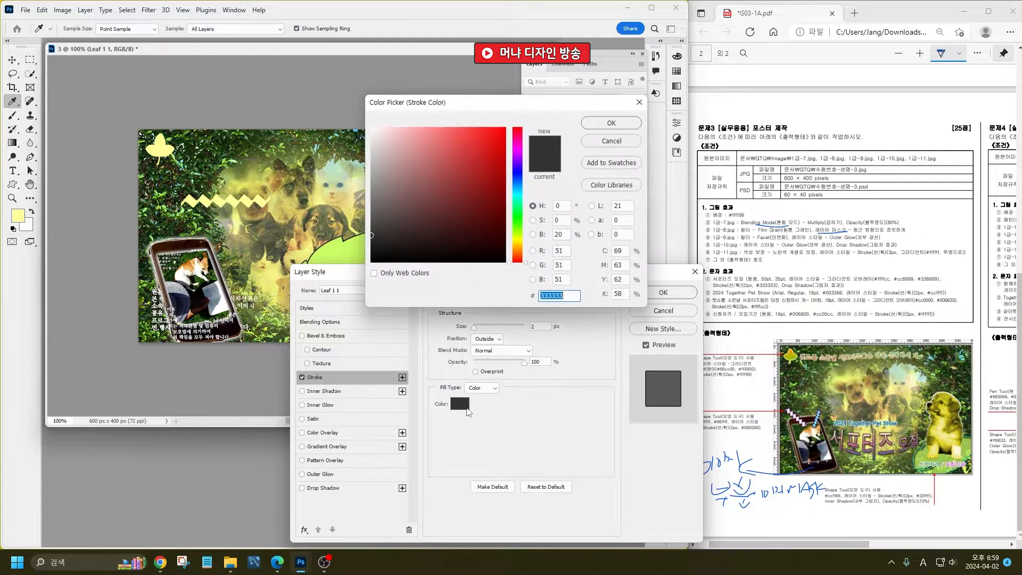
text(33ffff)
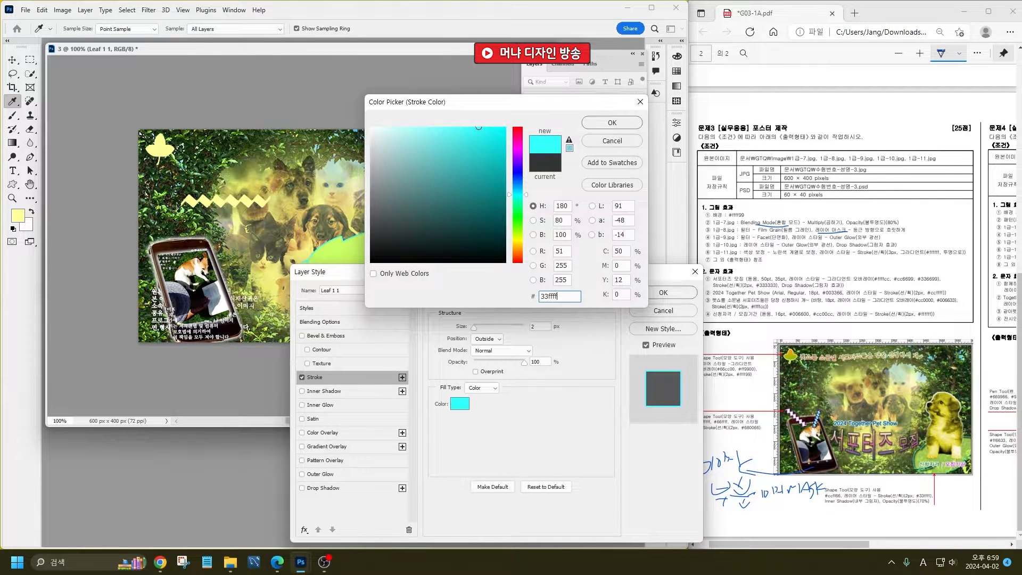
key(Return)
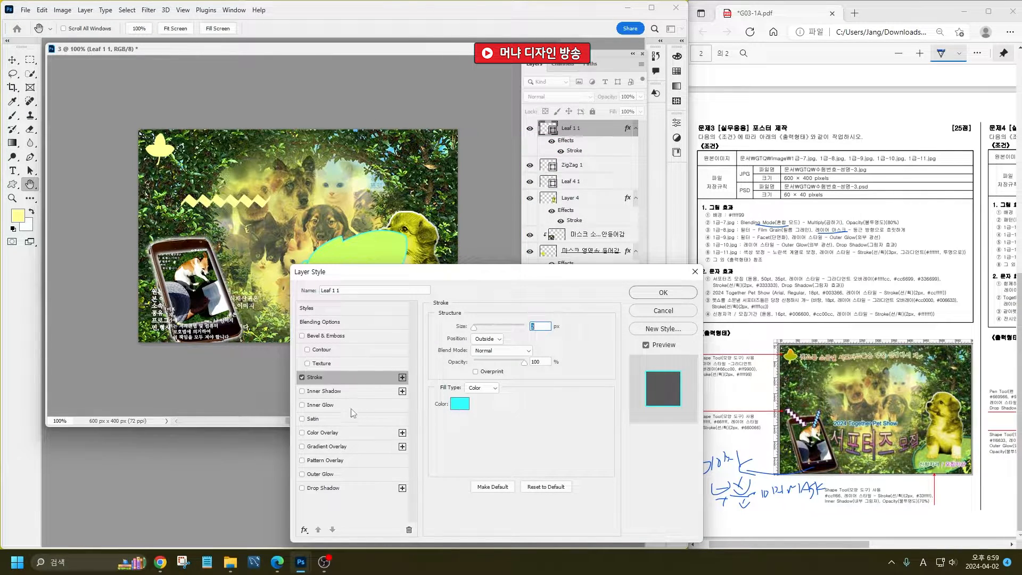
- Add an Inner Shadow with its default settings to the large leaf and apply the layer style
click(324, 392)
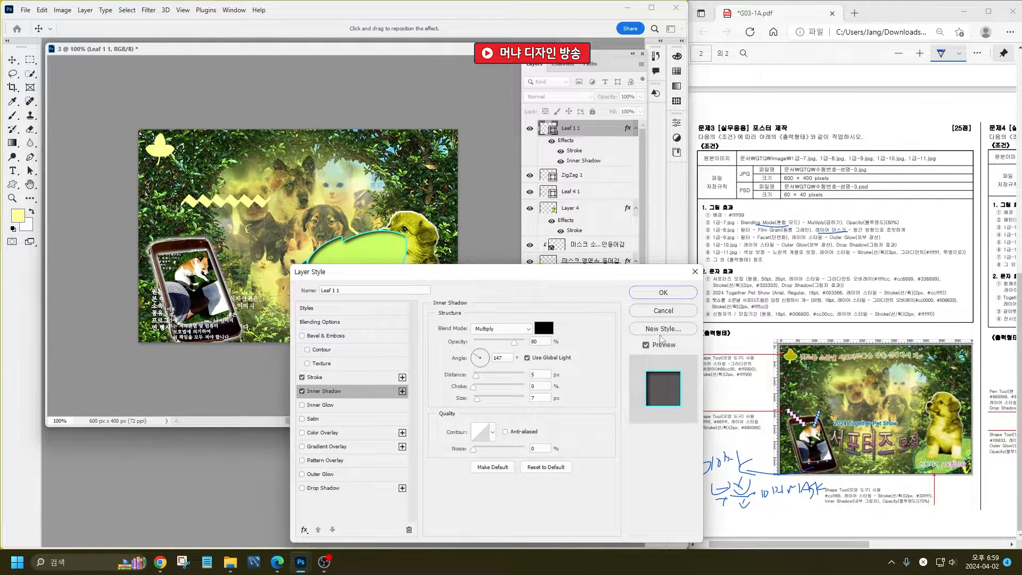
key(ctrl)
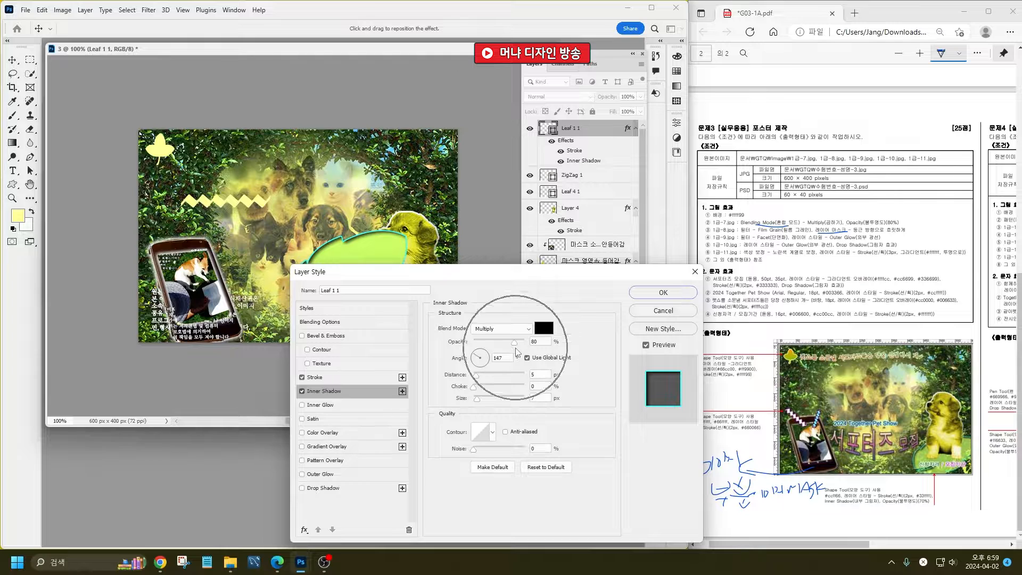
key(ctrl)
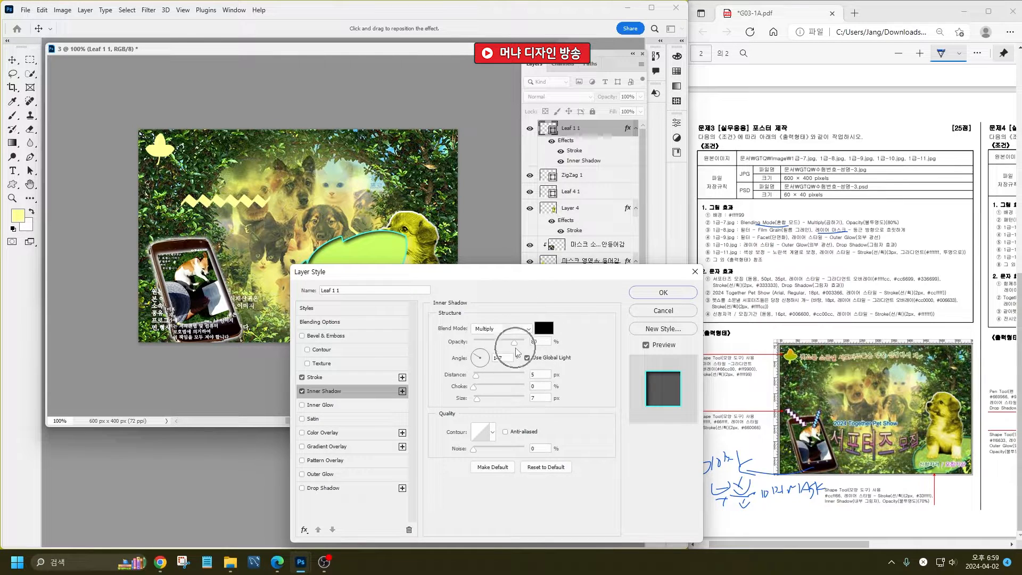
click(662, 292)
click(632, 97)
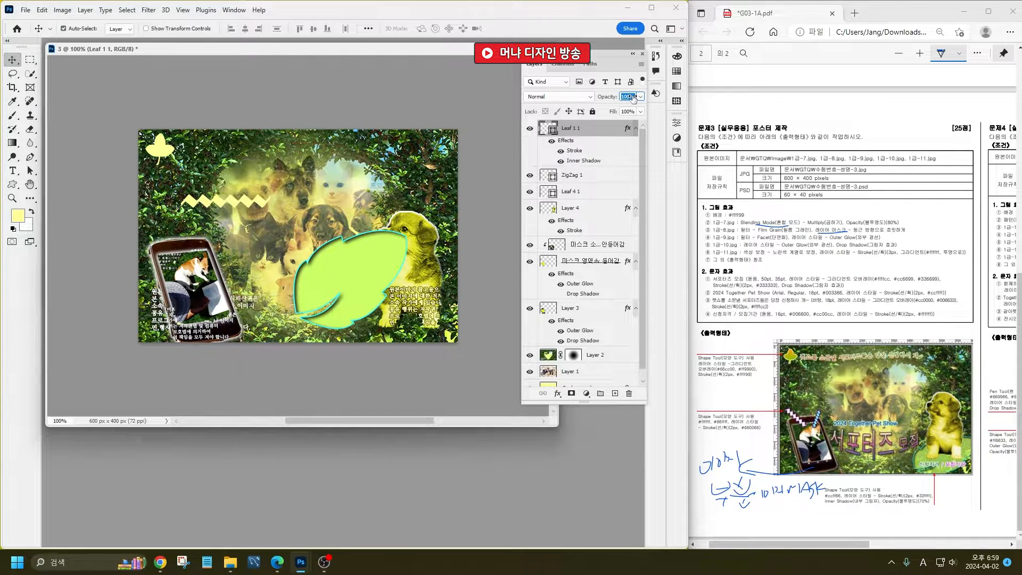
key(ctrl)
text(0)
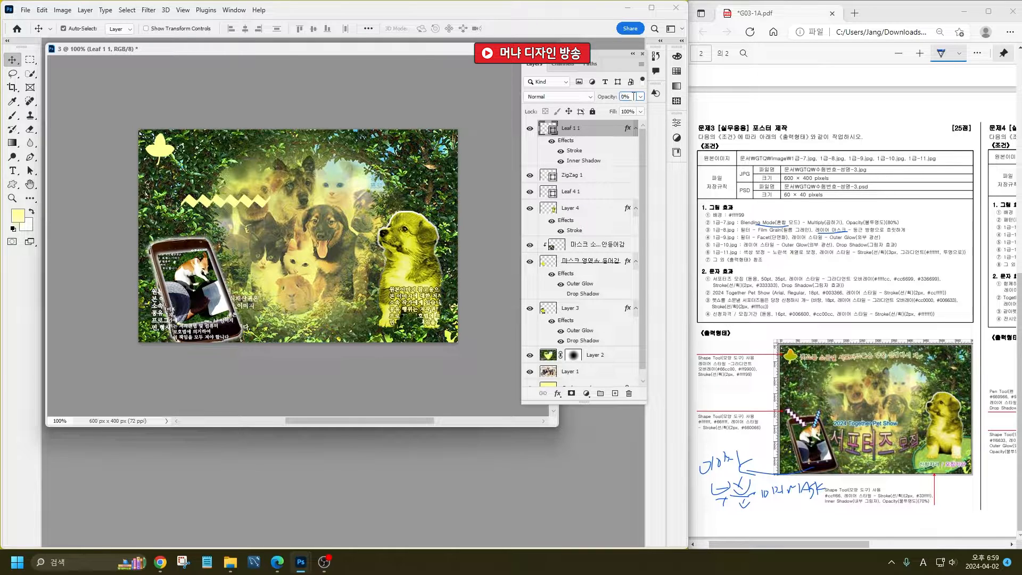
text(70)
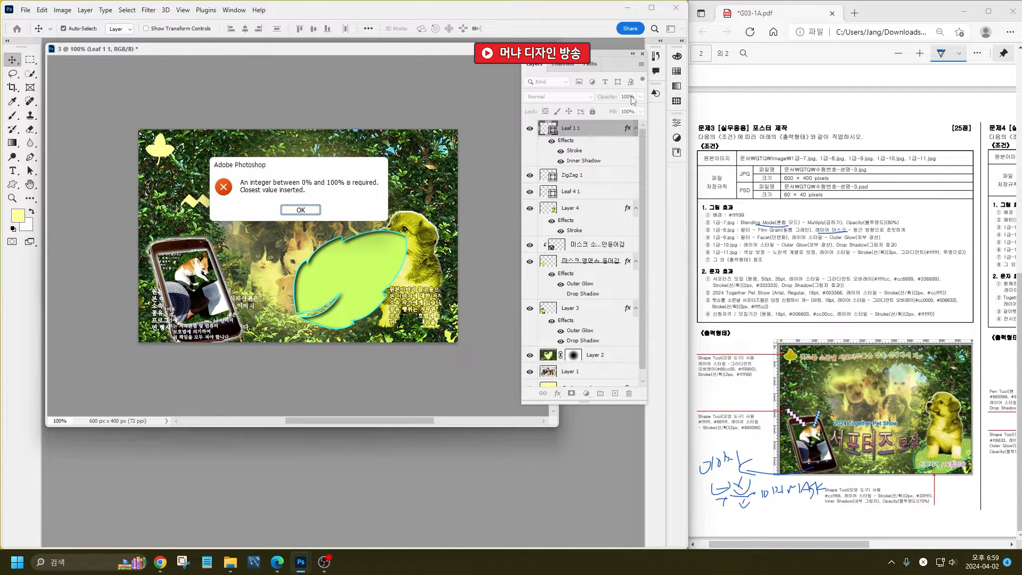
key(Return)
- Set the large leaf layer's opacity to 70% and move the leaf into the poster's lower-right corner
click(629, 96)
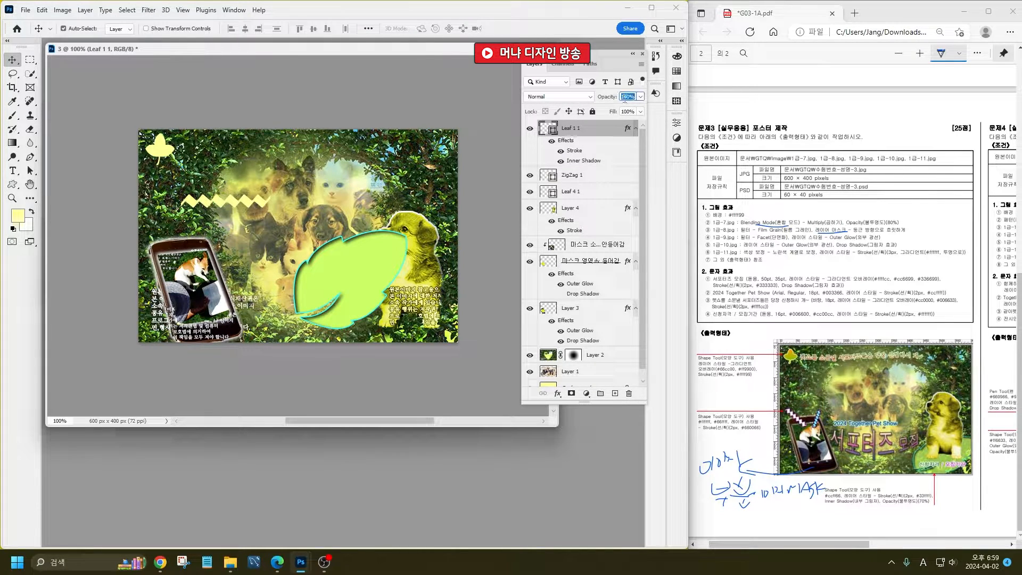
text(70)
key(Return)
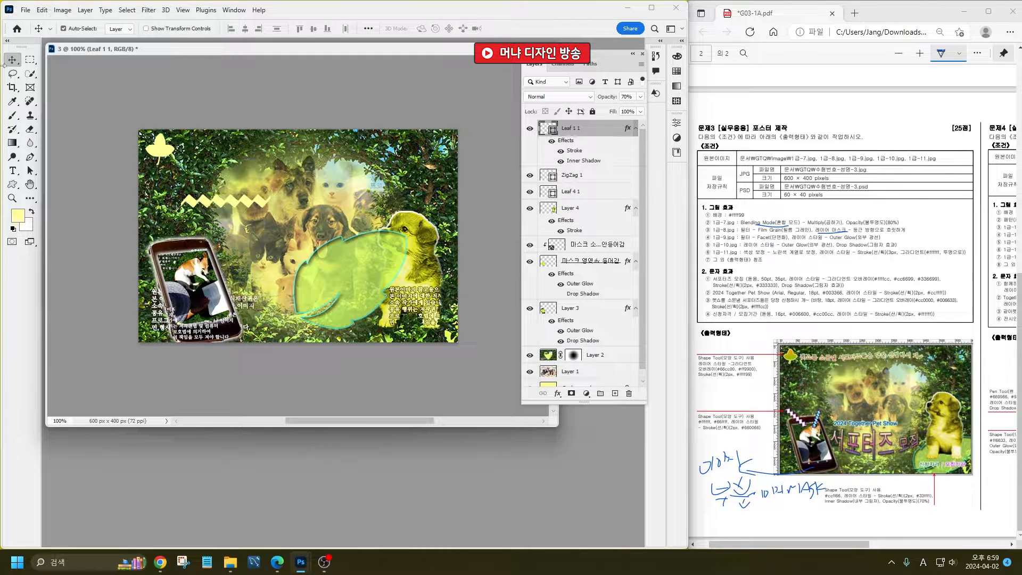
drag(371, 271, 415, 282)
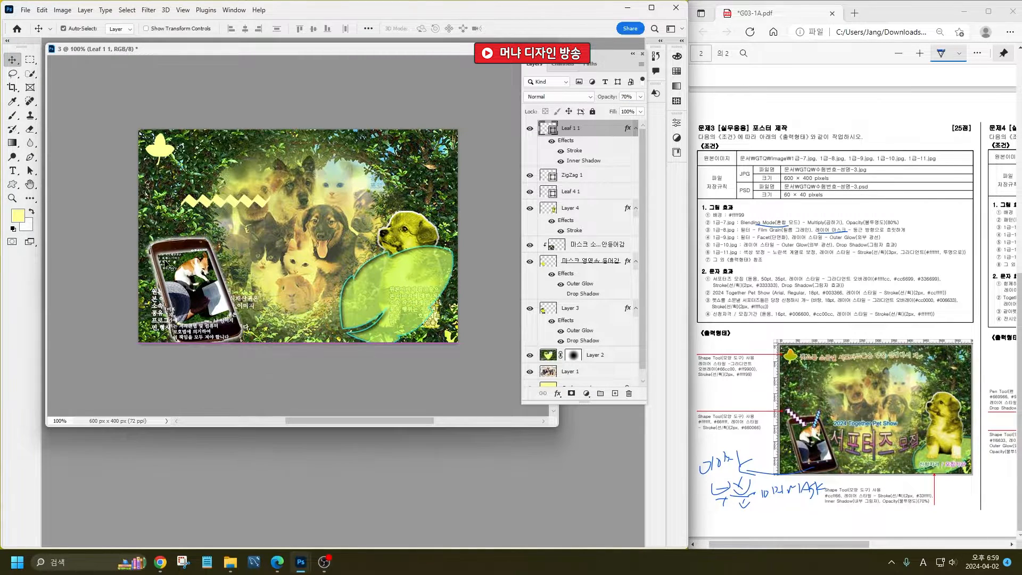
- Add a Gradient Overlay to the small leaf in the poster's upper-left corner and remove the gradient's middle colour stop
click(169, 155)
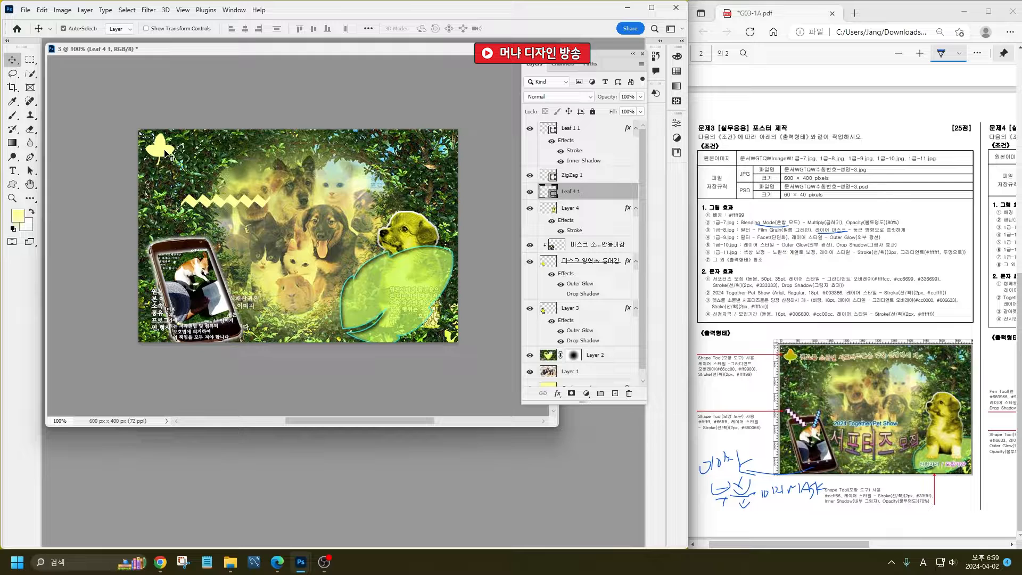
click(557, 394)
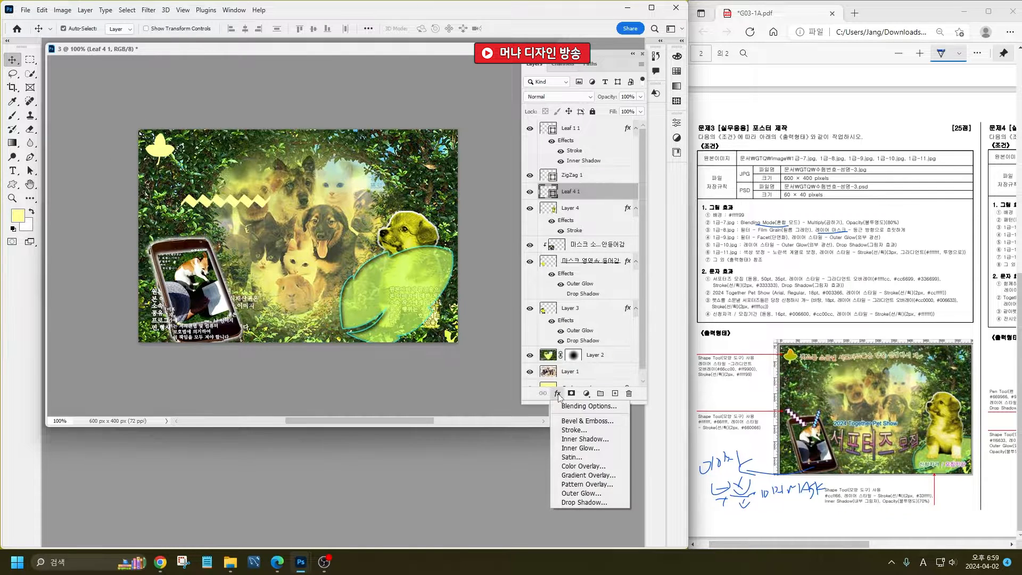
click(581, 474)
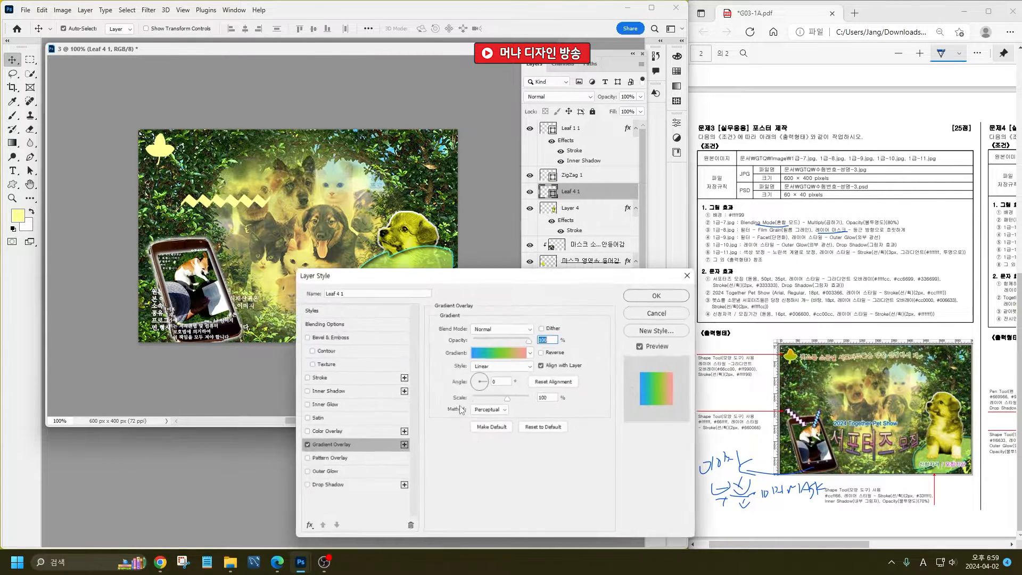
click(501, 354)
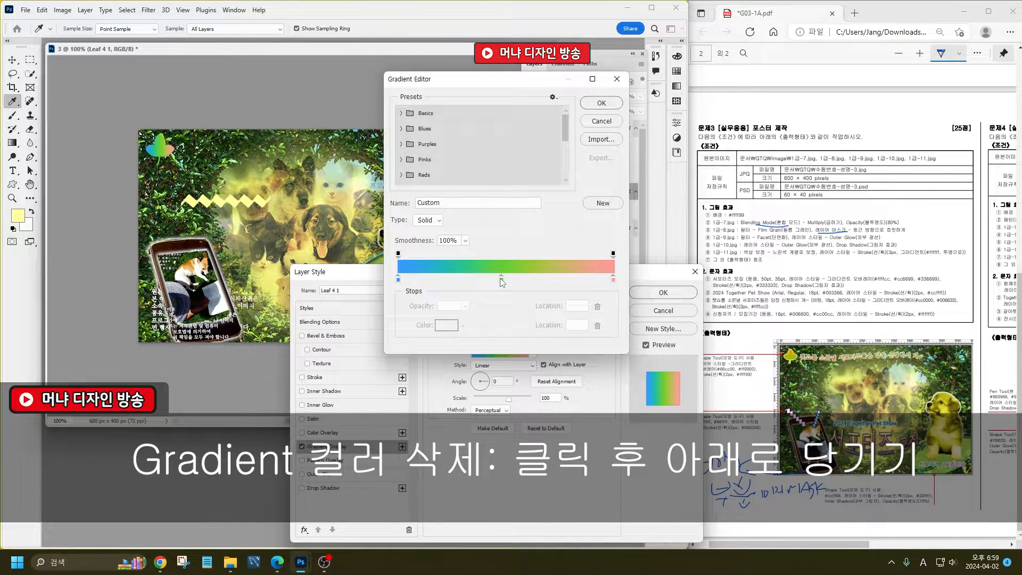
drag(501, 279, 500, 311)
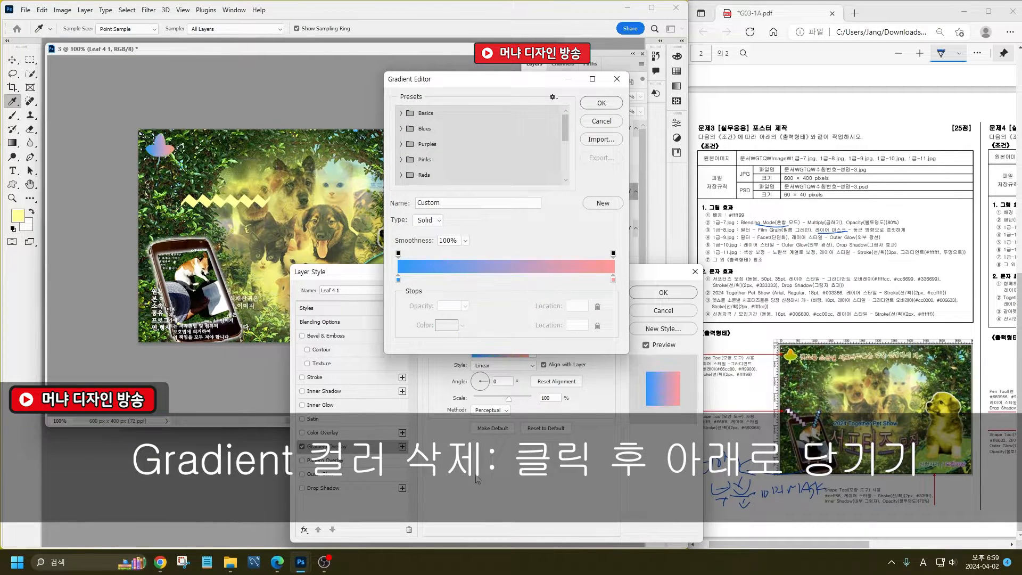
- Set the small leaf's gradient to run from #66cc00 at the start stop to #ff9900 at the end stop
double_click(398, 279)
text(66cc00)
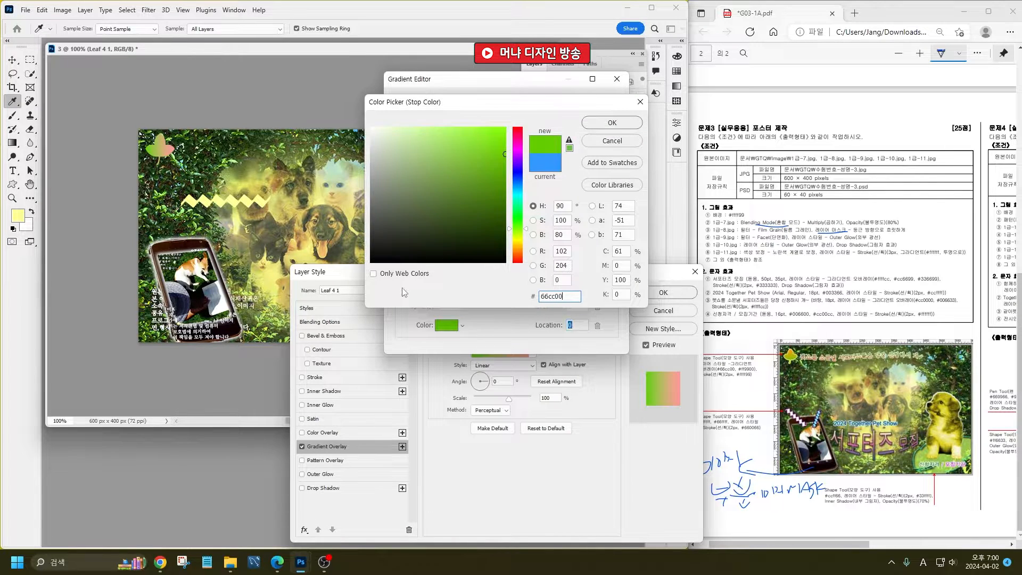
key(Return)
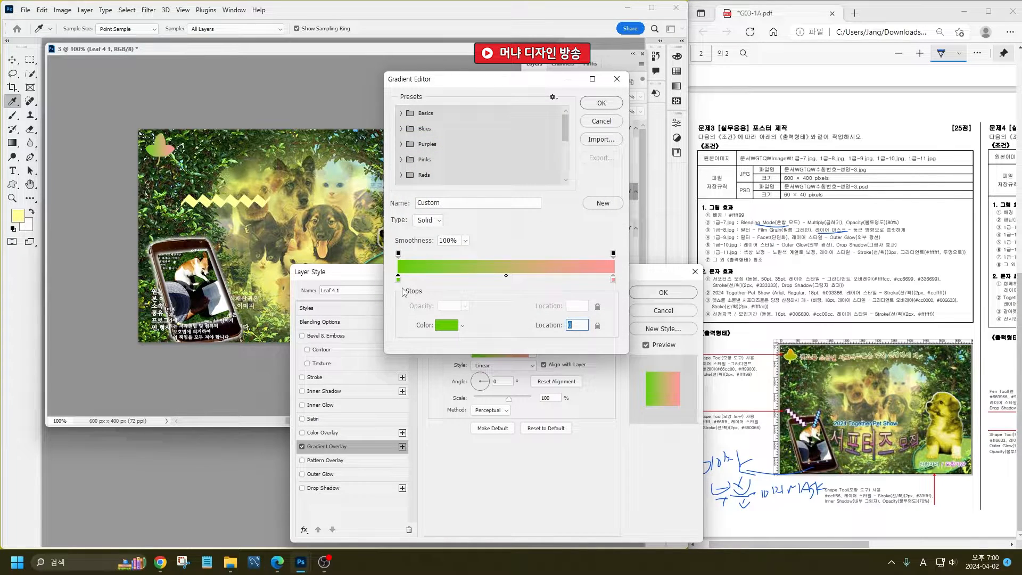
double_click(613, 279)
text(f)
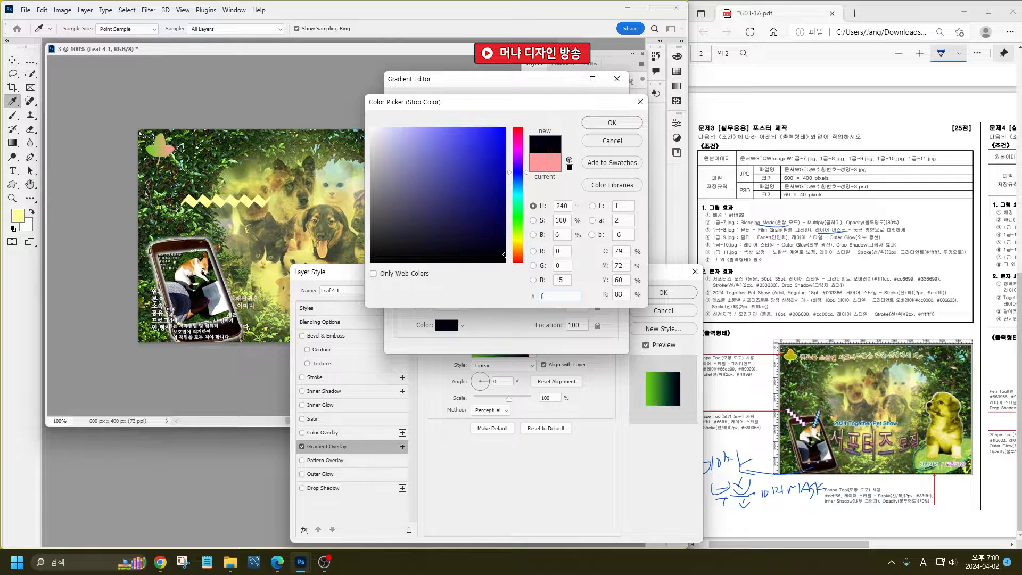
text(f9900)
key(Return)
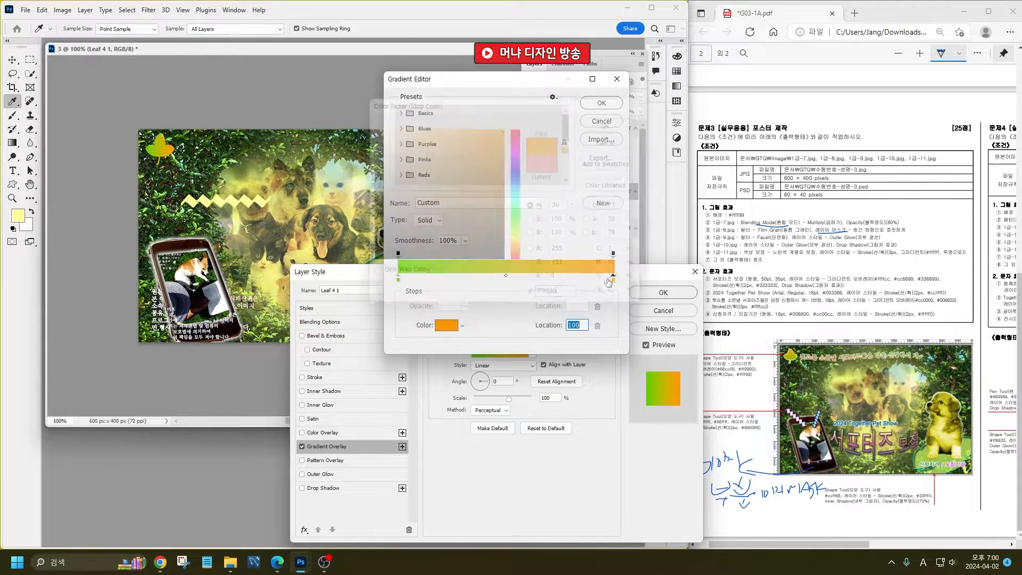
click(595, 109)
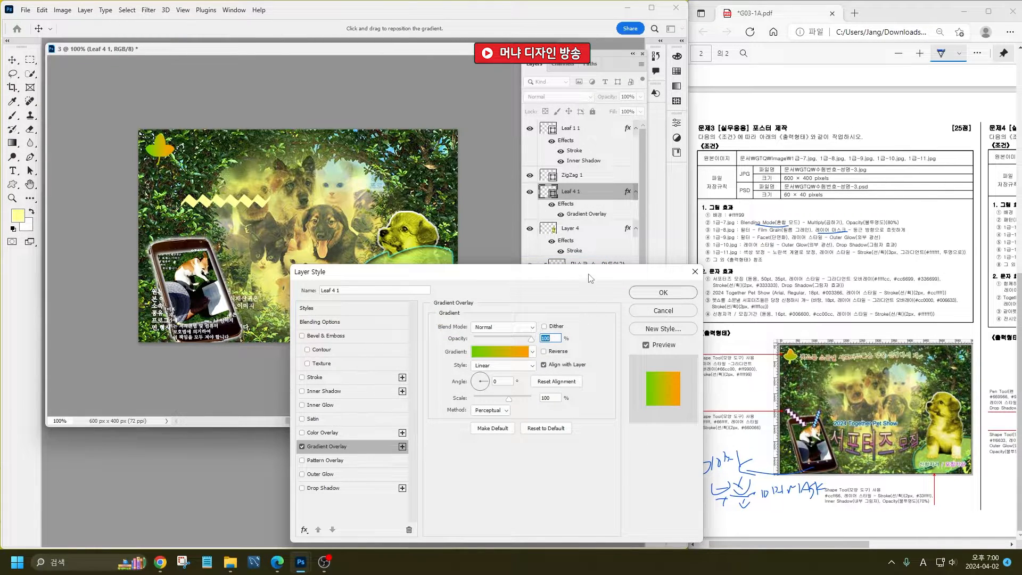
- Set the small leaf's Gradient Overlay angle to 90° so that orange is at the top
drag(589, 276, 490, 234)
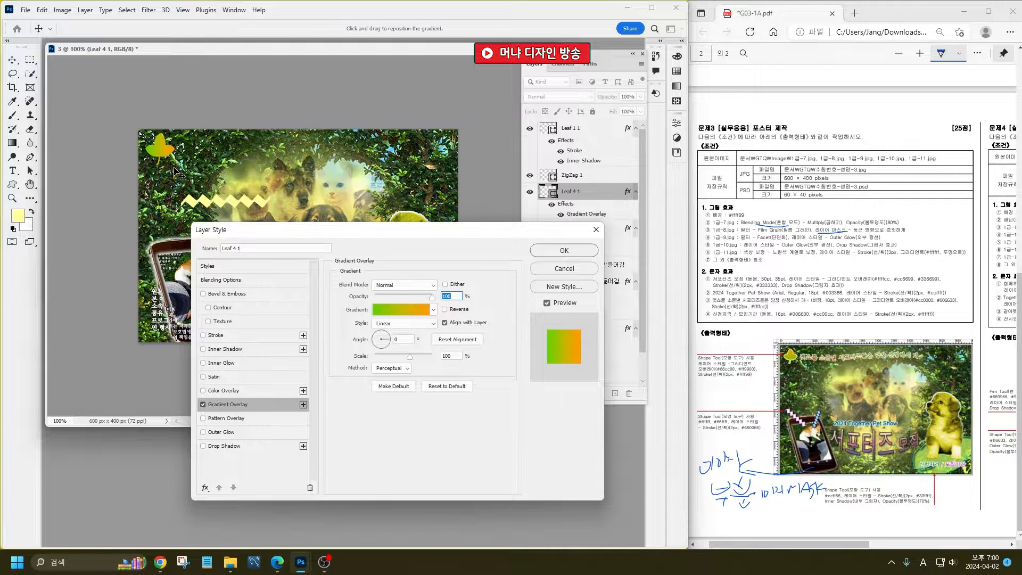
click(381, 331)
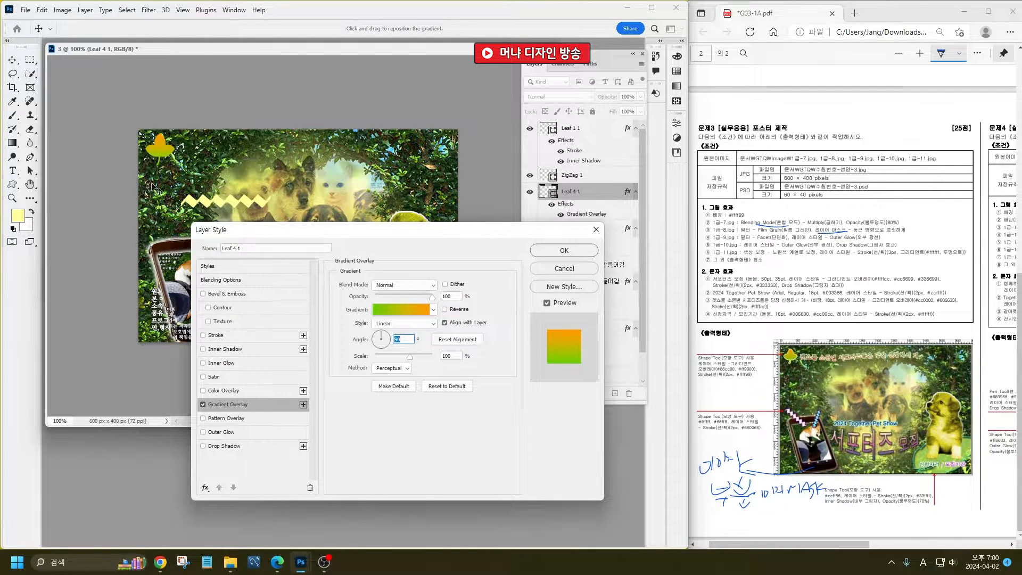
- Add a 2 px outside Stroke in #ffff99 to the small leaf and apply its layer style
click(220, 338)
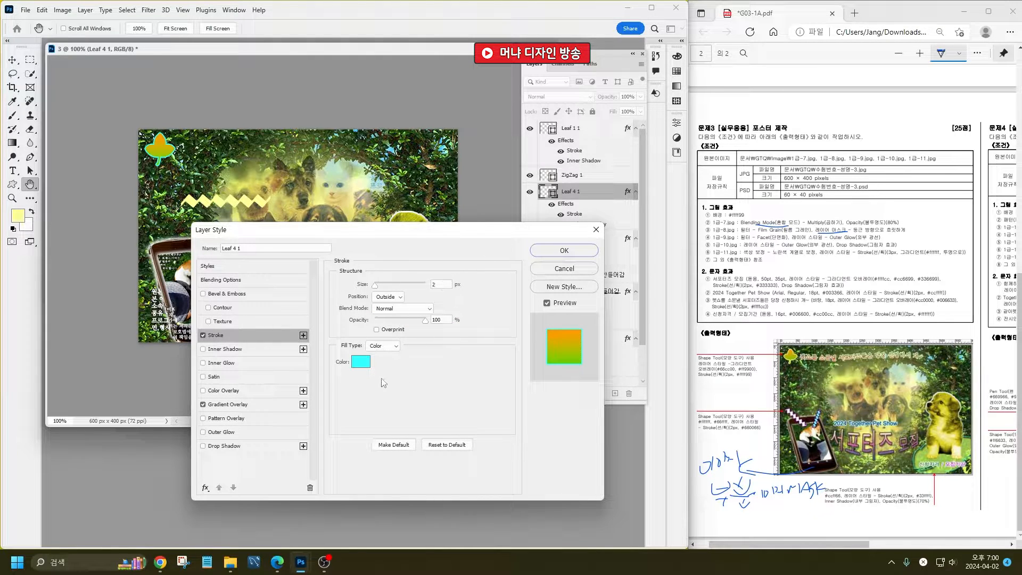
click(361, 362)
text(ff)
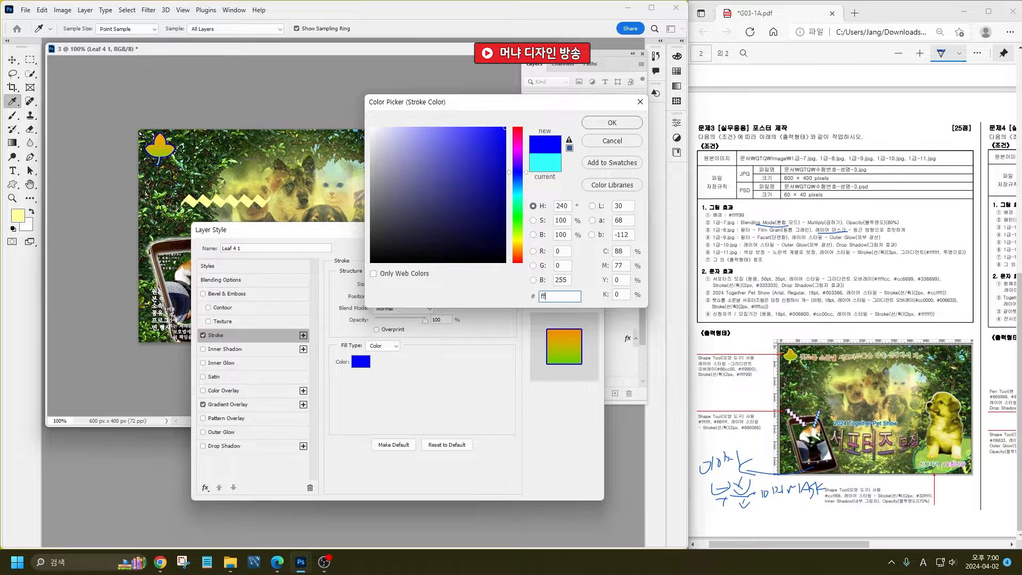
text(ff99)
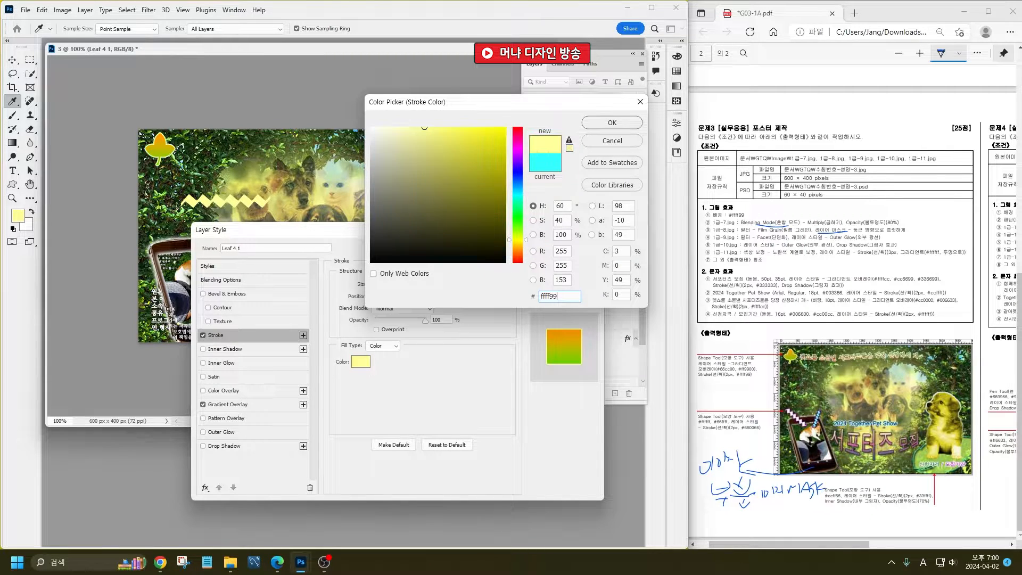
key(Return)
click(564, 250)
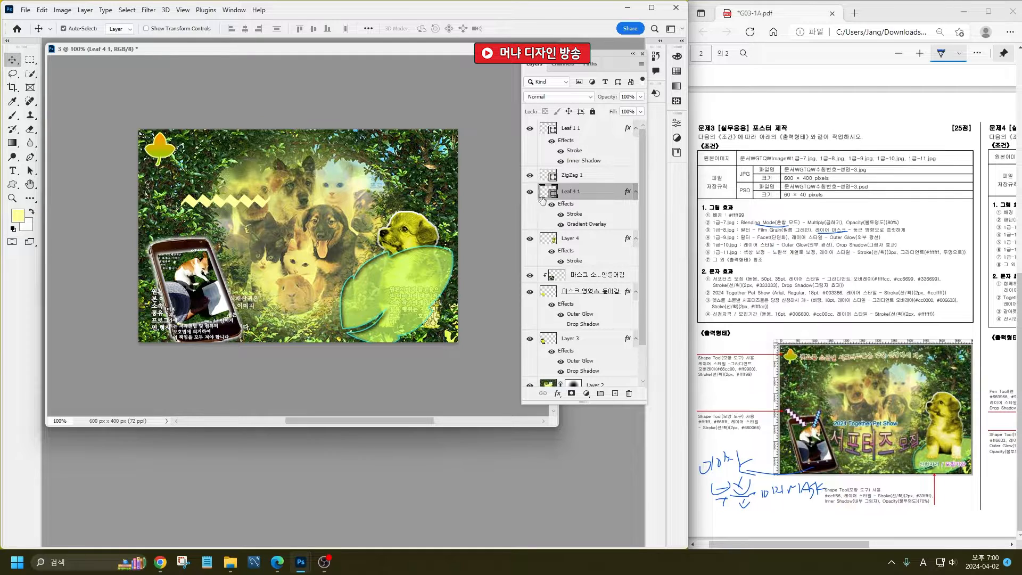
- Set the zigzag shape's fill colour to #ffffff
double_click(551, 177)
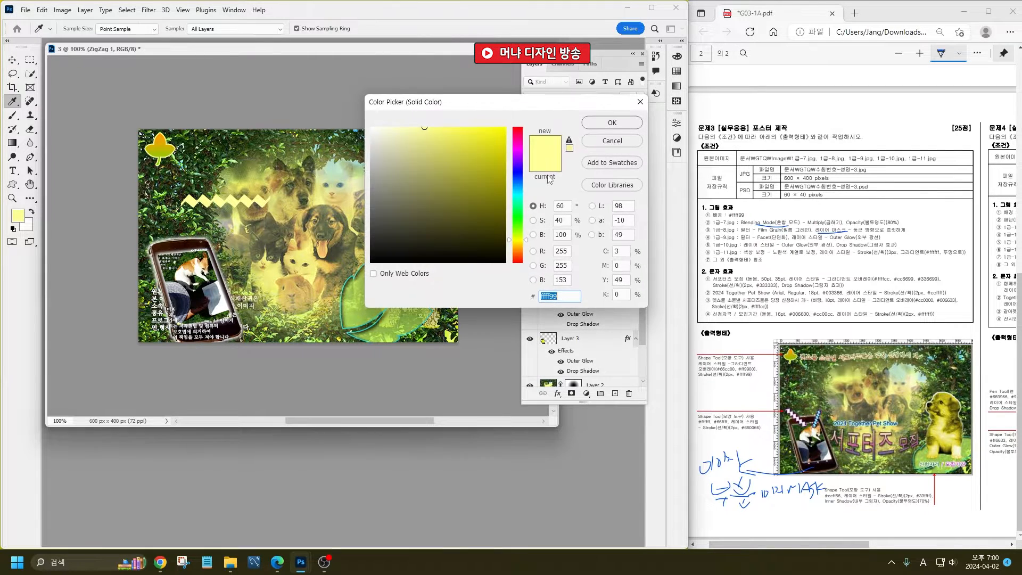
text(ffff)
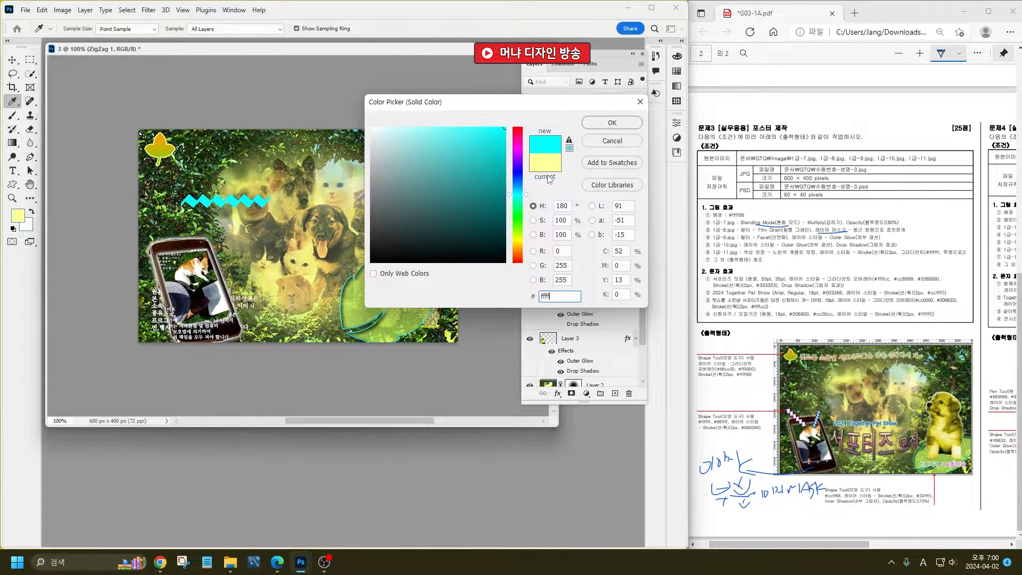
text(ff)
key(Return)
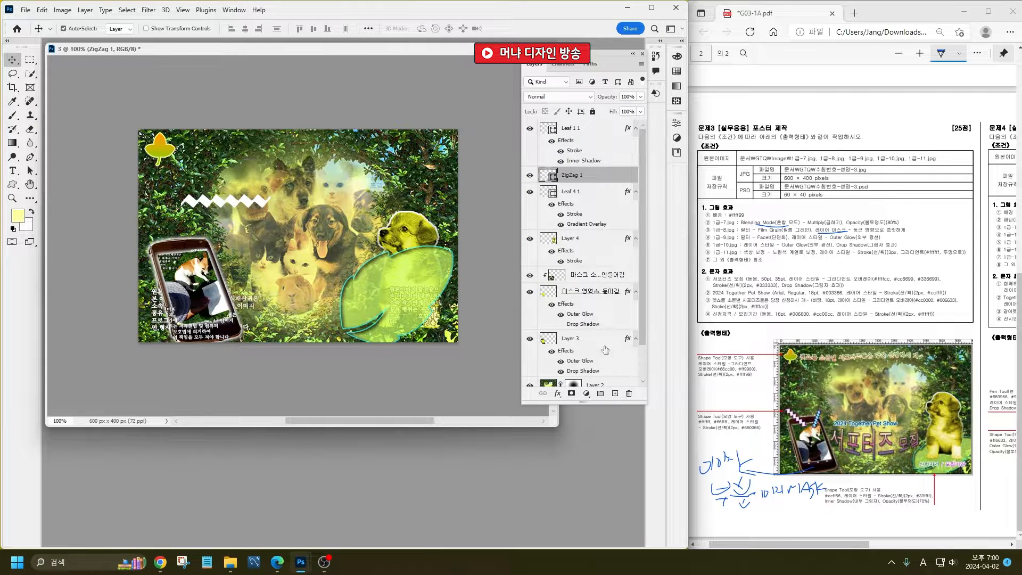
- Add an outside Stroke in #660066 to the white zigzag and apply the layer style
click(557, 394)
click(608, 438)
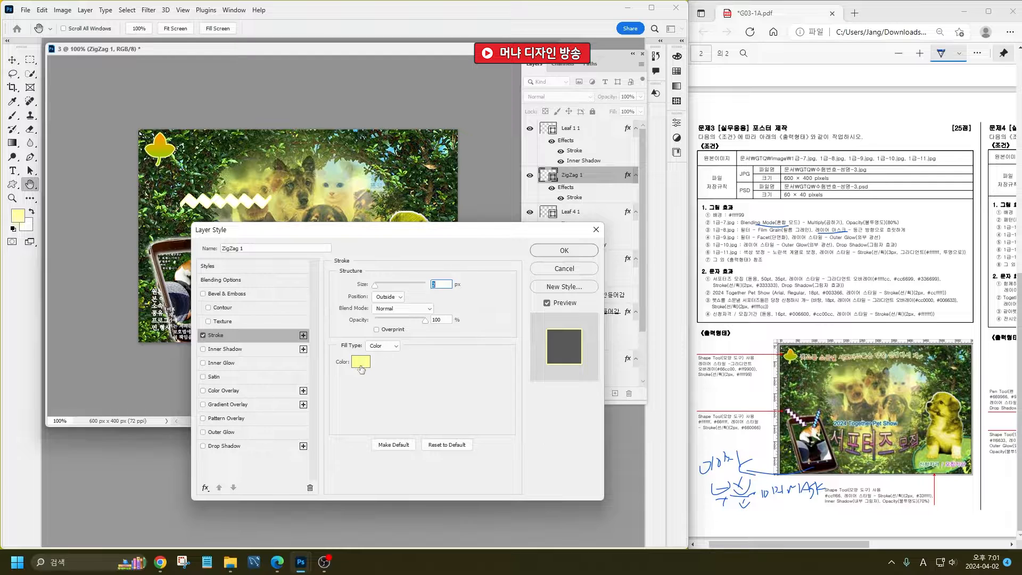
click(361, 362)
text(6600)
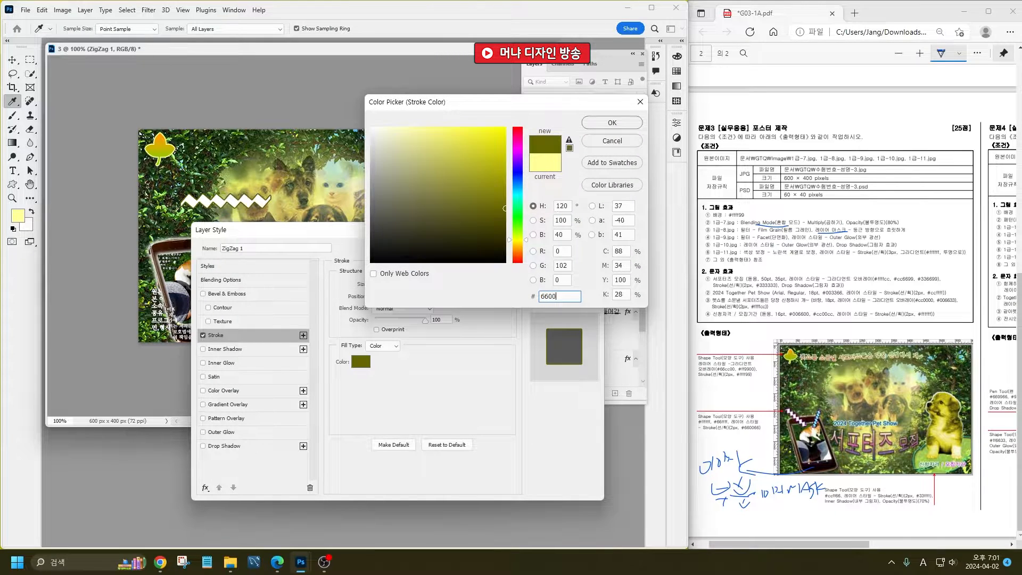
text(66)
key(Return)
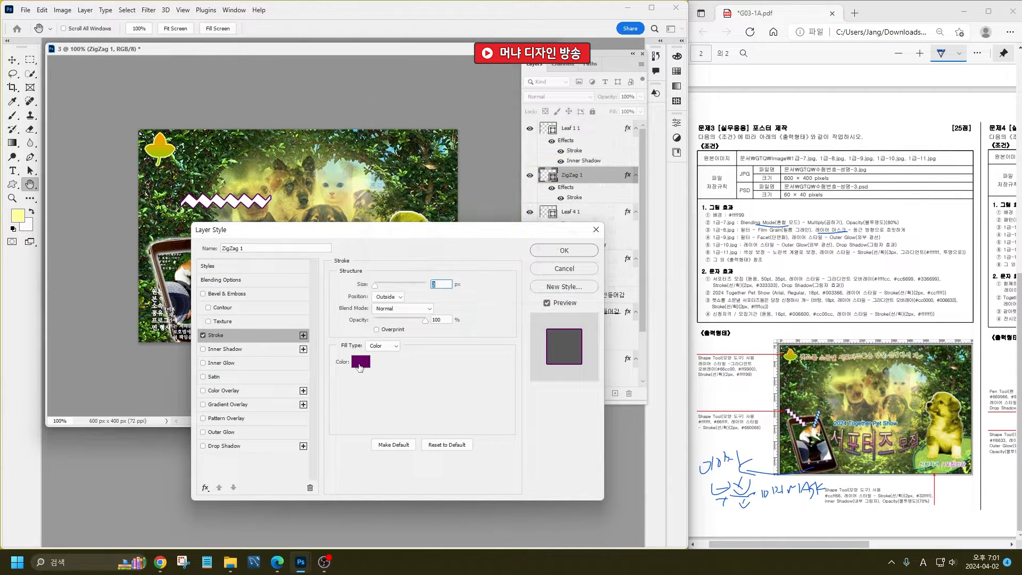
click(565, 251)
- Transform the zigzag into a diagonal and place it over the phone's upper-left corner
key(ctrl+t)
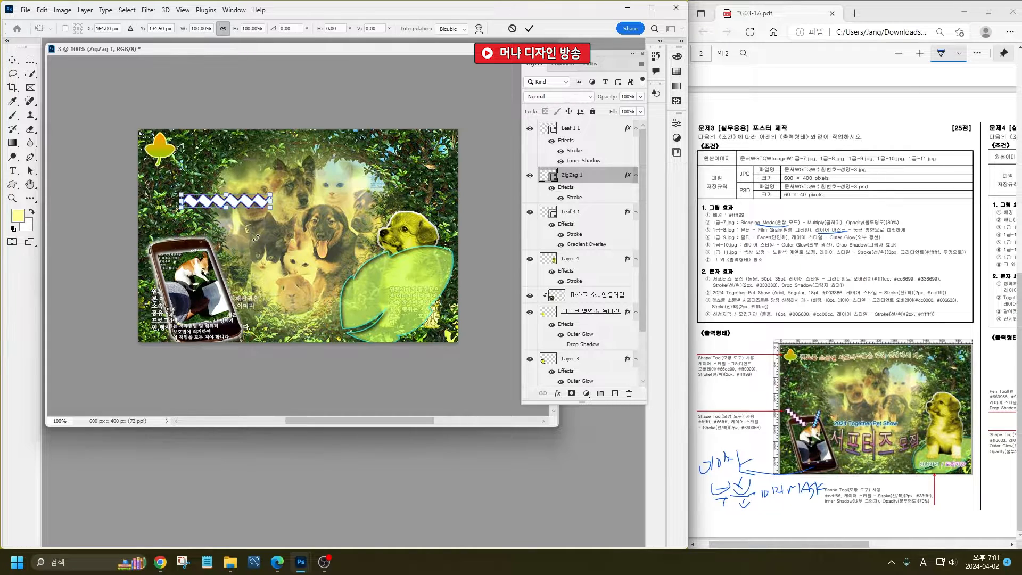
drag(277, 188, 201, 250)
key(Return)
- Flip the duplicated zigzag horizontally, scale it to about 92%, and rotate it steeply at the phone's upper-right corner
key(ctrl+t)
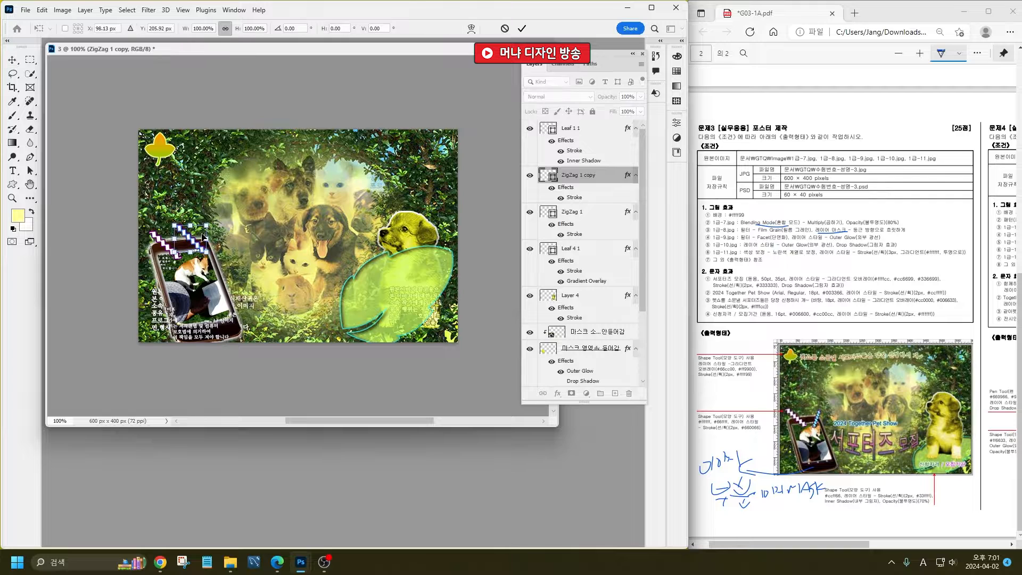
right_click(202, 237)
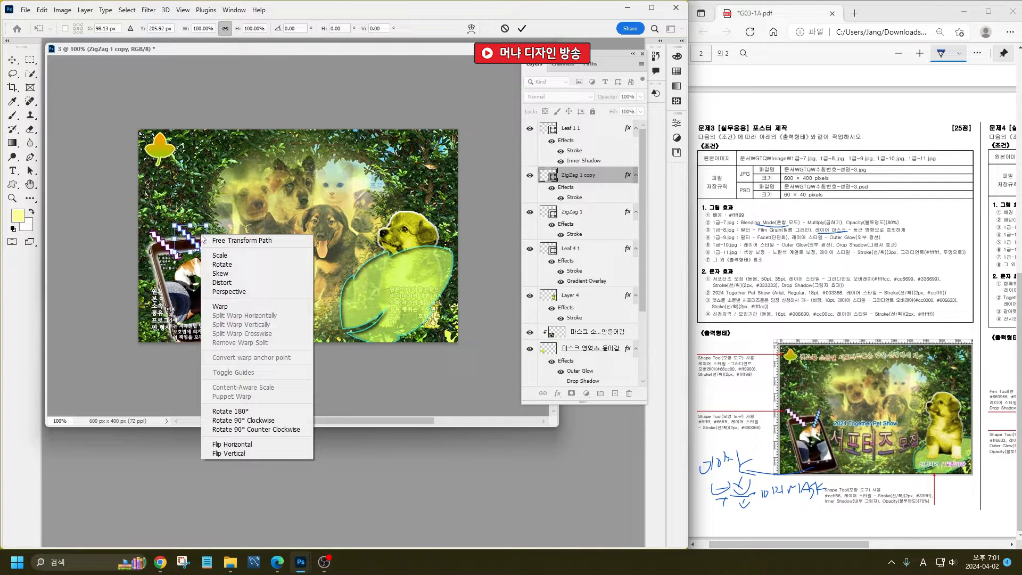
click(246, 445)
mouse_move(204, 226)
mouse_down()
mouse_move(224, 210)
mouse_move(181, 255)
mouse_move(198, 225)
mouse_move(203, 235)
mouse_up()
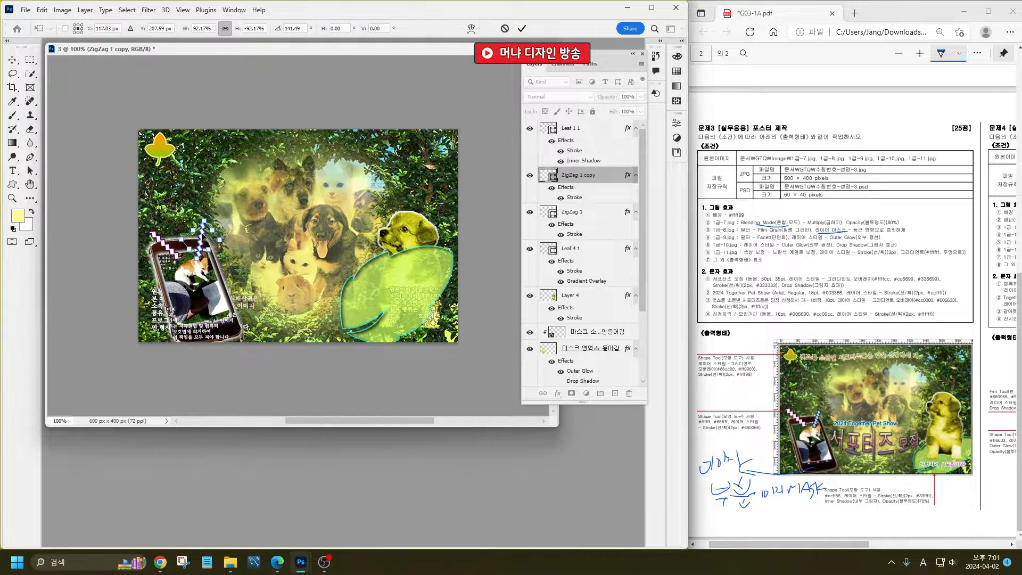
key(Return)
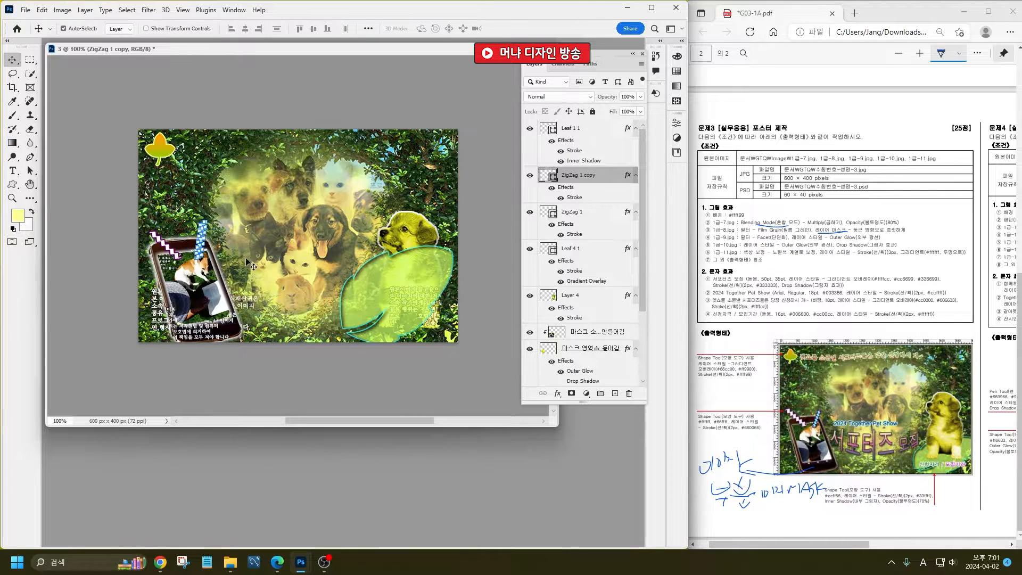
- Set the duplicated zigzag's fill colour to #66ffff
double_click(554, 177)
text(ff)
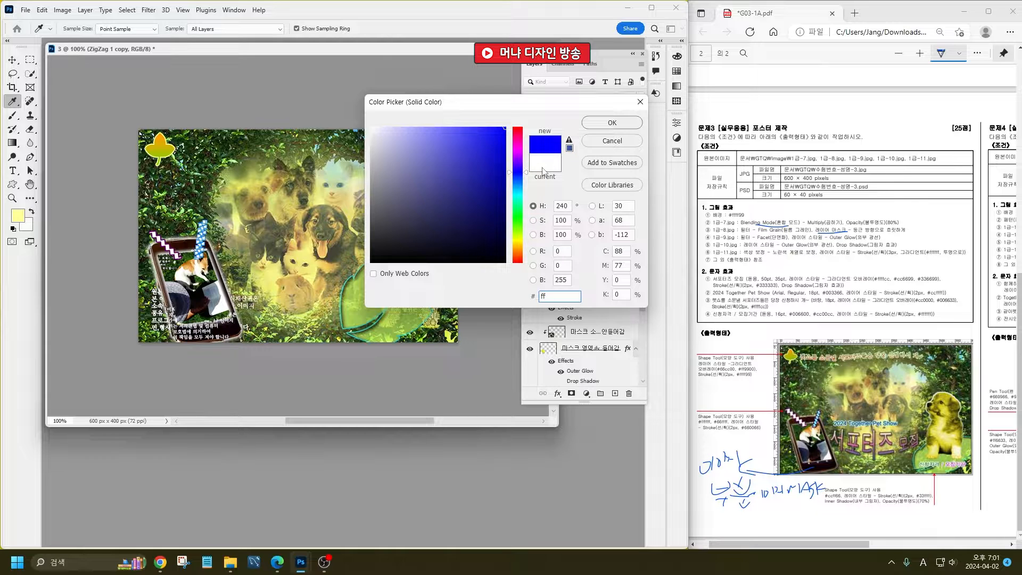
key(BackSpace)
key(BackSpace)
text(66ffff)
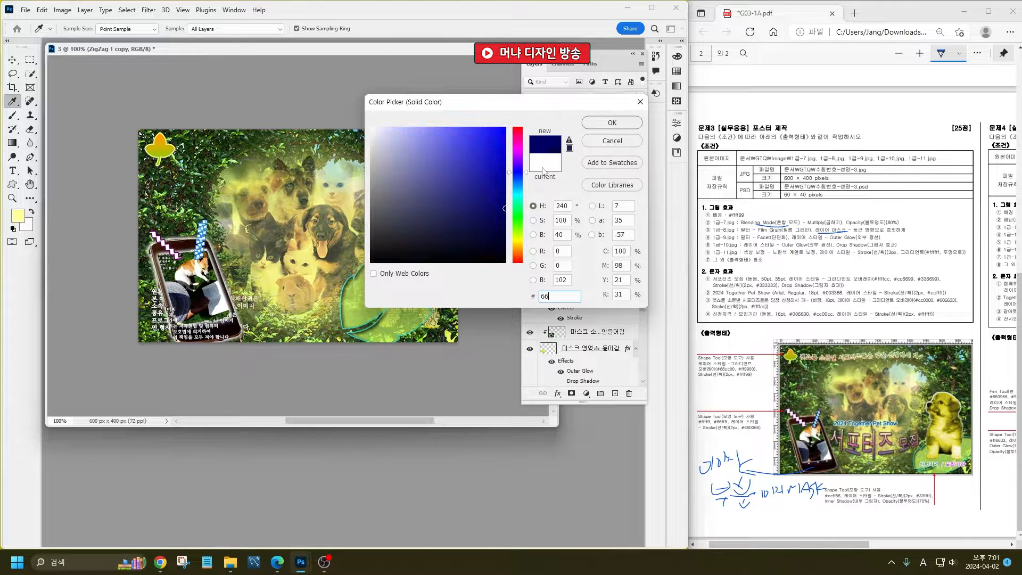
key(Return)
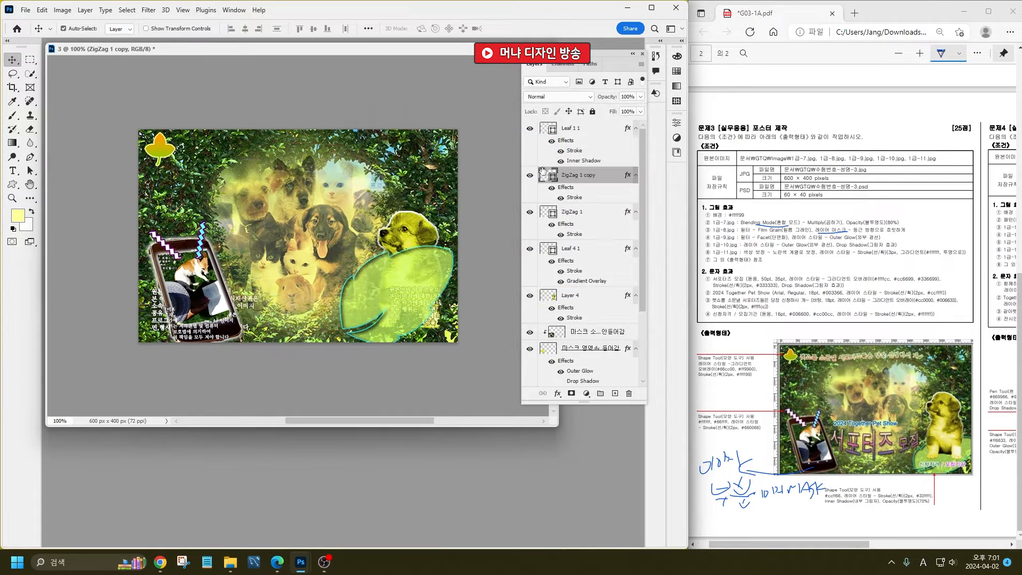
- Adjust the blue zigzag's size and position with Free Transform, and shift the white zigzag about 11 px to the right
key(ctrl+t)
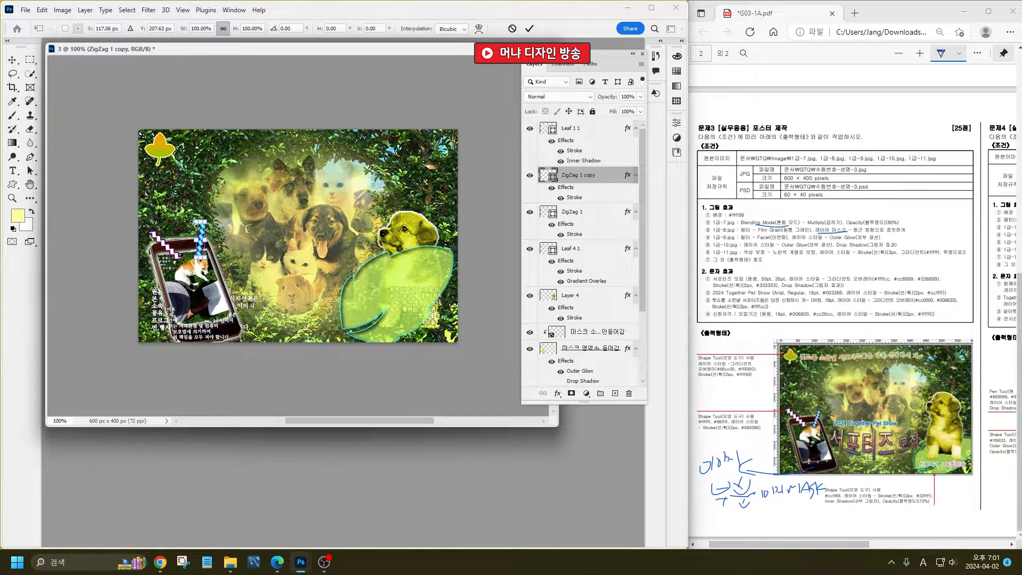
drag(199, 218, 202, 233)
key(Return)
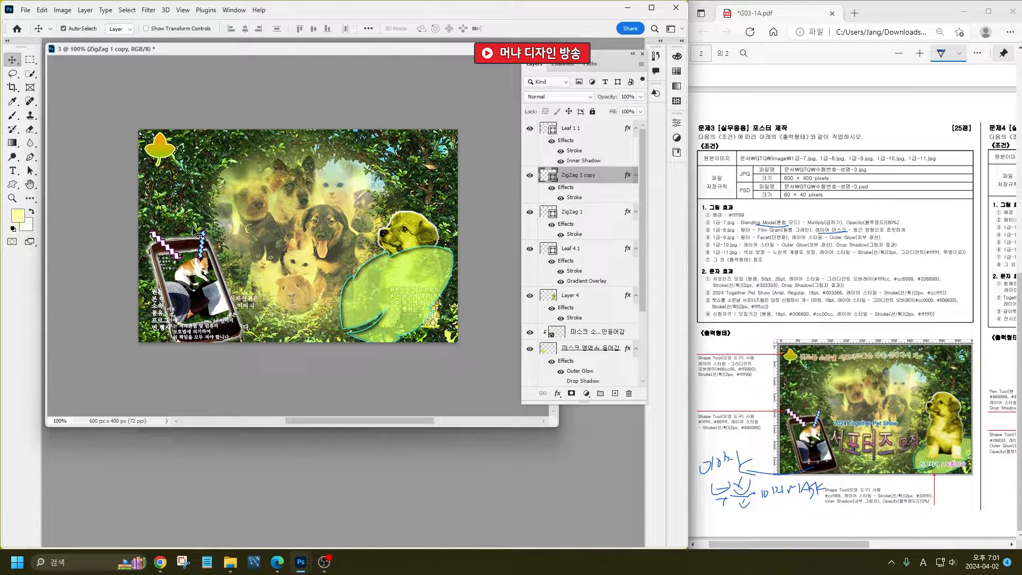
drag(179, 259, 181, 255)
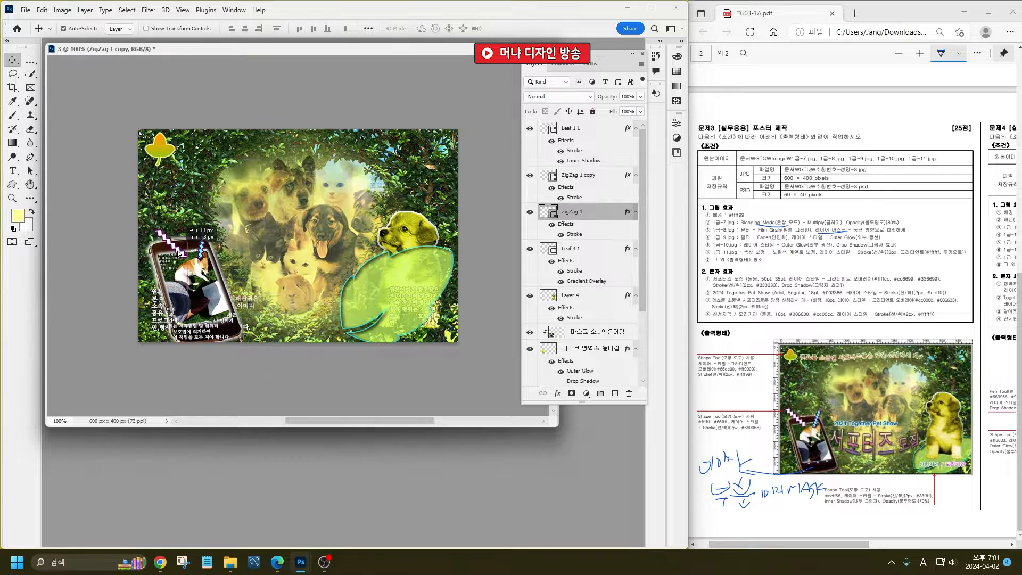
- Move the large leaf's layer directly below the yellow puppy's layer and shift the leaf slightly to the right
click(406, 291)
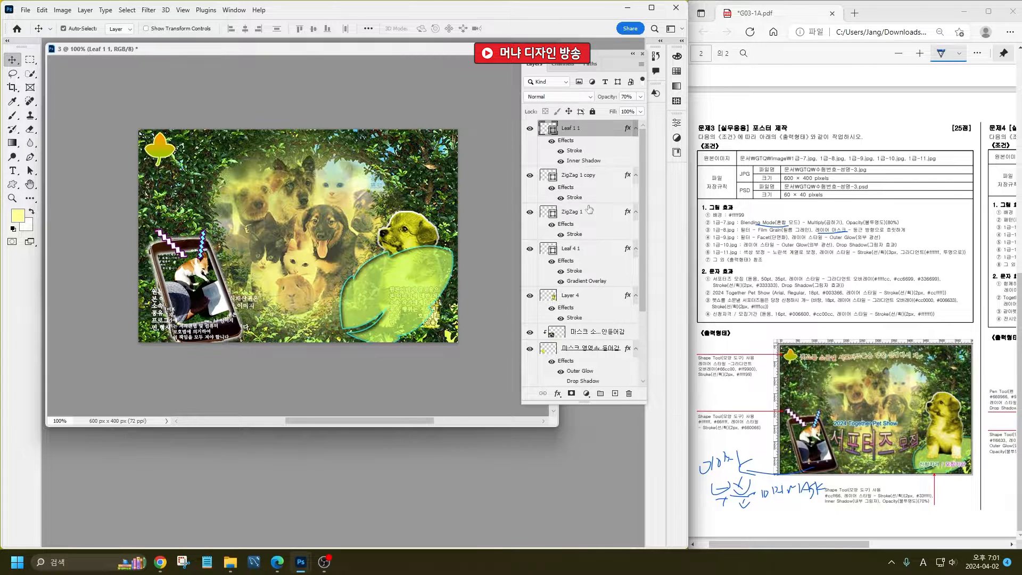
drag(600, 131, 577, 322)
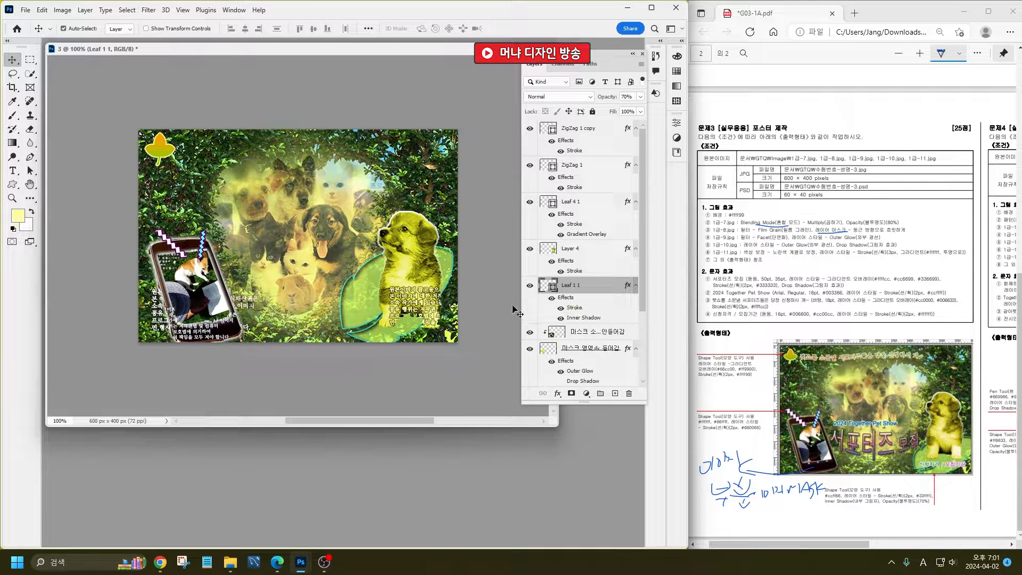
drag(369, 312, 376, 312)
- Flatten the large leaf vertically to about 75% of its height, keeping its width and its lower edge in place
key(ctrl+t)
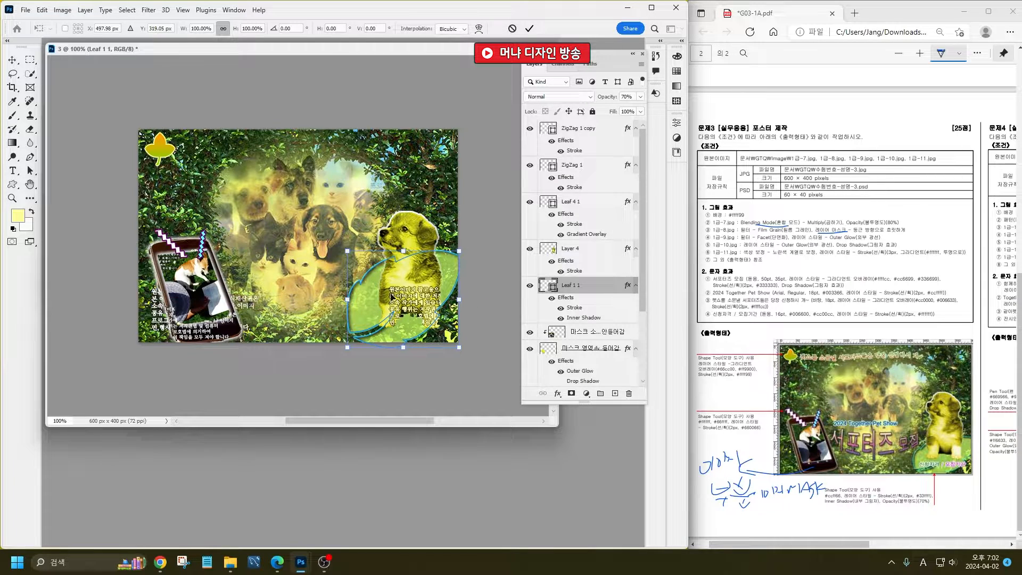
drag(403, 251, 404, 265)
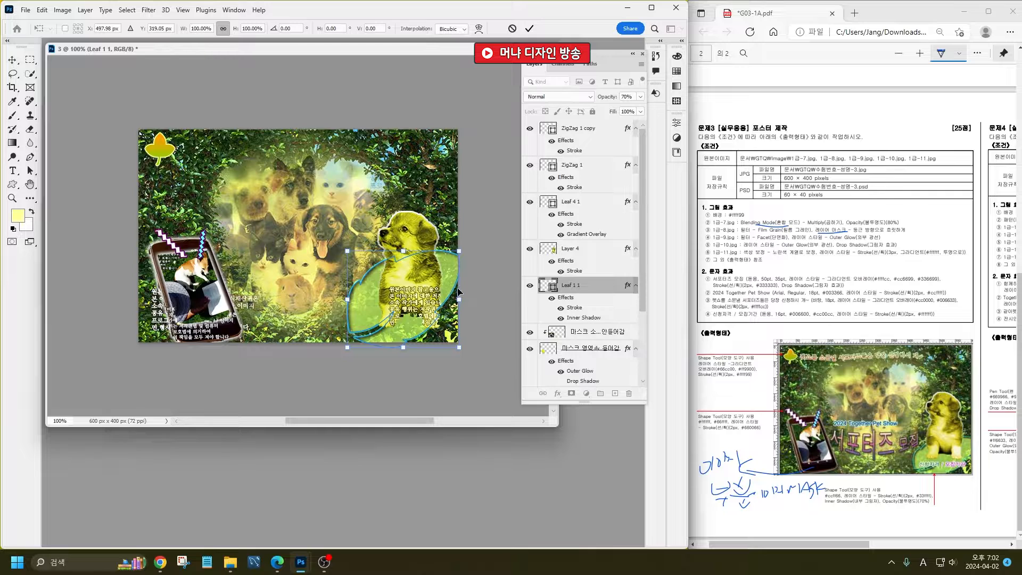
drag(403, 251, 407, 272)
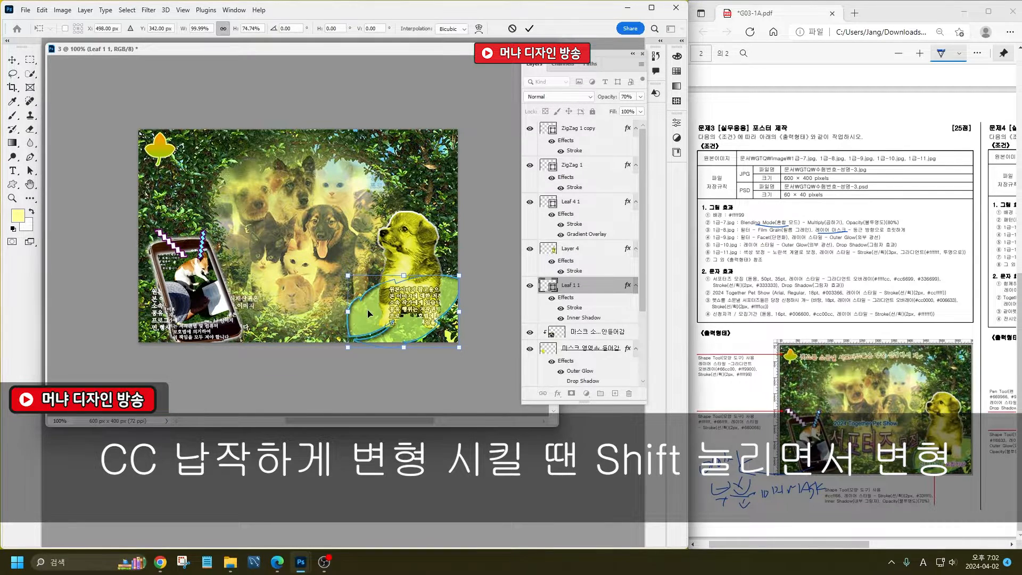
key(Return)
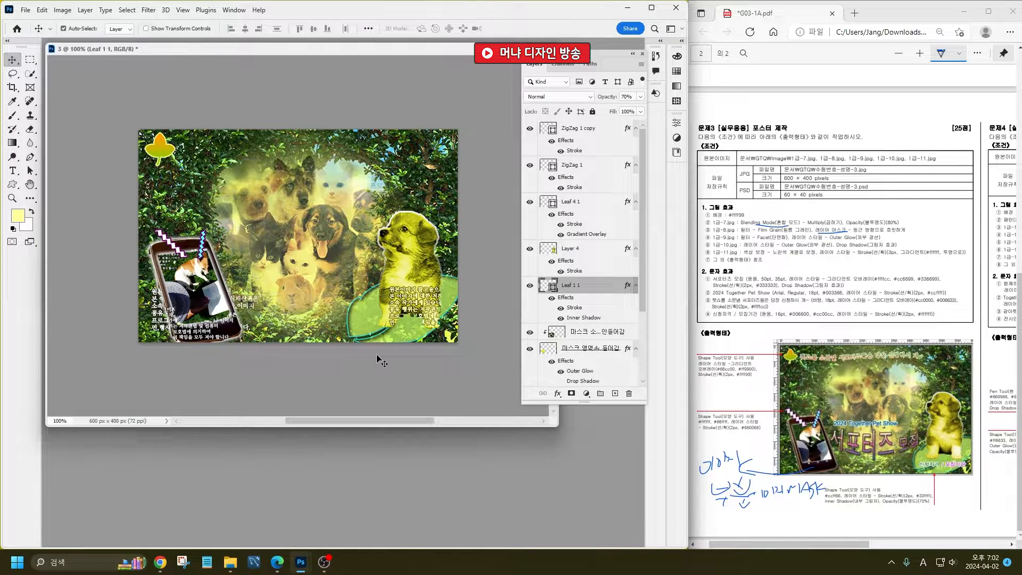
- Add the text "서포터즈 모집" near the poster's upper middle on a layer above all the shapes
click(586, 141)
click(18, 177)
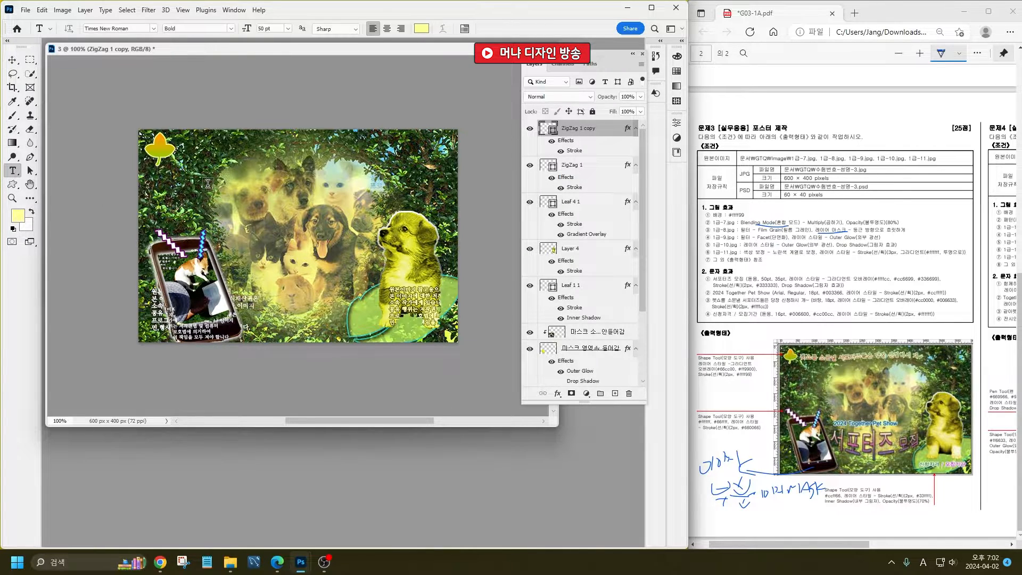
click(214, 184)
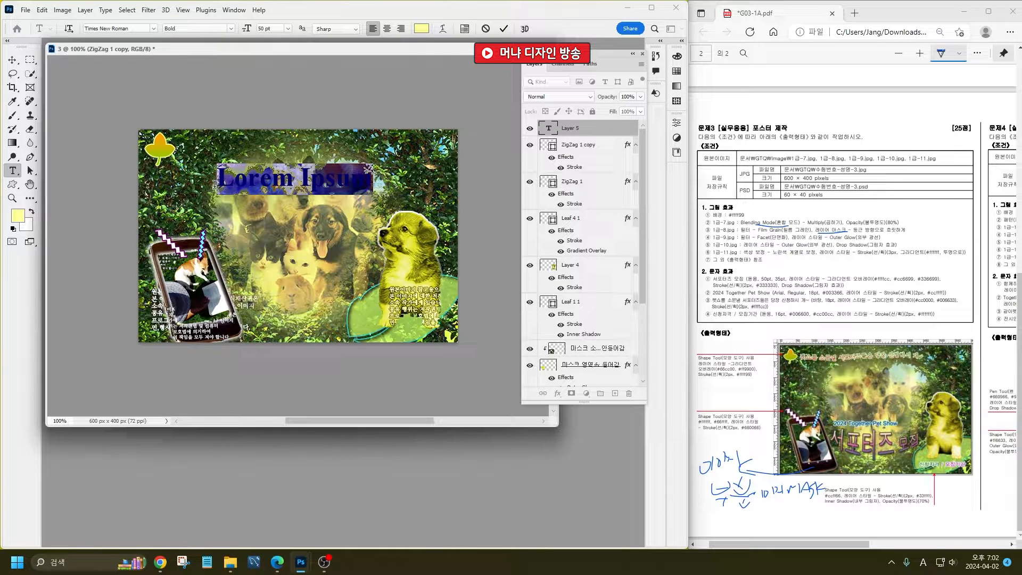
key(Hangul)
text(서포터즈)
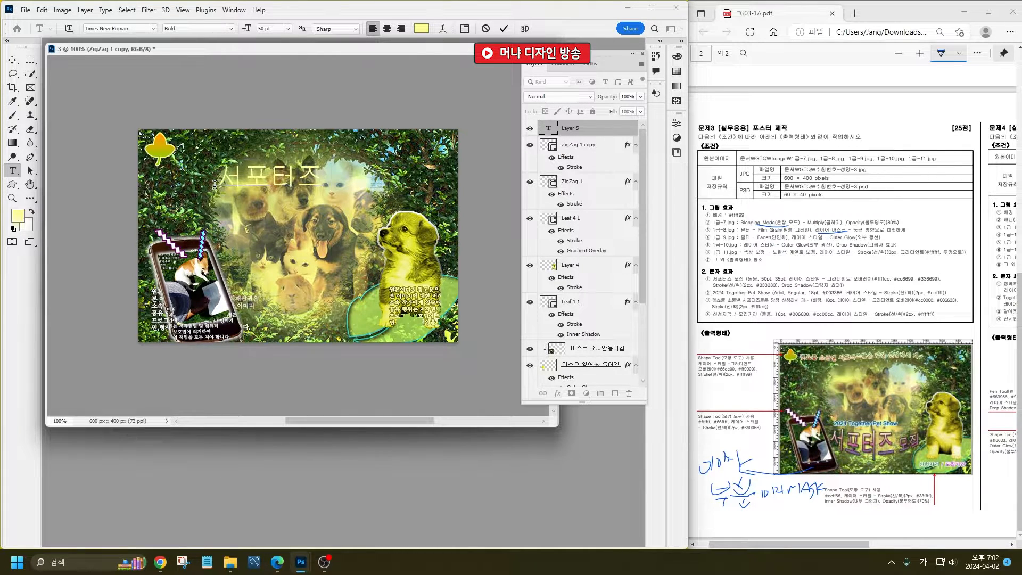
text( 모지)
key(ctrl+Return)
- Add the text "2024 Together Pet Show" on its own layer just below the "서포터즈 모집" line
click(214, 201)
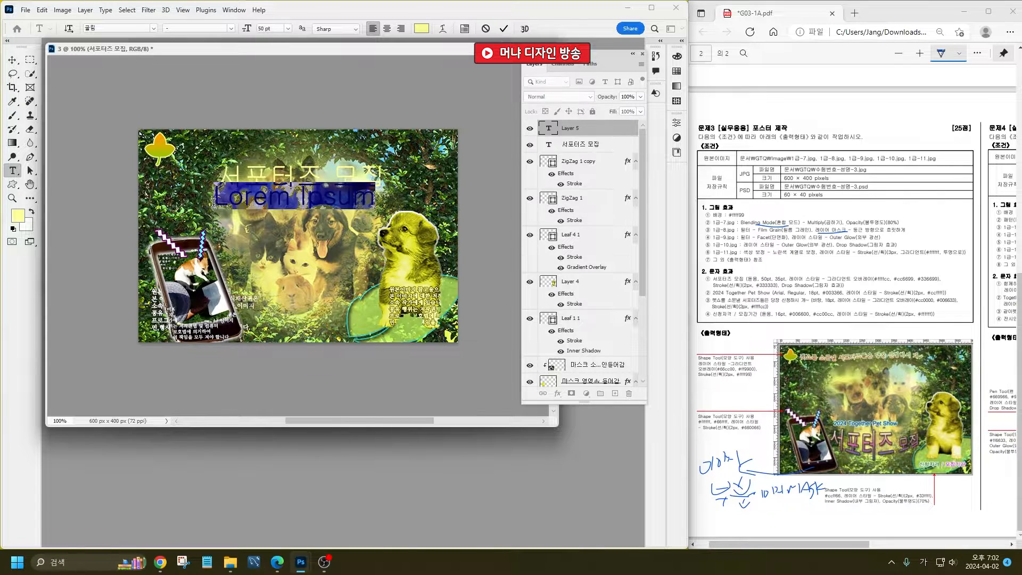
text(2024)
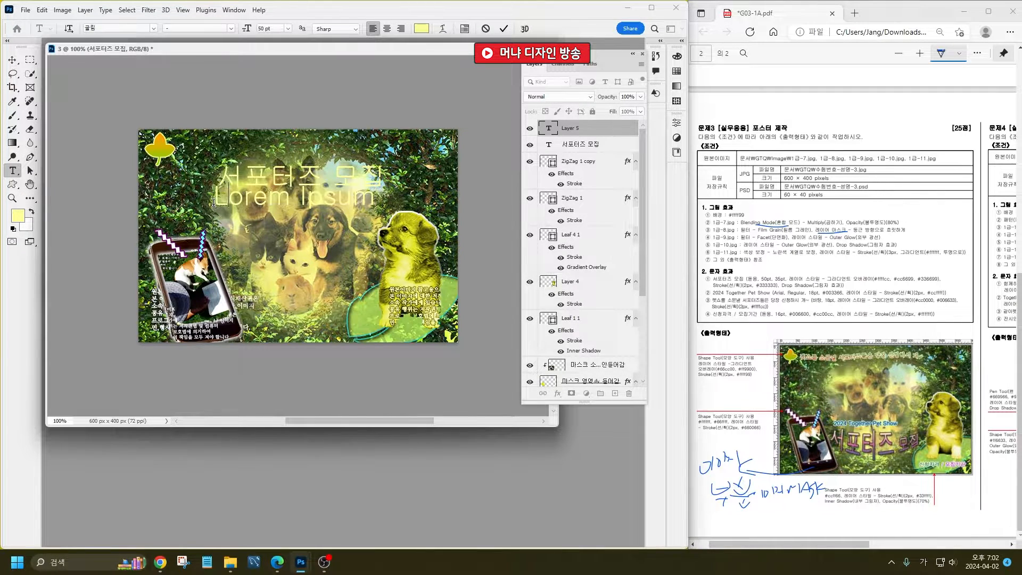
text( T)
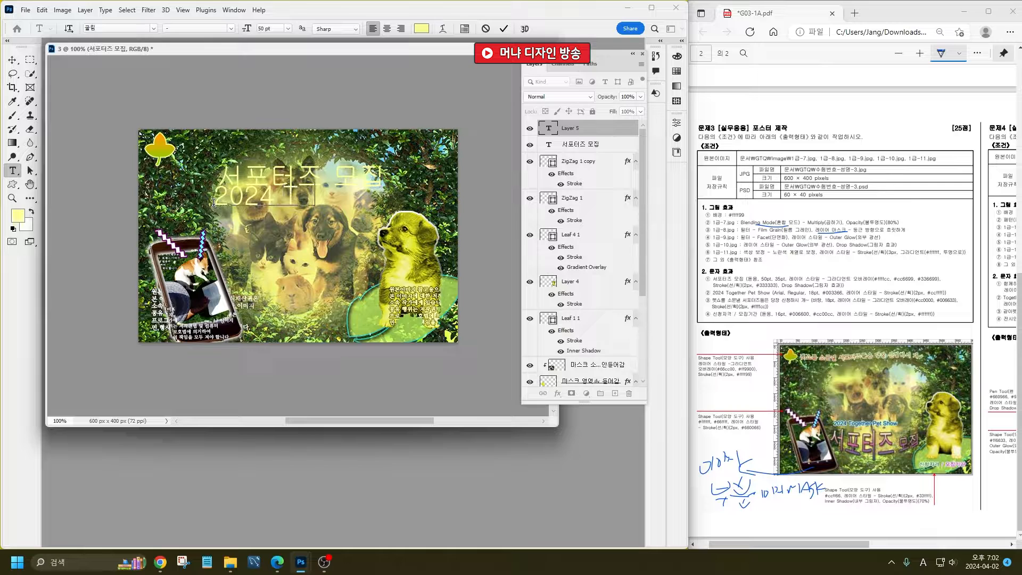
text(ogether)
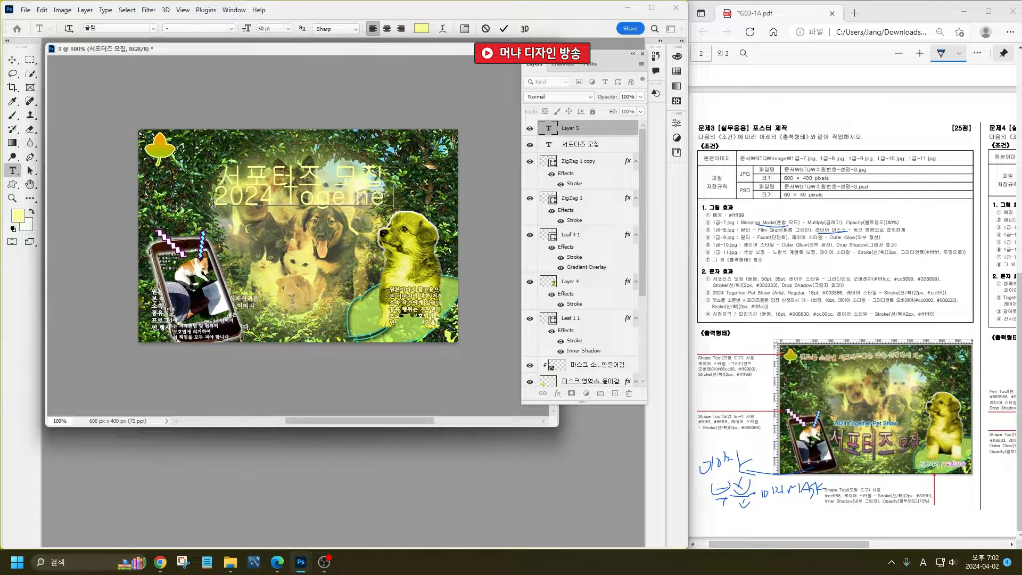
text( Pet )
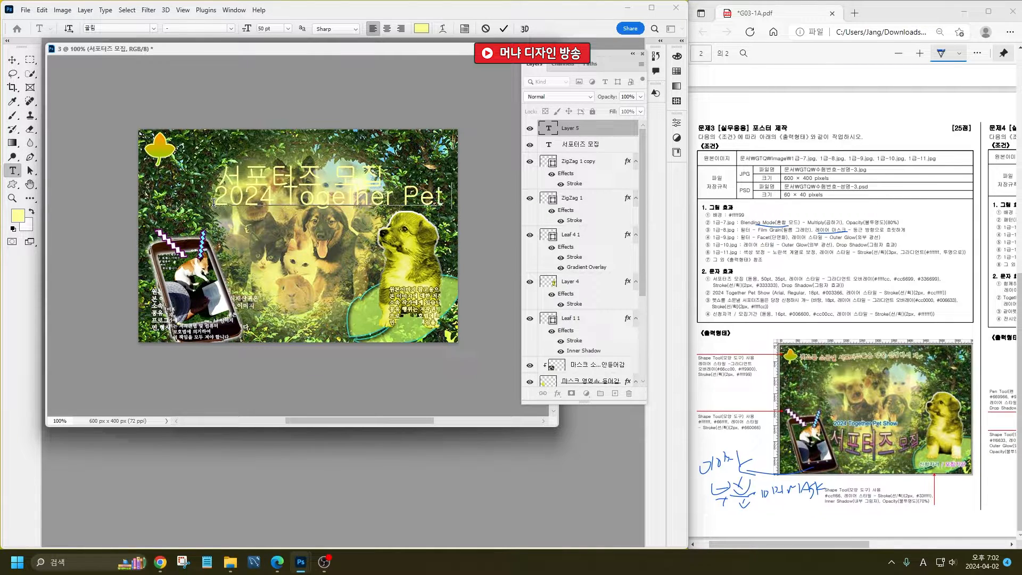
text(Show)
key(ctrl+Return)
- Add the text "펫쇼를 소문낼 서포터즈들은 당장 신청하시 개~" on its own layer below the "2024 Together Pet Show" line
click(235, 239)
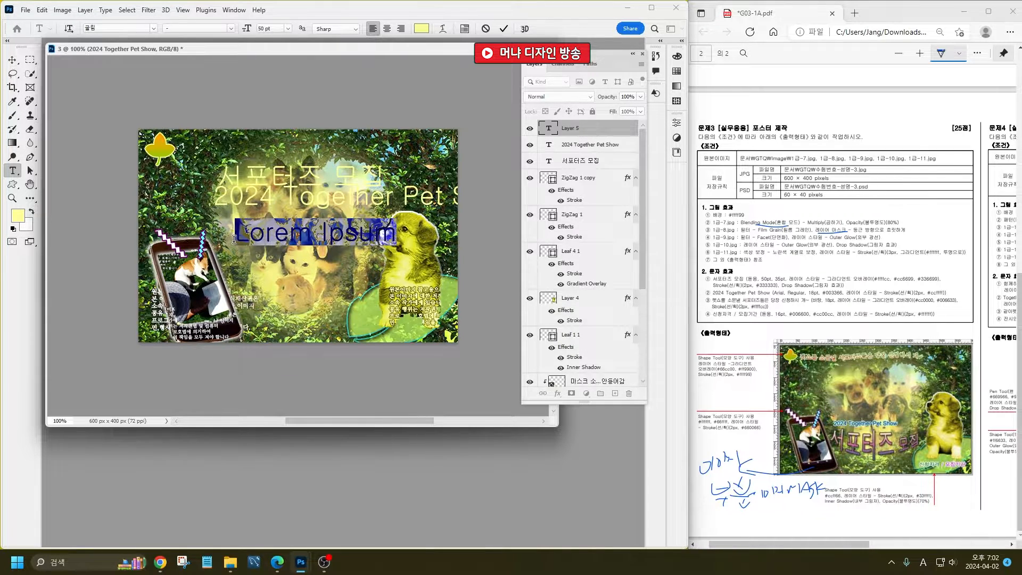
text(펫)
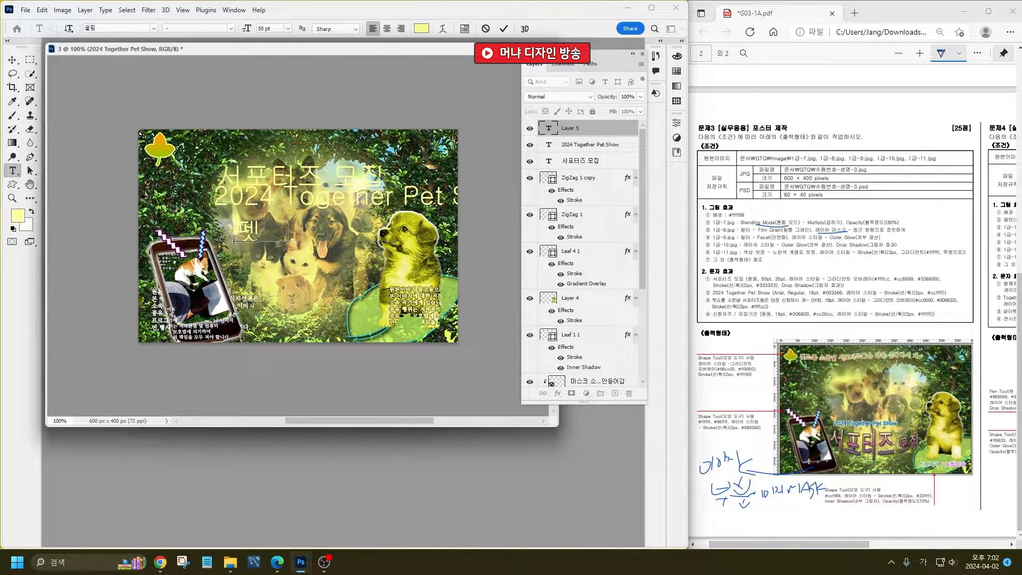
text(소를 ㅅ)
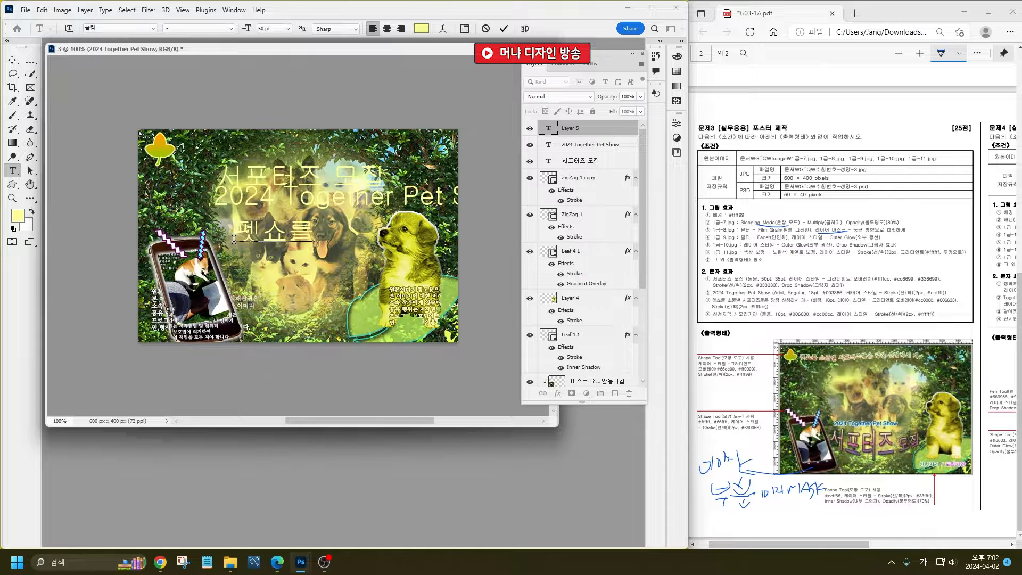
text(소문낸 서포)
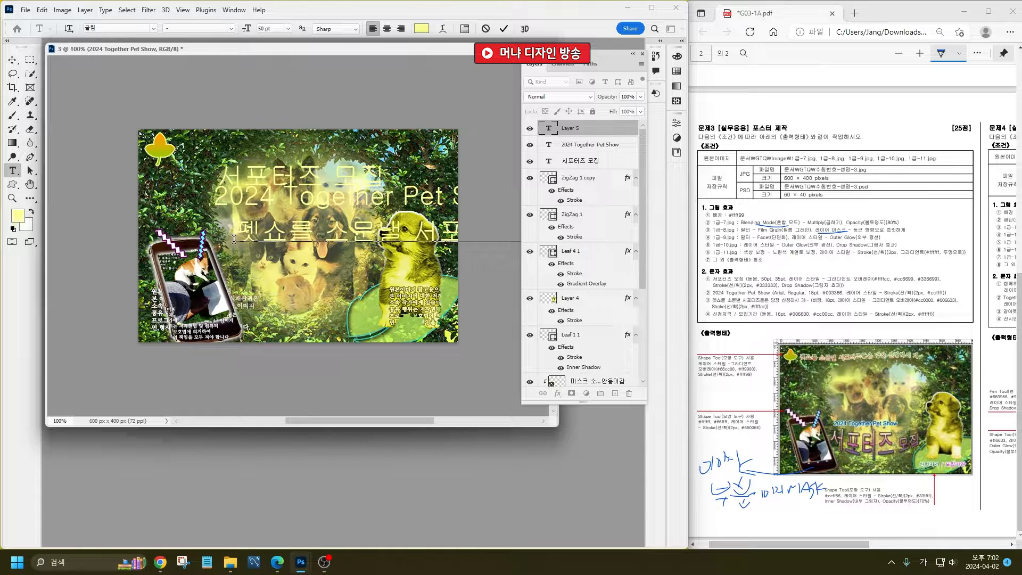
key(ctrl+Return)
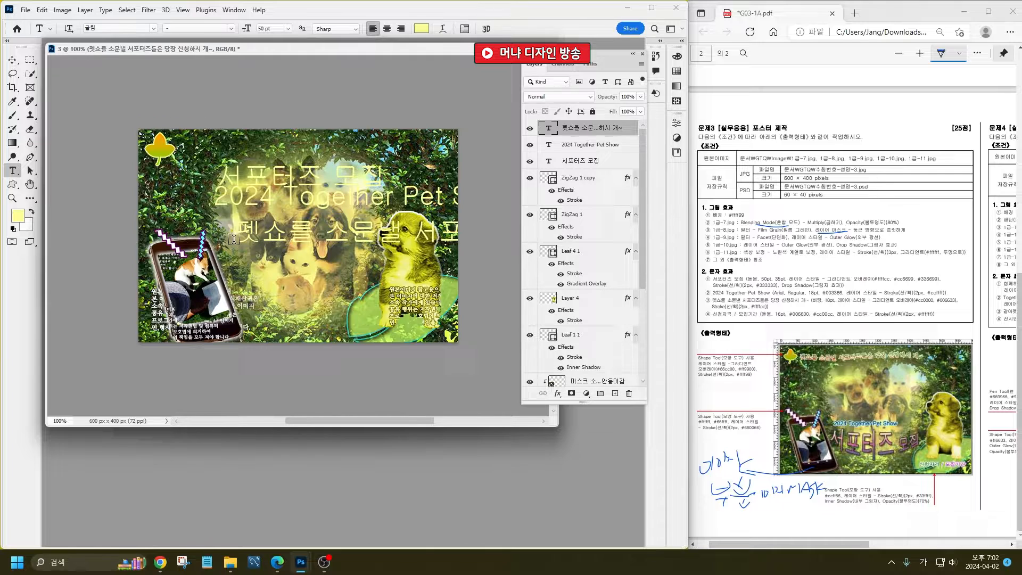
- Add the text "신청자격 / 모집기간" on its own layer below the "펫쇼를 소문낼" line
click(254, 268)
text(신청자격)
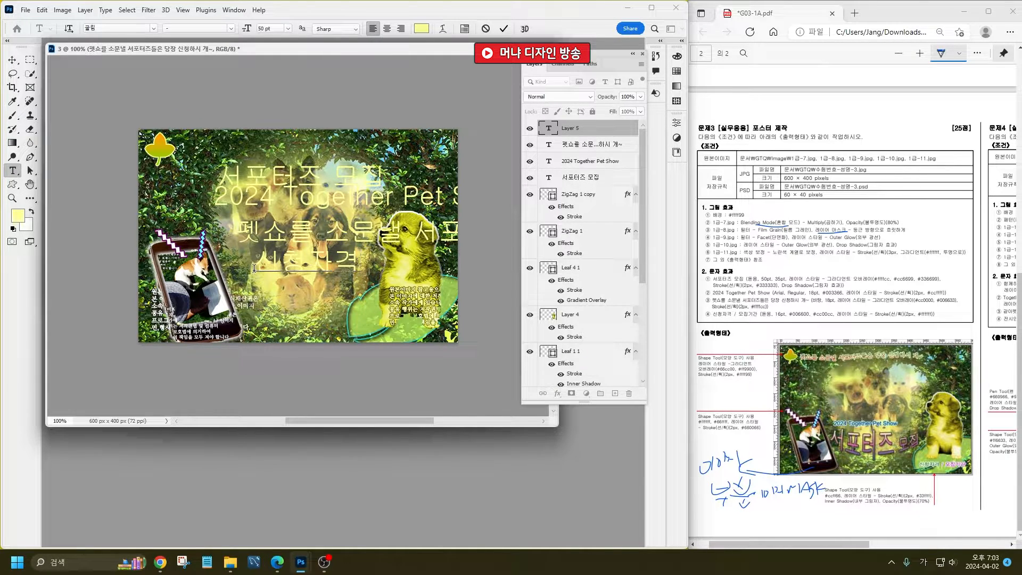
text( / 모집기간)
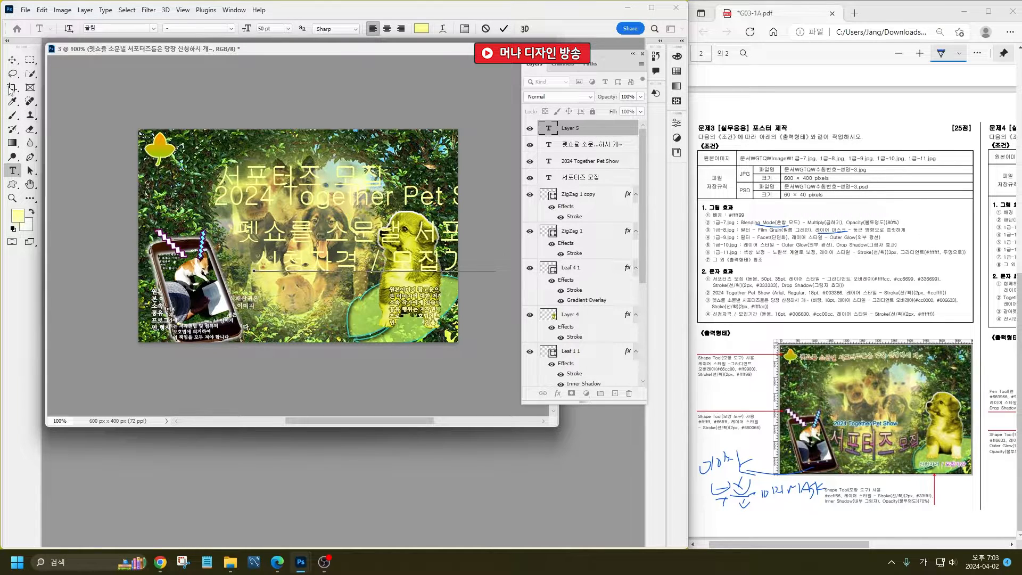
click(11, 59)
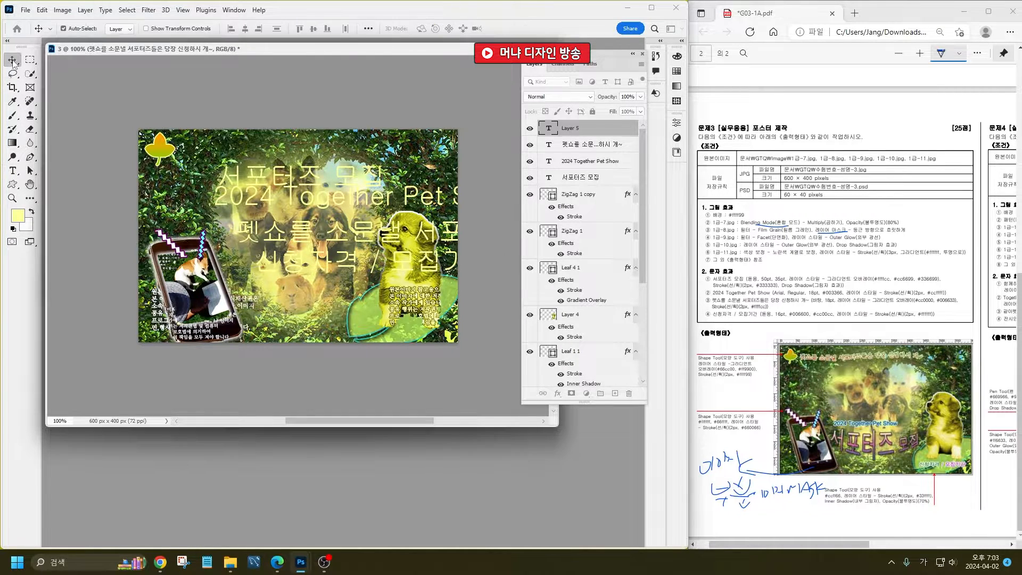
- Set the whole "신청자격 / 모집기간" text to the 돋움 font at 16 pt
double_click(552, 130)
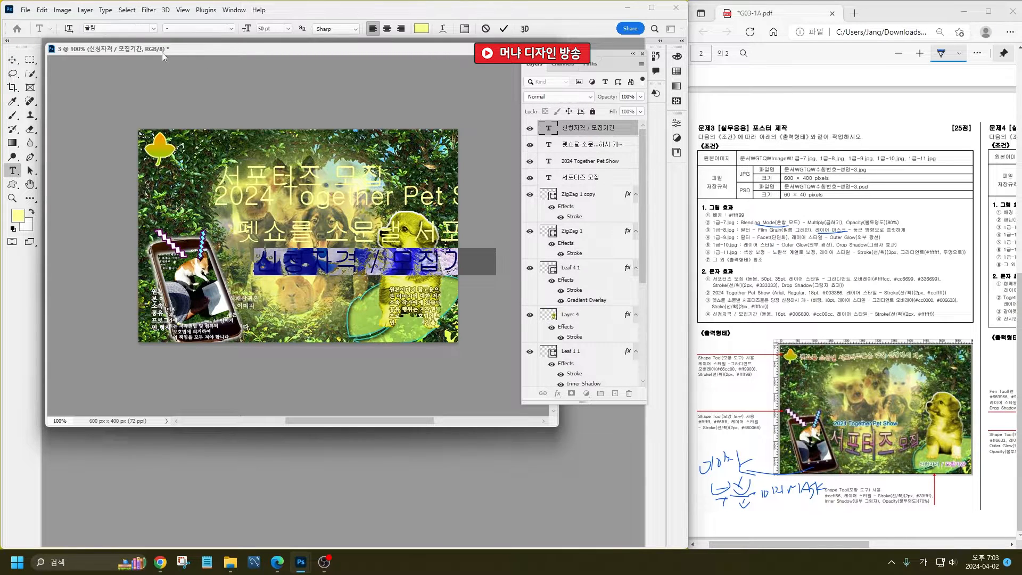
click(134, 28)
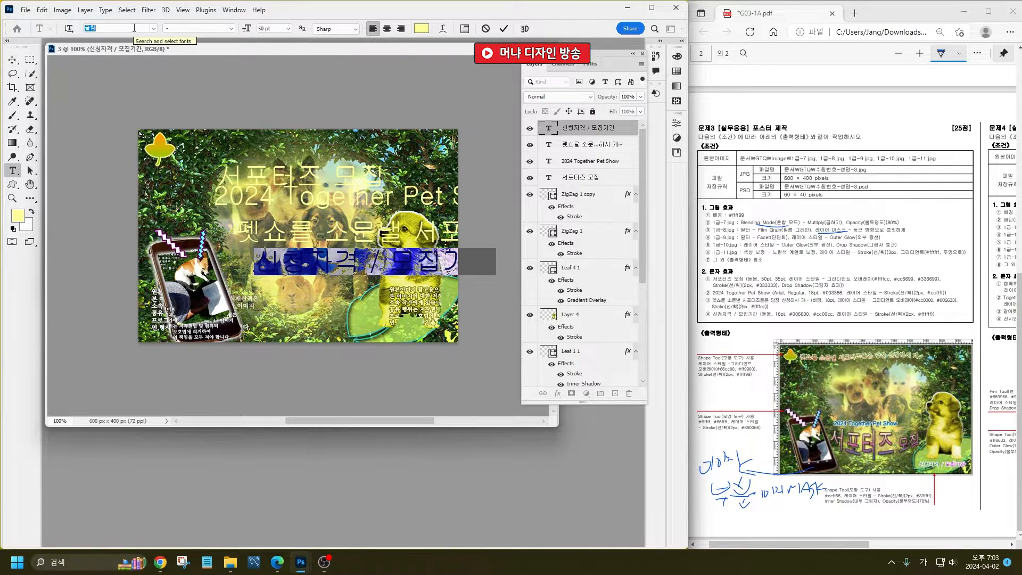
text(ㄷㅗㄷㅗㄷㅇ)
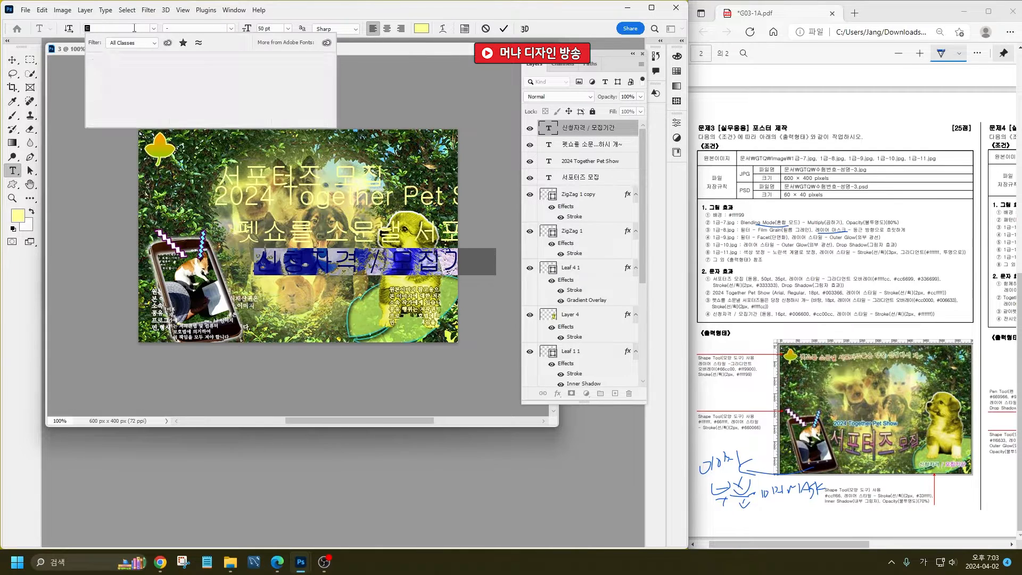
text(ㅜㅁ)
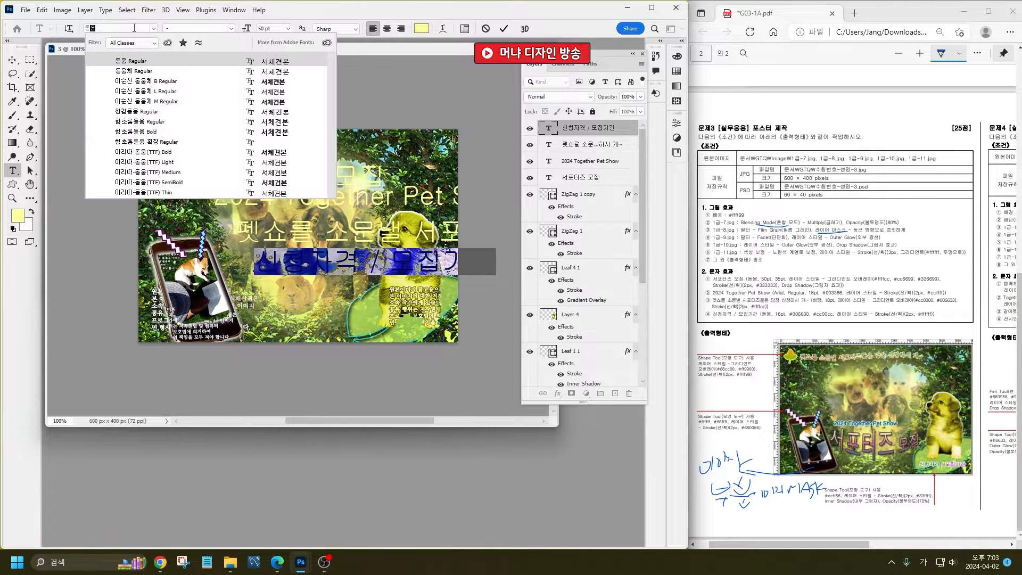
click(155, 62)
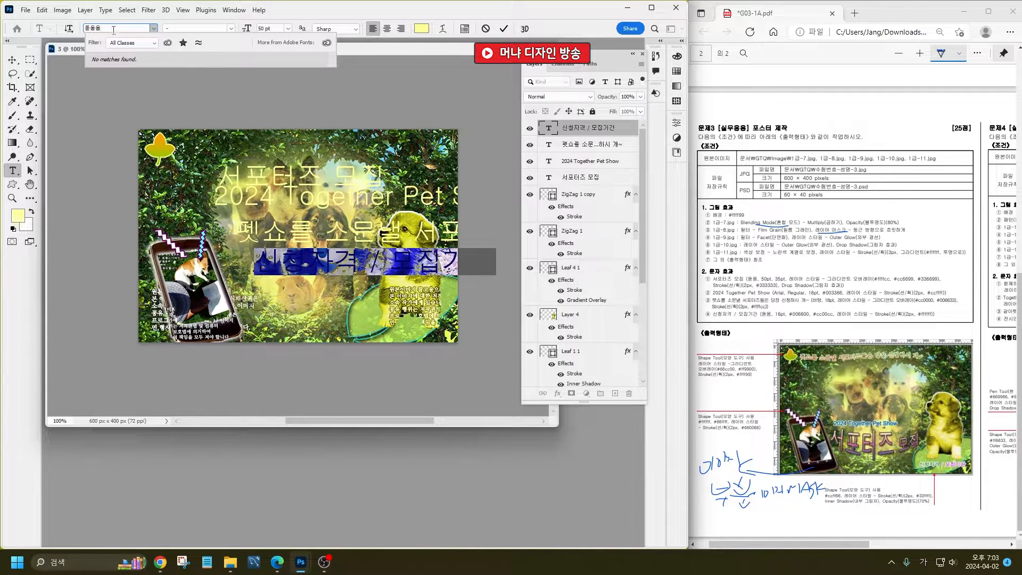
key(BackSpace)
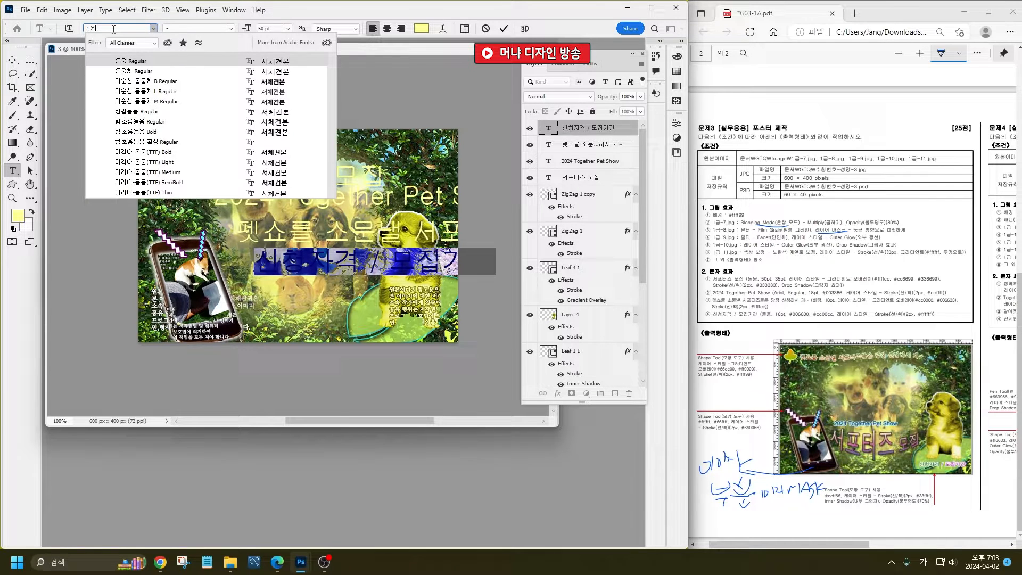
click(126, 60)
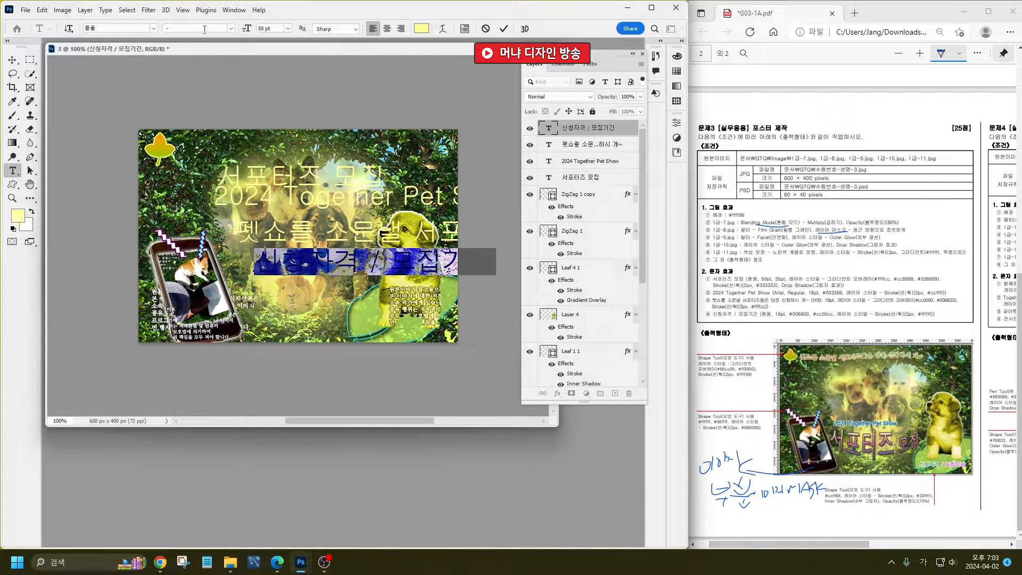
click(274, 30)
text(16)
key(Return)
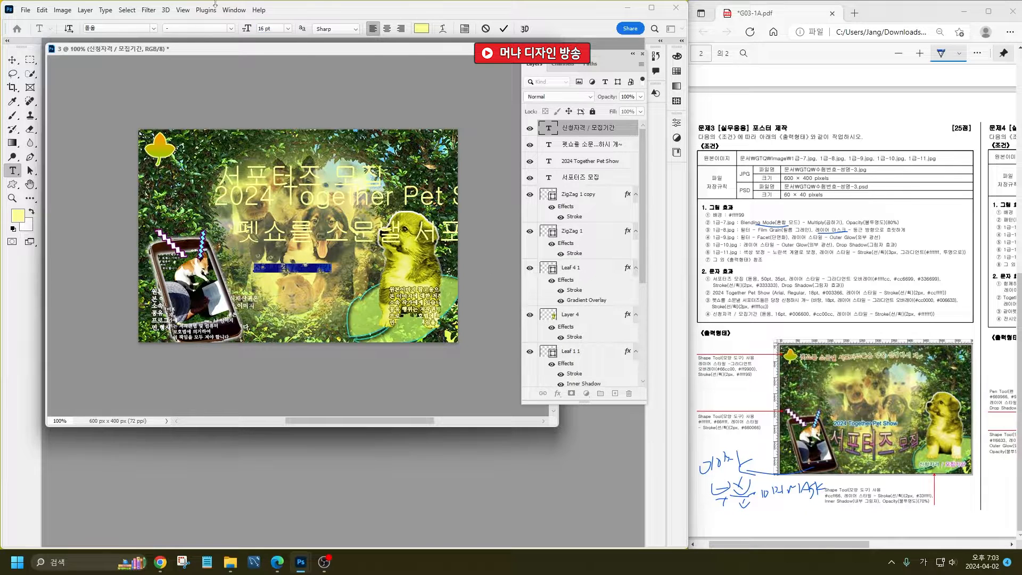
- Colour the whole "신청자격 / 모집기간" text #006600
click(424, 30)
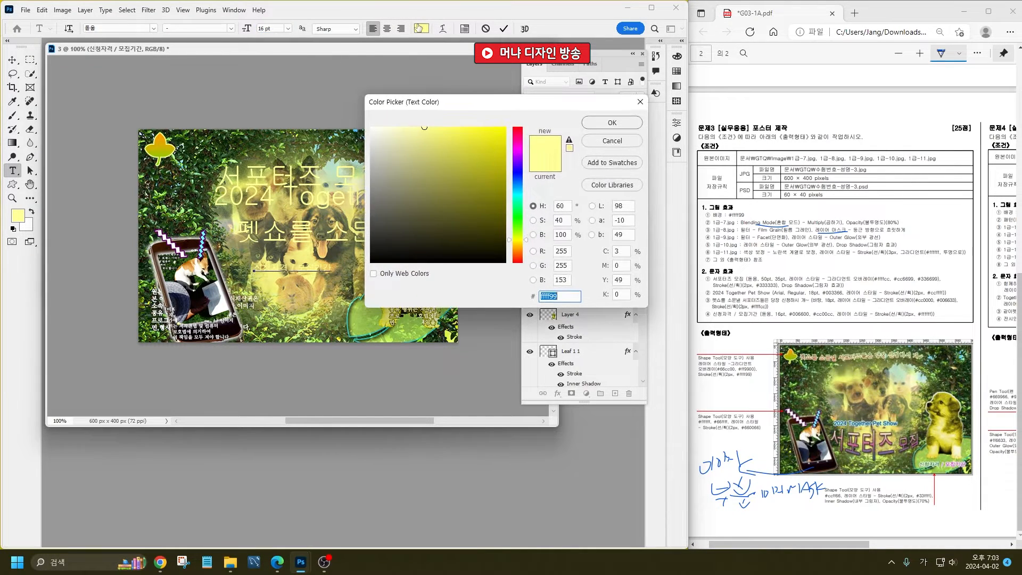
text(006600)
key(Return)
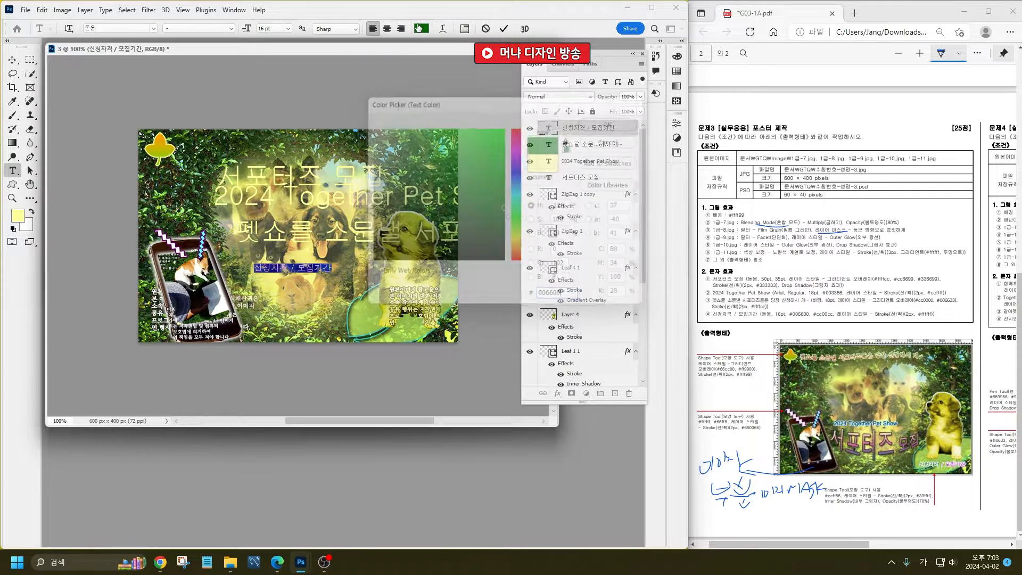
- Recolour only the "/ 모집기간" part of the text line to #cc00cc
click(297, 265)
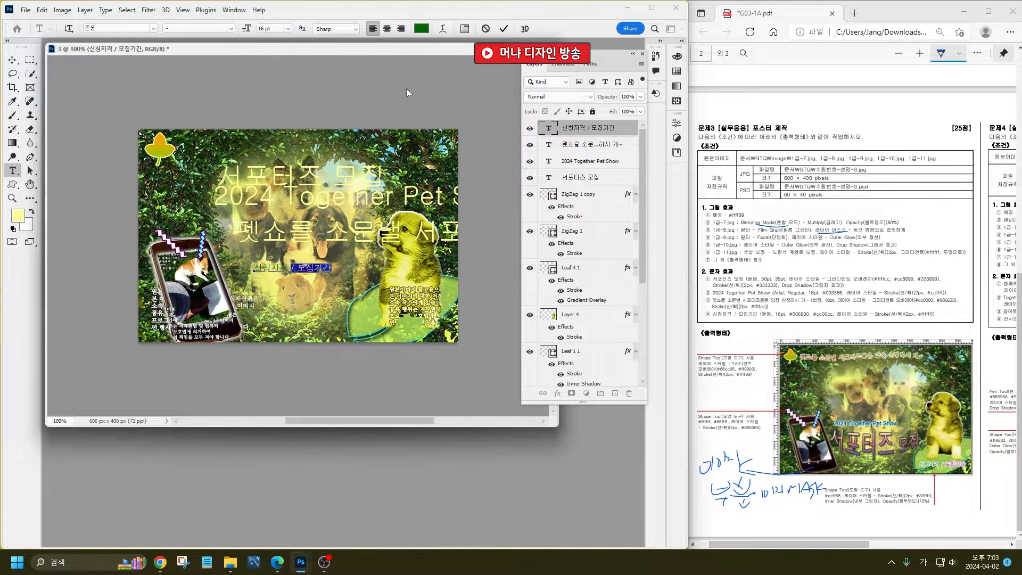
click(423, 28)
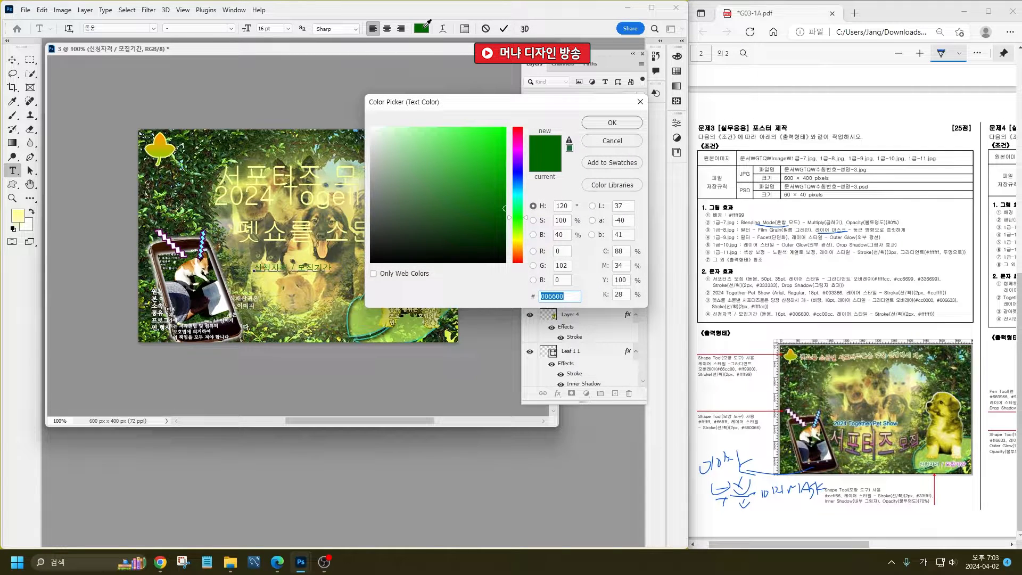
text(ㅊ)
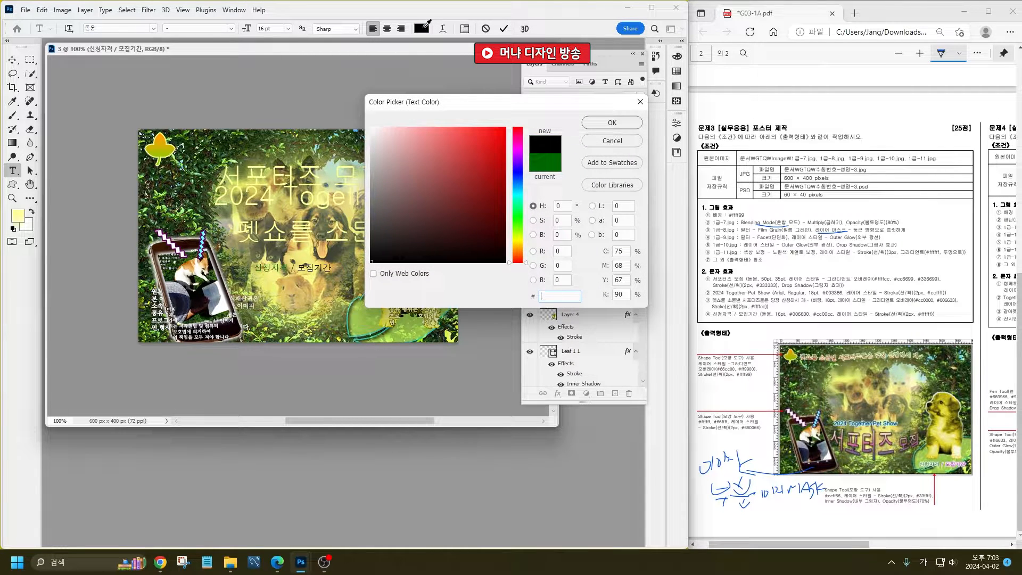
text(cc00cc)
key(Return)
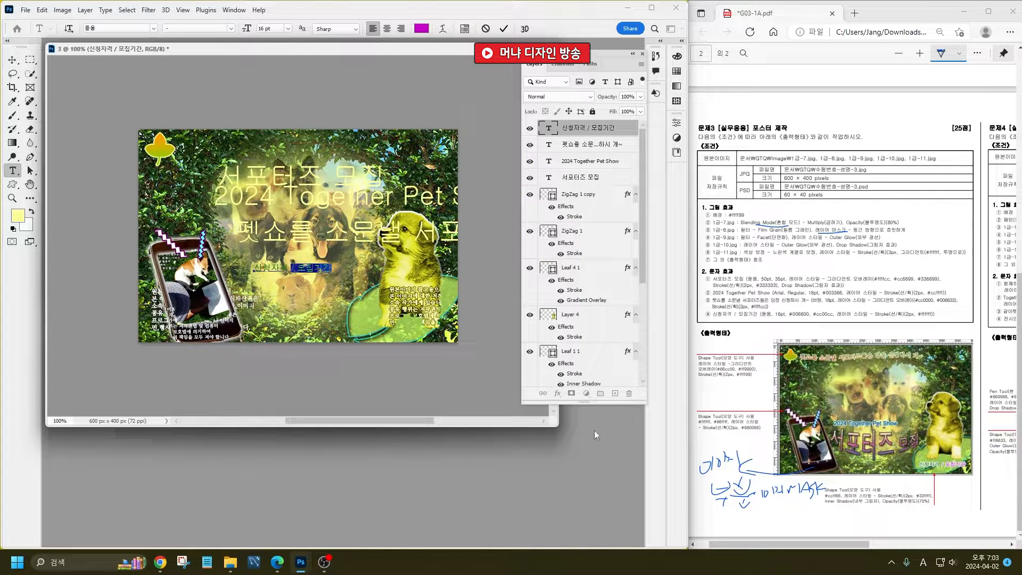
- Add a Stroke layer style in #ffffff to the "신청자격 / 모집기간" text layer
click(560, 393)
click(576, 433)
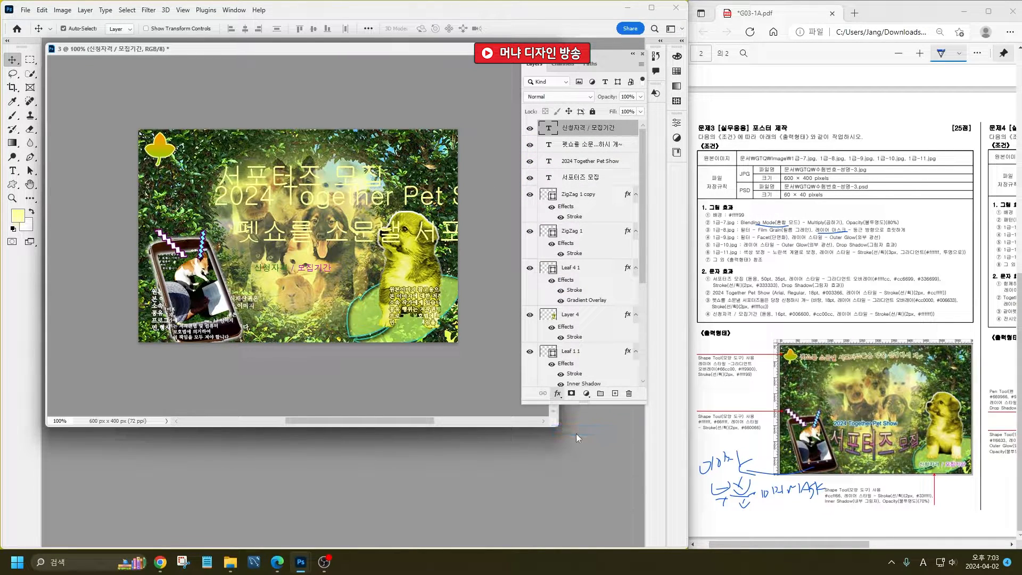
click(360, 361)
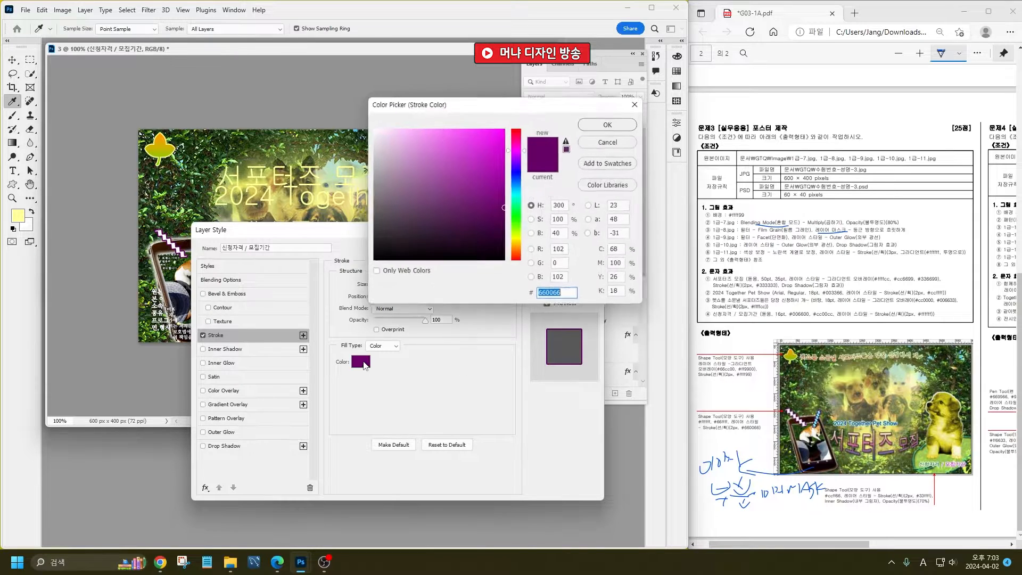
text(ffffff)
key(Return)
key(Return)
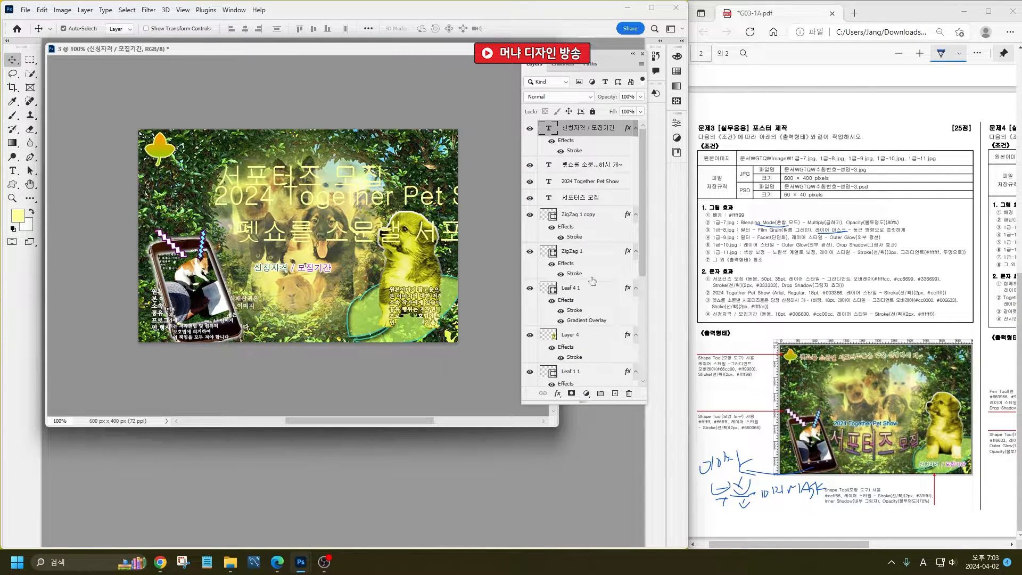
- Set the "펫쇼를 소문낼 서포터즈들은 당장 신청하시 개~" text to the 바탕 font at 18 pt
double_click(548, 166)
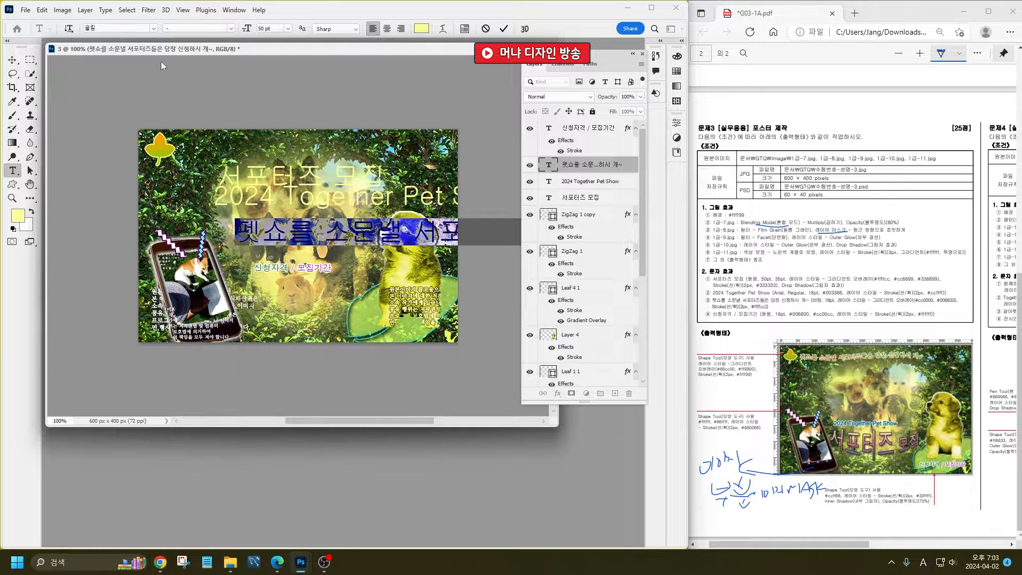
click(129, 28)
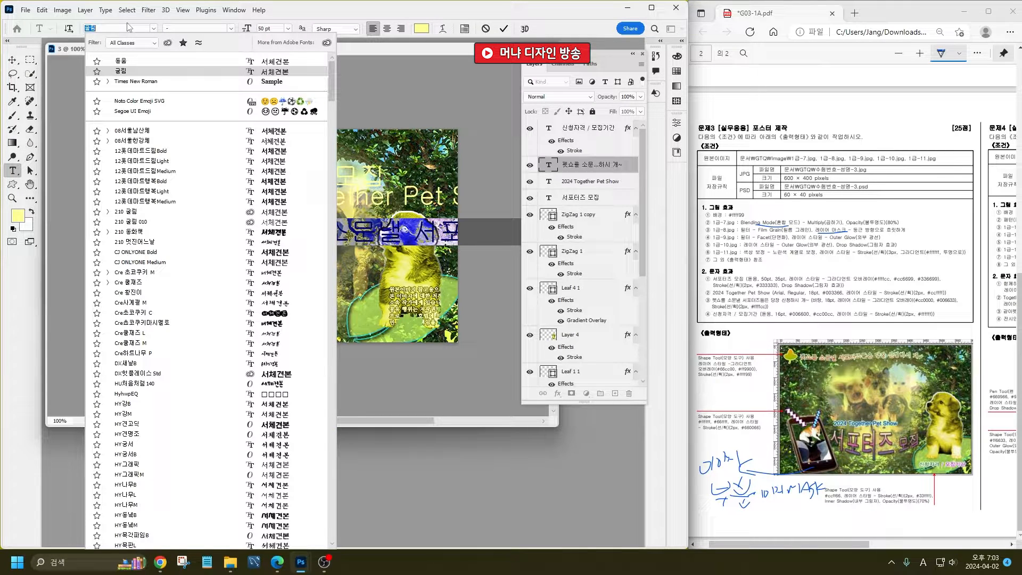
text(바탕)
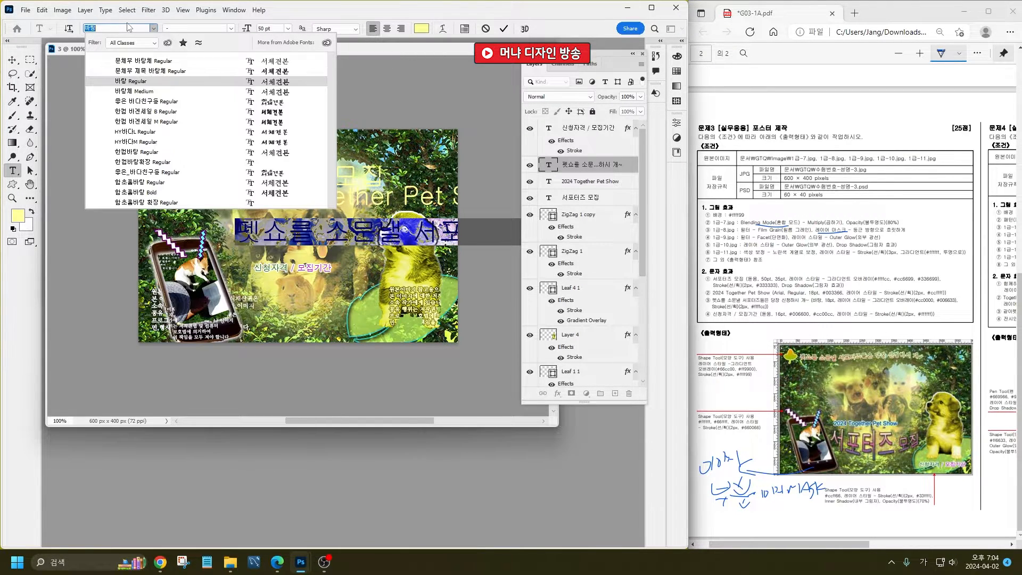
key(Return)
click(283, 235)
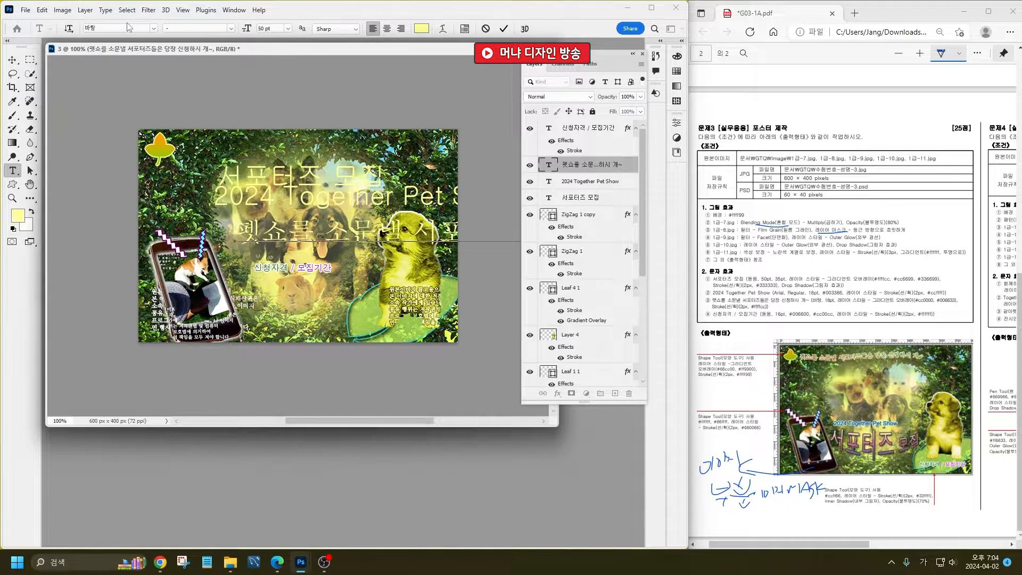
key(ctrl+a)
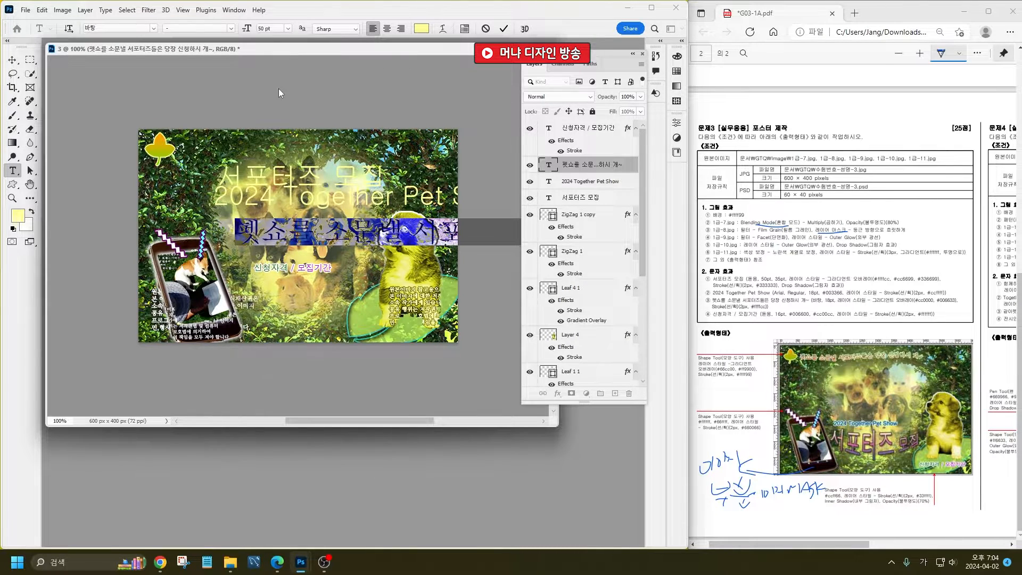
click(277, 28)
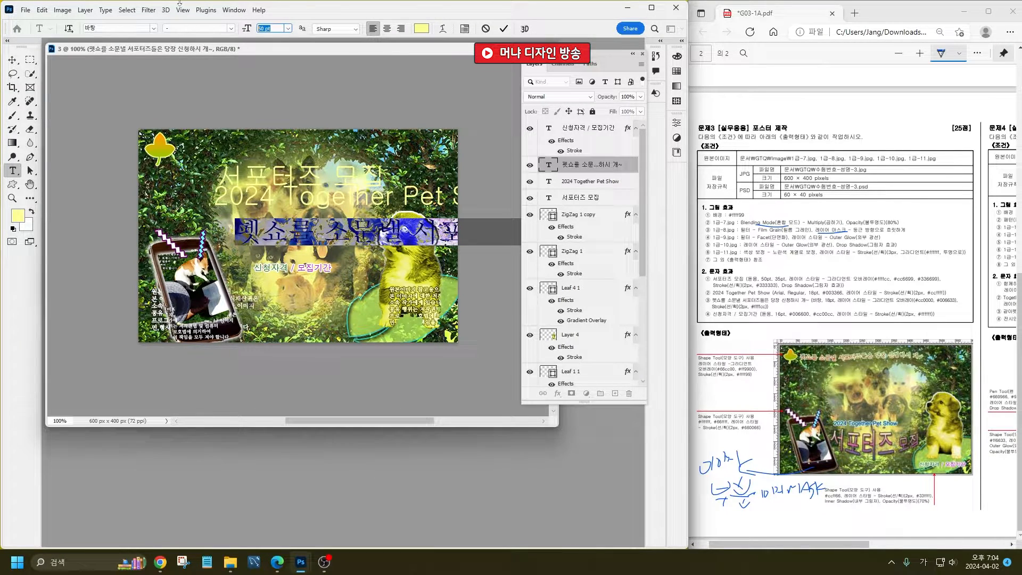
text(18)
key(Return)
key(ctrl+Return)
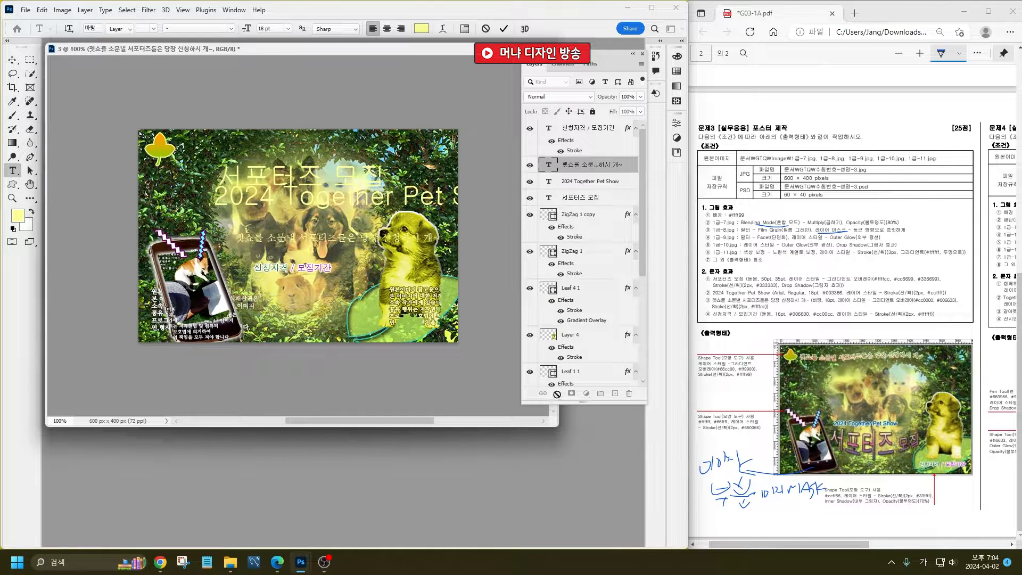
key(v)
- Add a Gradient Overlay running from #cc0000 to #006633 to the "펫쇼를 소문낼…" text layer
click(558, 393)
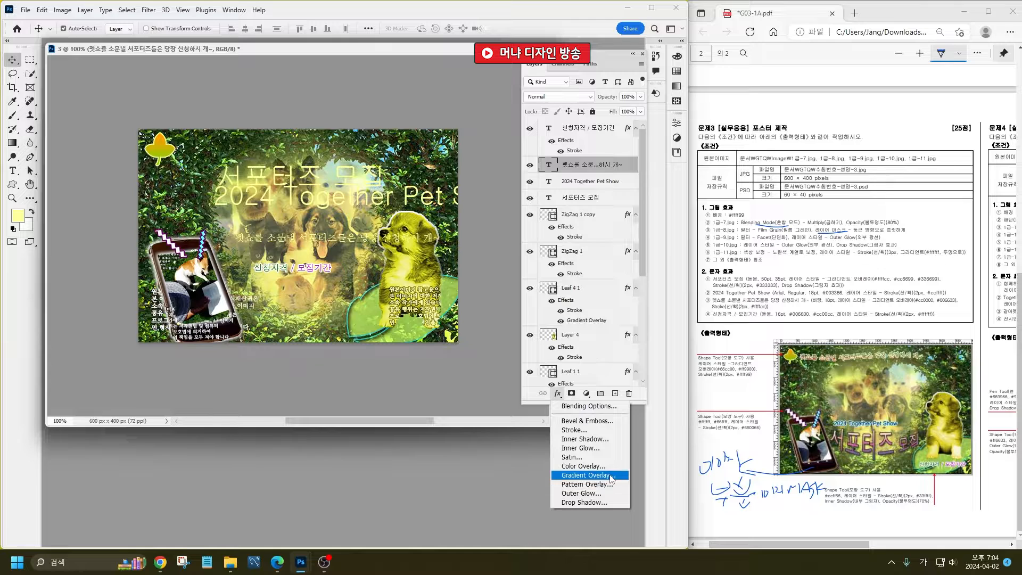
click(609, 475)
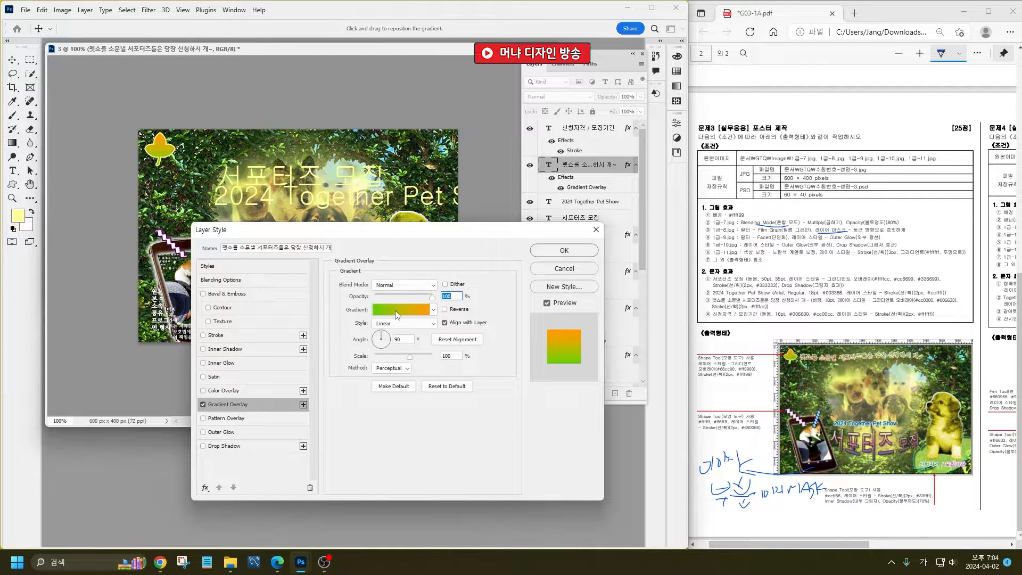
click(395, 312)
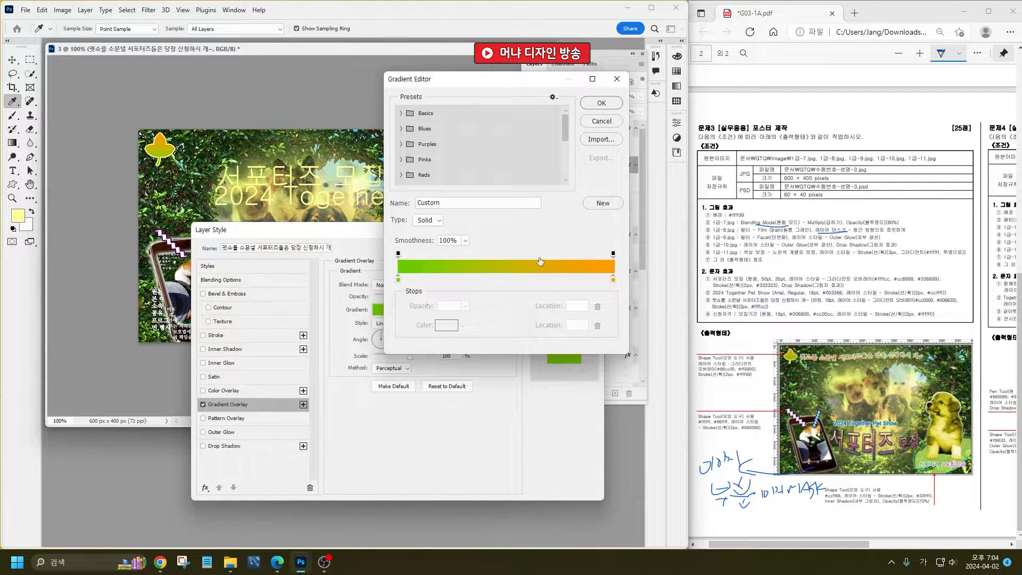
double_click(398, 279)
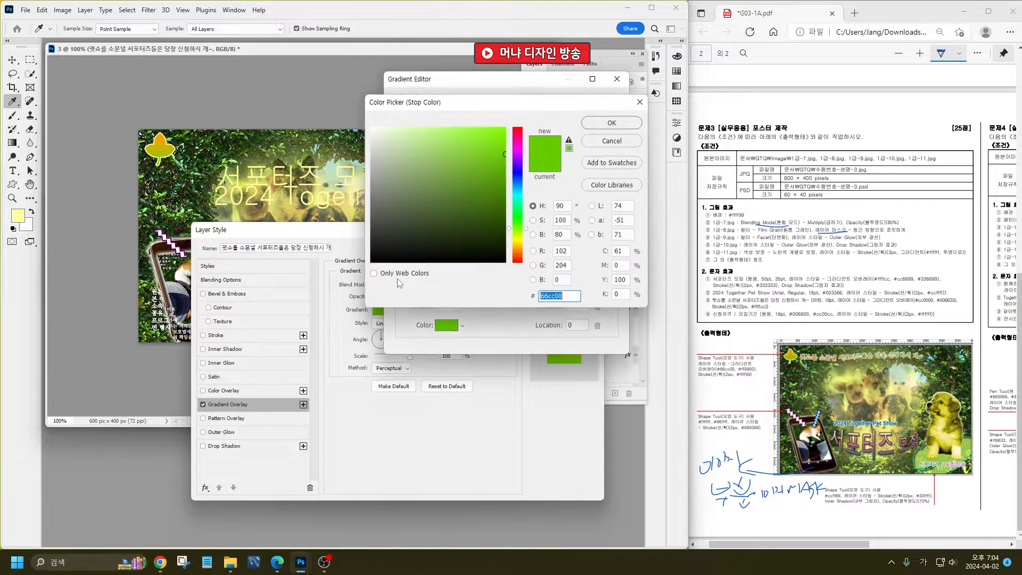
text(cc0000)
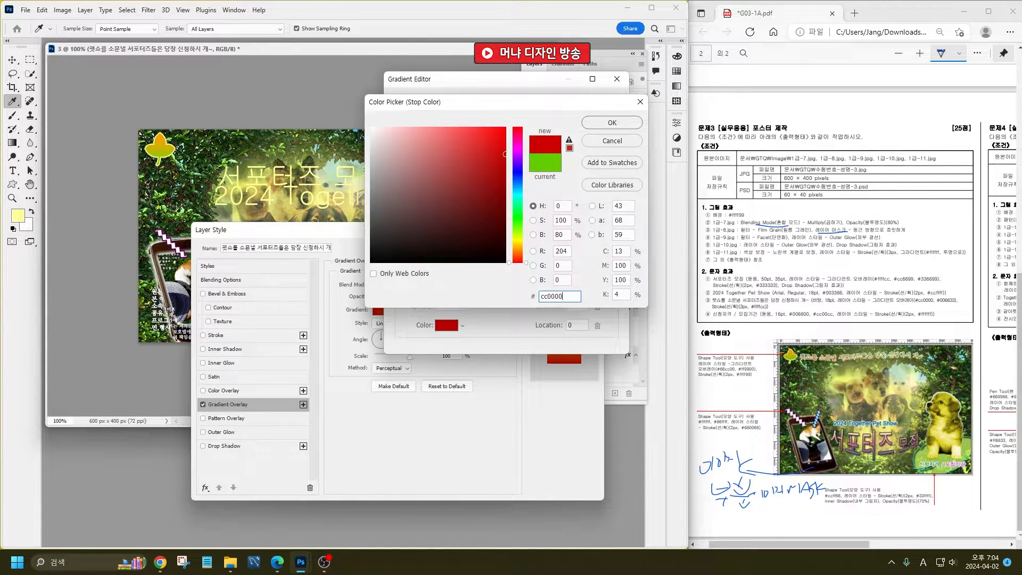
key(Return)
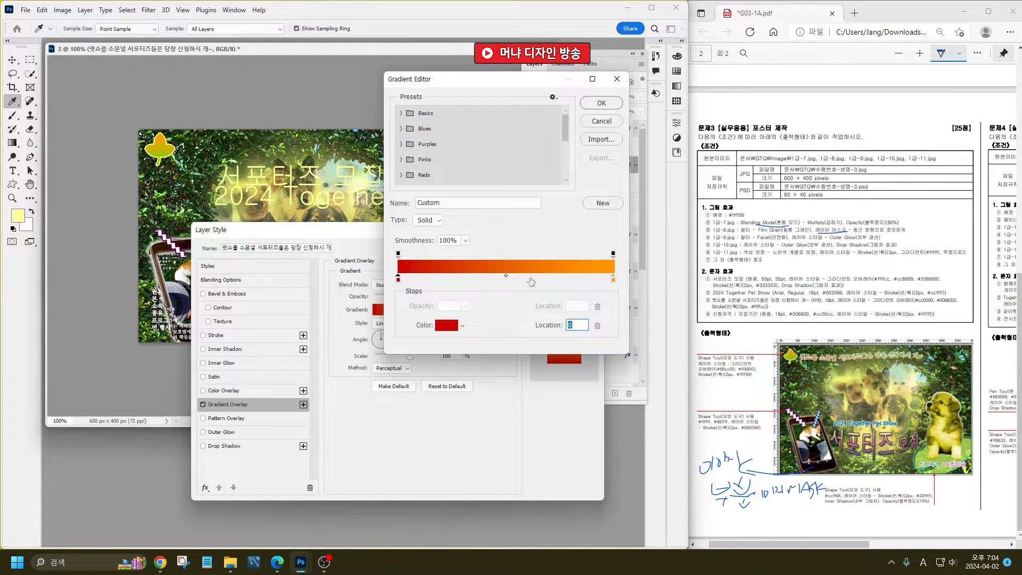
click(613, 280)
double_click(612, 280)
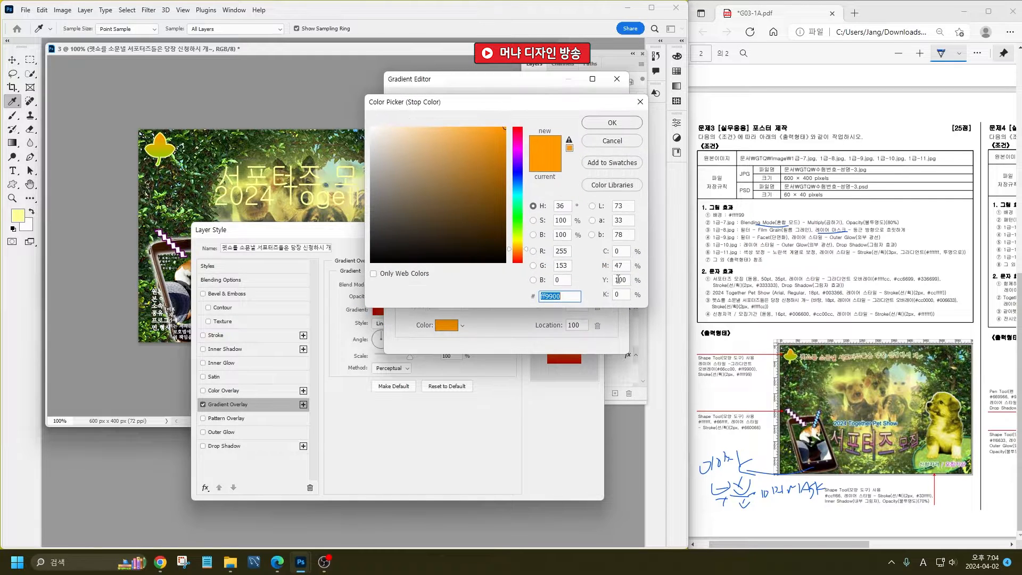
text(006633)
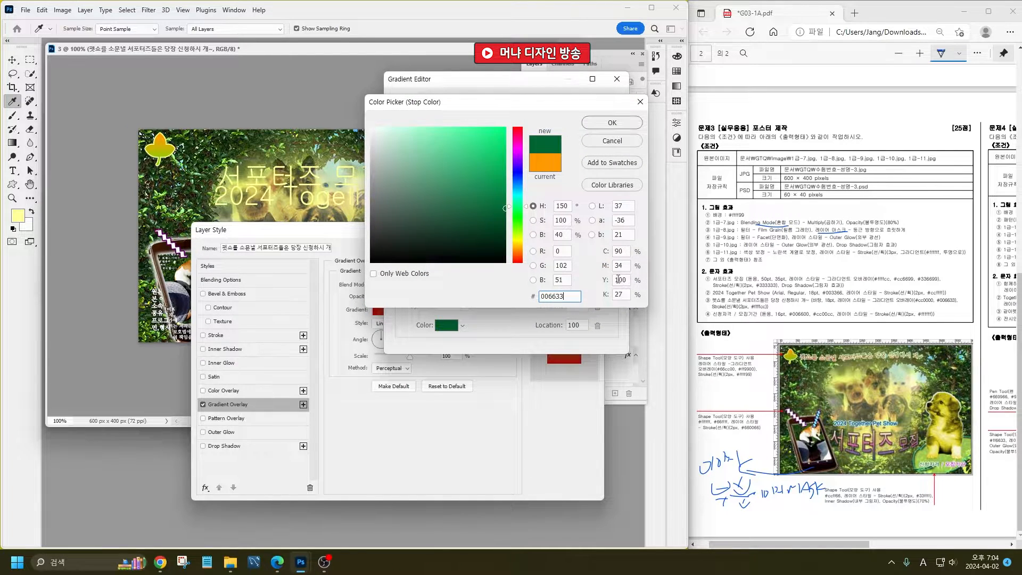
key(Return)
key(Return)
- Add a Stroke in #ffffcc to the "펫쇼를 소문낼…" text layer and apply its layer styles
drag(521, 230, 532, 296)
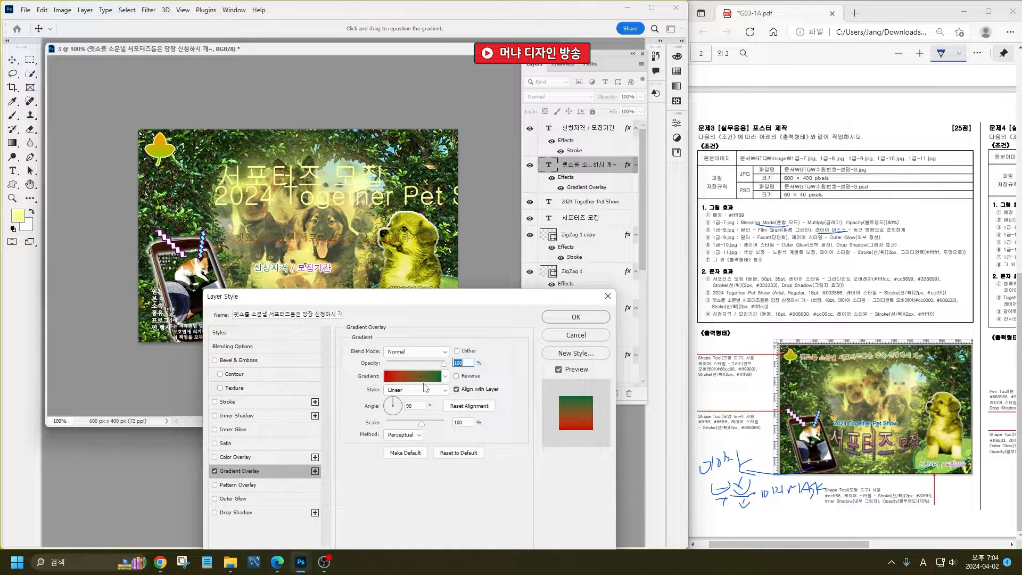
click(226, 403)
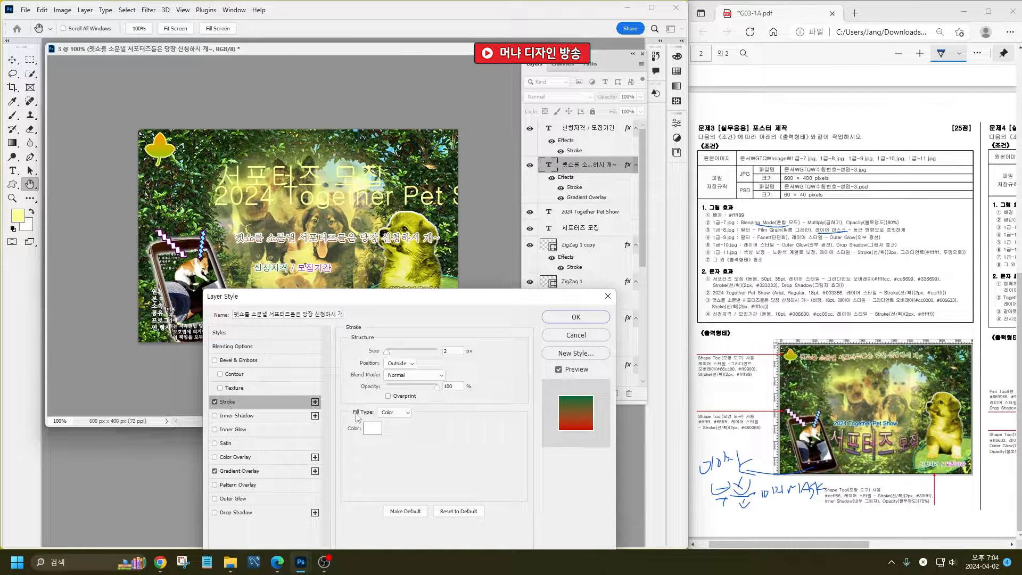
click(372, 427)
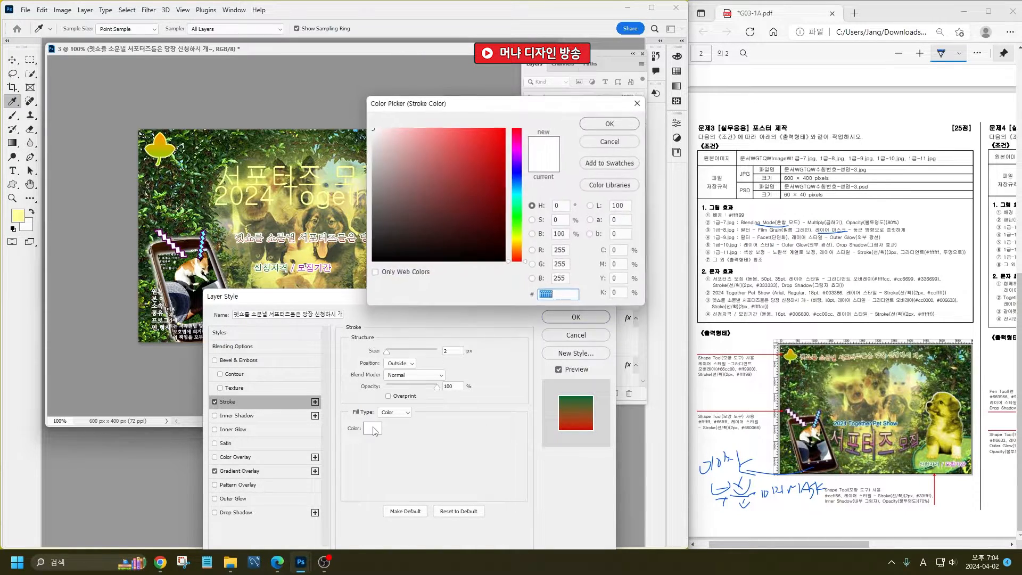
text(ffffc)
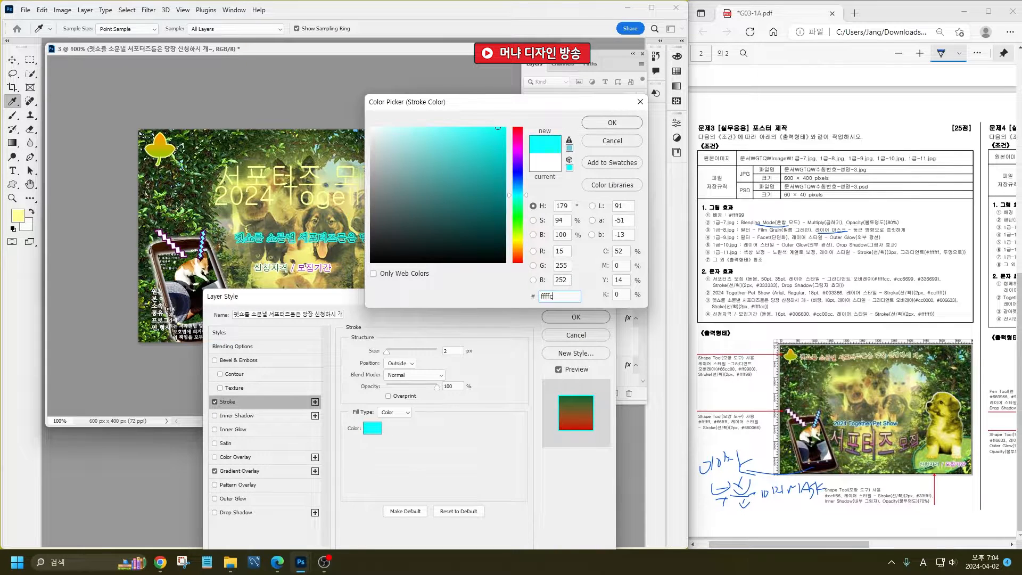
text(c)
key(Return)
key(Return)
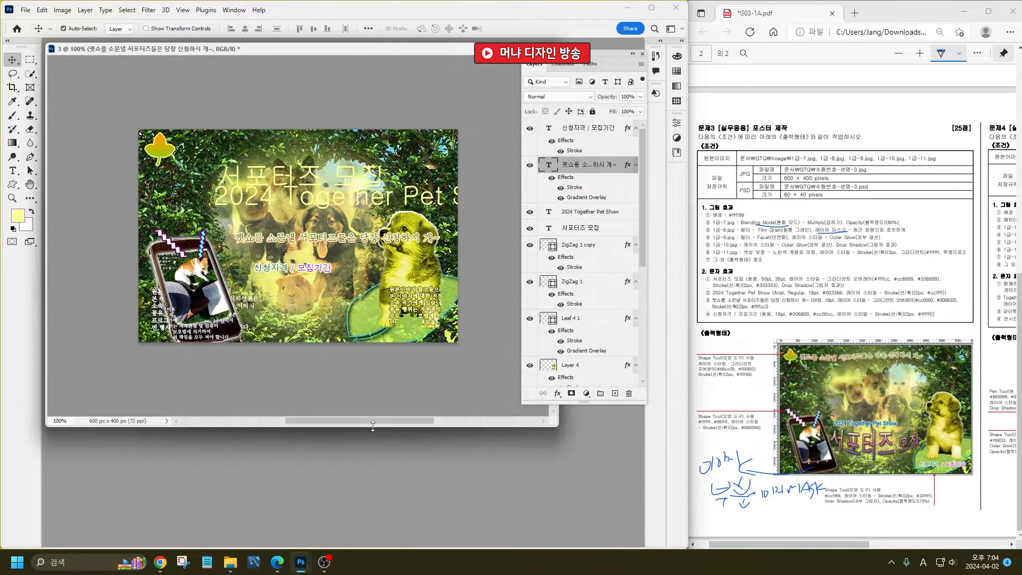
- Set the "2024 Together Pet Show" text to Arial Regular at 18 pt
double_click(546, 213)
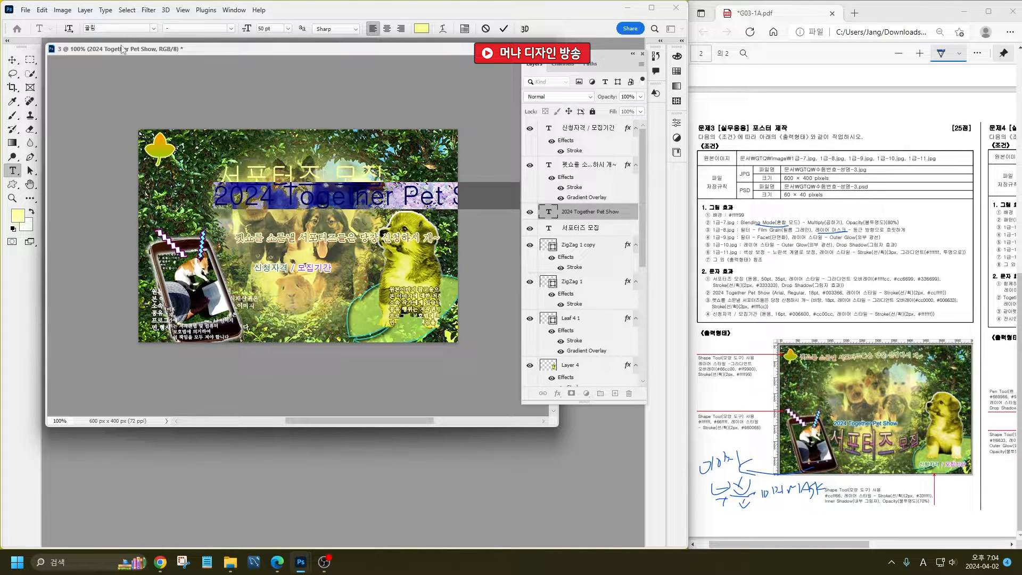
click(123, 30)
text(ar)
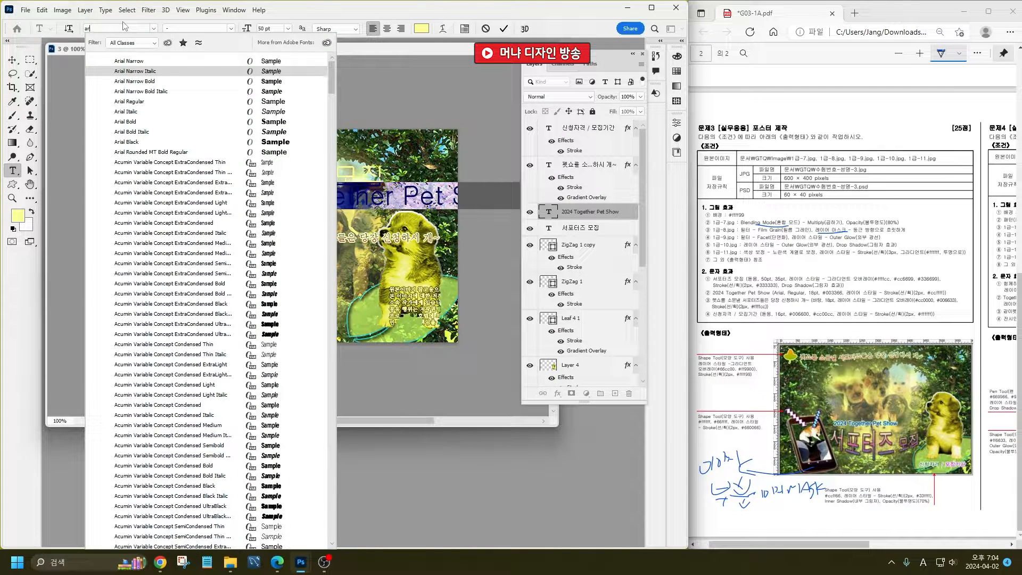
key(Down)
key(Down)
key(Down)
key(Down)
key(Down)
key(Down)
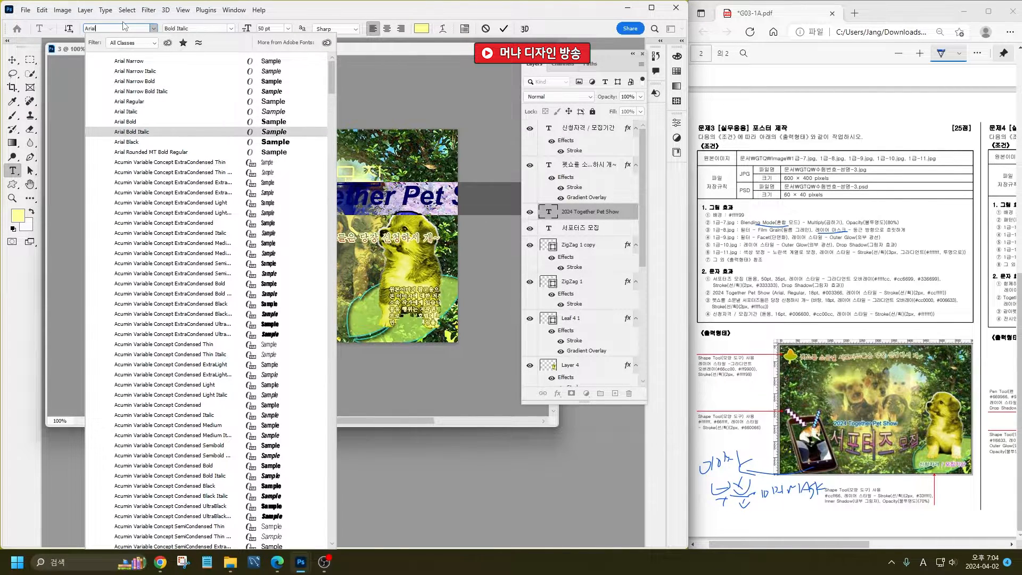
key(Up)
key(Up)
key(Up)
key(Return)
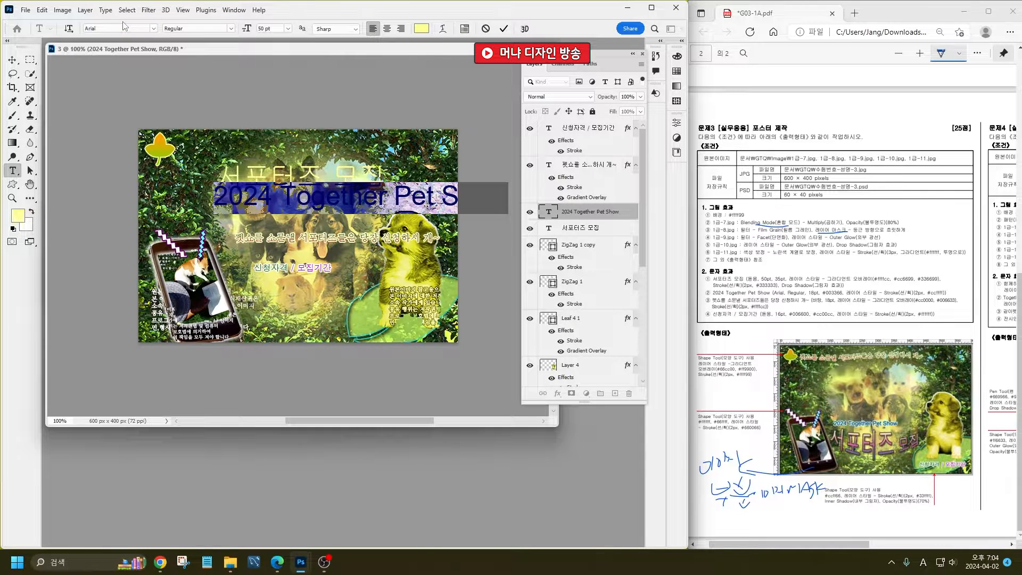
key(Tab)
text(18)
key(Return)
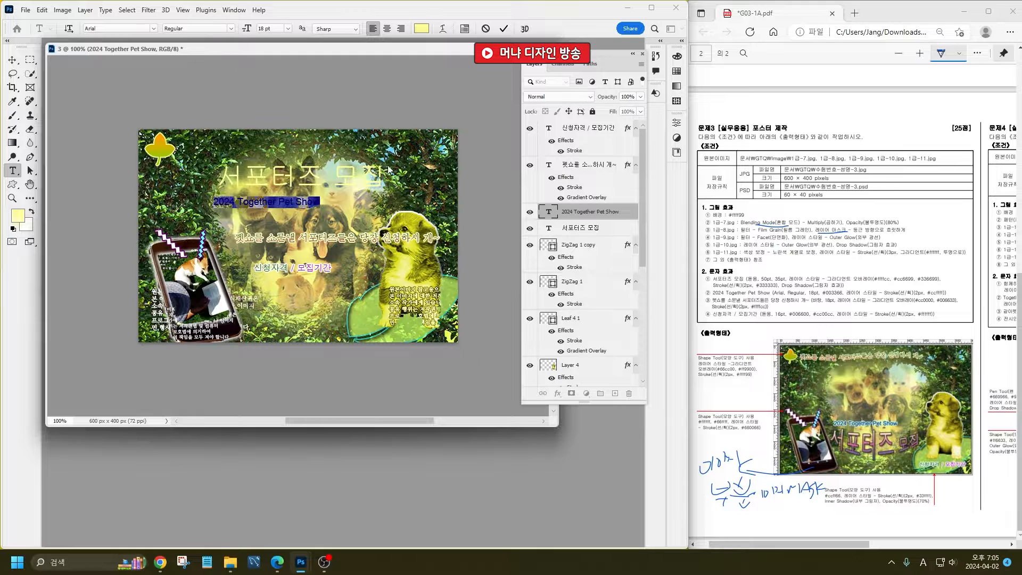
- Colour the "2024 Together Pet Show" text #003366
click(417, 31)
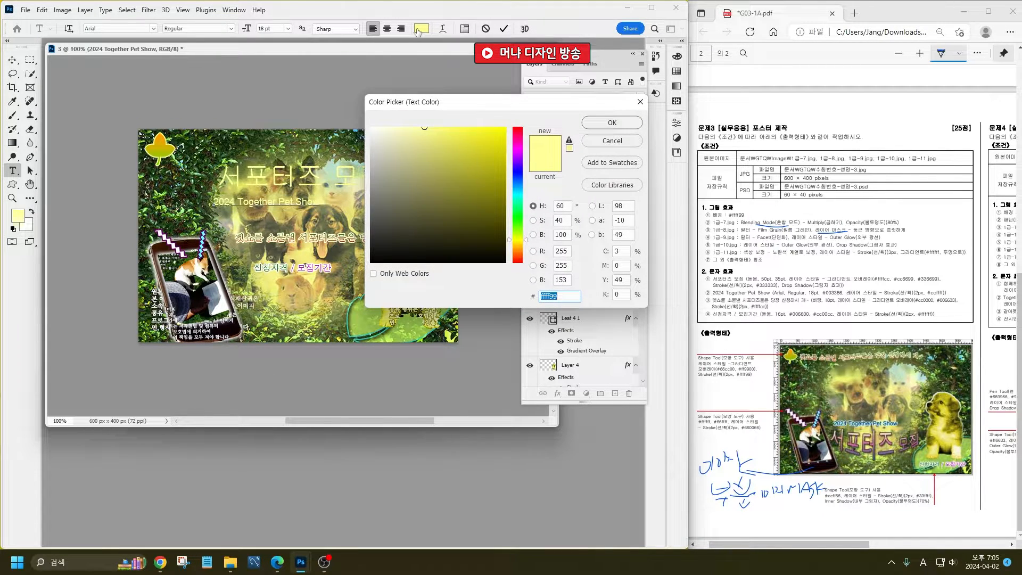
text(003366)
key(Return)
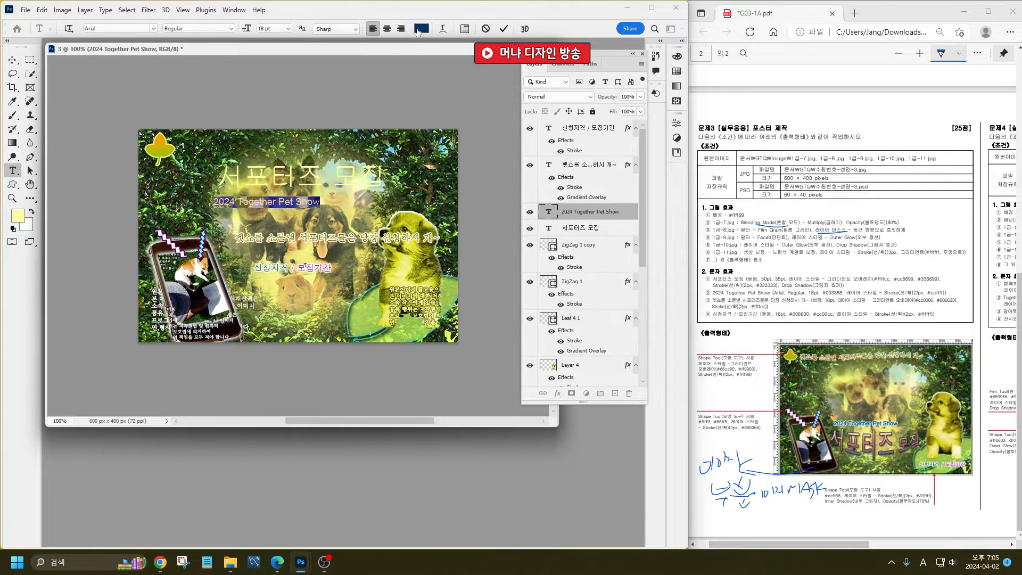
key(ctrl+Return)
key(v)
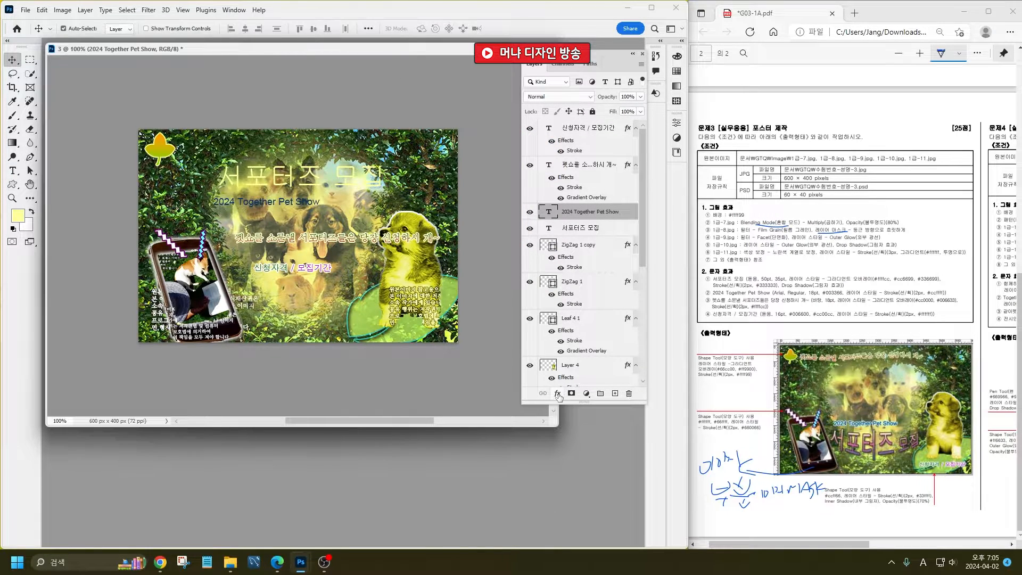
- Add a Stroke layer style in #ccffff to the "2024 Together Pet Show" text layer
click(557, 393)
click(586, 430)
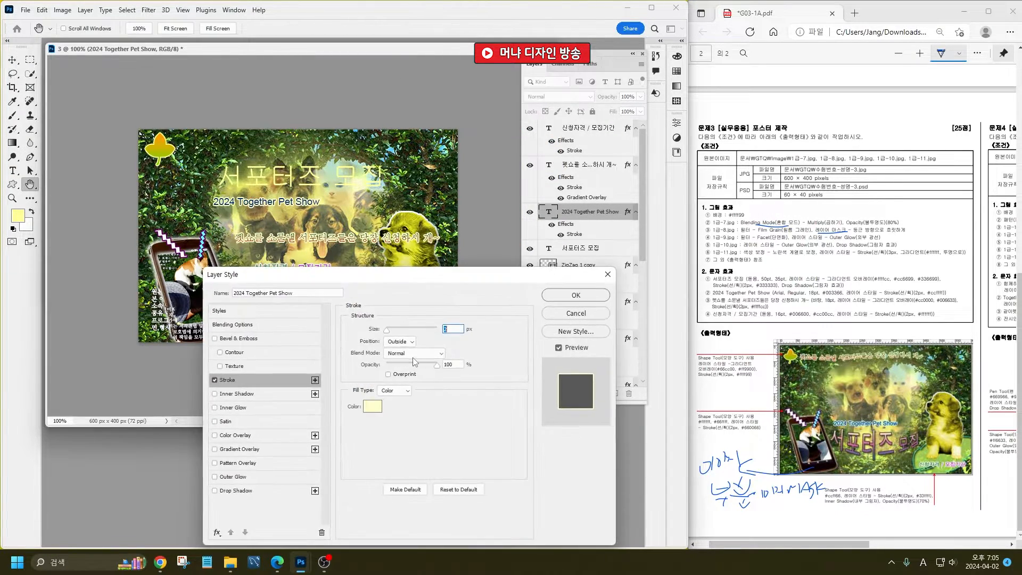
click(381, 407)
text(ccffff)
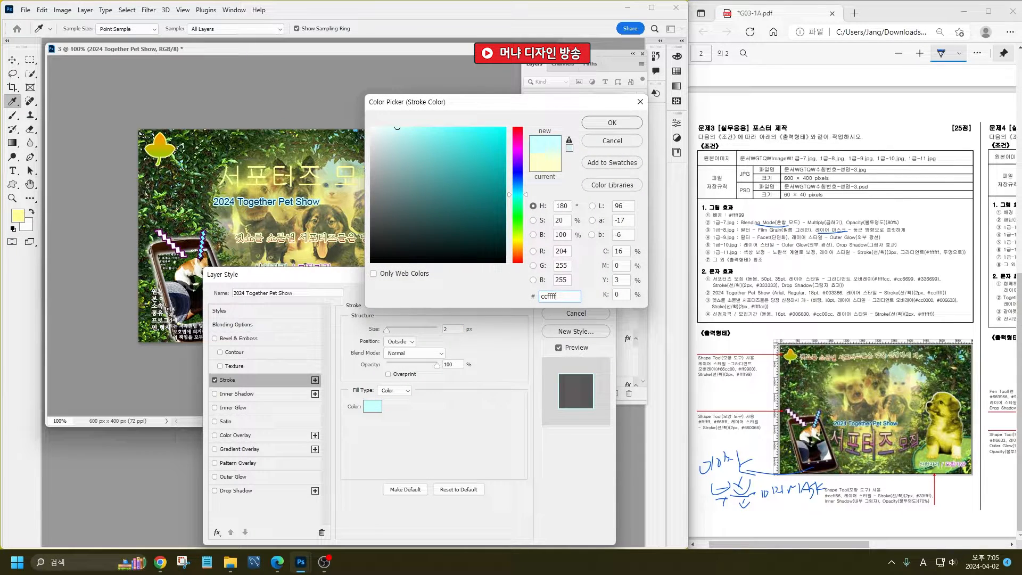
key(Return)
key(Return)
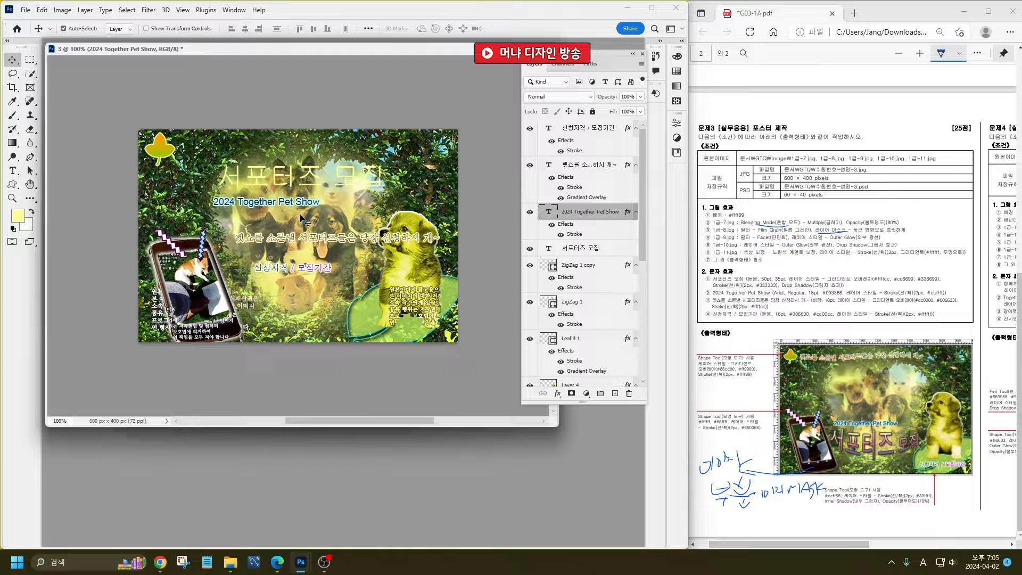
- Change the font of the whole "서포터즈 모집" text to 돋움
double_click(549, 249)
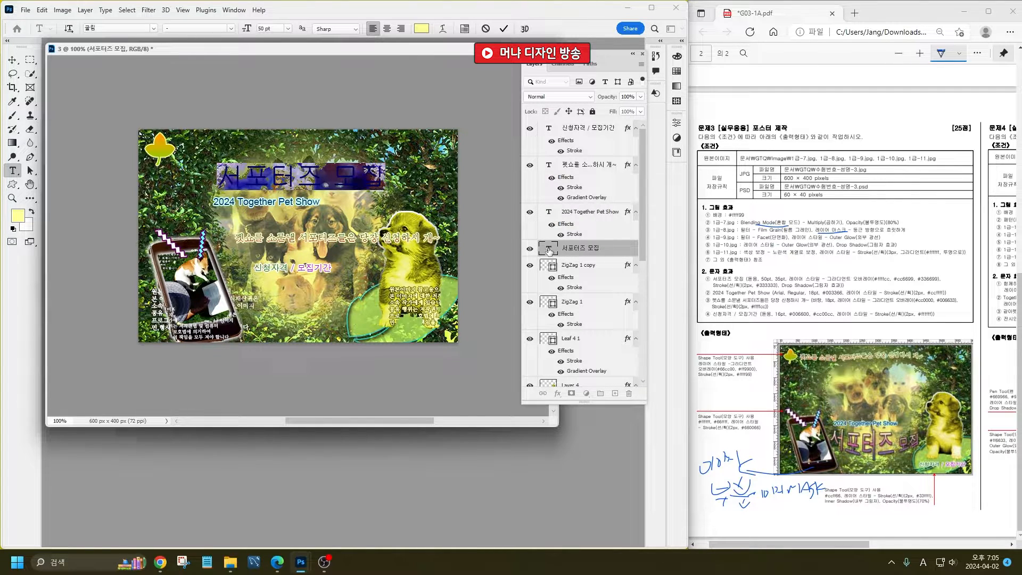
click(107, 29)
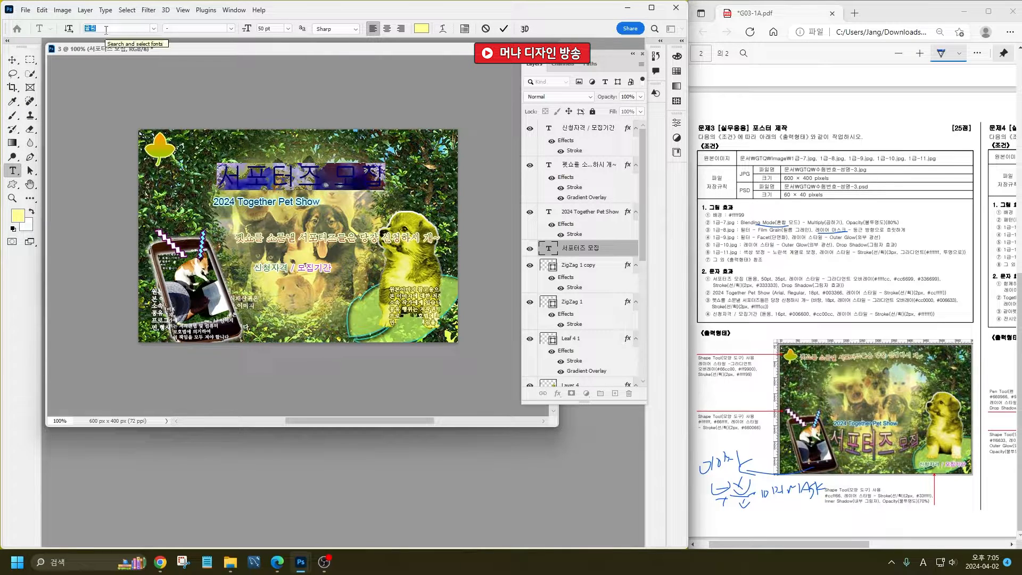
click(154, 28)
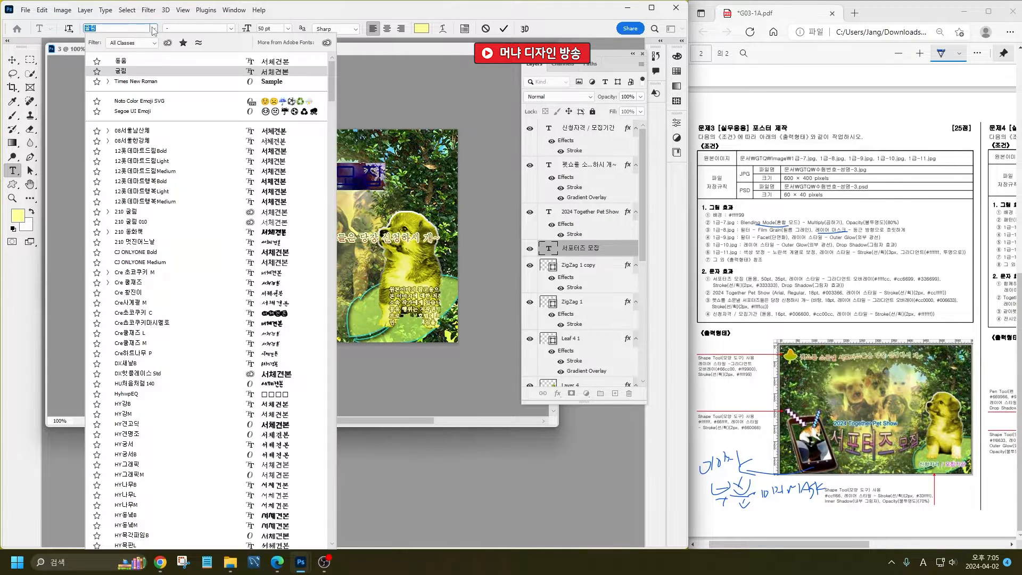
click(117, 61)
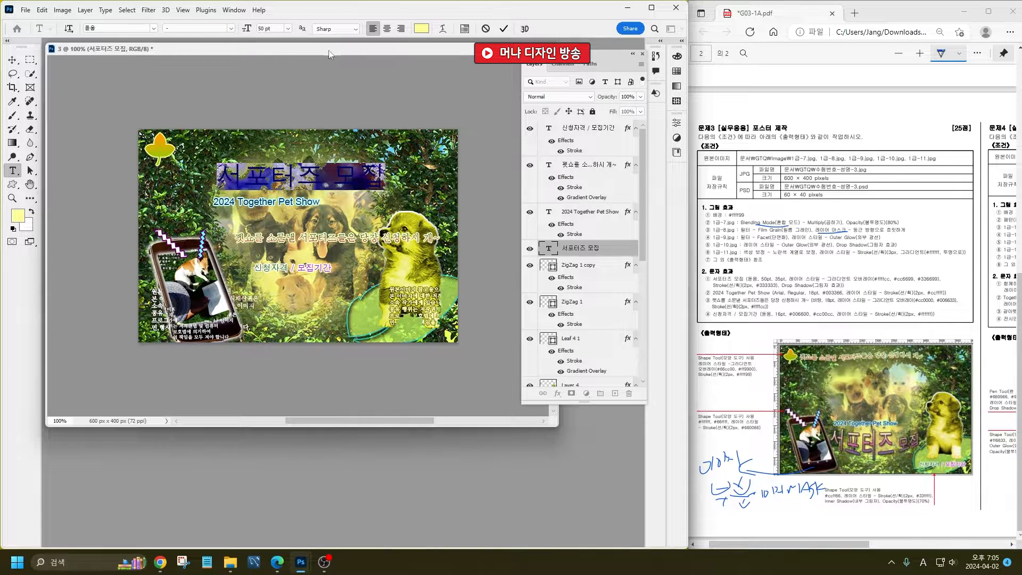
- Set only the word "모집" in the "서포터즈 모집" text to 35 pt and commit the text edit
double_click(282, 28)
drag(283, 27, 190, 28)
click(338, 173)
drag(338, 173, 455, 183)
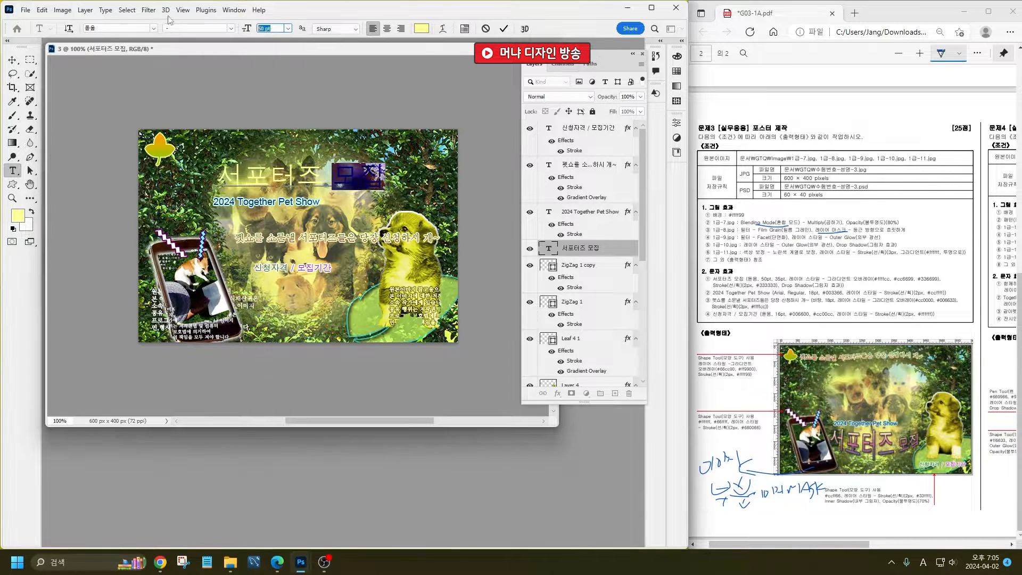
text(35)
key(Return)
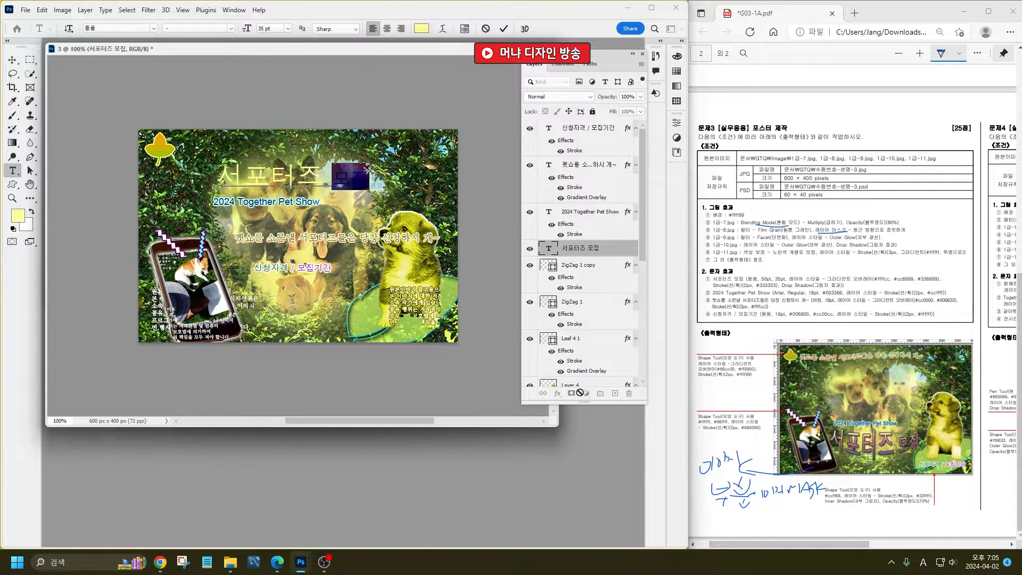
key(ctrl+Return)
- Add a Gradient Overlay to the "서포터즈 모집" layer, insert a middle colour stop, and set the first stop to #ffffcc
click(557, 392)
click(595, 474)
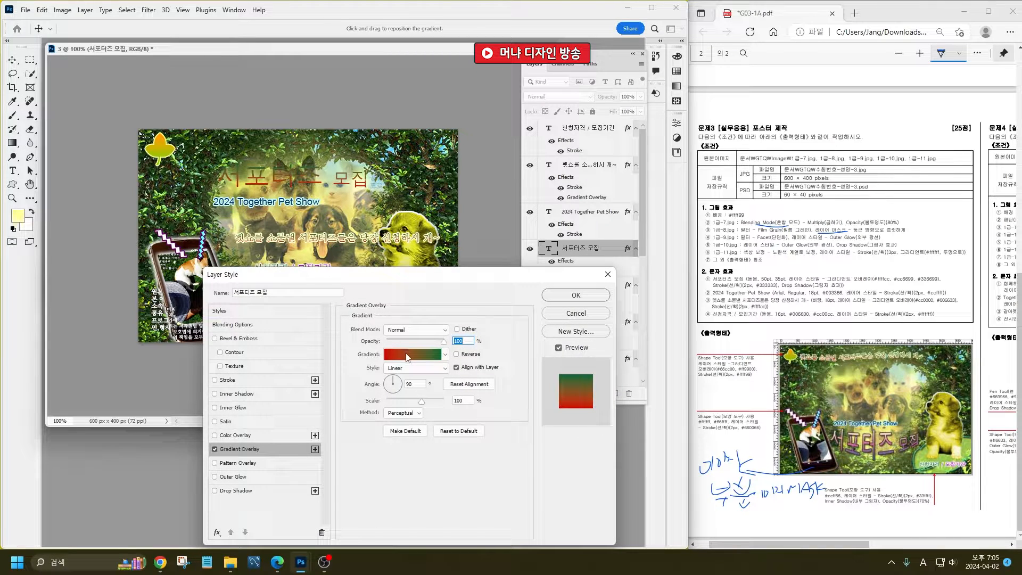
click(409, 354)
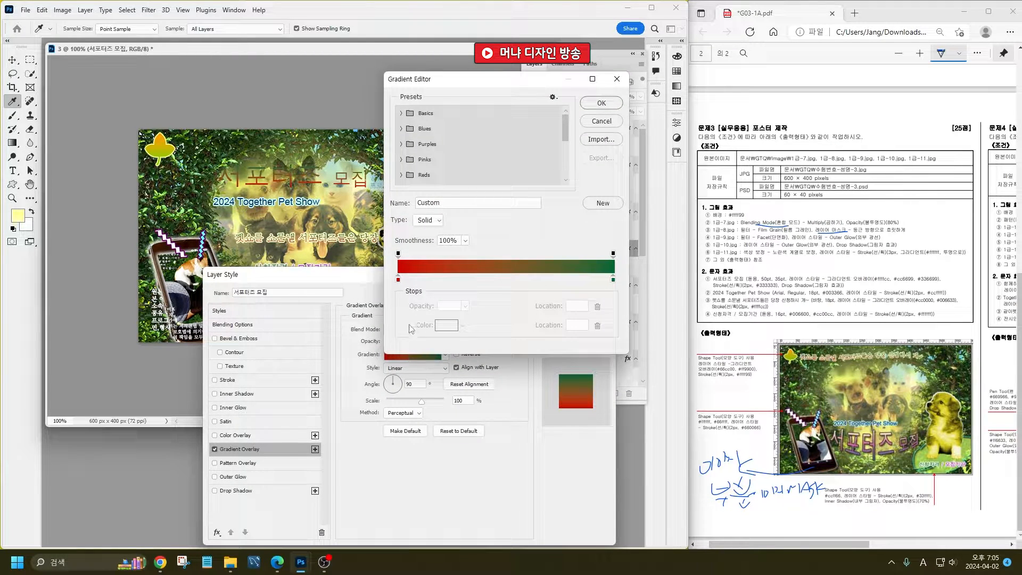
click(493, 278)
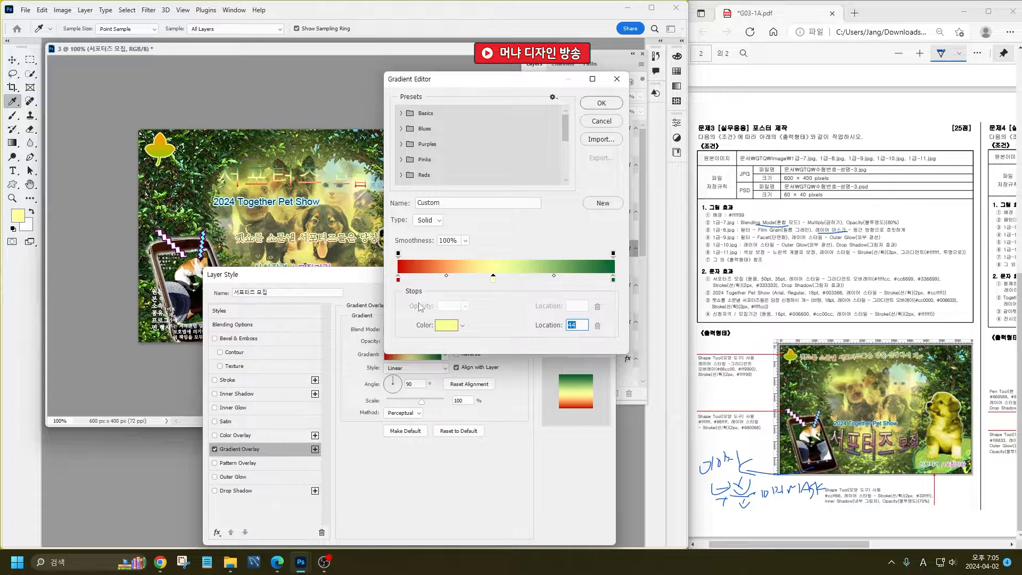
double_click(398, 279)
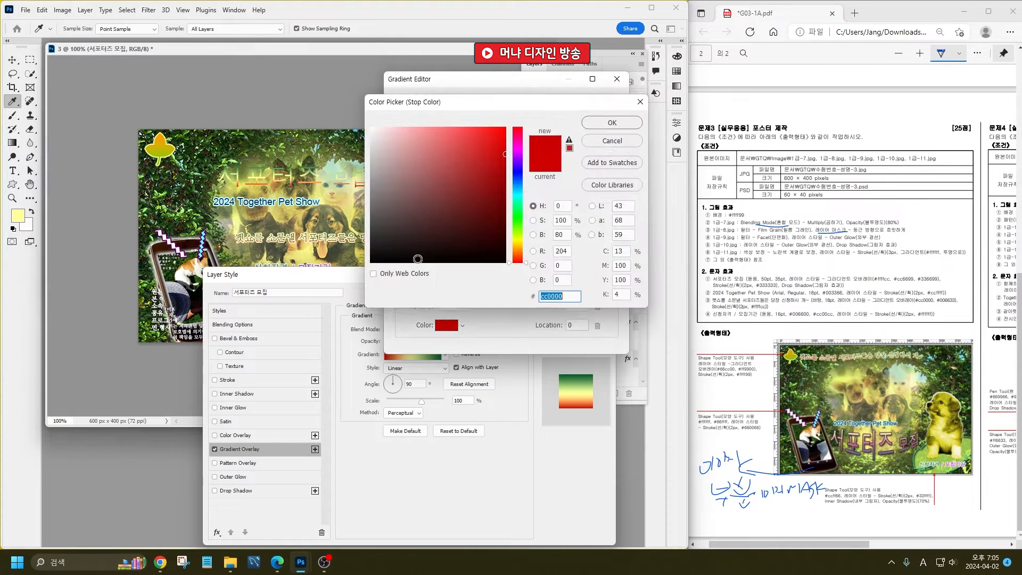
text(fff)
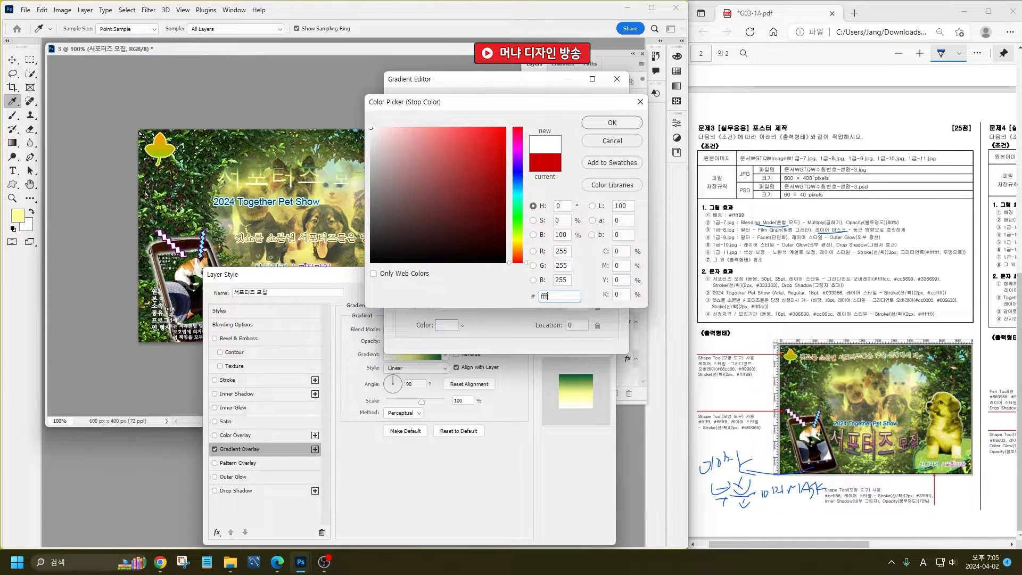
text(fcc)
key(Return)
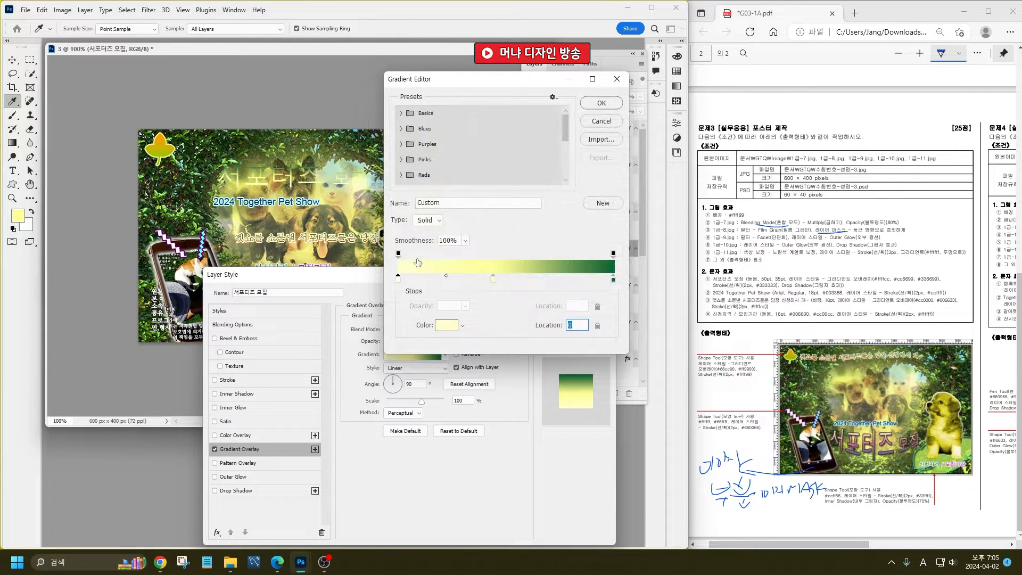
- Set the middle colour stop of the "서포터즈 모집" gradient to #cc6699
double_click(492, 279)
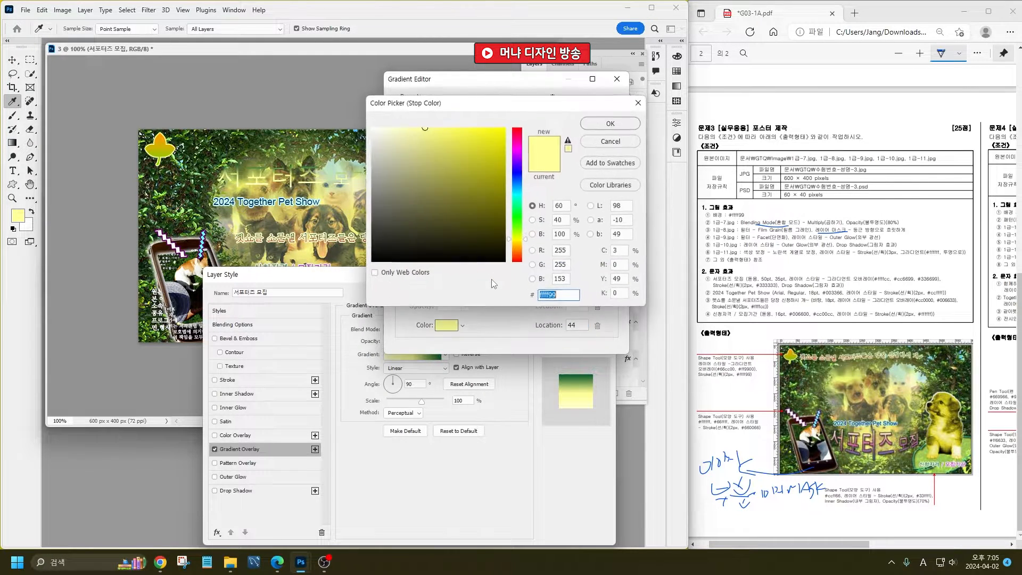
text(cc6699)
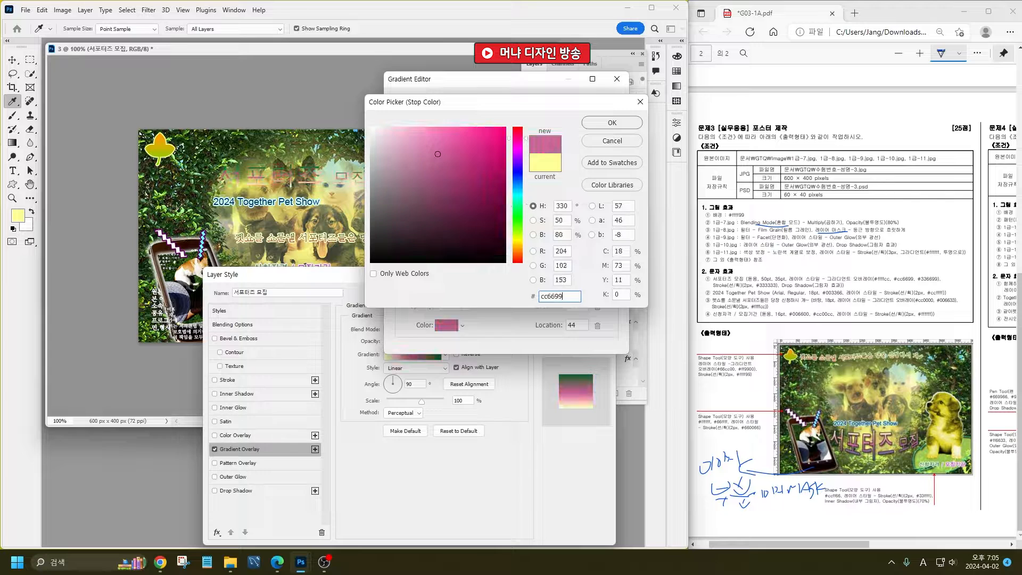
key(Return)
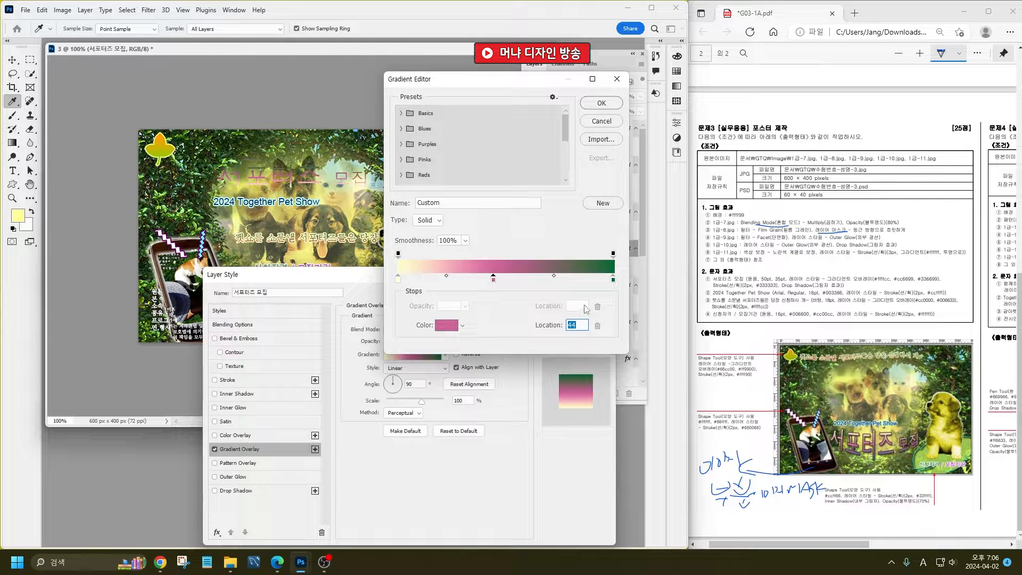
- Set the last colour stop of the "서포터즈 모집" gradient to #336699 and the overlay's angle to -90°
double_click(613, 278)
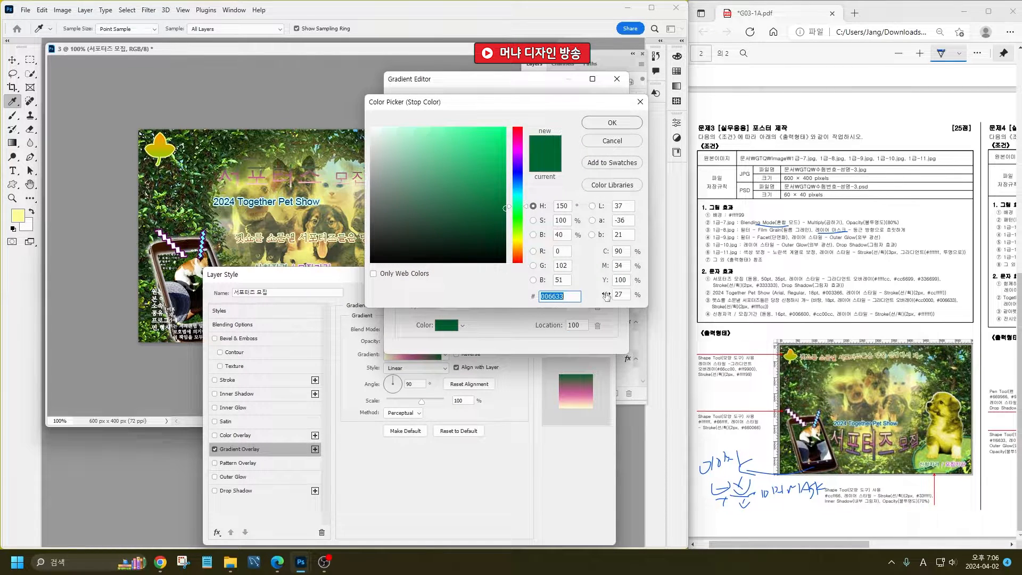
key(Return)
key(Return)
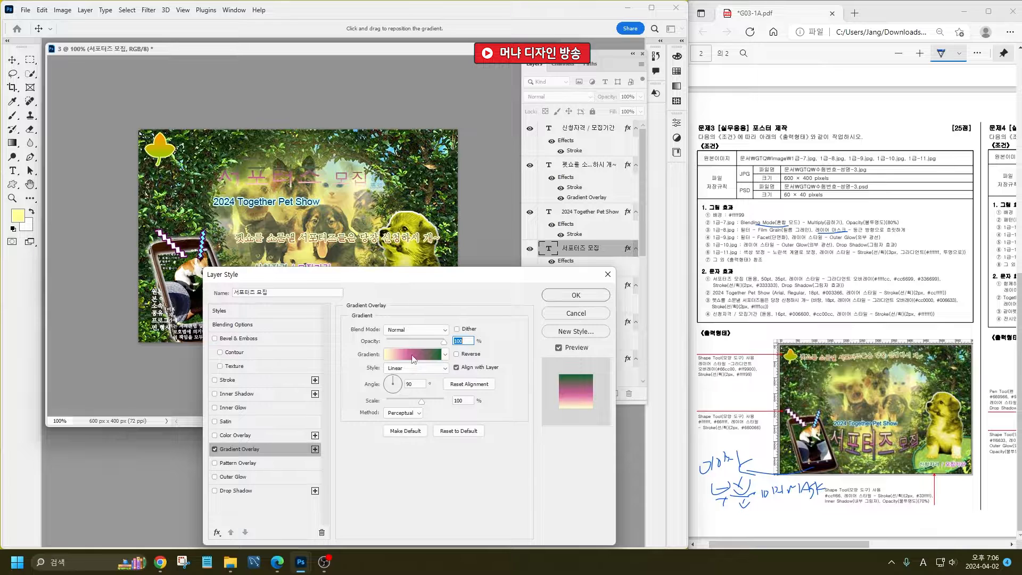
click(414, 355)
click(613, 280)
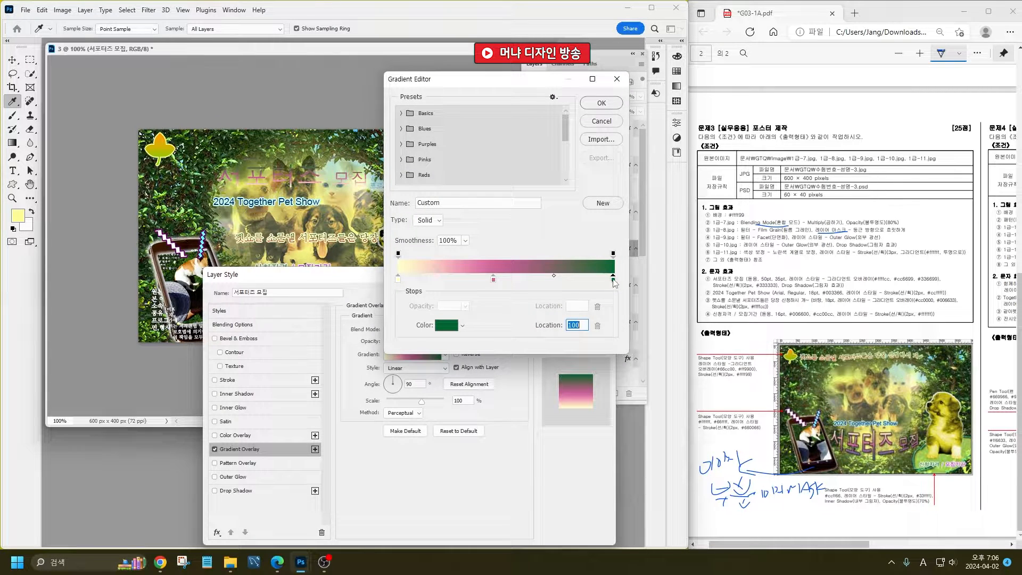
double_click(613, 279)
text(336699)
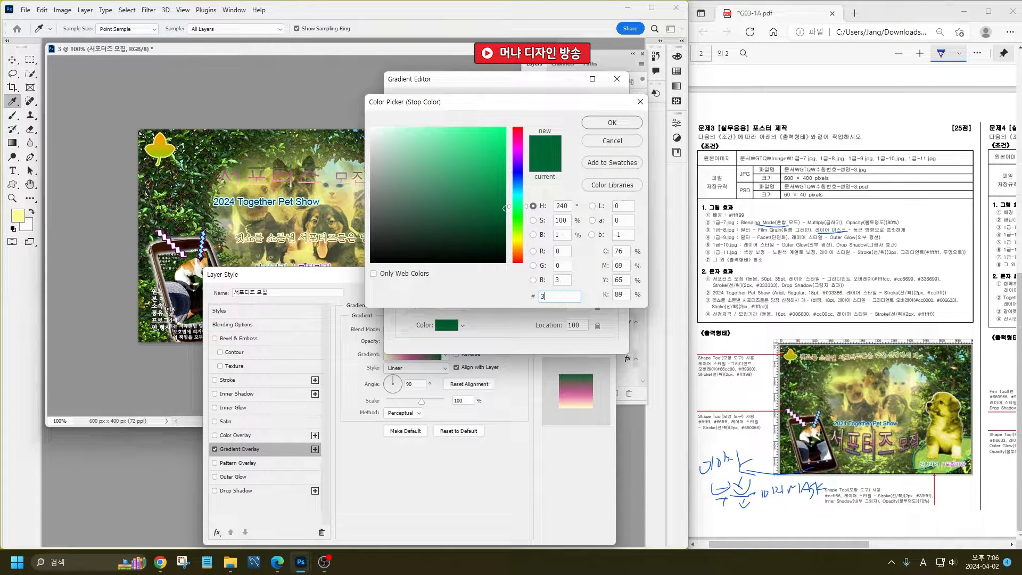
key(Return)
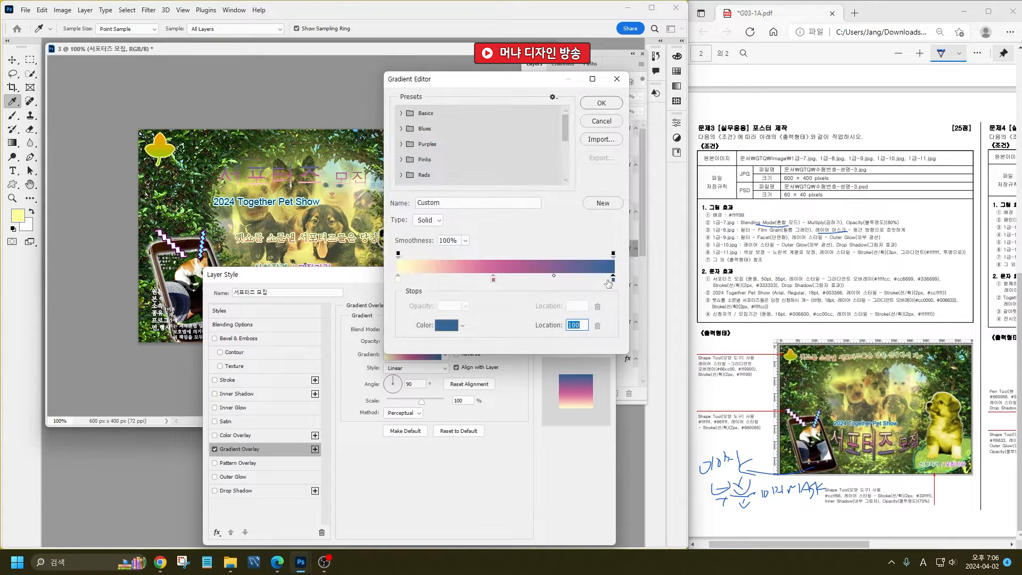
key(Return)
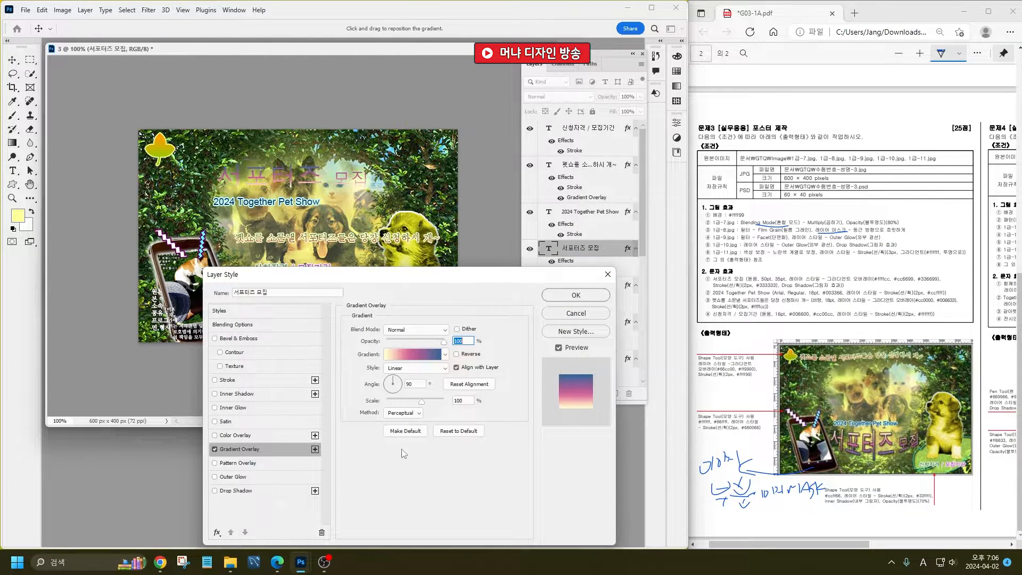
drag(395, 391, 394, 400)
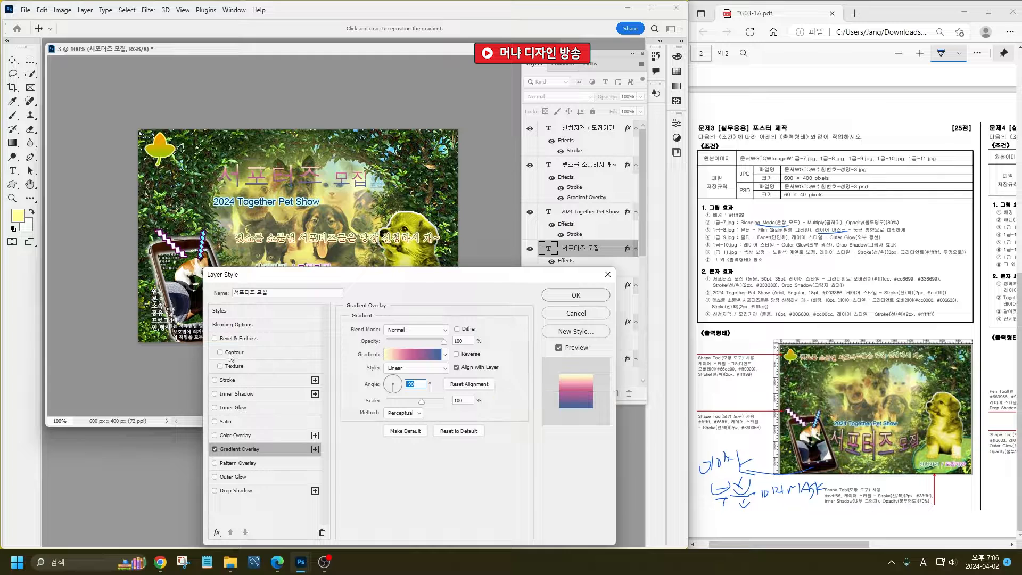
- Add a 2 px Stroke in #333333 and a Drop Shadow to the "서포터즈 모집" text layer
click(234, 381)
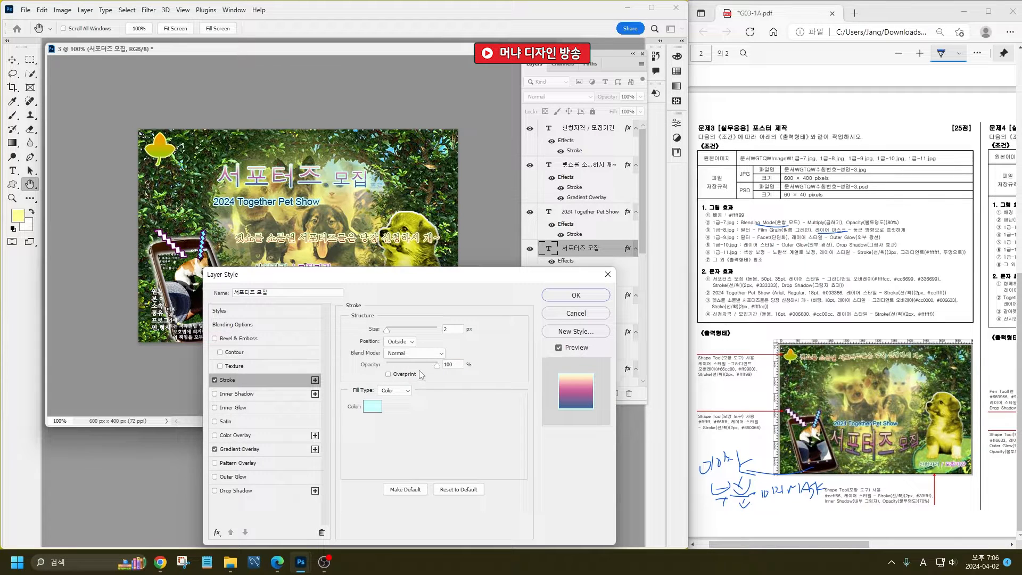
click(372, 407)
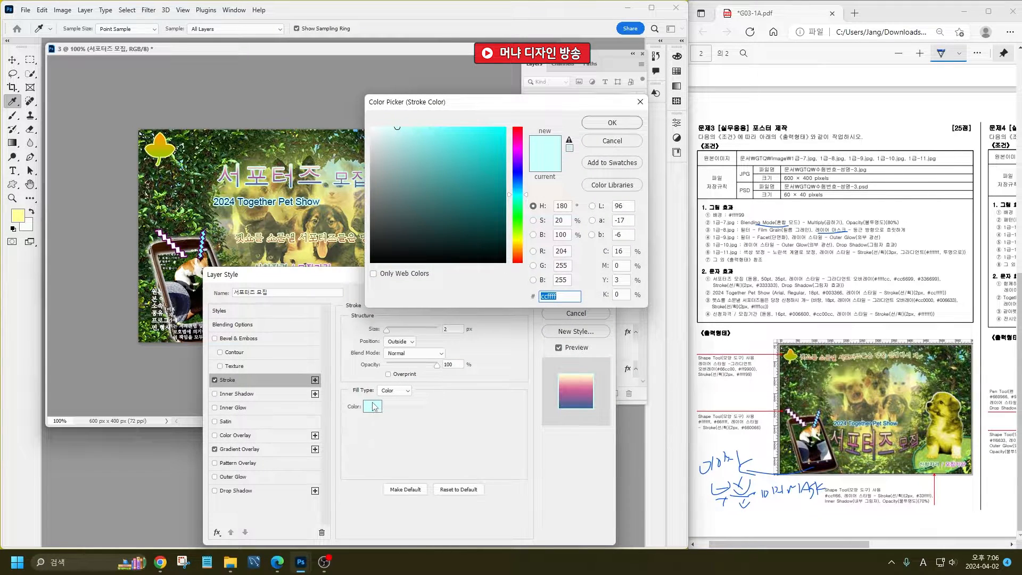
text(333333)
key(Return)
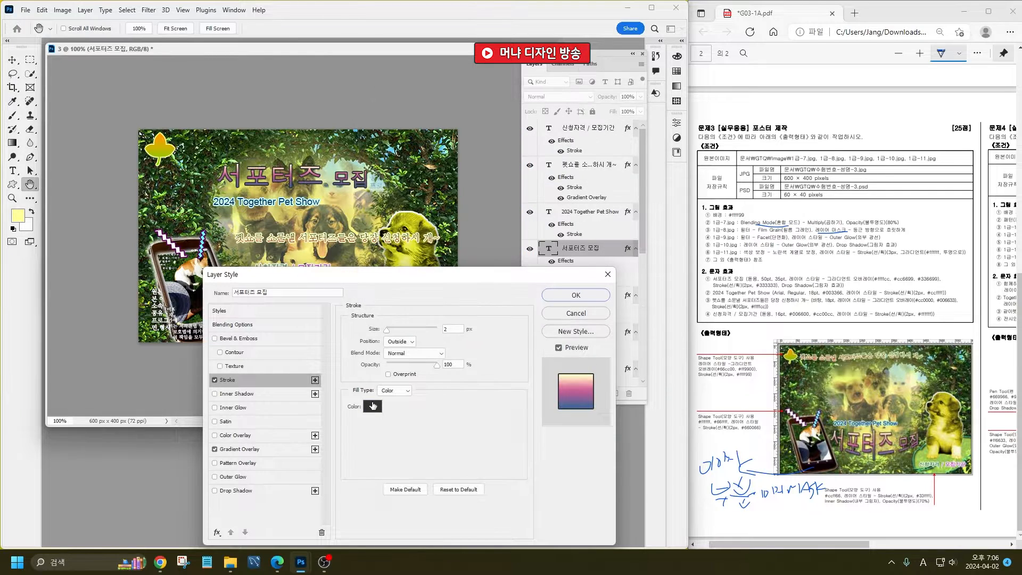
click(241, 490)
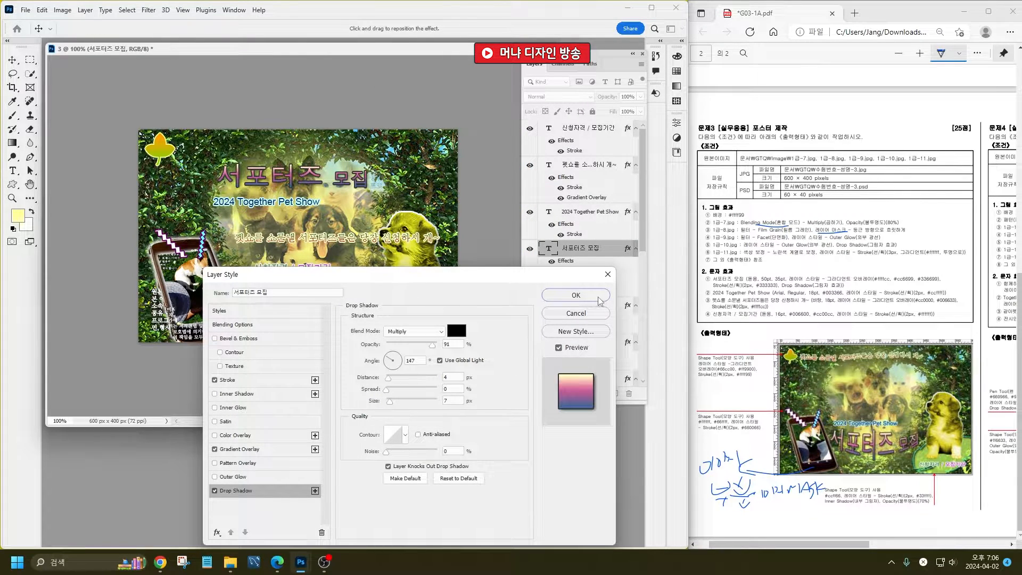
click(600, 301)
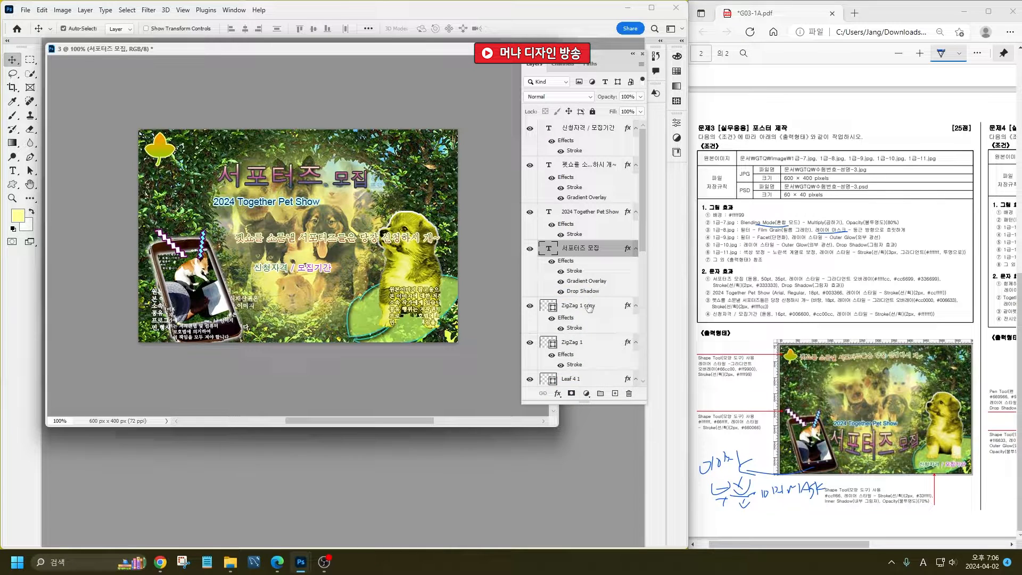
- Mark the warped outline of the "서포터즈 모집" title on the sample poster in the PDF exam sheet with the pen
drag(832, 432, 922, 424)
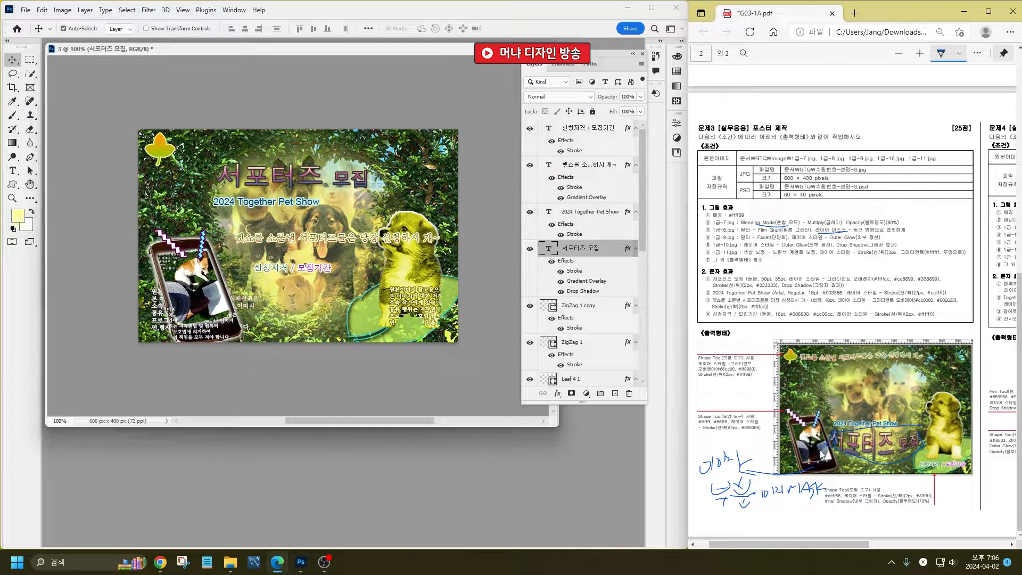
mouse_move(822, 454)
mouse_down()
mouse_move(878, 462)
mouse_move(934, 431)
mouse_up()
- Warp the "서포터즈 모집" text horizontally with the Arc Lower style at +50% bend
click(549, 251)
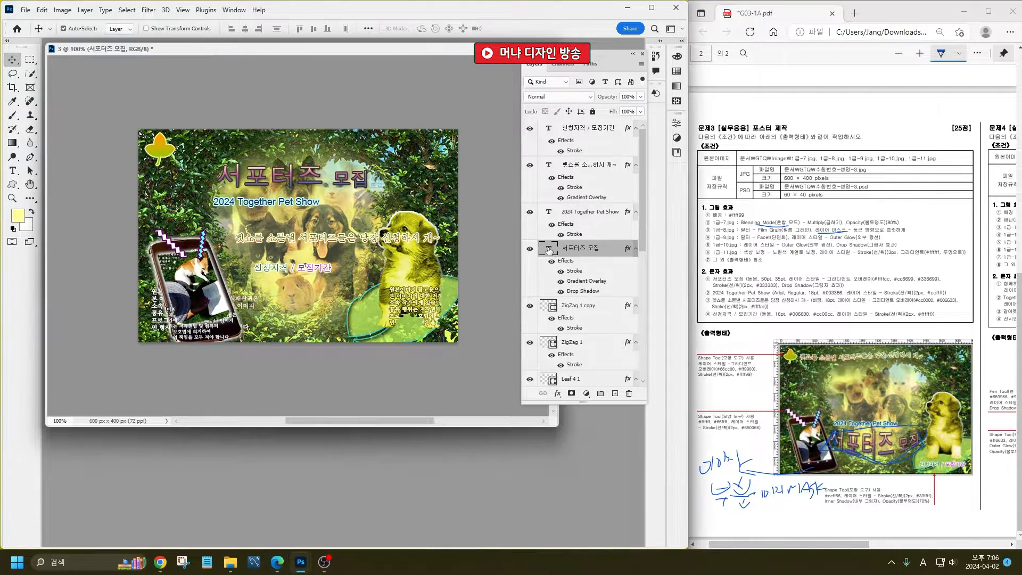
double_click(550, 248)
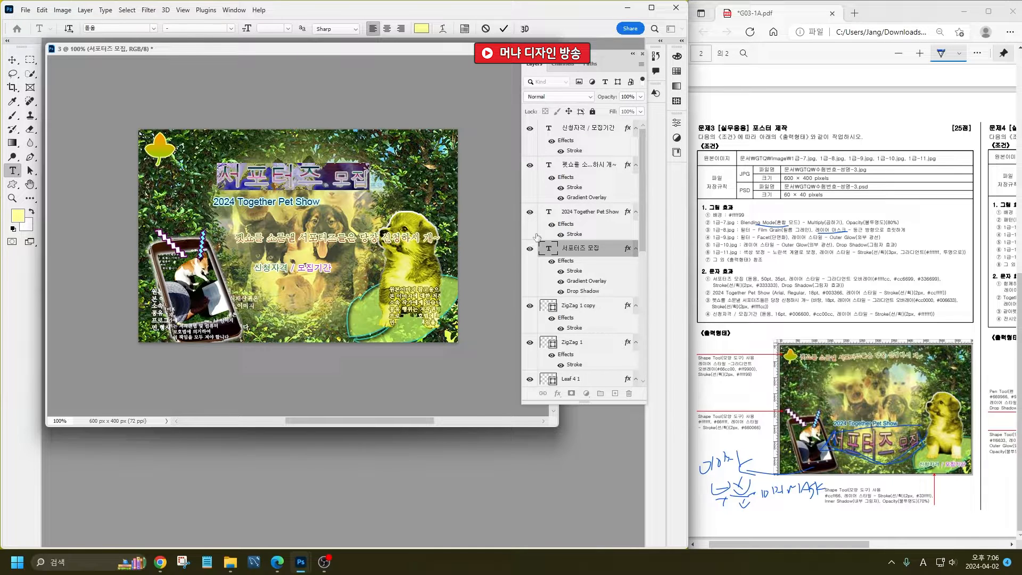
click(447, 30)
click(490, 143)
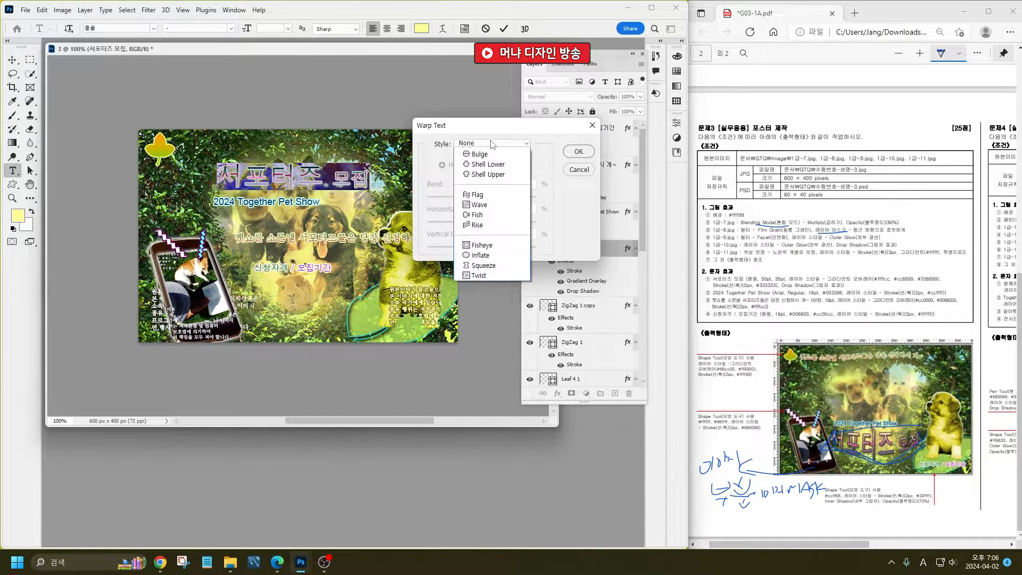
click(485, 234)
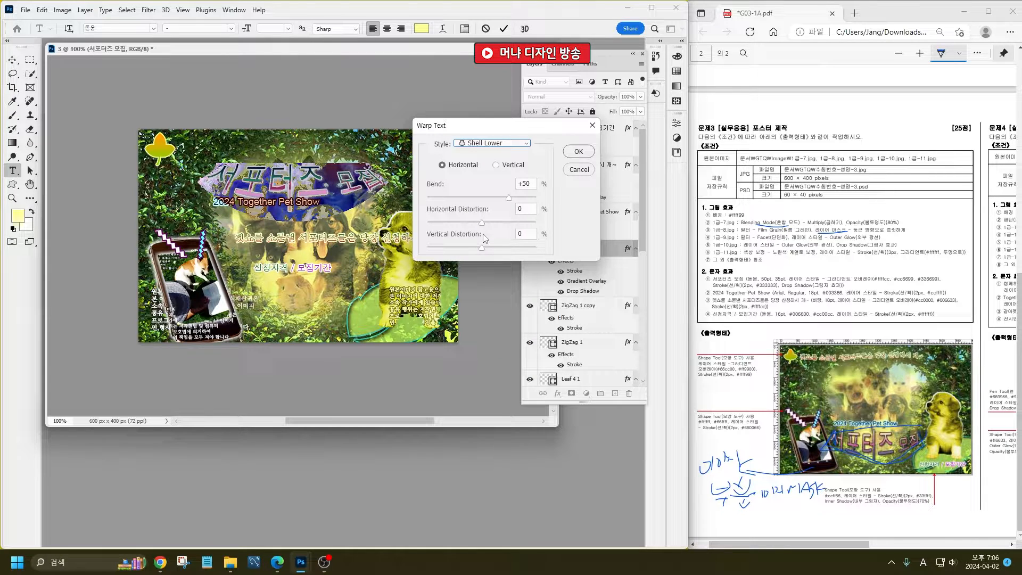
click(510, 144)
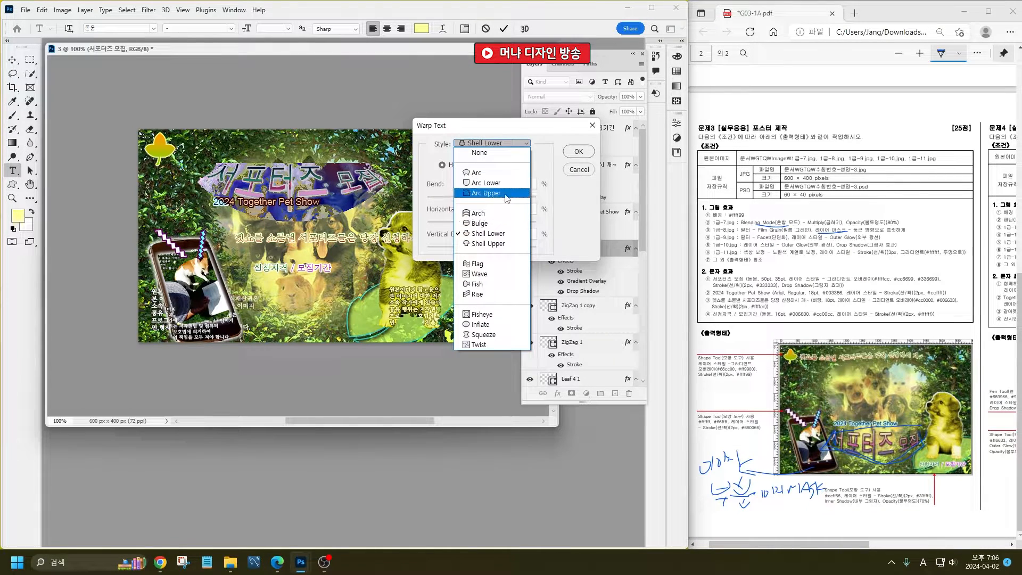
click(505, 183)
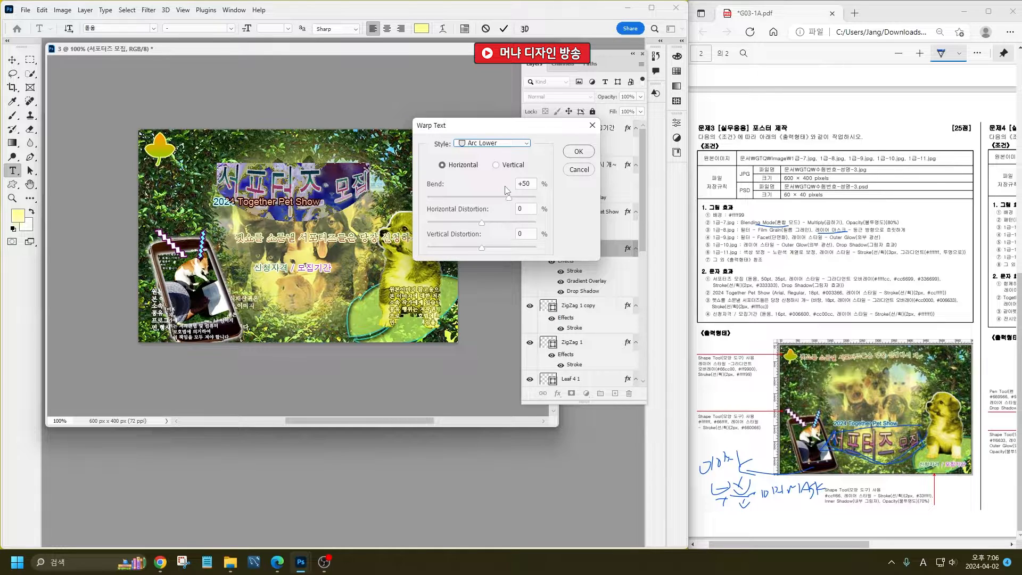
click(578, 152)
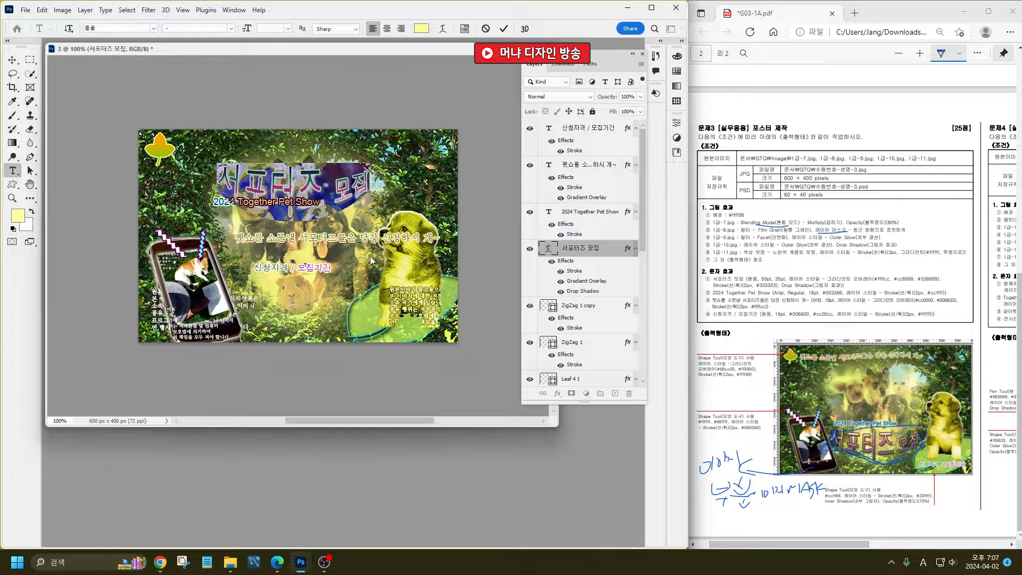
- Warp the "펫쇼를 소문낼 서포터즈들은 당장 신청하시 개~" text horizontally with the Flag style at +50% bend
double_click(550, 165)
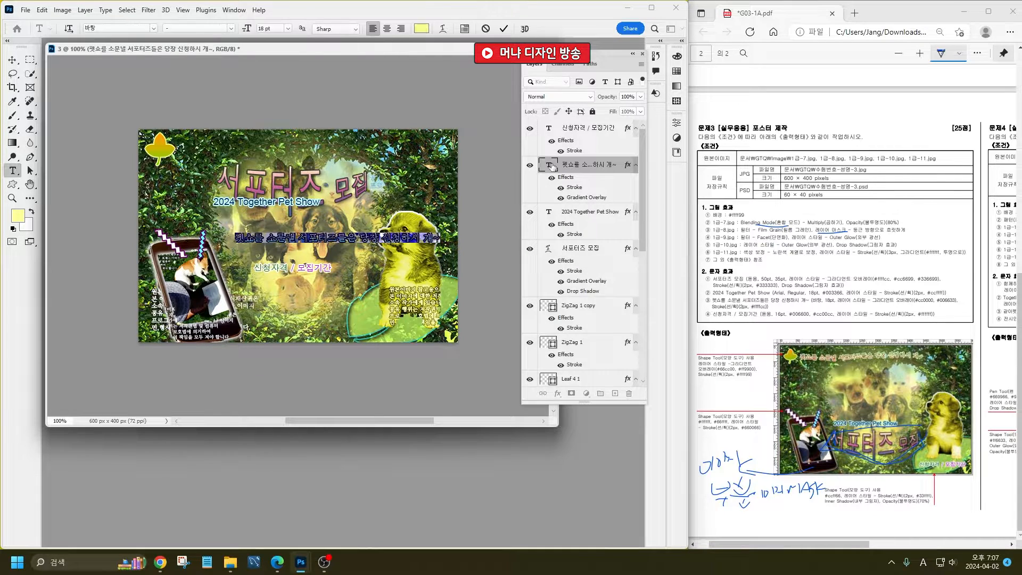
click(445, 30)
click(481, 143)
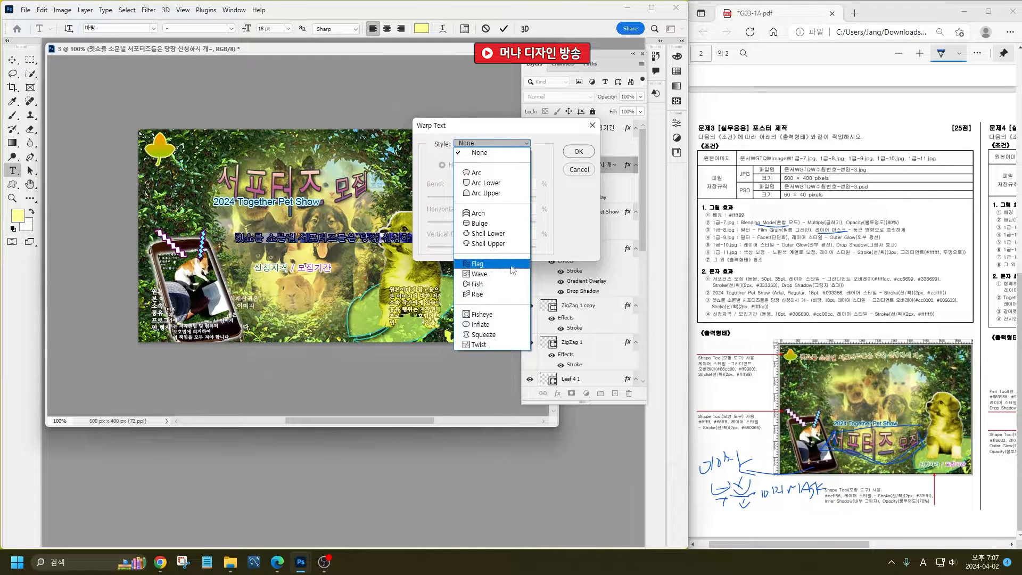
click(515, 272)
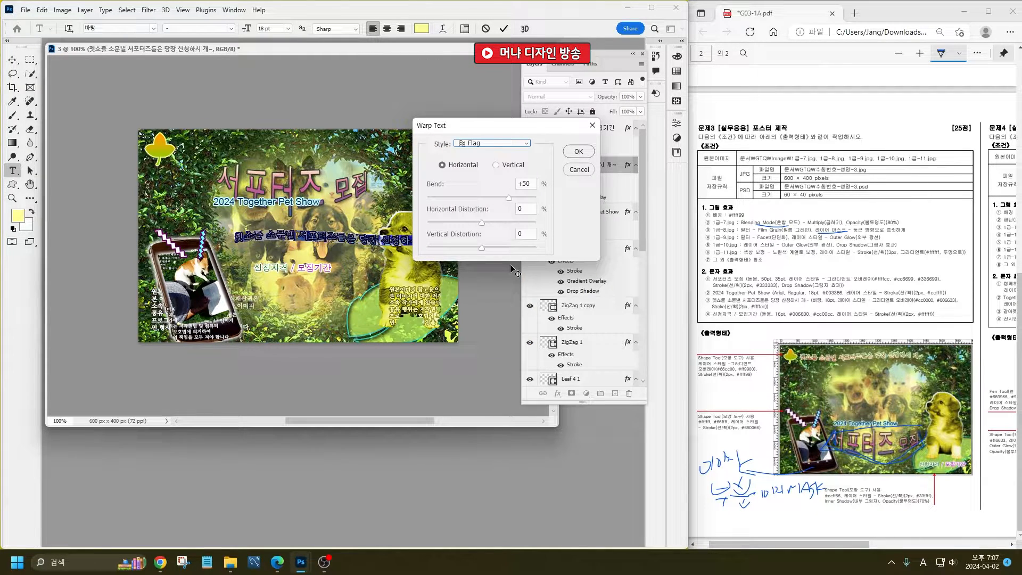
click(576, 155)
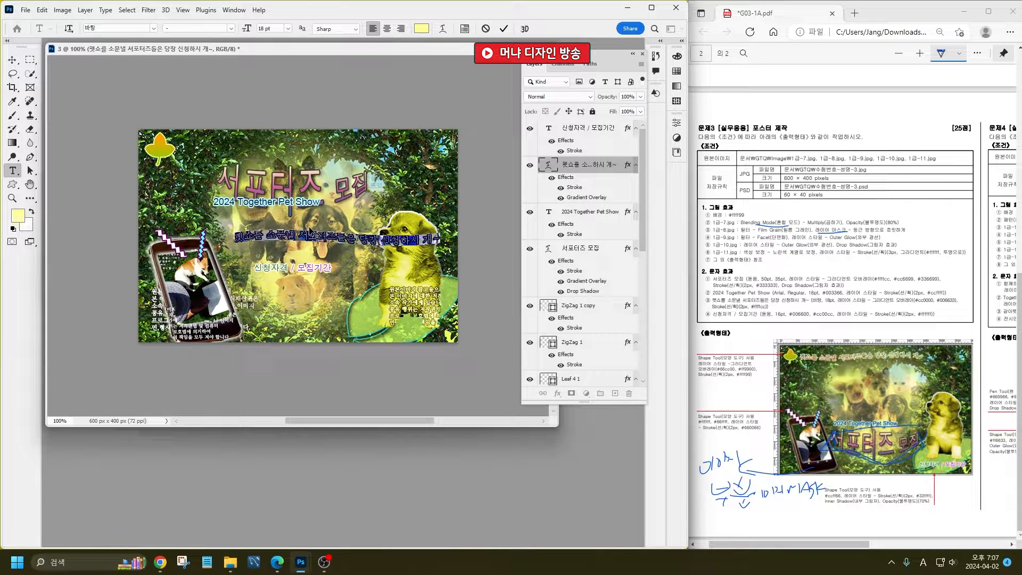
- Move the "펫쇼를 소문낼..." slogan beside the leaf at the poster's upper edge and "신청자격 / 모집기간" to its lower-right corner
click(12, 60)
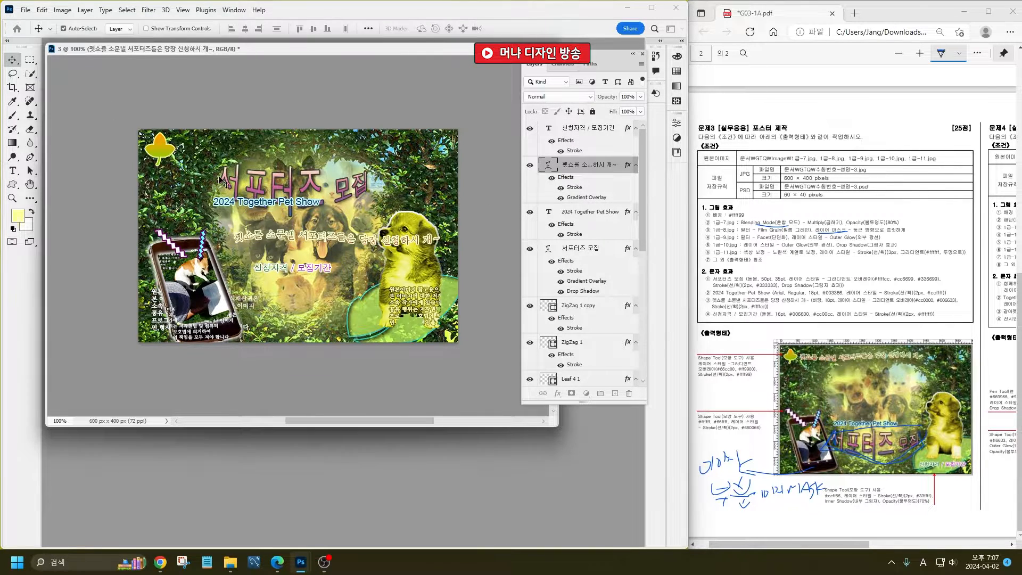
drag(257, 241, 185, 157)
click(162, 147)
key(ctrl+t)
key(Return)
drag(275, 212, 389, 334)
click(423, 308)
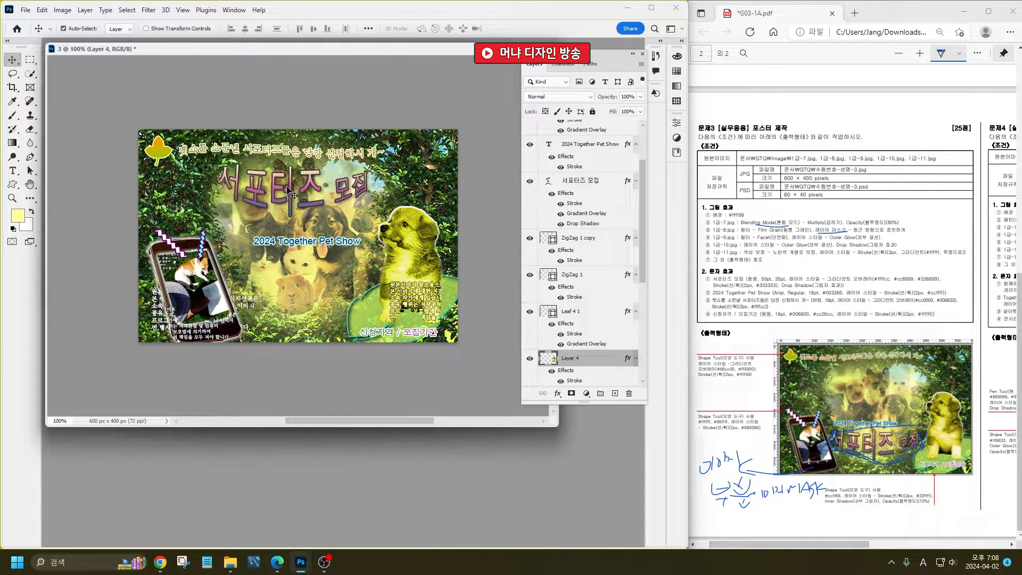
- Place the "서포터즈 모집" title beside the phone in the poster's lower half, with "2024 Together Pet Show" just above its left part
drag(277, 194, 294, 289)
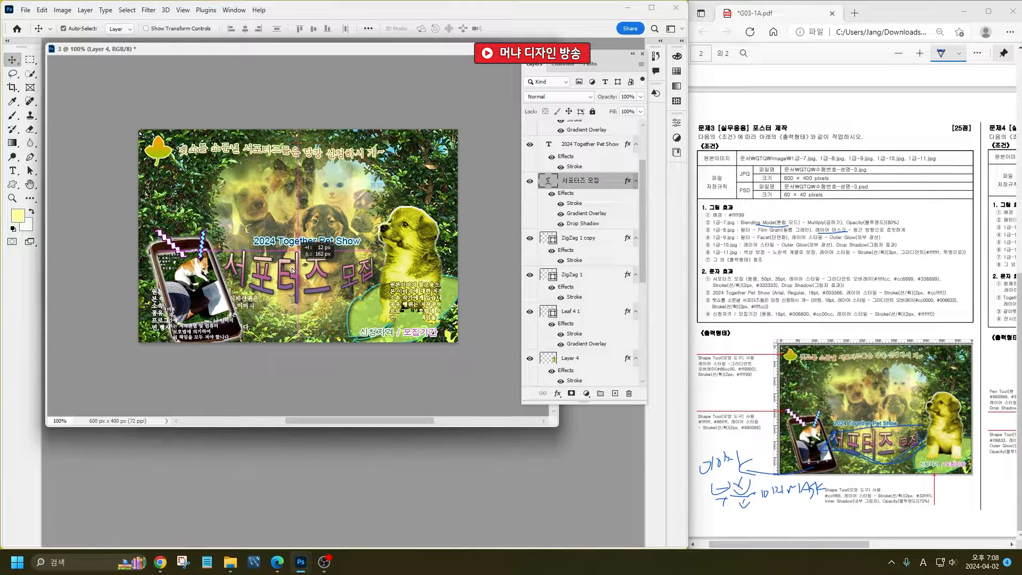
click(319, 243)
drag(315, 244, 293, 245)
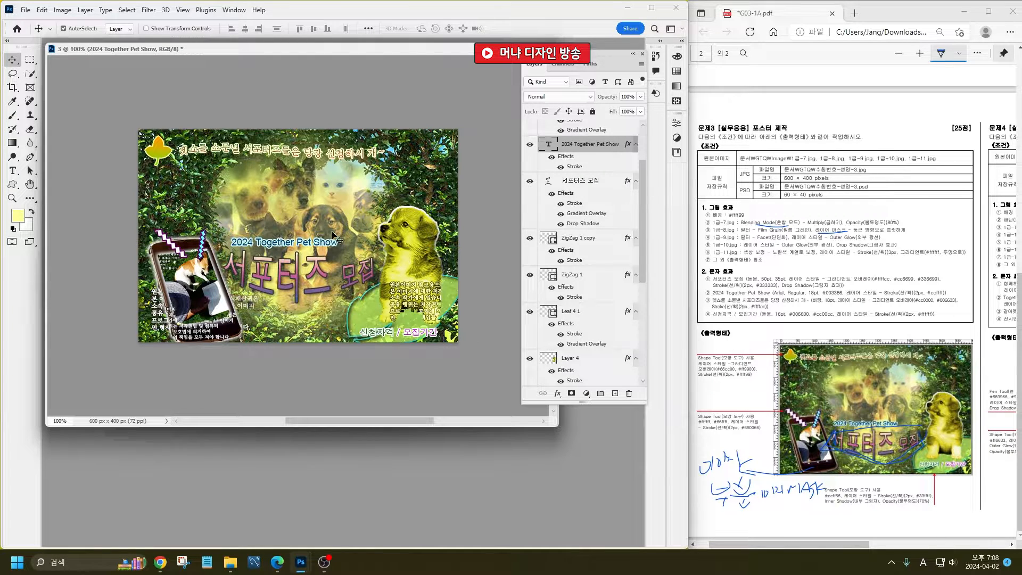
drag(337, 245, 316, 275)
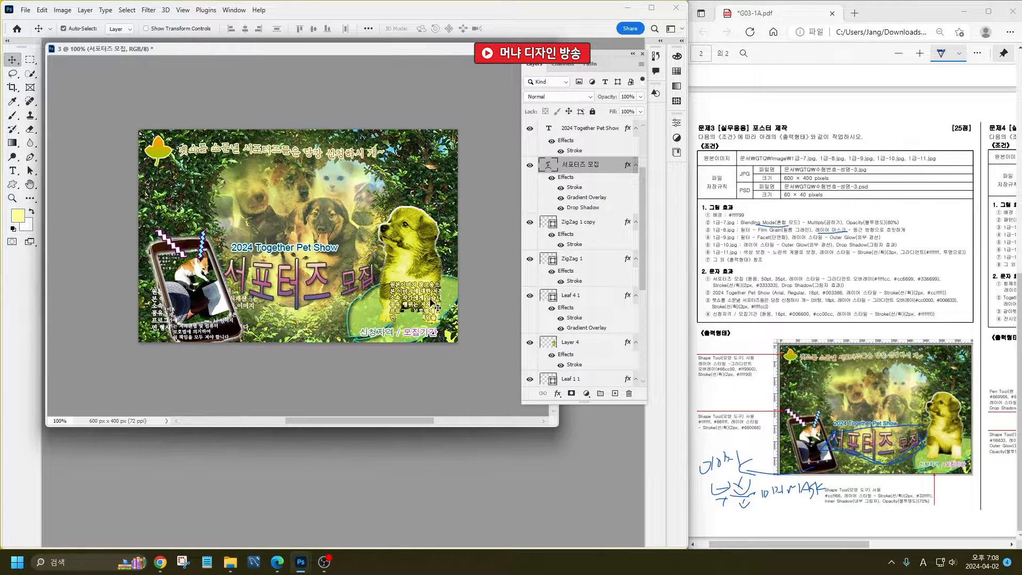
- Save the poster as 3.psd and close it together with the remaining source images
key(ctrl+s)
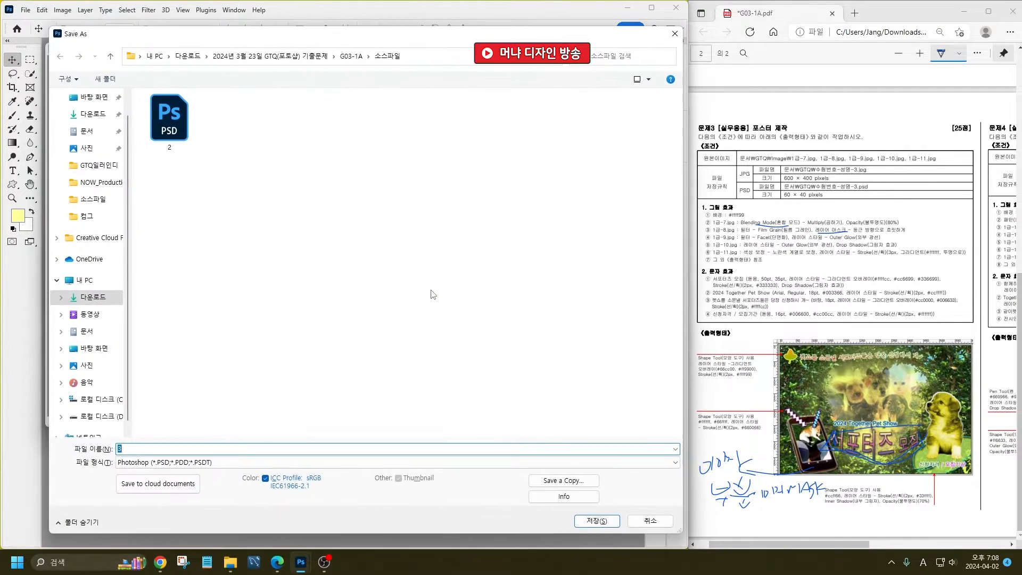
key(Return)
key(Return)
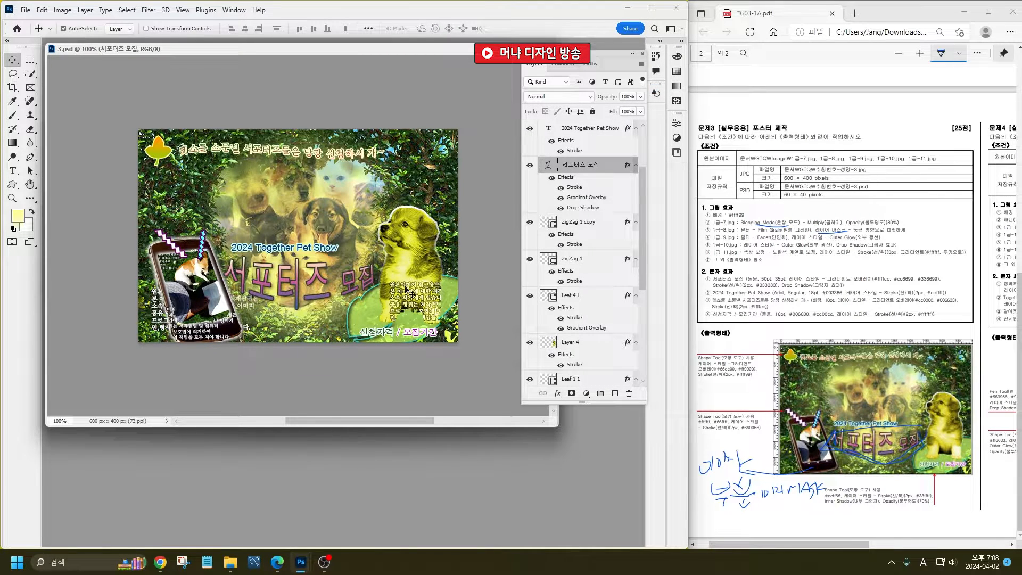
key(ctrl+w)
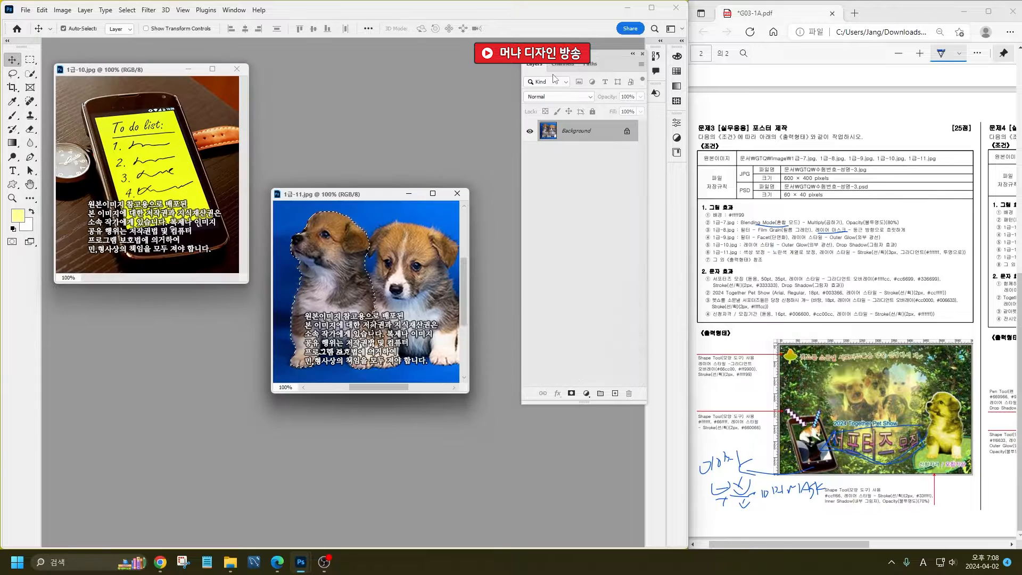
key(ctrl+w)
key(ctrl+w)
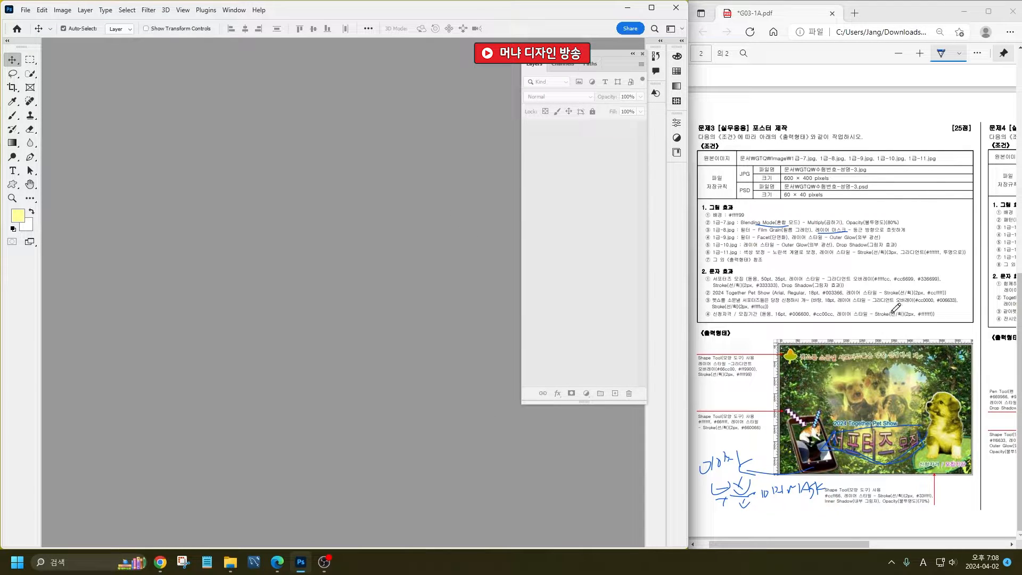
- Create a new document named 1, 400 × 500 pixels at 72 ppi, for 문제1 of the exam sheet
scroll(915, 426, up, 15)
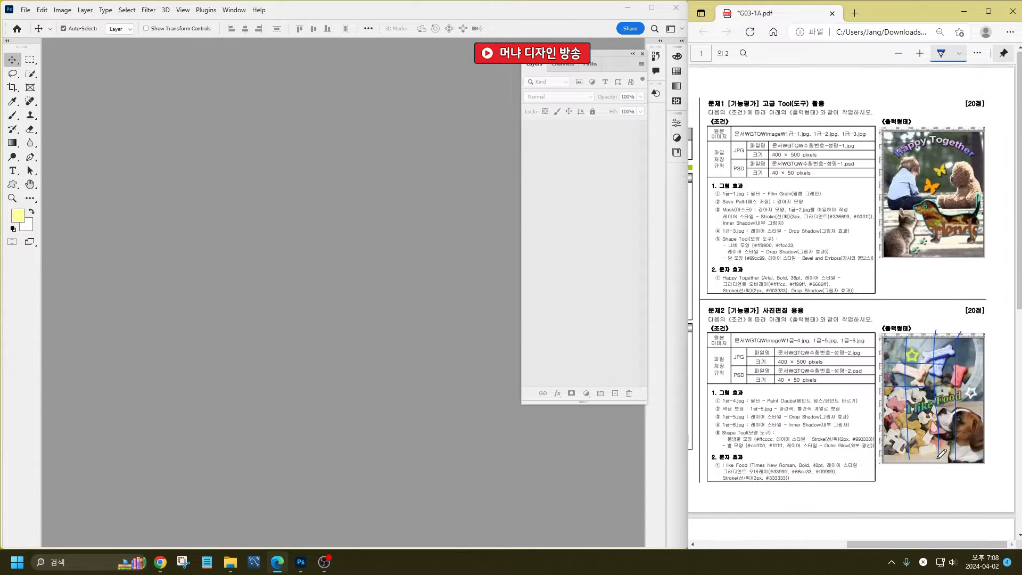
click(390, 351)
key(ctrl+n)
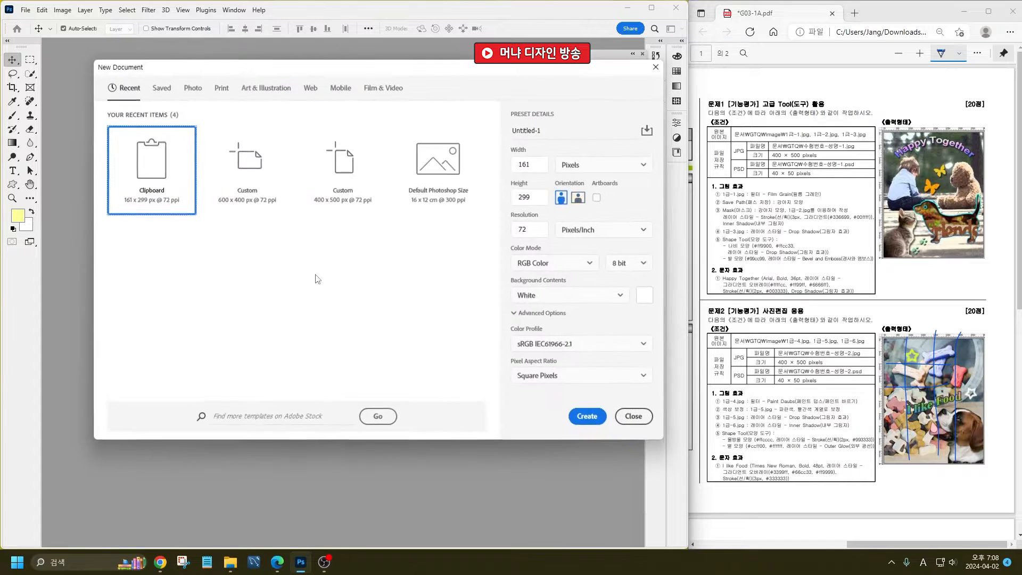
drag(556, 138, 167, 14)
text(1)
key(Tab)
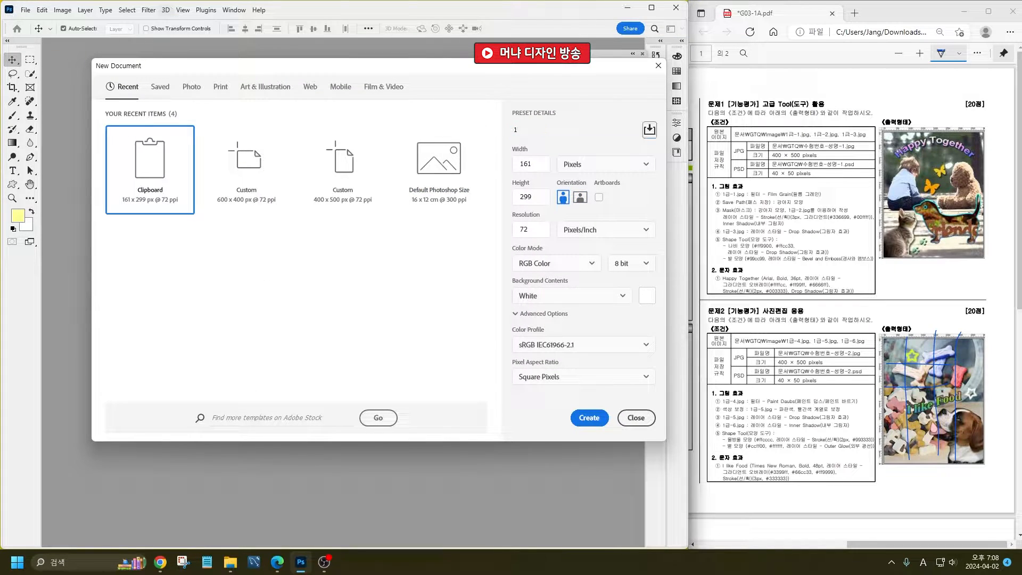
key(Tab)
text(400)
key(Tab)
text(500)
key(Return)
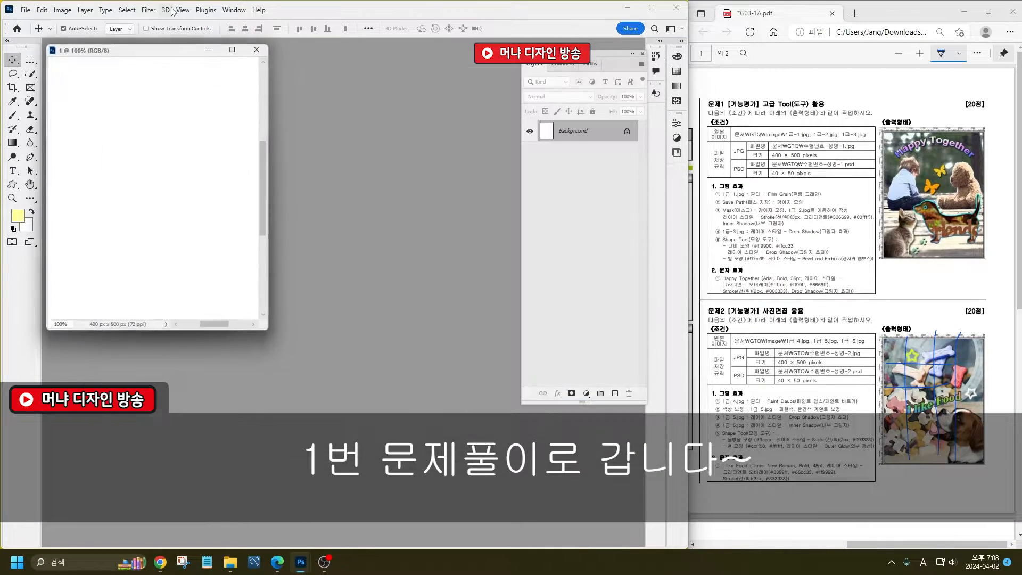
- Open 1급-1.jpg, copy the photo of the child and teddy bear into document 1, and close the source image
key(ctrl+o)
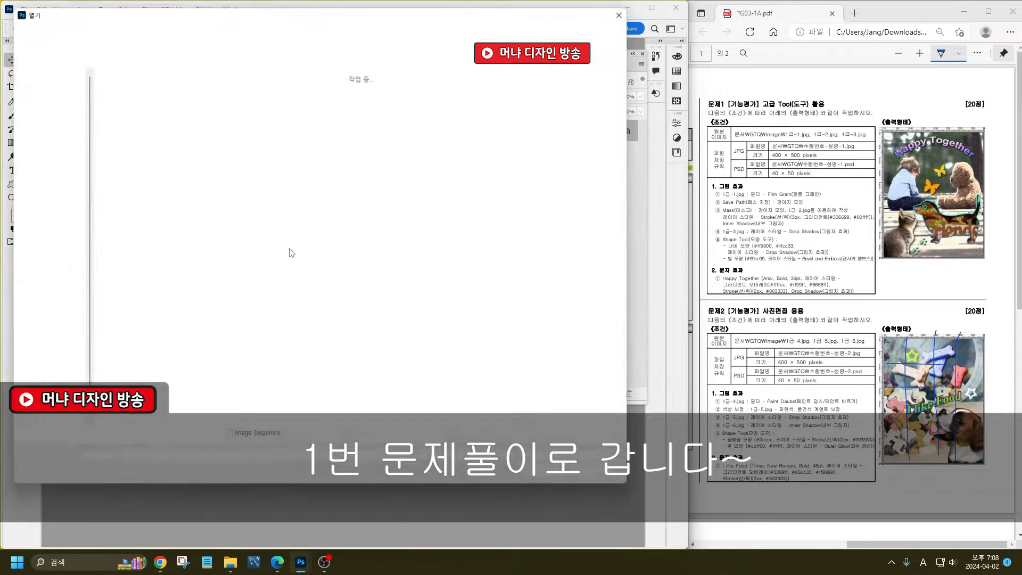
double_click(126, 95)
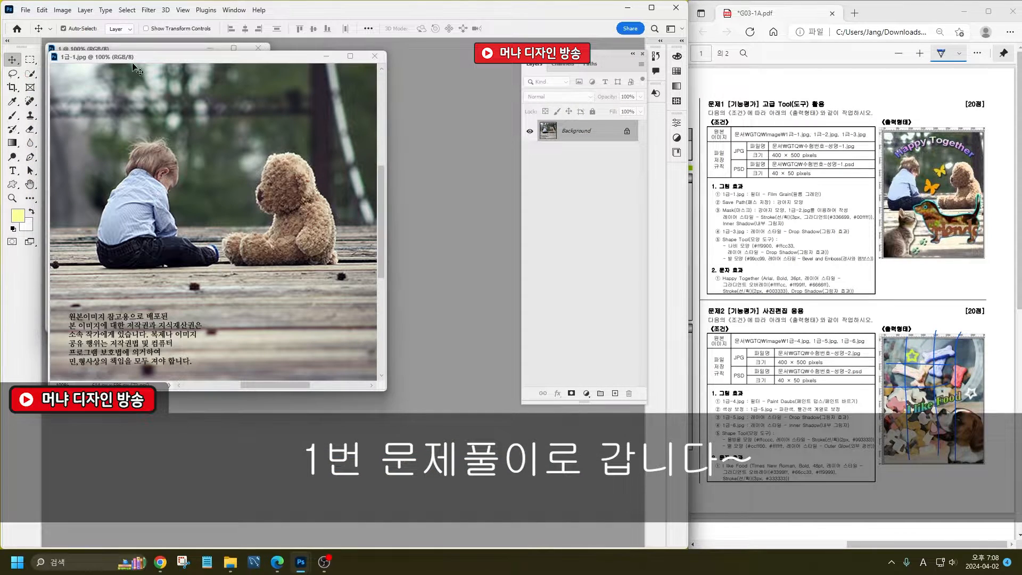
drag(186, 61, 342, 234)
drag(336, 287, 186, 191)
click(448, 309)
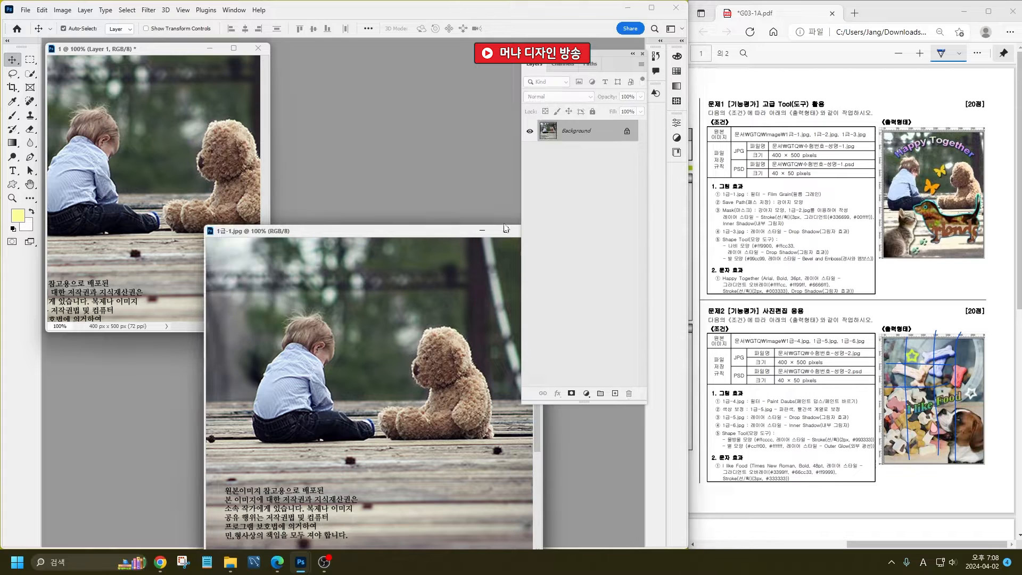
drag(445, 230, 383, 244)
click(468, 244)
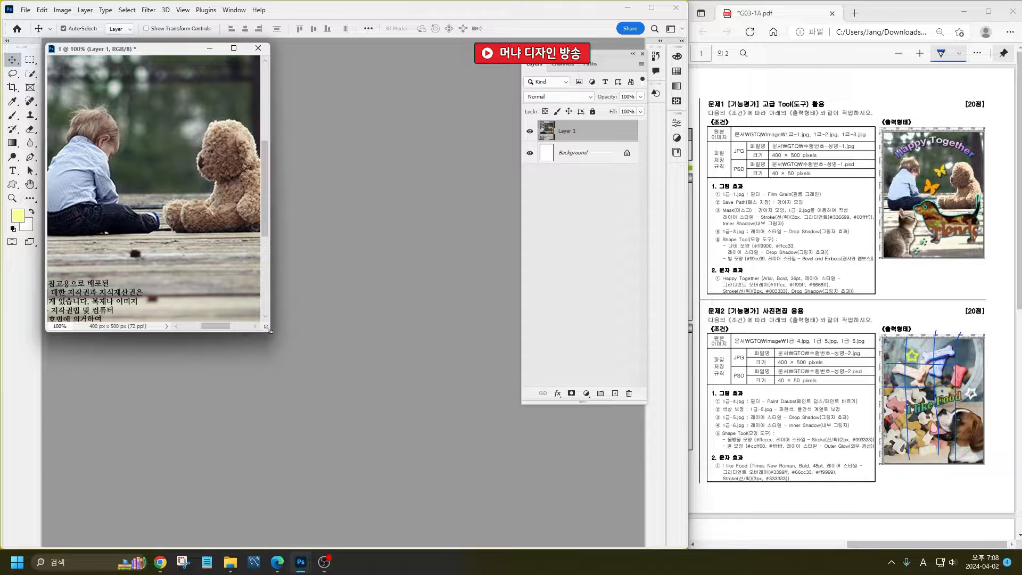
- Scale the child and teddy bear photo to about 84% to fit the canvas height and adjust its horizontal position
drag(270, 331, 368, 422)
key(ctrl+t)
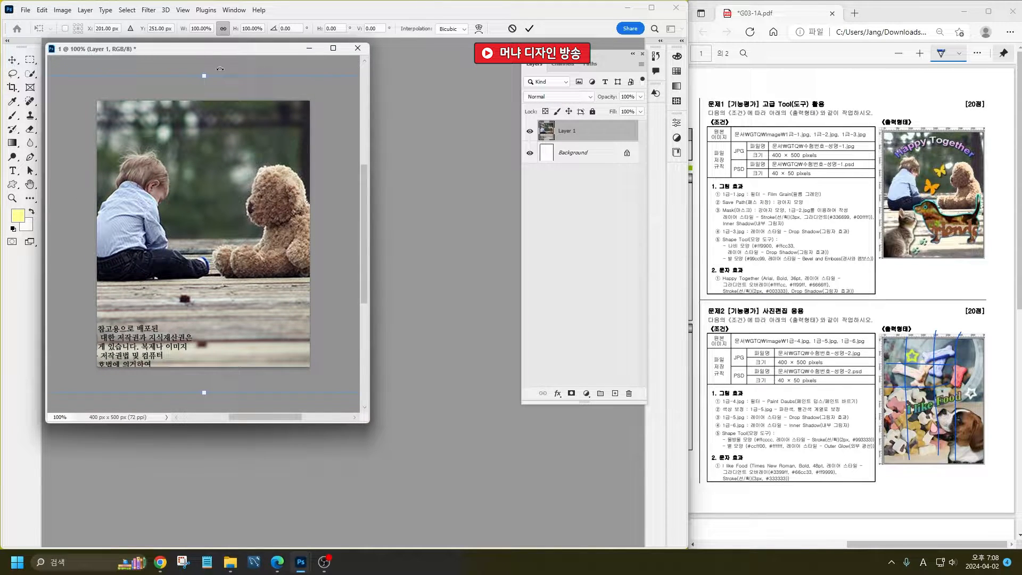
drag(203, 81, 205, 100)
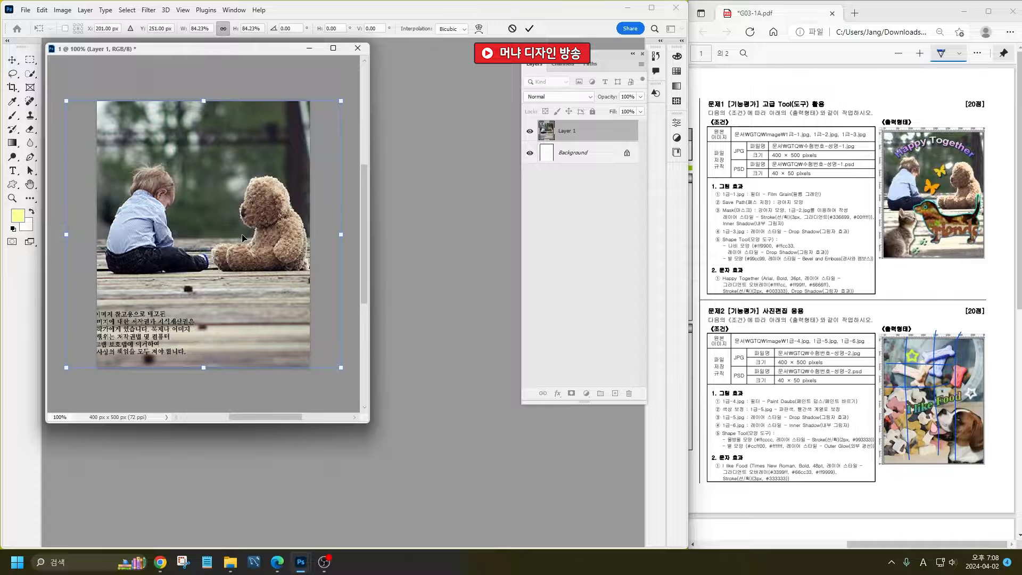
key(Return)
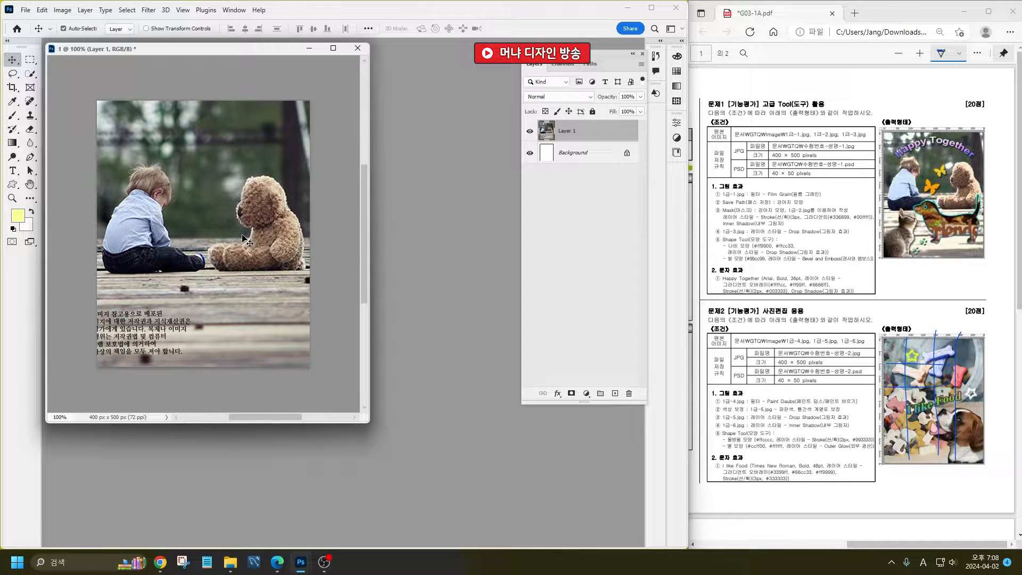
key(Right)
key(Right)
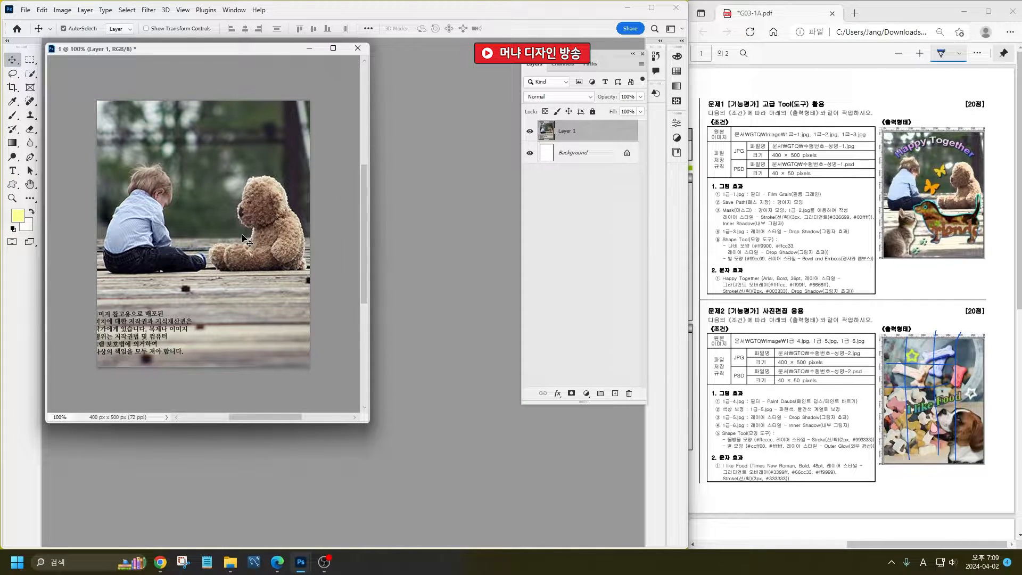
- Open 1급-3.jpg, select the kitten without its background, and paste it into document 1
key(ctrl+o)
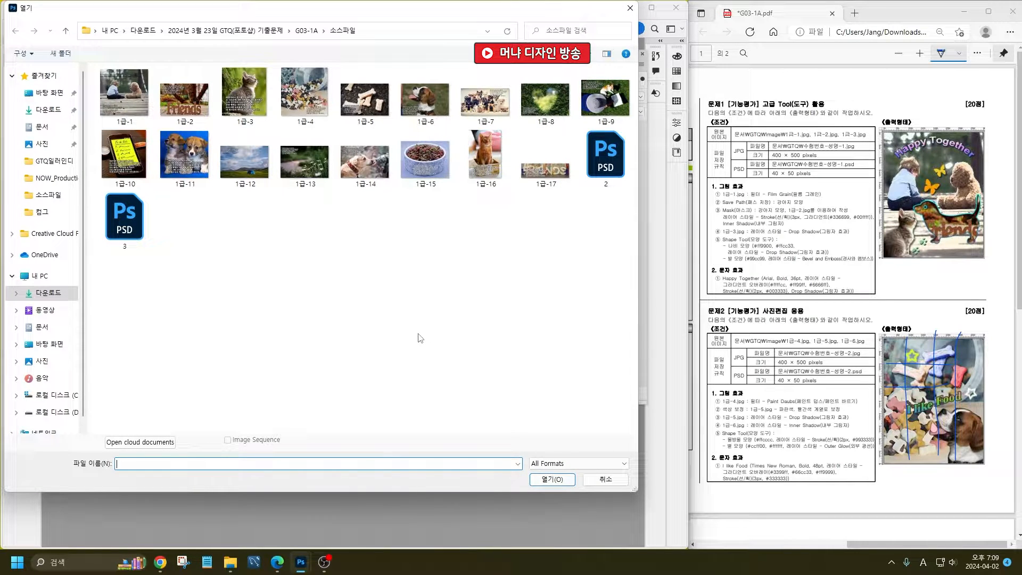
double_click(241, 108)
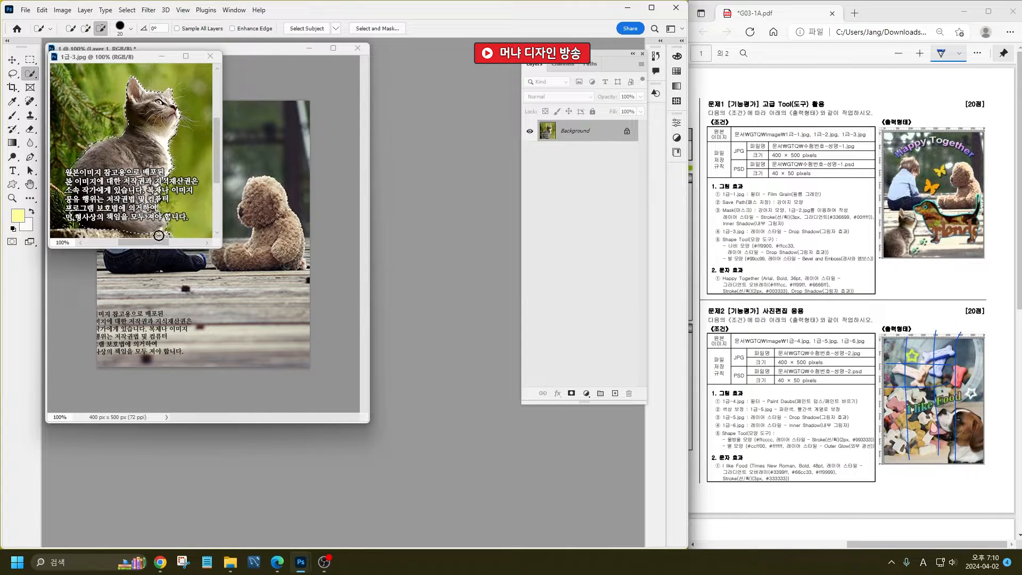
drag(159, 235, 174, 225)
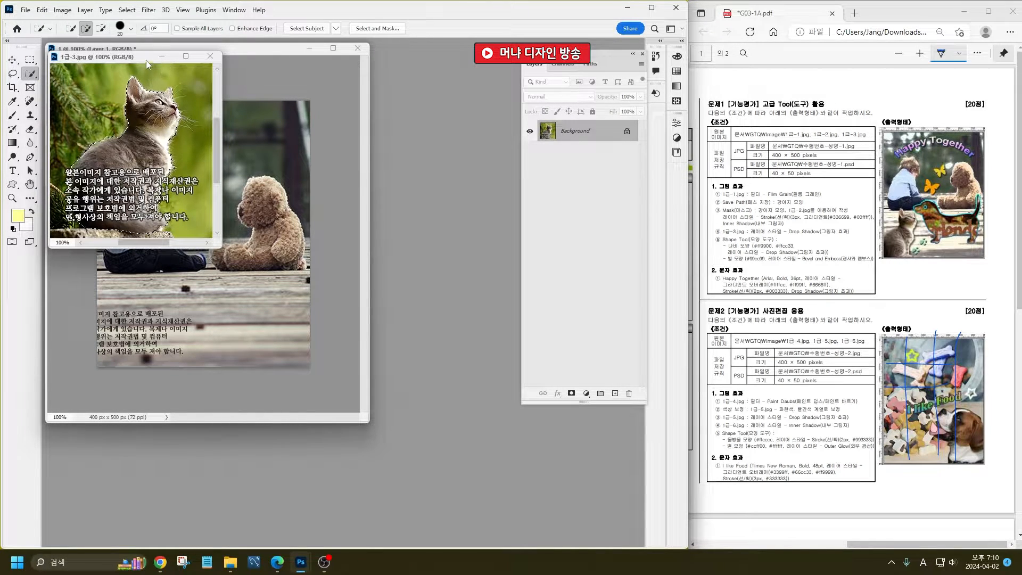
mouse_move(158, 57)
mouse_down()
mouse_move(475, 306)
mouse_move(502, 348)
mouse_up()
key(ctrl+v)
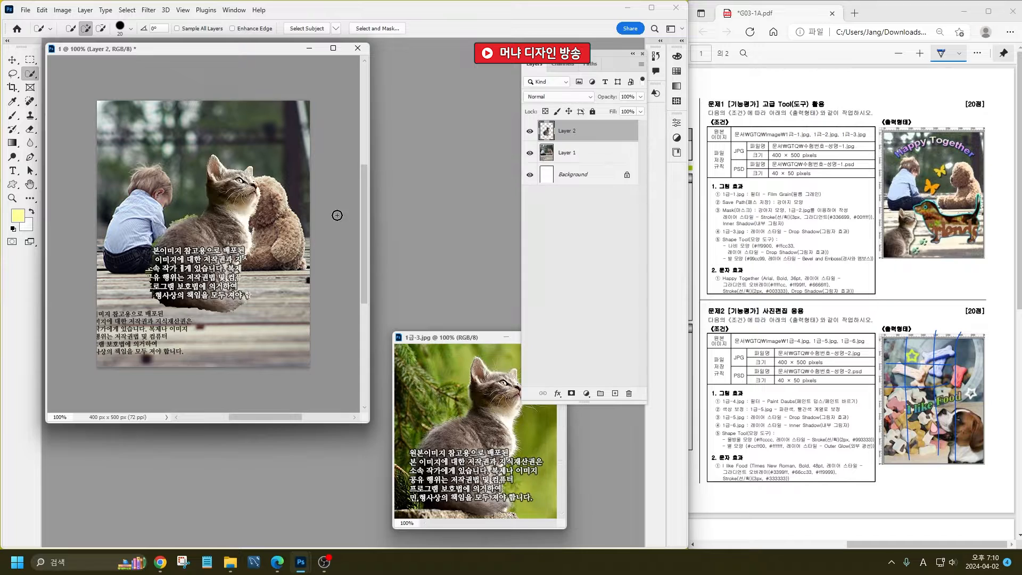
- Move the kitten to the canvas's lower-left corner and scale it to about 68%
drag(249, 242, 183, 304)
key(ctrl+t)
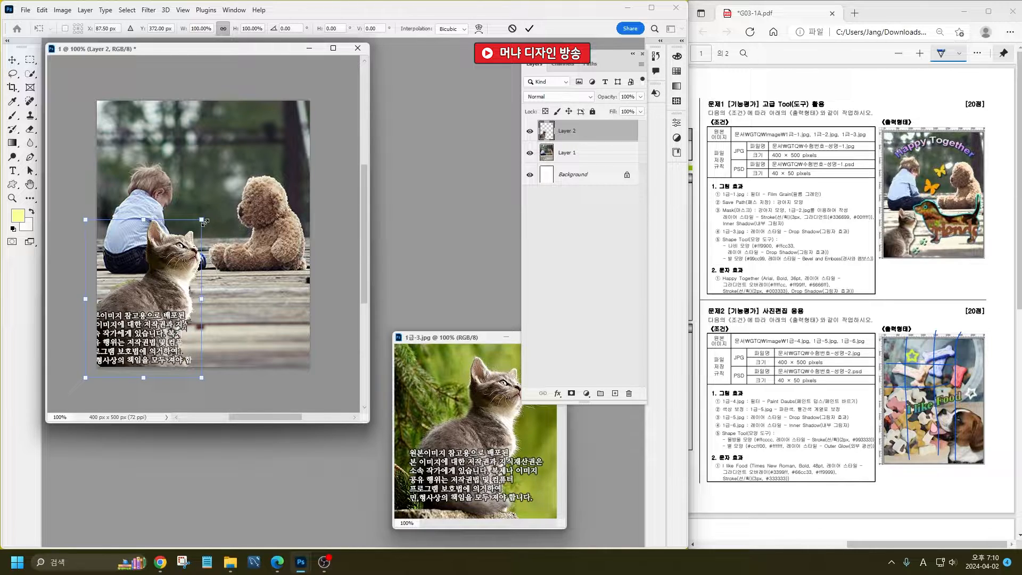
drag(204, 221, 164, 272)
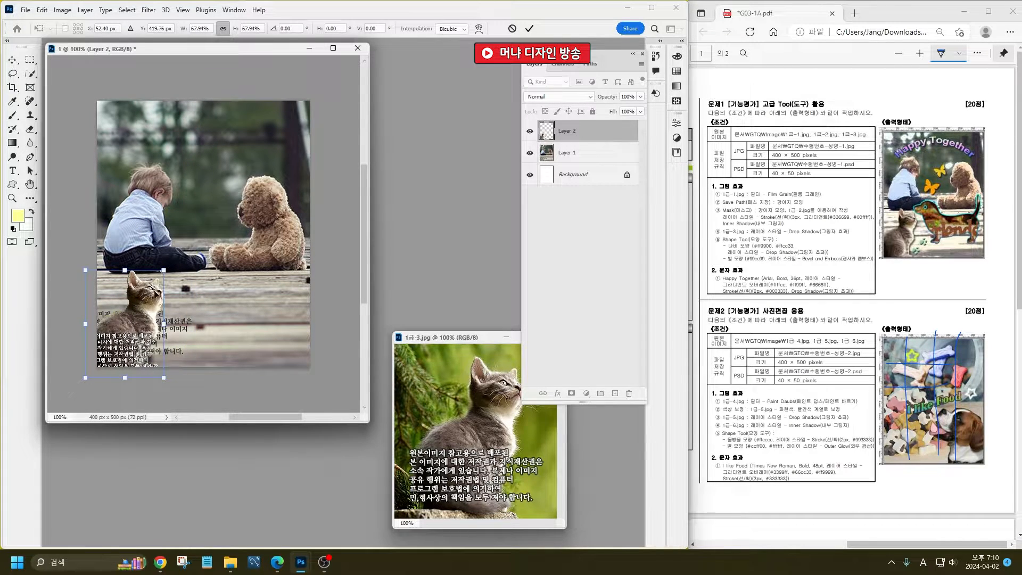
key(Return)
- Add a Drop Shadow with the default settings to the kitten layer and close 1급-3.jpg
key(w)
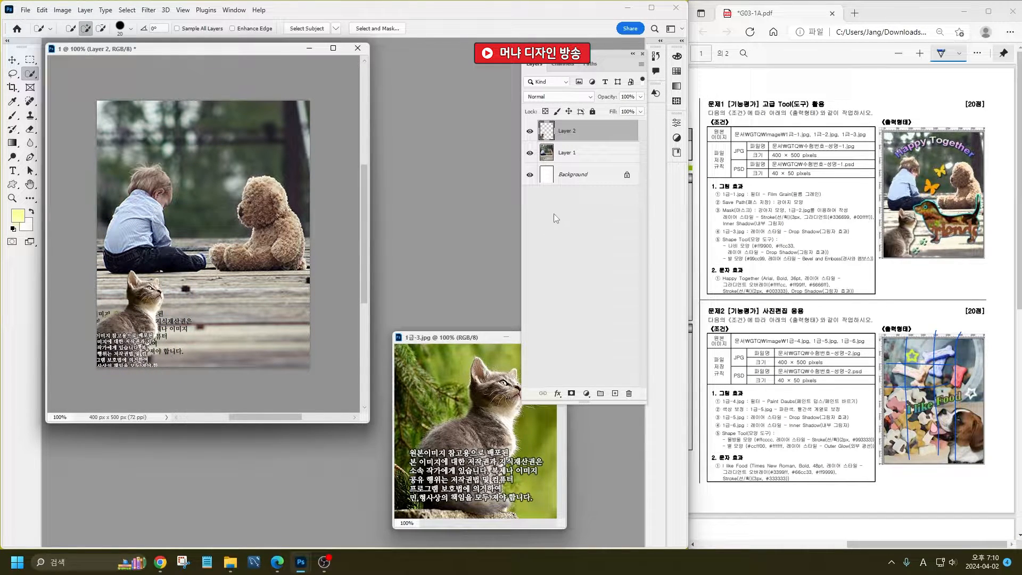
click(558, 395)
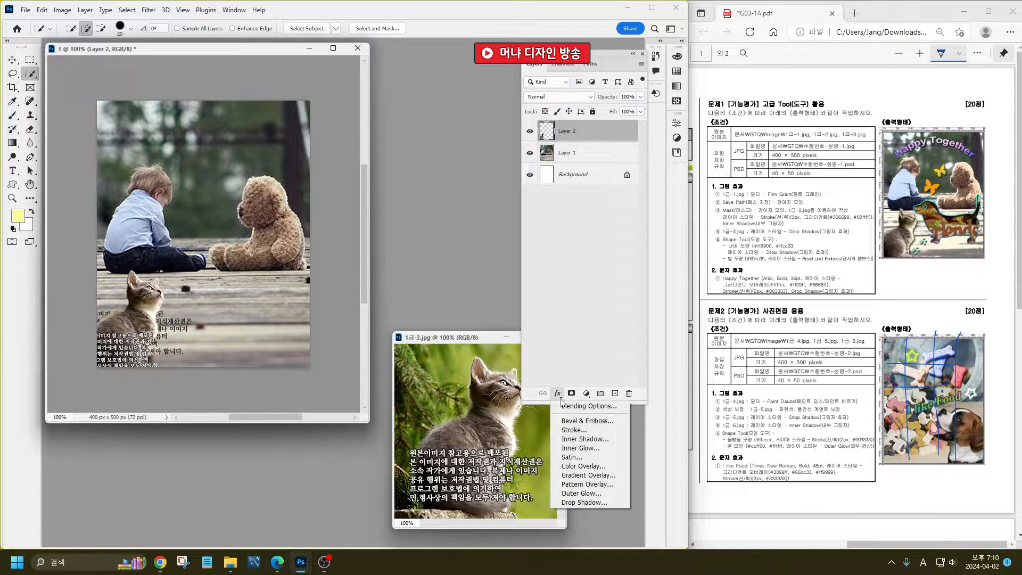
click(590, 502)
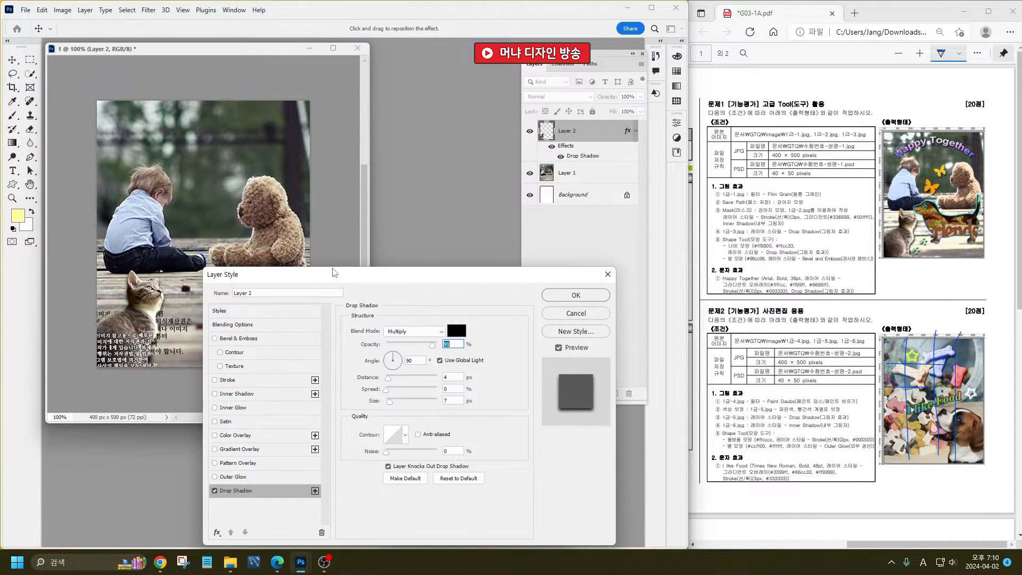
click(575, 295)
click(475, 341)
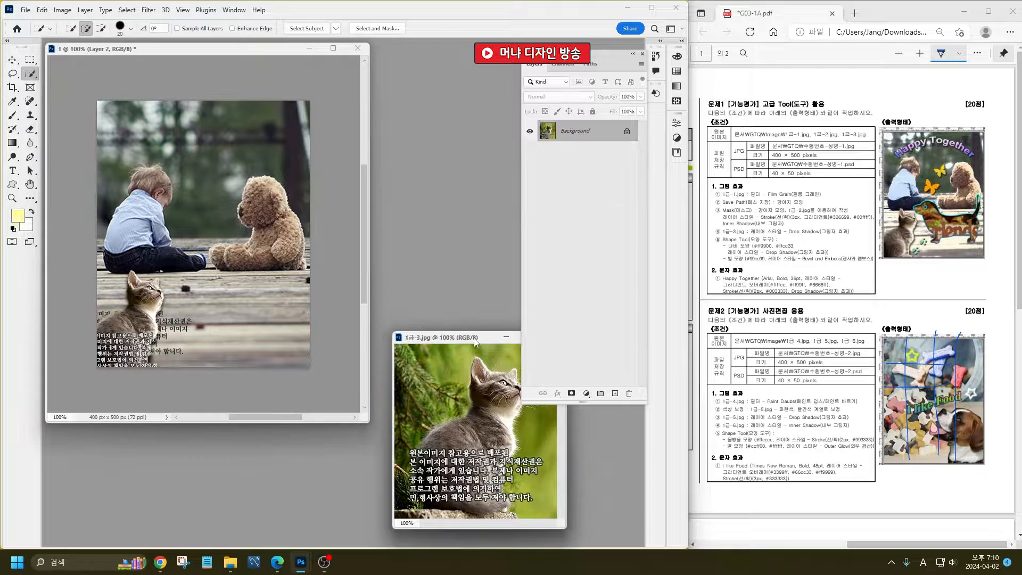
key(shift+w)
key(ctrl+w)
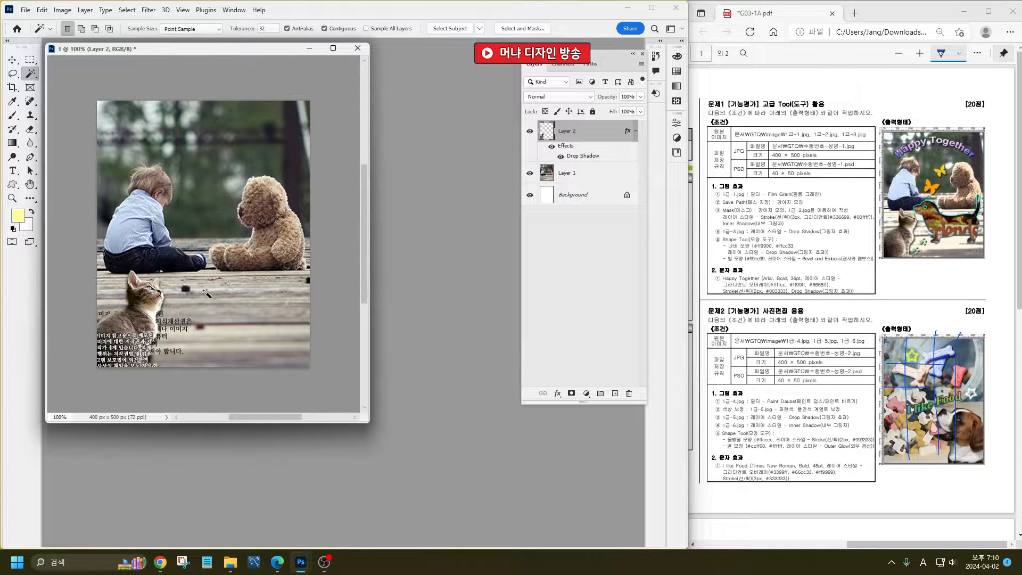
- Draw a cat paw print custom shape about 58 px wide above the child and the teddy bear
click(13, 184)
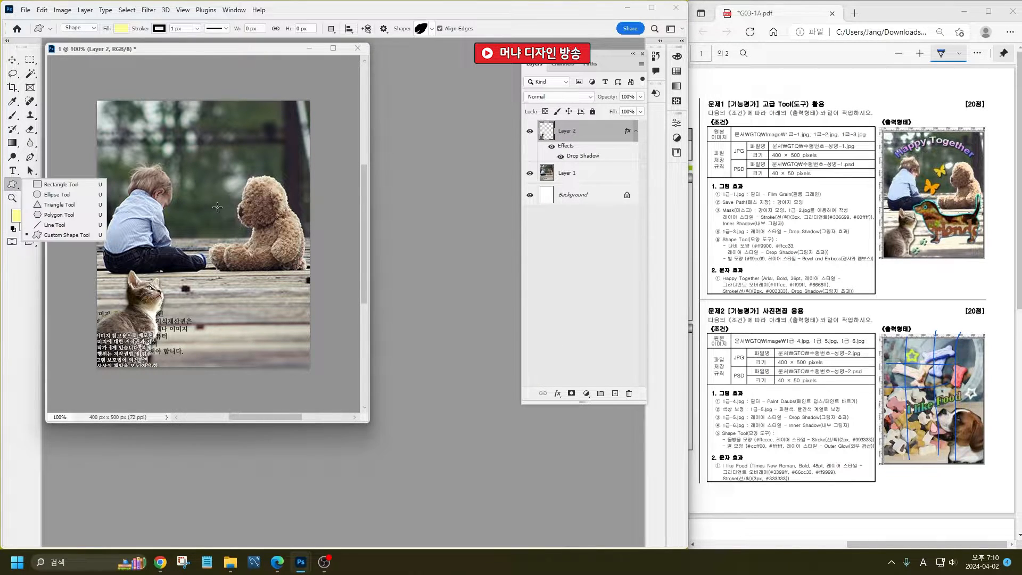
right_click(217, 207)
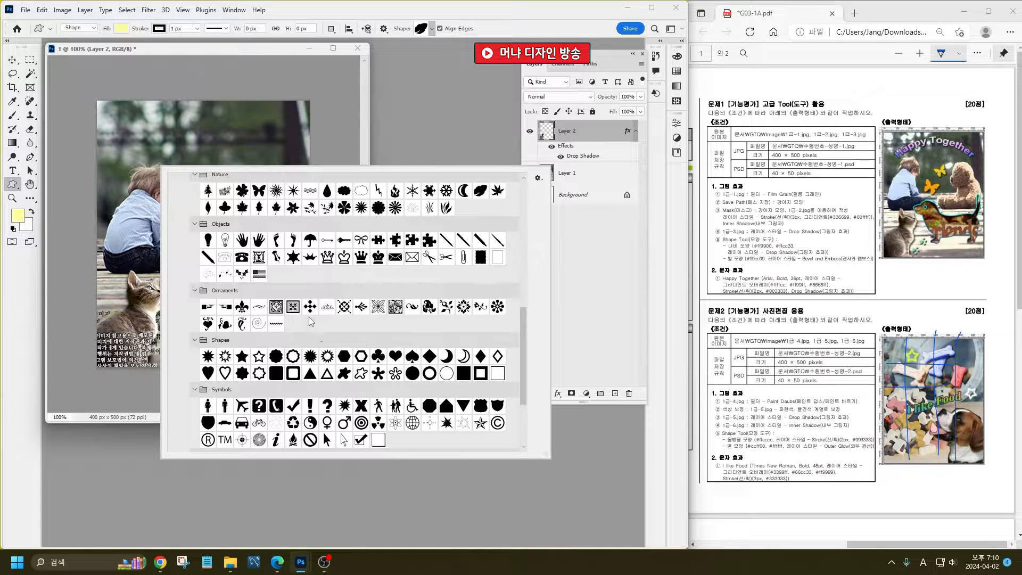
scroll(343, 328, up, 2)
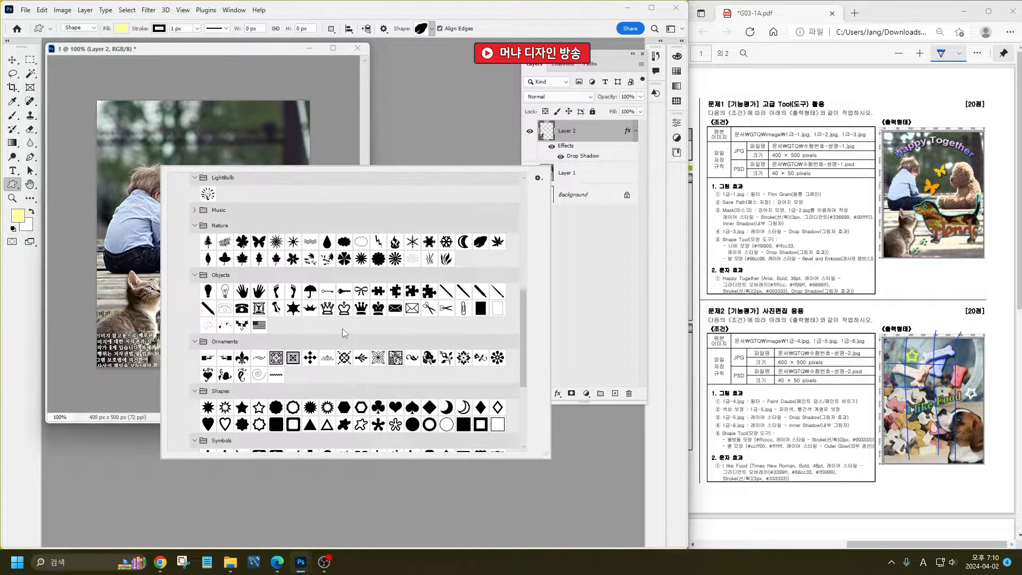
scroll(343, 329, up, 8)
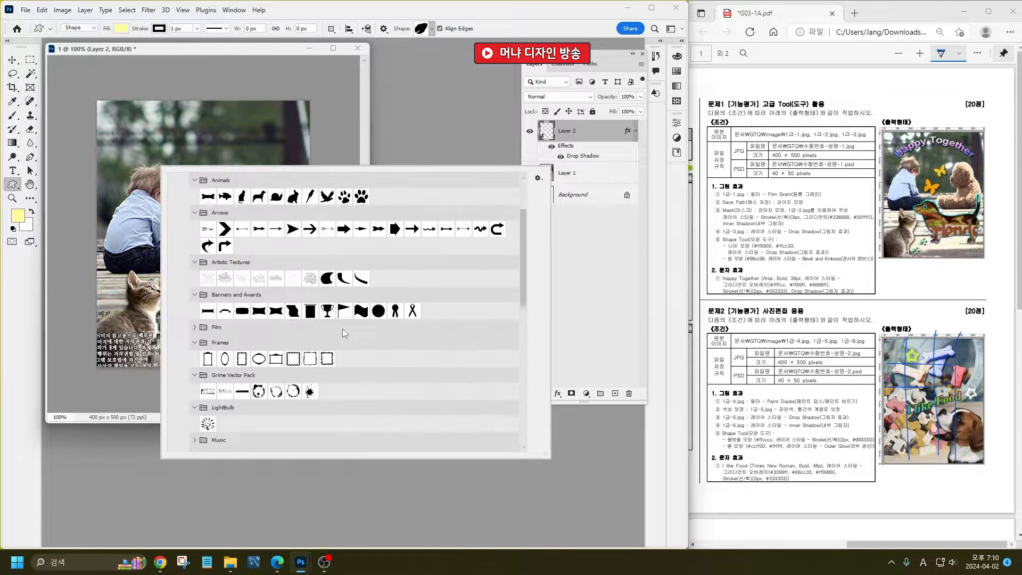
scroll(343, 329, up, 2)
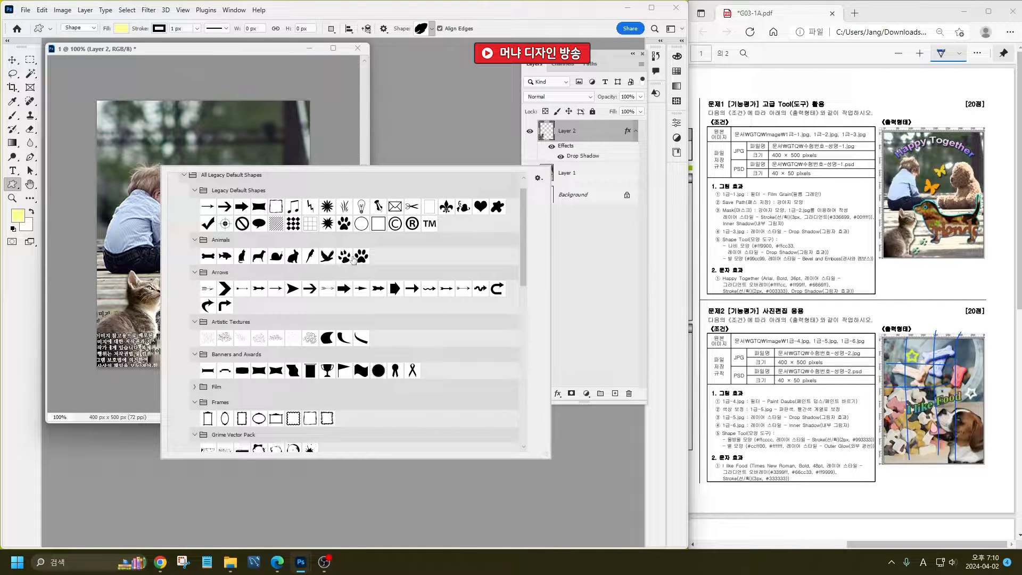
click(361, 256)
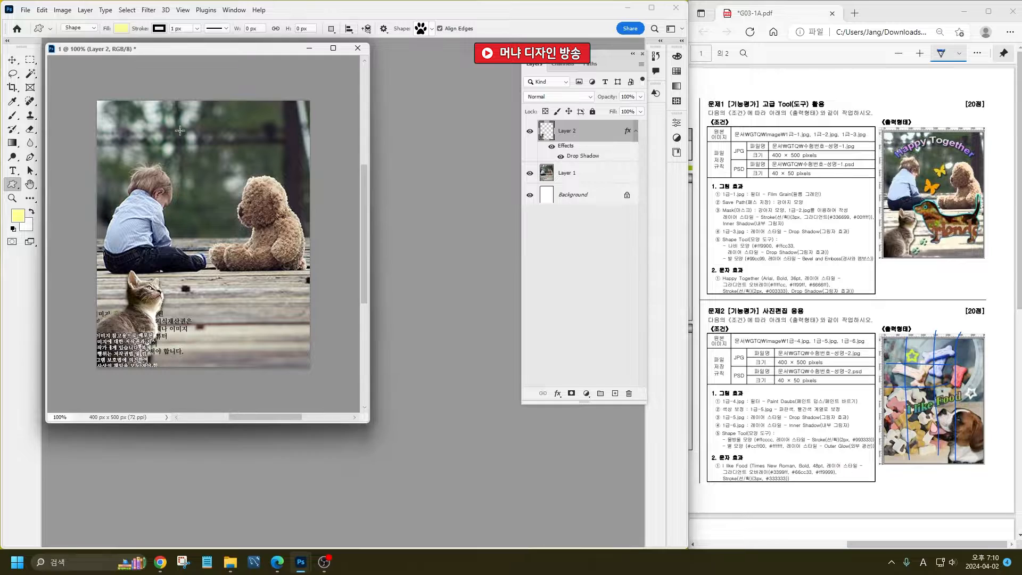
drag(173, 121, 204, 151)
- Remove the stroke from the paw print shape
right_click(269, 162)
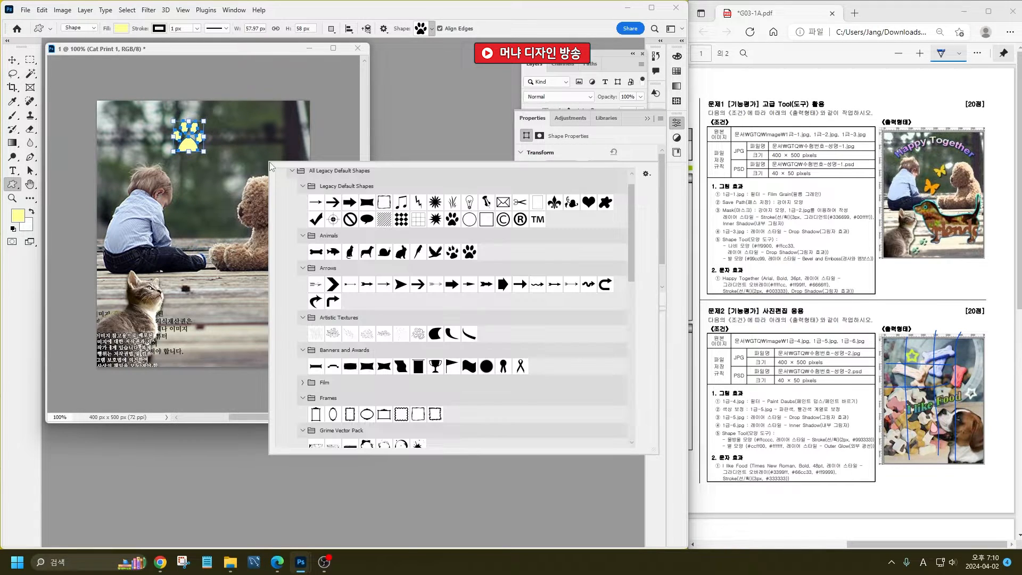
click(186, 48)
click(158, 28)
click(94, 47)
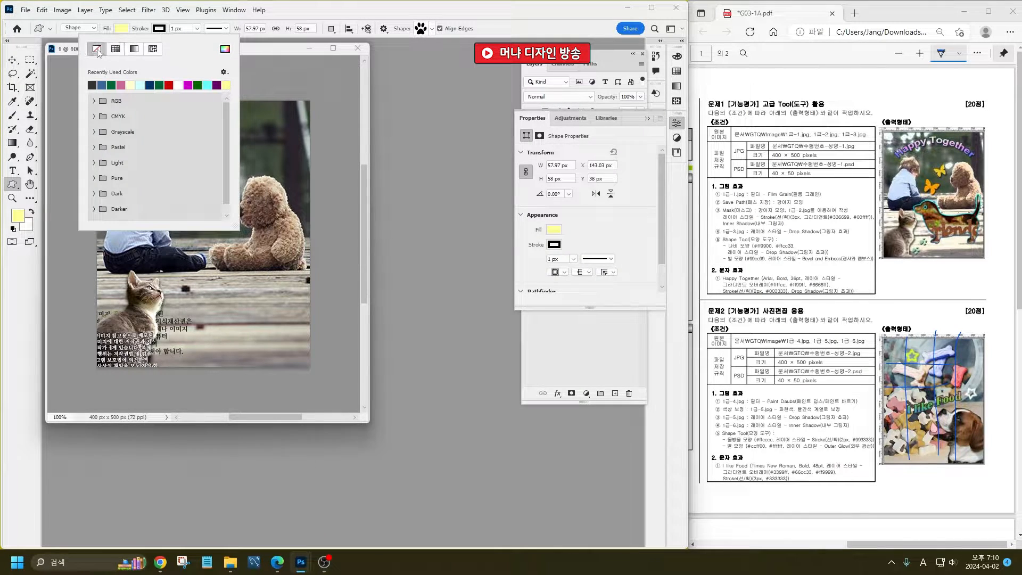
click(260, 52)
- Draw a butterfly custom shape about 85 × 75 px between the child and the teddy bear
right_click(237, 152)
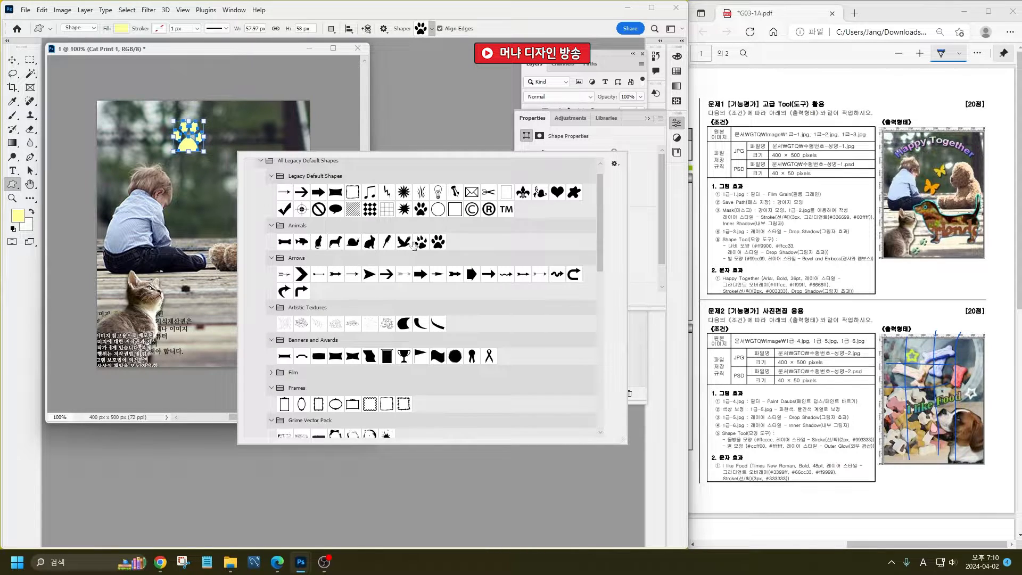
scroll(376, 295, down, 5)
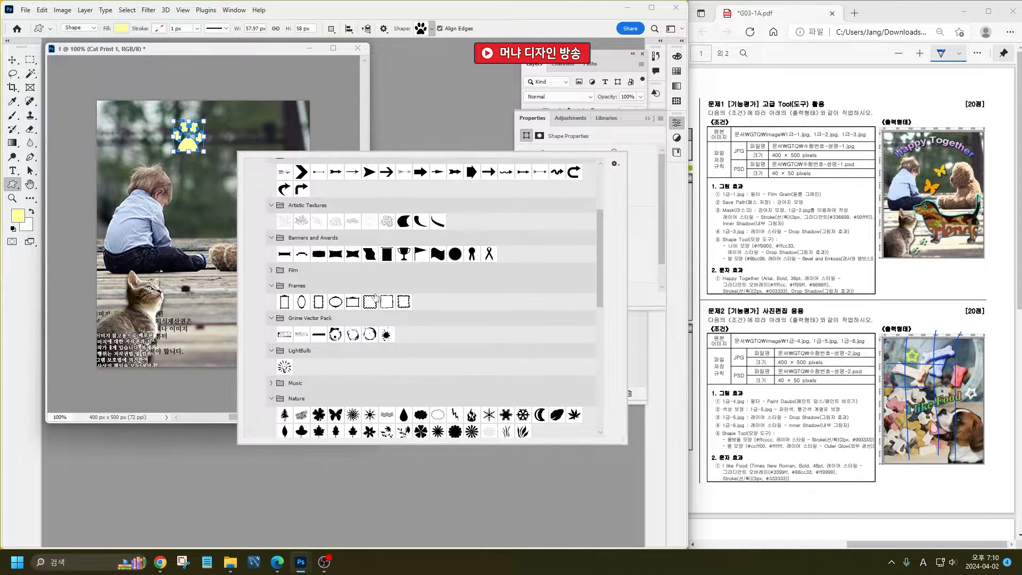
double_click(336, 372)
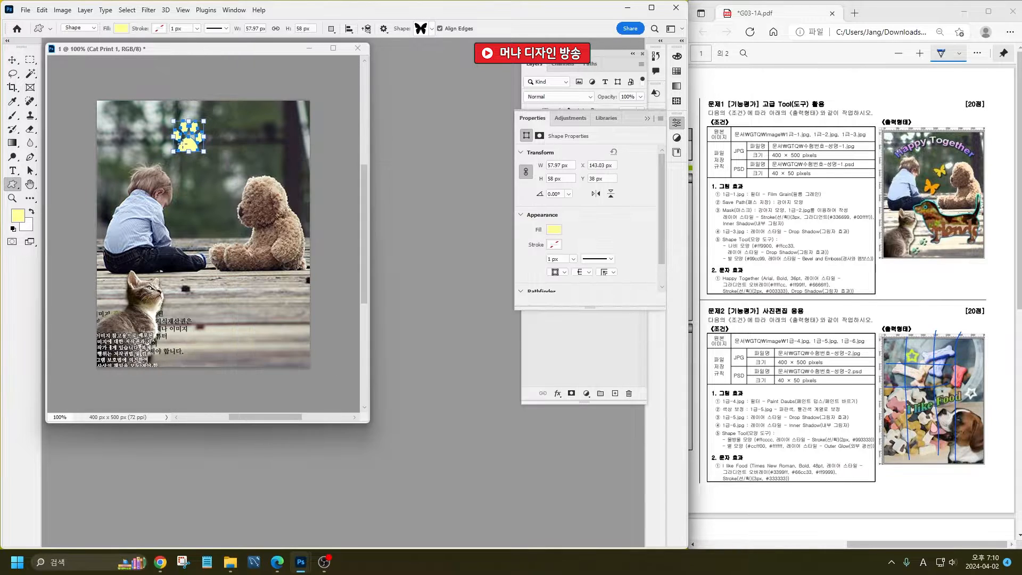
drag(199, 183, 241, 218)
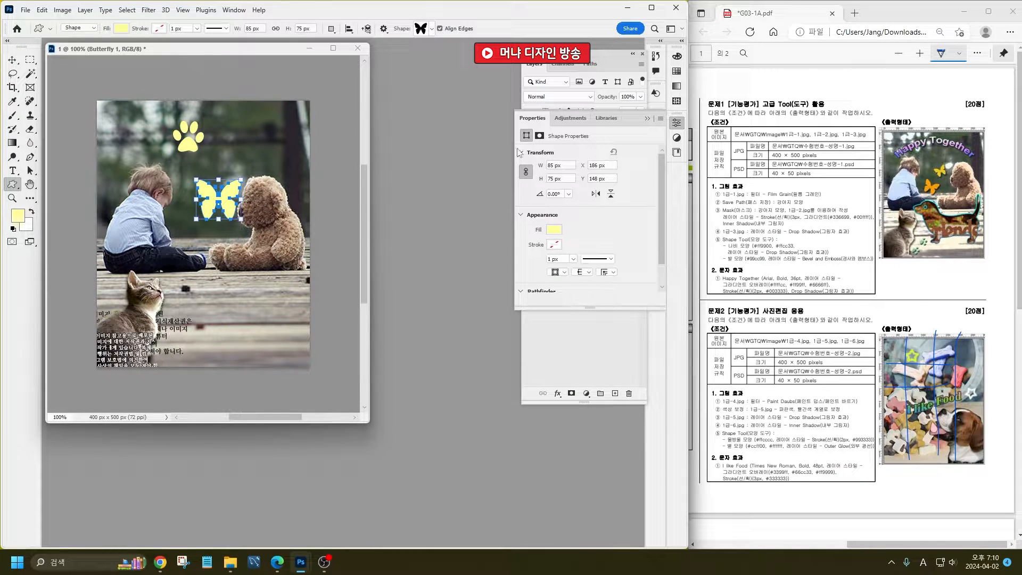
click(647, 118)
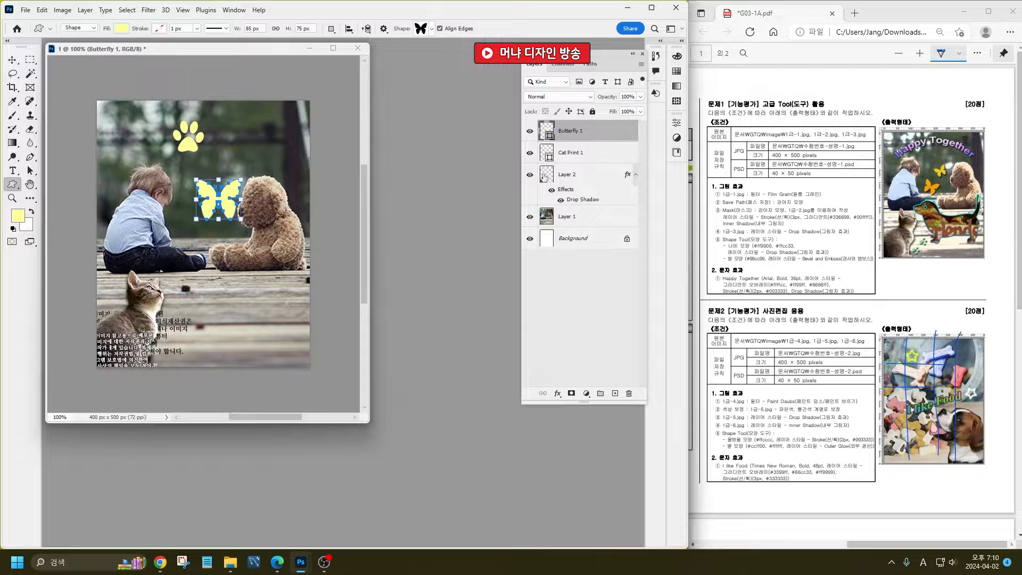
- Set the paw print's fill to #99cc99 and add Bevel & Emboss with the default settings
double_click(546, 156)
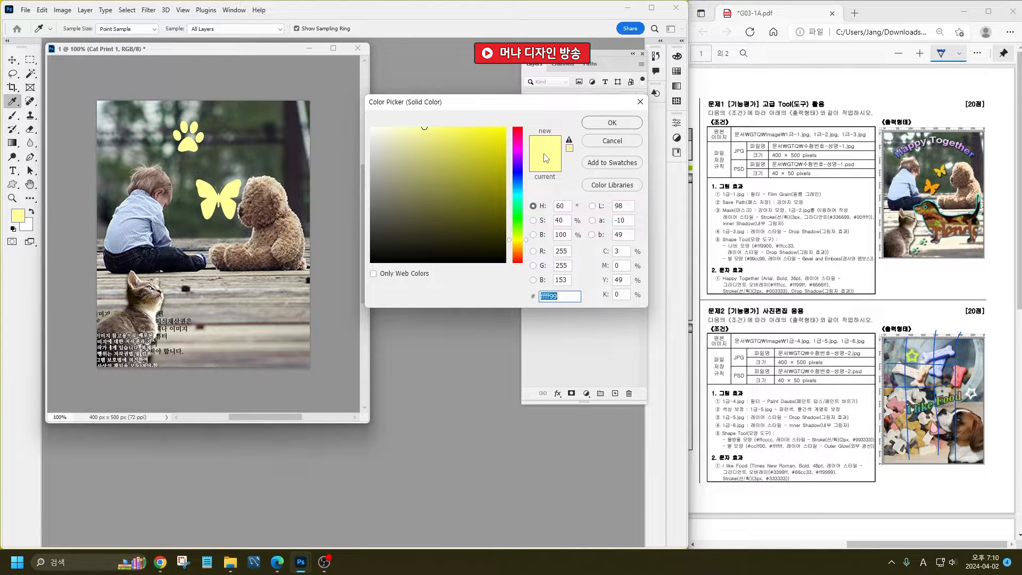
text(99cc99)
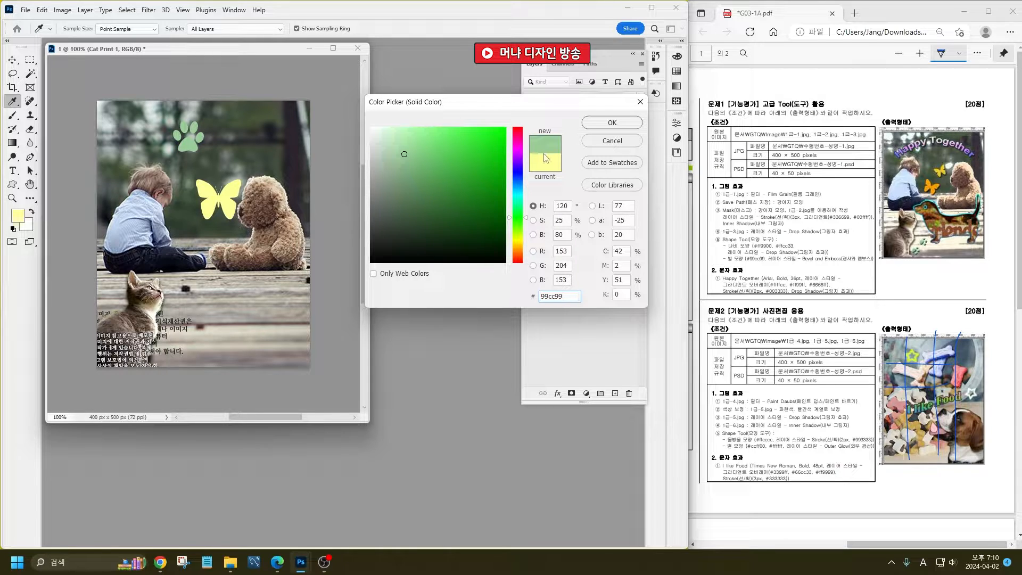
key(Return)
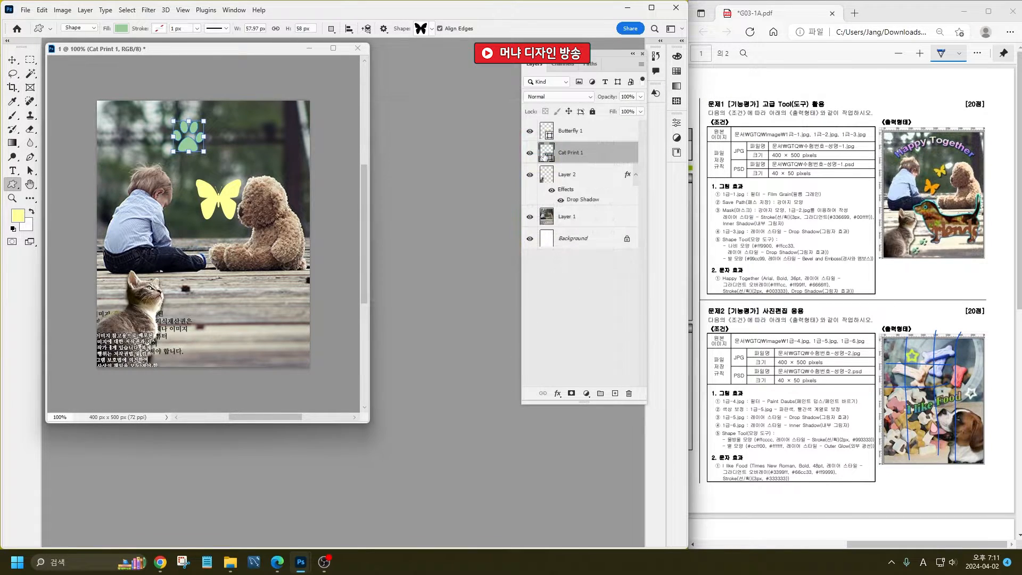
click(557, 392)
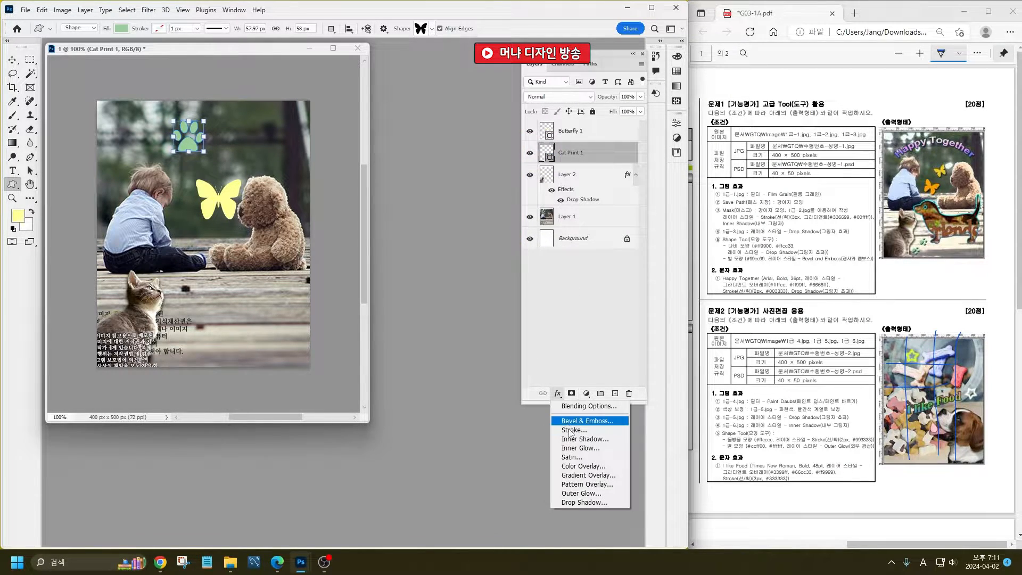
click(575, 421)
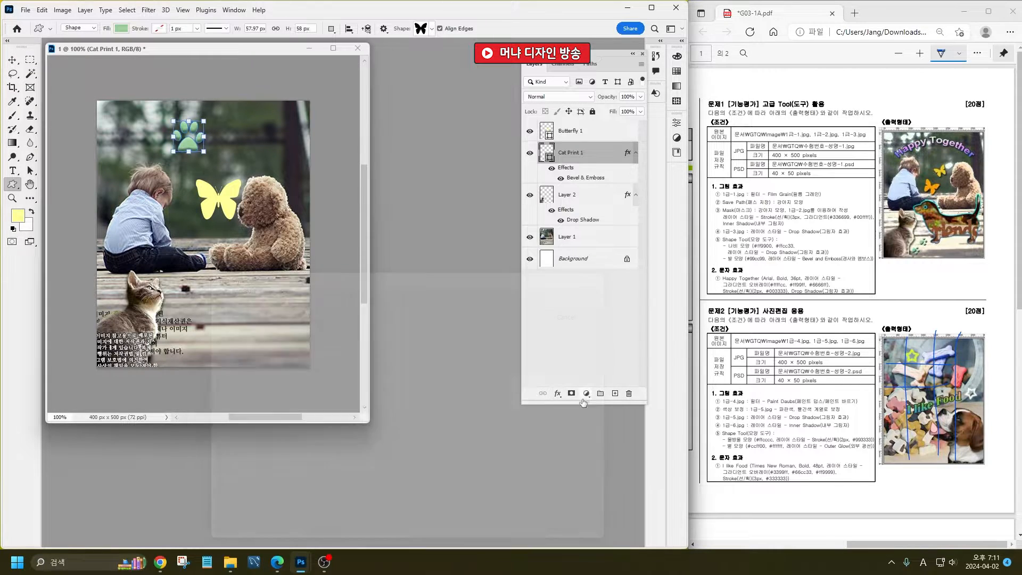
key(Return)
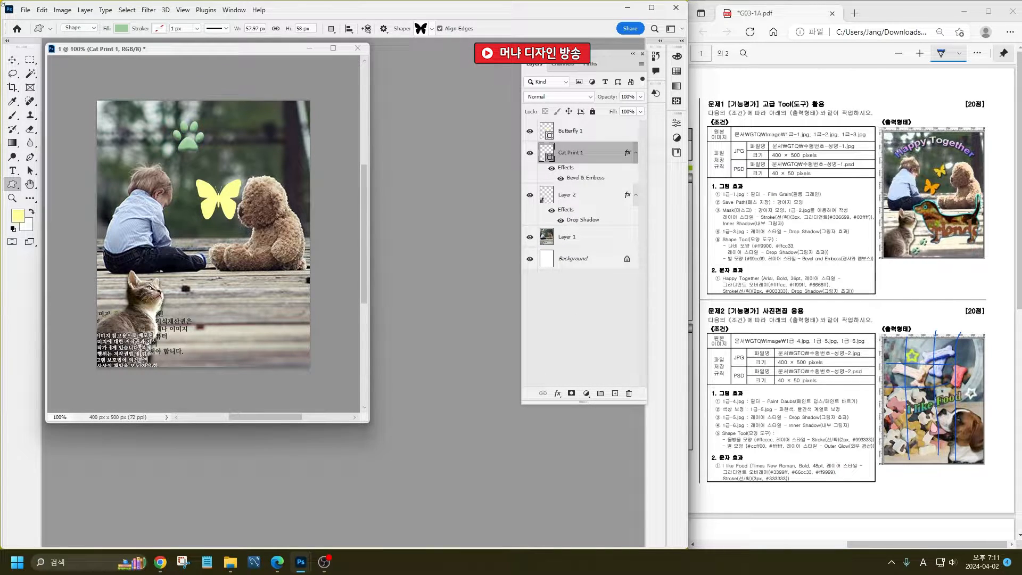
- Move the paw print beside the kitten at the canvas's lower edge, rotate it 90° and scale it to about 74%
click(11, 61)
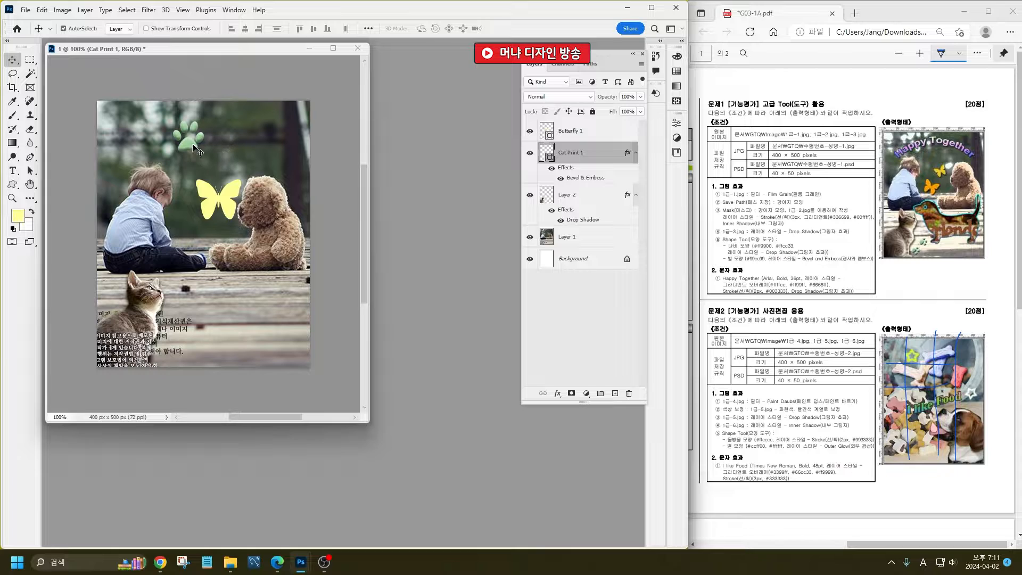
drag(194, 147, 192, 362)
key(ctrl+t)
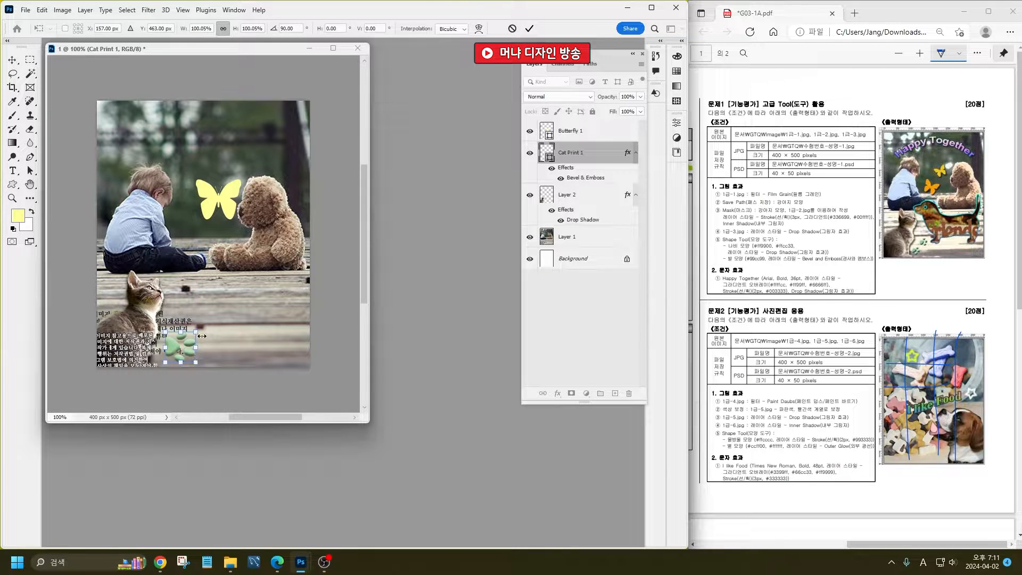
drag(198, 328, 140, 318)
scroll(178, 359, up, 5)
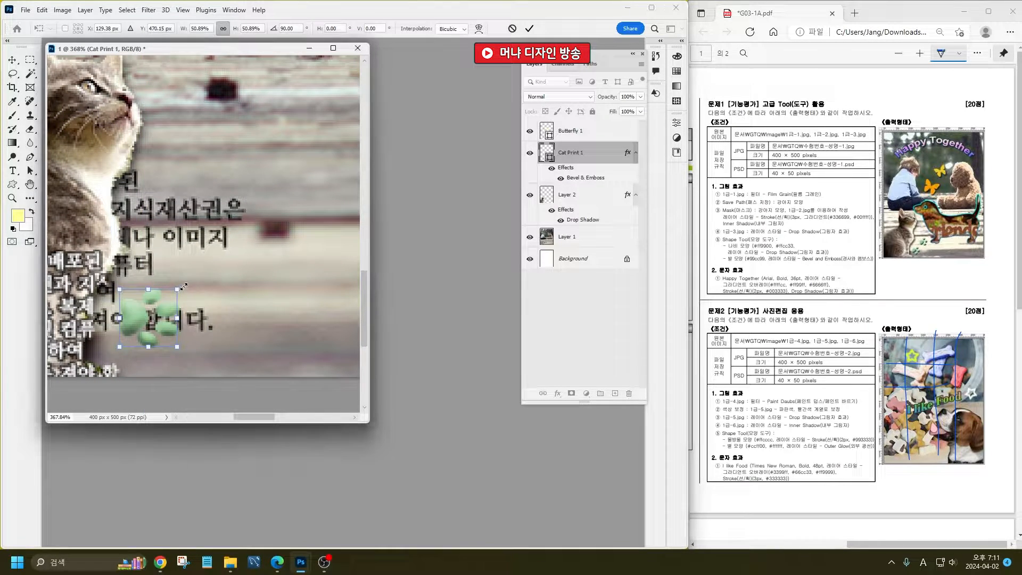
drag(184, 286, 194, 277)
drag(143, 321, 132, 331)
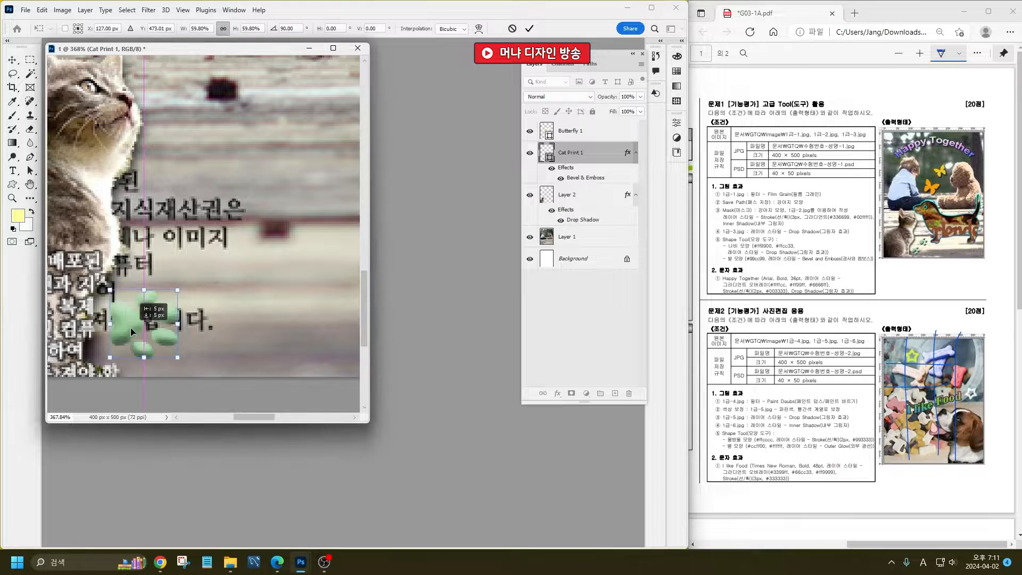
drag(177, 290, 192, 274)
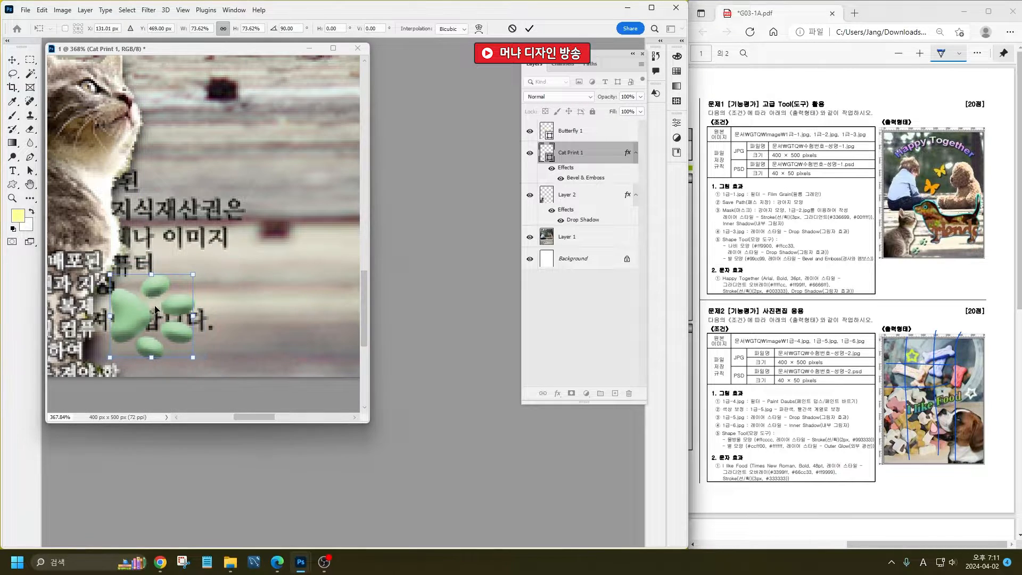
key(Return)
- Duplicate the paw print diagonally beside the kitten and scale both paws together to about 82%
drag(155, 310, 205, 244)
key(ctrl+j)
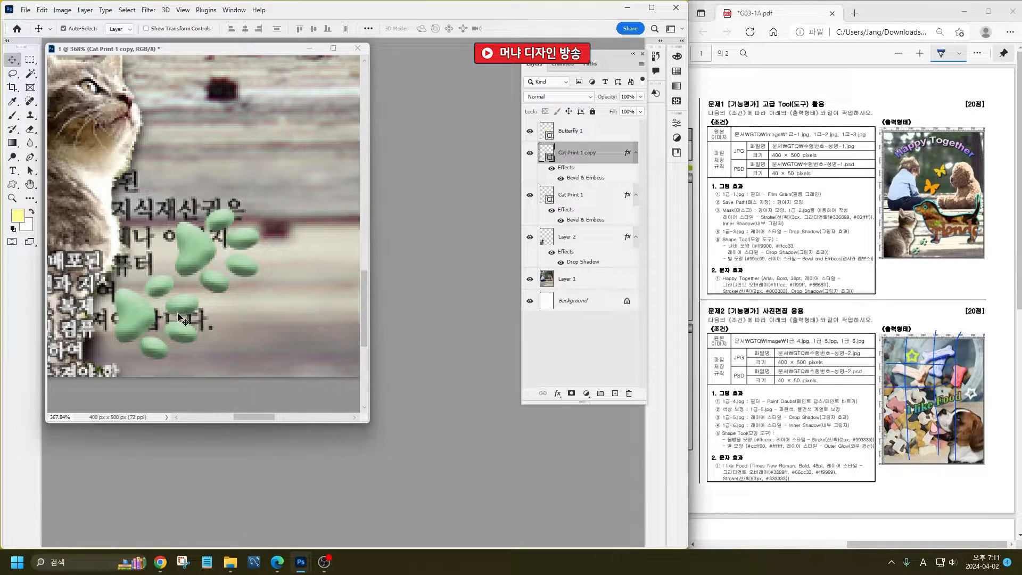
scroll(182, 321, down, 5)
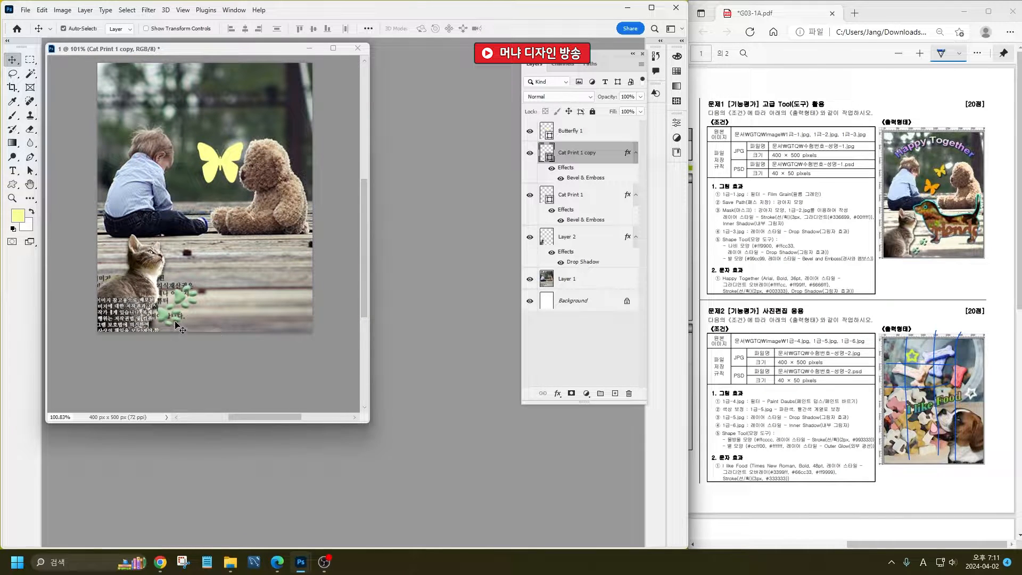
shift+click(581, 197)
key(ctrl+t)
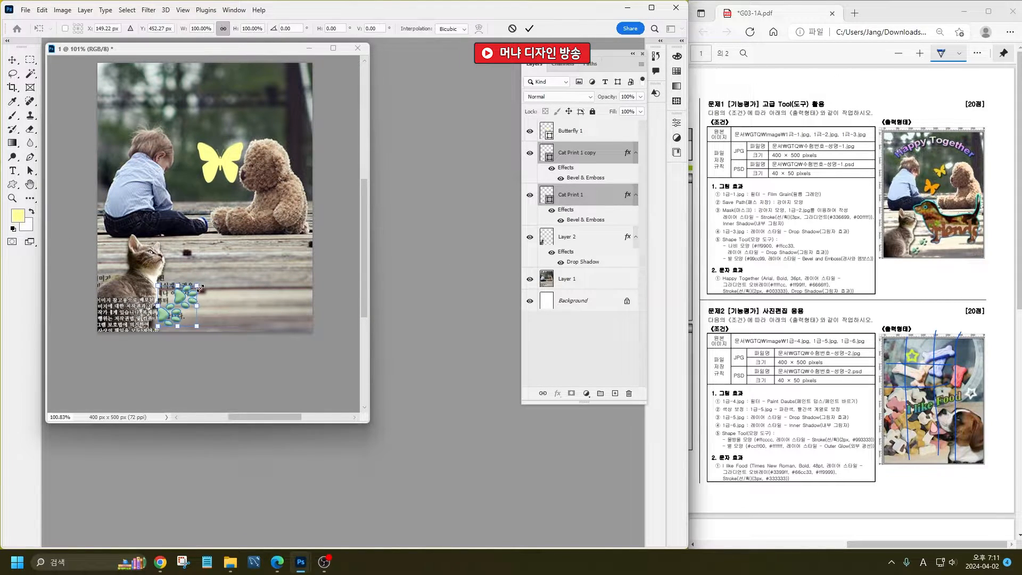
drag(197, 285, 191, 291)
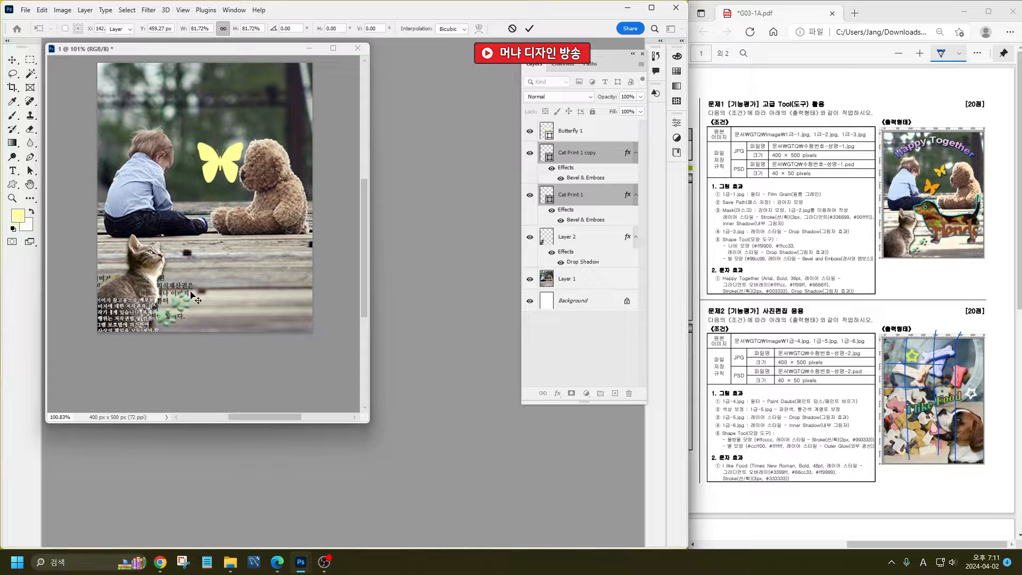
key(Return)
click(179, 345)
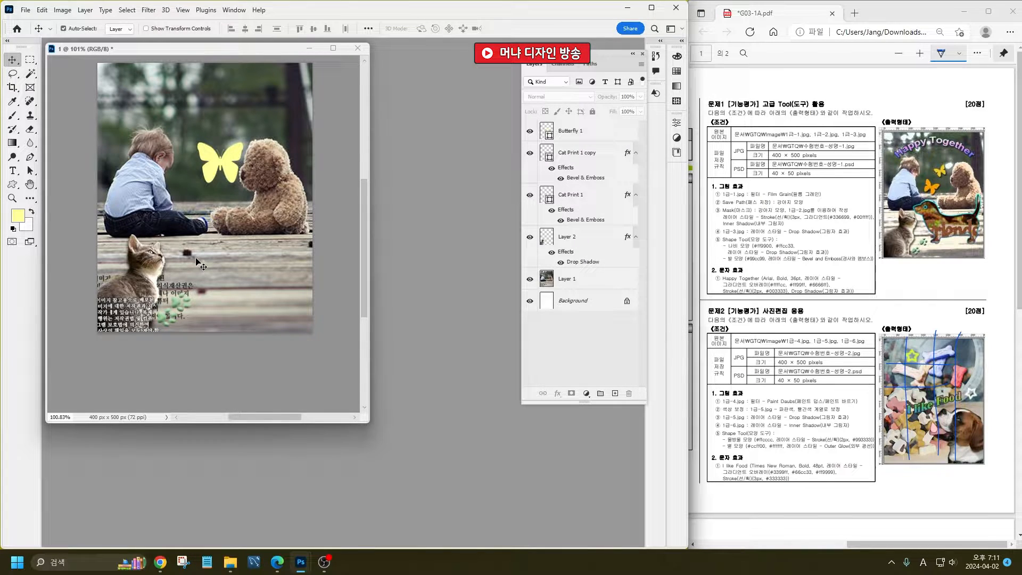
- Set the butterfly shape's fill colour to #ff9900
click(218, 166)
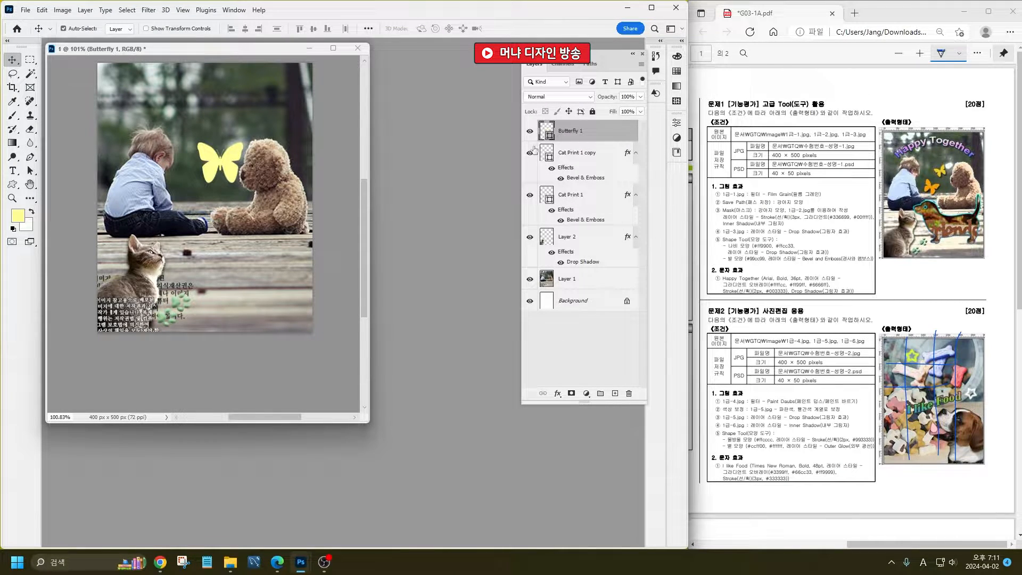
double_click(548, 127)
text(ff900)
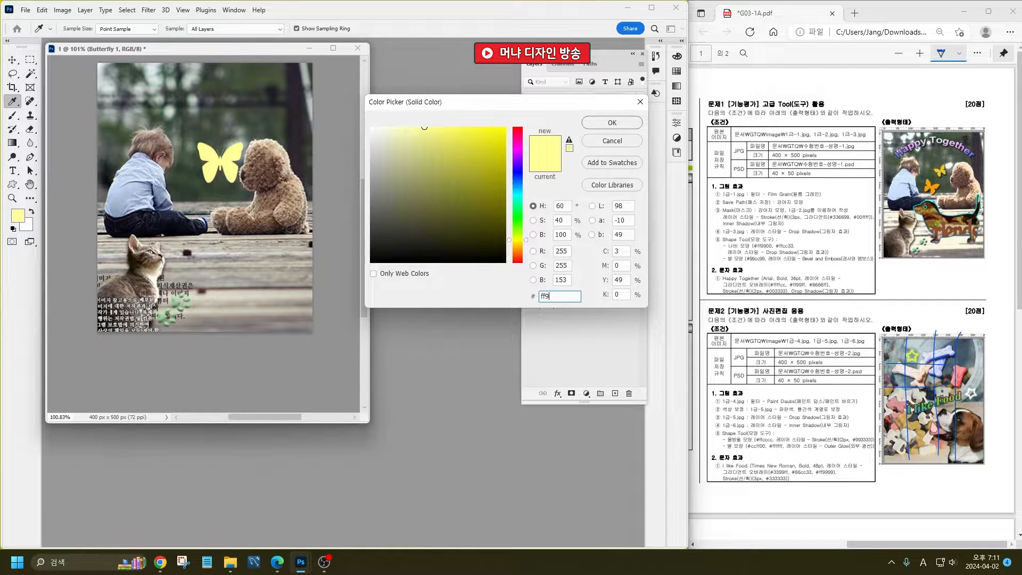
key(BackSpace)
key(BackSpace)
text(0)
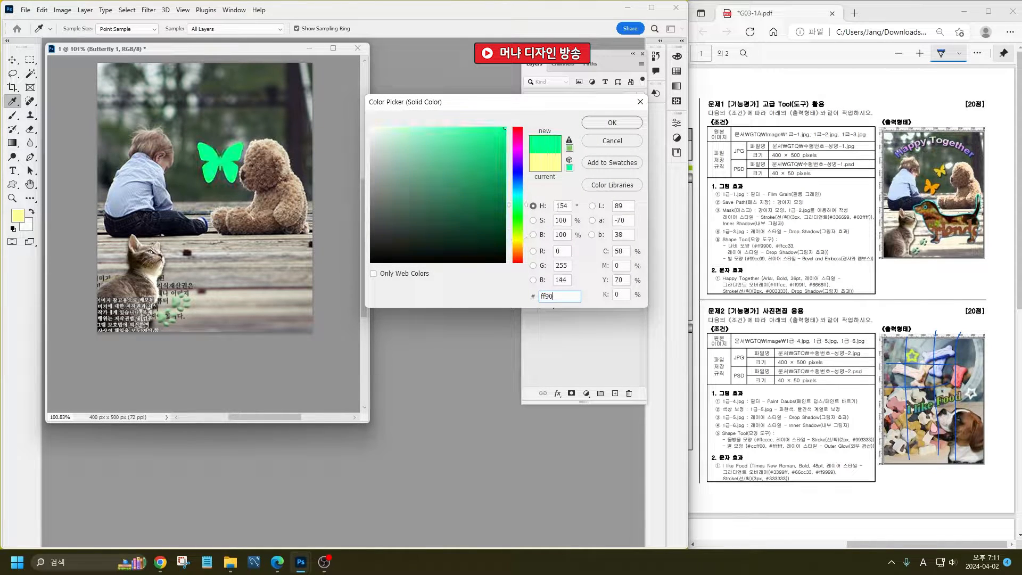
key(BackSpace)
text(900)
key(Return)
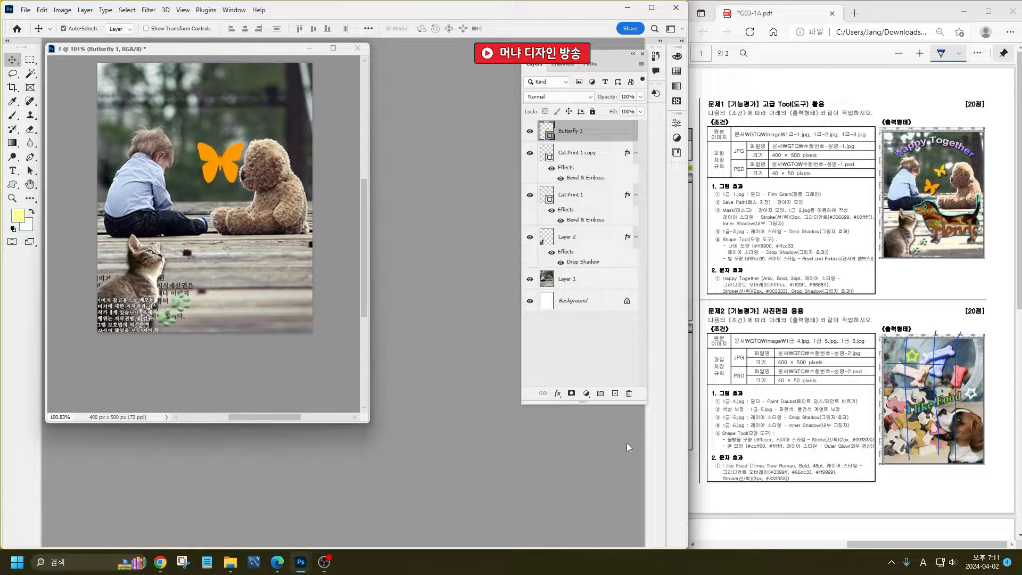
- Add a Drop Shadow with the default settings to the butterfly layer
click(557, 392)
click(571, 505)
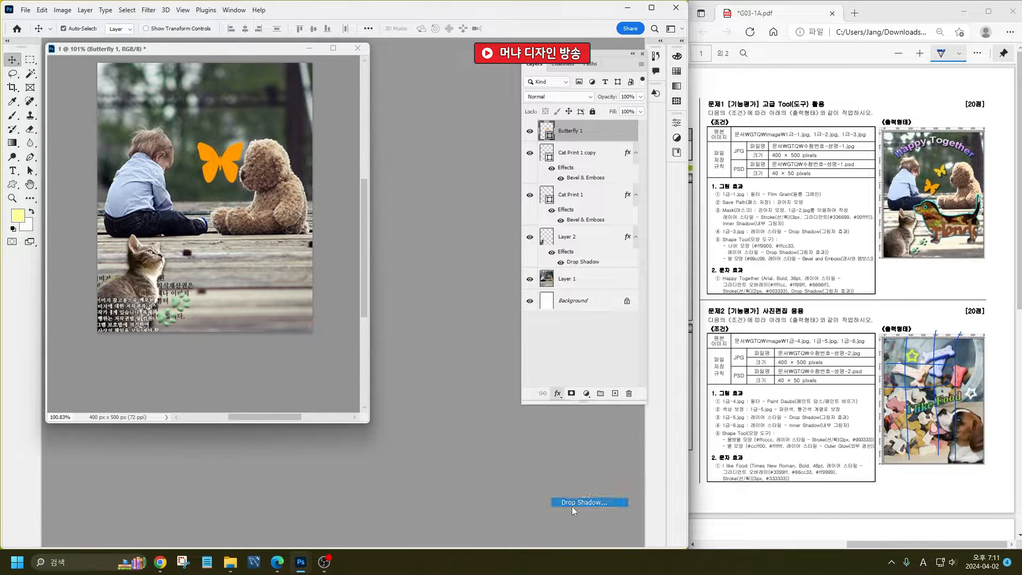
key(Return)
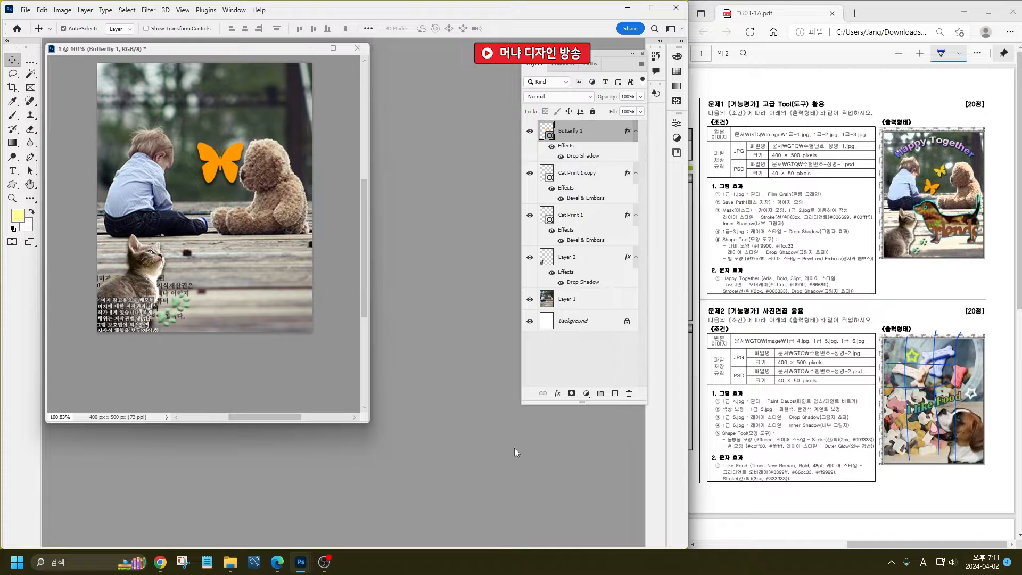
- Duplicate the orange butterfly and scale, tilt and place the two butterflies diagonally between the boy and the teddy bear, the upper one smaller
drag(208, 170, 226, 152)
key(ctrl+t)
key(Return)
key(ctrl+t)
key(Return)
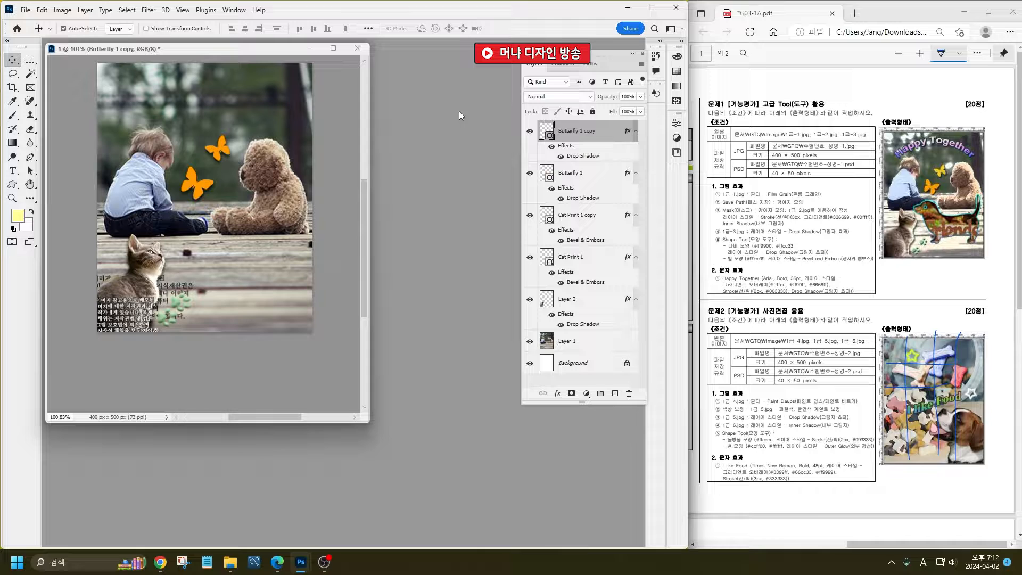
- Set the upper butterfly copy's fill colour to #ffcc33
double_click(549, 134)
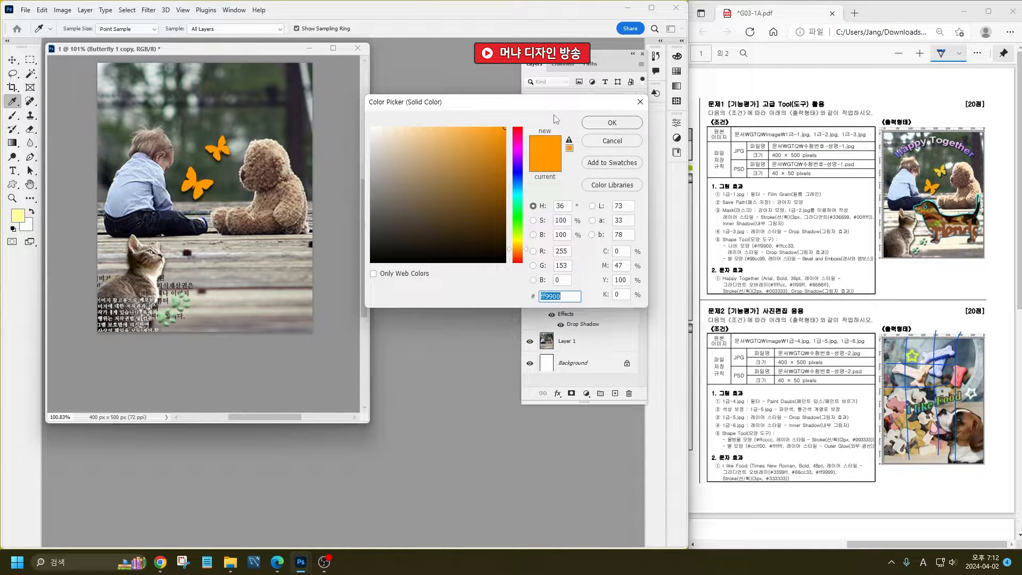
text(ffcc33)
key(Return)
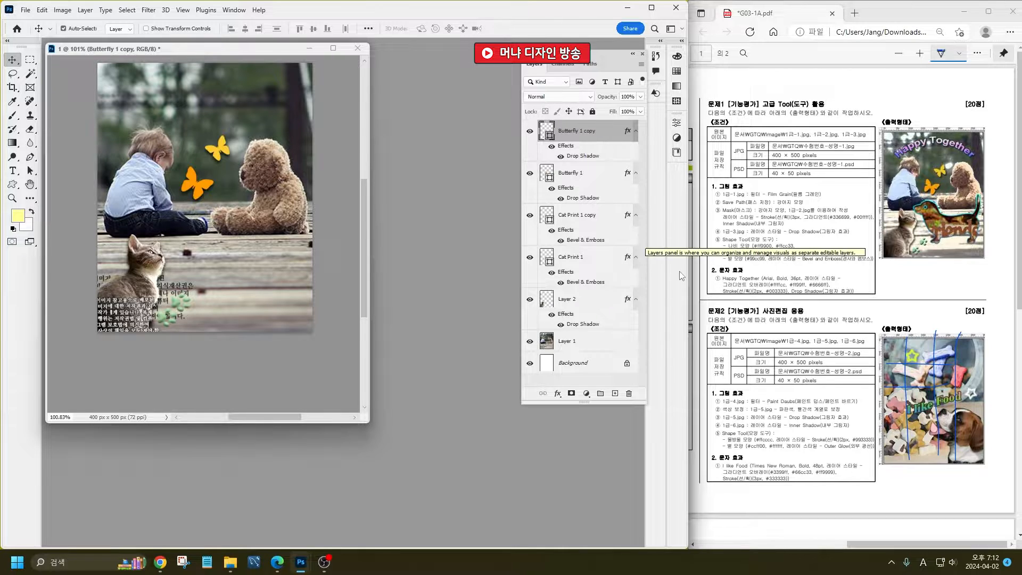
- Add the text "Happy Together" near the canvas's upper edge, above the boy and the teddy bear
click(13, 170)
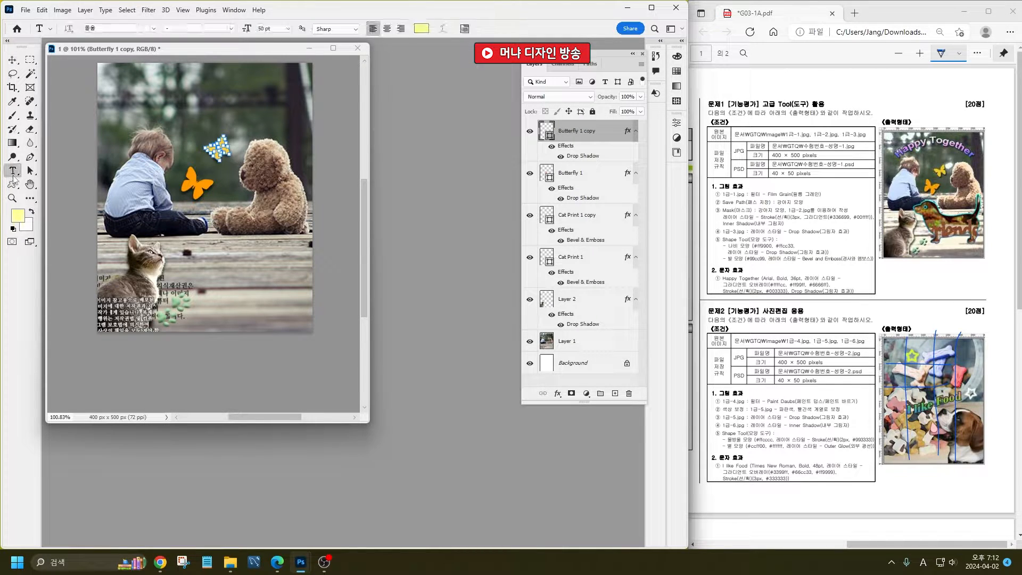
click(143, 100)
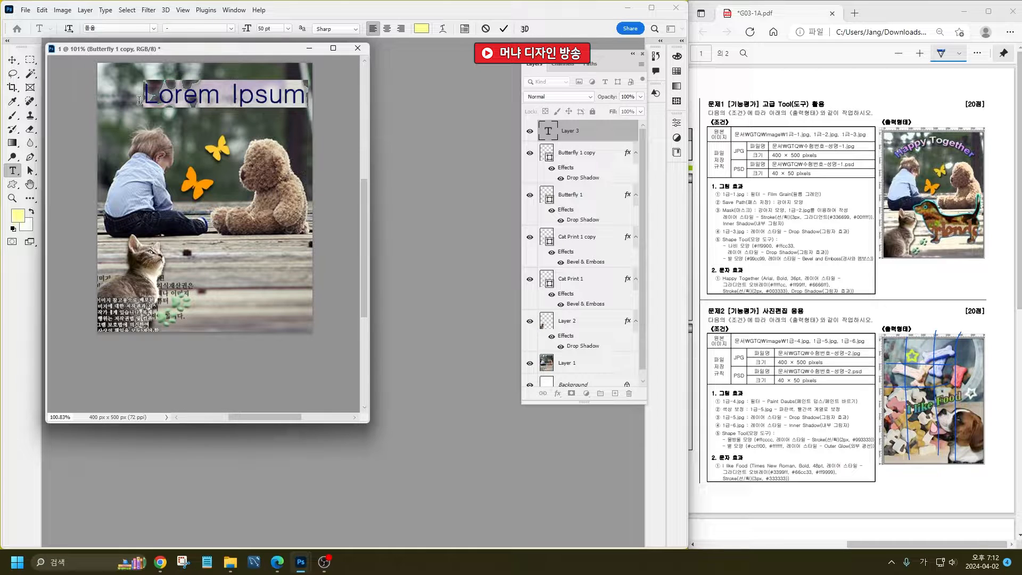
key(Hangul)
text(H)
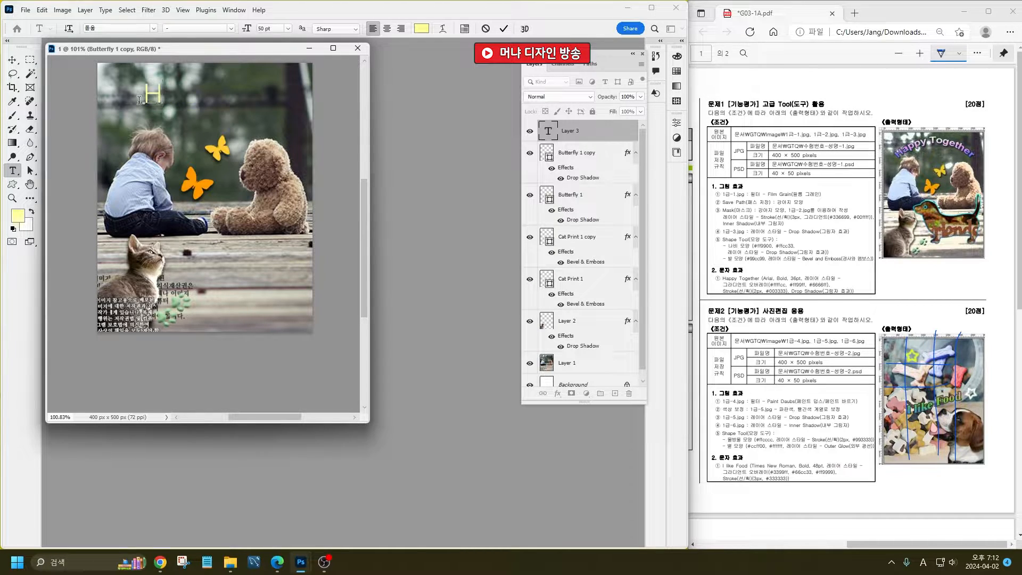
text(appy)
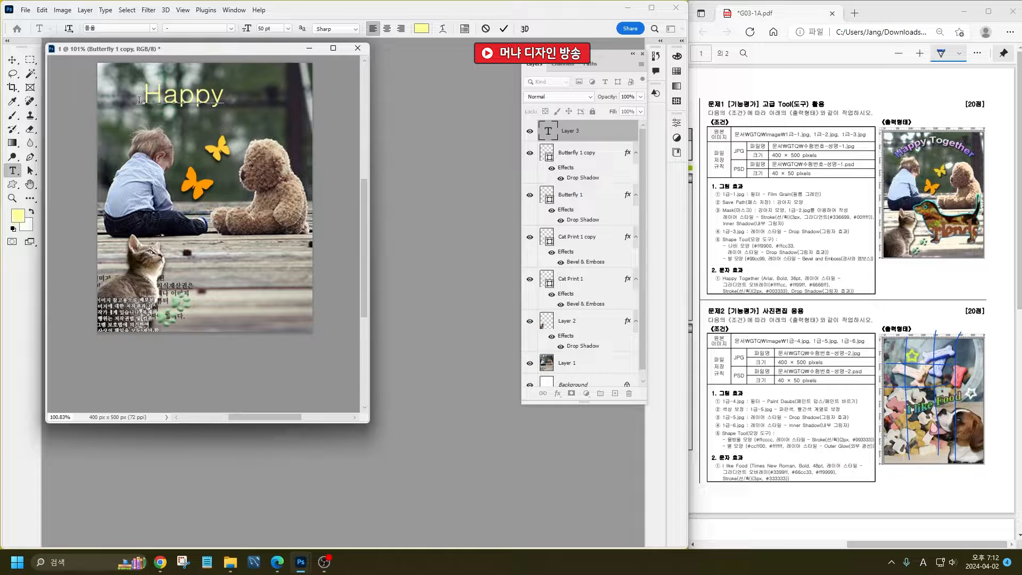
text( Toget)
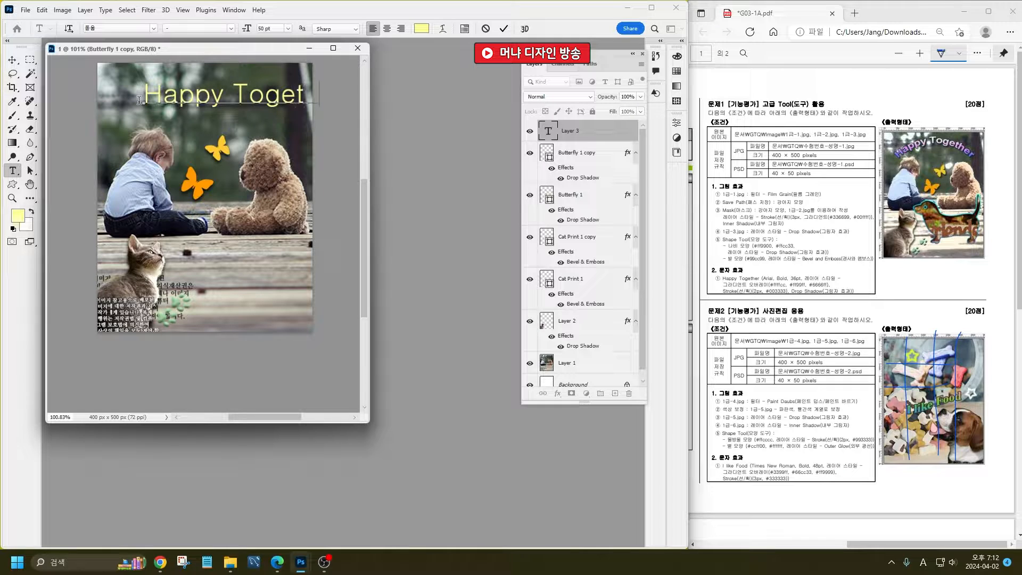
text(h)
- Format the whole "Happy Together" text in Arial Bold at 36 pt
key(ctrl+a)
click(153, 28)
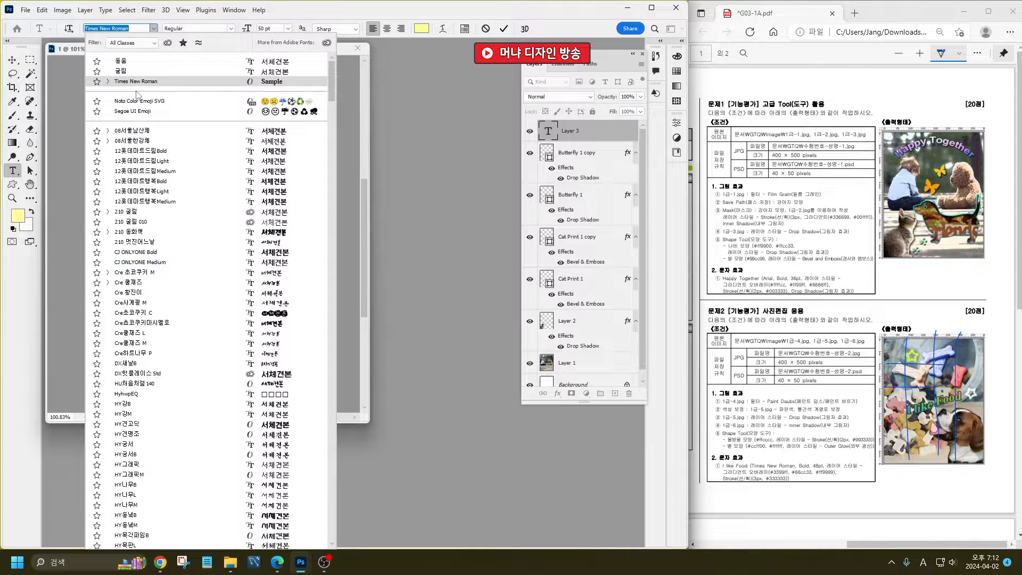
key(Up)
key(Up)
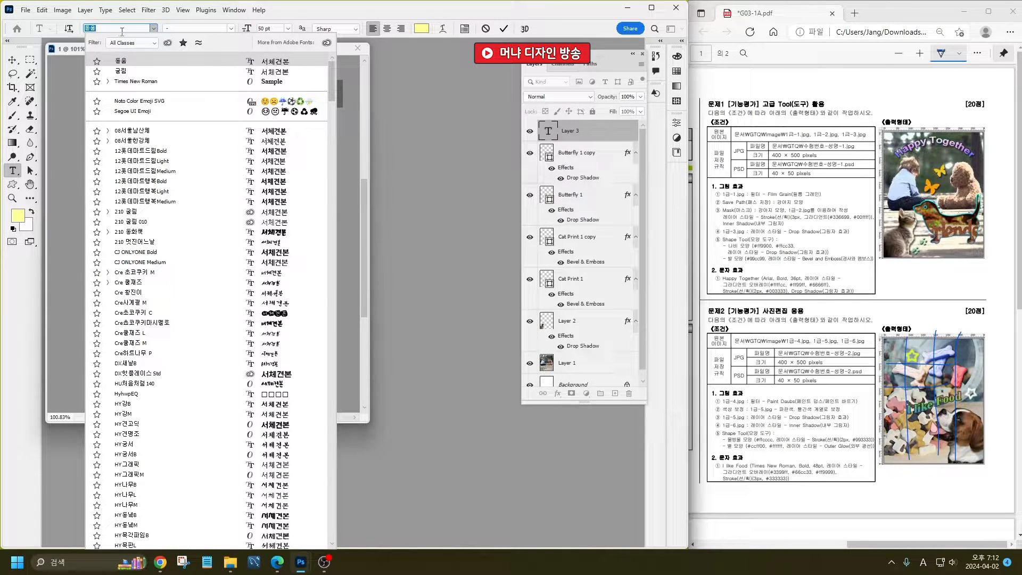
text(ar)
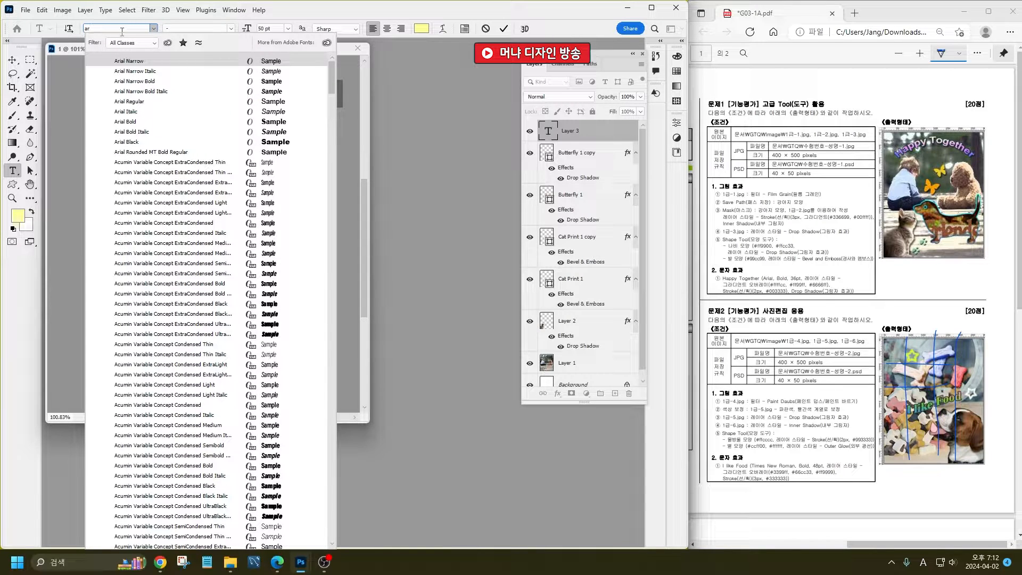
key(Down)
key(Down)
key(Down)
key(Down)
key(Down)
key(Down)
key(Down)
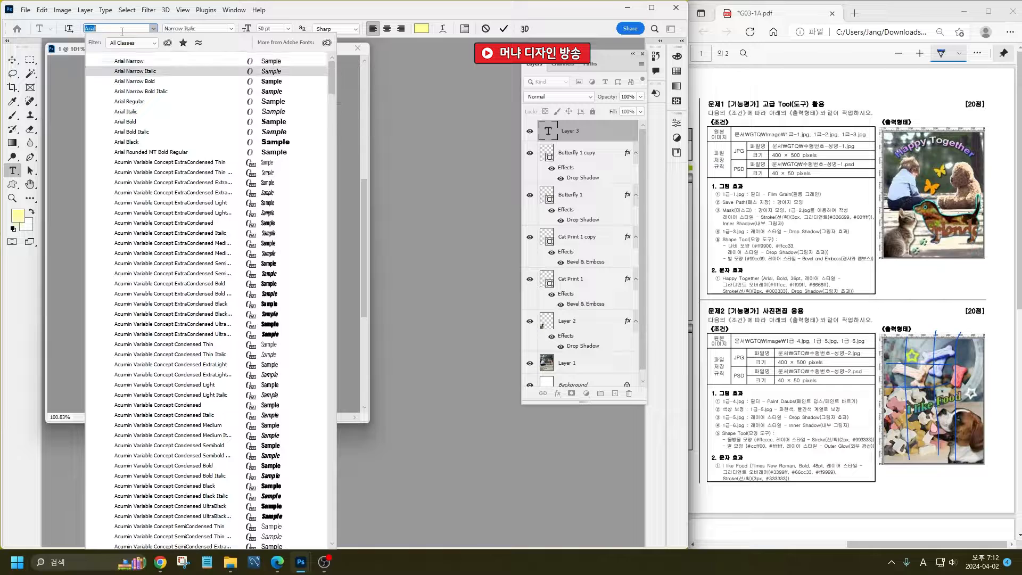
key(Up)
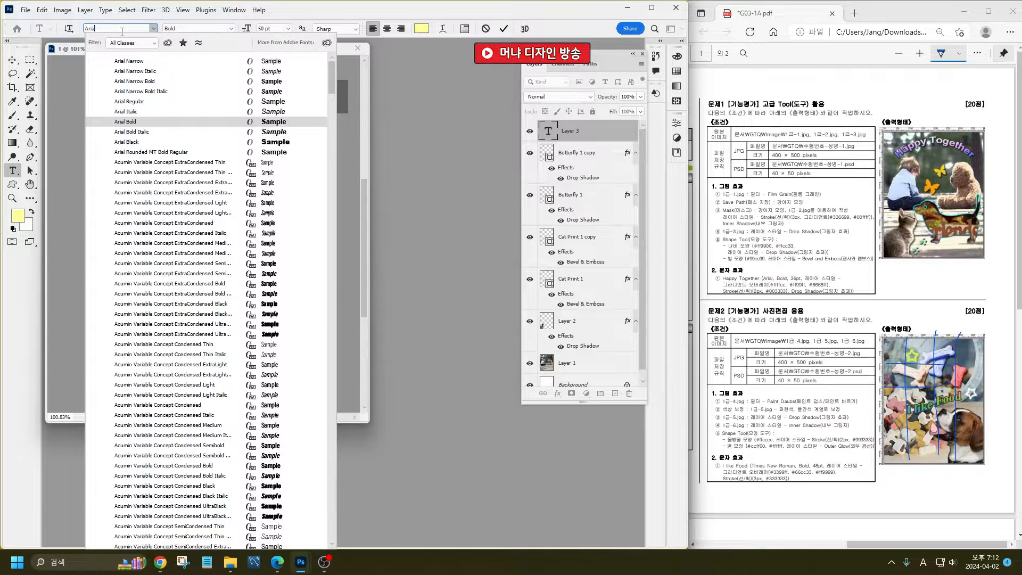
key(Return)
click(282, 31)
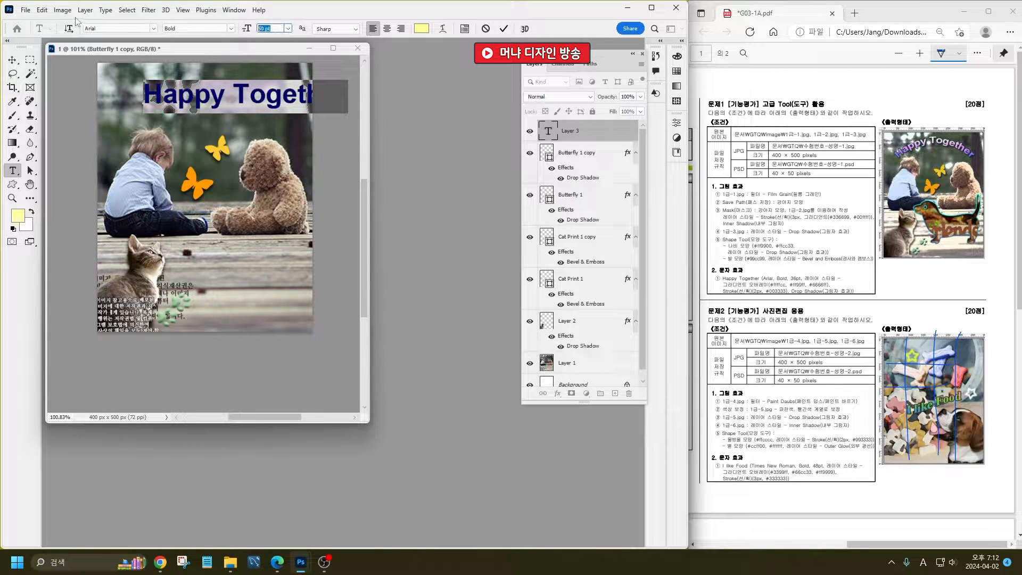
text(36)
key(Return)
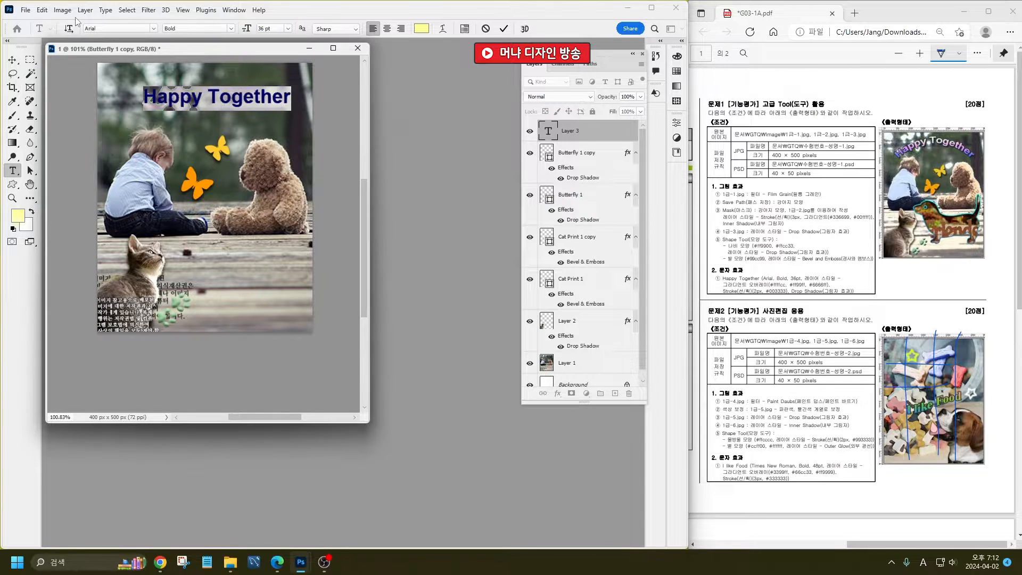
- Add a Gradient Overlay to the "Happy Together" text and set the gradient's first colour stop to #ffffcc
click(557, 393)
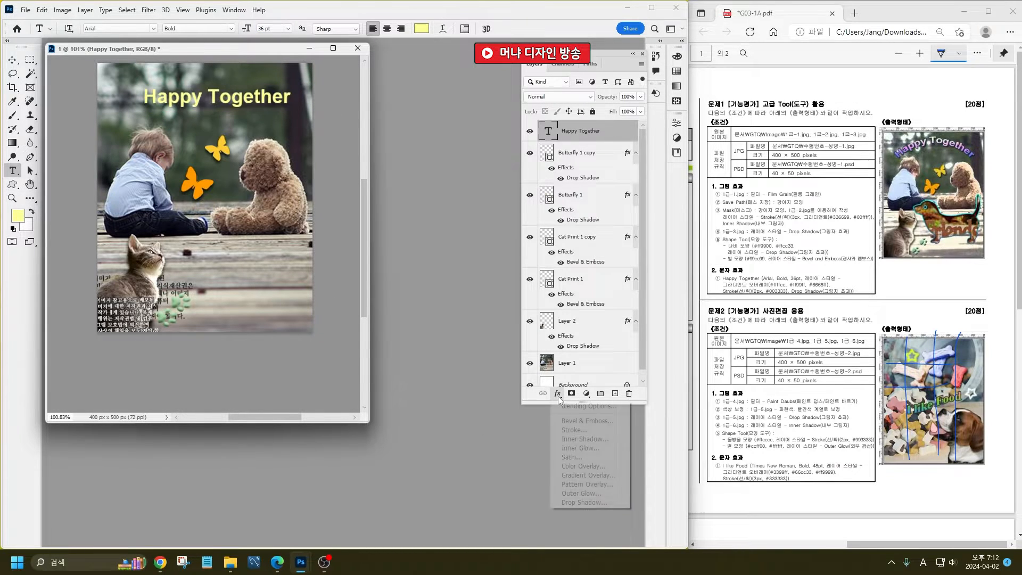
click(583, 476)
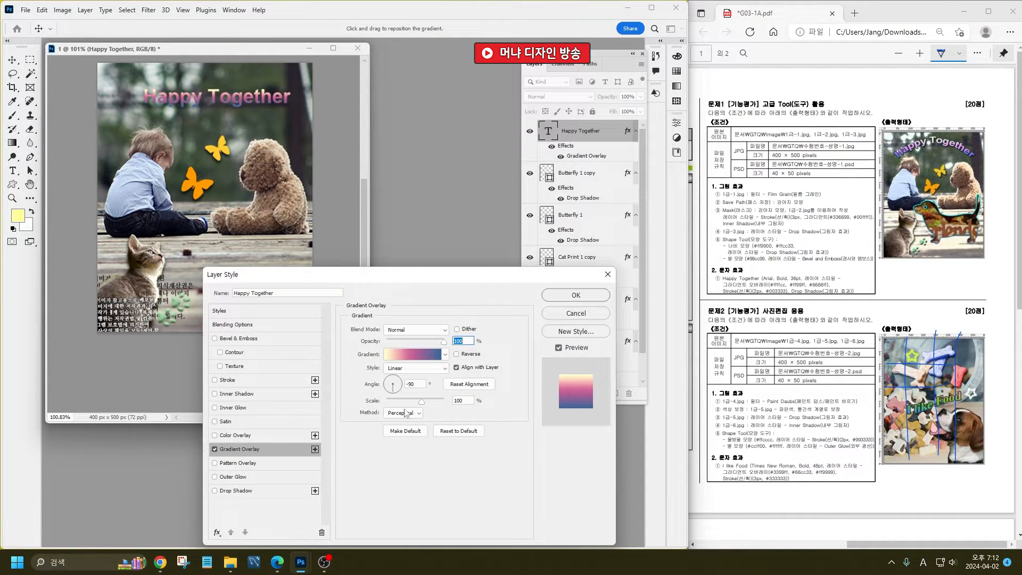
click(413, 356)
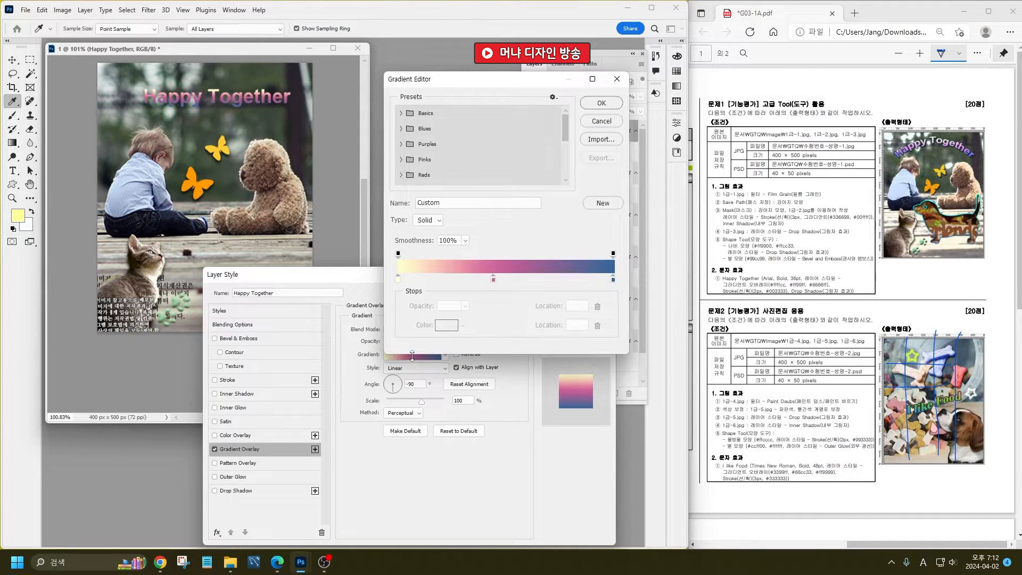
double_click(398, 278)
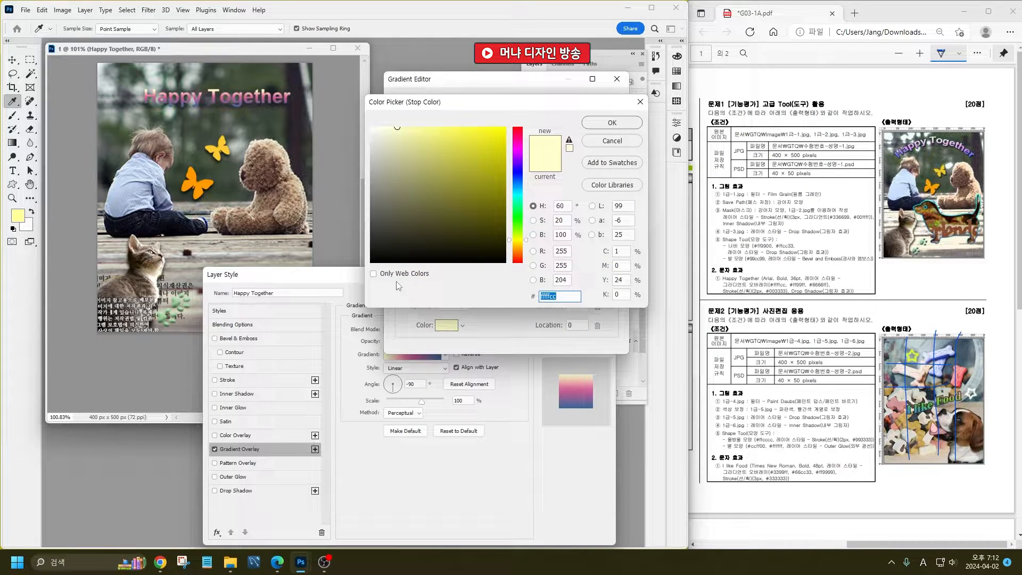
text(ffffcc)
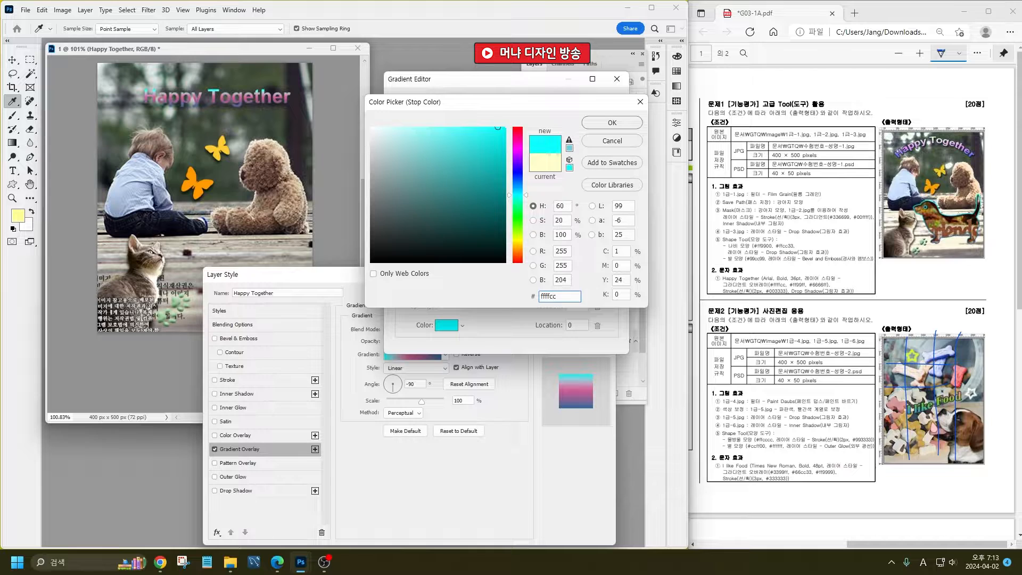
key(Return)
- Set the gradient's middle colour stop to #ff99ff and its end stop to #6666ff
double_click(493, 279)
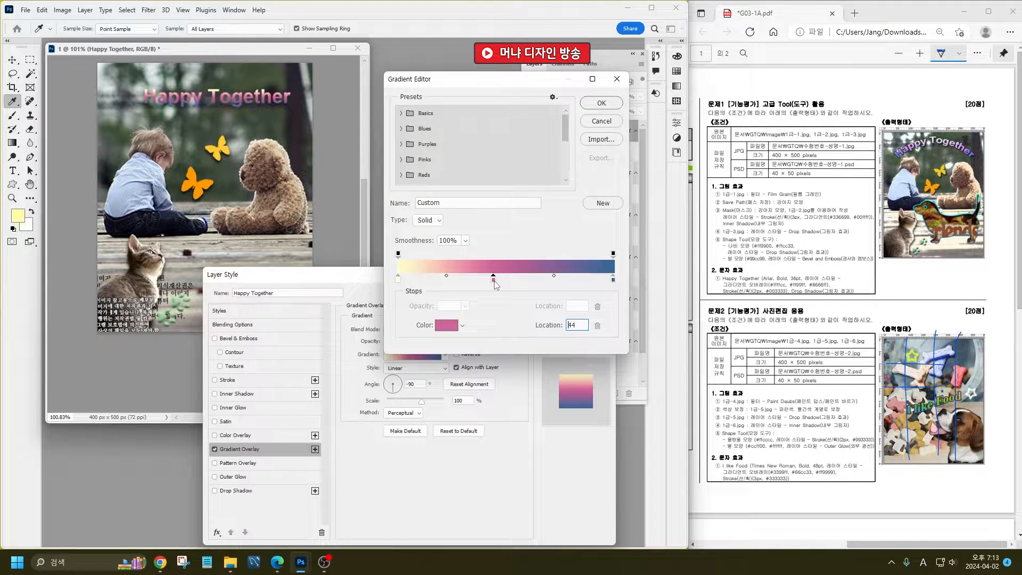
text(ff99ff)
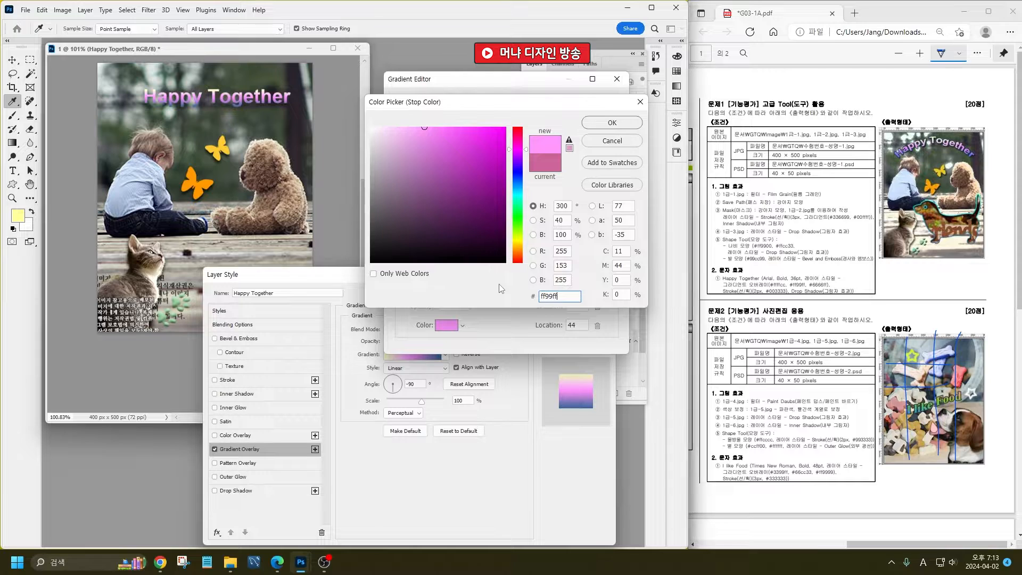
key(Return)
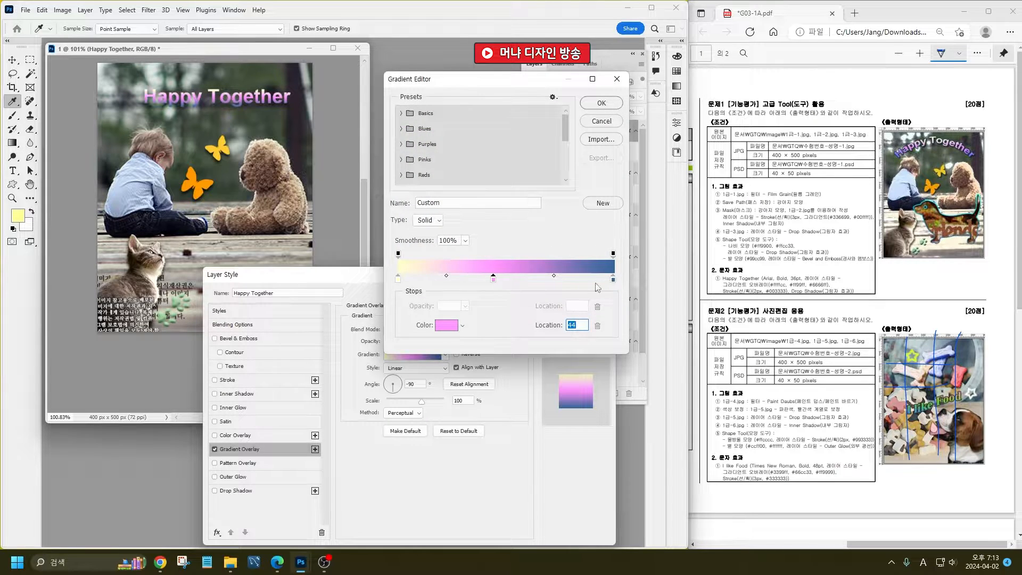
double_click(613, 280)
text(6)
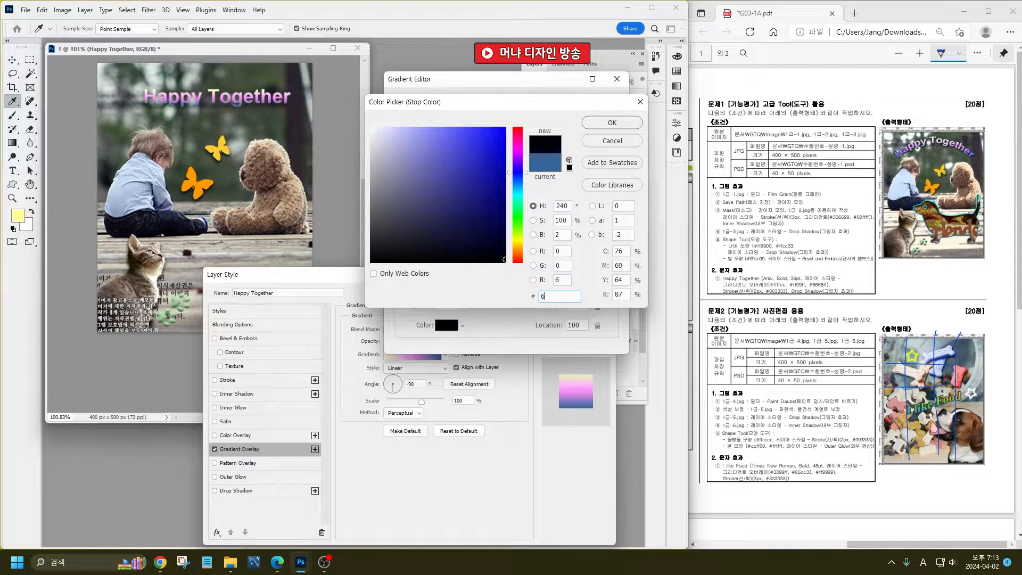
text(666ff)
key(Return)
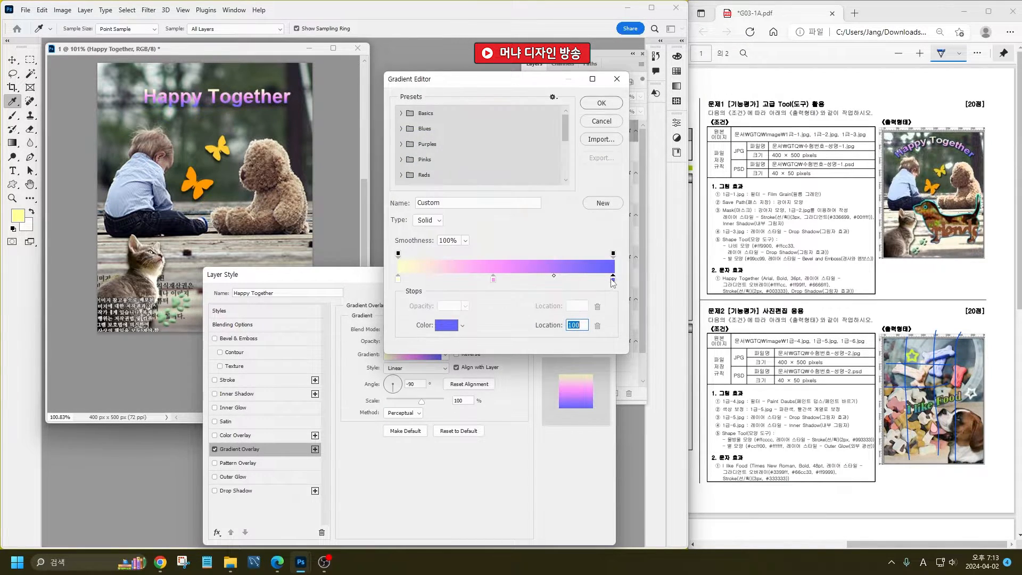
click(596, 104)
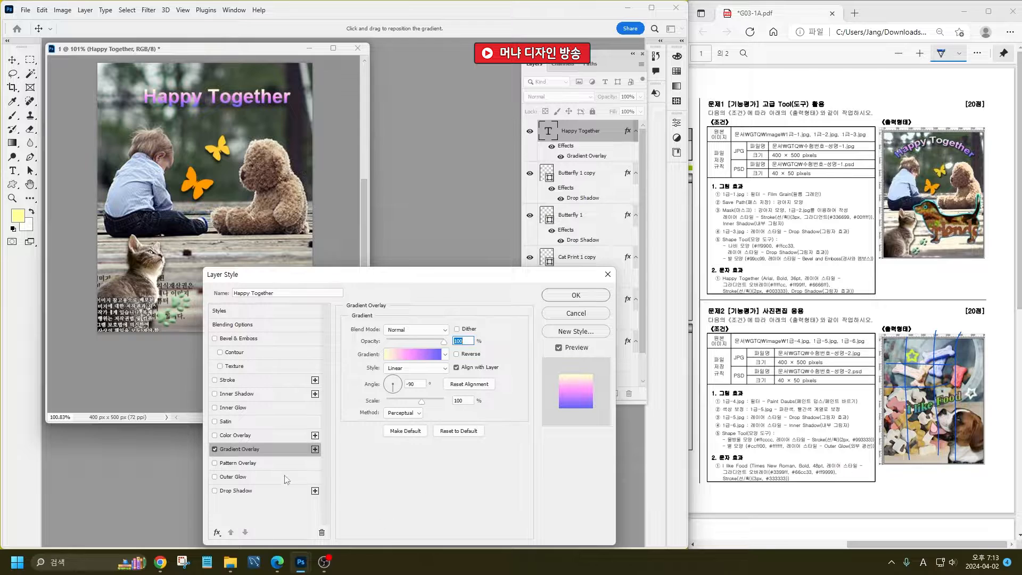
- Add a 2 px outside Stroke in #000033 and a Drop Shadow with the default settings to the "Happy Together" text
click(226, 380)
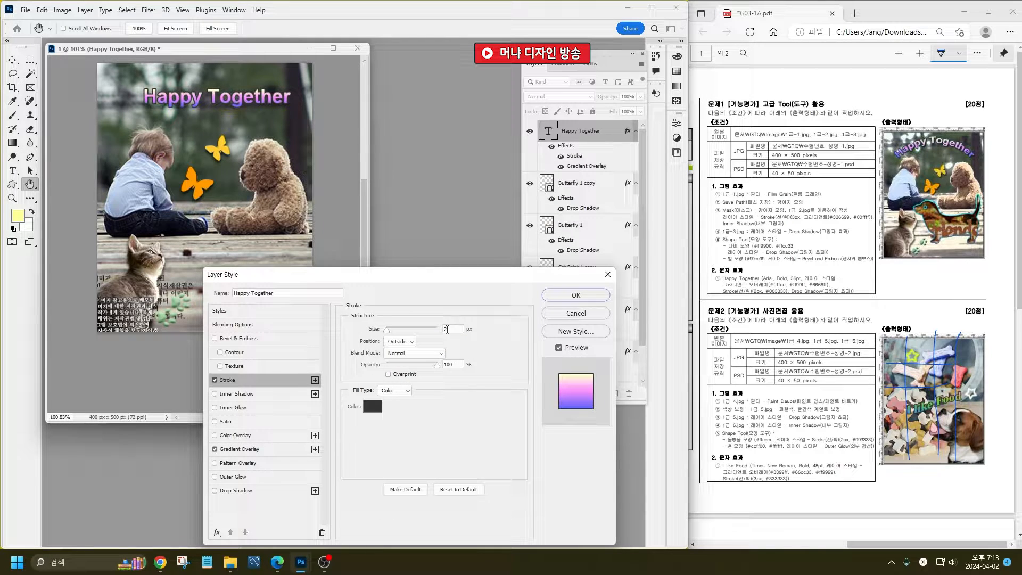
click(374, 407)
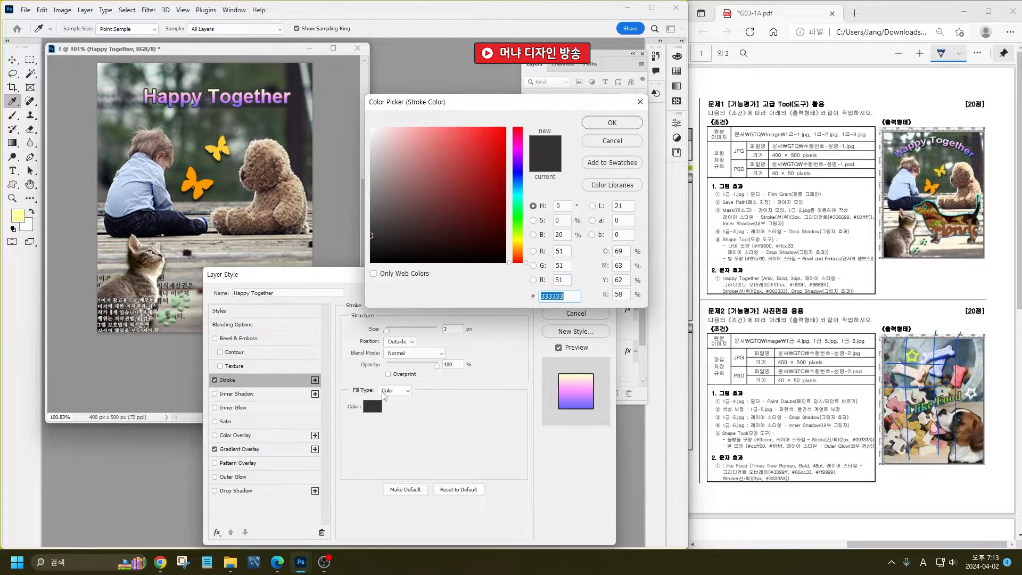
text(00)
text(0033)
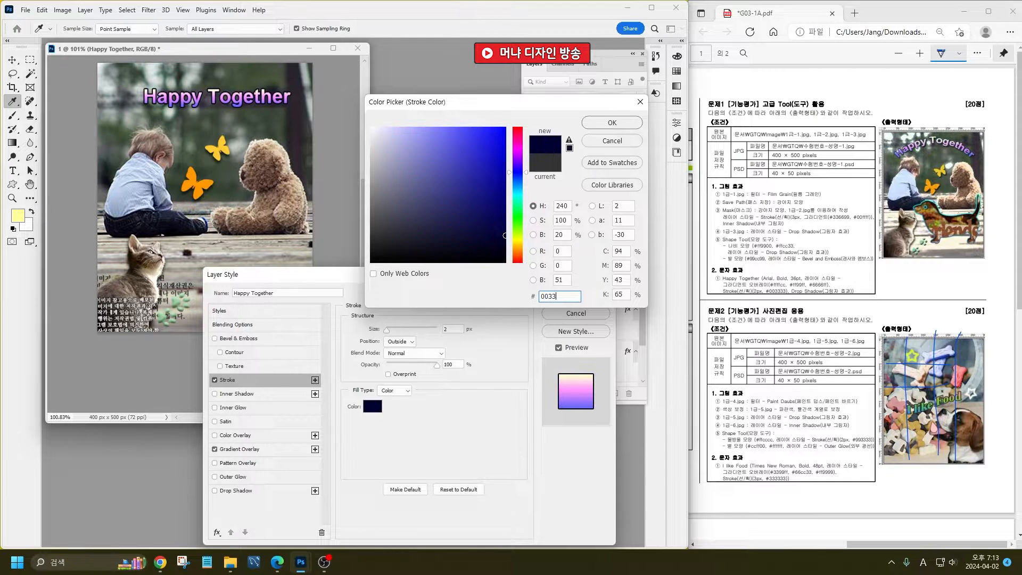
key(Return)
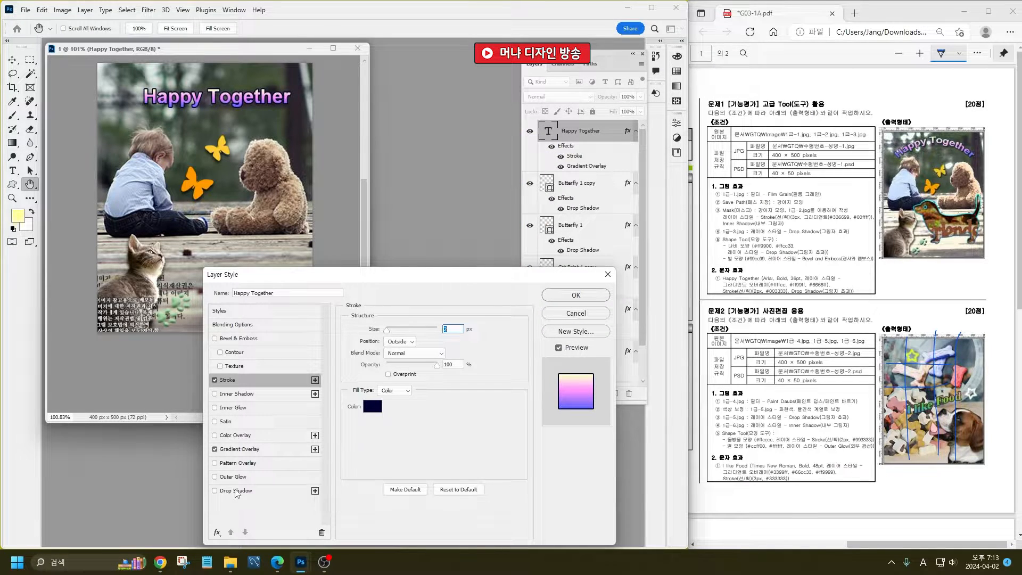
click(236, 491)
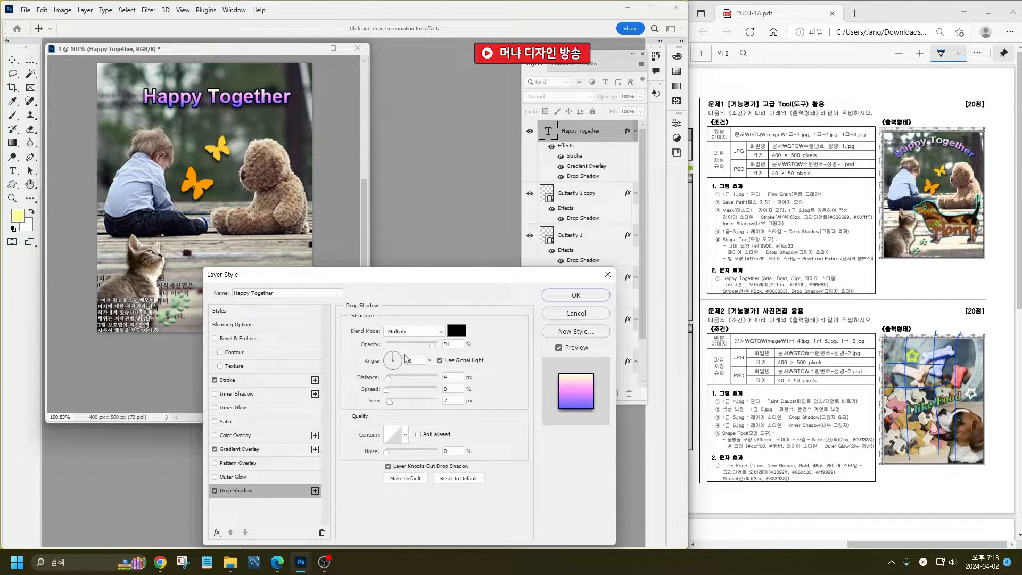
click(576, 295)
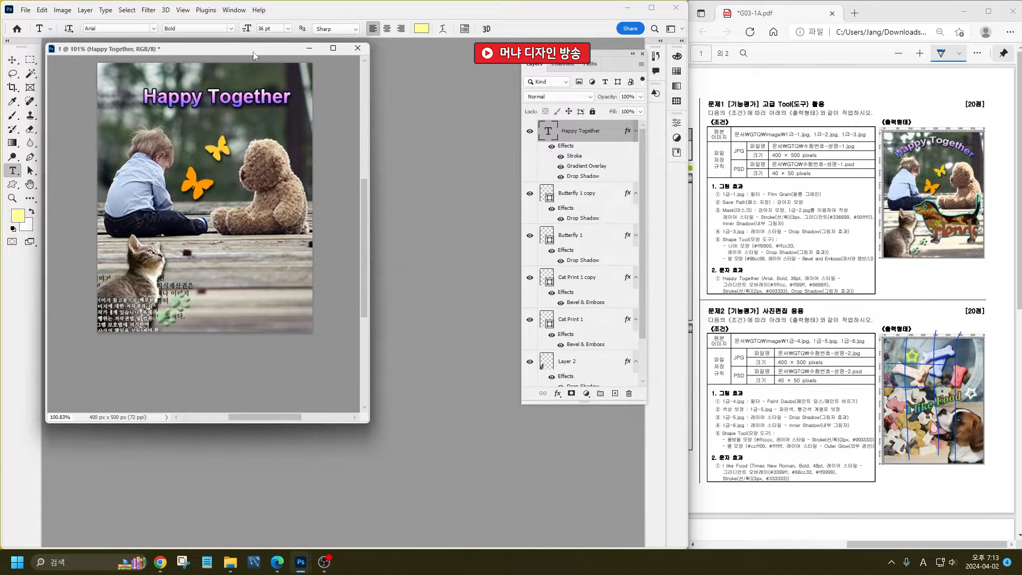
- Warp the "Happy Together" text with the horizontal Arc style at +50% bend
double_click(546, 132)
click(442, 28)
click(488, 143)
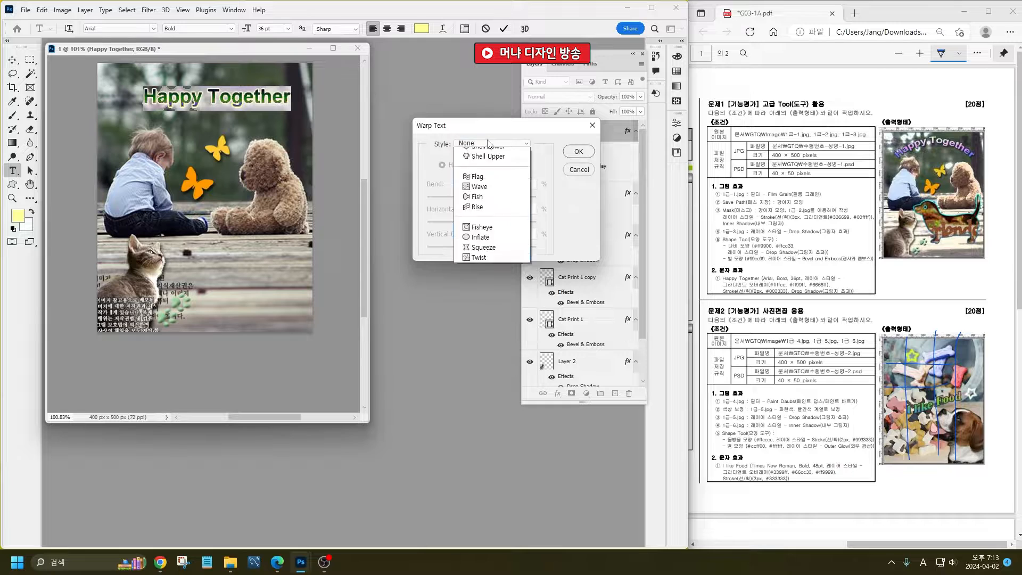
click(470, 176)
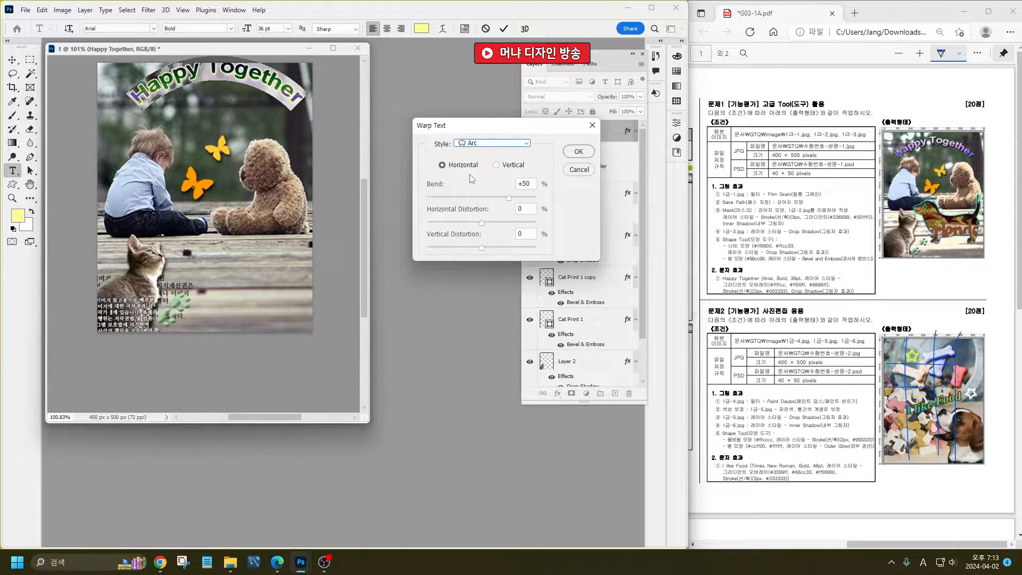
click(578, 151)
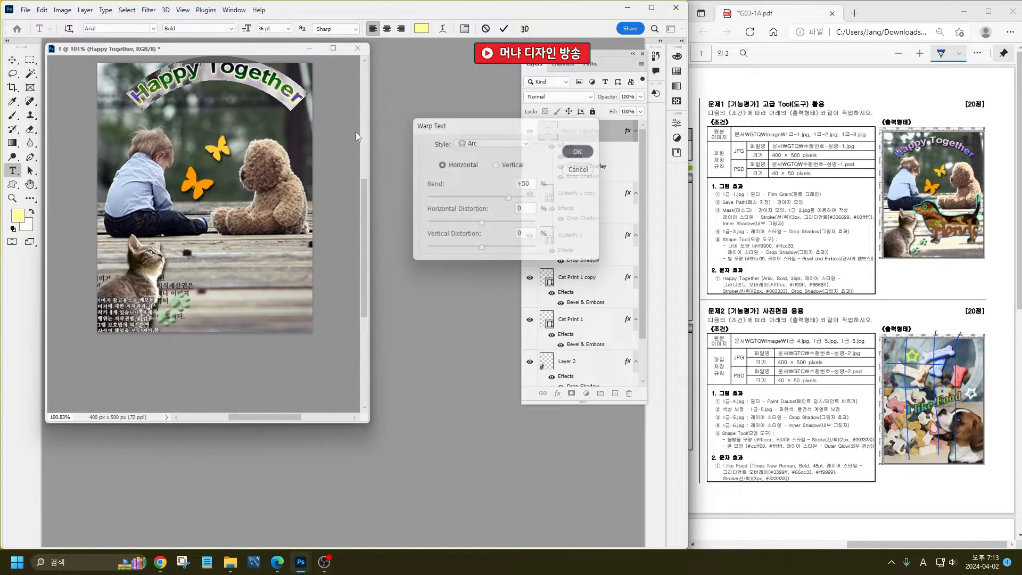
- Move the arched "Happy Together" text slightly down so it sits fully inside the canvas above the boy and the bear
click(12, 60)
drag(242, 71, 232, 95)
scroll(270, 167, up, 3)
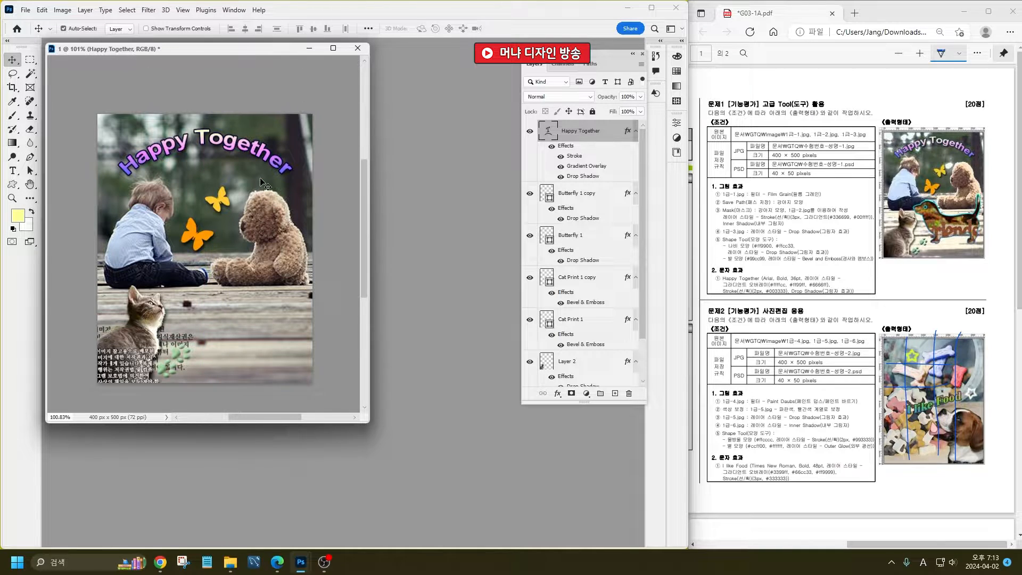
- Choose the Freeform Pen tool for tracing the sample picture's dog and undo the trial stroke
scroll(258, 179, down, 4)
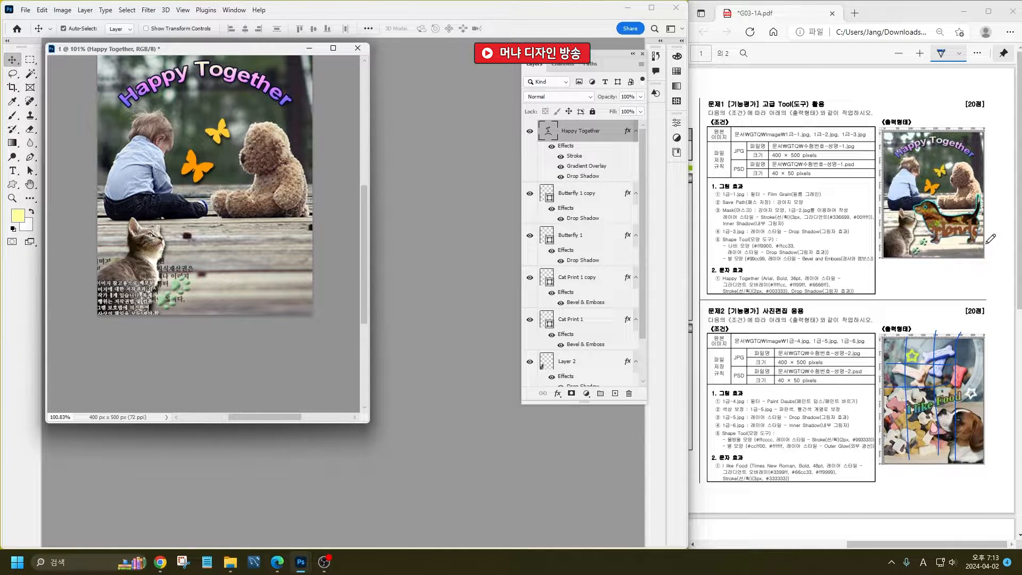
scroll(996, 226, up, 5)
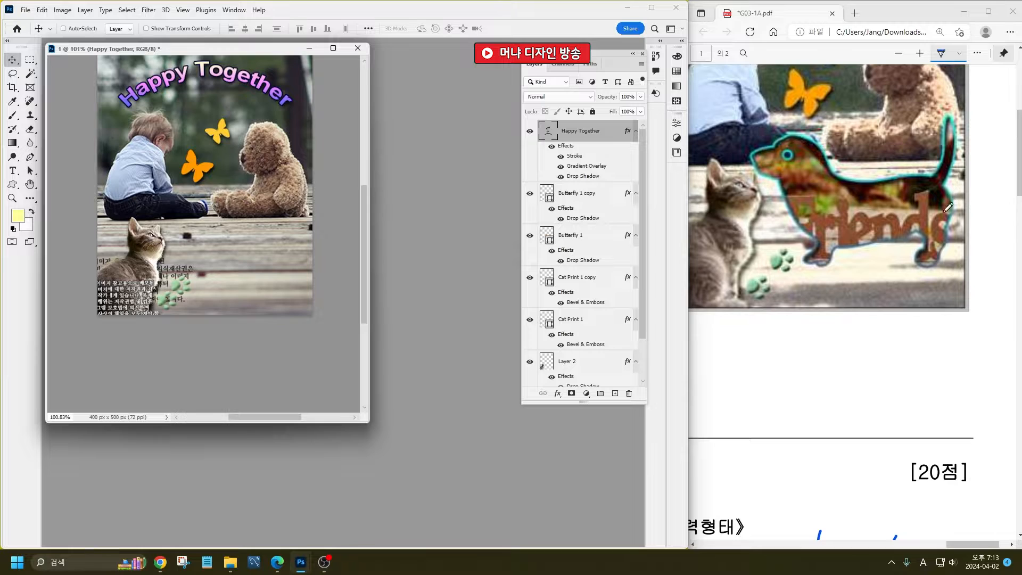
scroll(948, 207, down, 5)
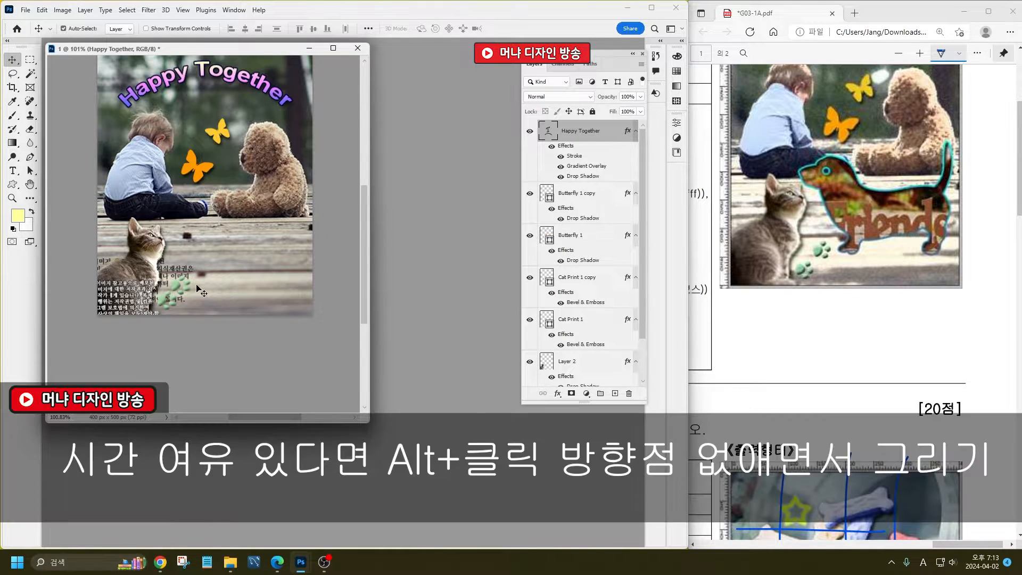
click(30, 157)
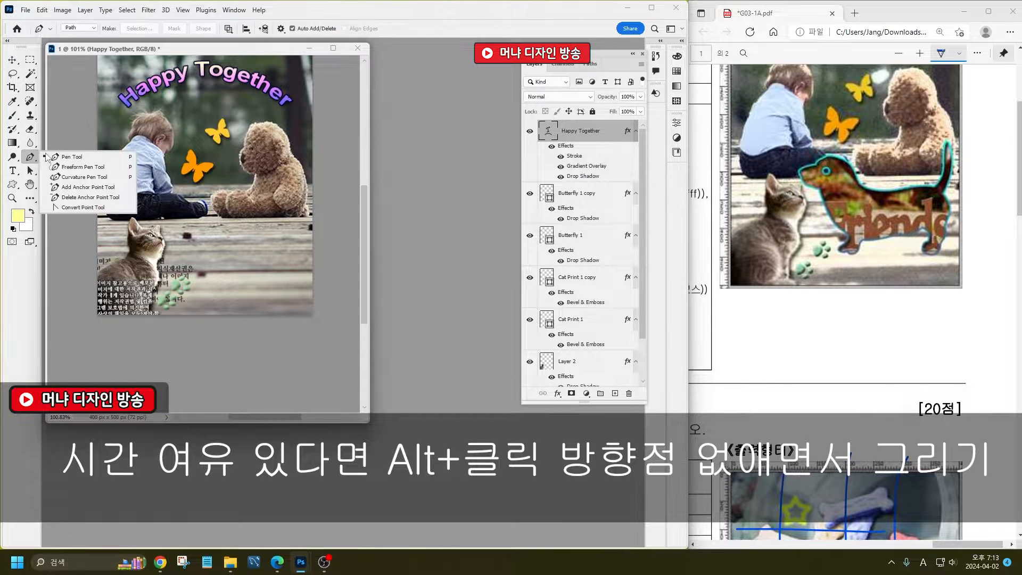
click(79, 166)
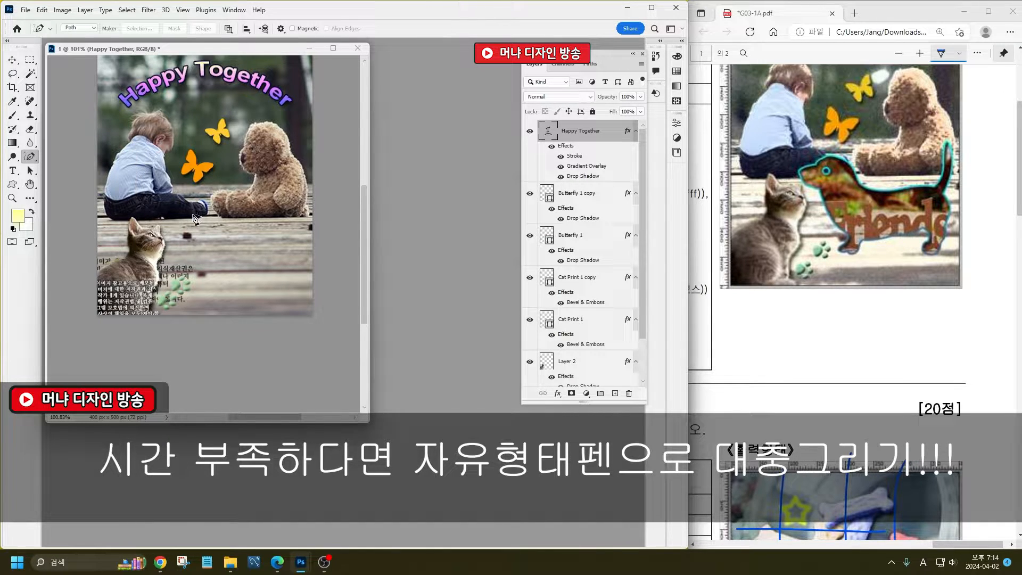
drag(199, 215, 182, 220)
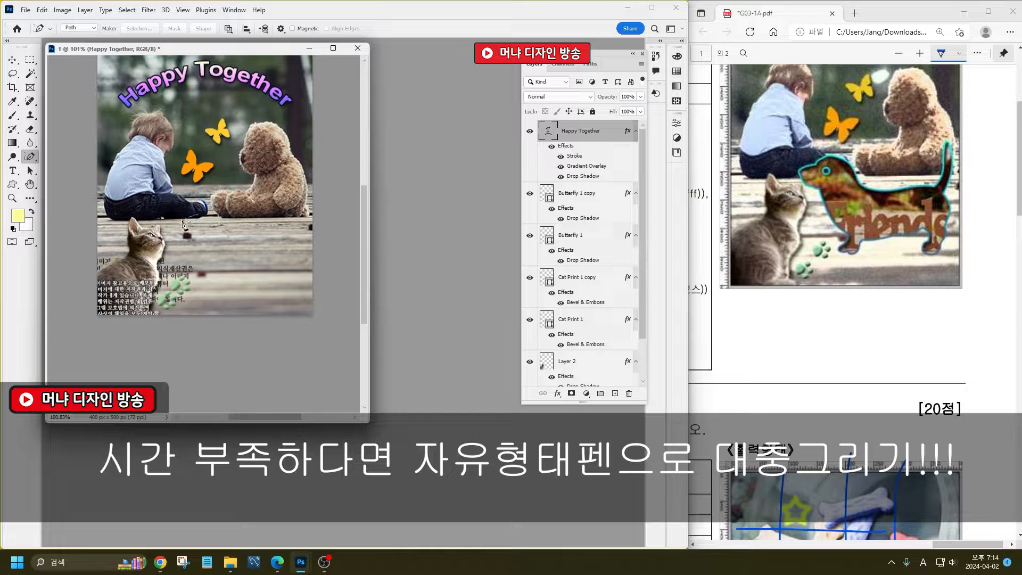
key(ctrl+z)
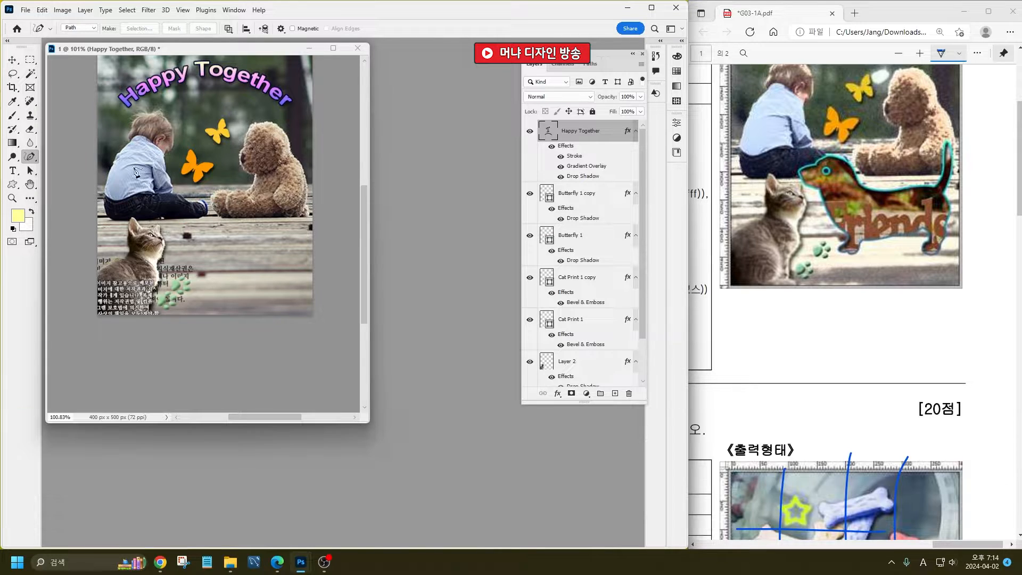
- Draw the dog silhouette freehand as a Shape without stroke, about 231 × 259 px, in the lower-right part of the picture
click(84, 28)
click(85, 37)
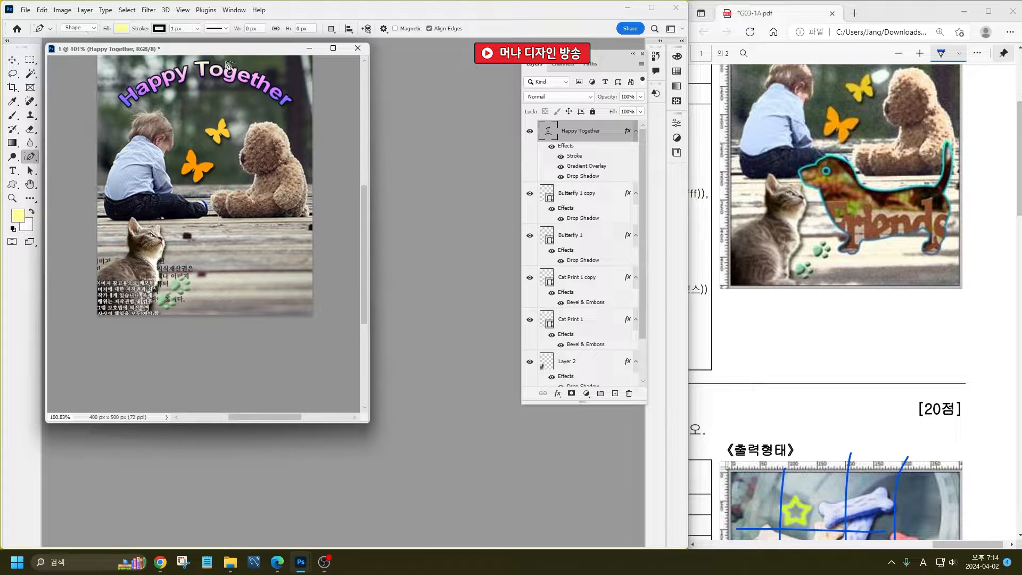
click(161, 28)
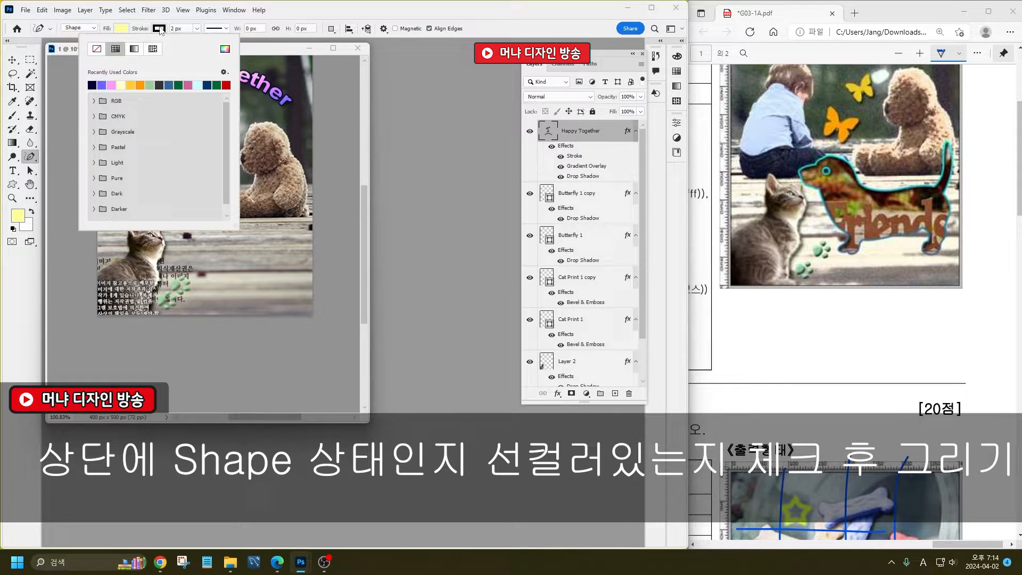
click(97, 48)
click(322, 61)
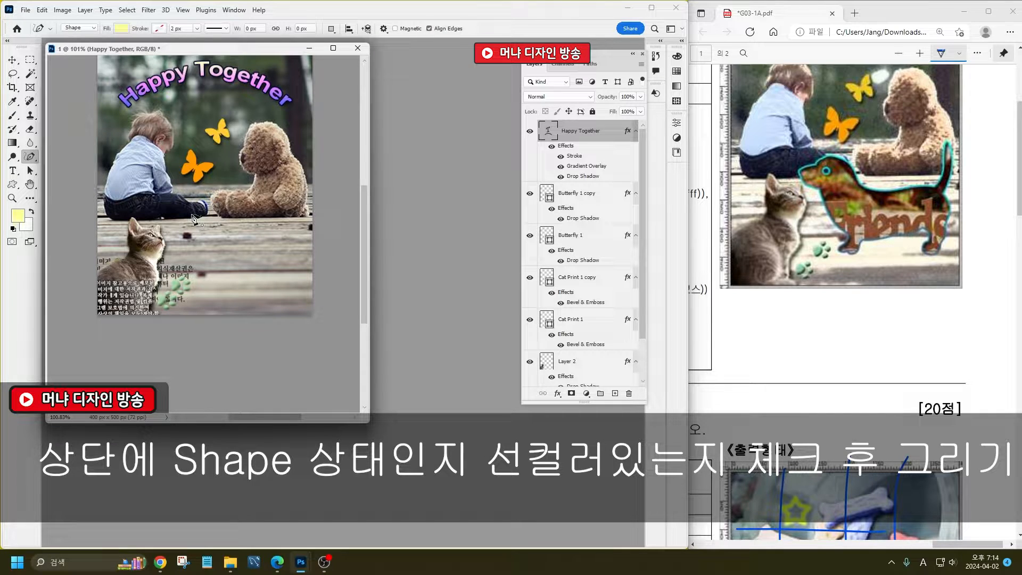
mouse_move(181, 226)
mouse_down()
mouse_move(202, 263)
mouse_move(221, 275)
mouse_move(212, 290)
mouse_move(224, 295)
mouse_move(228, 279)
mouse_move(275, 274)
mouse_move(285, 261)
mouse_move(284, 283)
mouse_move(298, 288)
mouse_move(302, 233)
mouse_move(289, 220)
mouse_move(301, 158)
mouse_move(282, 220)
mouse_move(224, 230)
mouse_move(212, 210)
mouse_move(188, 226)
mouse_up()
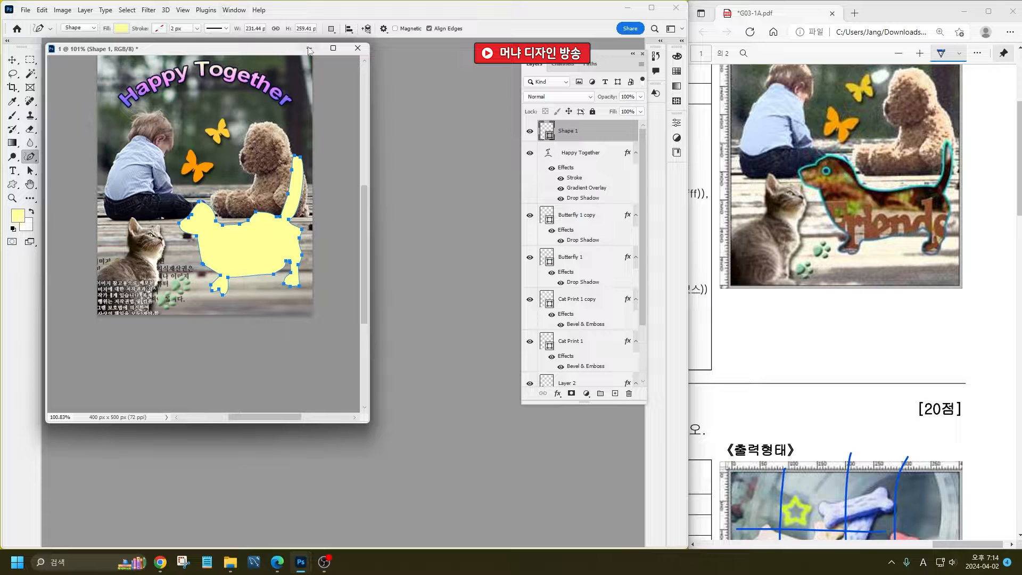
- Cut a small eye out of the dog's head with the Freeform Pen, using Exclude Overlapping Shapes
click(330, 28)
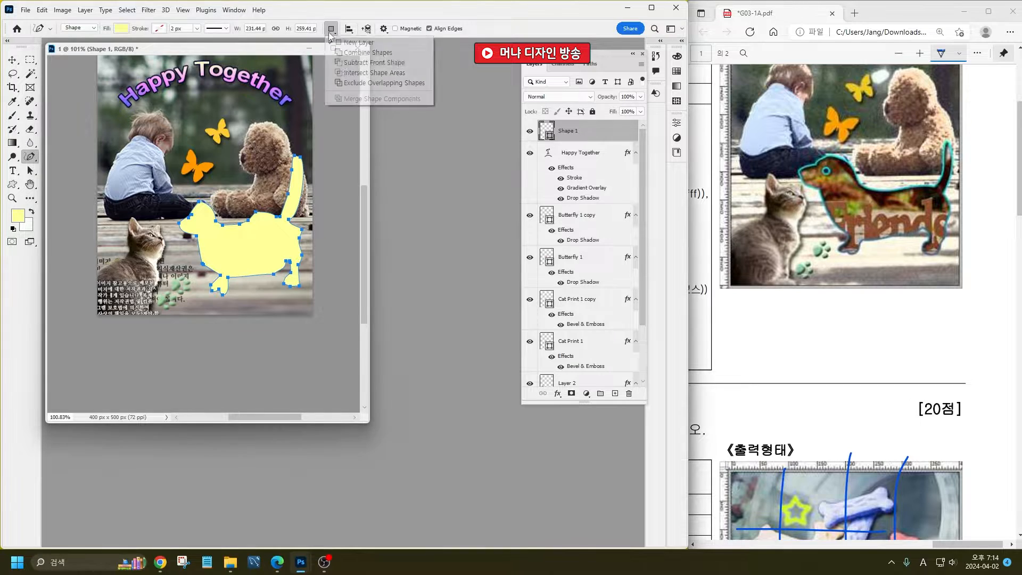
click(347, 83)
scroll(203, 219, up, 5)
scroll(202, 211, up, 3)
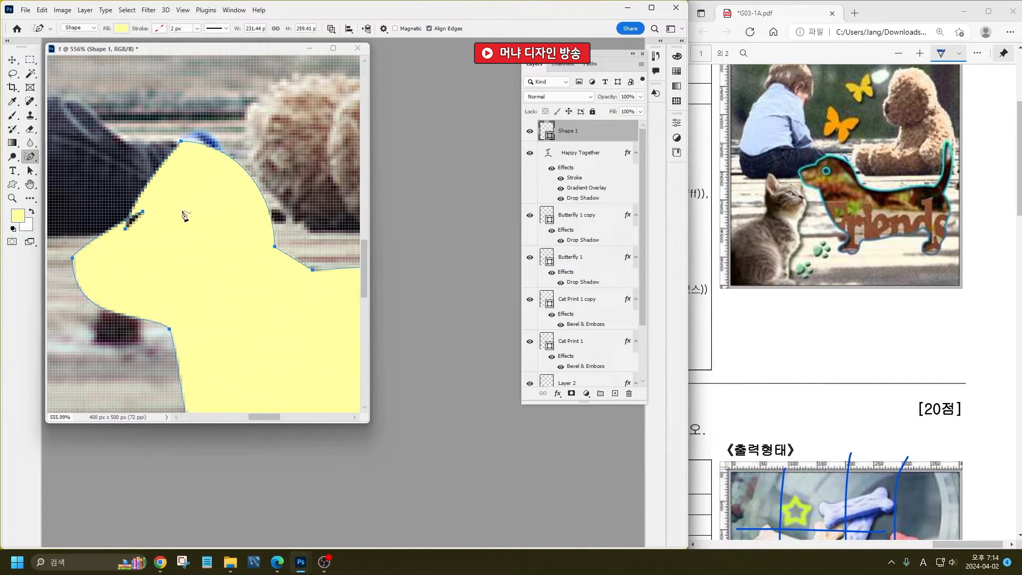
mouse_move(187, 189)
mouse_down()
mouse_move(171, 200)
mouse_move(188, 210)
mouse_move(196, 198)
mouse_move(187, 190)
mouse_up()
scroll(161, 238, down, 1)
scroll(161, 238, down, 5)
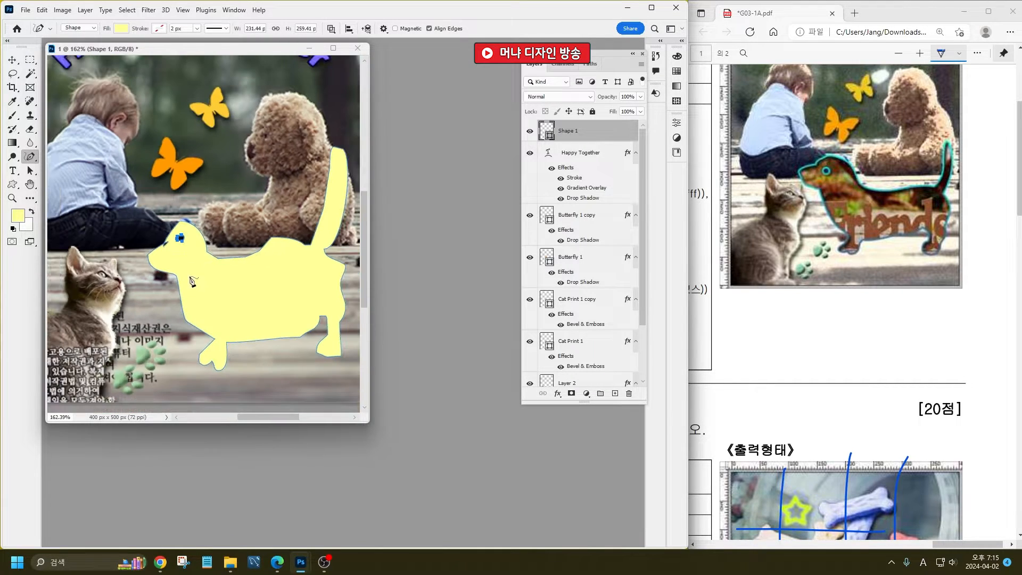
scroll(168, 261, up, 4)
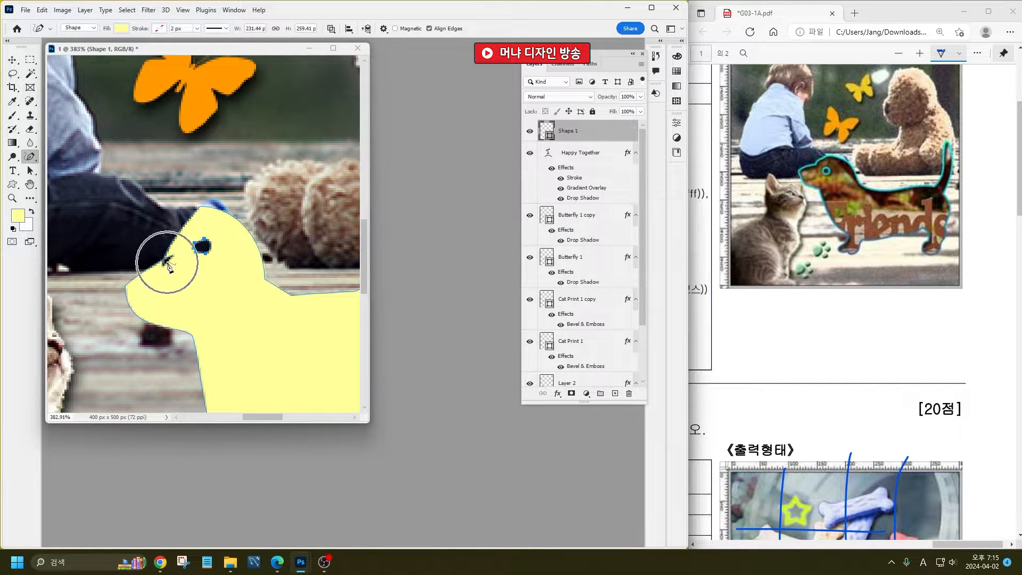
scroll(169, 264, down, 6)
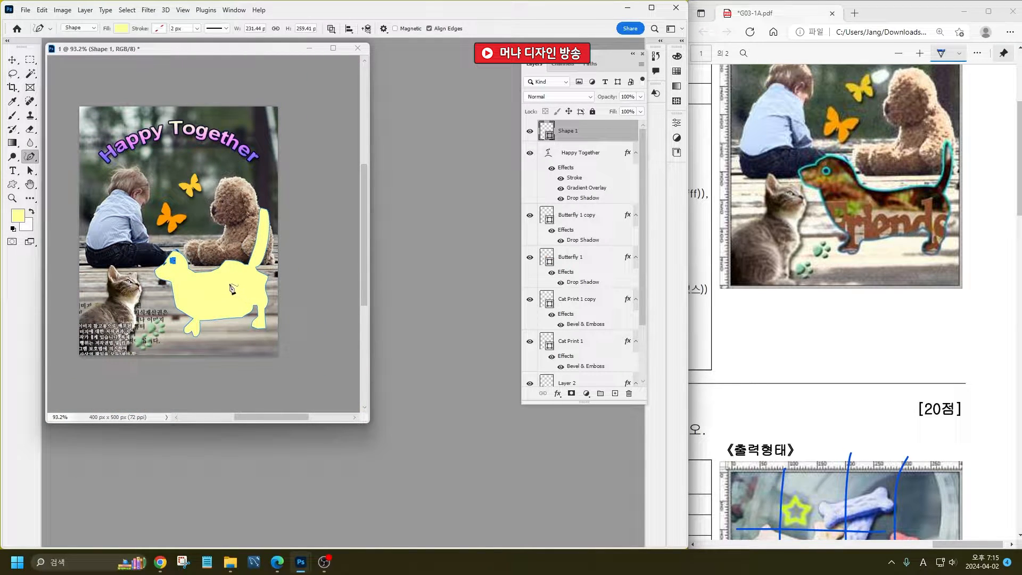
- Adjust the contour of the dog's back slightly with the Direct Selection tool and reselect the dog's shape layer
click(30, 170)
click(80, 181)
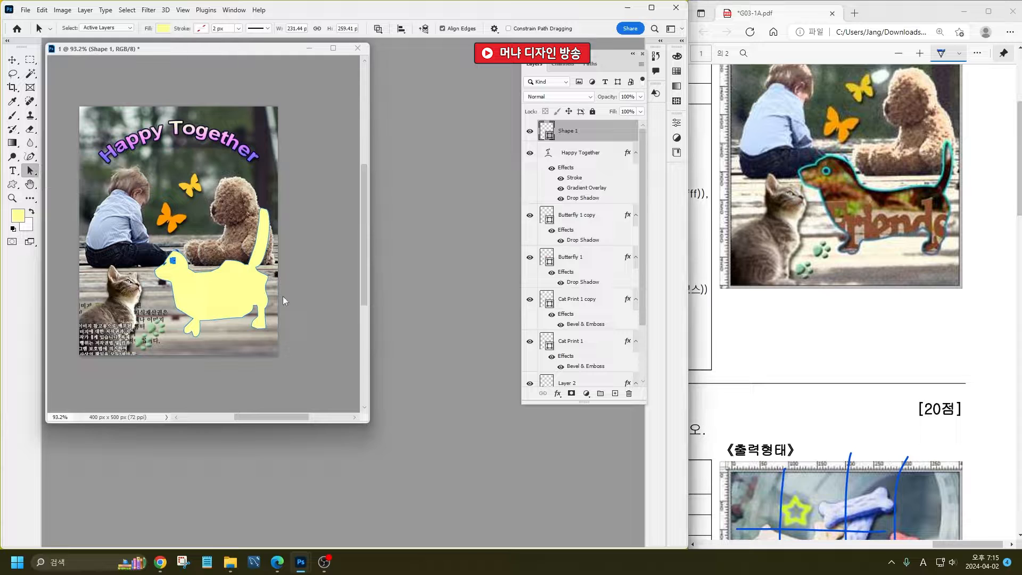
click(229, 263)
click(227, 260)
drag(228, 260, 231, 261)
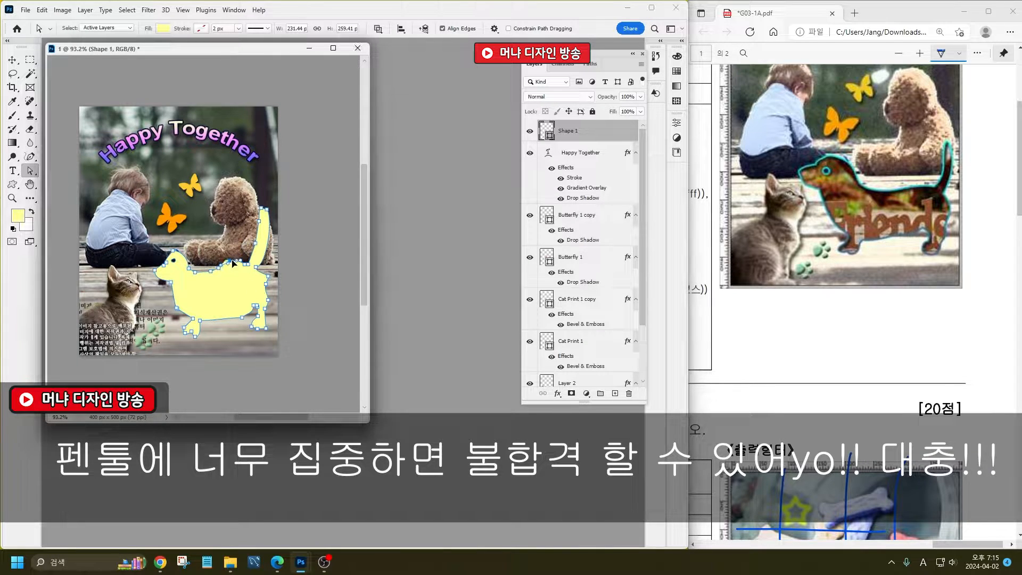
click(17, 59)
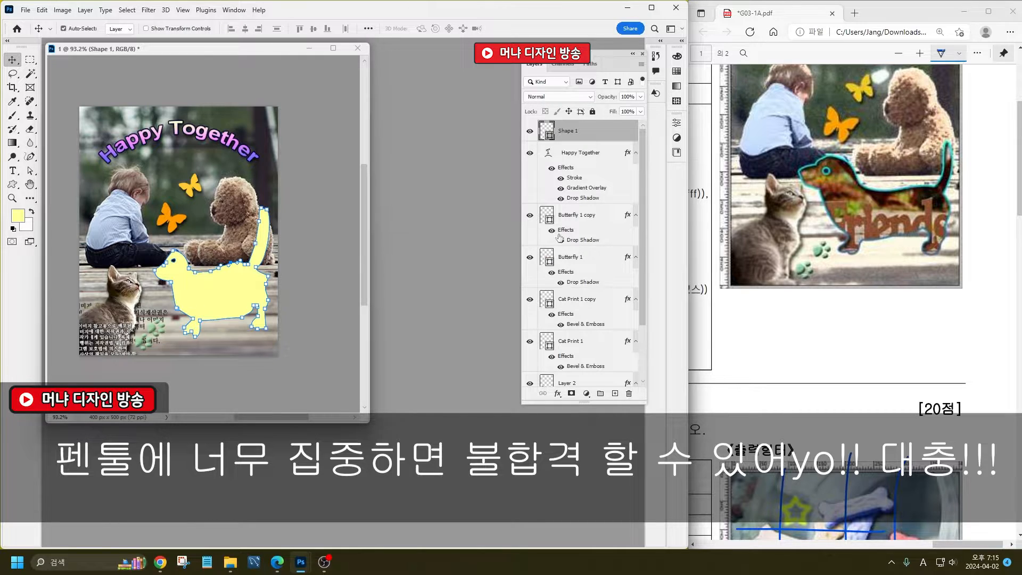
click(592, 134)
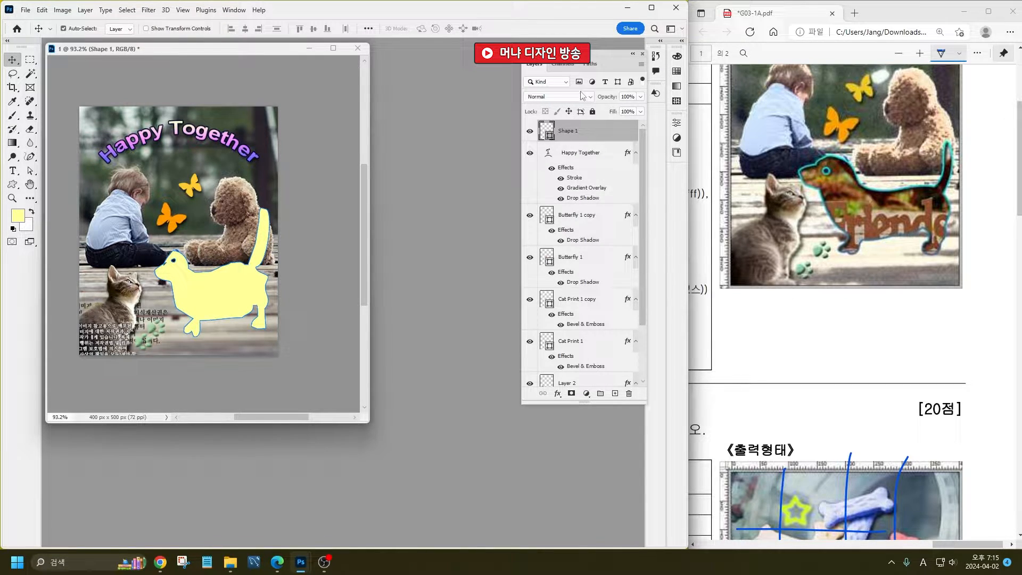
- Show the dog's shape path and underline the Save Path condition for 문제1 in the exam sheet PDF
click(589, 64)
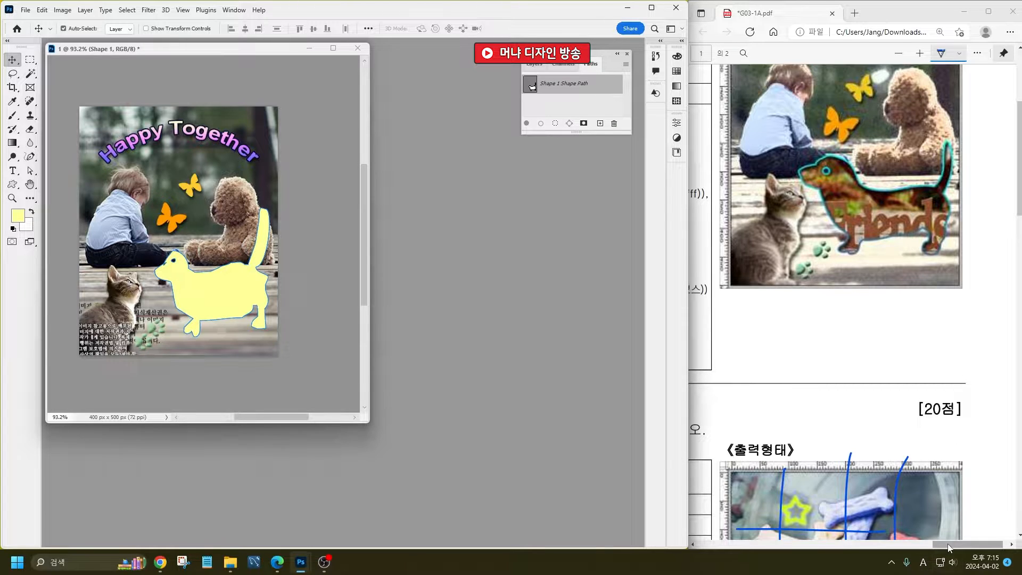
drag(949, 545, 926, 545)
scroll(870, 367, down, 4)
scroll(808, 237, up, 1)
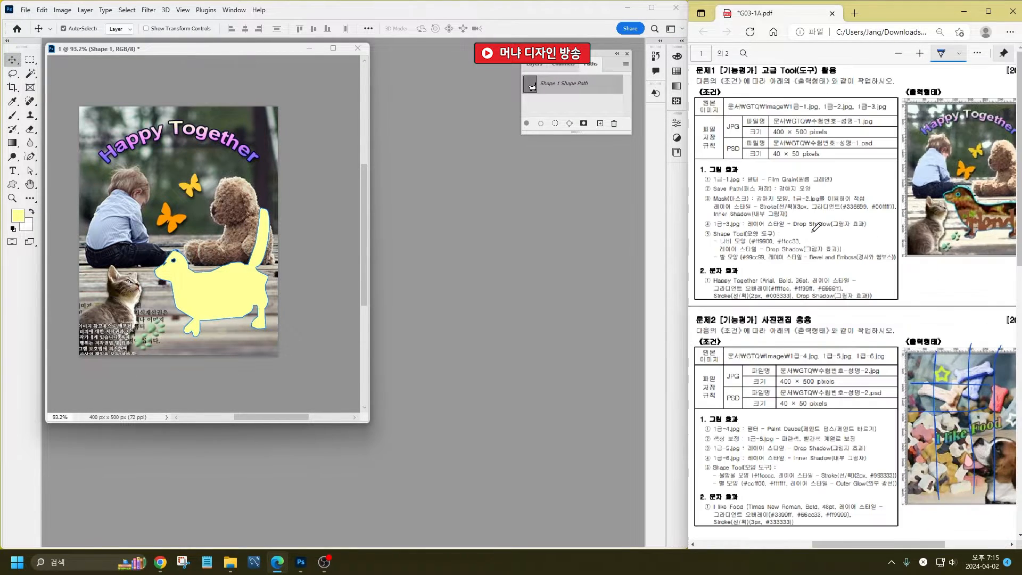
drag(708, 192, 798, 202)
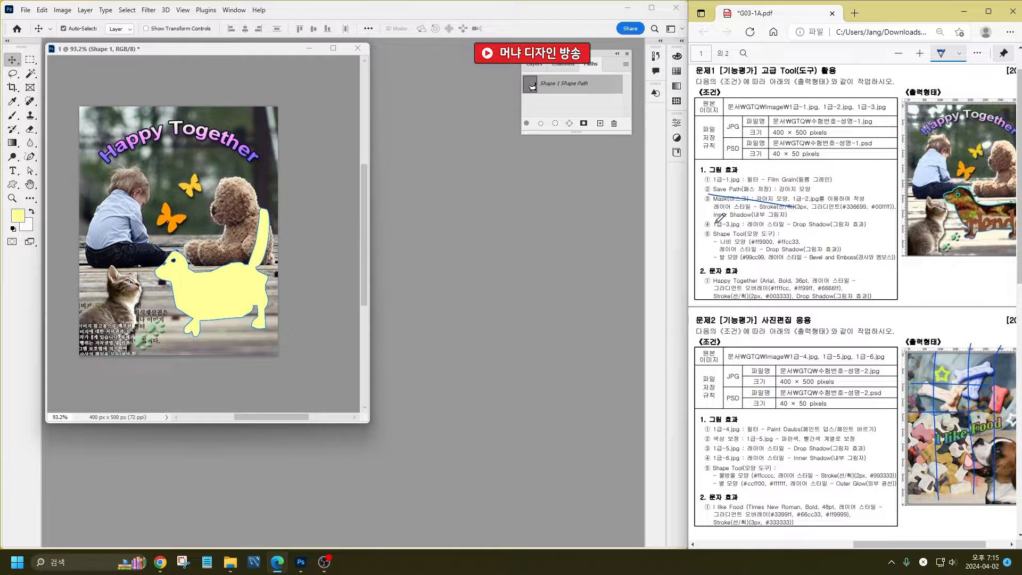
- Save the dog's shape path under the name "강아지 모양" and deselect it
double_click(566, 86)
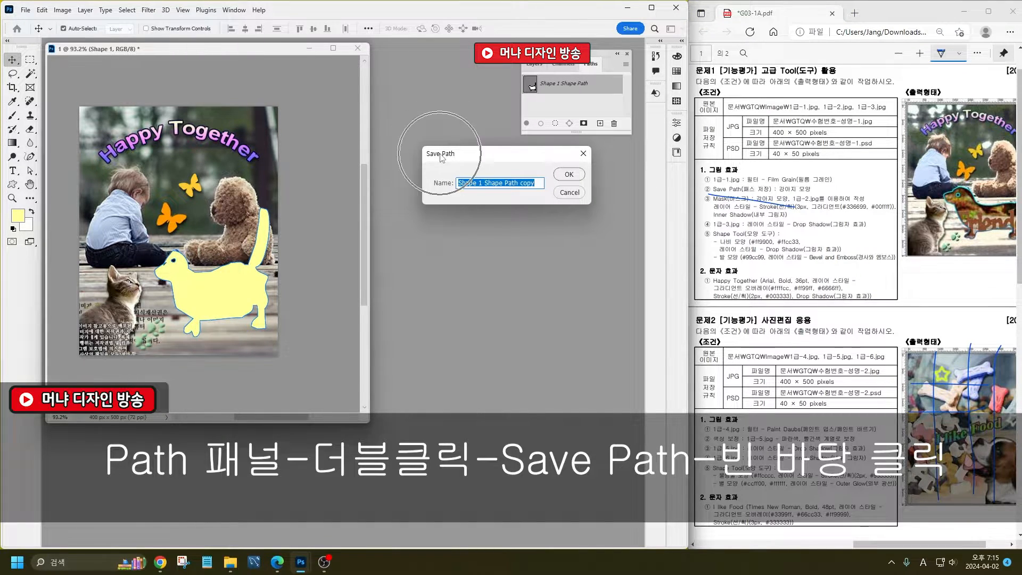
text(강아)
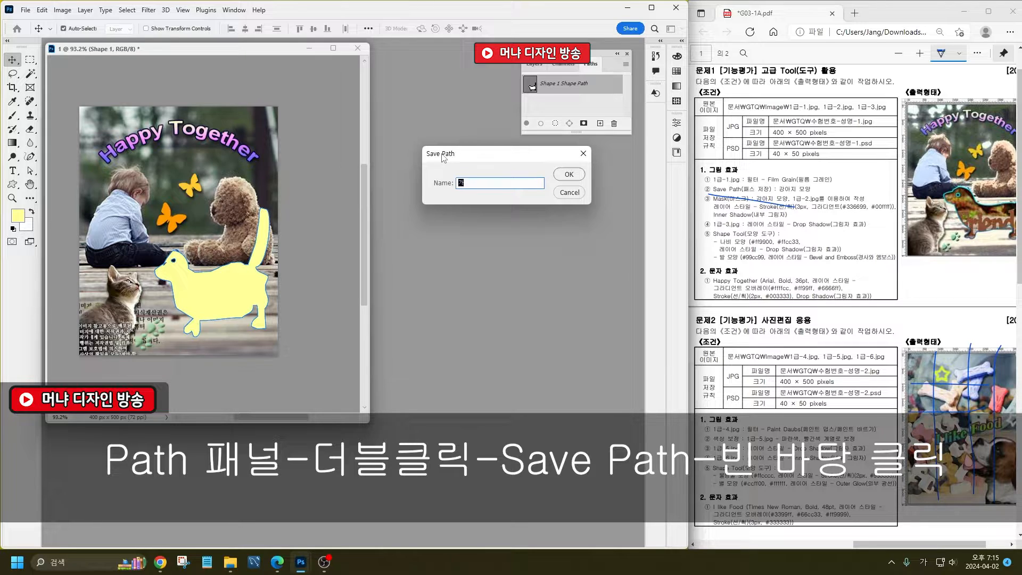
text(지 모양)
key(Return)
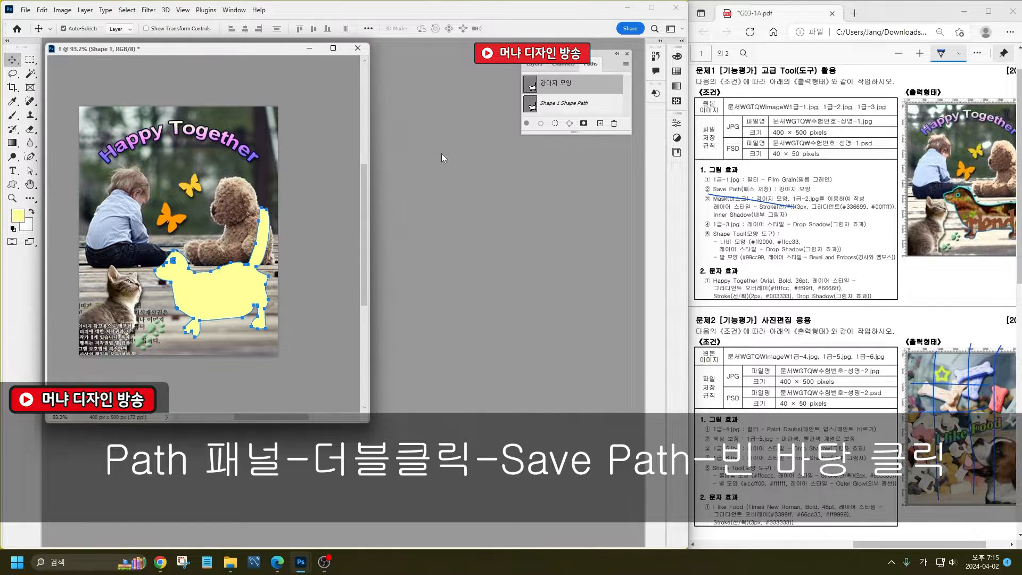
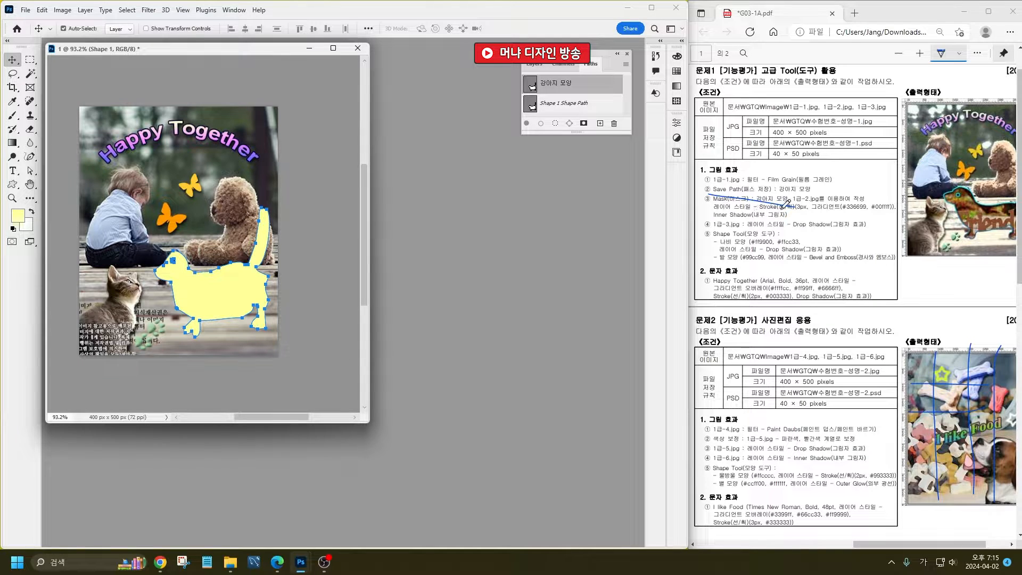
drag(570, 135, 572, 272)
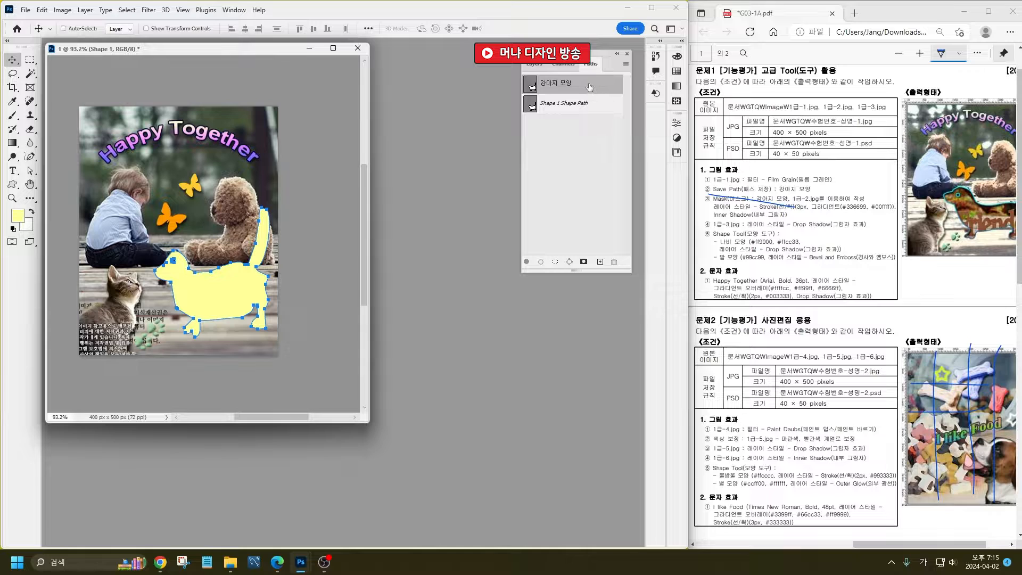
click(572, 172)
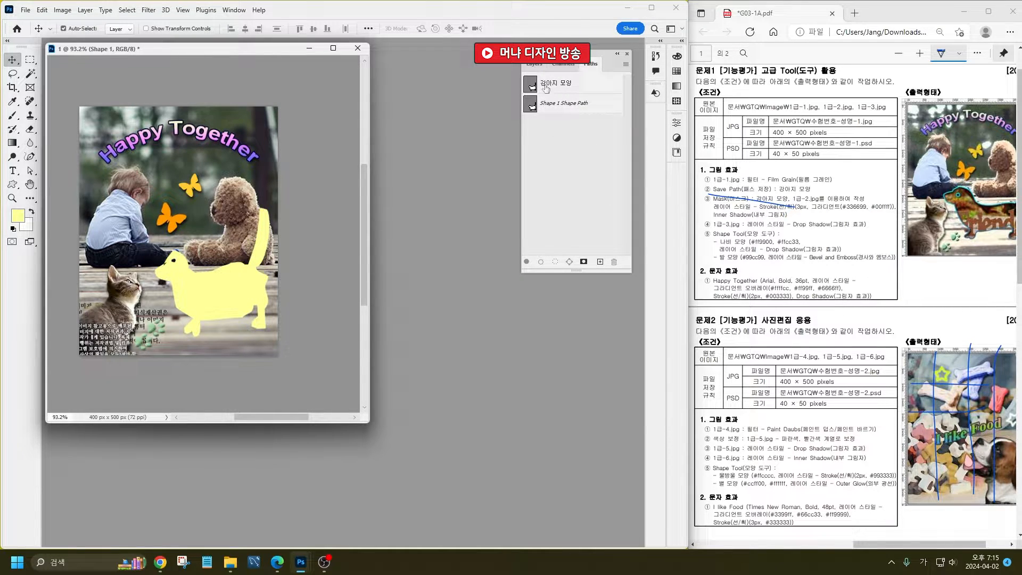
- Rename the dog's shape layer to "마스크영역:fx"
click(534, 64)
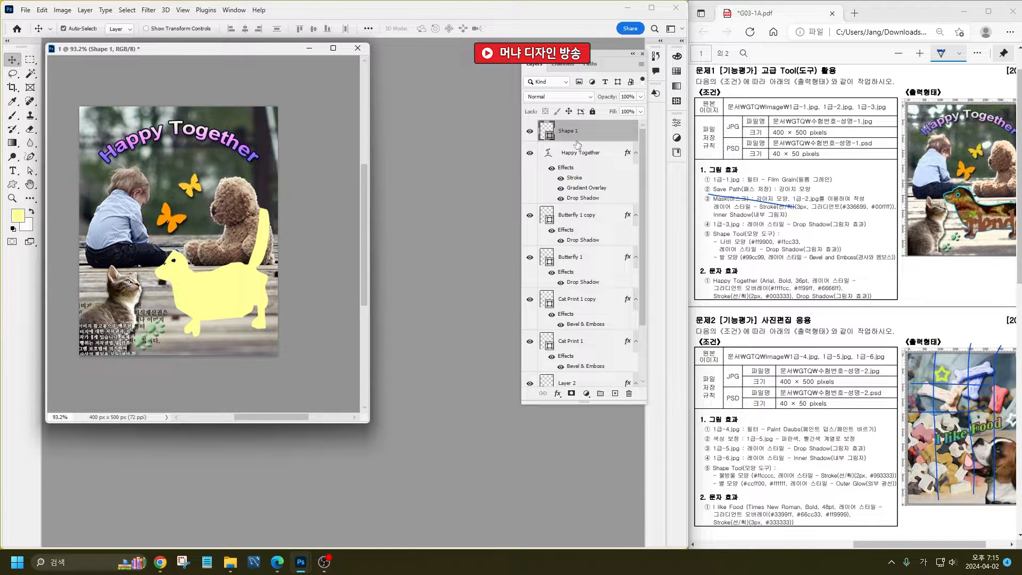
key(ctrl)
key(ctrl)
double_click(569, 131)
text(ㅁ)
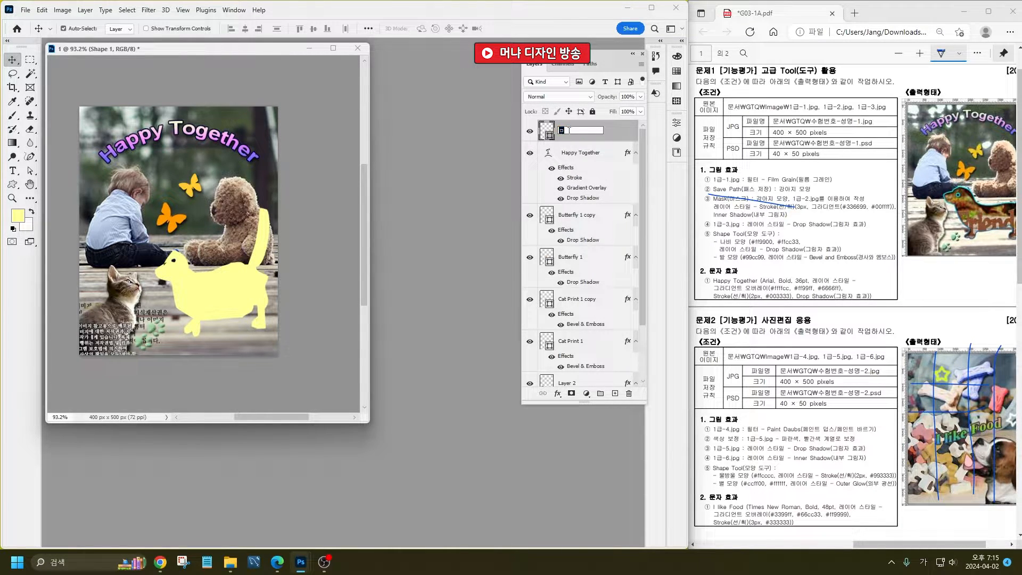
text(스크영역)
key(Return)
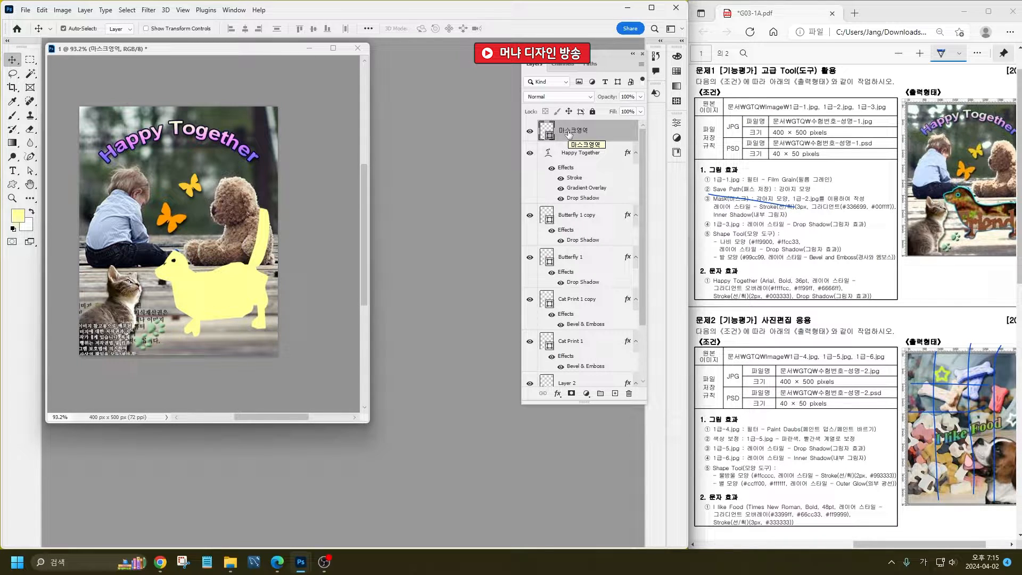
double_click(568, 134)
click(567, 129)
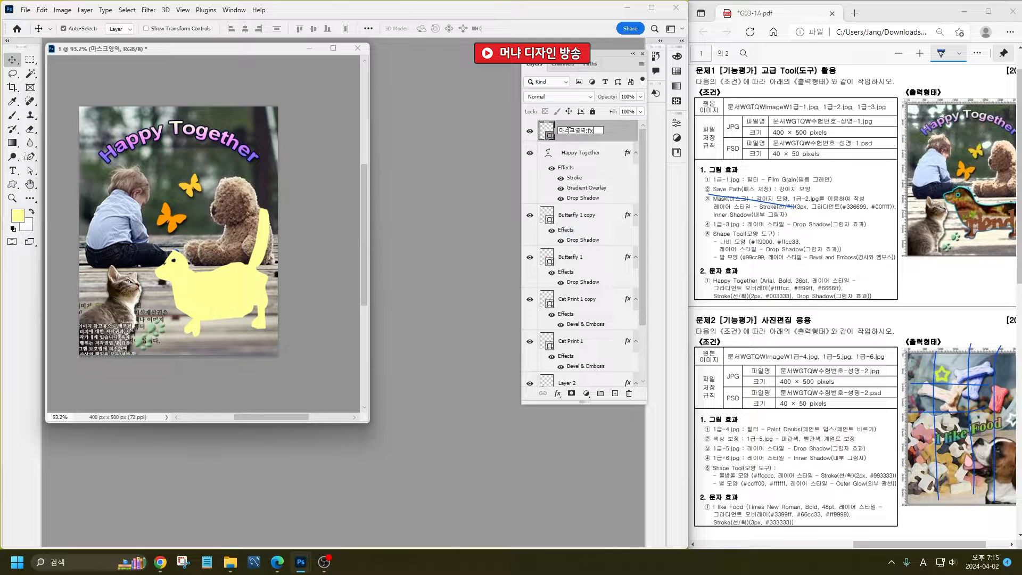
key(Return)
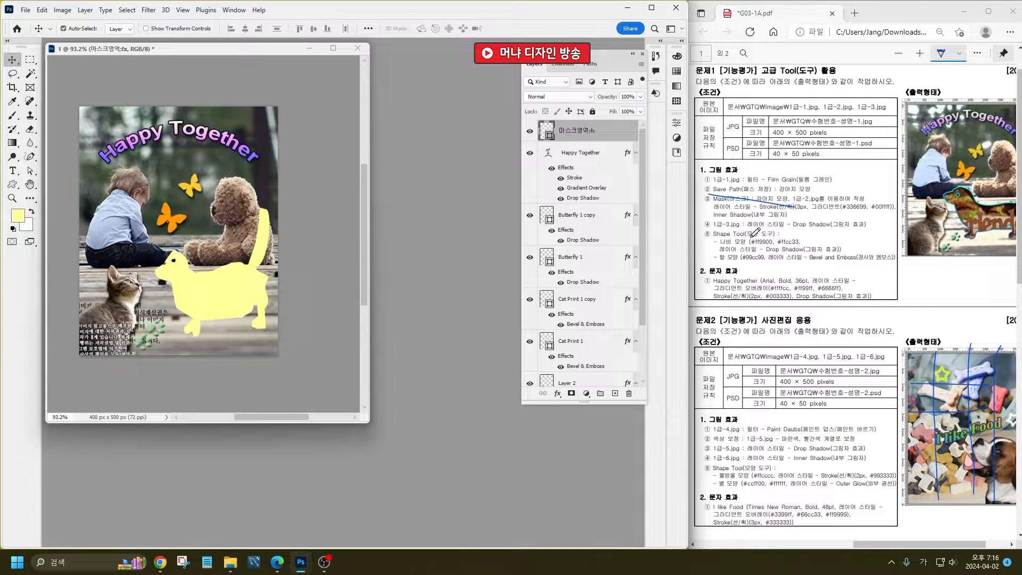
- Add a 3 px outside Stroke with a gradient fill to the dog's shape layer
click(557, 394)
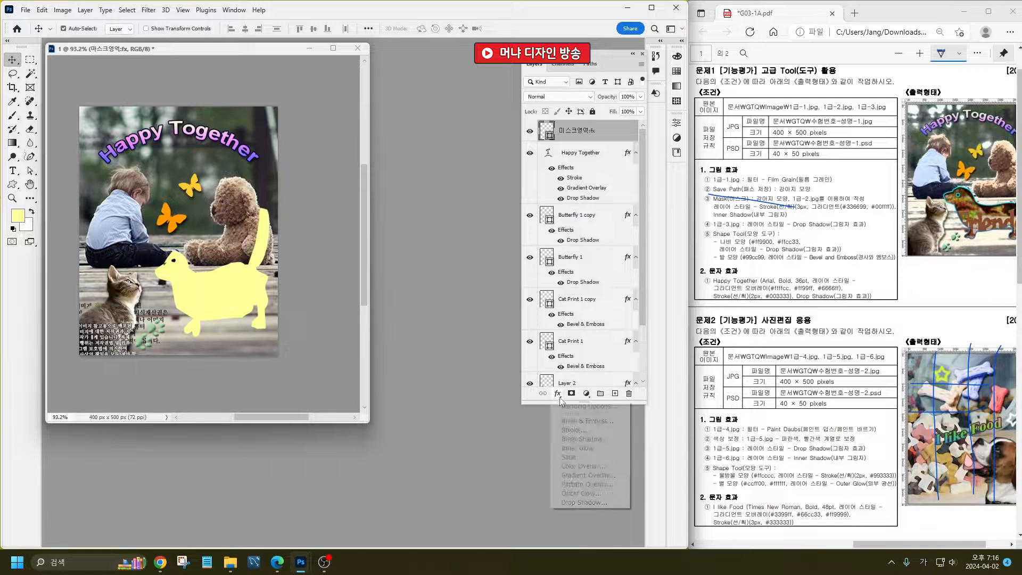
click(584, 430)
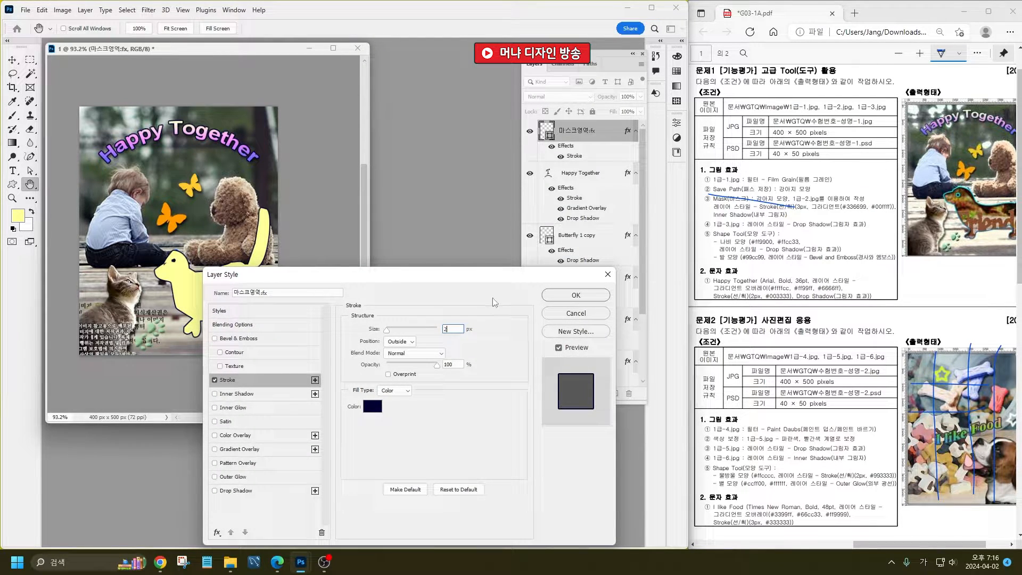
key(Up)
click(394, 391)
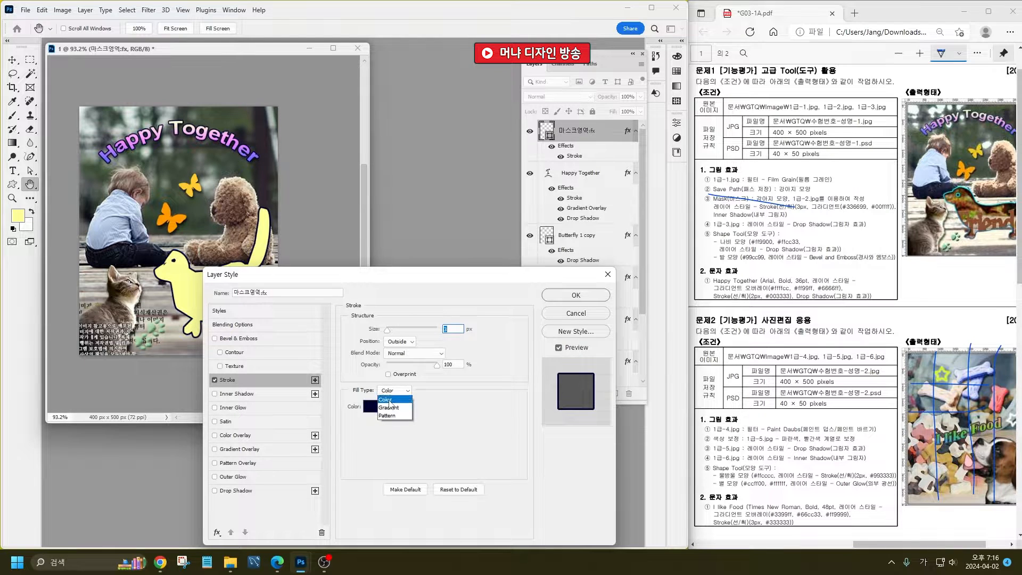
click(393, 399)
click(392, 408)
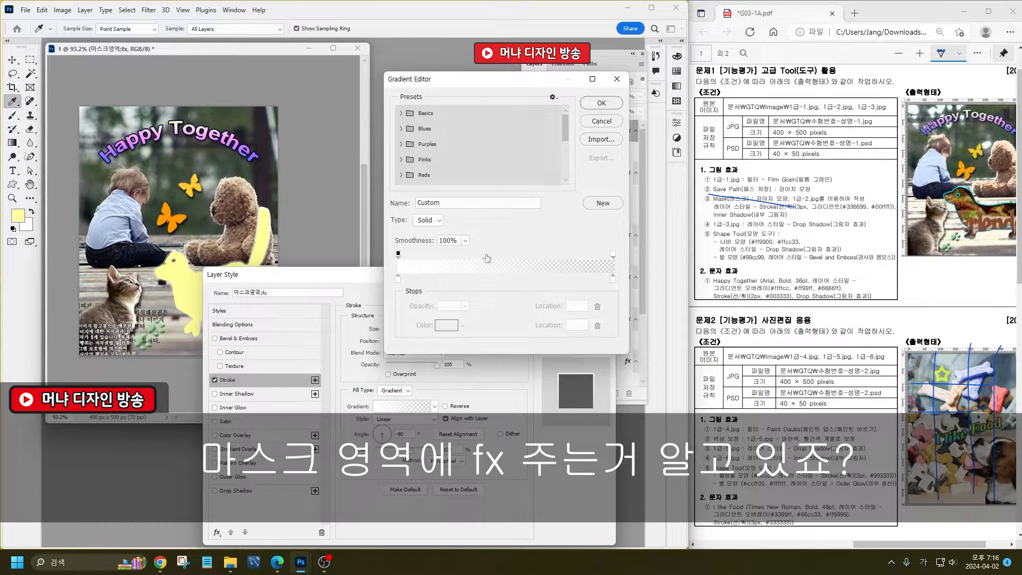
- Set the stroke gradient from #336699 to #00ffff, with the end opacity stop at 100%
double_click(397, 278)
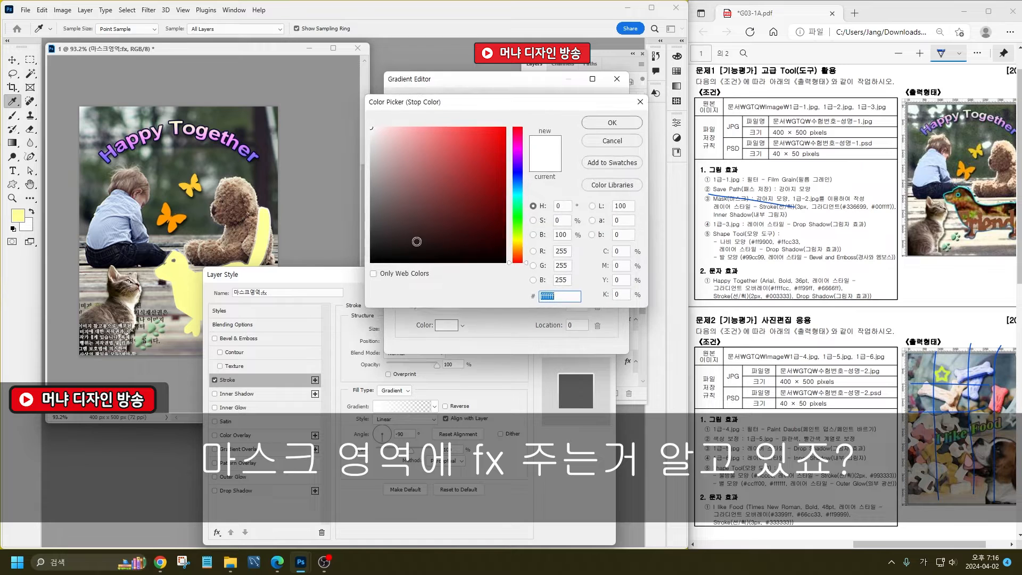
text(336699)
key(Return)
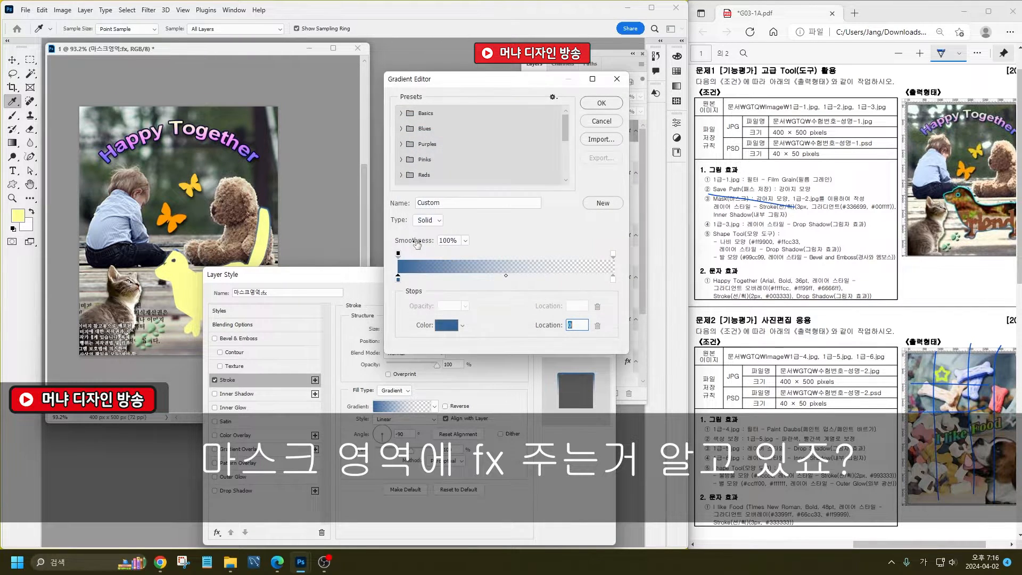
double_click(612, 278)
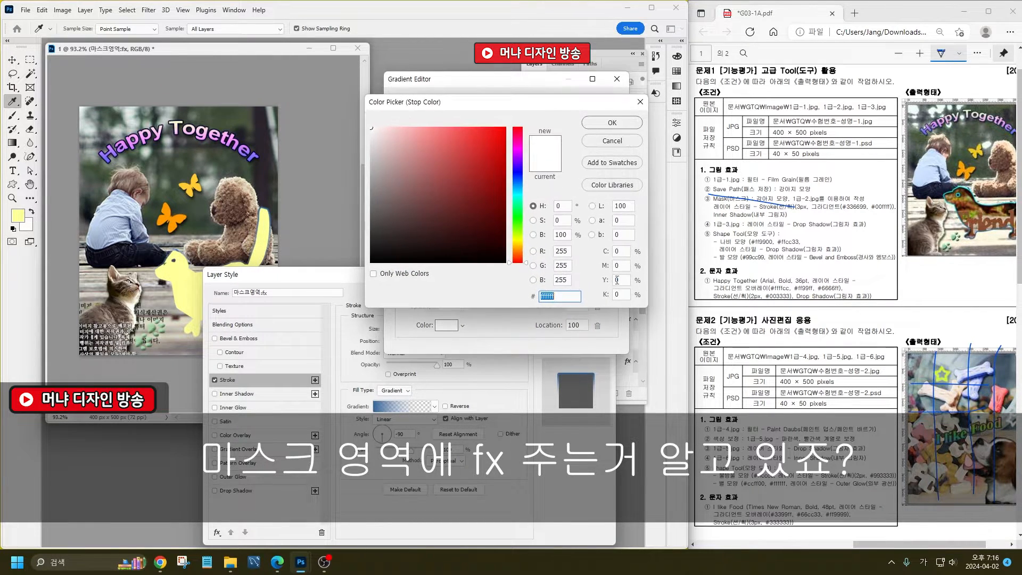
text(00ffff)
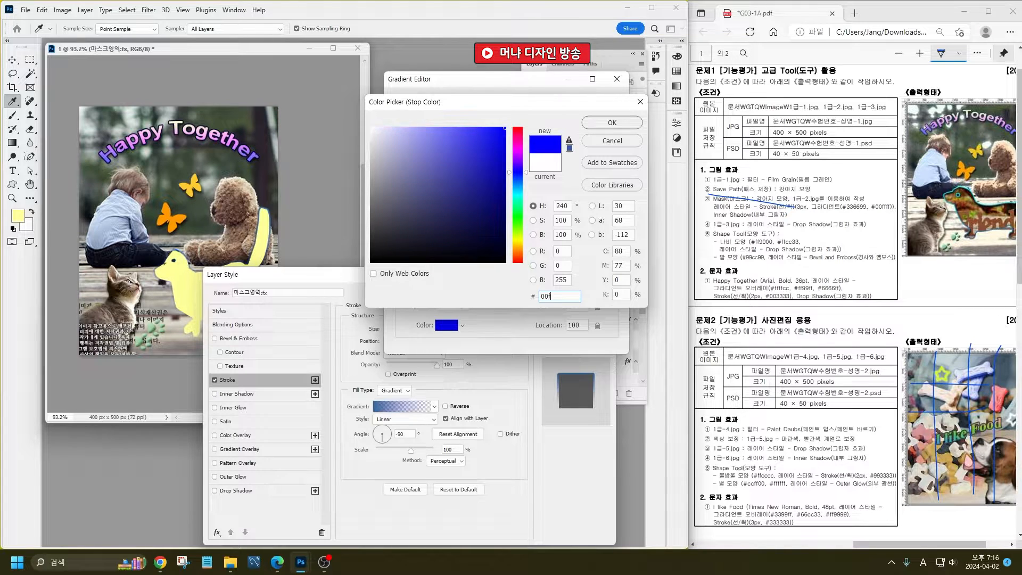
key(Return)
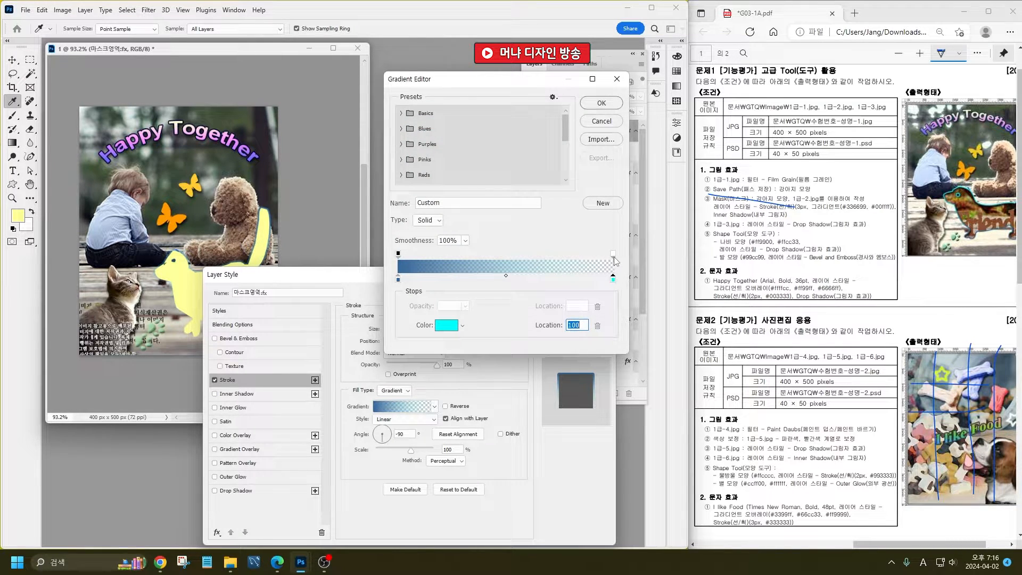
click(613, 255)
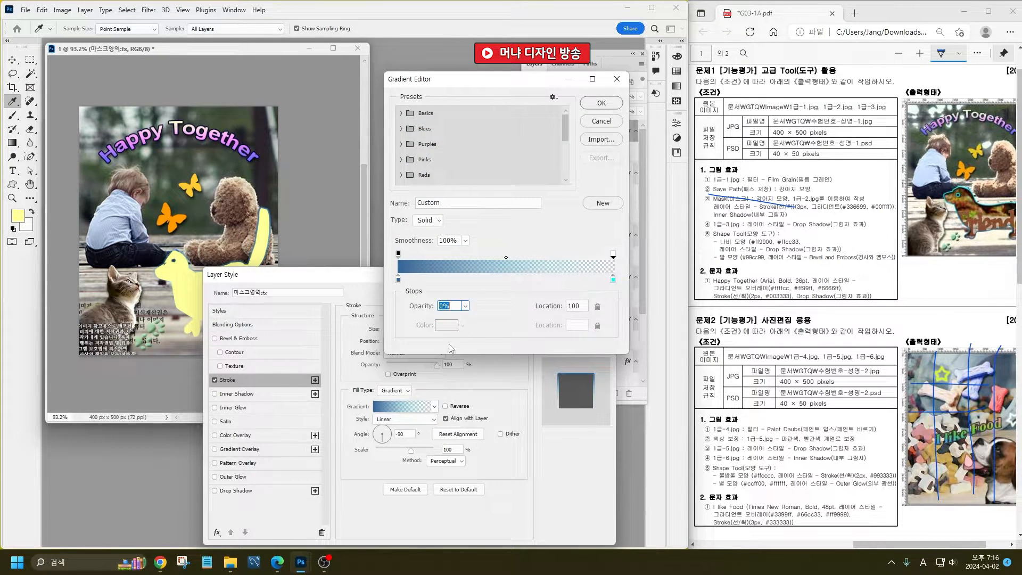
text(100)
key(Return)
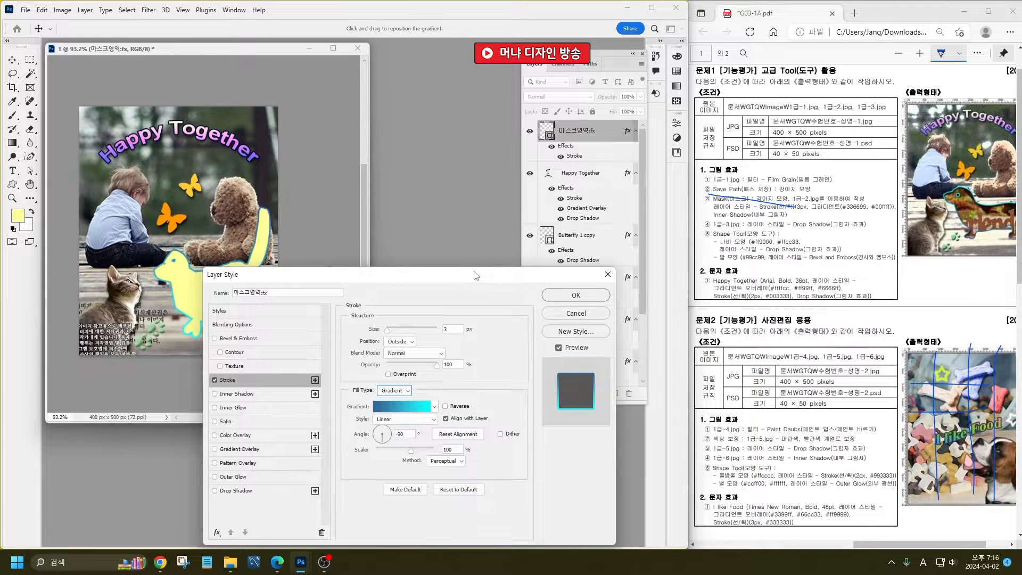
- Set the stroke gradient's angle to 90° and add an Inner Shadow to the dog's shape
drag(456, 278, 506, 316)
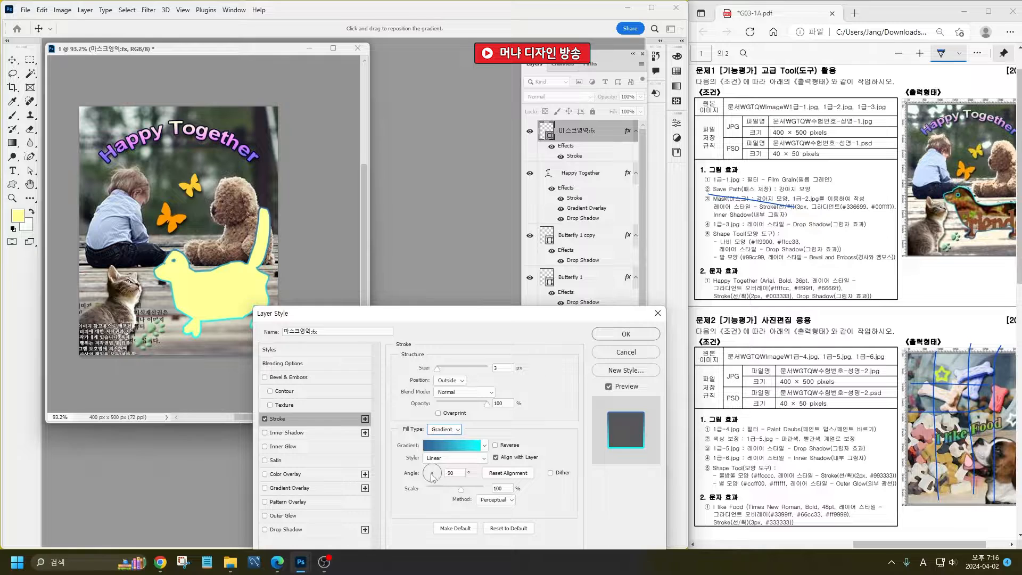
drag(431, 476, 433, 455)
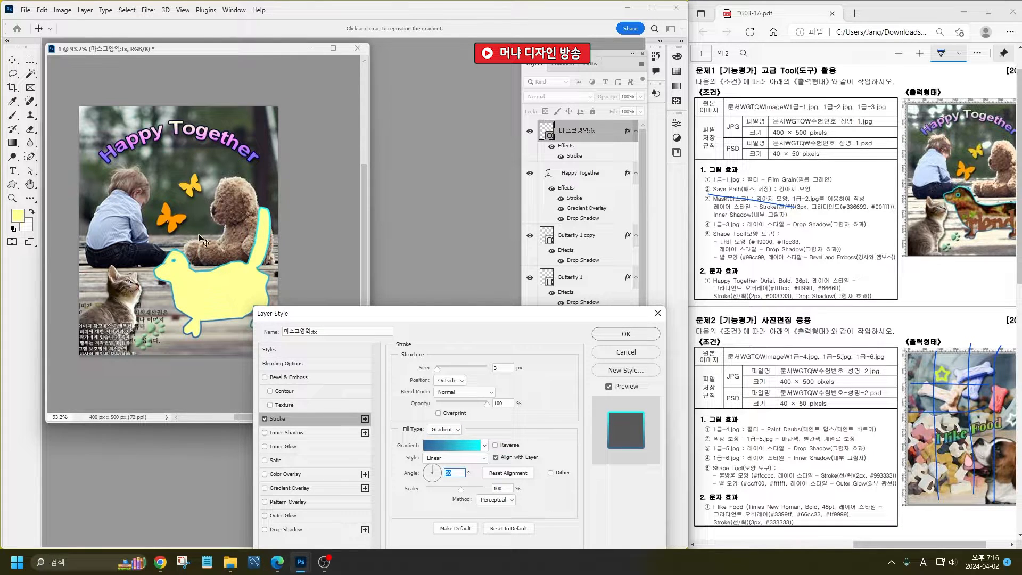
drag(448, 314, 435, 293)
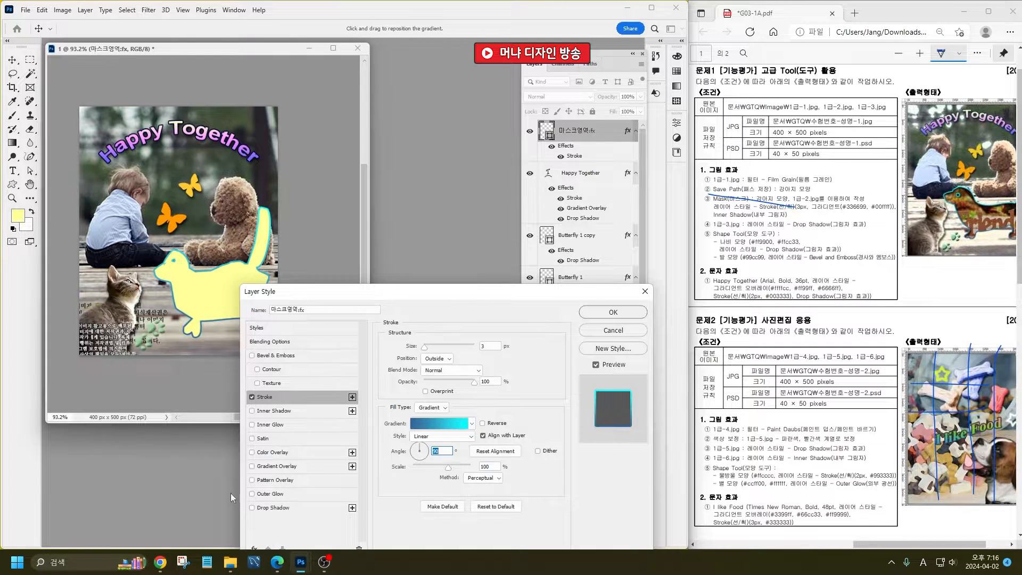
click(274, 411)
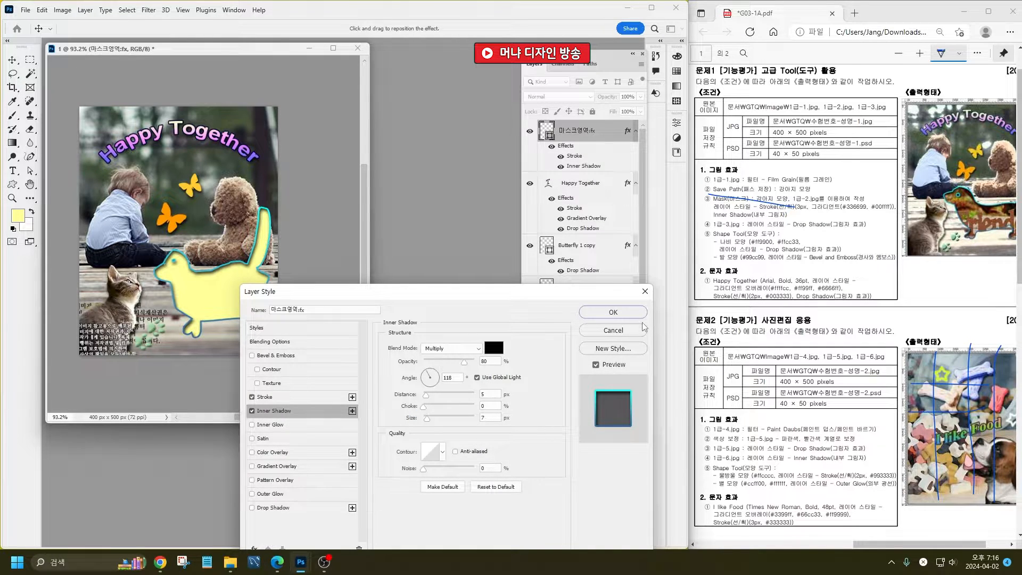
click(610, 313)
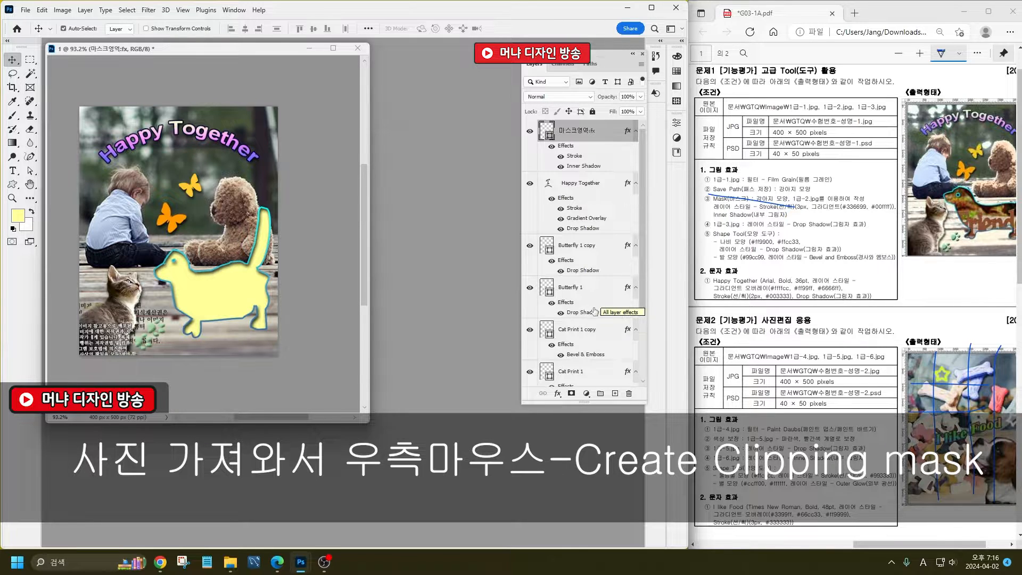
- Open 1급-2.jpg and copy the Friends photo into the composition over the dog's shape
key(ctrl+o)
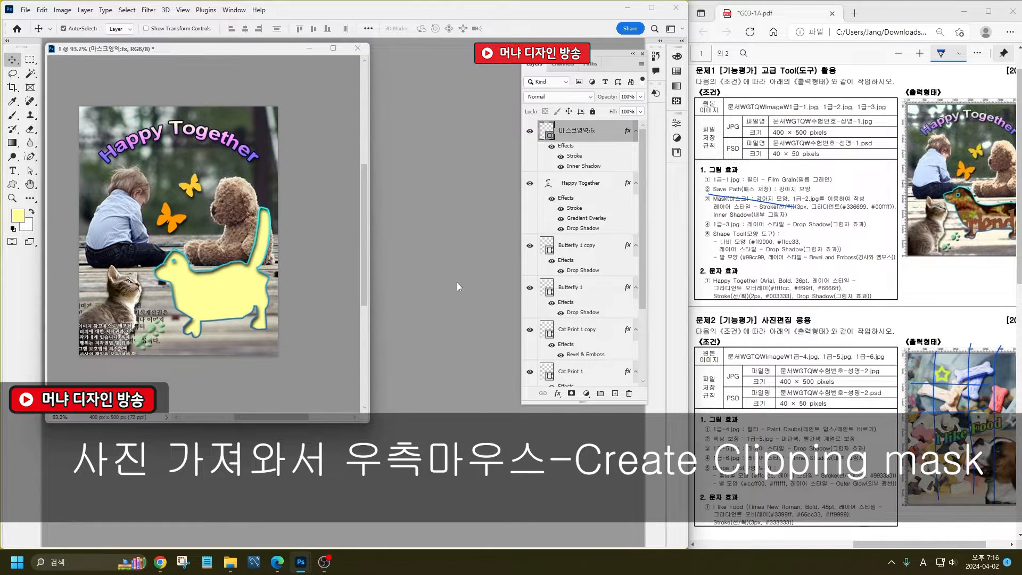
double_click(197, 104)
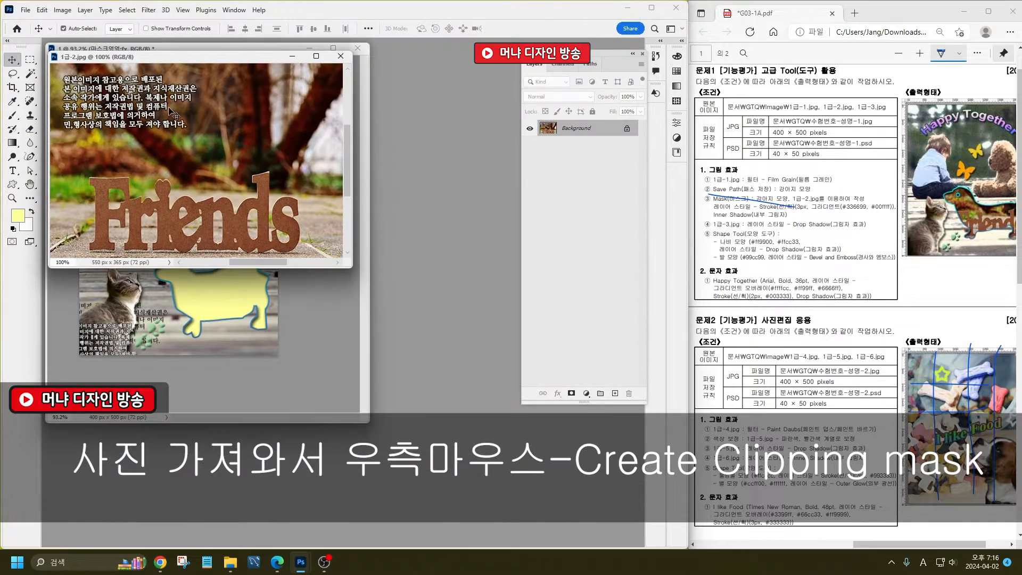
drag(184, 58, 431, 306)
drag(430, 376, 308, 283)
drag(207, 206, 218, 259)
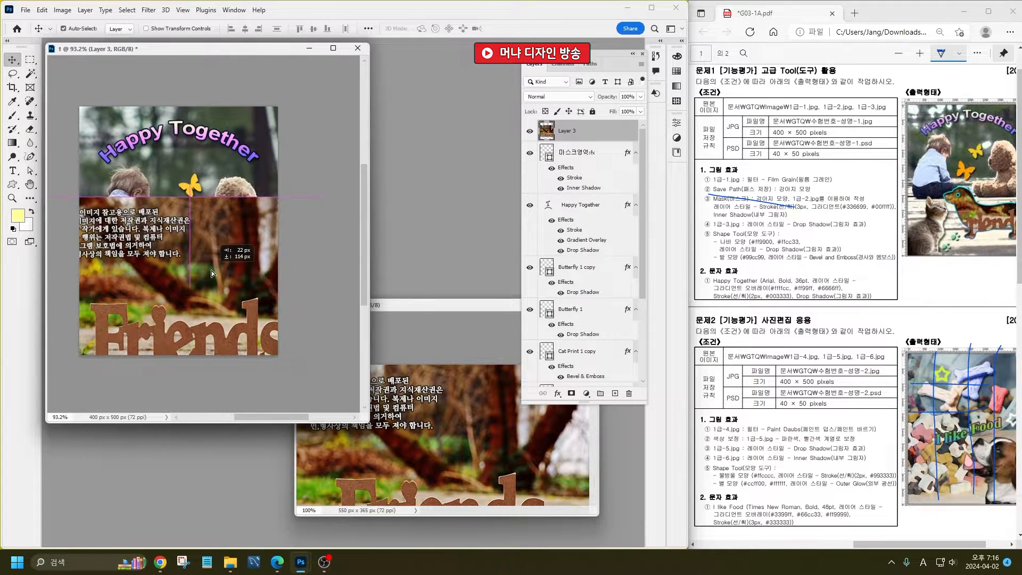
- Clip the Friends photo to the dog's shape and scale it to about 70%, placing the lettering across the dog's body
right_click(598, 124)
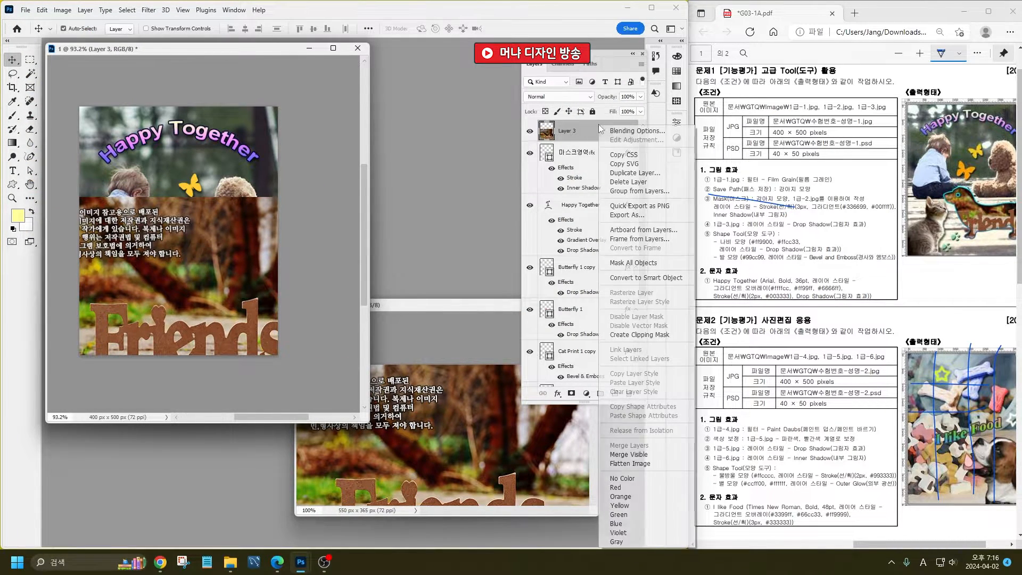
click(665, 335)
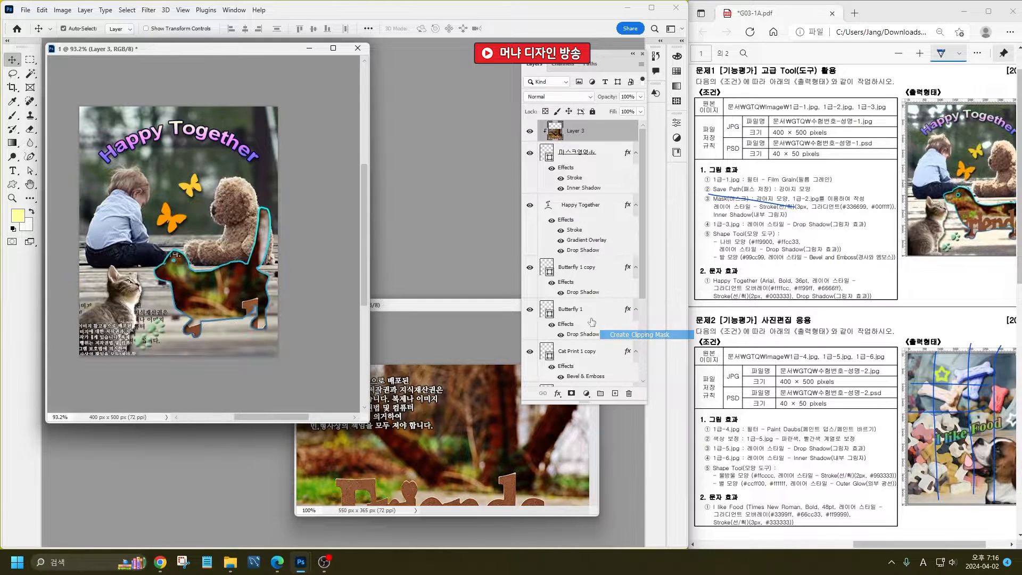
key(ctrl+t)
drag(55, 196, 137, 253)
drag(267, 302, 264, 257)
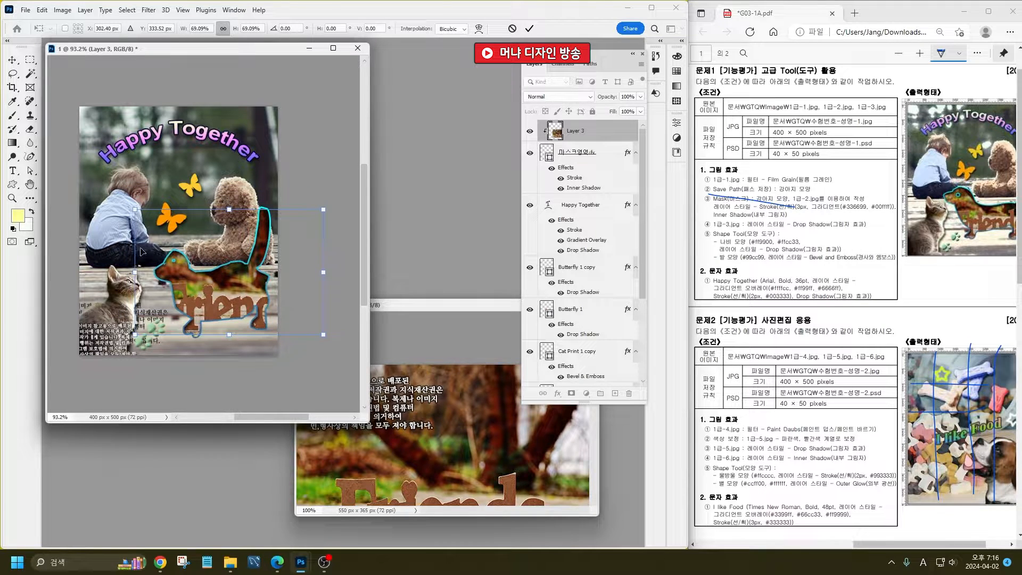
mouse_move(135, 209)
mouse_down()
mouse_move(146, 217)
mouse_move(131, 209)
mouse_up()
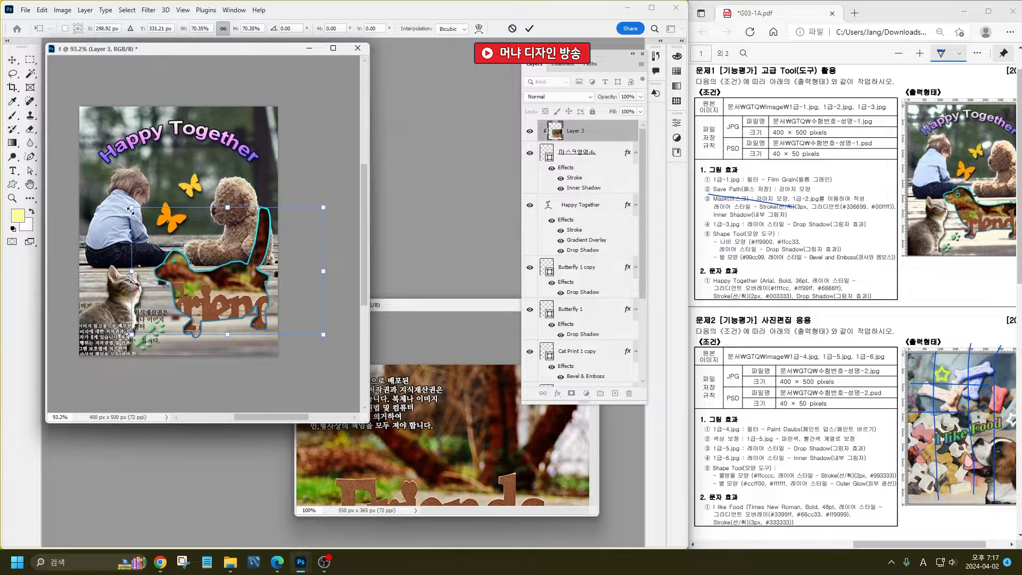
key(Return)
- Close the 1급-2.jpg source image and check the saved dog path in the composition
click(447, 320)
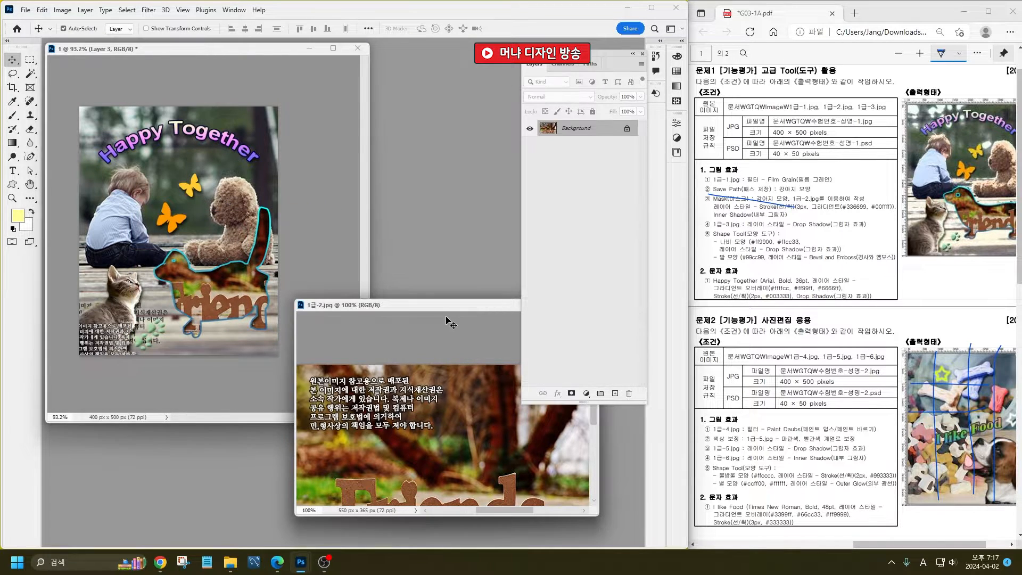
key(ctrl+w)
click(322, 301)
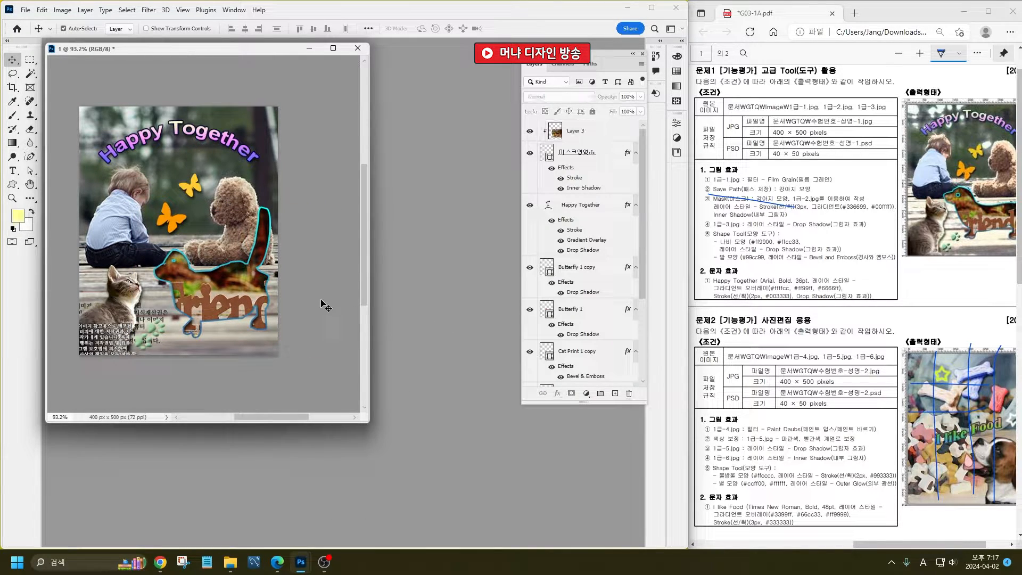
click(590, 64)
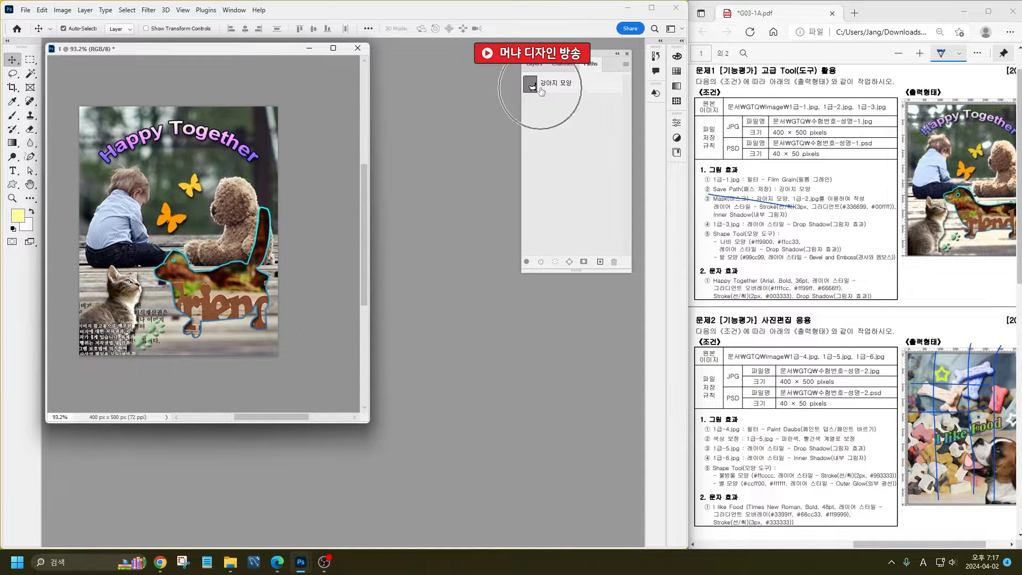
click(534, 64)
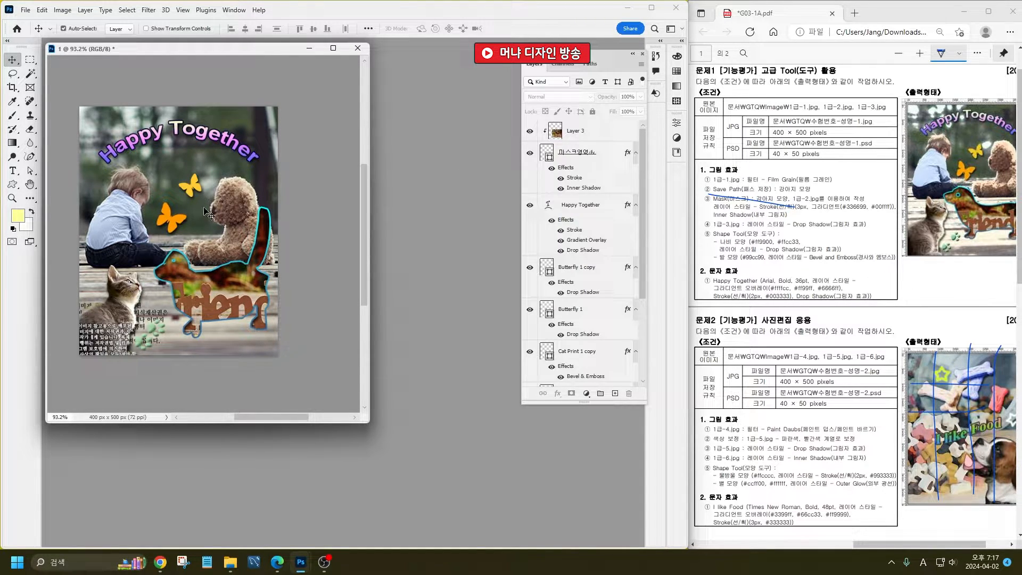
- Move the clipped Friends photo and the dog's shape together slightly down and toward the cat
click(601, 132)
key(ctrl+t)
drag(236, 284, 237, 286)
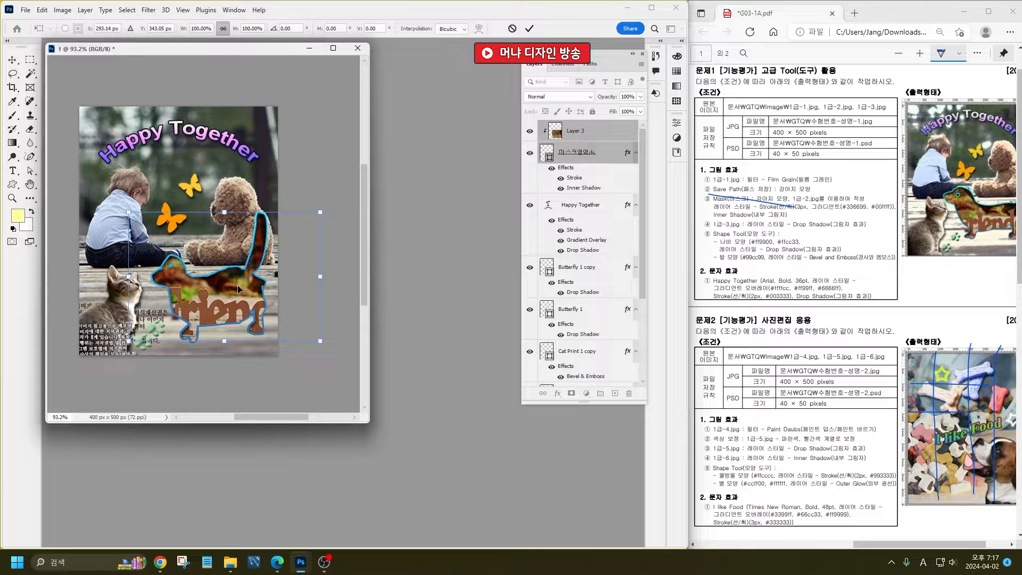
key(Return)
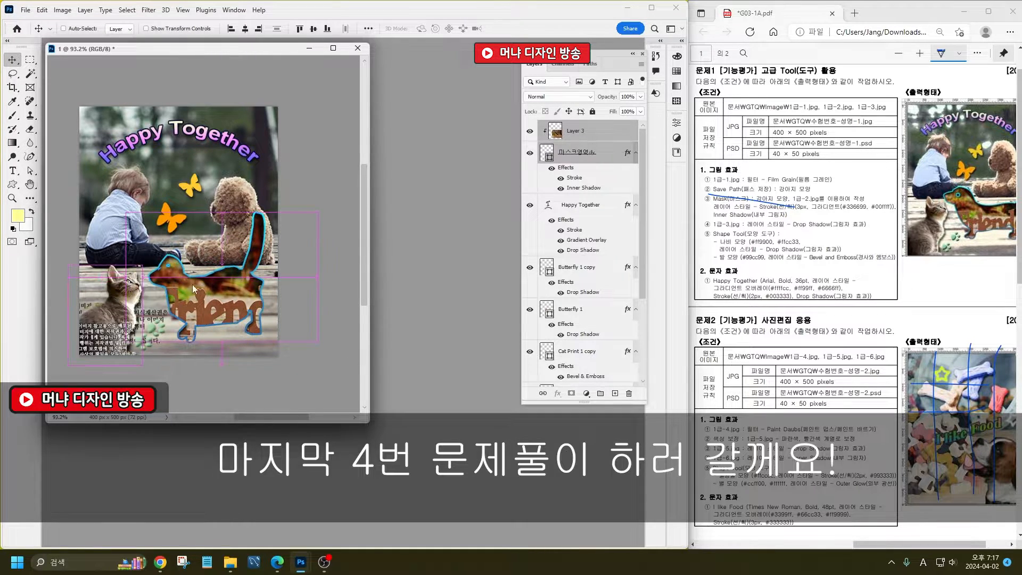
- Save the finished composition as 1.psd and close it
key(ctrl+shift+s)
key(Return)
key(Return)
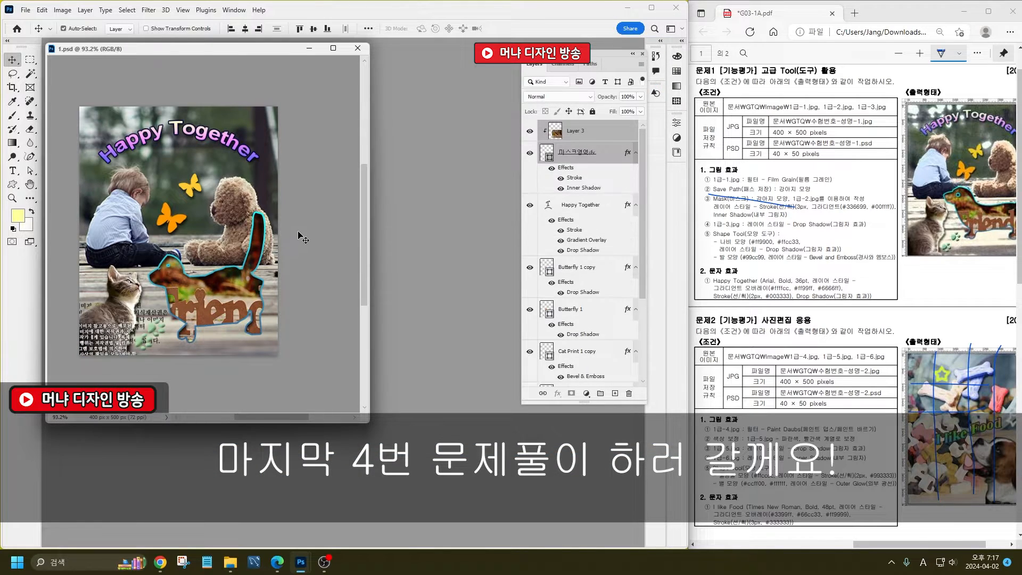
key(ctrl+w)
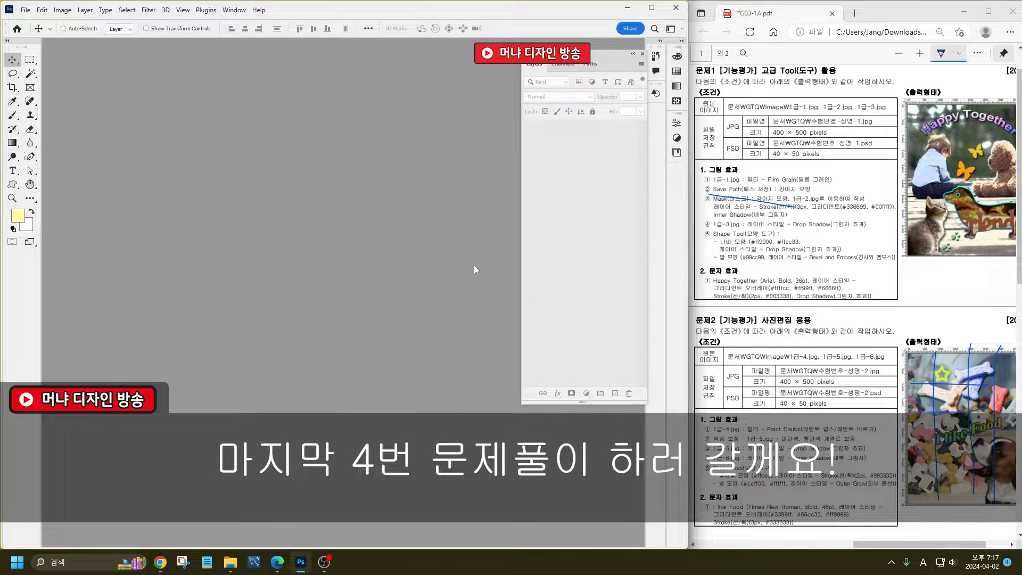
- Create a new document named 4 with a size of 600 × 400 px at 72 ppi
key(ctrl+n)
double_click(564, 127)
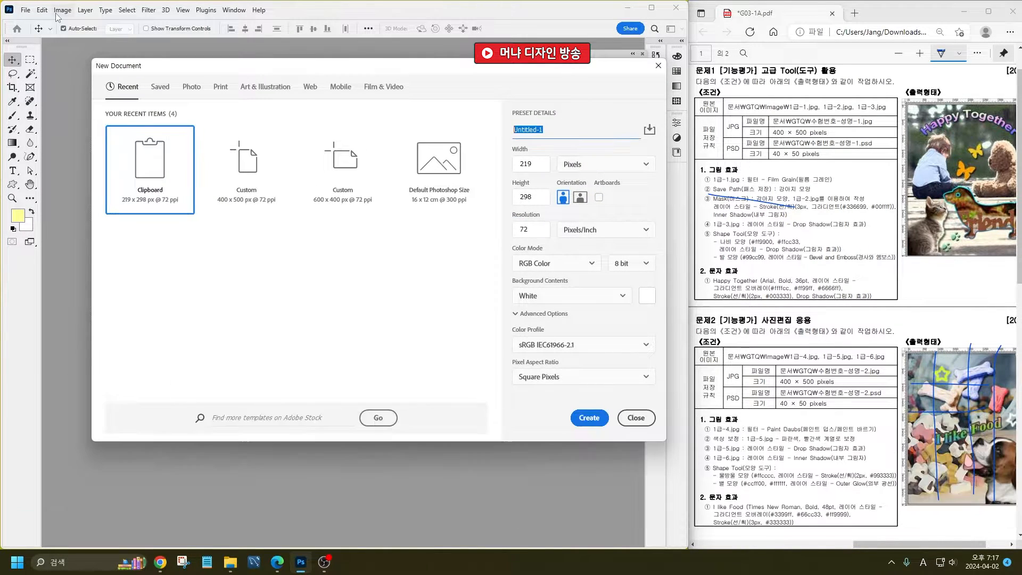
text(4)
key(Tab)
text(600)
key(Tab)
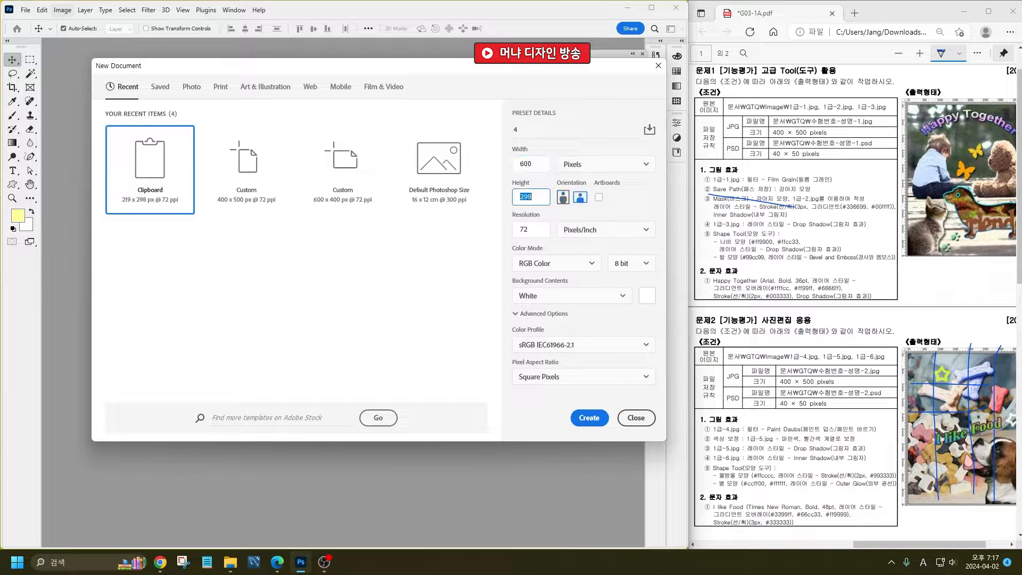
text(400)
key(Return)
- Set the foreground colour to #66ccff and fill the Background layer with it
scroll(998, 468, down, 10)
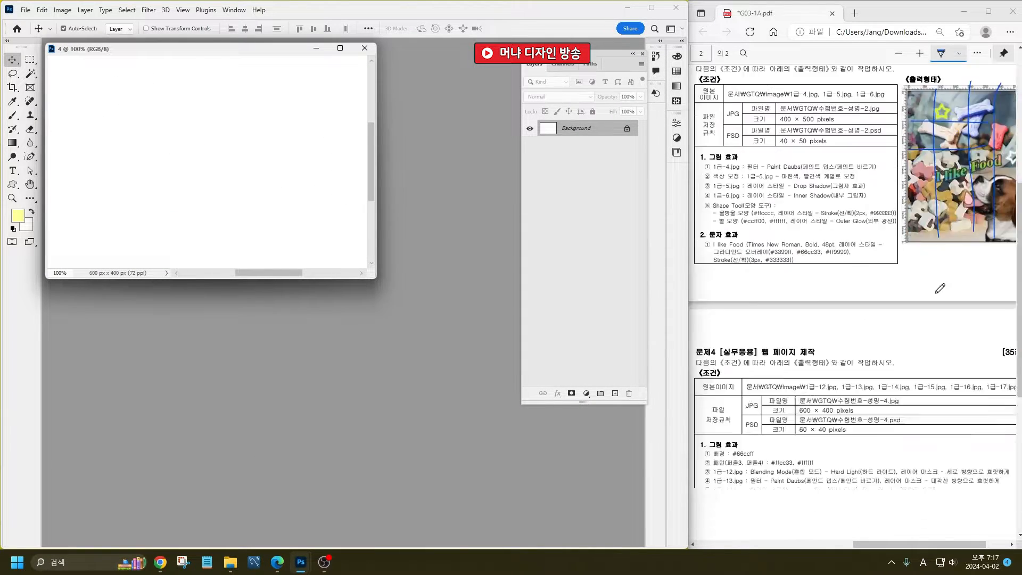
click(18, 216)
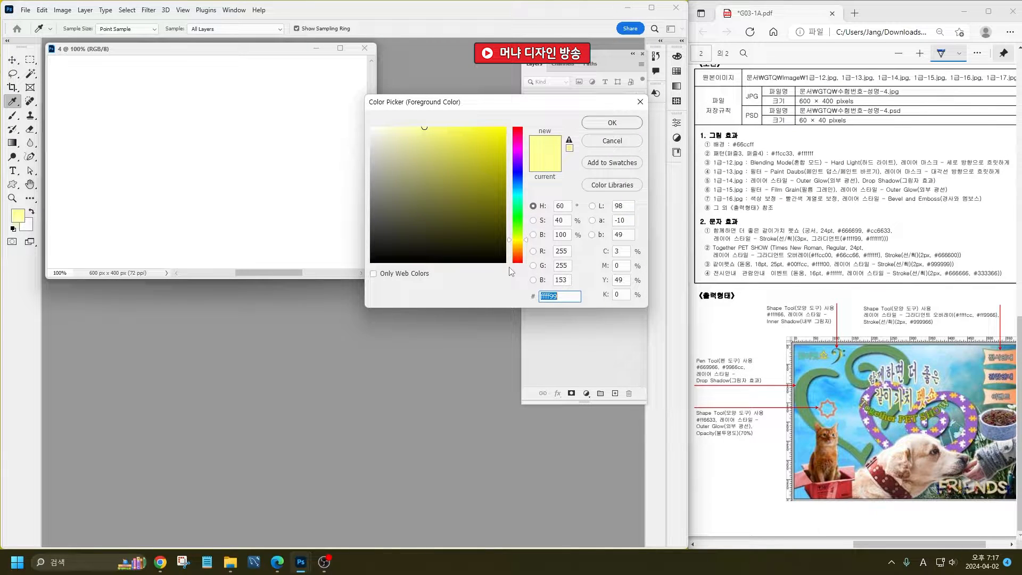
text(66ccff)
key(Return)
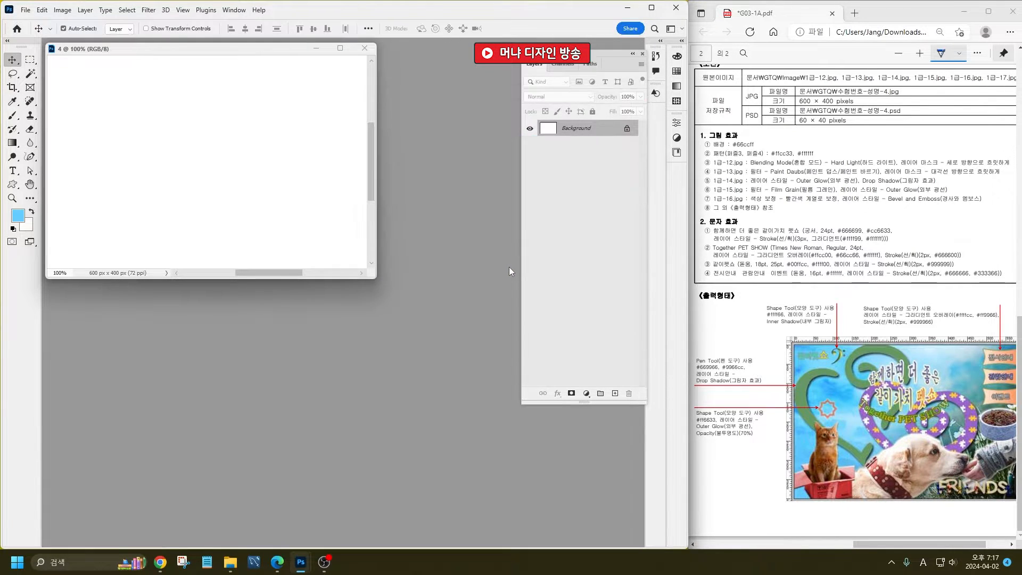
key(alt+Delete)
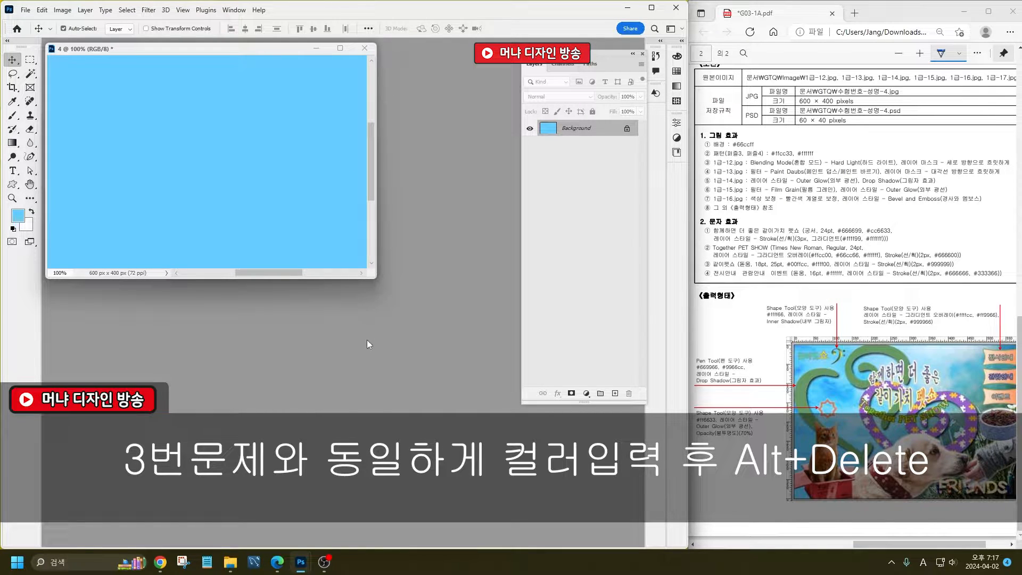
- Open 1급-12.jpg, copy the sky and tent photo into composition 4, and close the source image
key(ctrl+o)
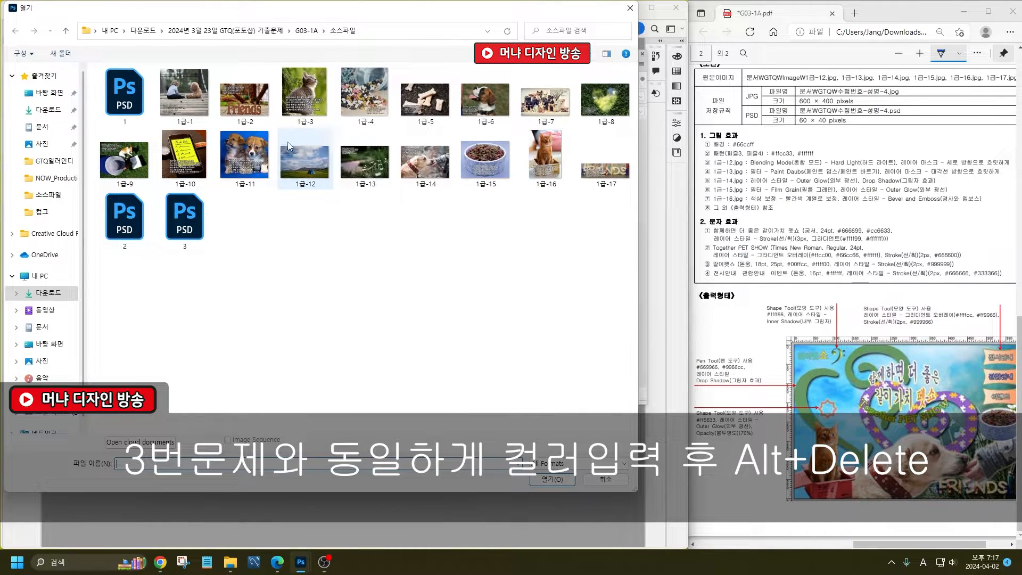
double_click(289, 146)
drag(240, 49, 300, 210)
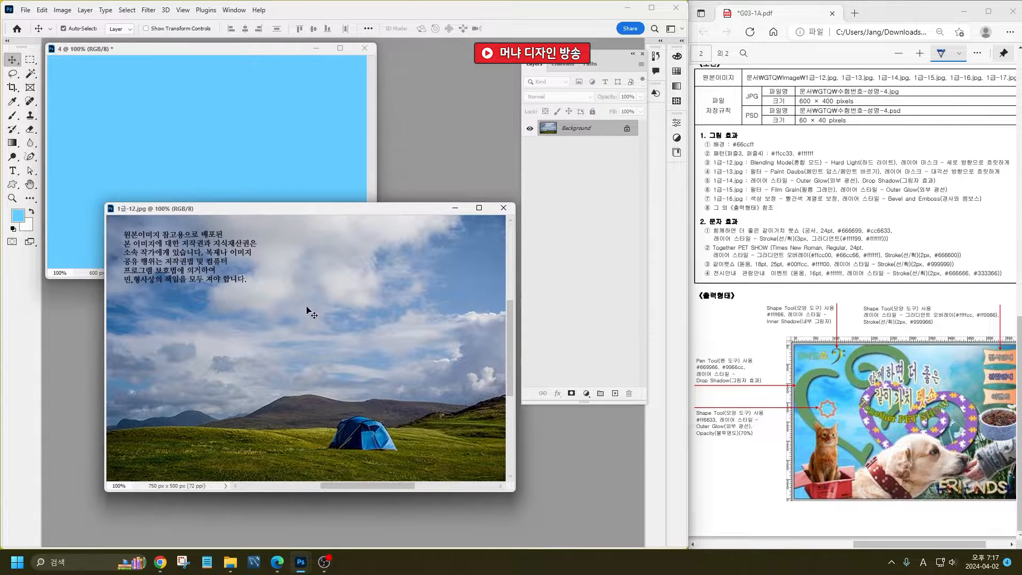
drag(307, 310, 200, 124)
click(502, 207)
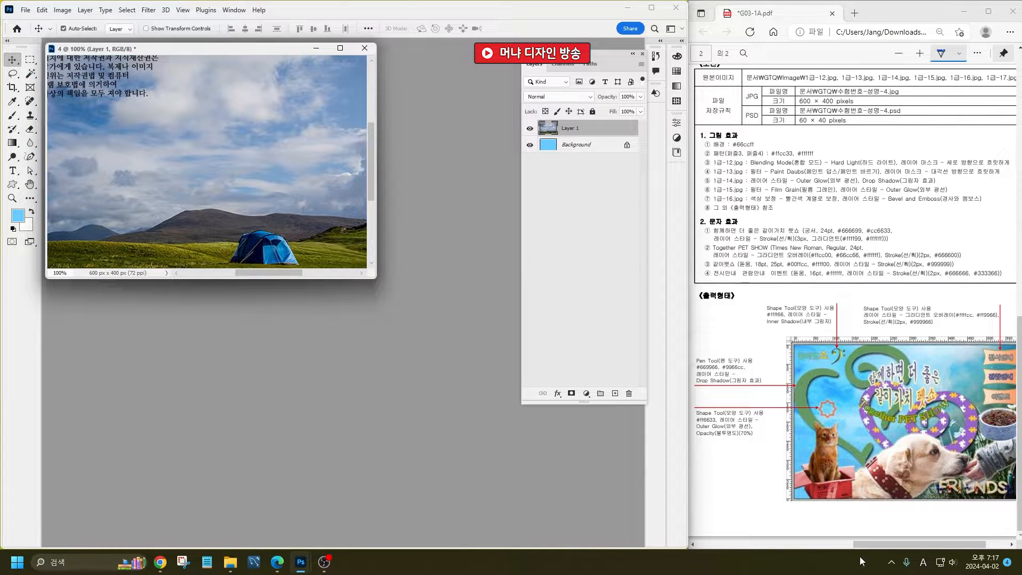
- Set the sky photo layer's blending mode to Hard Light
drag(867, 545, 871, 545)
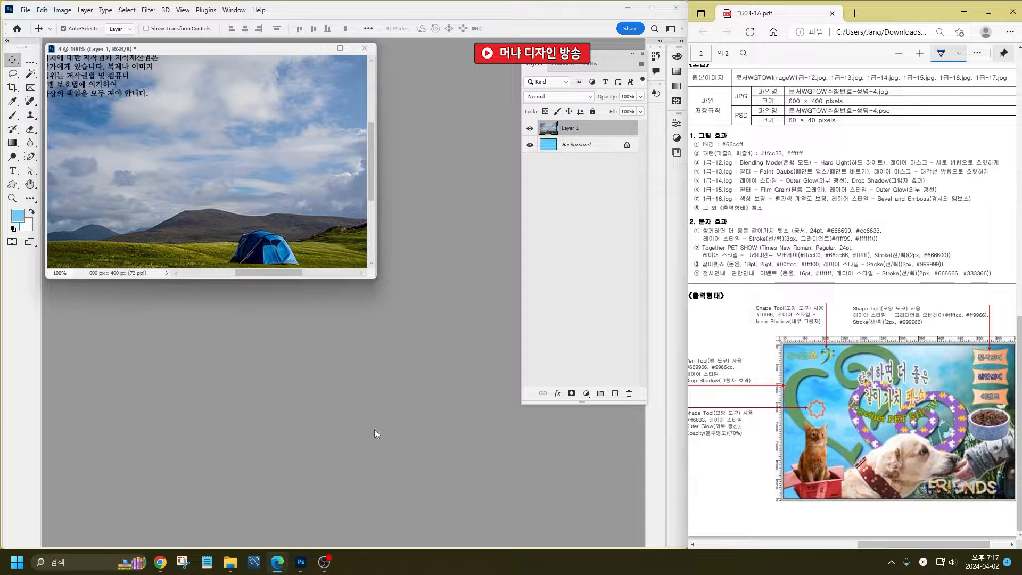
click(276, 219)
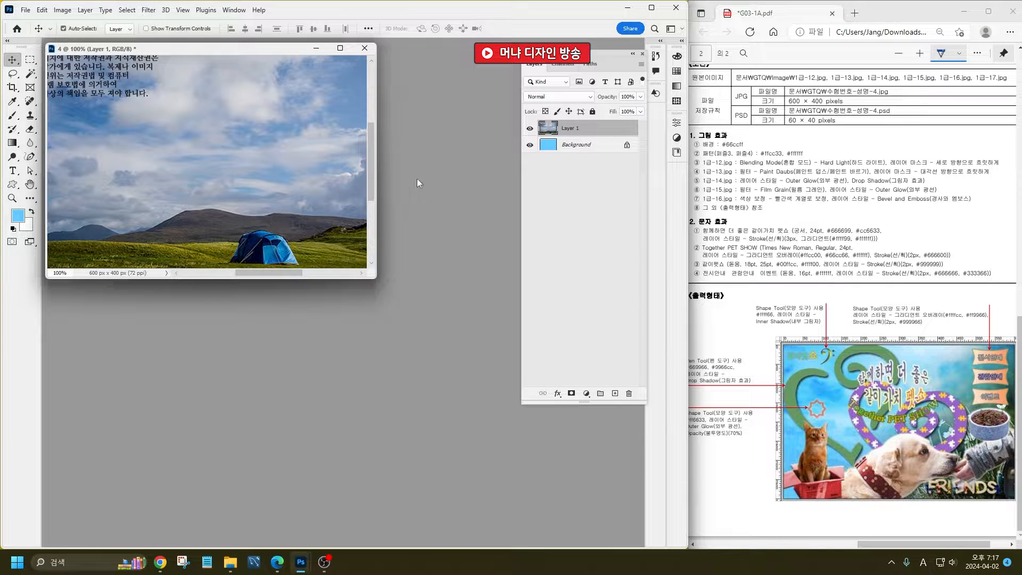
click(558, 96)
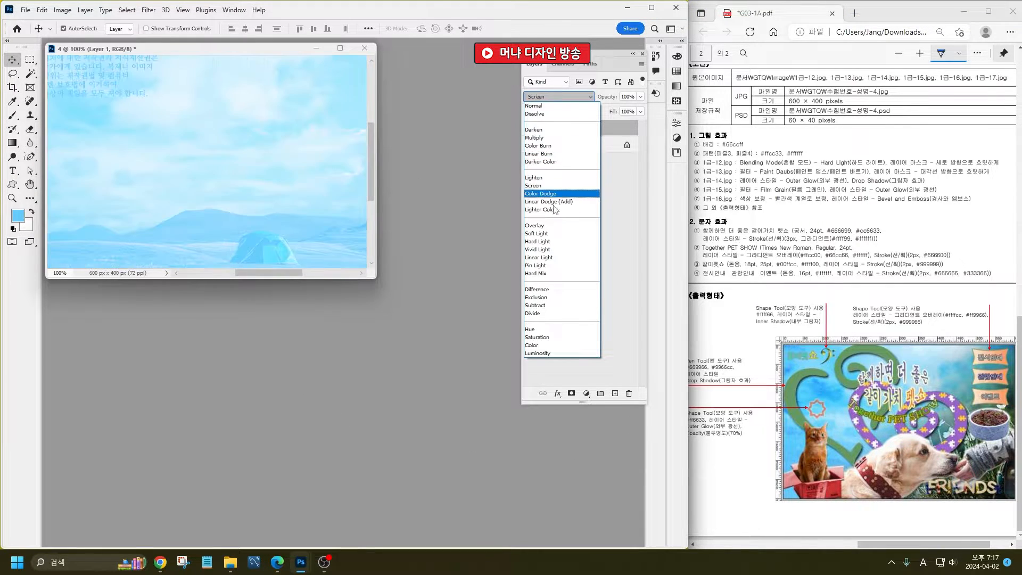
click(548, 241)
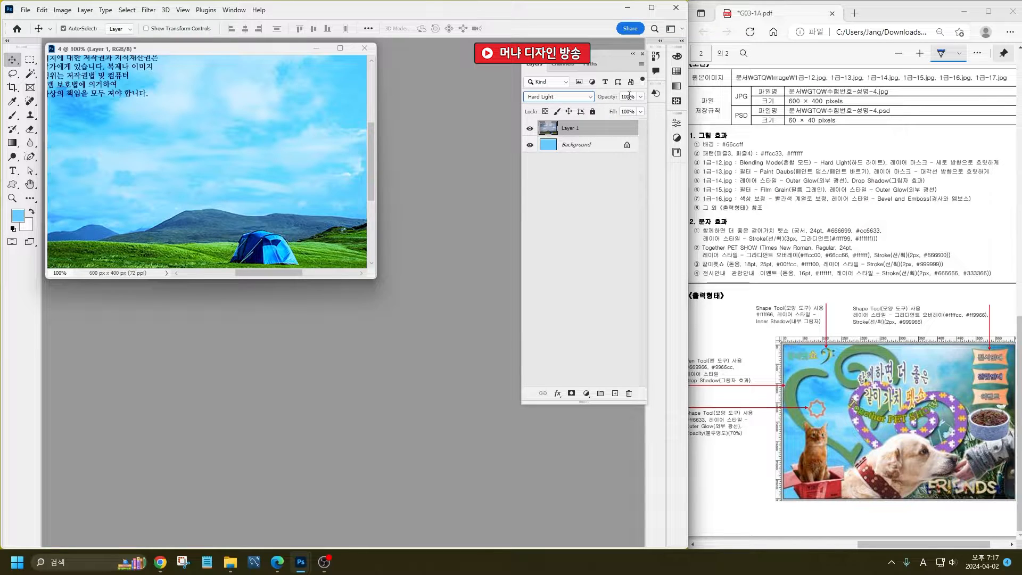
click(628, 96)
- Add a layer mask to the sky photo and fade its lower part out with a vertical linear black-to-white gradient
click(571, 394)
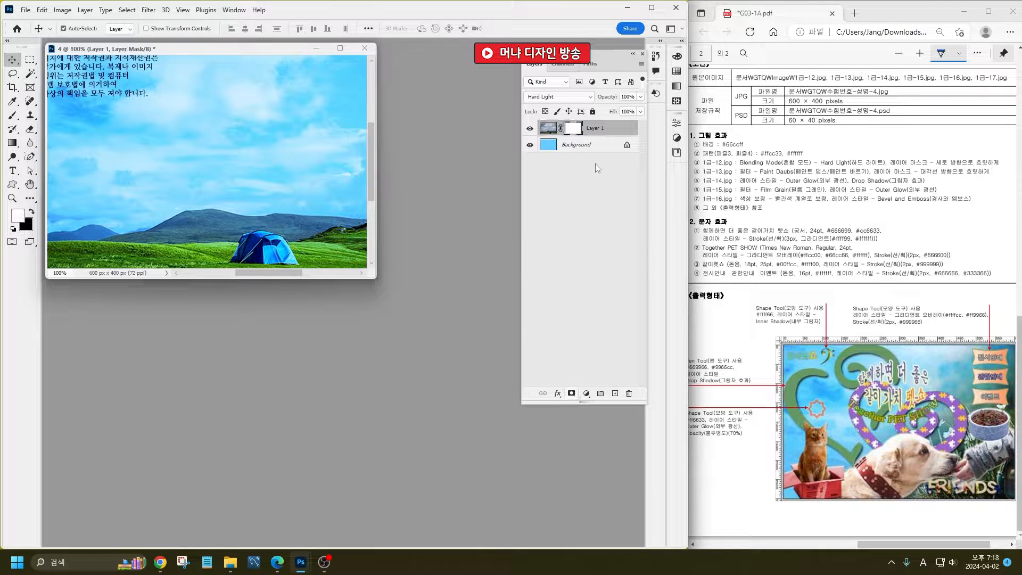
click(12, 143)
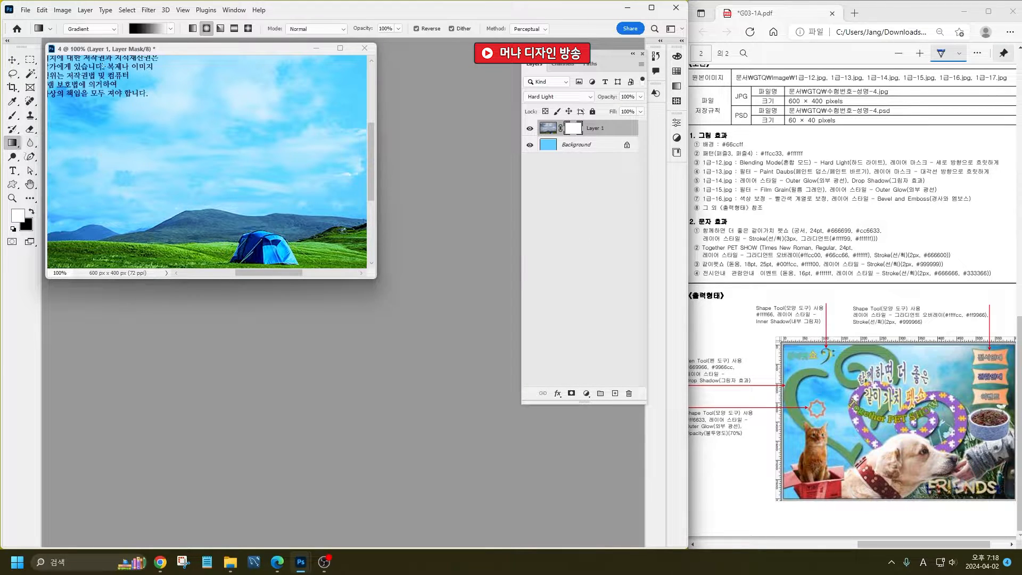
click(192, 30)
drag(196, 127, 213, 97)
drag(232, 242, 229, 105)
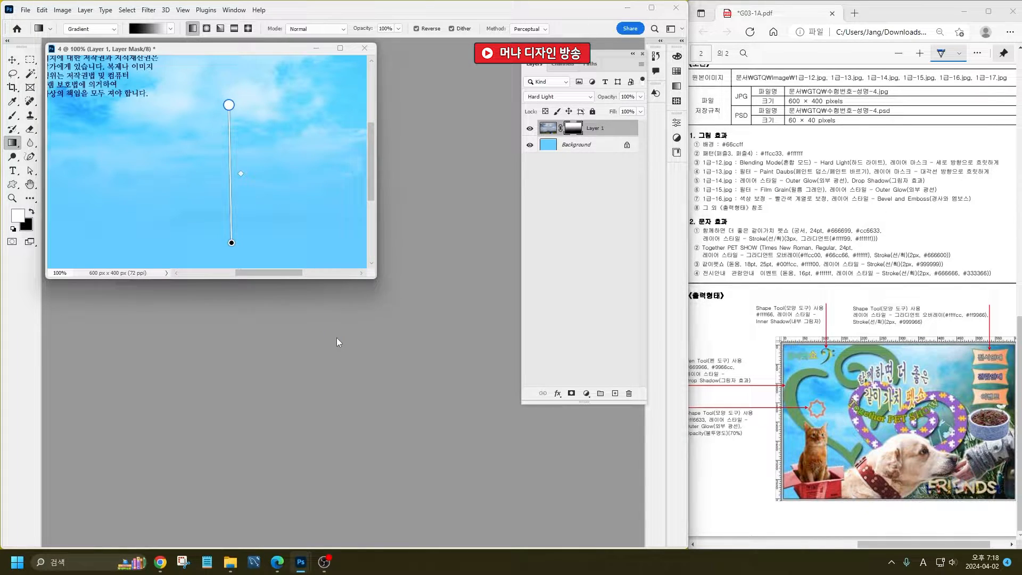
- Open 1급-13.jpg and apply the Paint Daubs filter from the Filter Gallery to it
double_click(337, 341)
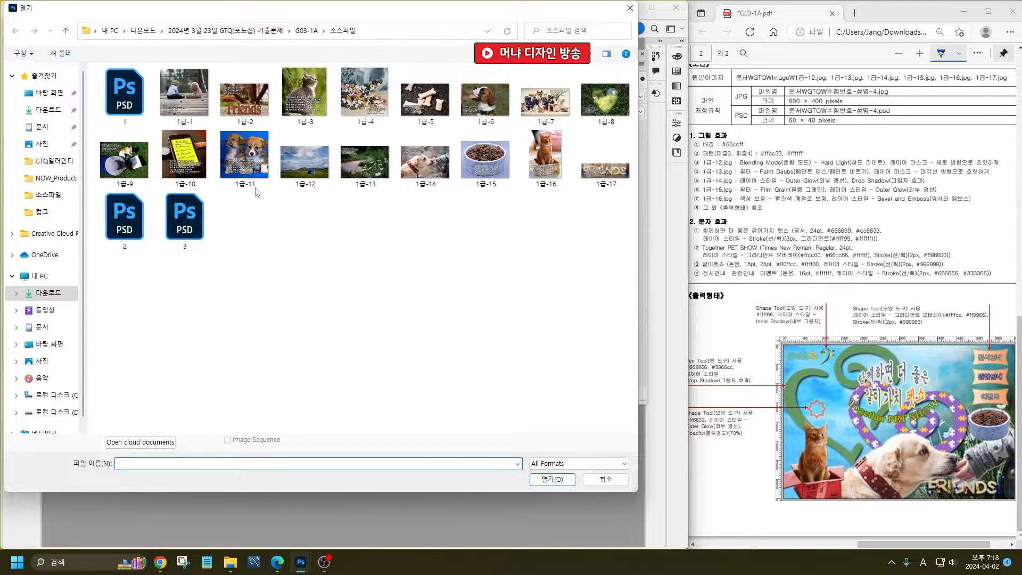
double_click(367, 161)
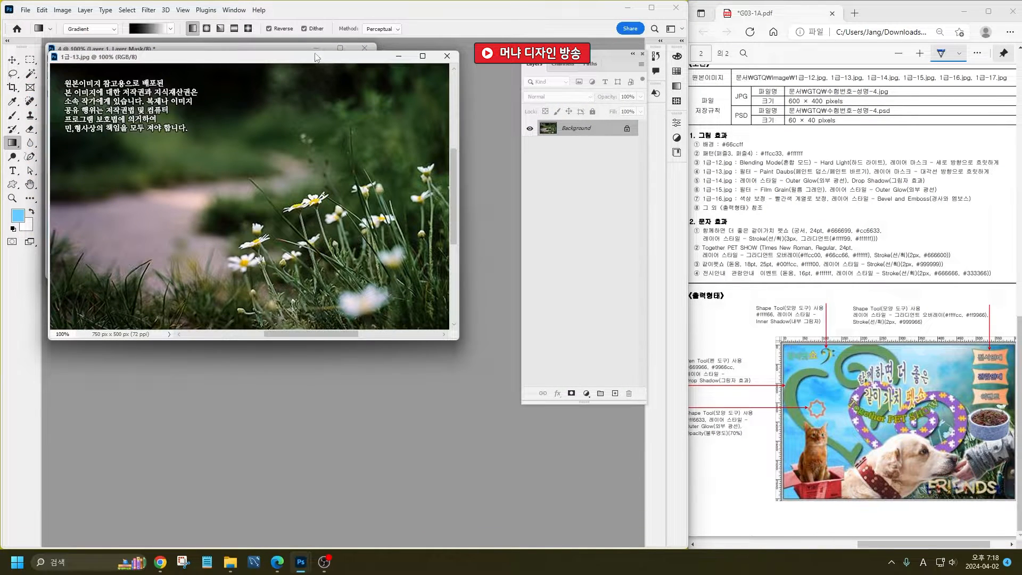
drag(315, 57, 347, 109)
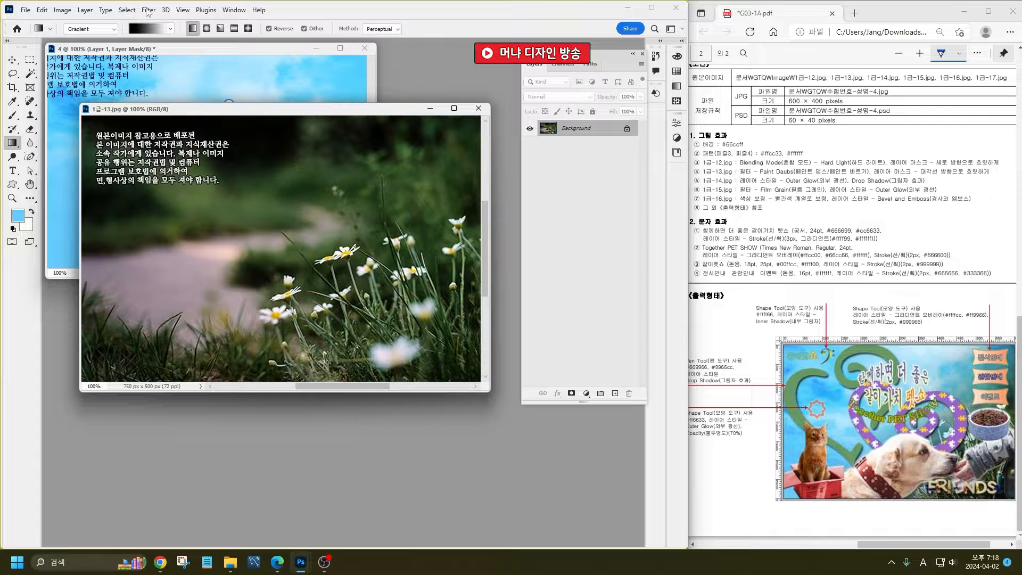
click(148, 11)
click(200, 69)
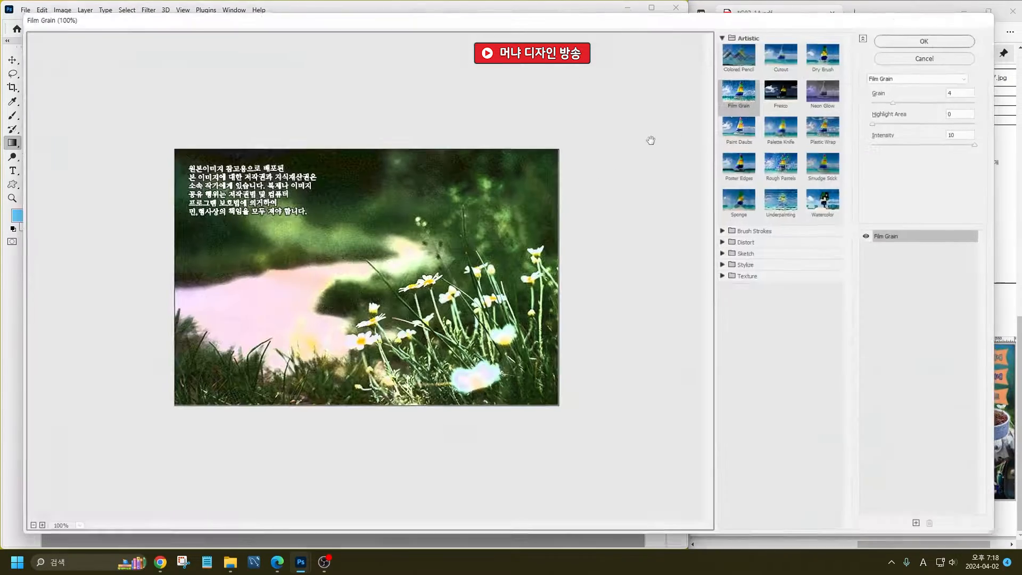
click(906, 73)
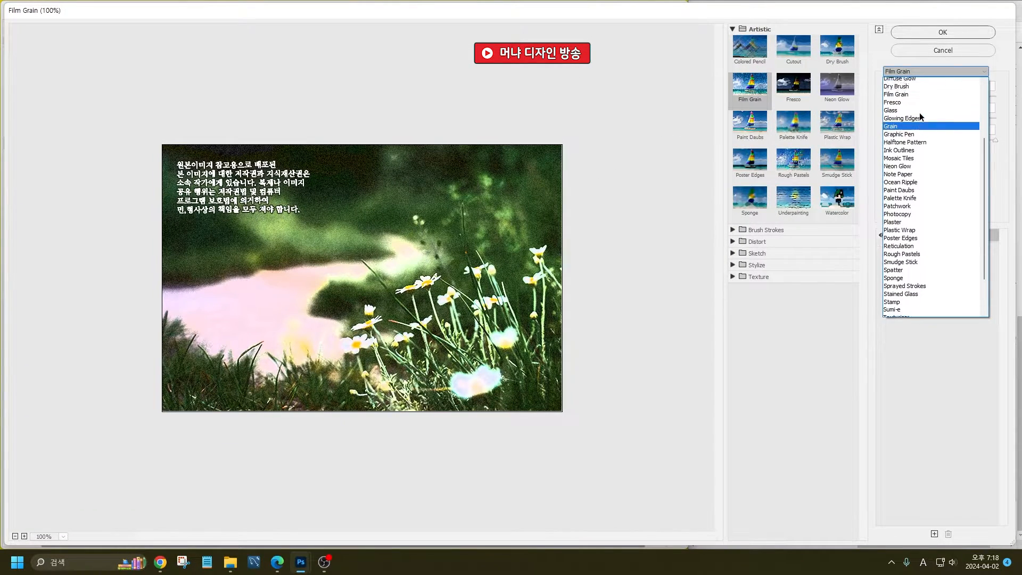
scroll(918, 113, up, 3)
scroll(944, 248, down, 6)
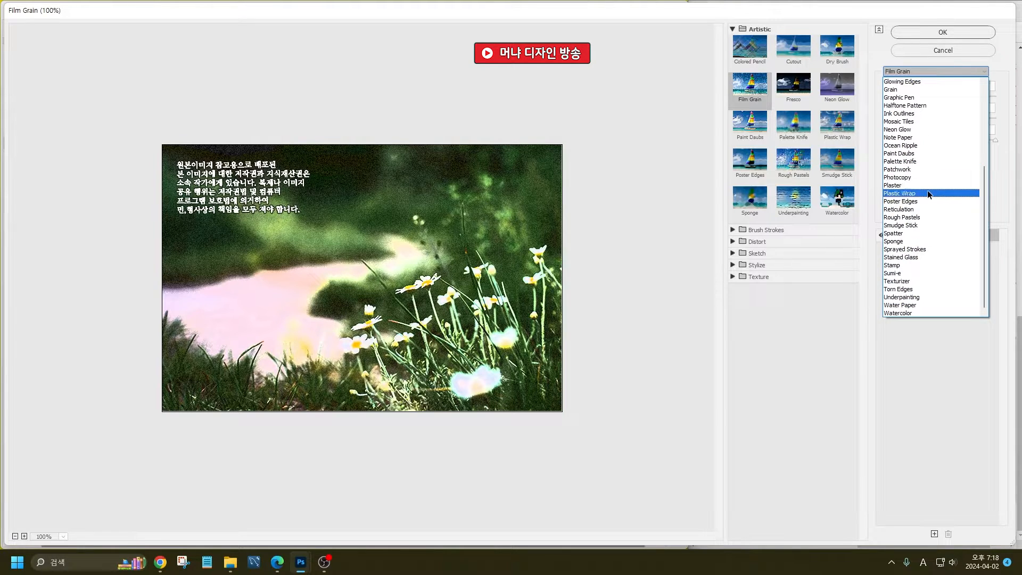
click(931, 154)
click(956, 33)
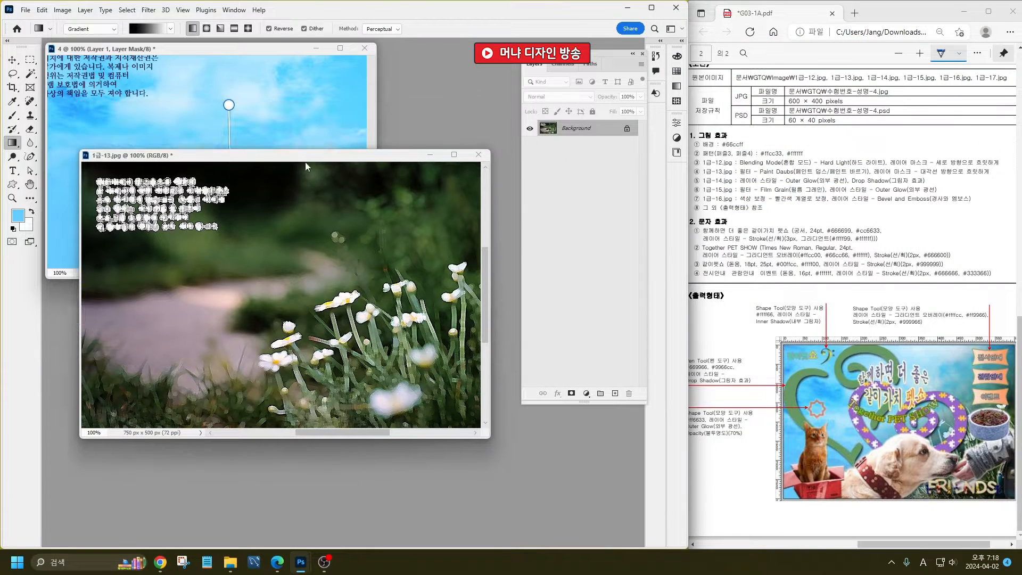
- Copy the filtered flower photo into composition 4 and close 1급-13.jpg without saving its changes
drag(305, 162, 312, 191)
click(10, 63)
drag(336, 324, 282, 126)
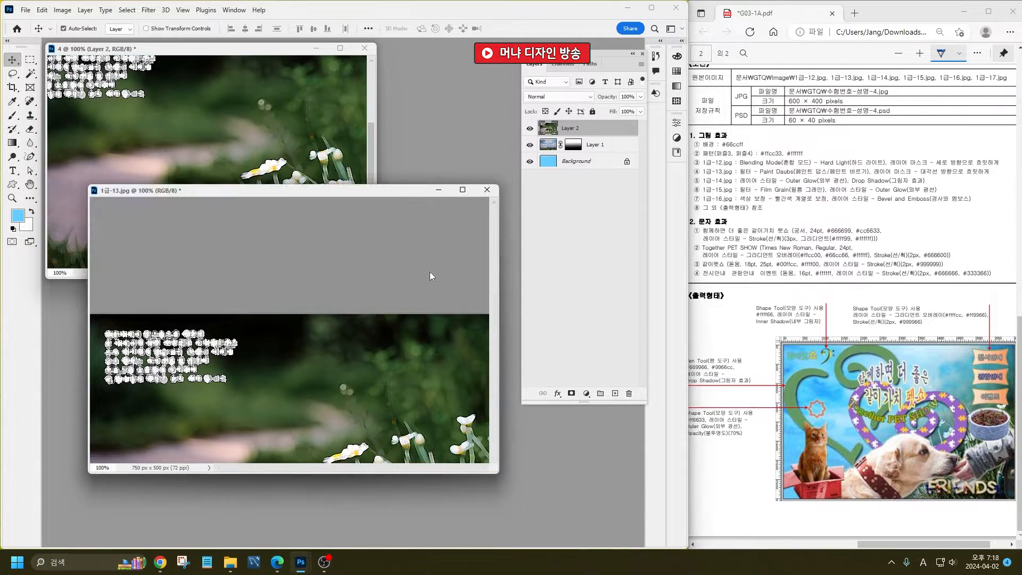
click(429, 275)
click(486, 190)
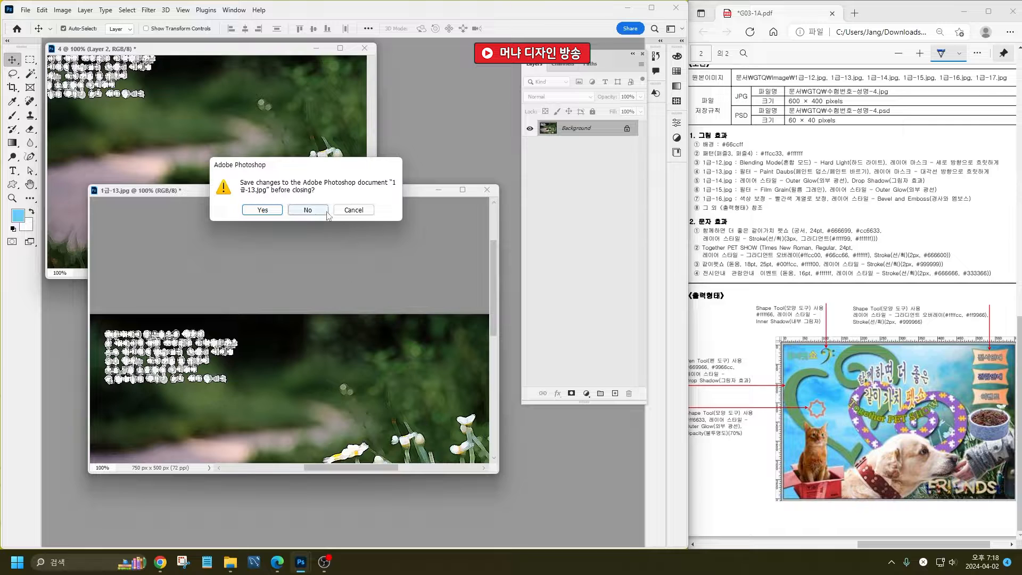
click(308, 210)
- Scale the flower photo to 74.80% and align it with the canvas's lower-right corner
drag(300, 169, 260, 142)
key(ctrl+t)
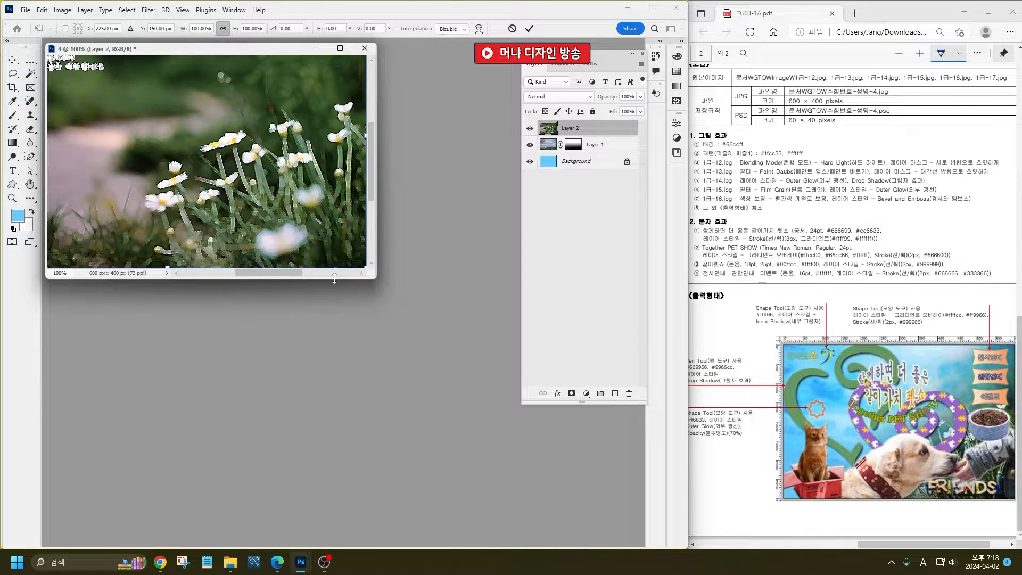
drag(354, 263, 320, 255)
drag(375, 276, 517, 463)
drag(237, 100, 238, 162)
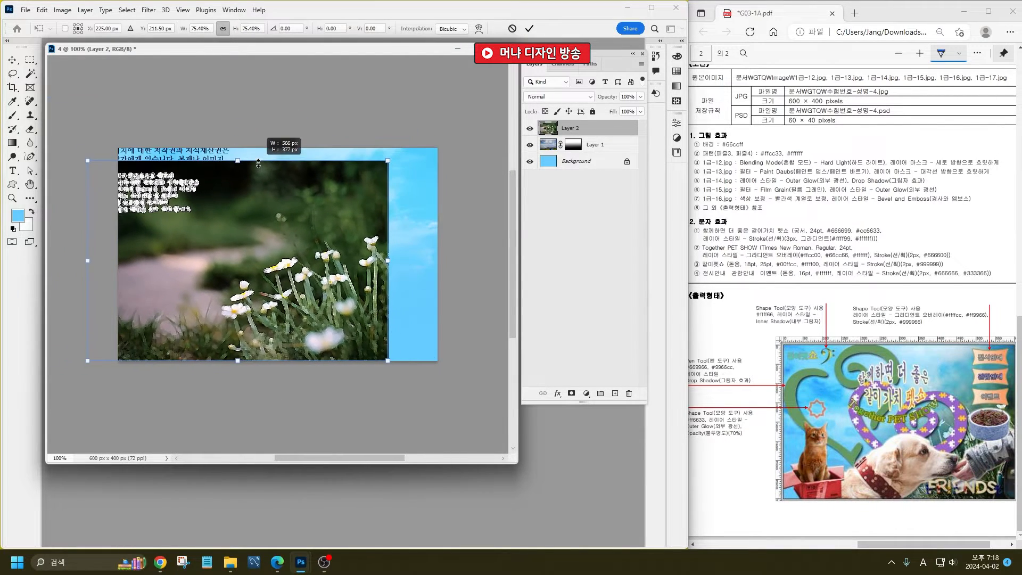
drag(270, 248, 326, 248)
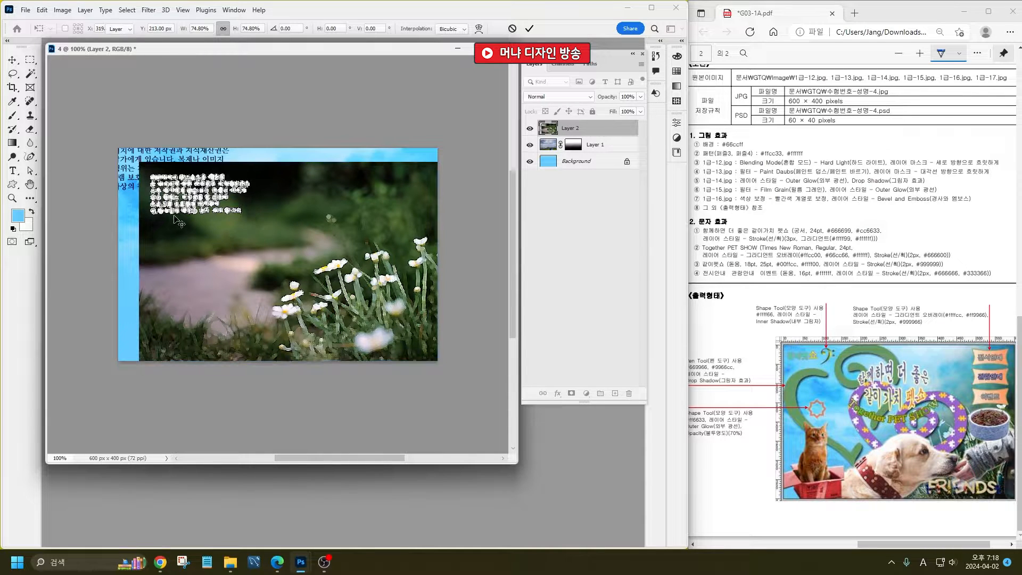
key(Return)
- Add a layer mask to the flower photo and fade it out toward the upper left with a diagonal linear gradient
click(571, 394)
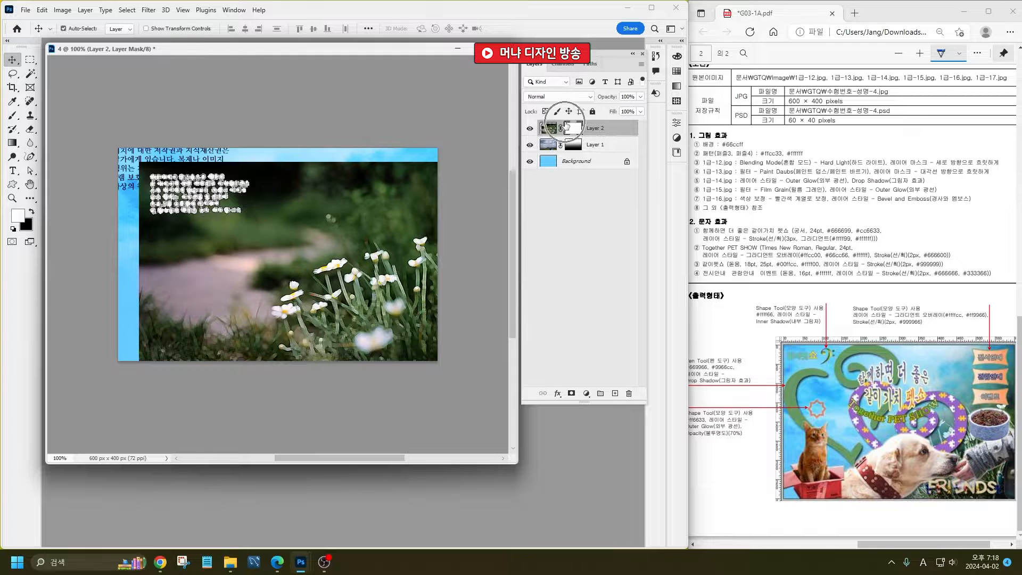
click(12, 143)
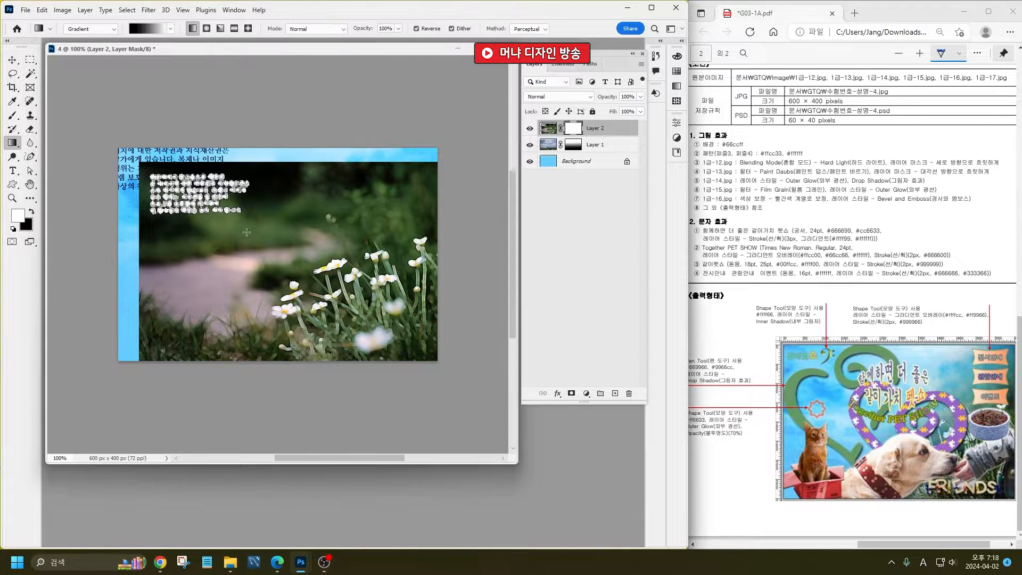
drag(202, 204, 362, 343)
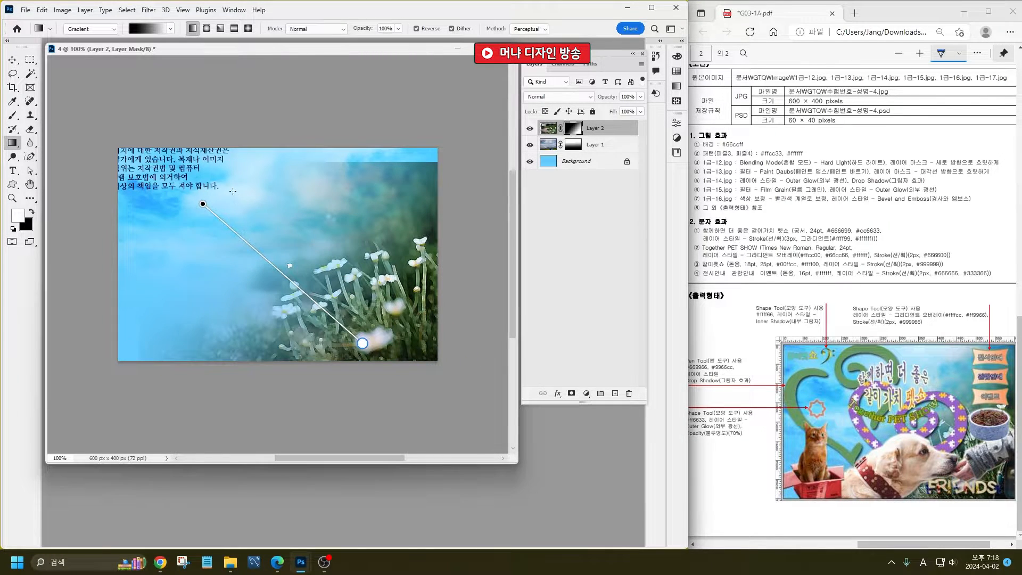
drag(233, 190, 400, 359)
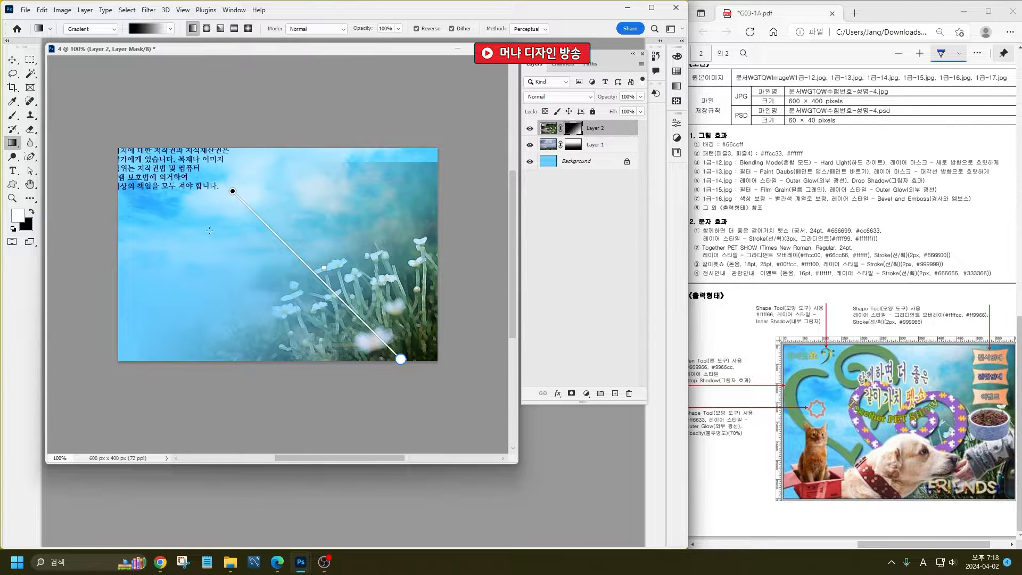
drag(222, 224, 356, 359)
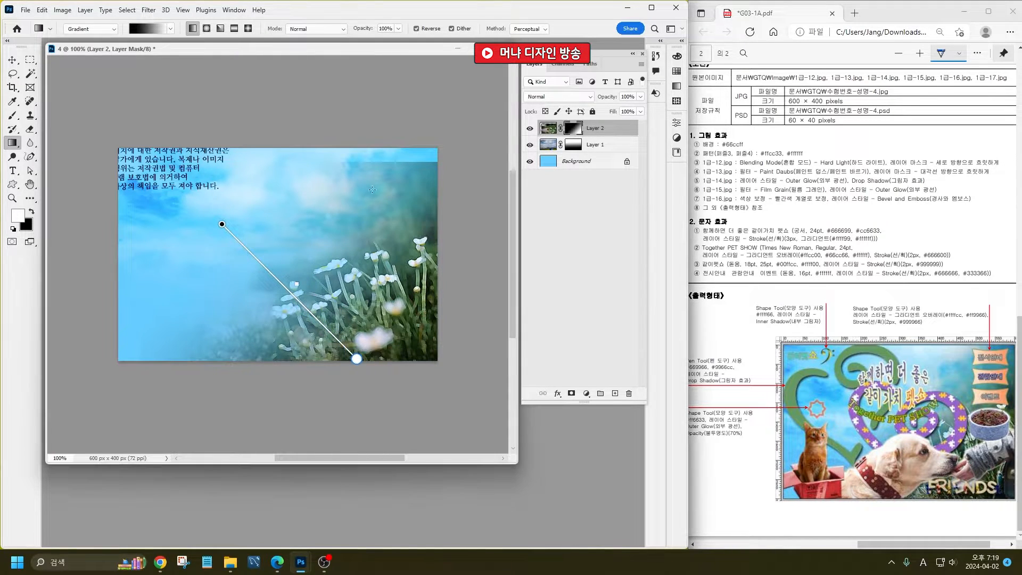
- Enlarge the masked flower photo so it reaches the canvas's upper-left corner
key(ctrl+t)
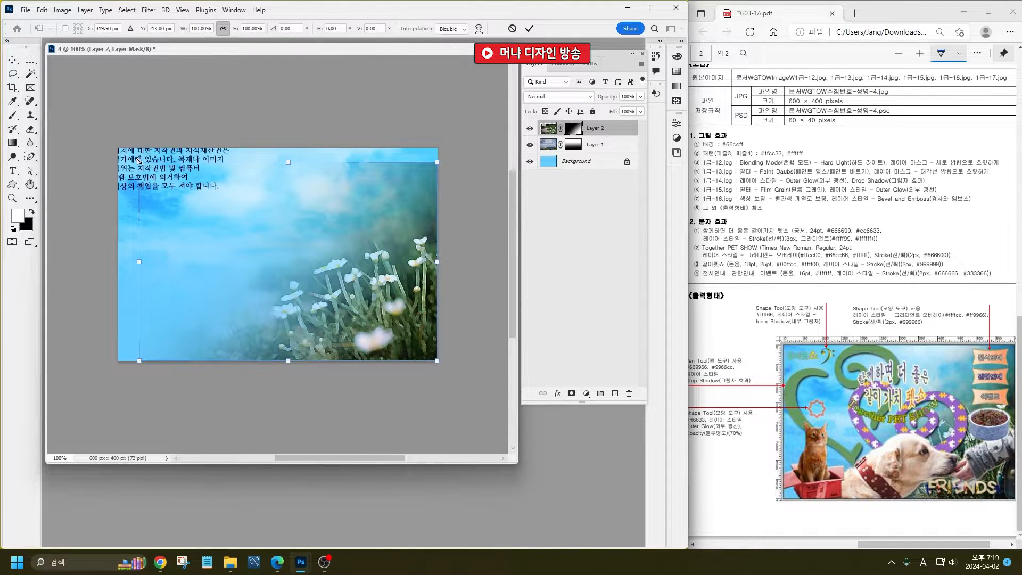
drag(139, 162, 118, 148)
key(Return)
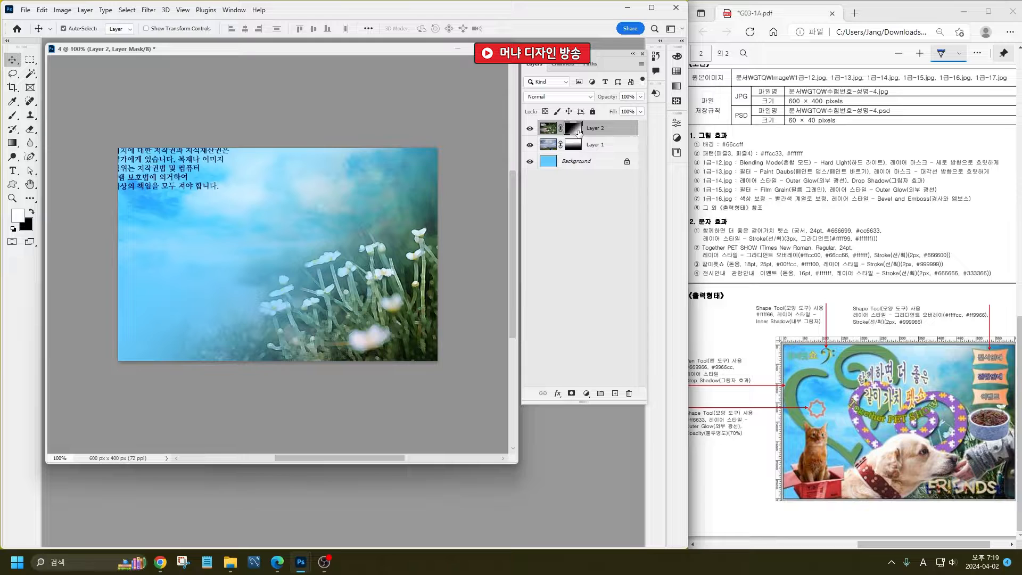
- Open 1급-14.jpg and activate the Quick Selection tool for selecting the dog and hand
double_click(570, 446)
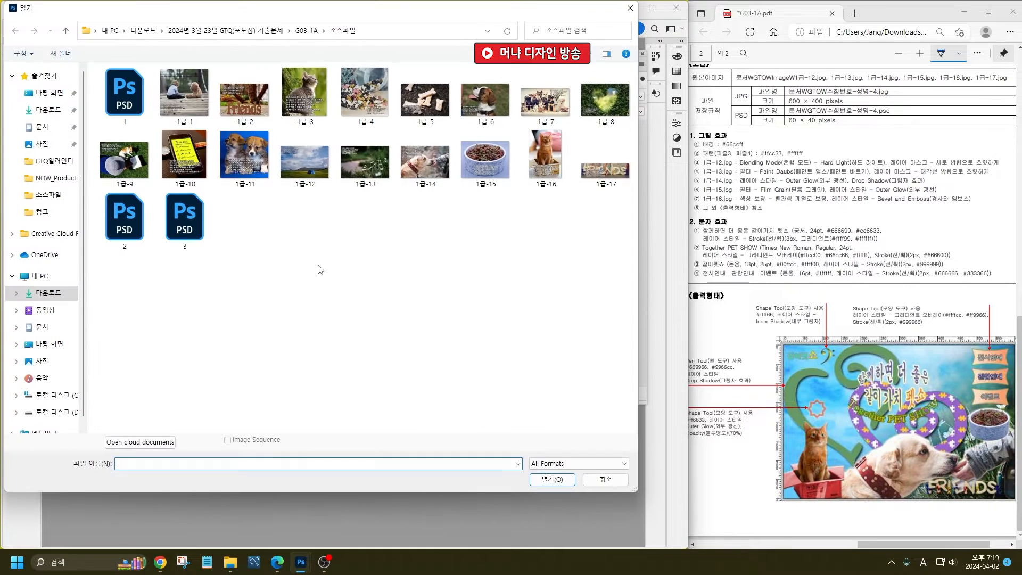
double_click(421, 159)
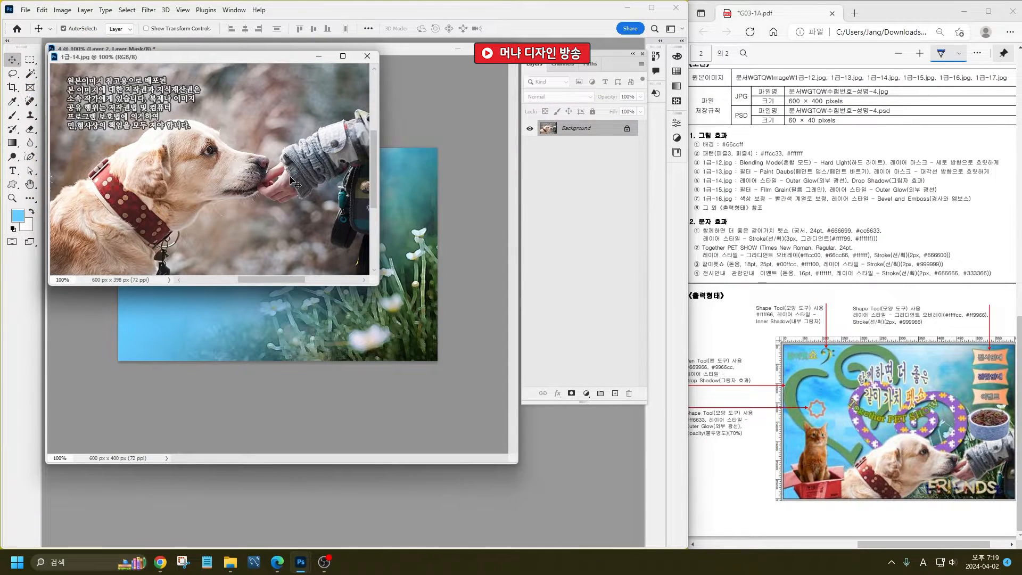
right_click(30, 73)
click(80, 84)
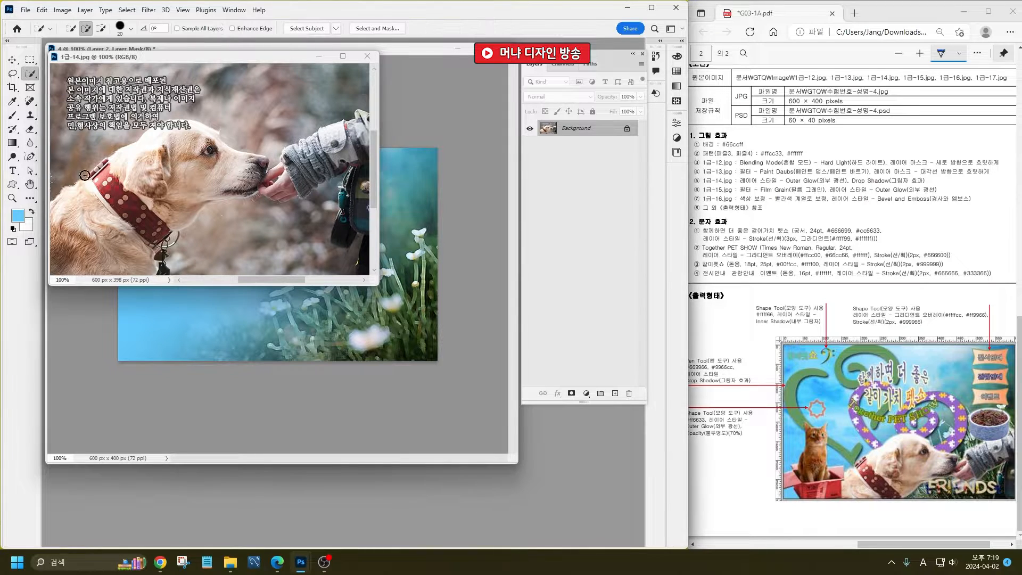
- Quick-select the dog, the hand, the knitted sleeve and the dark bag in 1급-14.jpg
mouse_move(116, 180)
mouse_down()
mouse_move(52, 248)
mouse_move(55, 235)
mouse_move(182, 185)
mouse_move(133, 177)
mouse_move(188, 155)
mouse_move(191, 127)
mouse_up()
mouse_move(224, 169)
mouse_down()
mouse_move(243, 175)
mouse_move(260, 165)
mouse_move(247, 186)
mouse_move(220, 193)
mouse_move(237, 195)
mouse_move(215, 195)
mouse_up()
mouse_move(278, 188)
mouse_down()
mouse_move(364, 133)
mouse_move(362, 120)
mouse_move(294, 158)
mouse_up()
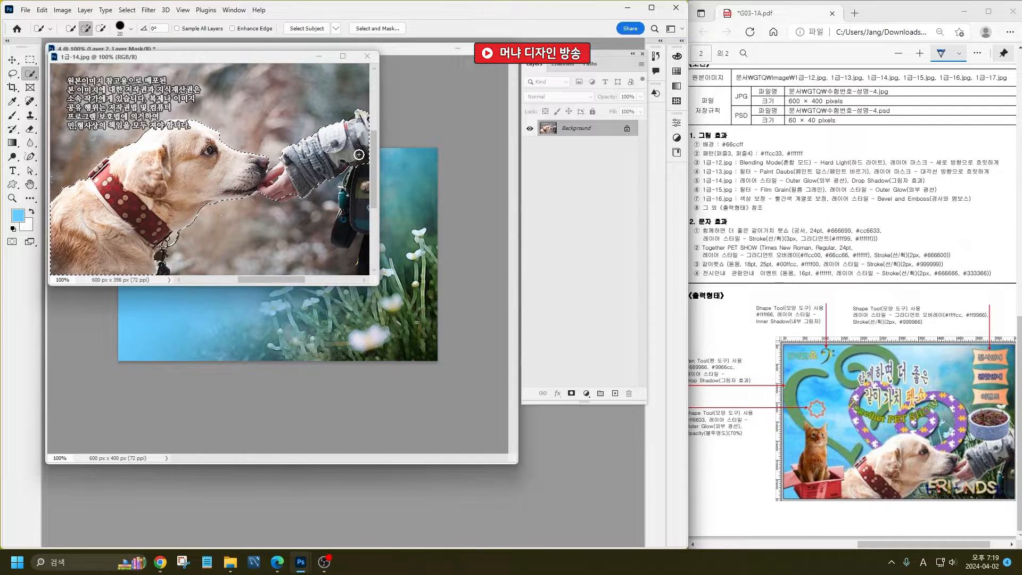
mouse_move(363, 188)
mouse_down()
mouse_move(344, 227)
mouse_move(347, 194)
mouse_up()
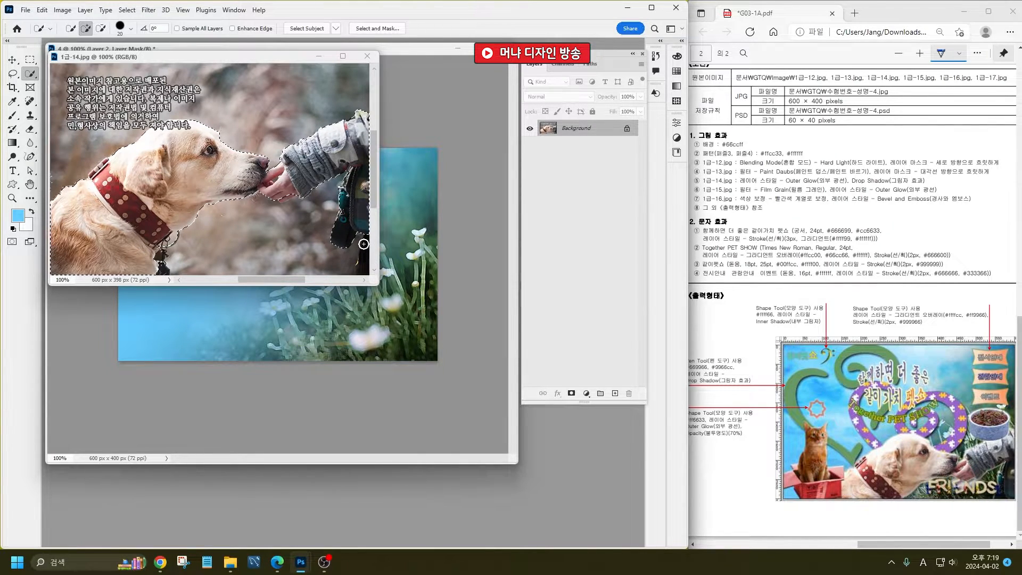
- Refine the selection with a smaller brush, subtracting the background below the dog's head and arm while keeping the bag
key(alt)
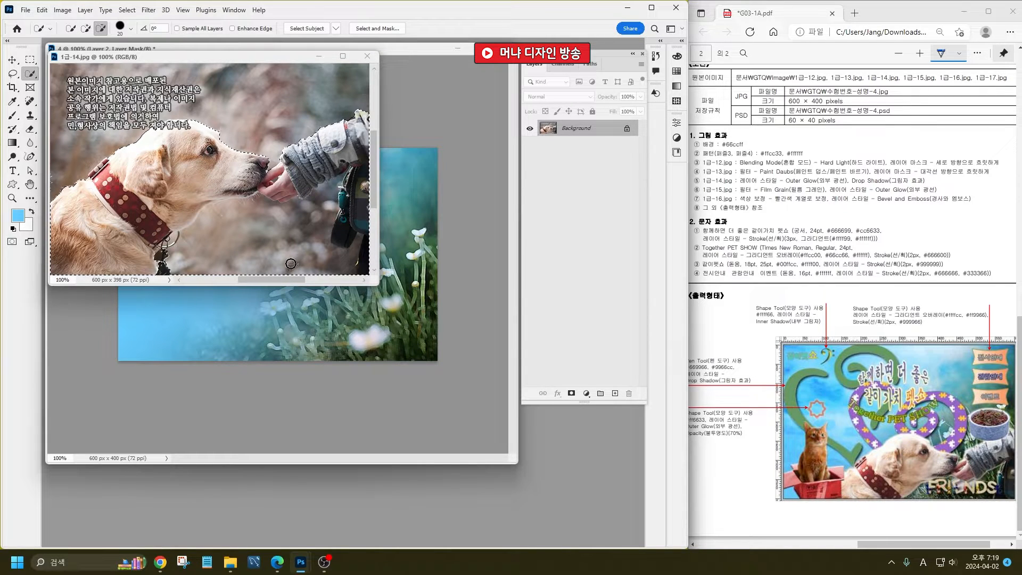
drag(326, 265, 191, 223)
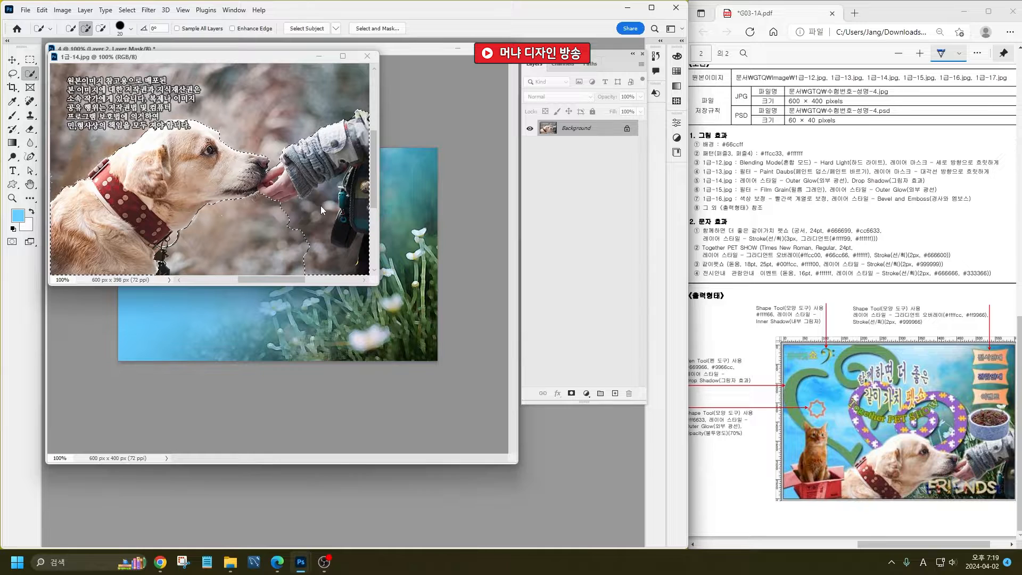
key(alt)
drag(314, 250, 333, 198)
key(bracketleft)
key(bracketleft)
key(bracketleft)
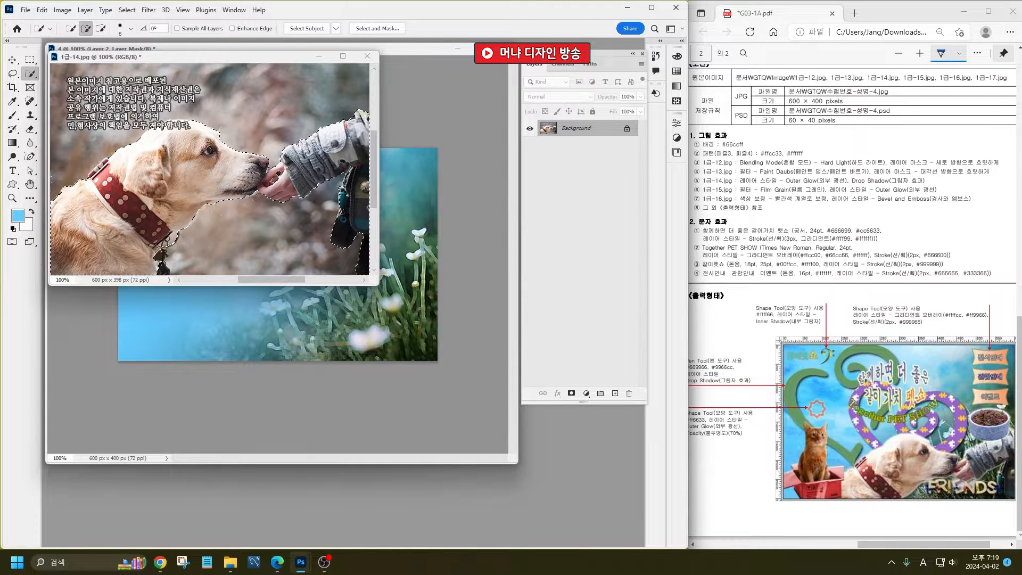
key(alt)
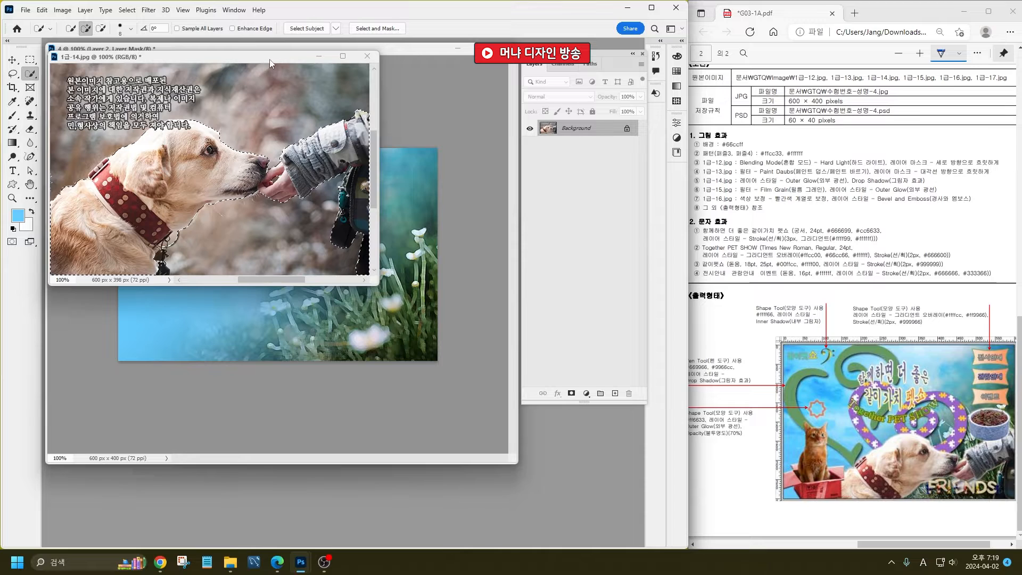
- Copy the selected dog and hand from 1급-14.jpg and paste them into document 4
drag(269, 60, 355, 409)
click(366, 278)
key(ctrl+v)
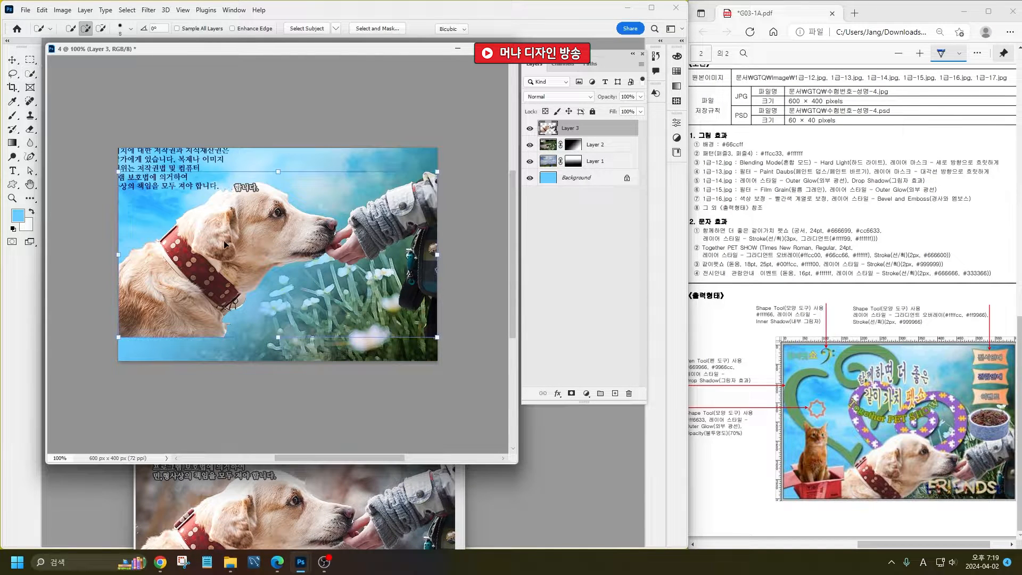
- Scale the pasted dog and hand to about 69.93% and place them in the lower-right corner of the canvas
key(ctrl+t)
drag(116, 171, 214, 220)
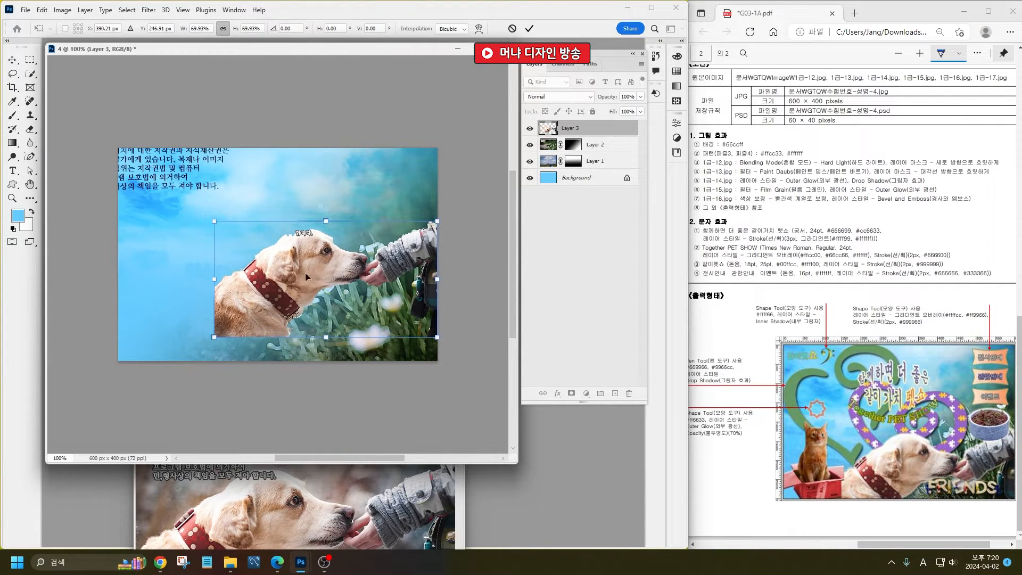
drag(305, 272, 308, 308)
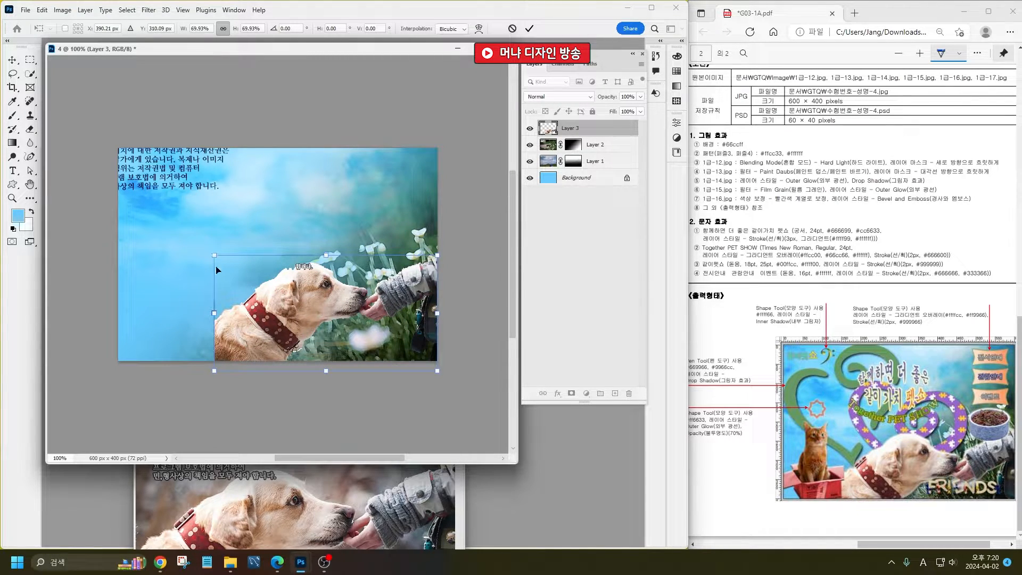
key(Return)
- Close 1급-14.jpg and open the source image 1급-16.jpg
key(w)
click(349, 525)
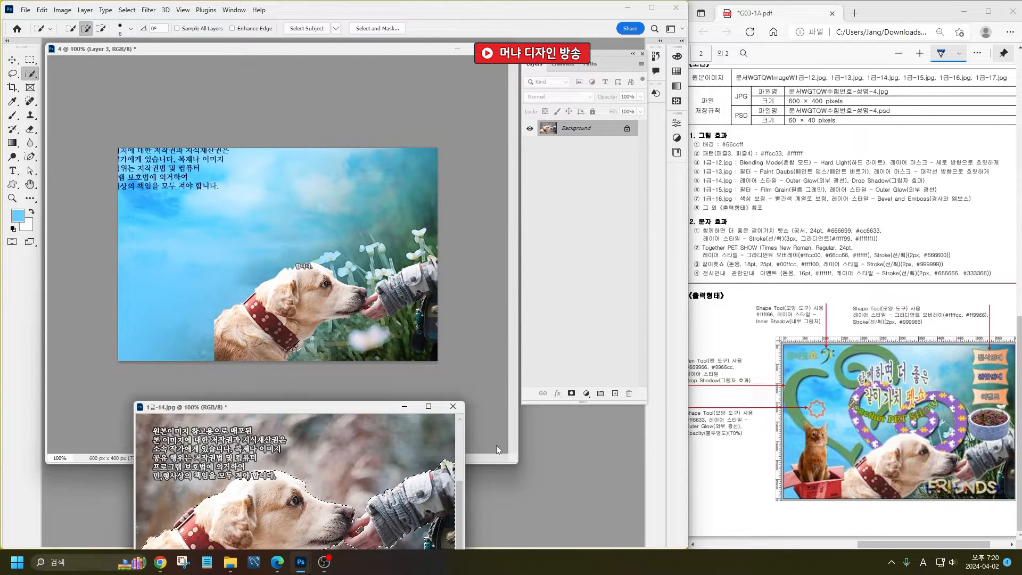
click(453, 406)
click(309, 209)
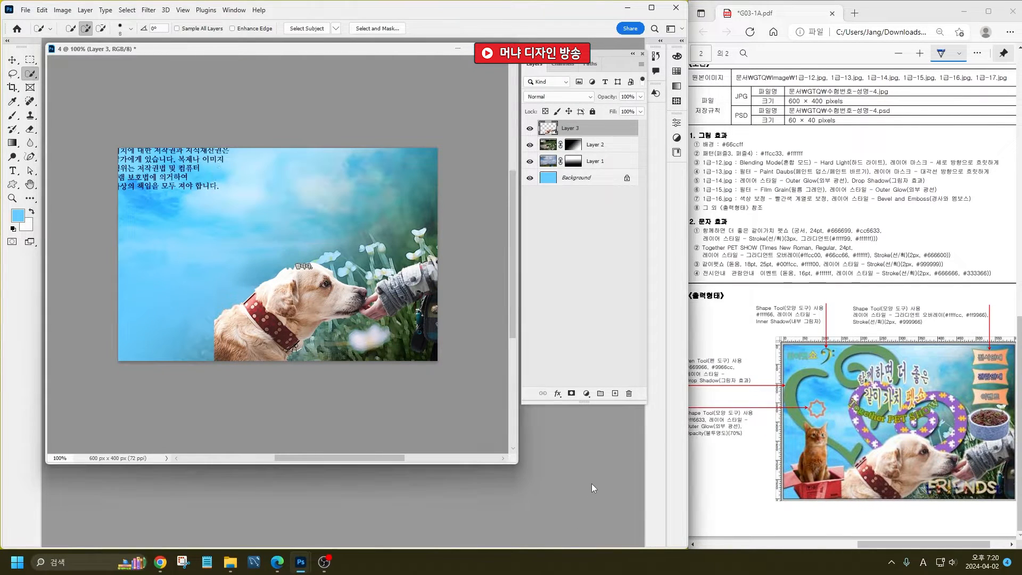
key(ctrl+o)
click(552, 169)
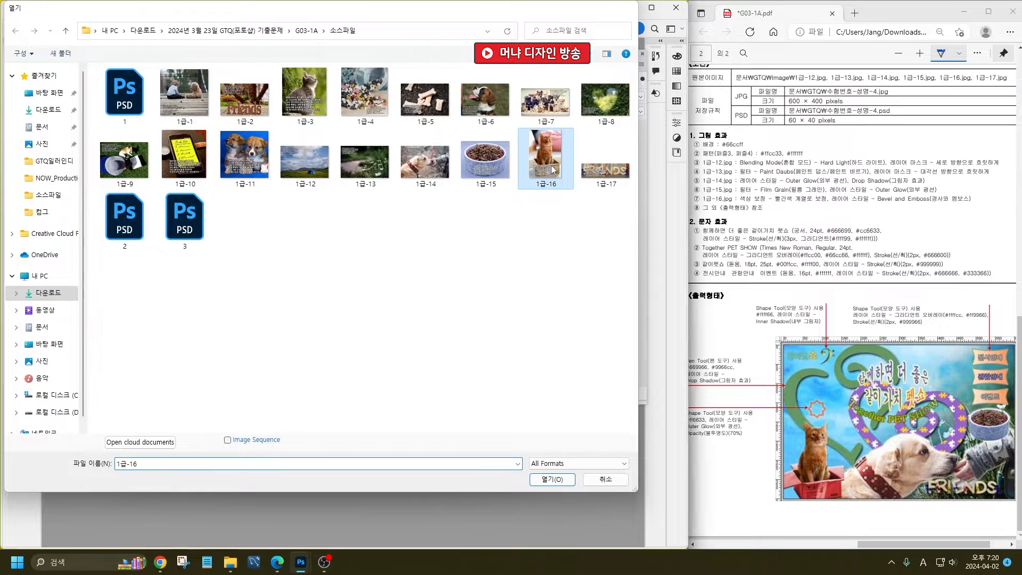
double_click(552, 168)
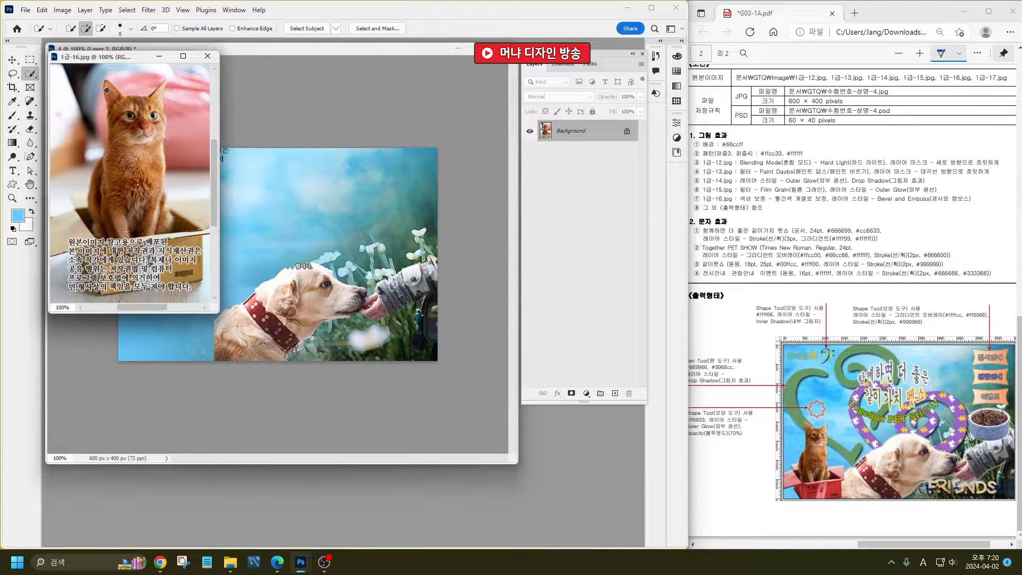
- Quick-select the cat and the upper part of its box in 1급-16.jpg, subtracting the background beside the cat
mouse_move(124, 153)
mouse_down()
mouse_move(176, 118)
mouse_move(144, 125)
mouse_up()
drag(176, 215, 200, 213)
key(alt)
drag(73, 196, 81, 175)
key(alt)
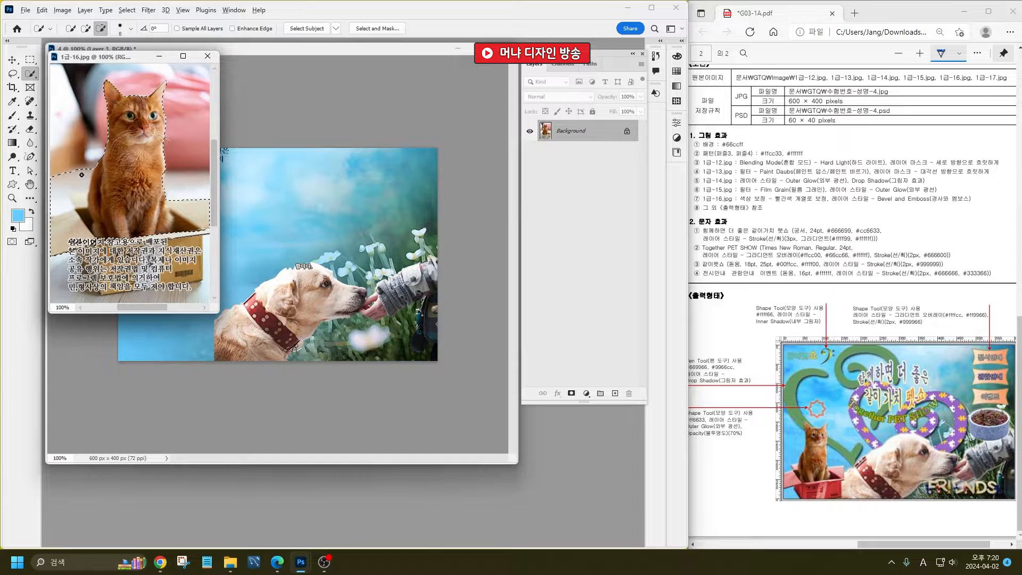
alt+click(88, 182)
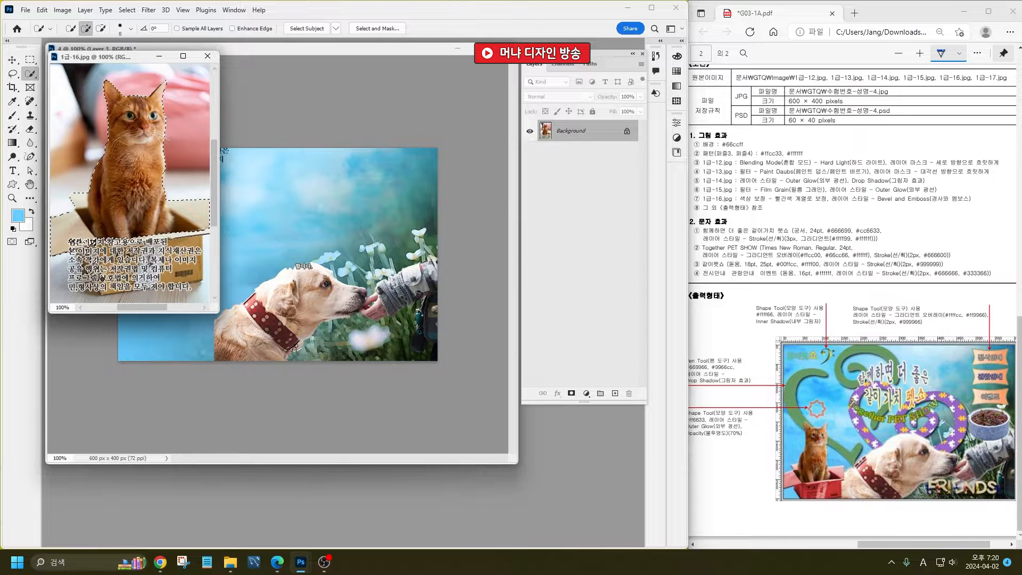
- Extend the selection over the front of the box, subtract the stray background at its lower corner and reduce the brush to 30
drag(174, 271, 196, 257)
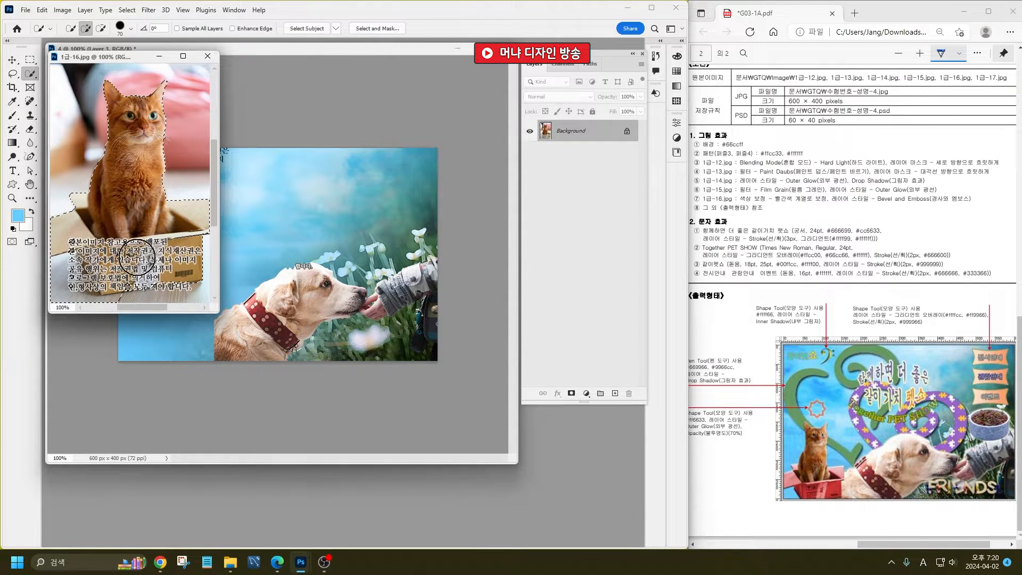
key(alt)
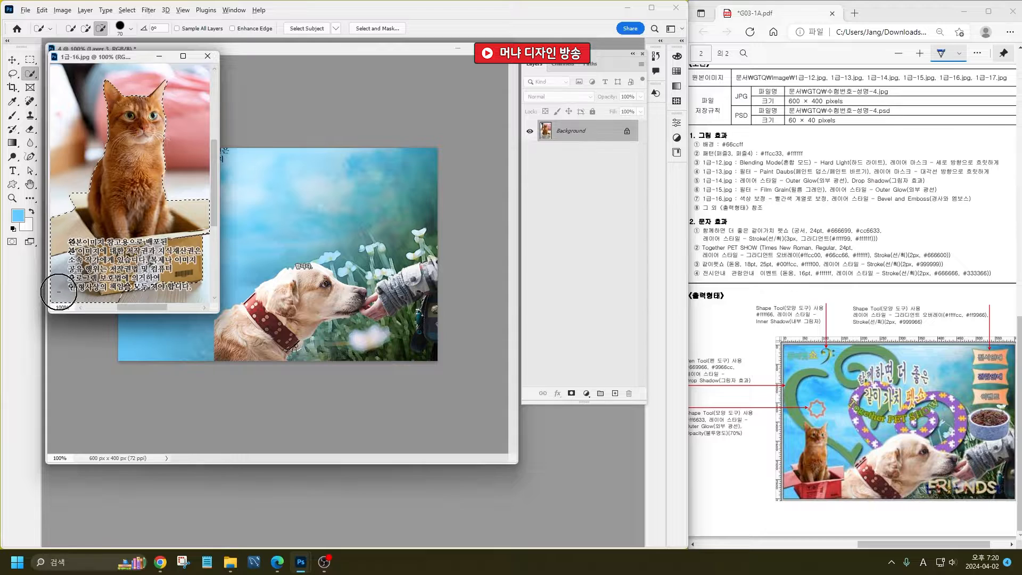
mouse_move(57, 283)
mouse_down()
mouse_move(64, 274)
mouse_move(61, 290)
mouse_up()
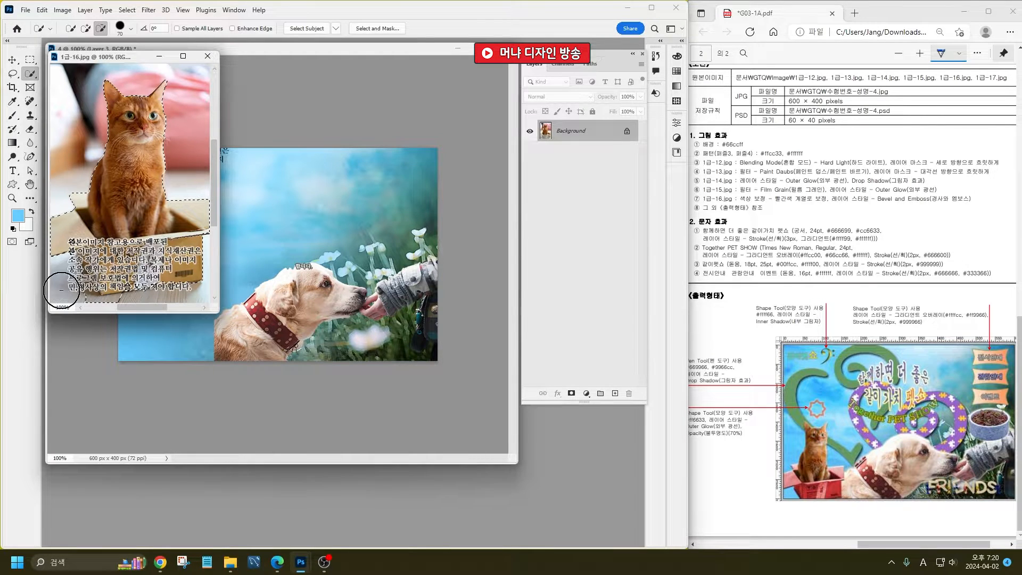
key(bracketleft)
key(bracketleft)
key(bracketleft)
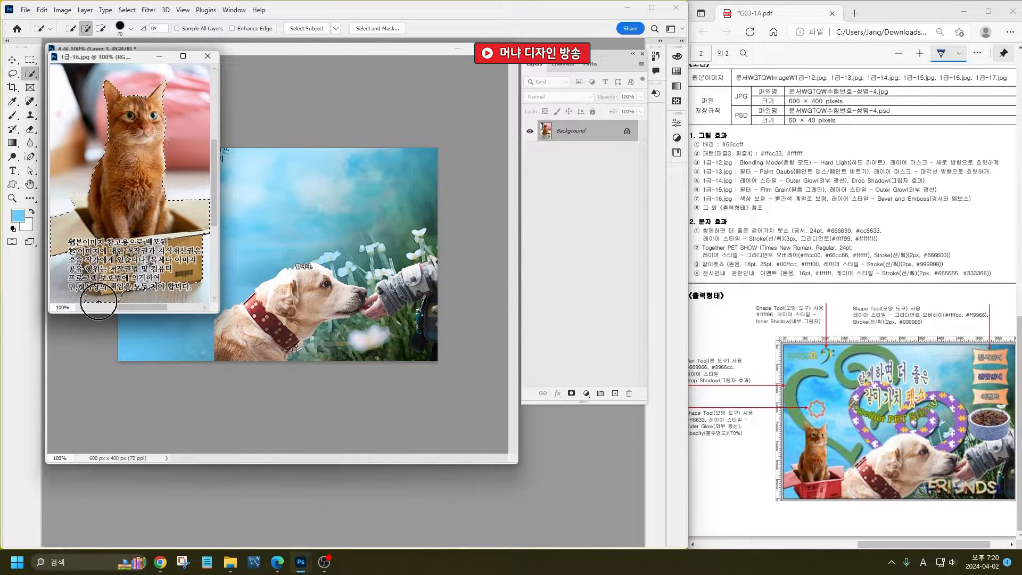
key(bracketleft)
key(bracketleft)
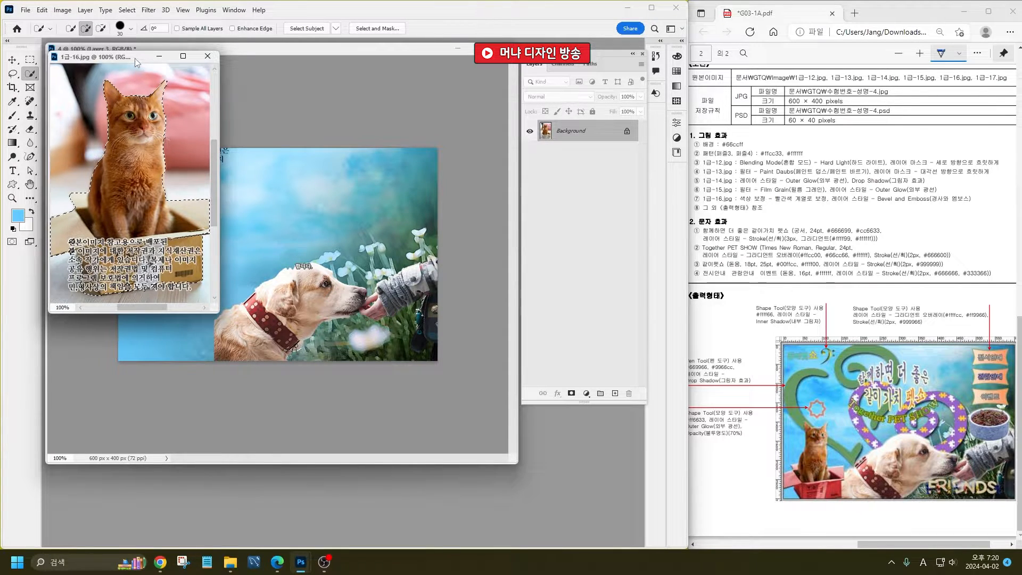
- Copy the selected cat and box from 1급-16.jpg and paste them into document 4
drag(145, 56, 471, 397)
click(254, 94)
key(ctrl+v)
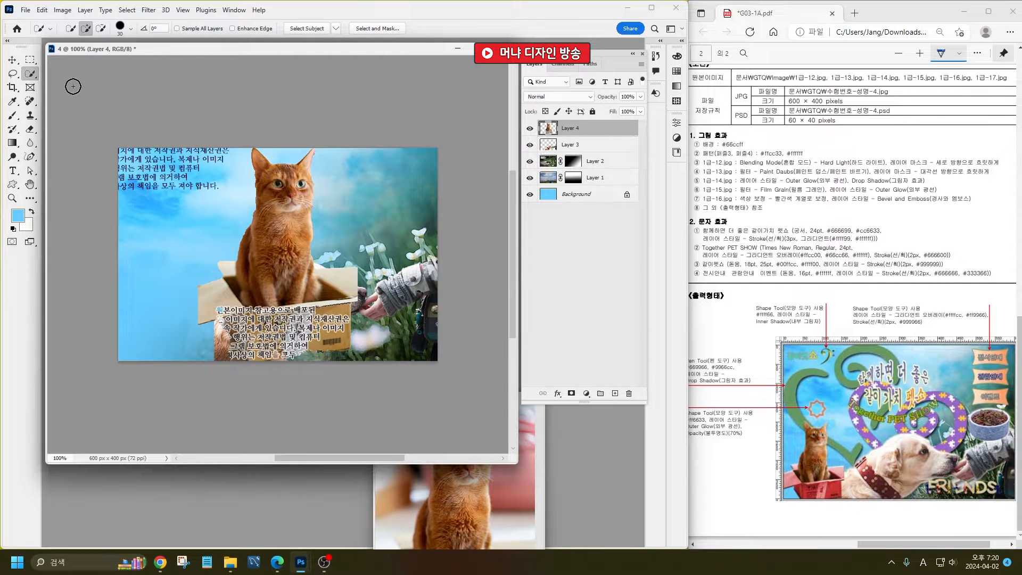
- Move the cat and box to the canvas's lower-left corner and scale them to about 63.36%
click(12, 60)
drag(308, 314, 211, 329)
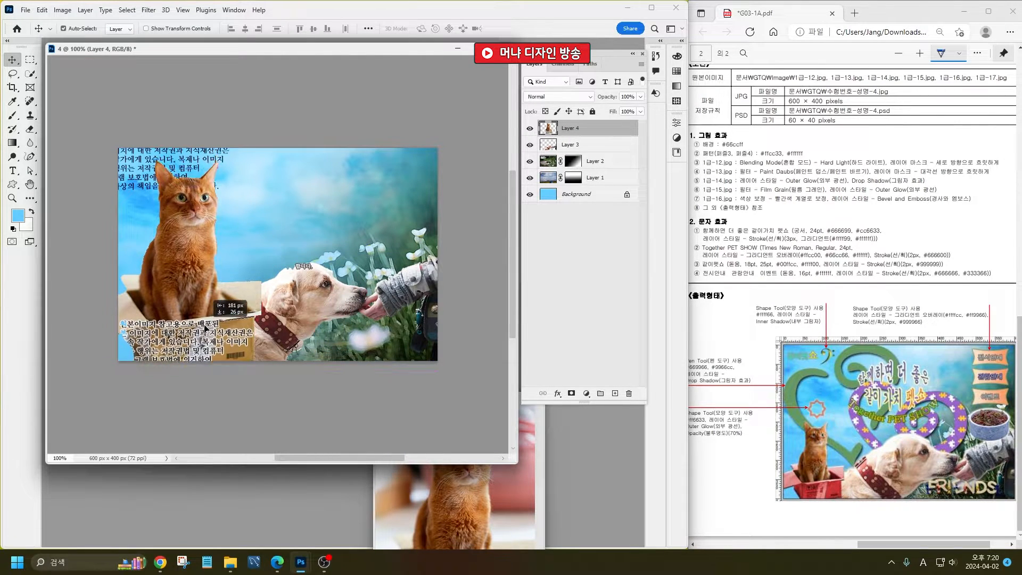
key(ctrl+t)
drag(259, 162, 209, 214)
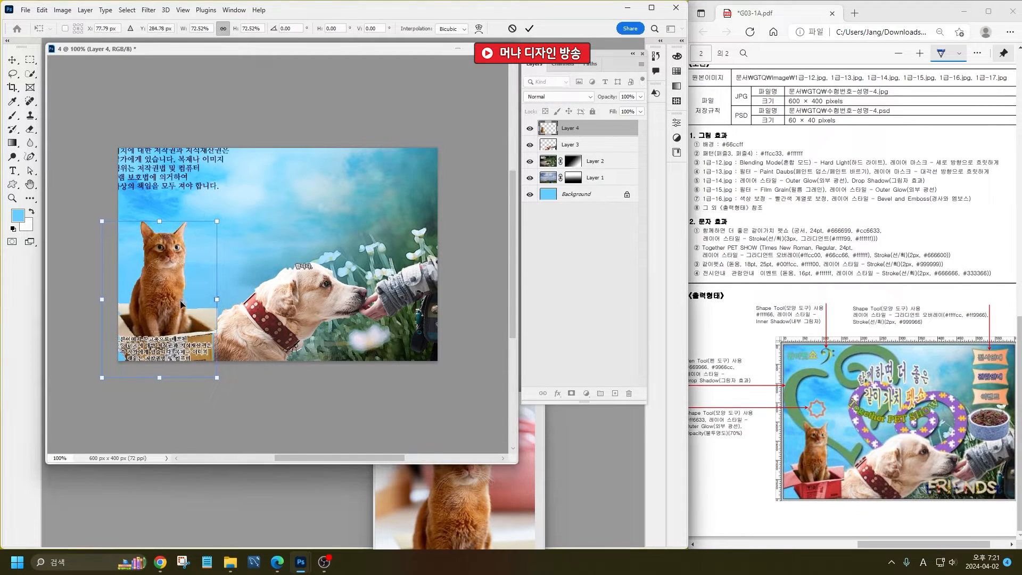
drag(180, 301, 197, 304)
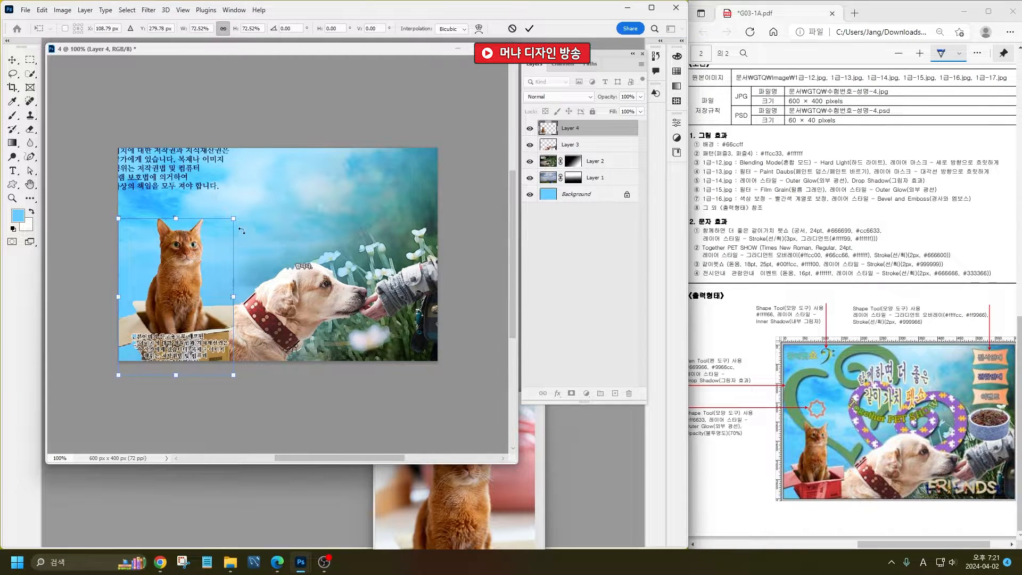
drag(233, 218, 219, 237)
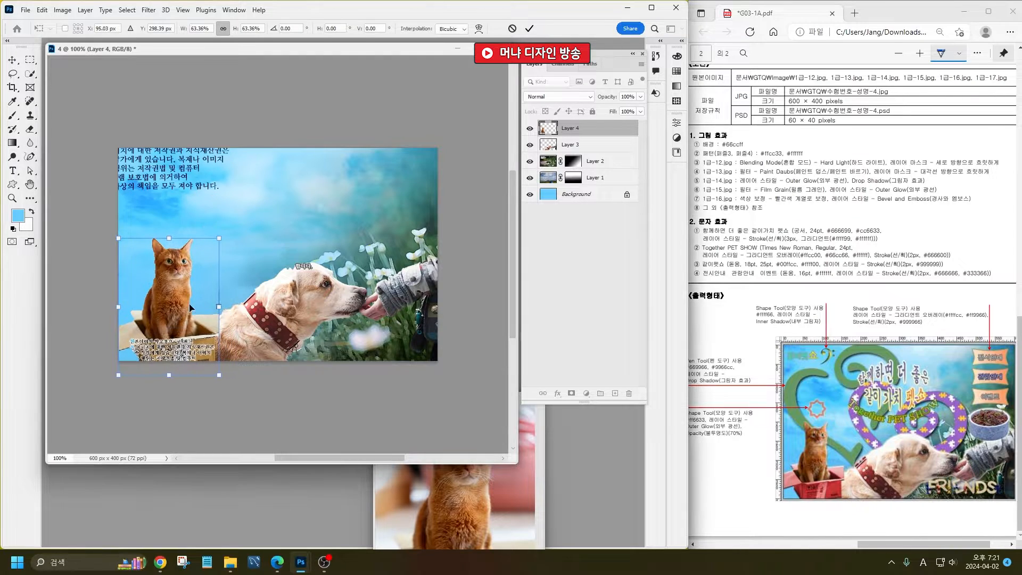
- Commit the cat's transform, shift the dog slightly lower on the canvas and reselect the cat layer
drag(292, 297, 300, 314)
key(Return)
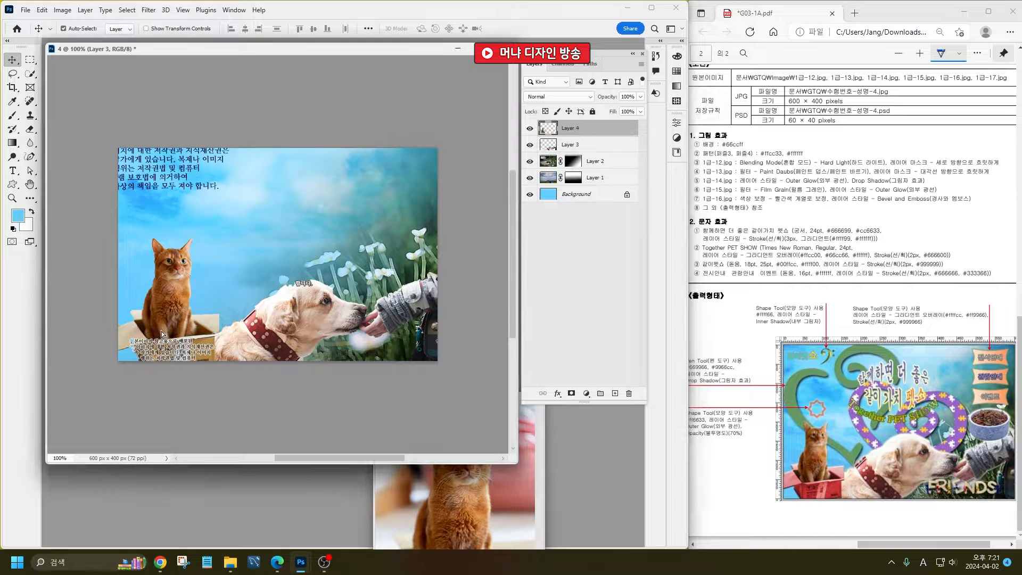
drag(160, 334, 157, 334)
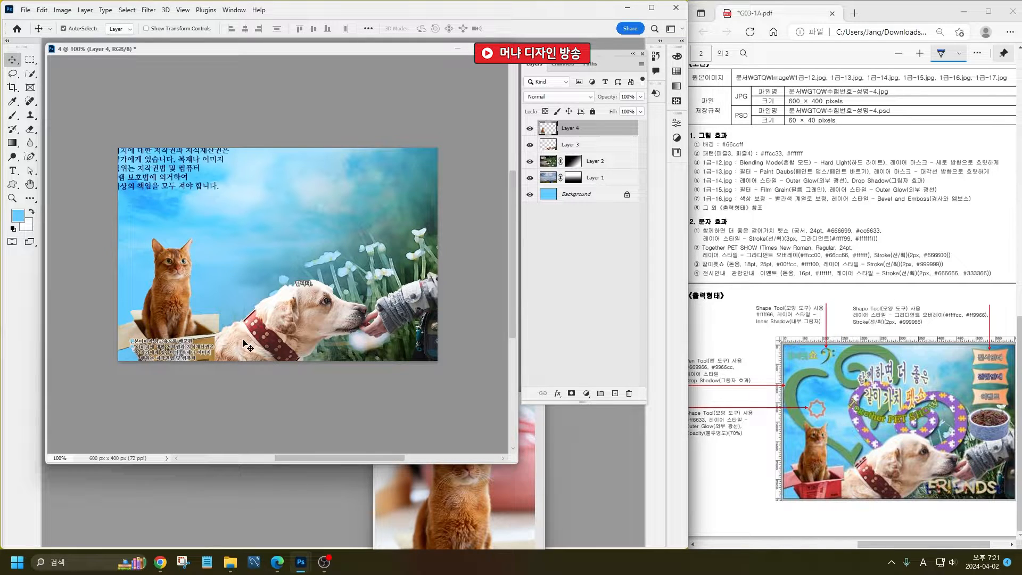
- Quick-select the cat's box, colorize it red with Hue 0, Saturation 78 and Lightness -15, and deselect
click(30, 73)
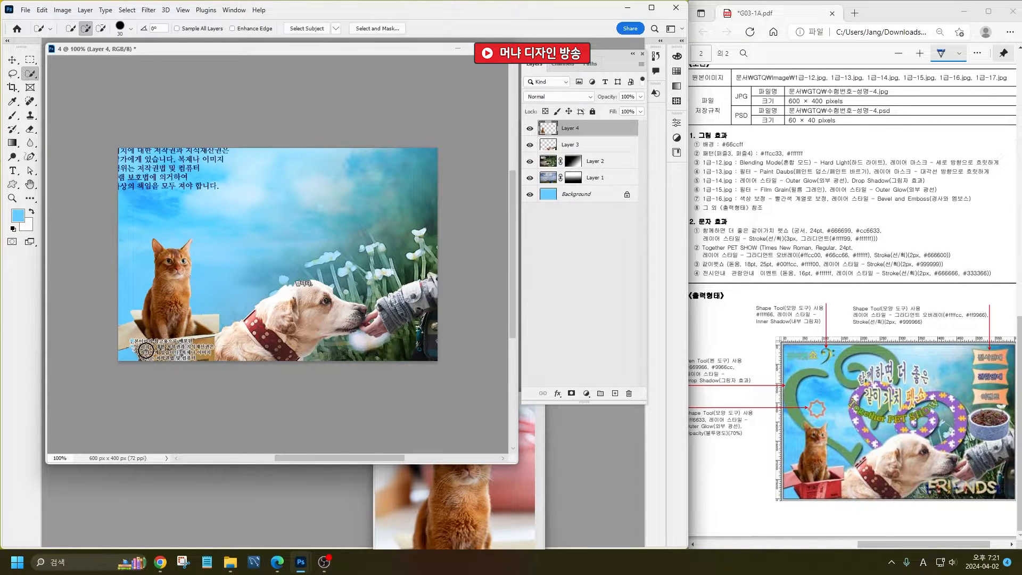
mouse_move(145, 348)
mouse_down()
mouse_move(136, 316)
mouse_move(165, 351)
mouse_move(194, 349)
mouse_move(212, 327)
mouse_move(204, 316)
mouse_move(181, 328)
mouse_up()
key(ctrl+u)
click(584, 244)
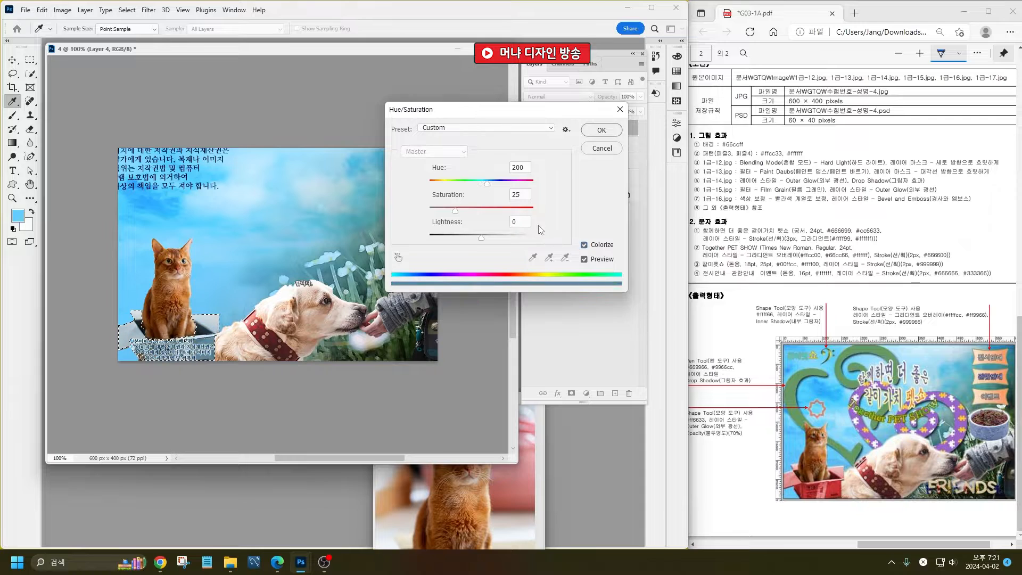
drag(436, 186, 425, 184)
drag(481, 211, 467, 237)
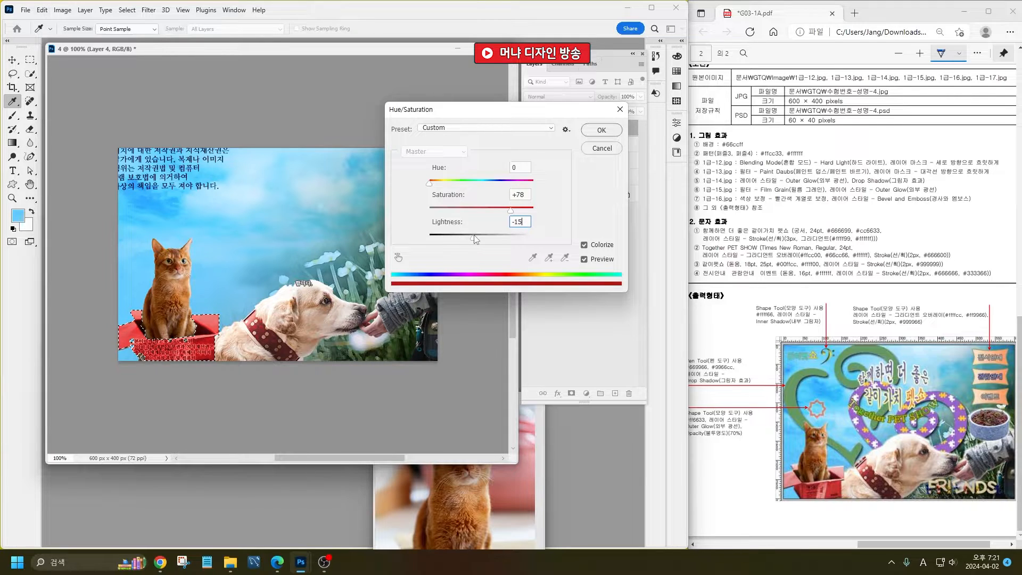
click(600, 130)
key(ctrl+d)
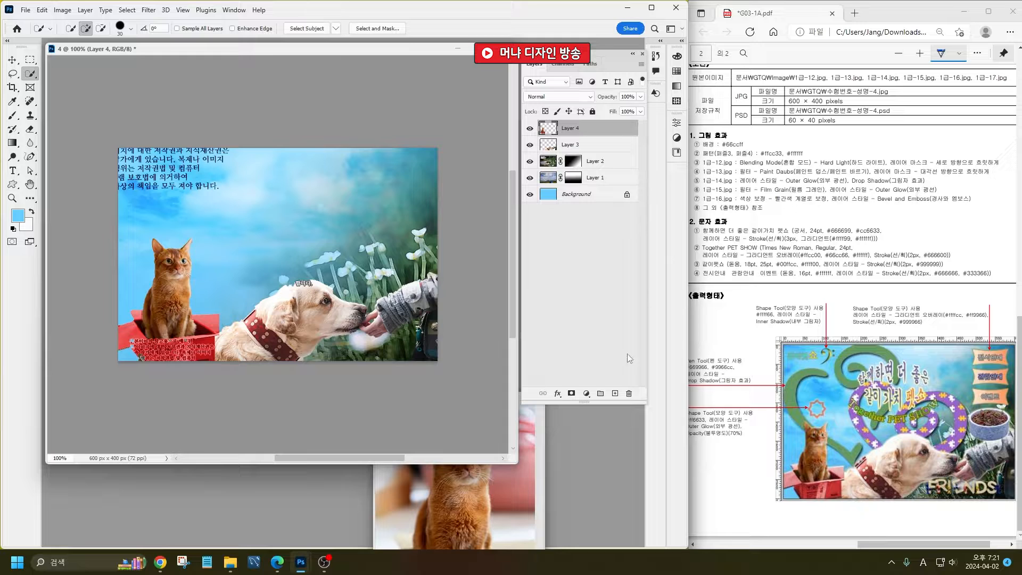
- Apply a Bevel & Emboss layer style to the cat layer and close 1급-16.jpg
click(557, 395)
click(581, 420)
key(Escape)
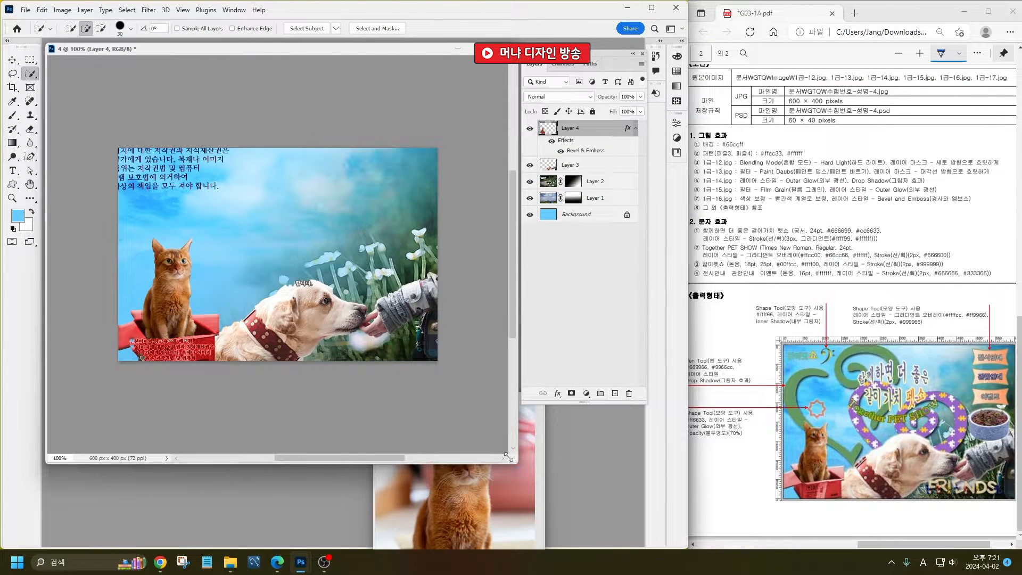
click(513, 491)
key(ctrl+w)
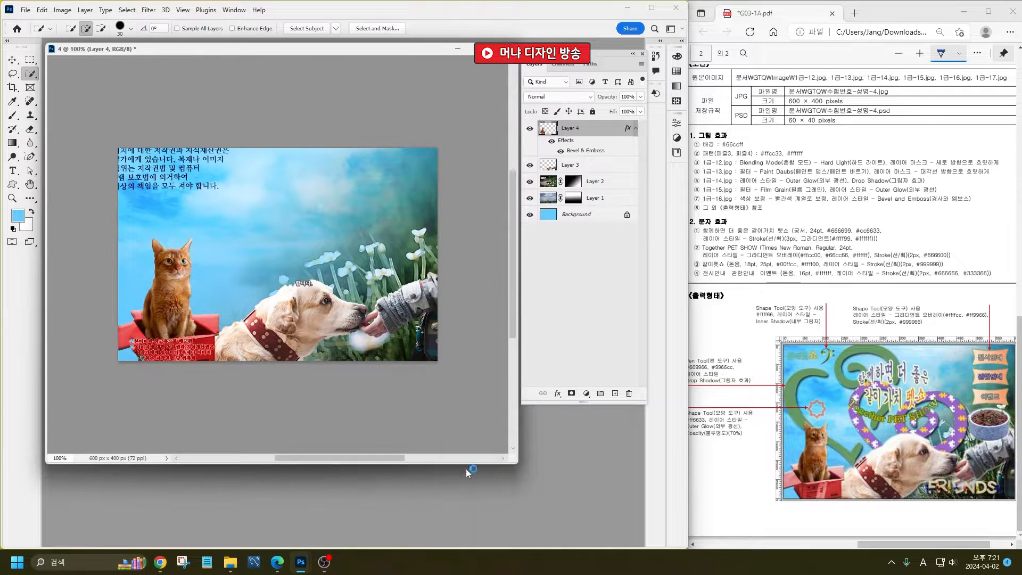
- Try the Film Grain filter on the dog layer
key(alt+bracketleft)
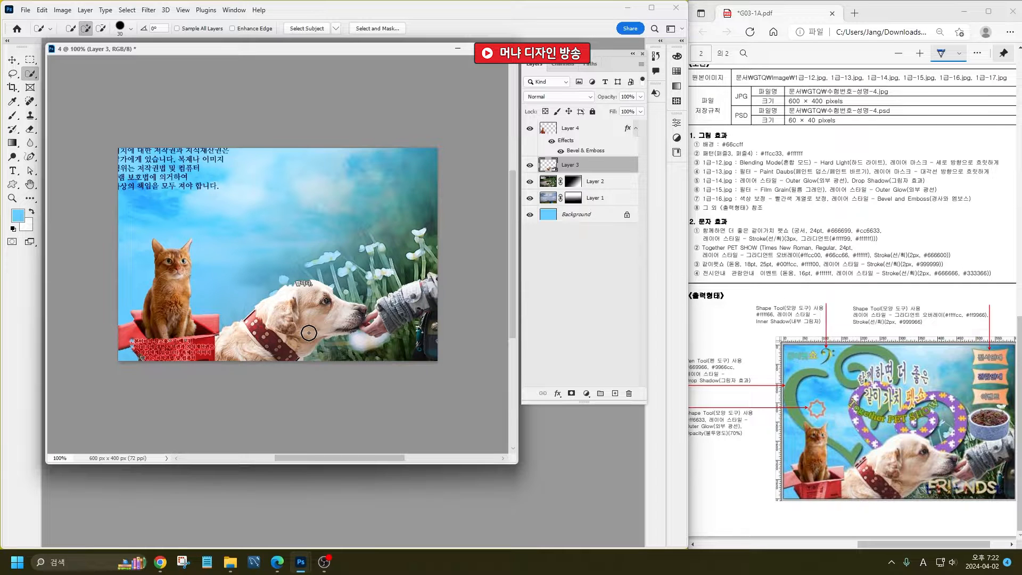
click(148, 10)
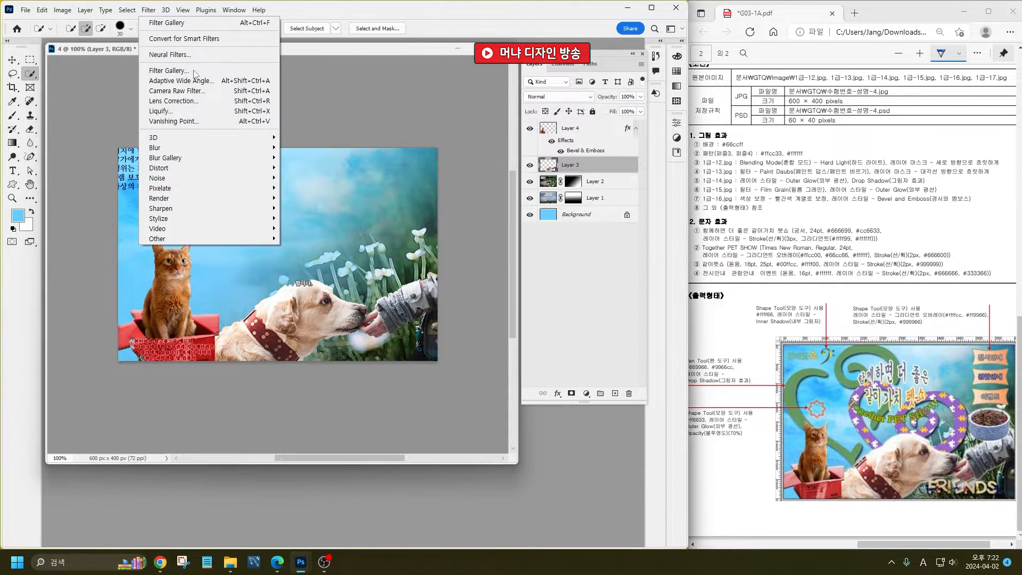
click(194, 72)
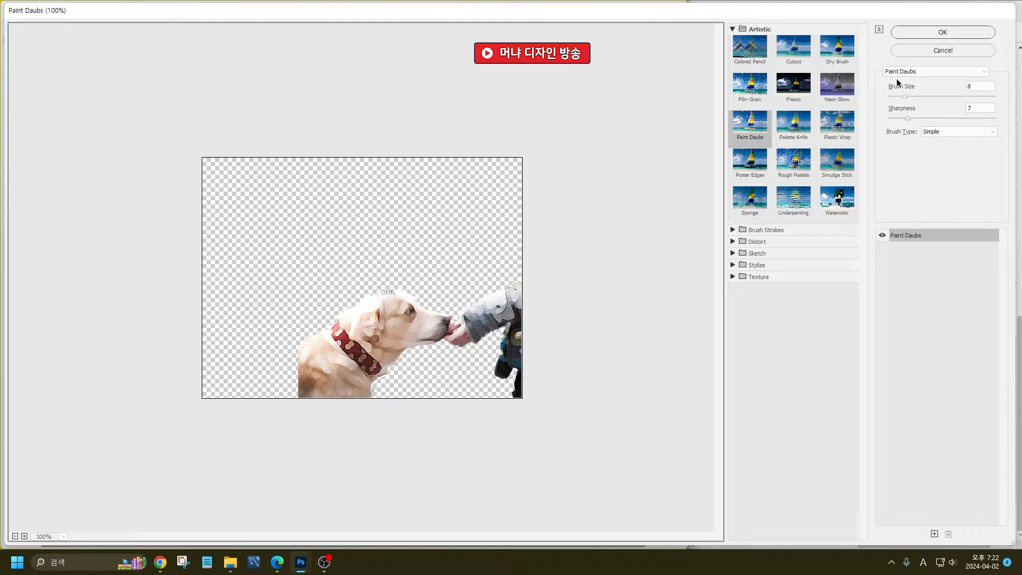
click(899, 72)
scroll(931, 186, up, 5)
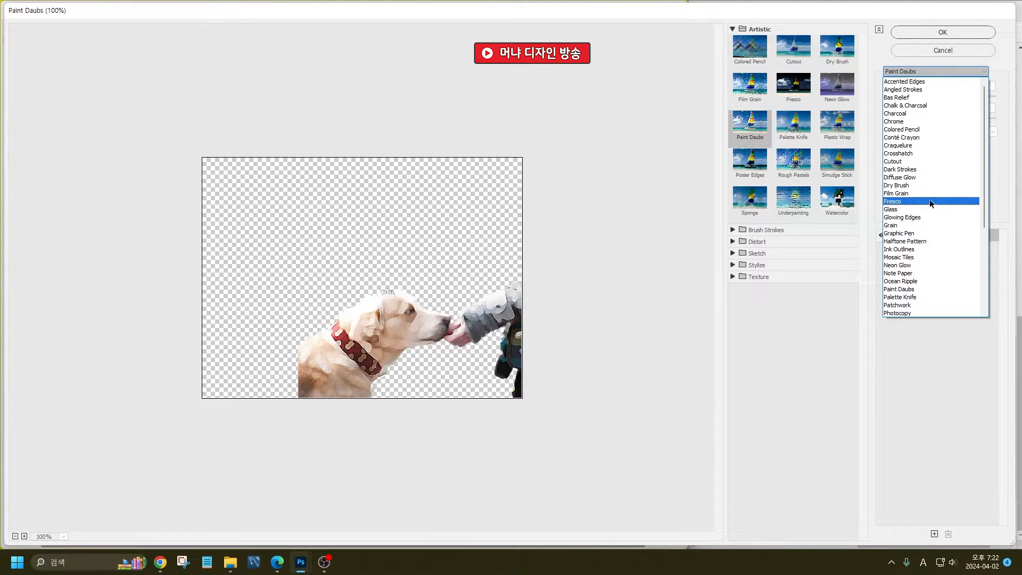
click(930, 193)
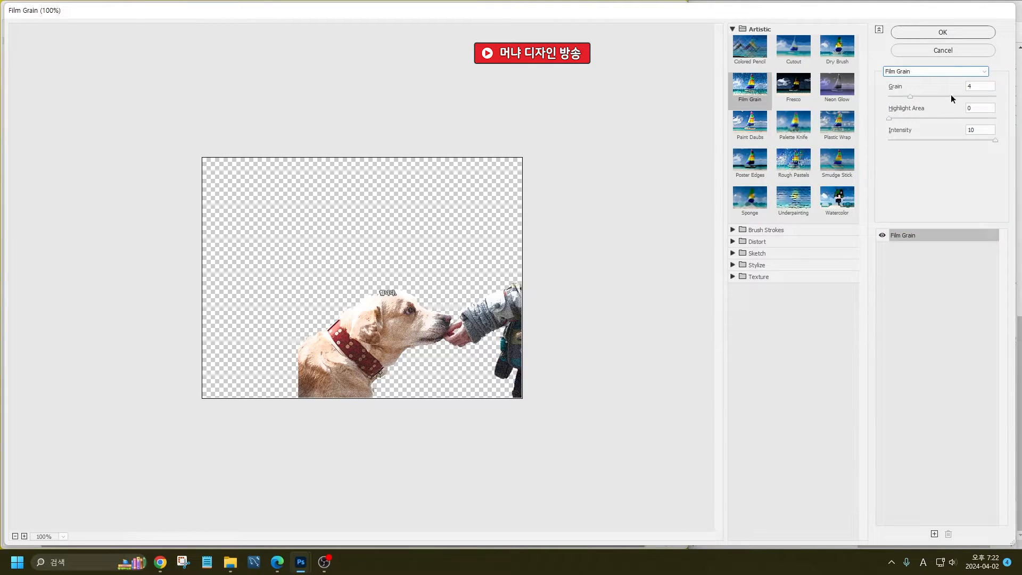
click(942, 32)
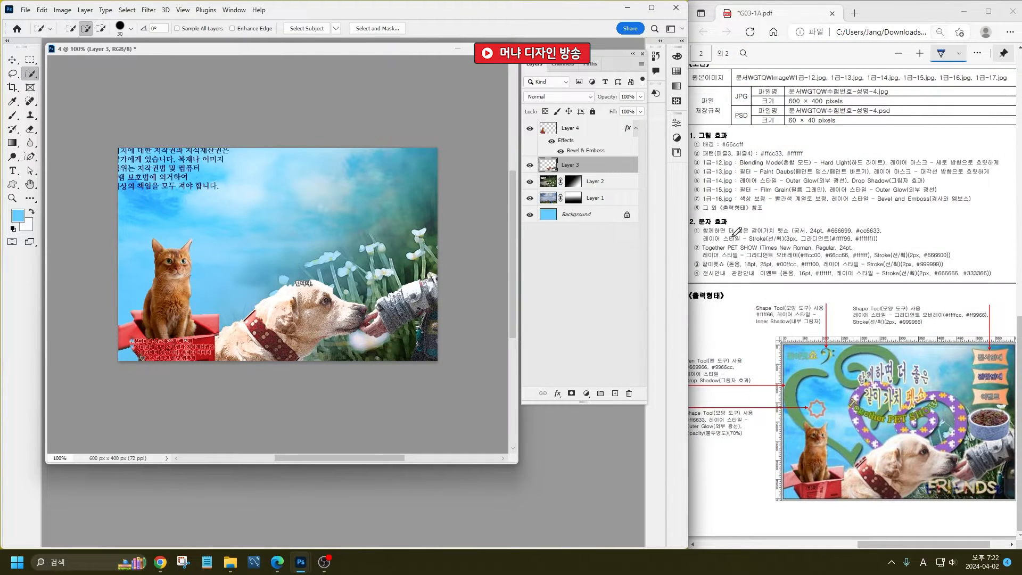
- Add an Outer Glow layer style to the film-grained dog layer
click(558, 395)
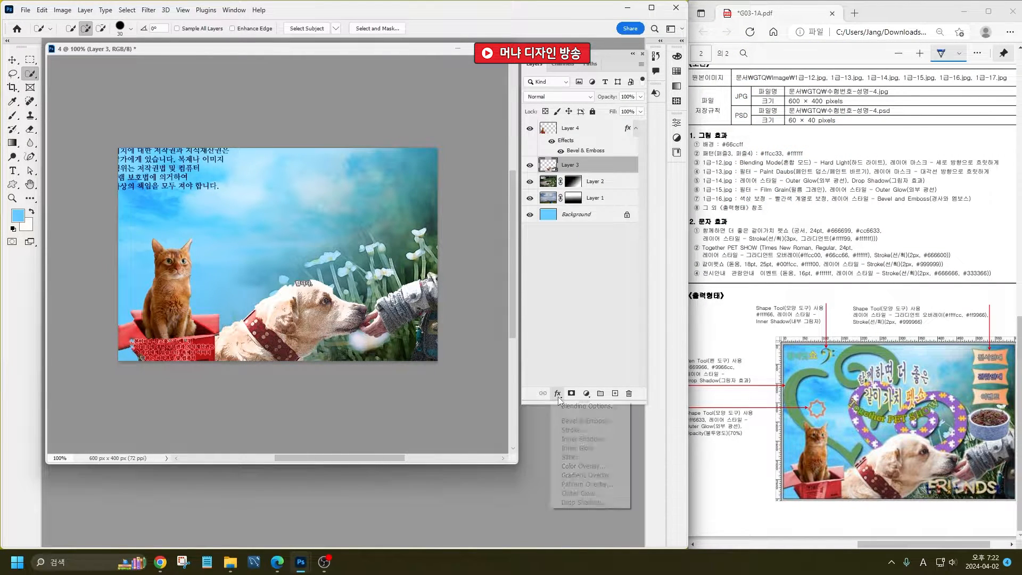
click(582, 494)
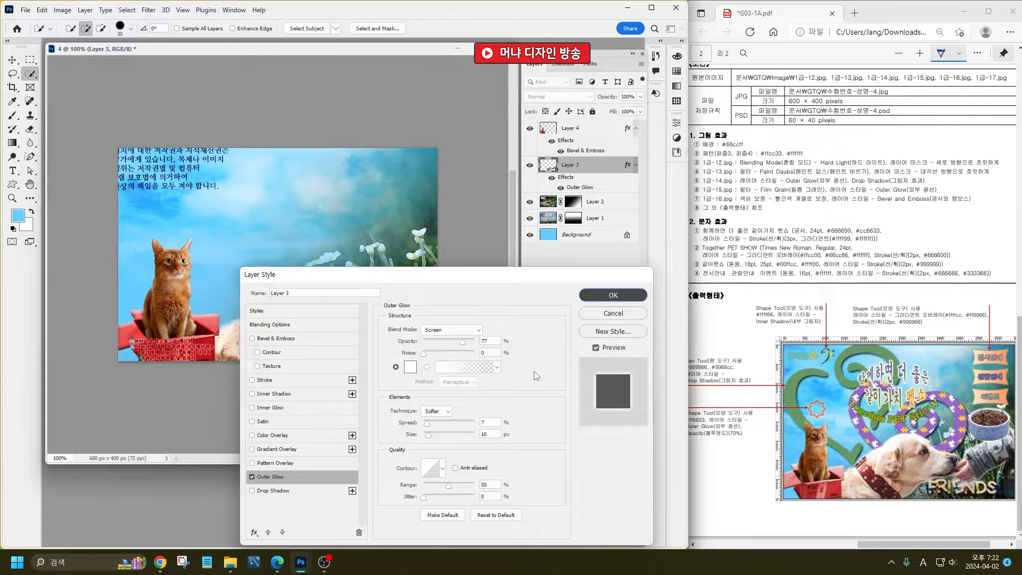
key(Return)
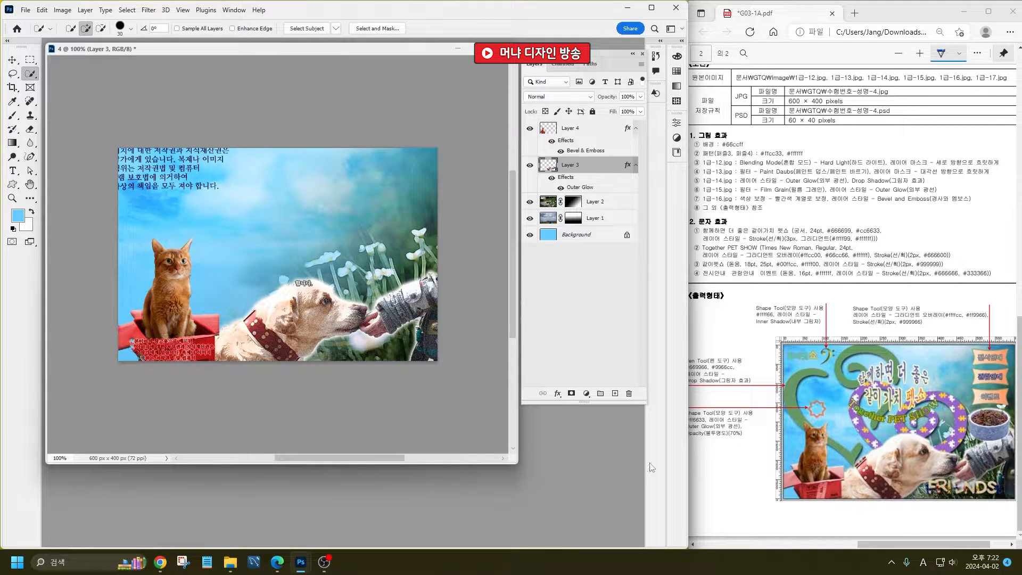
key(ctrl+o)
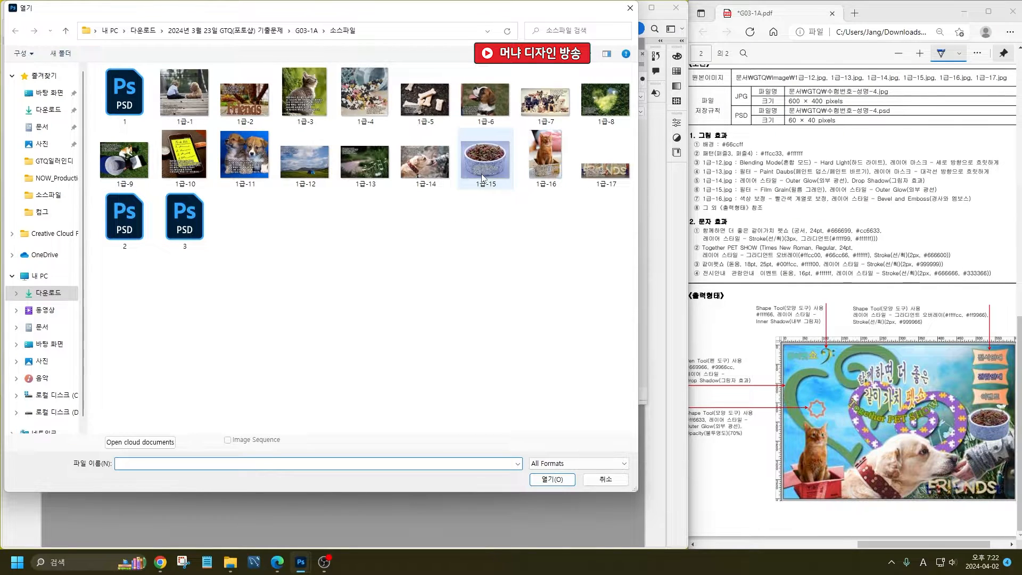
click(482, 177)
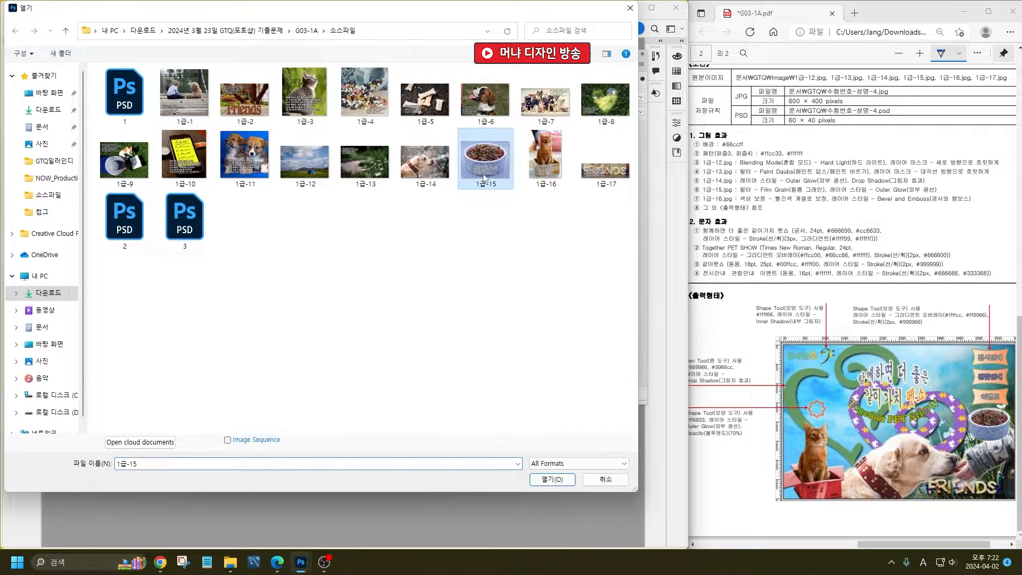
ctrl+click(603, 177)
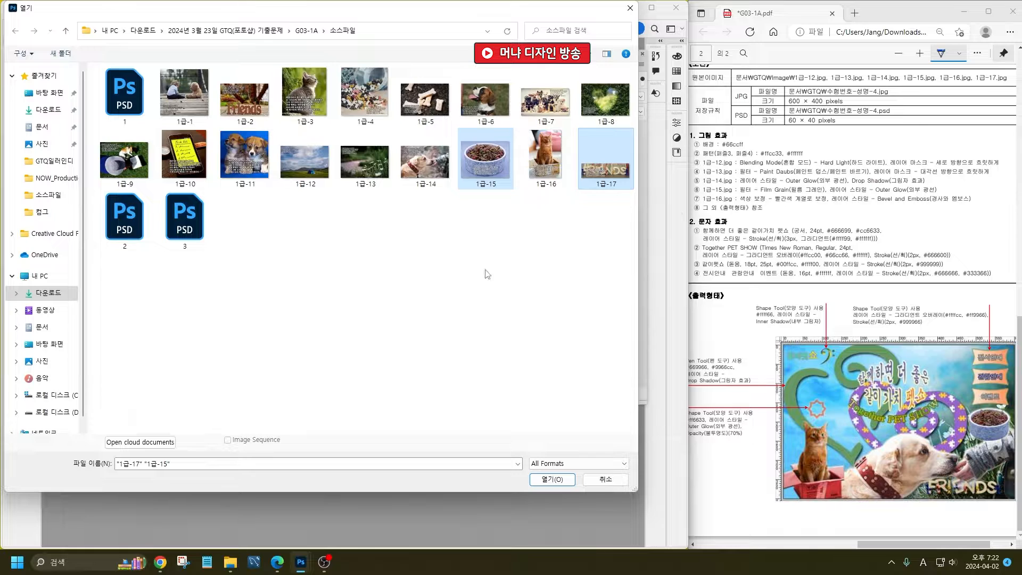
click(596, 482)
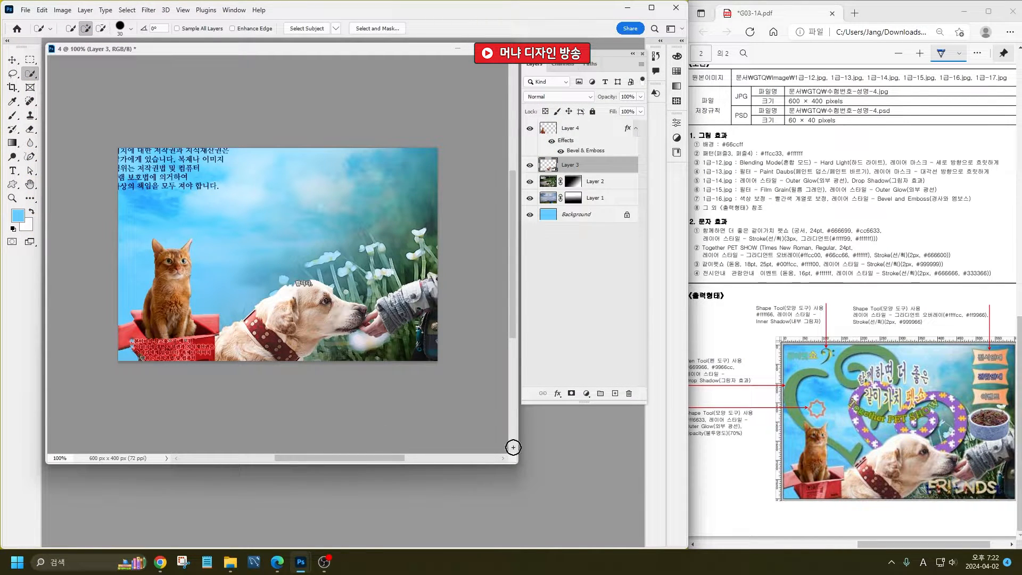
double_click(529, 433)
key(Escape)
- Apply Outer Glow and Drop Shadow layer styles to the dog layer
click(556, 396)
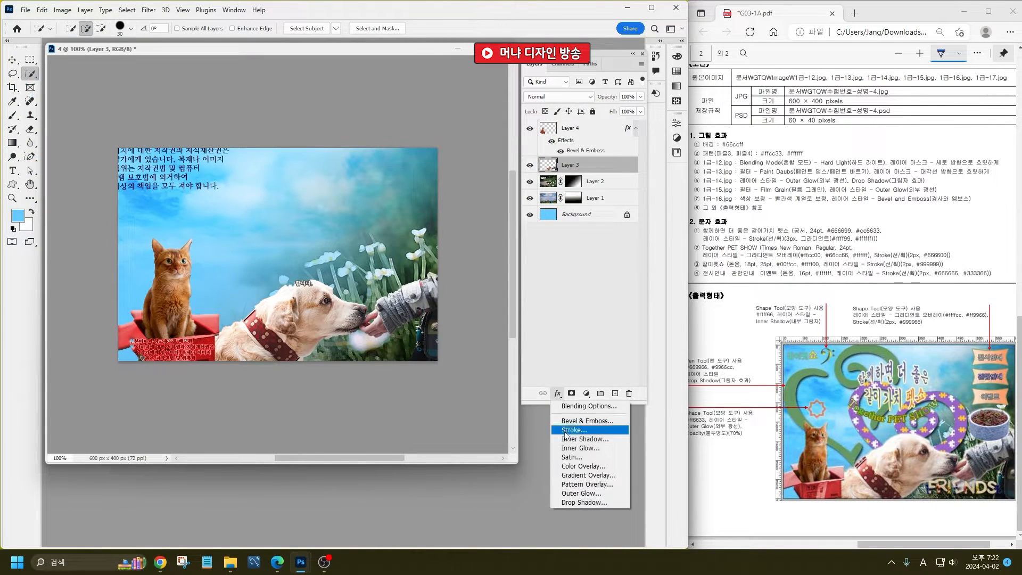
click(581, 494)
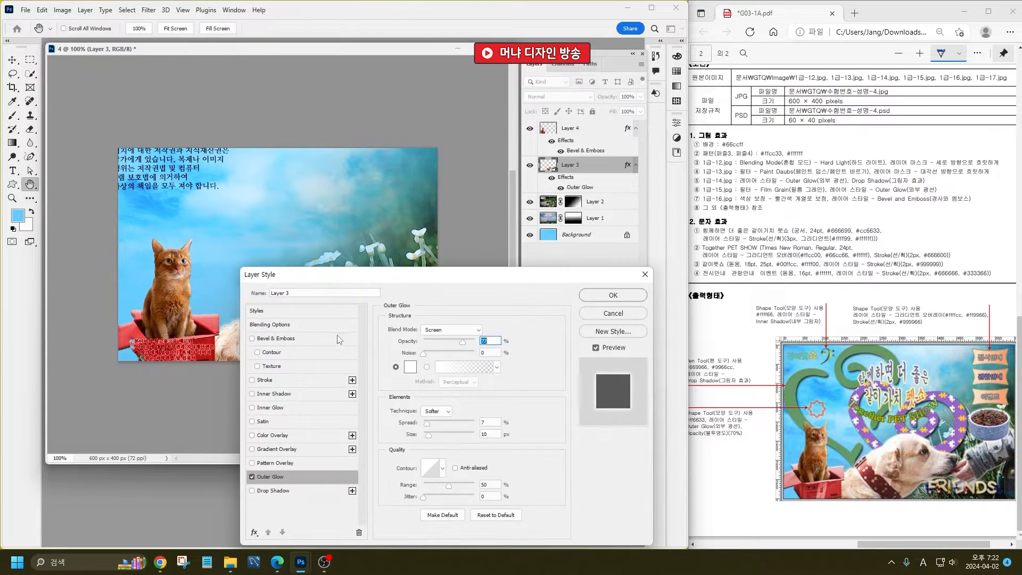
click(276, 491)
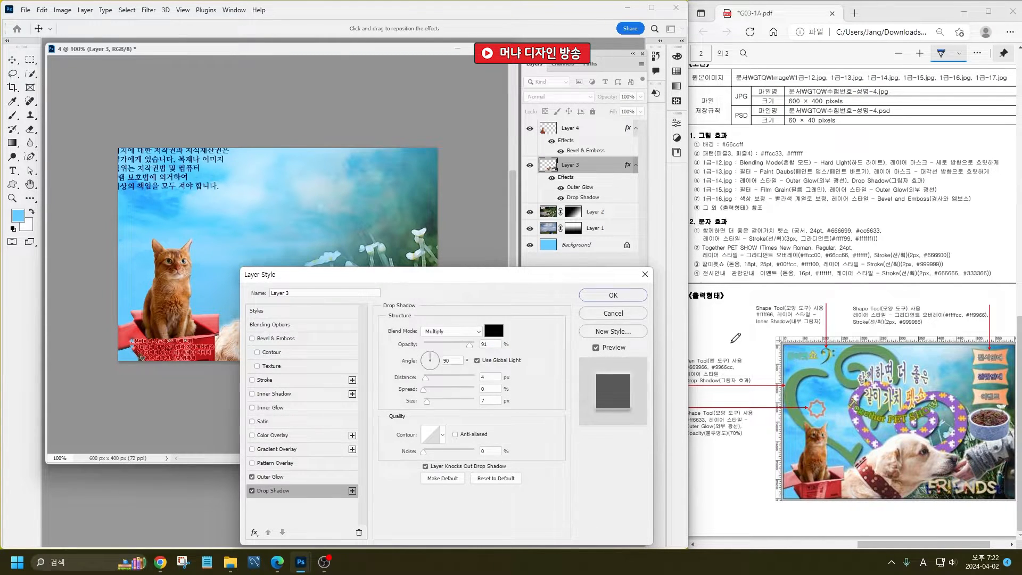
click(612, 296)
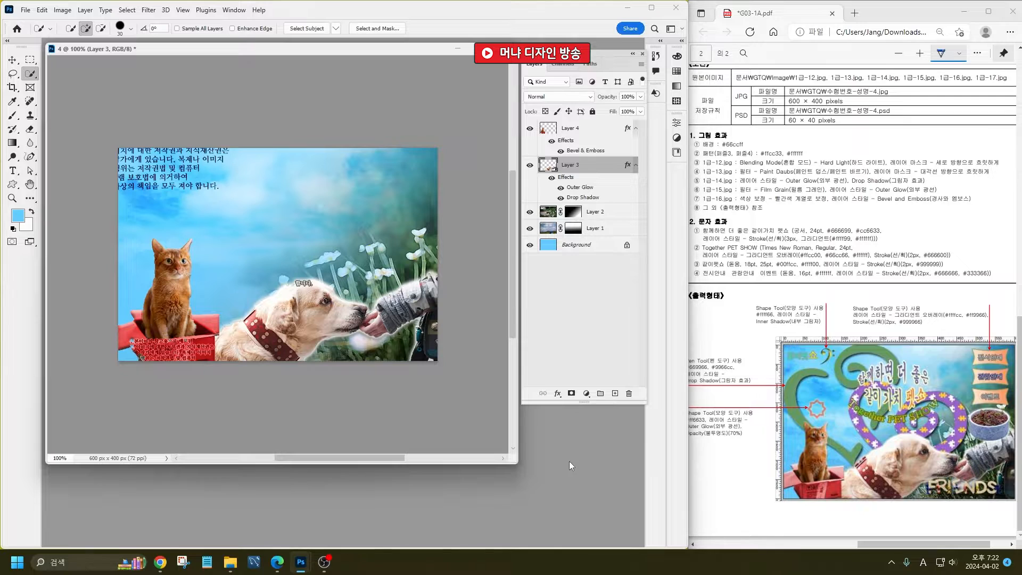
- Open 1급-15.jpg and 1급-17.jpg together, move the 1급-17.jpg window aside and make 1급-15.jpg active
key(ctrl+o)
click(481, 170)
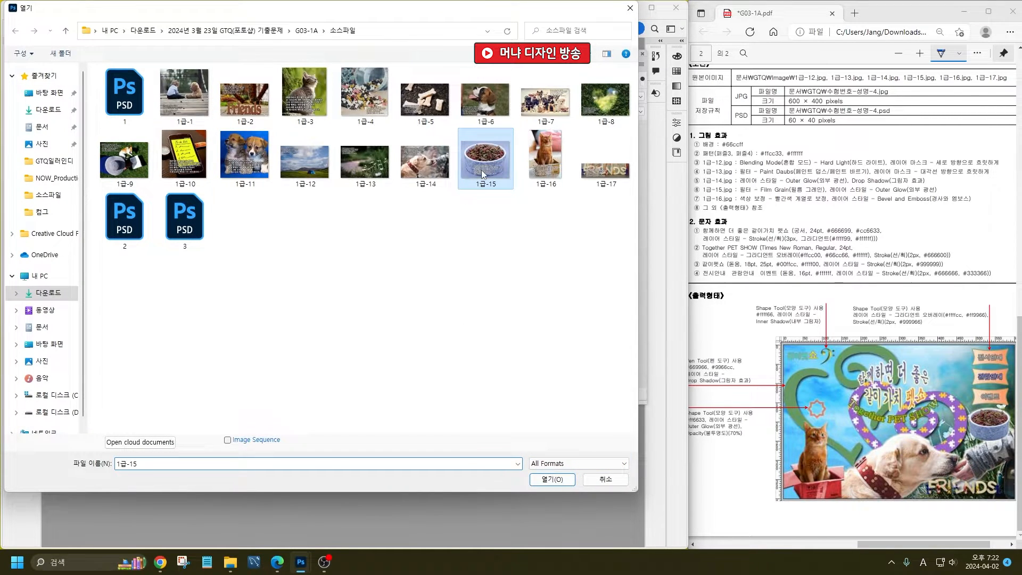
ctrl+click(595, 168)
key(Return)
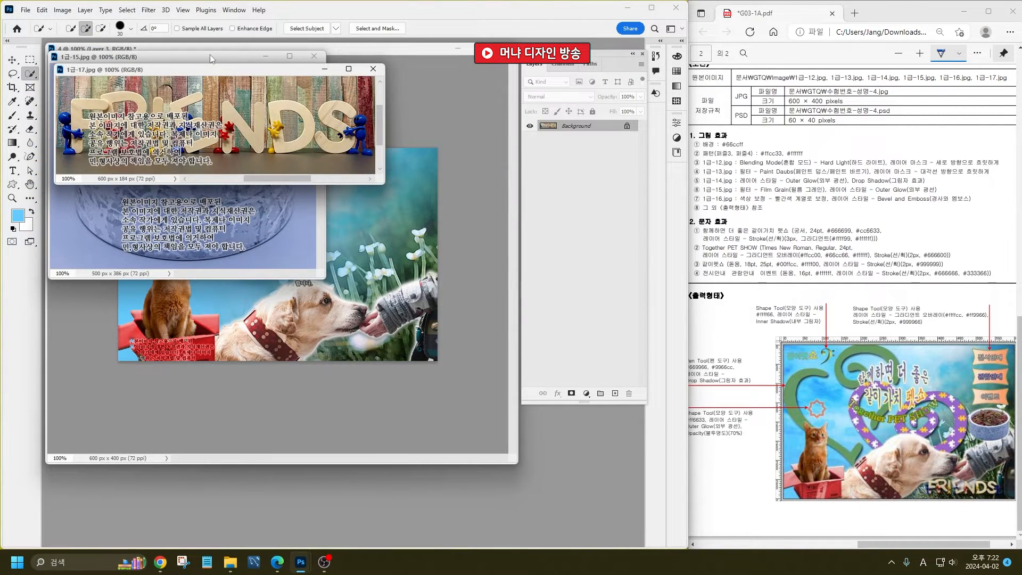
drag(204, 72, 367, 353)
click(152, 161)
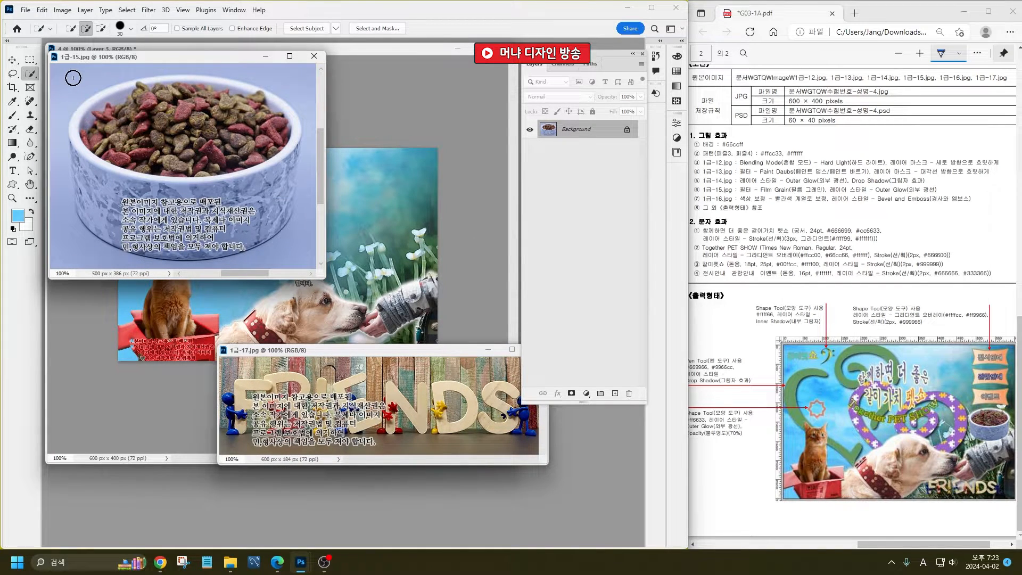
- Select the food bowl in 1급-15.jpg without its background and copy it into document 4 above the dog layer
key(ctrl+a)
mouse_move(62, 74)
mouse_down()
mouse_move(48, 195)
mouse_move(90, 270)
mouse_move(276, 273)
mouse_move(302, 254)
mouse_move(317, 132)
mouse_move(276, 75)
mouse_move(189, 66)
mouse_move(83, 150)
mouse_move(79, 131)
mouse_move(135, 92)
mouse_move(201, 86)
mouse_move(275, 111)
mouse_move(288, 159)
mouse_move(281, 207)
mouse_move(266, 221)
mouse_move(78, 215)
mouse_move(76, 153)
mouse_move(64, 178)
mouse_move(75, 229)
mouse_up()
key(ctrl+c)
drag(243, 57, 253, 393)
click(452, 324)
key(ctrl+v)
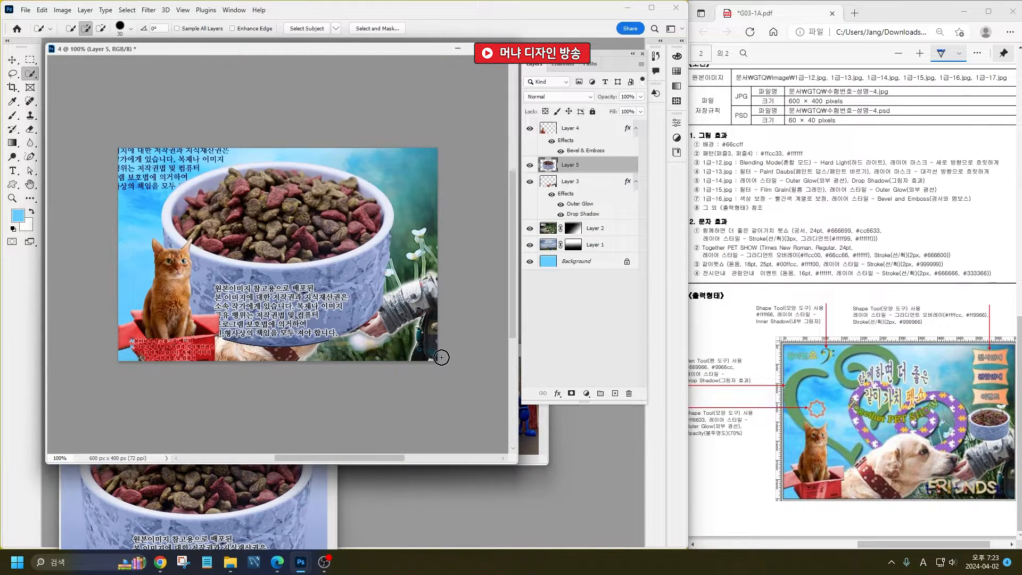
- Reapply the Film Grain filter to the bowl layer and give it an Outer Glow layer style
click(148, 9)
click(331, 270)
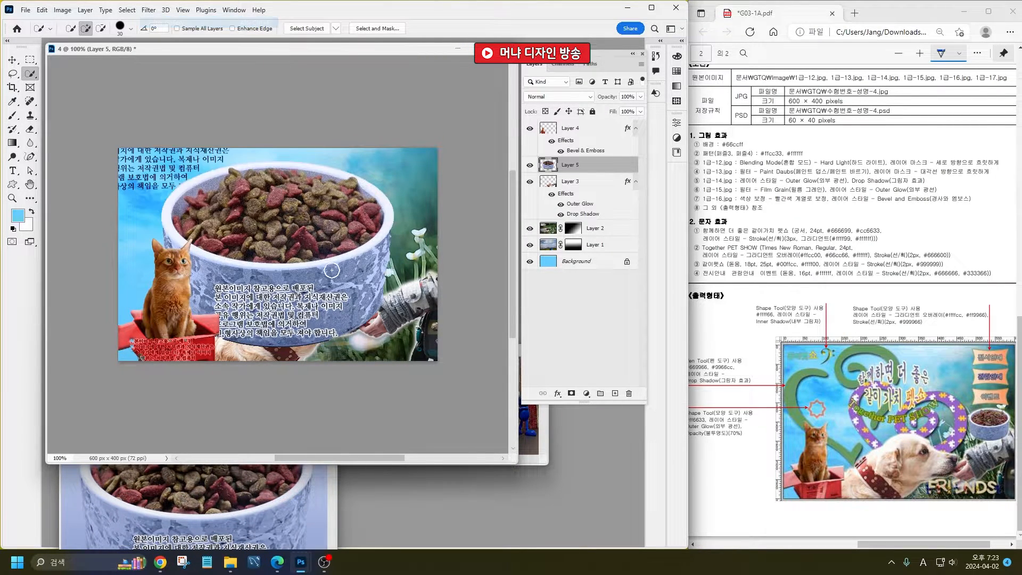
click(558, 394)
key(Escape)
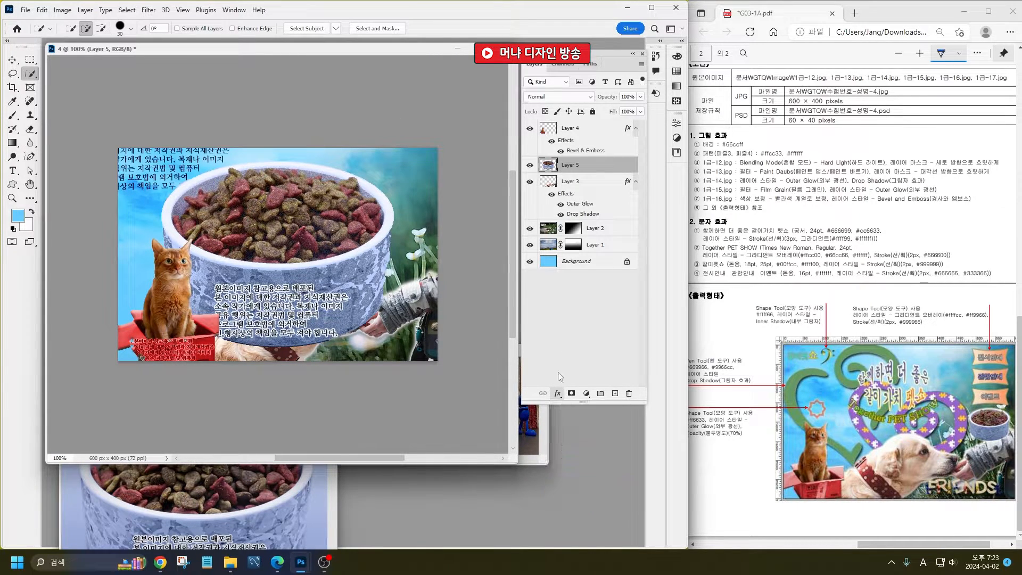
click(611, 296)
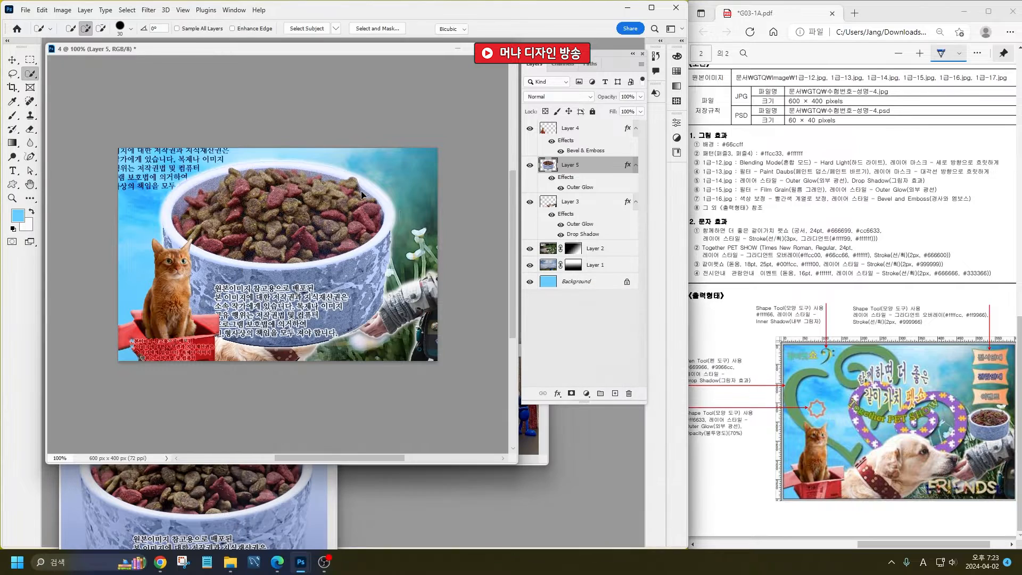
- Scale the bowl to about 20.78% and place it just above the hand near the canvas's right edge
key(ctrl+t)
drag(162, 161, 333, 299)
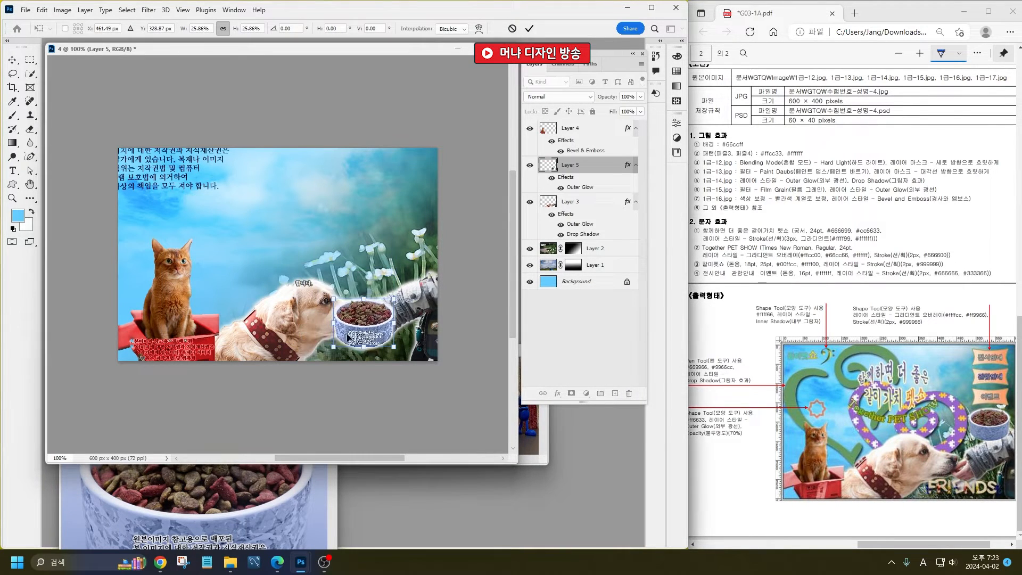
drag(364, 336, 395, 285)
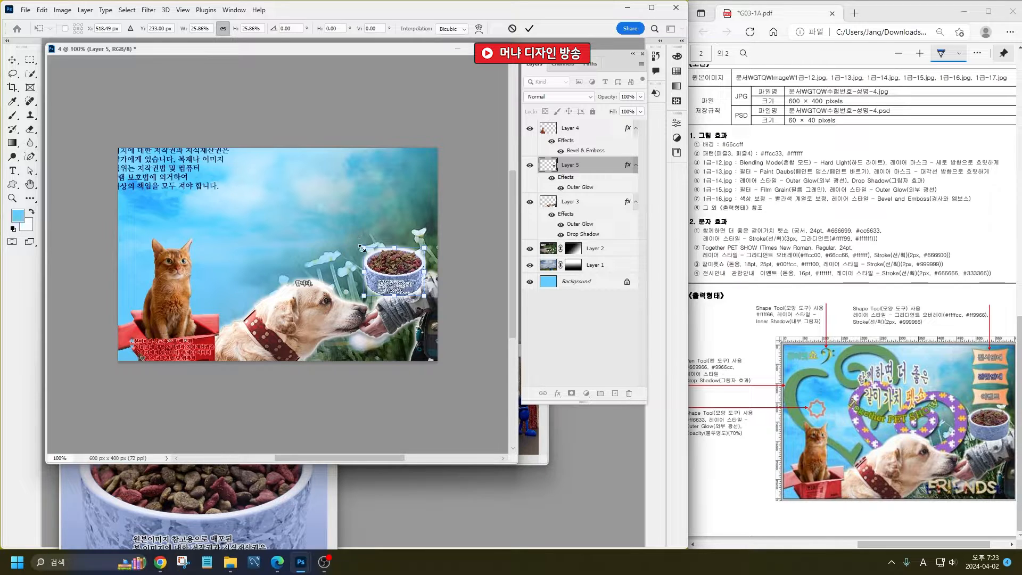
drag(364, 248, 377, 252)
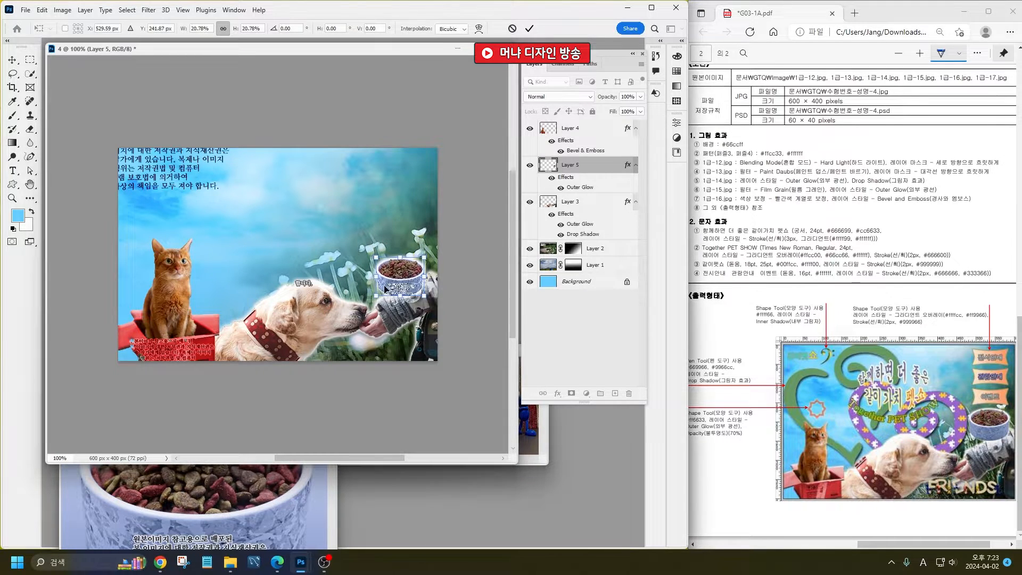
drag(416, 285, 420, 280)
key(Return)
key(w)
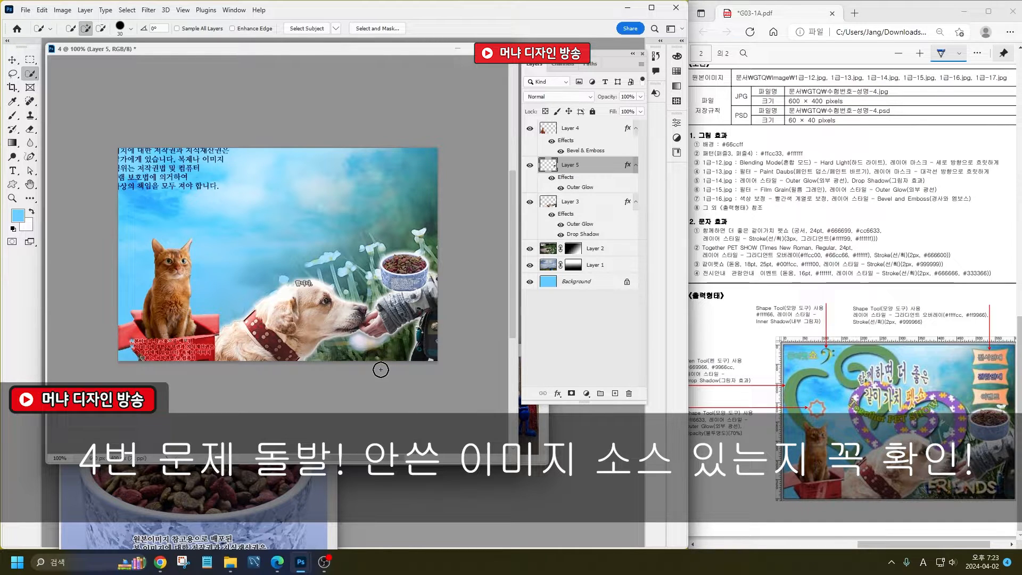
- Quick-select the FRIENDS lettering with its small figures in 1급-17.jpg using a 15 px brush, subtracting stray background areas
click(543, 450)
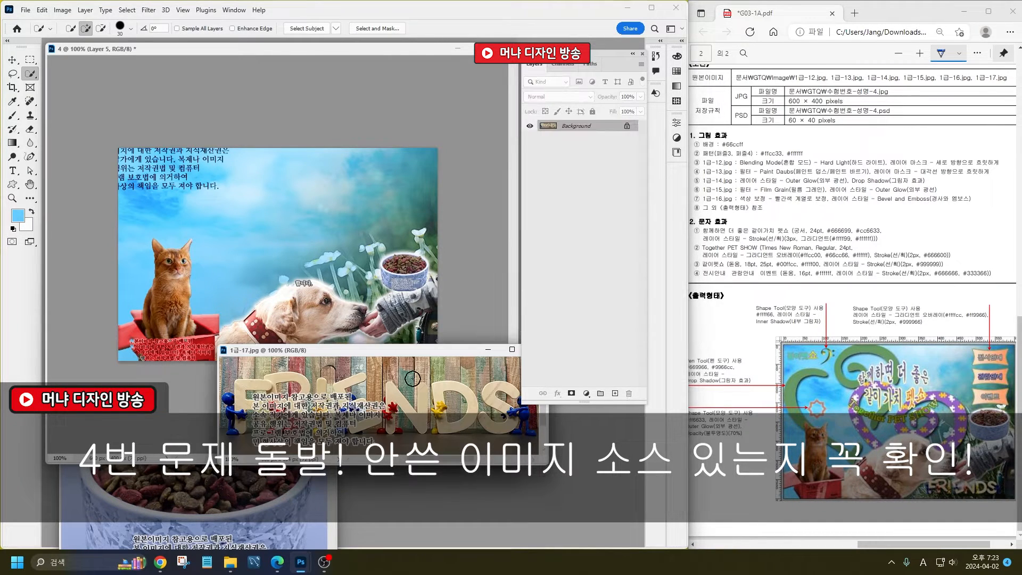
drag(424, 349, 413, 380)
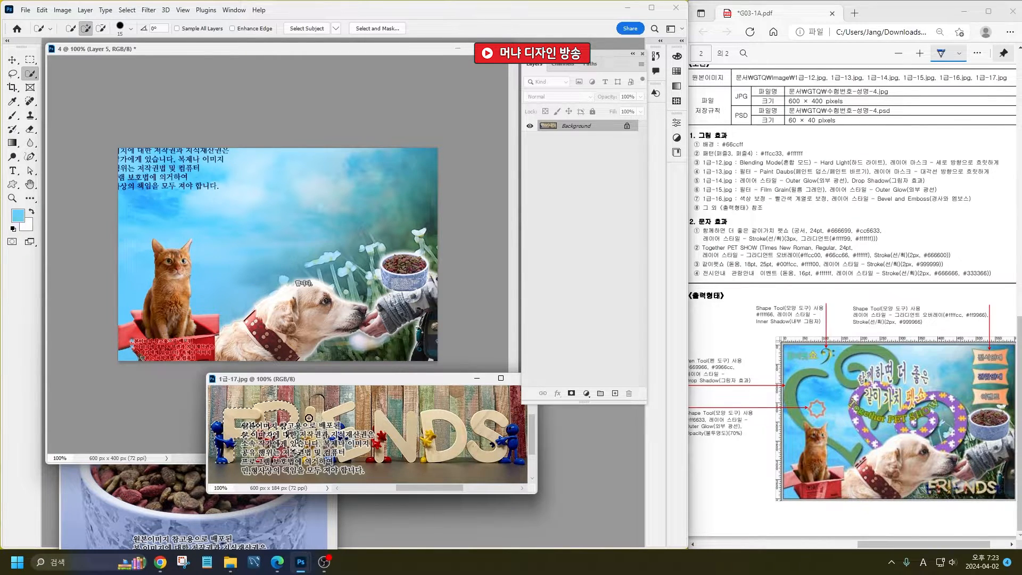
mouse_move(350, 404)
mouse_down()
mouse_move(330, 428)
mouse_move(336, 438)
mouse_move(349, 431)
mouse_move(353, 391)
mouse_move(337, 396)
mouse_move(357, 410)
mouse_move(343, 420)
mouse_move(360, 439)
mouse_move(343, 454)
mouse_move(371, 442)
mouse_move(378, 422)
mouse_move(405, 444)
mouse_up()
key(alt)
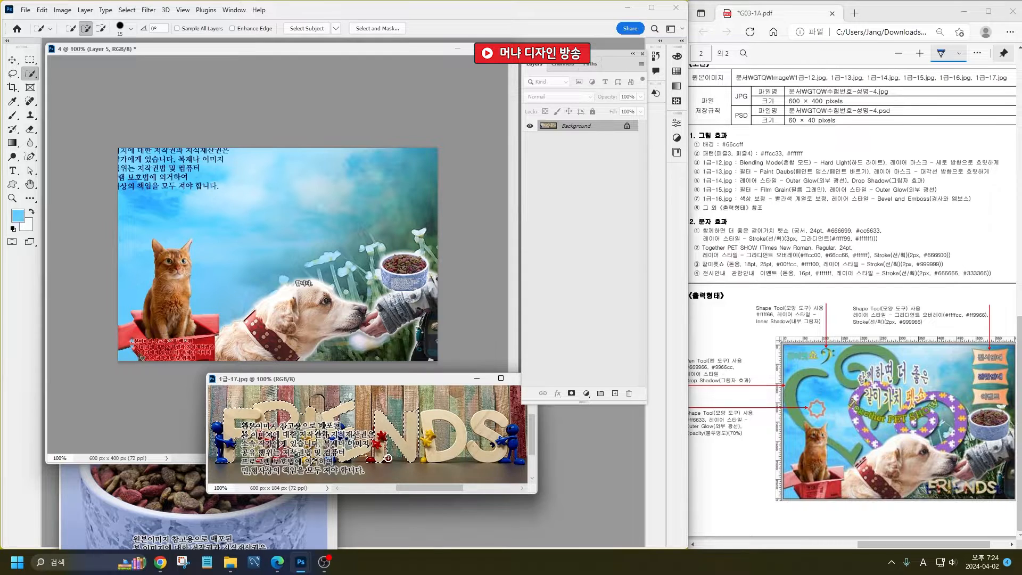
drag(423, 441, 425, 415)
key(alt)
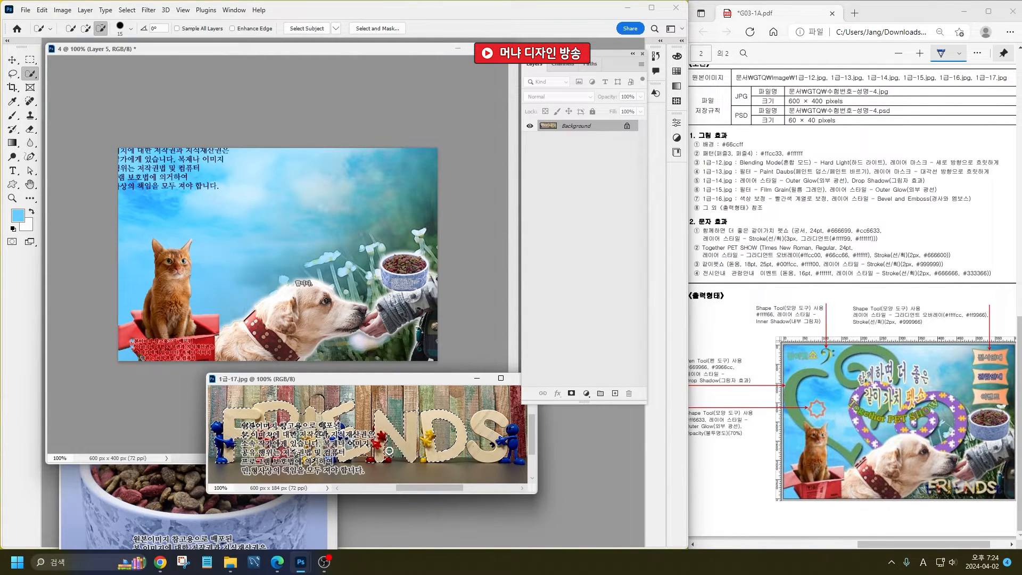
mouse_move(481, 452)
mouse_down()
mouse_move(503, 442)
mouse_move(488, 424)
mouse_move(514, 457)
mouse_up()
- Copy the selected FRIENDS lettering into document 4 above the bowl layer and close 1급-17.jpg
key(ctrl+c)
click(499, 346)
key(ctrl+v)
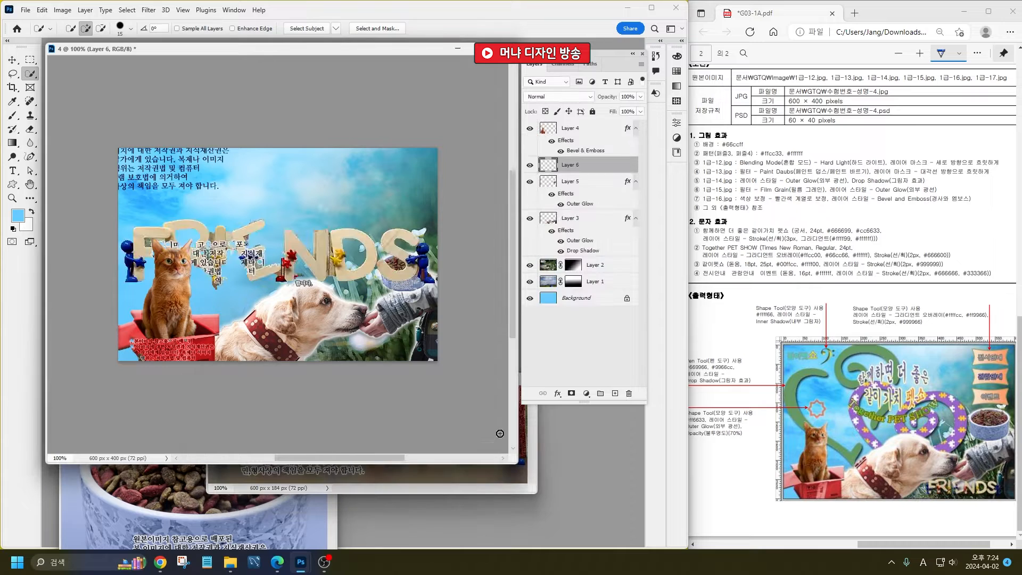
click(516, 487)
key(ctrl+w)
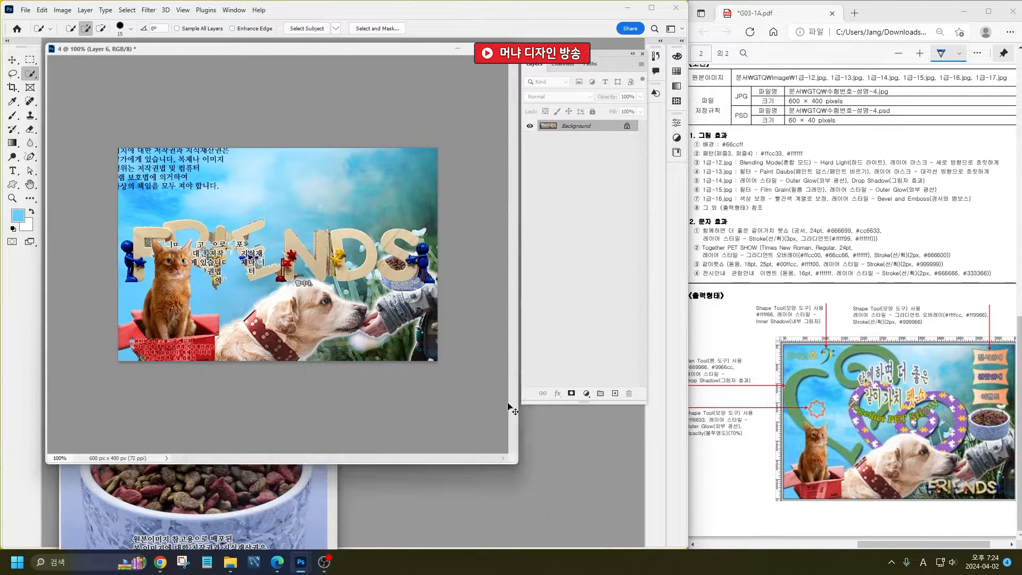
key(v)
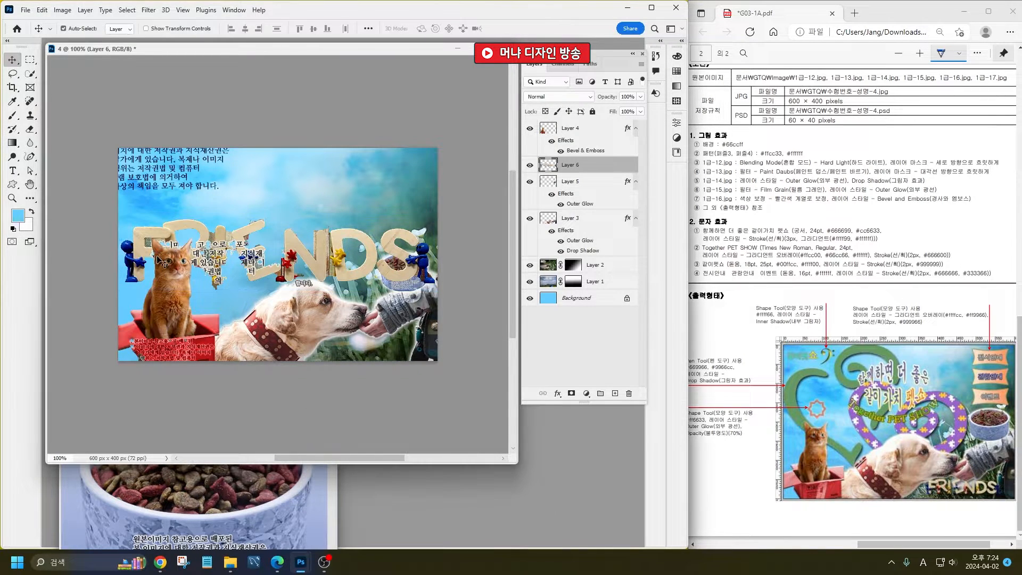
- Scale the FRIENDS lettering to about 29.40% and place it along the canvas's bottom edge, below the sleeve and right of the dog
drag(149, 242, 378, 353)
key(ctrl+t)
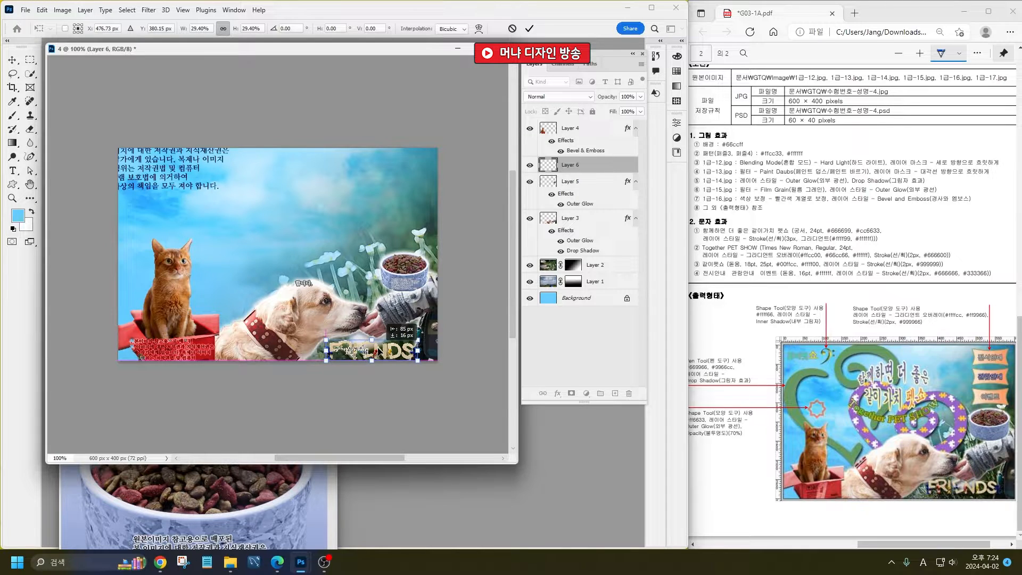
key(Return)
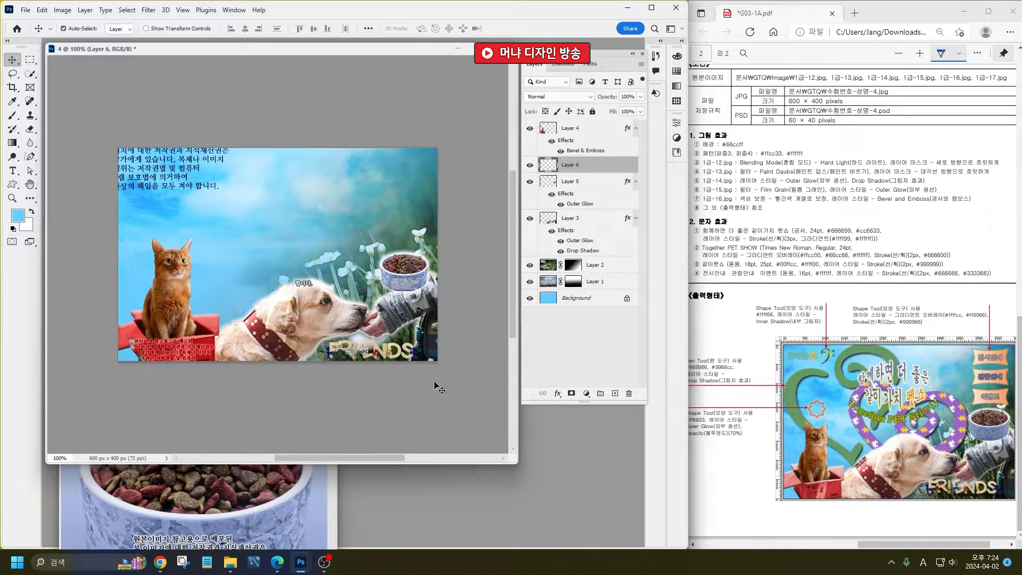
key(Left)
key(Left)
key(Left)
key(Left)
key(Left)
key(Left)
key(Left)
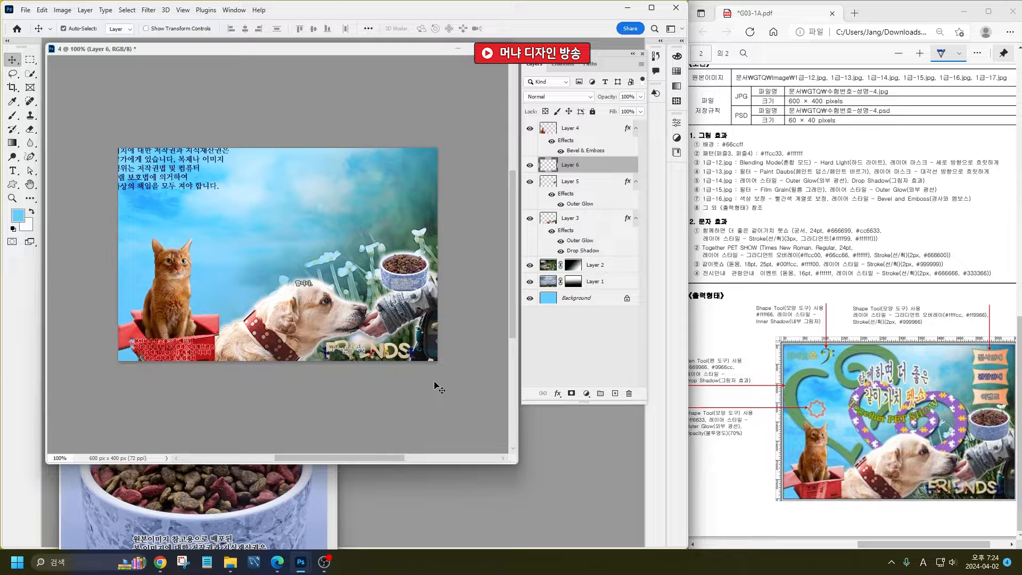
key(Left)
key(Left)
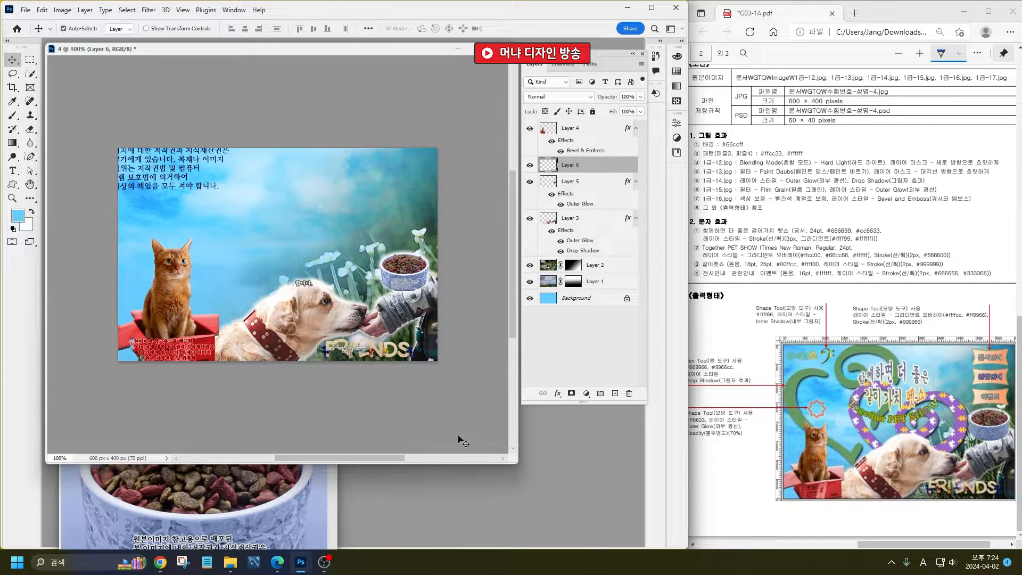
- Draw an 8 Point Star Frame custom shape about 133 px wide above and to the right of the cat
click(12, 184)
click(432, 29)
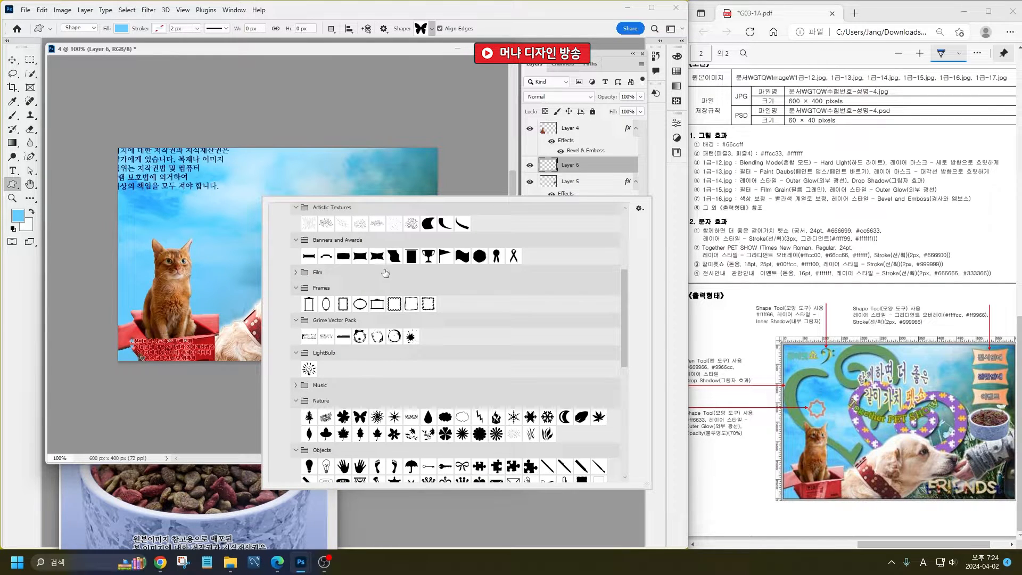
scroll(464, 367, up, 5)
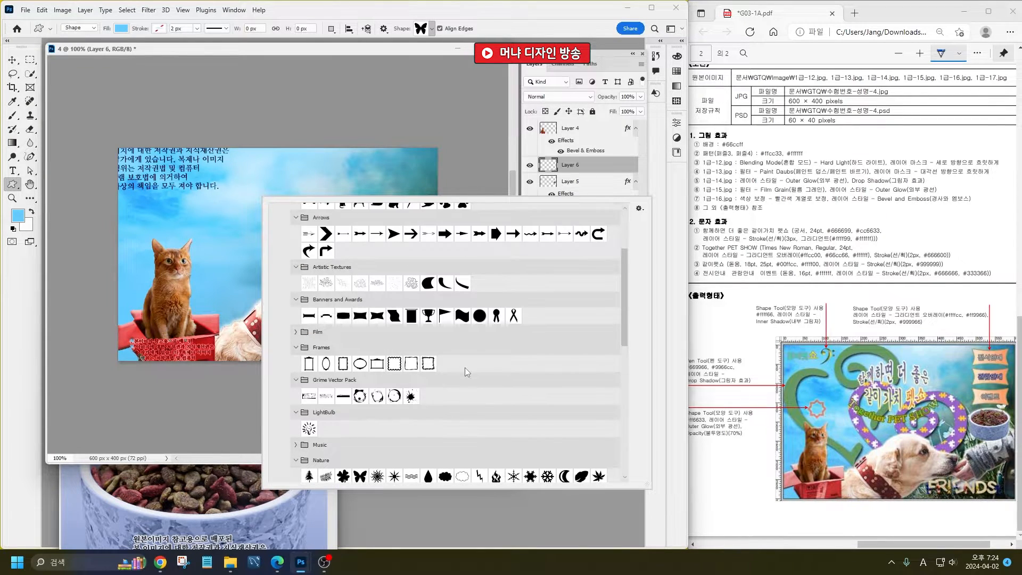
scroll(496, 338, down, 6)
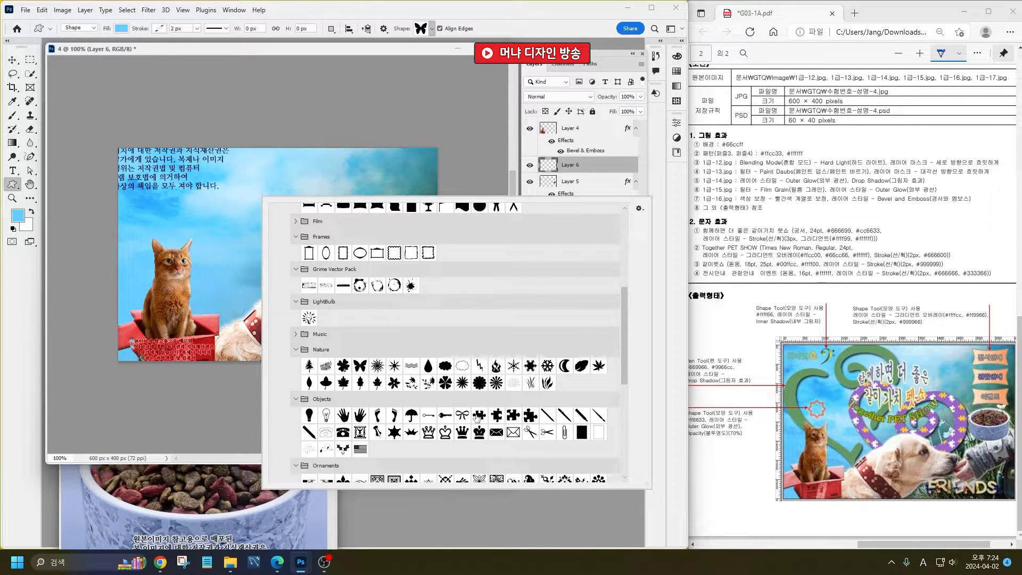
scroll(478, 418, down, 3)
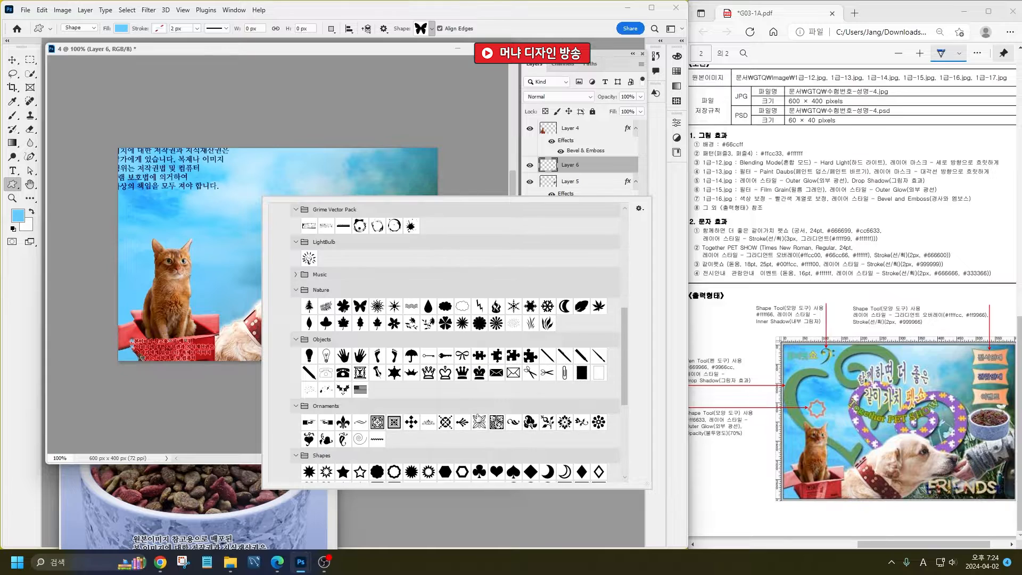
scroll(477, 418, down, 1)
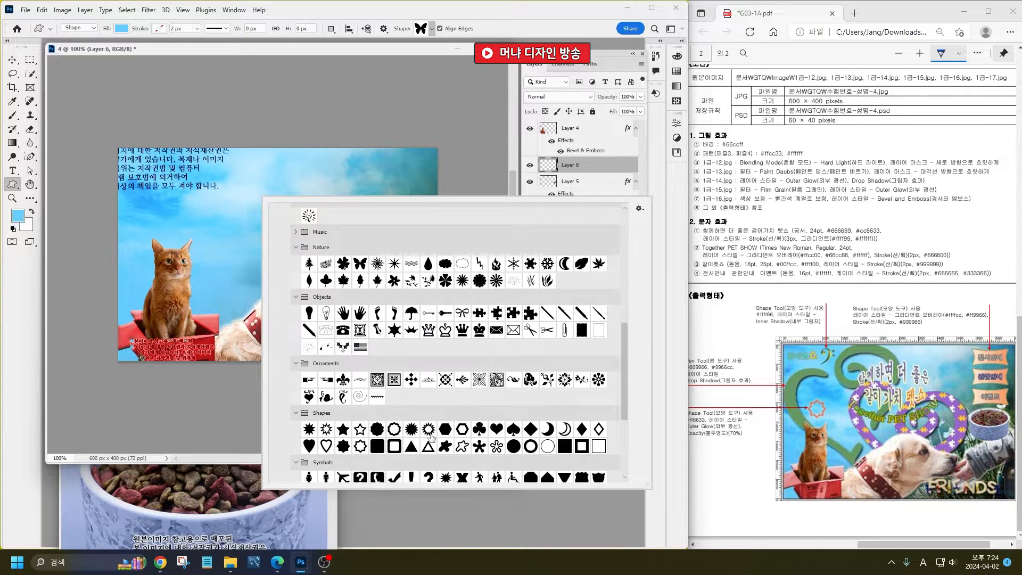
double_click(360, 446)
mouse_move(183, 193)
mouse_down()
mouse_move(263, 237)
mouse_move(264, 264)
mouse_up()
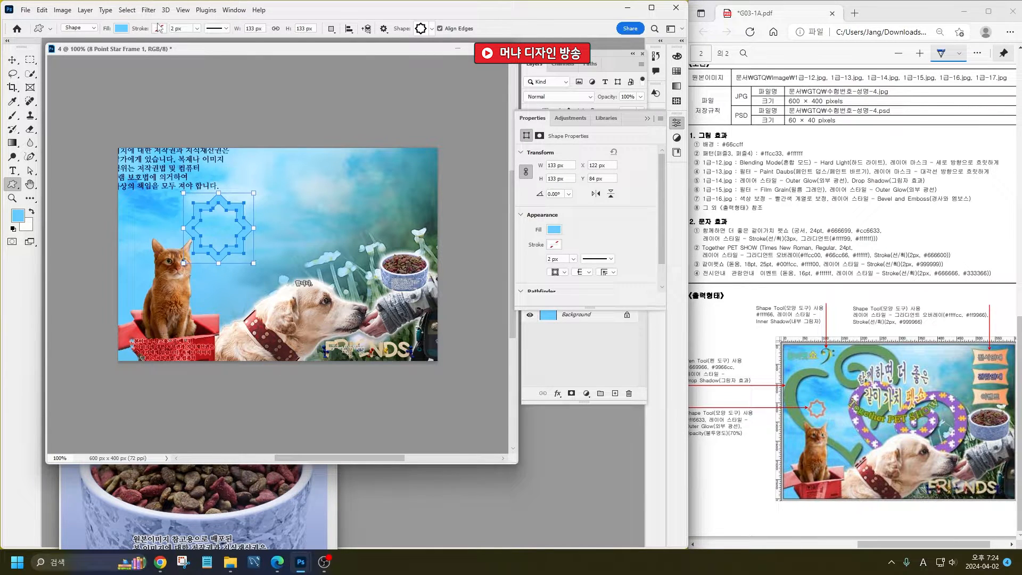
- Draw a Bass Clef custom shape from the Music set, about 126 × 146 px, in the sky above the dog
right_click(335, 204)
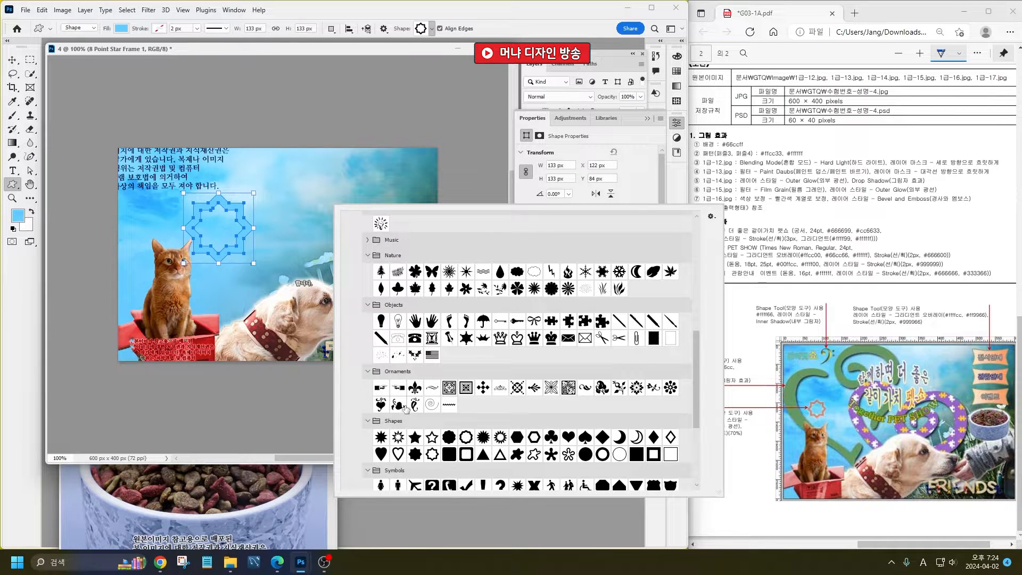
scroll(406, 409, up, 2)
click(368, 299)
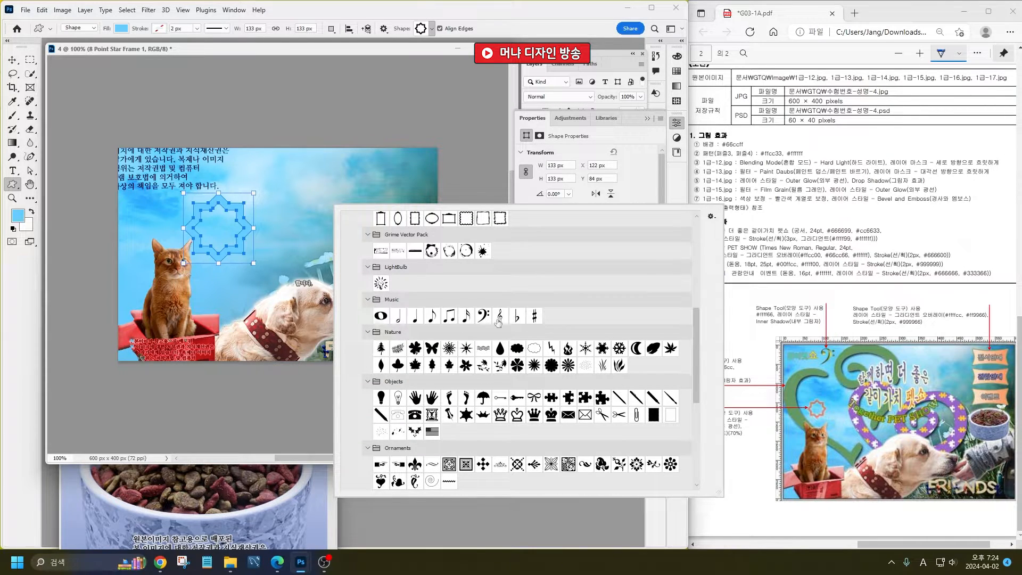
double_click(479, 318)
drag(283, 169, 350, 247)
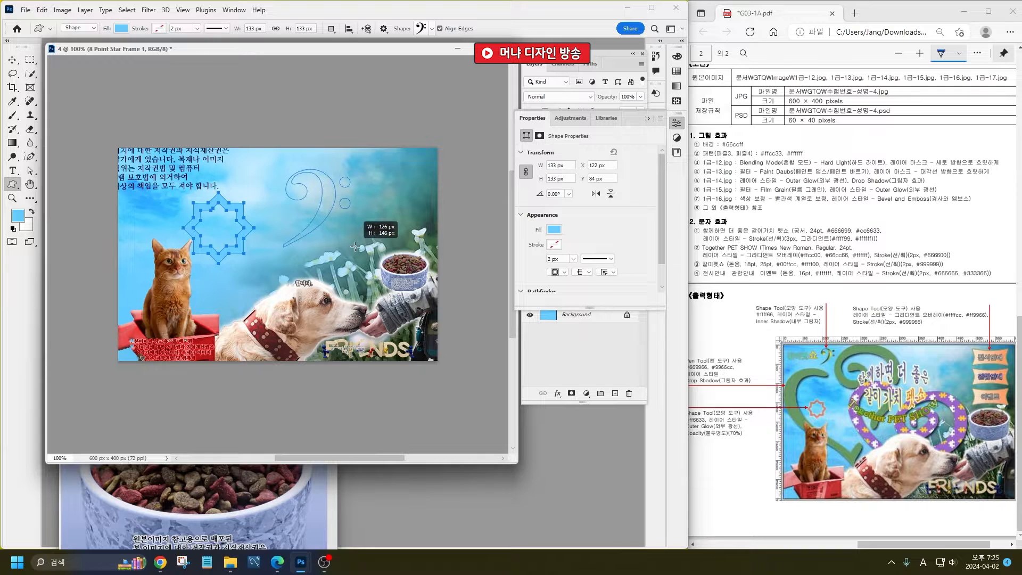
- Draw a Banner 4 custom shape from Banners and Awards, about 171 × 58 px, over the top of the bowl
right_click(388, 205)
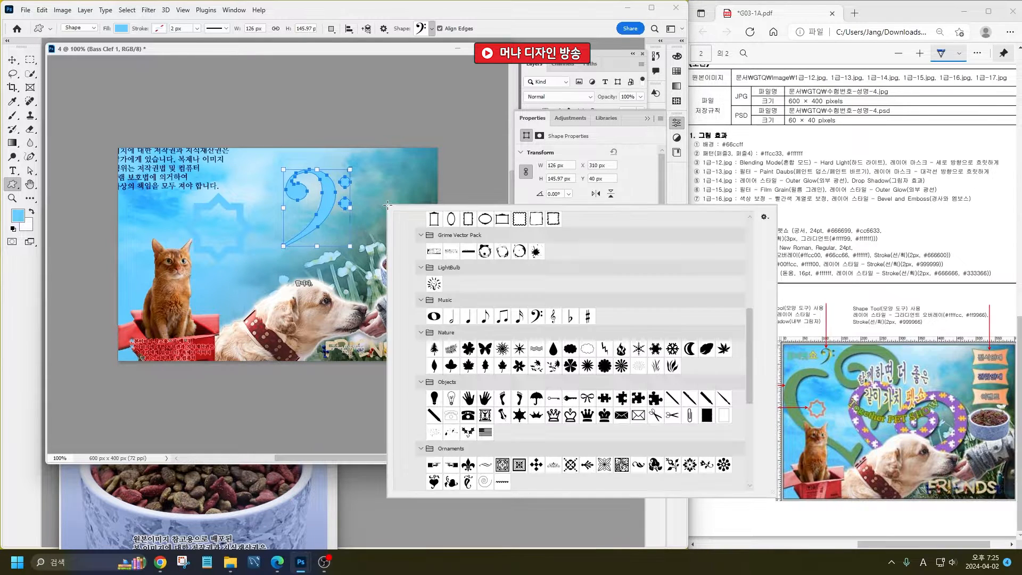
scroll(435, 387, up, 3)
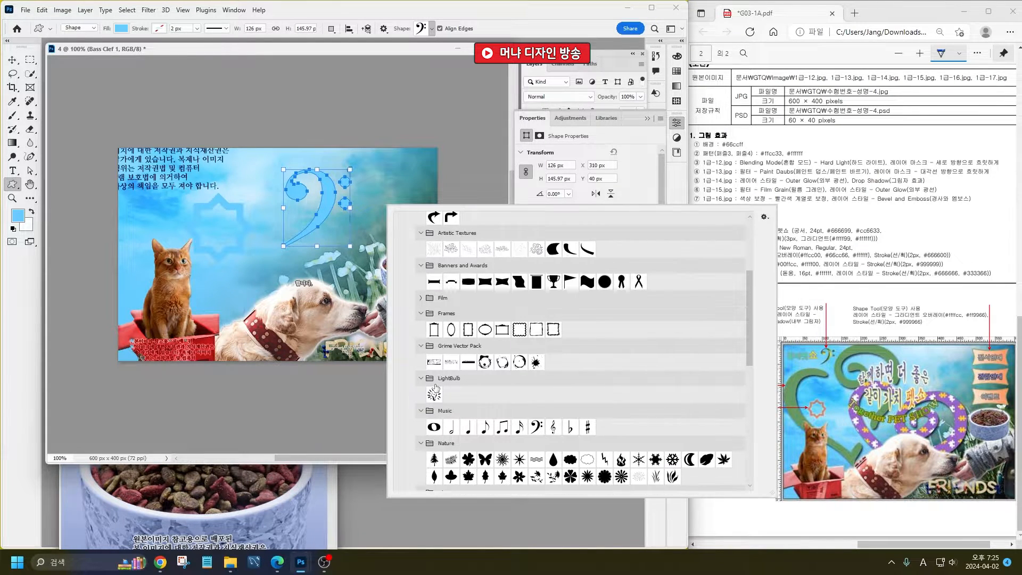
double_click(502, 281)
drag(338, 246, 429, 276)
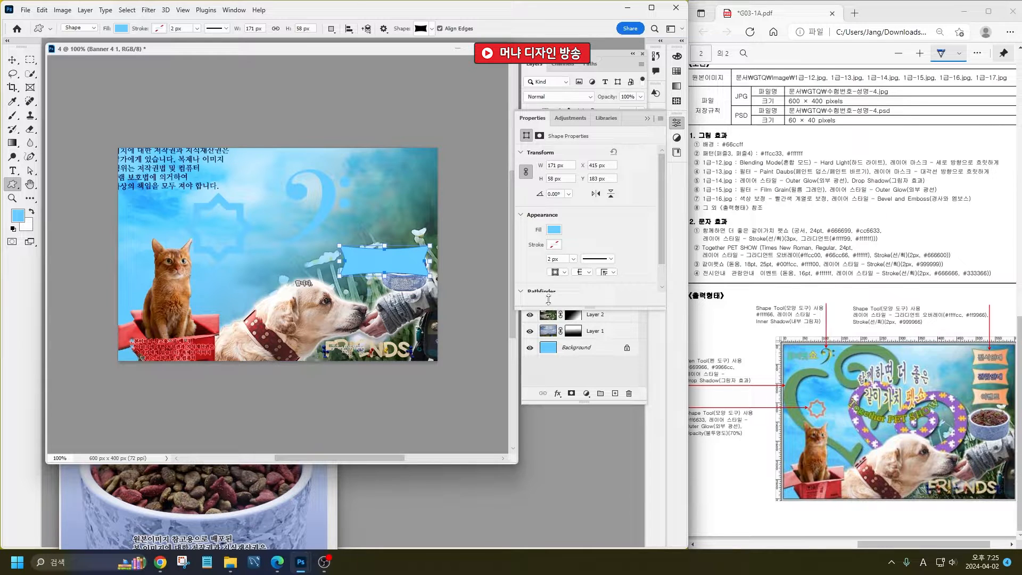
click(651, 119)
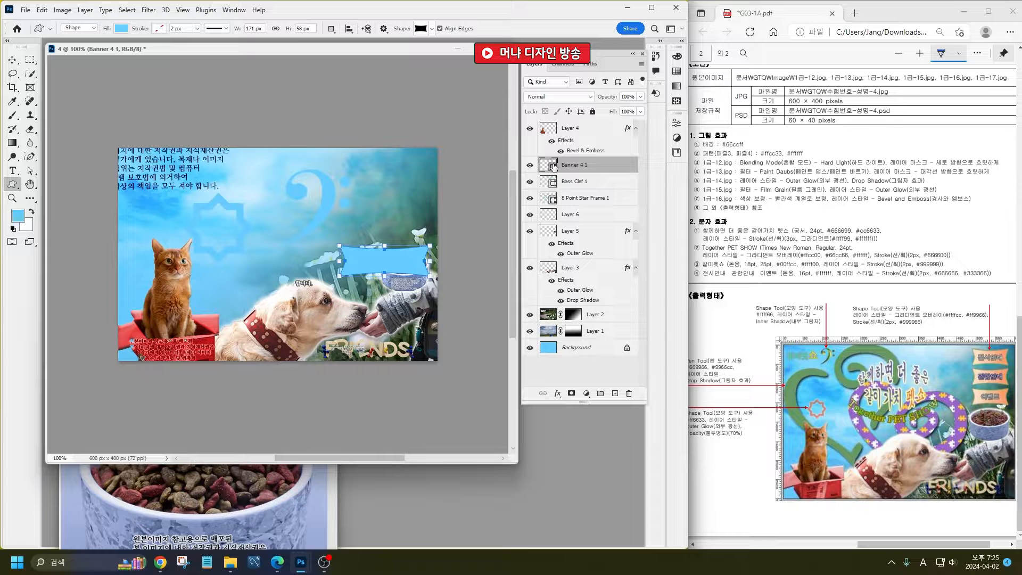
- Give the banner shape a linear Gradient Overlay from #ffffcc to #ff9966 at an angle of 0°
click(557, 393)
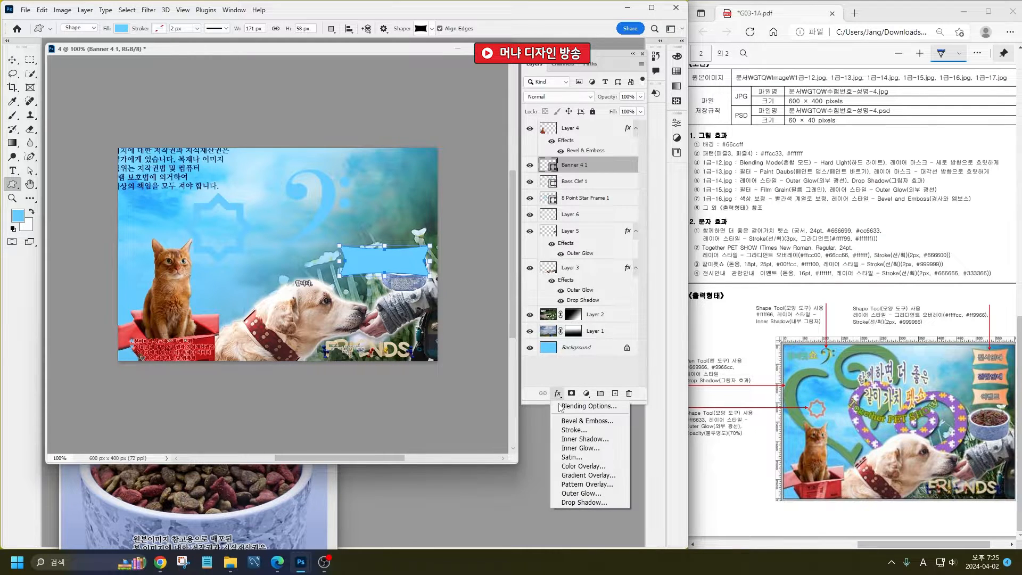
click(594, 473)
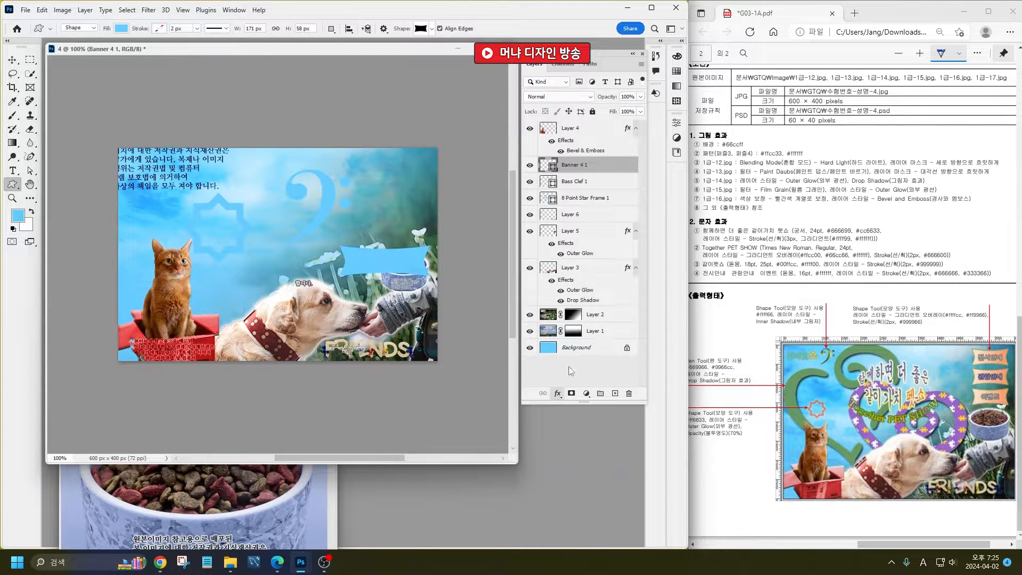
click(451, 355)
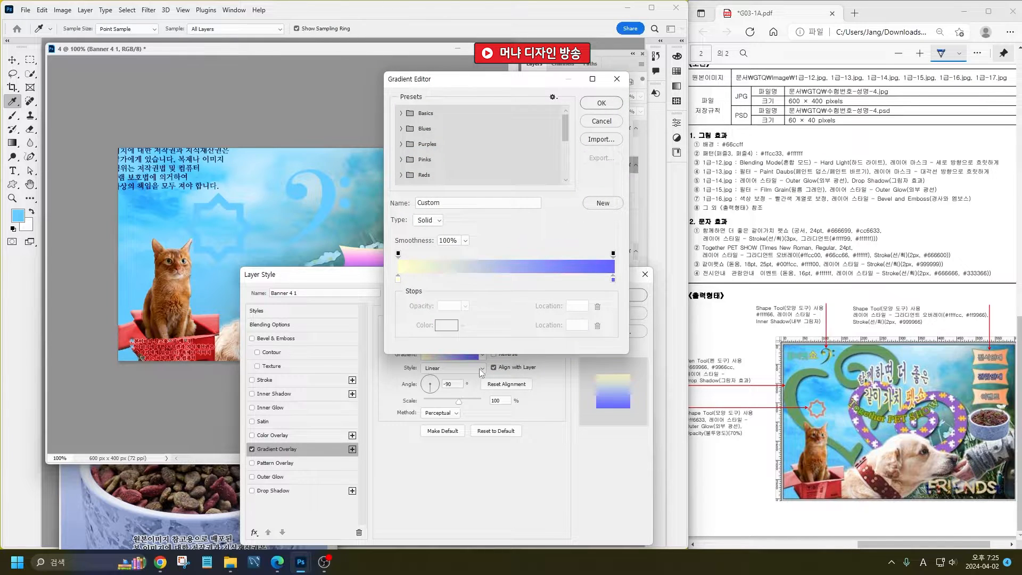
double_click(398, 277)
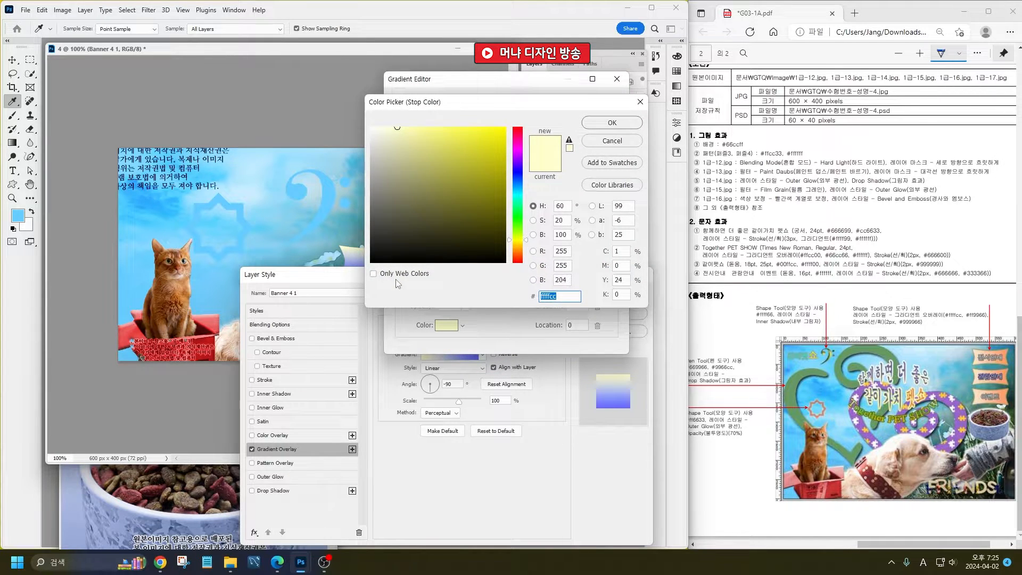
text(ffffcc)
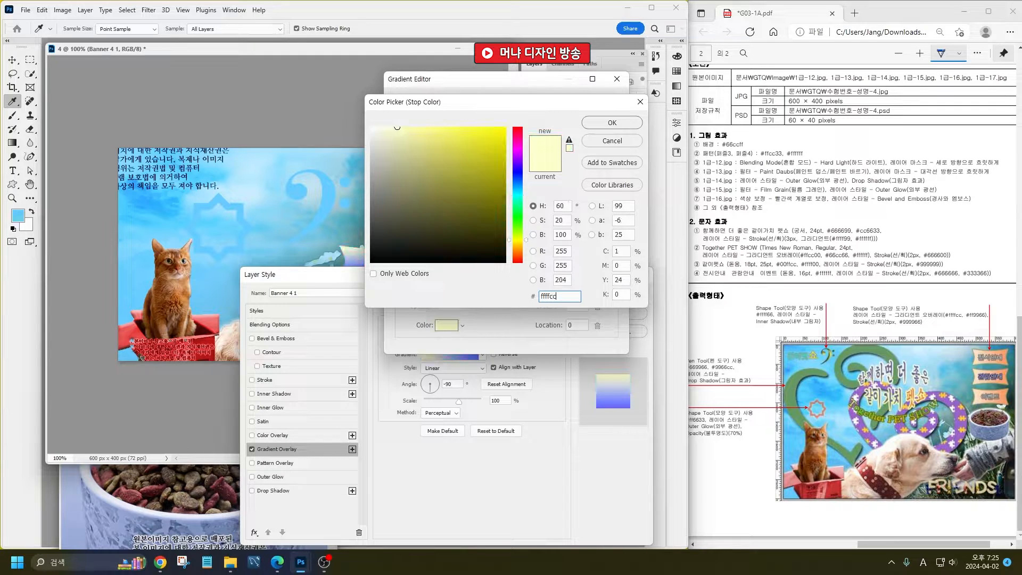
key(Return)
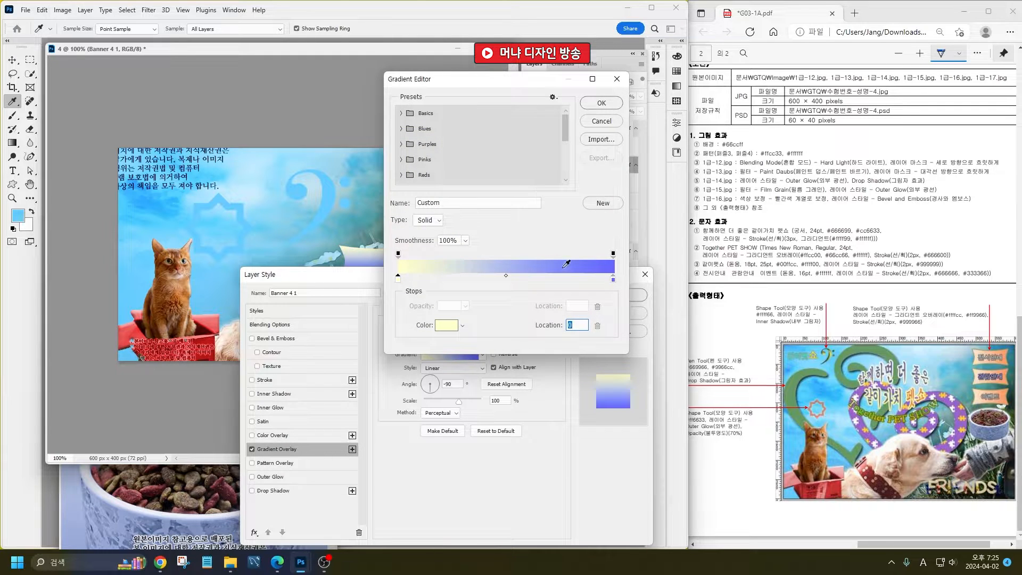
double_click(613, 279)
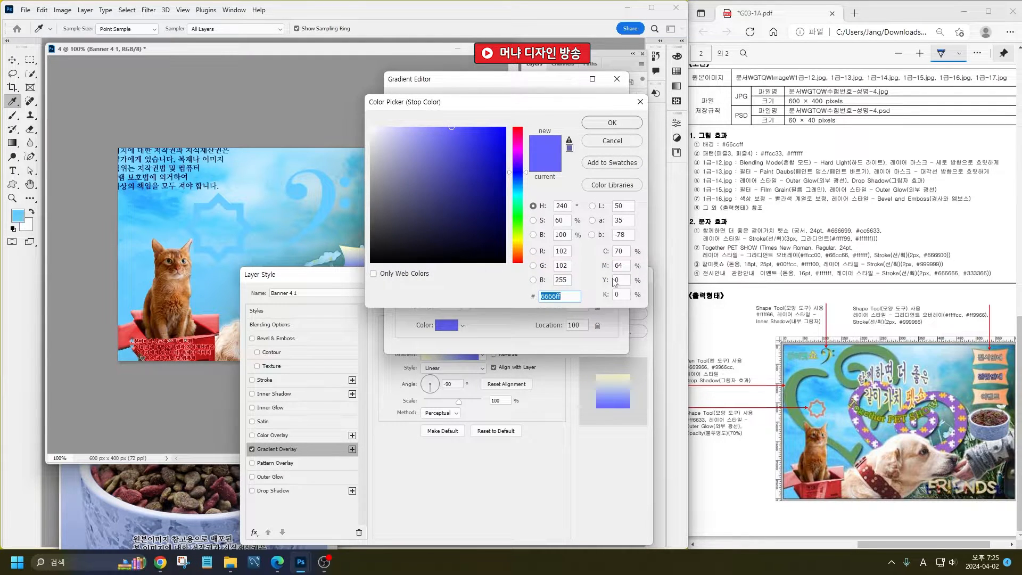
text(ff9966)
key(Return)
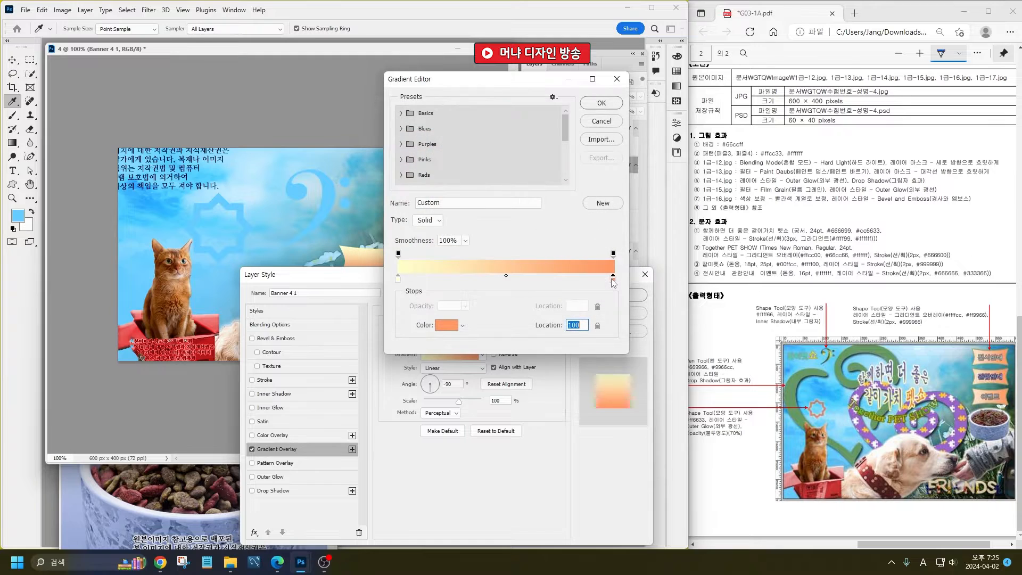
click(610, 108)
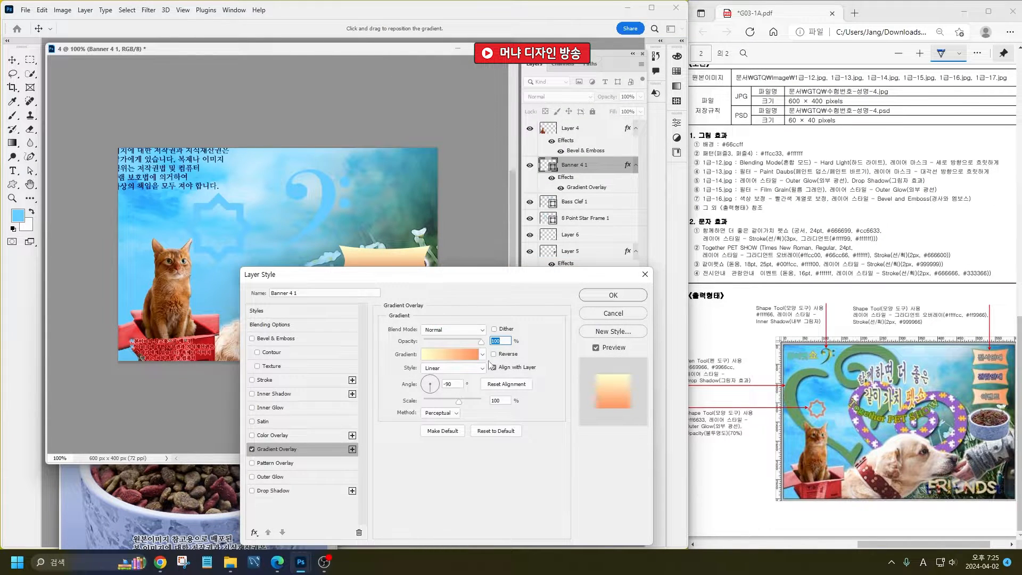
click(493, 367)
click(433, 383)
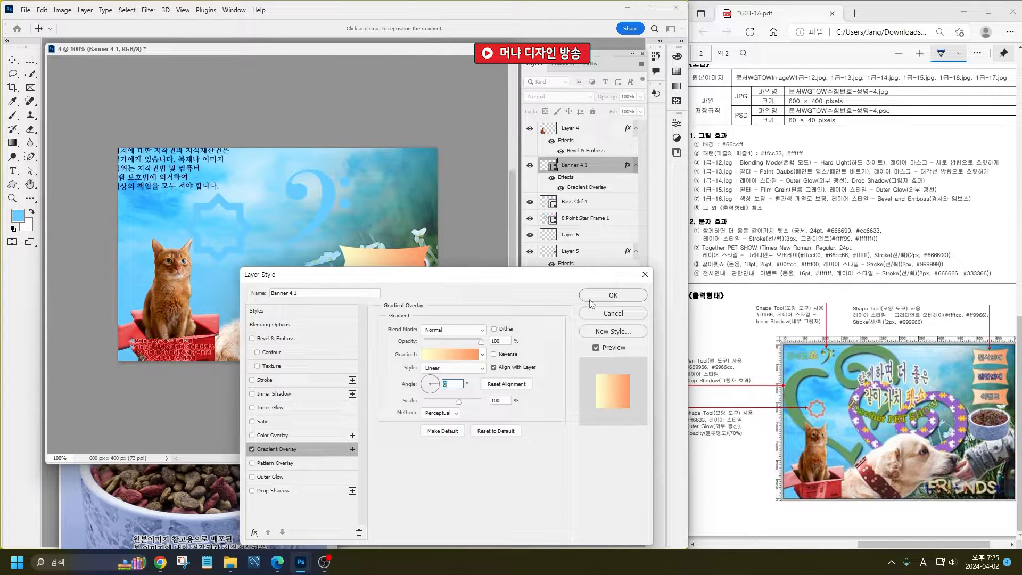
- Add a 2 px solid-colour Stroke in #999966 to the banner shape and apply the layer style
click(266, 380)
click(431, 390)
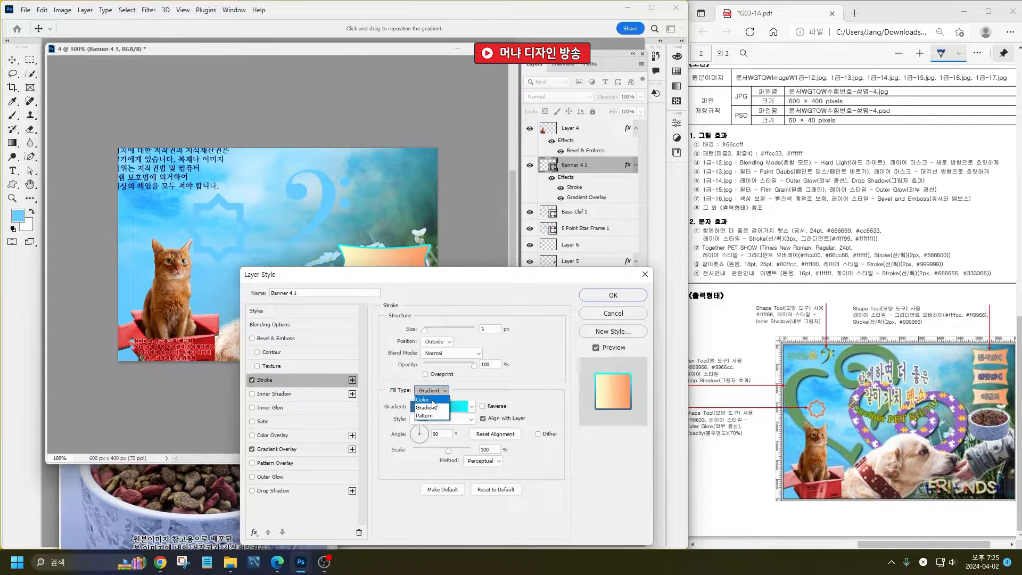
click(424, 399)
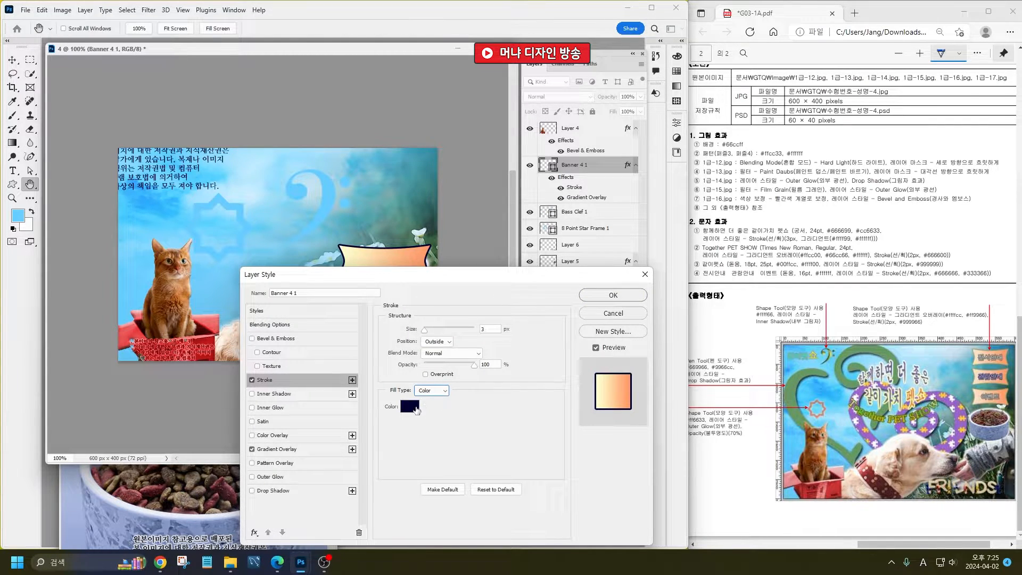
click(418, 405)
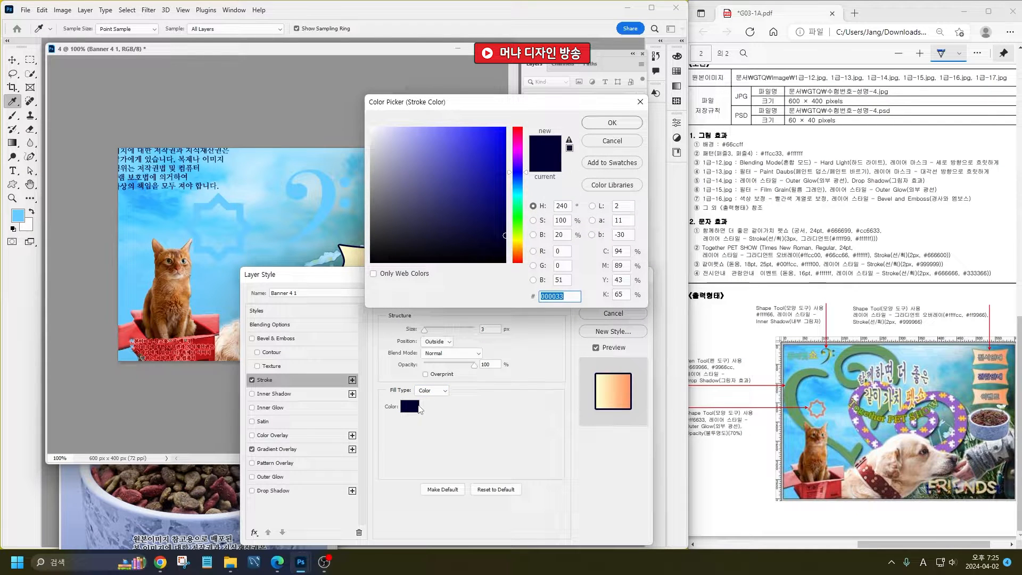
text(999966)
key(Return)
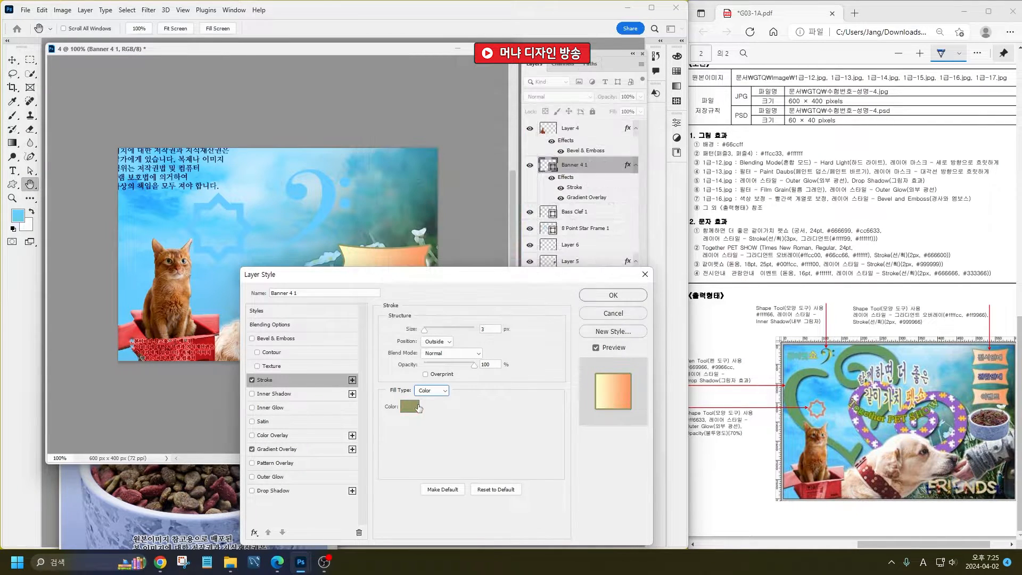
double_click(491, 330)
text(2)
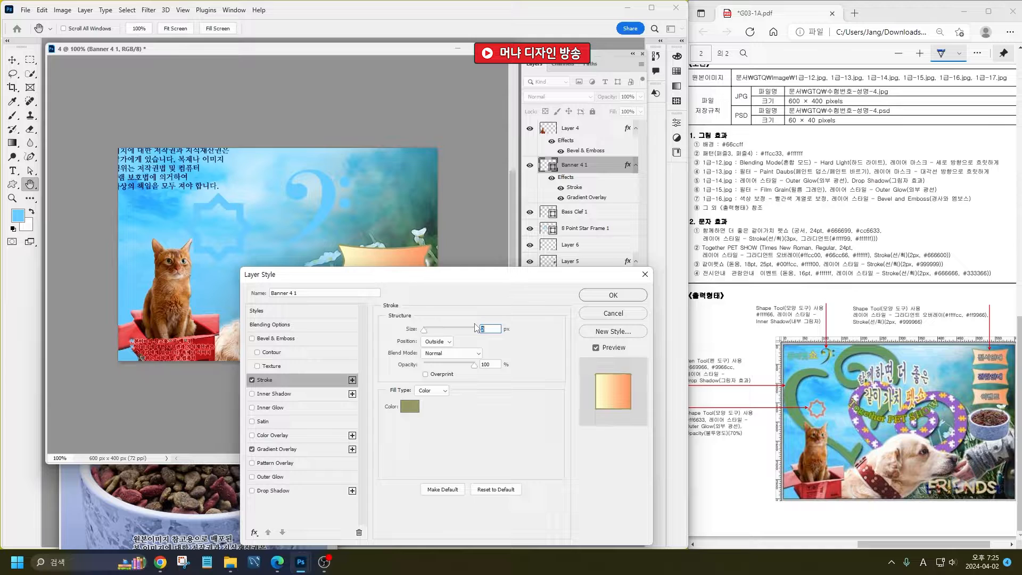
key(Return)
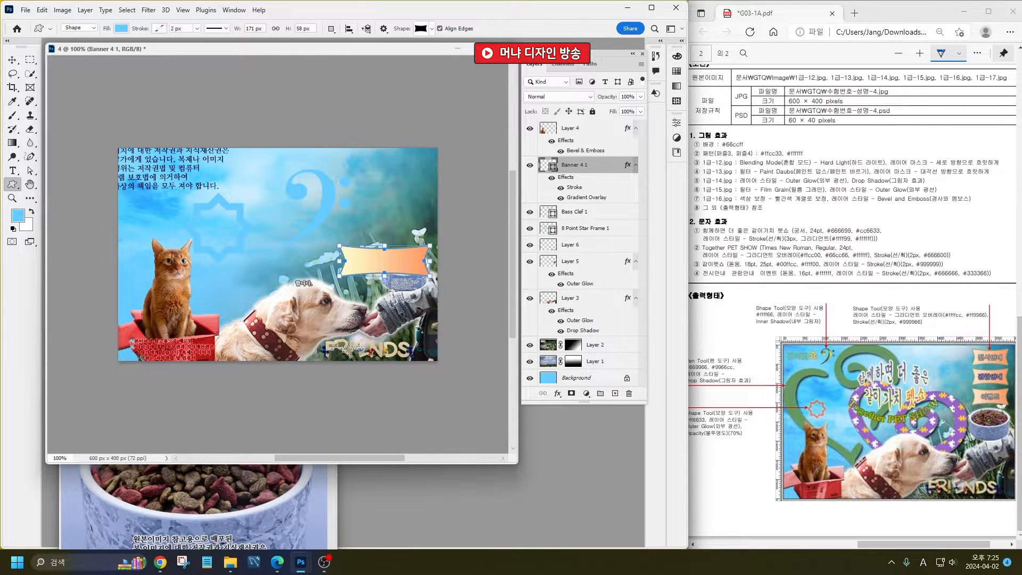
- Change the bass clef shape's fill colour to #ffff66
click(551, 212)
double_click(548, 214)
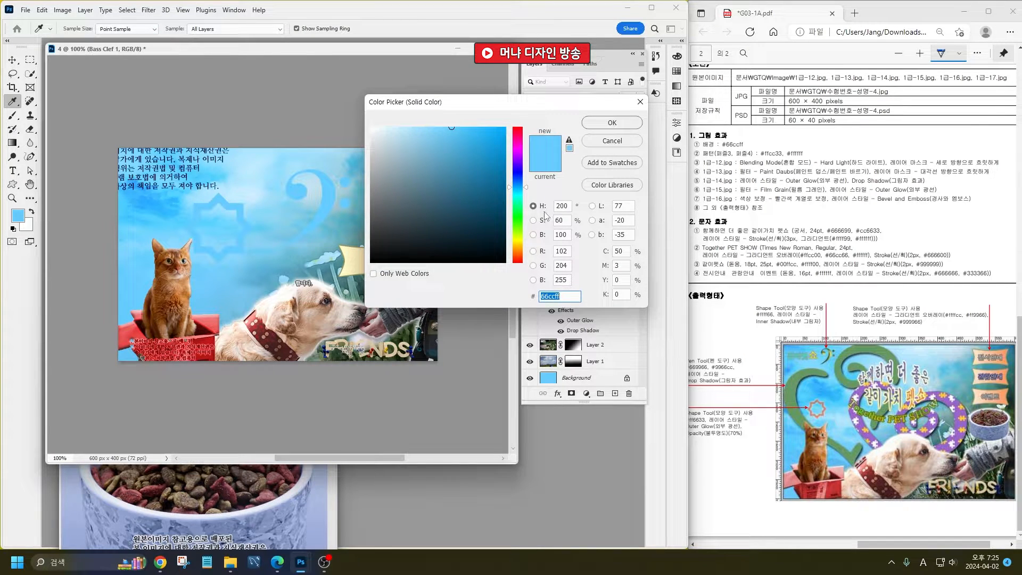
text(ffff66)
key(Return)
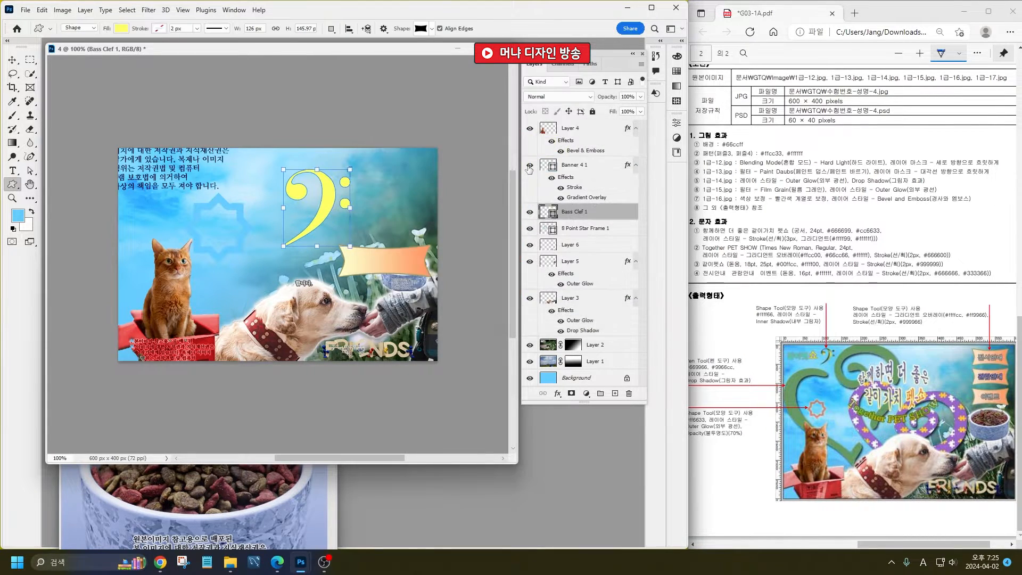
- Add an Inner Shadow layer style with its default settings to the bass clef shape
click(557, 394)
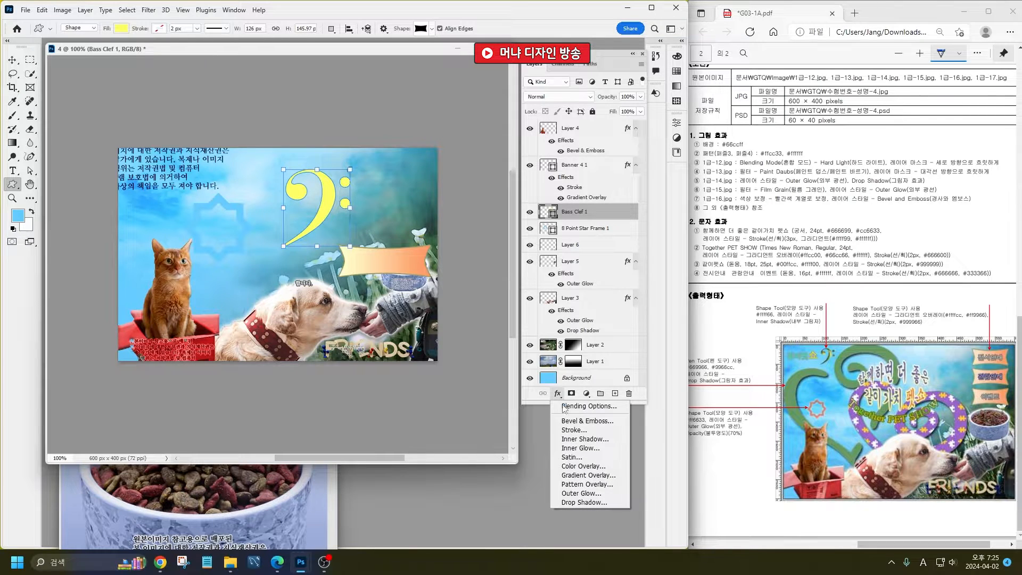
click(573, 440)
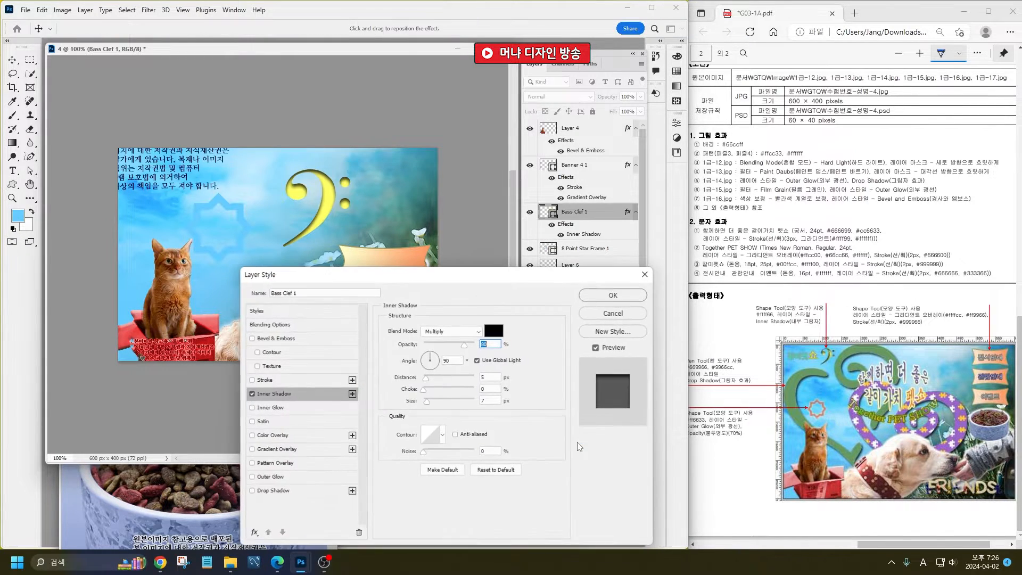
key(Return)
- Change the 8-point star frame's fill colour to #ff6633
double_click(548, 248)
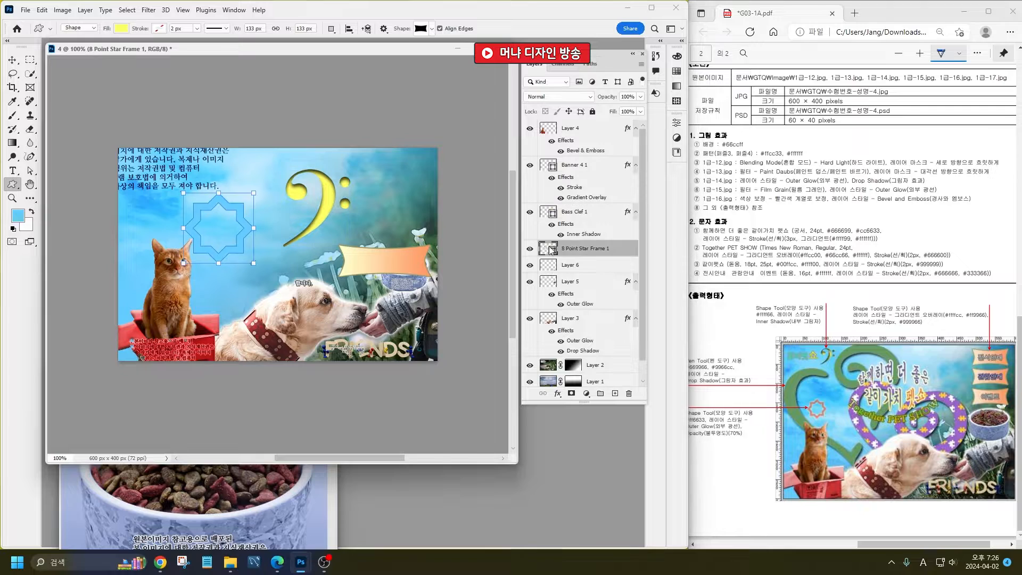
text(669966)
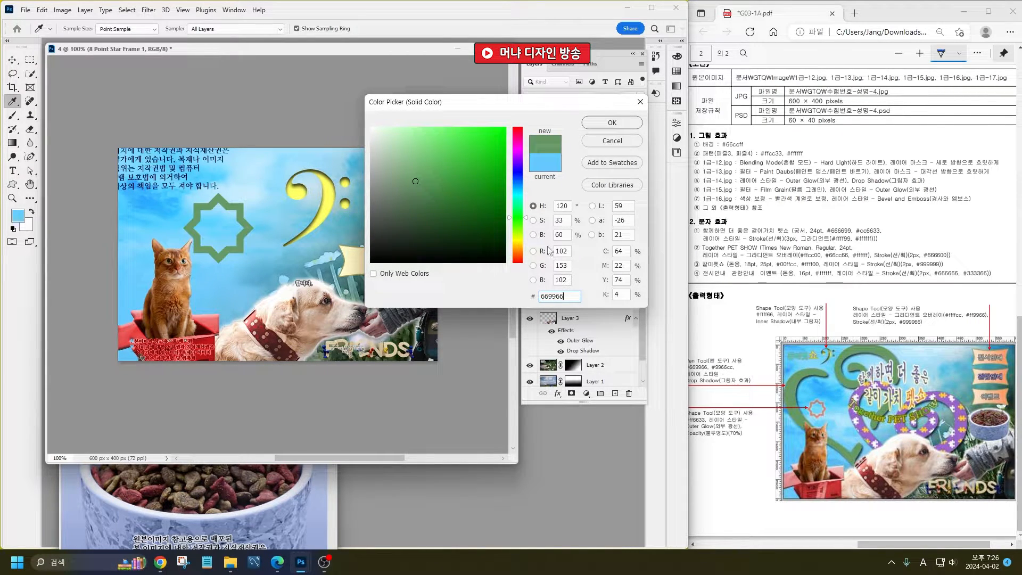
key(BackSpace)
key(BackSpace)
key(BackSpace)
key(BackSpace)
key(BackSpace)
key(BackSpace)
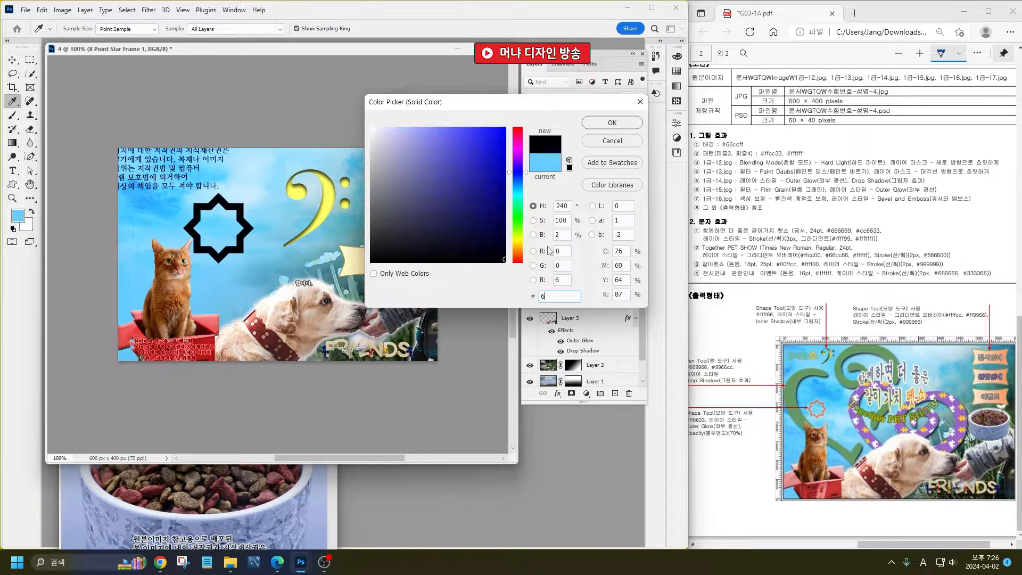
text(ff6633)
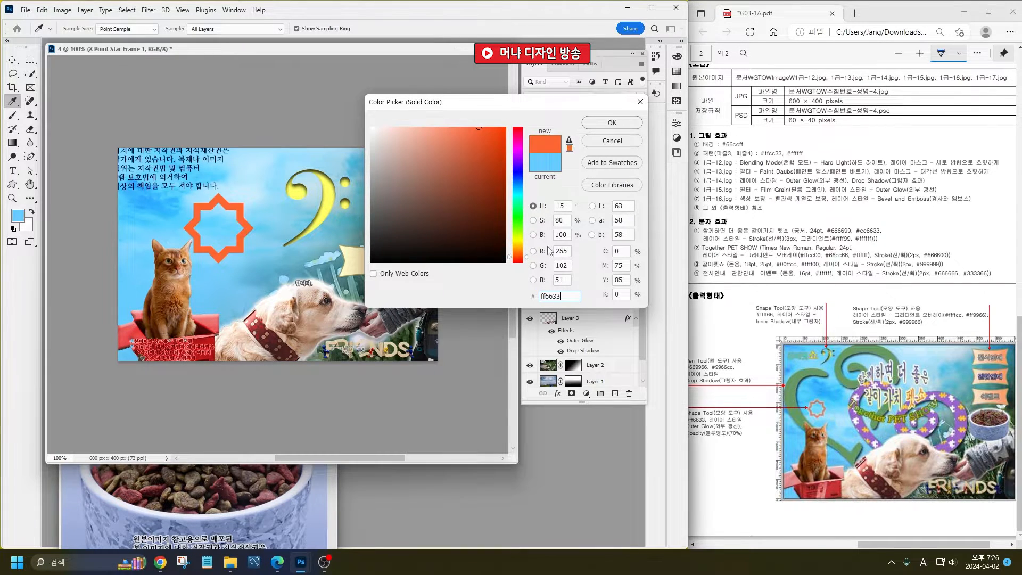
key(Return)
- Add an Outer Glow to the 8-point star frame and set its layer opacity to 70%
click(557, 394)
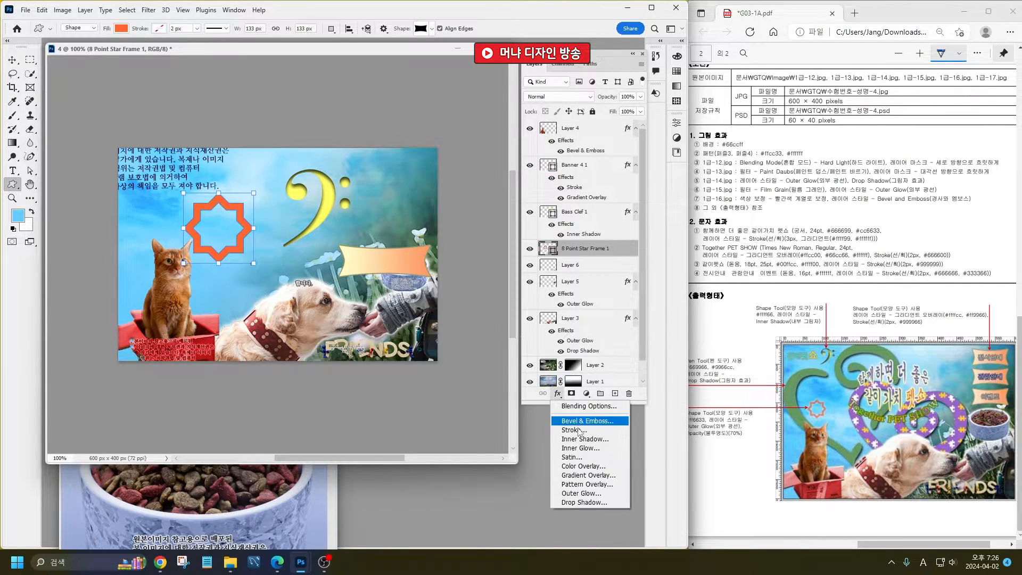
click(590, 494)
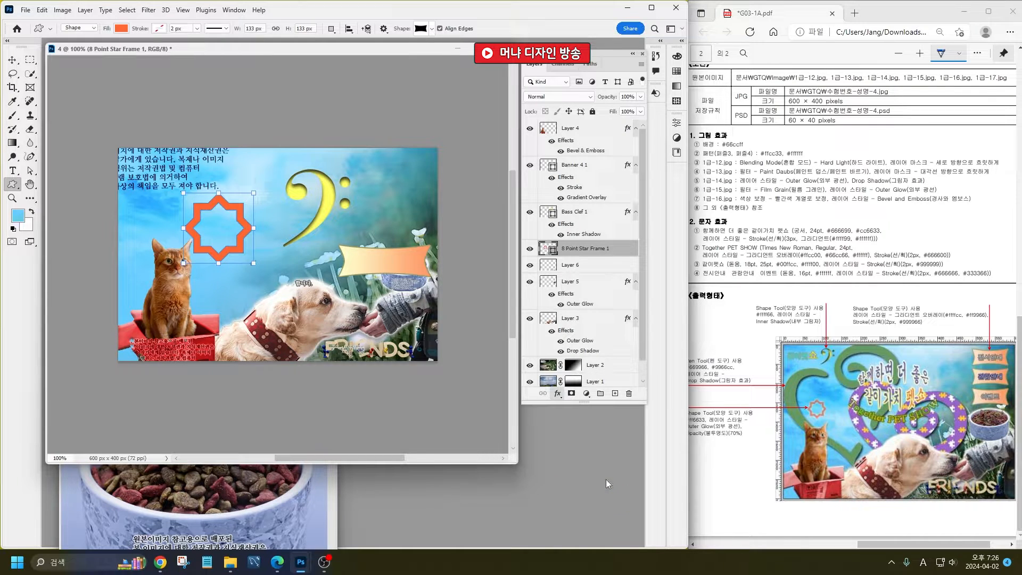
key(Return)
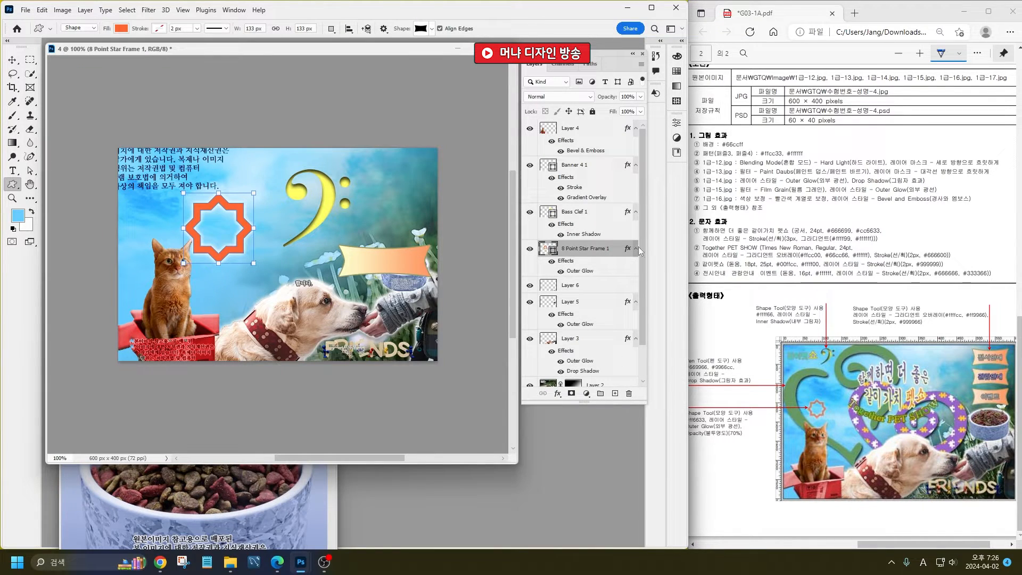
click(612, 98)
text(70)
key(Return)
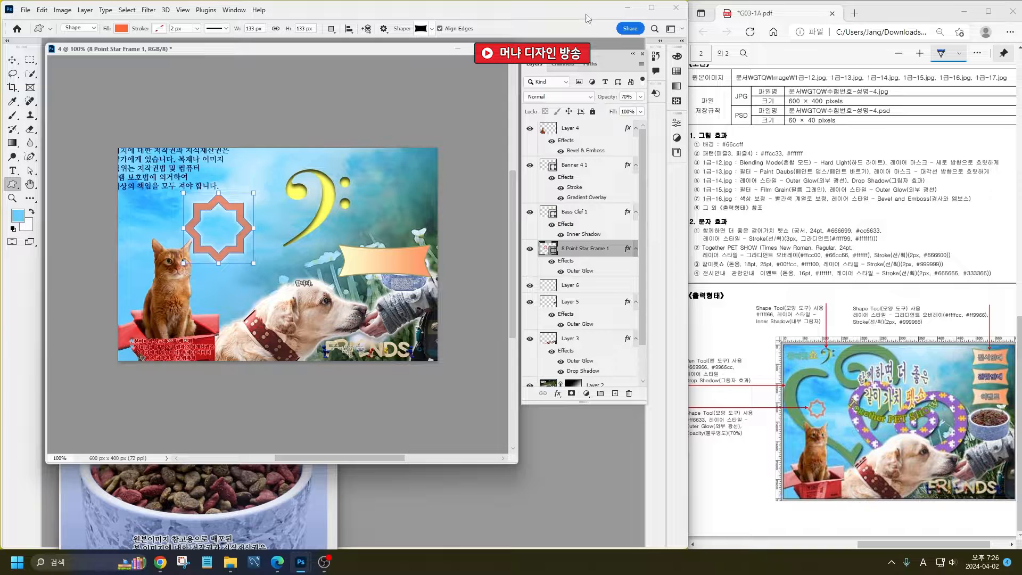
- Scale the star frame down to a small ornament and place it just above the cat's head
click(12, 60)
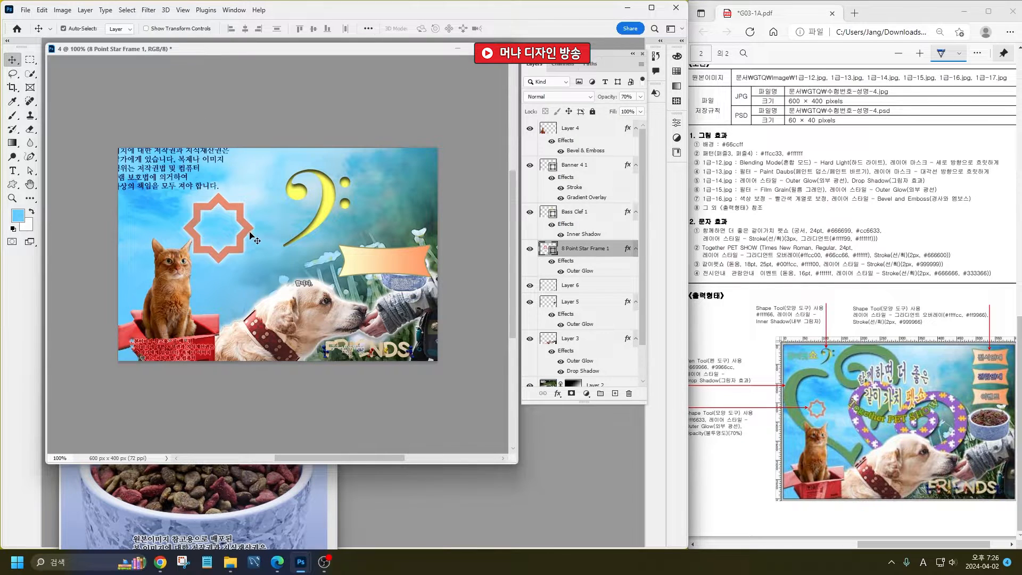
drag(250, 235, 236, 219)
key(ctrl+t)
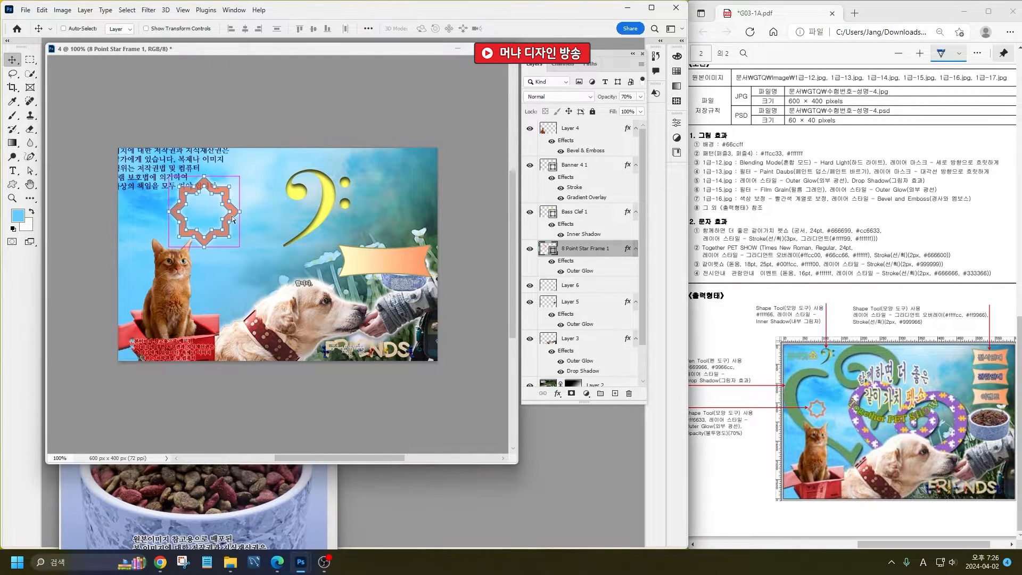
drag(240, 177, 189, 214)
drag(181, 222, 178, 222)
key(Return)
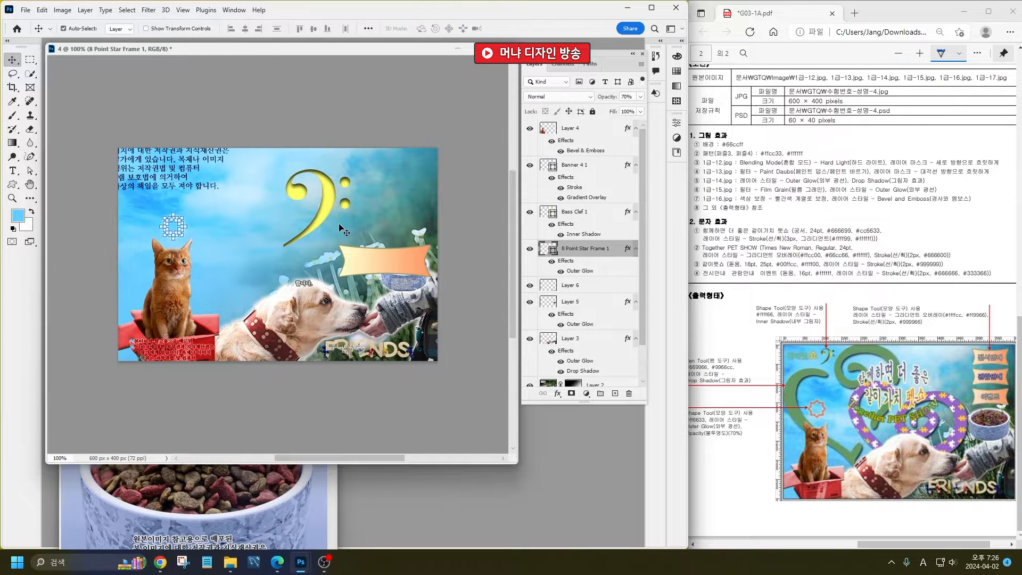
- Move the bass clef to the canvas's upper-left area and shrink it to a small symbol above the star frame
drag(328, 205, 213, 184)
key(ctrl+t)
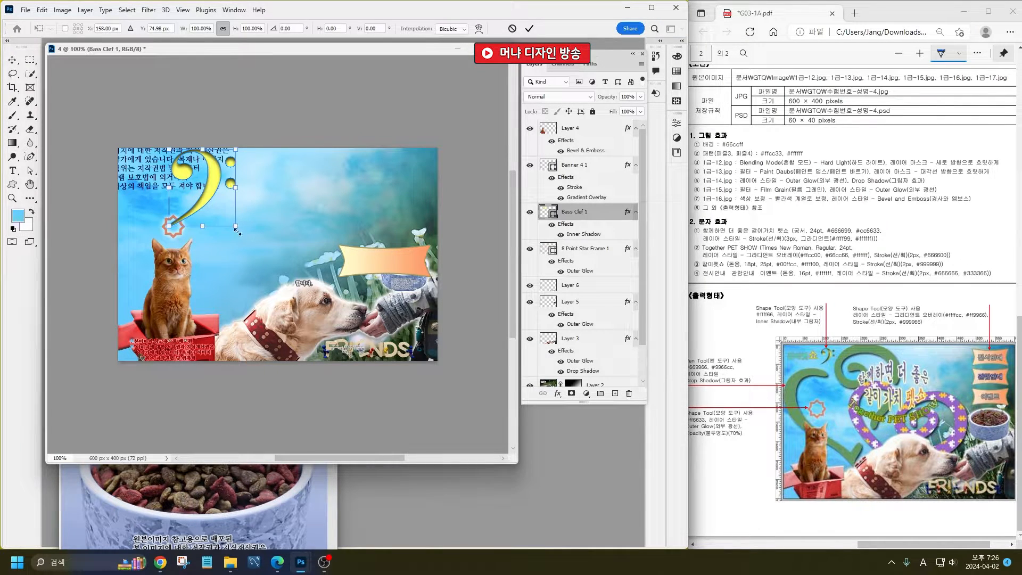
drag(238, 232, 175, 166)
key(Return)
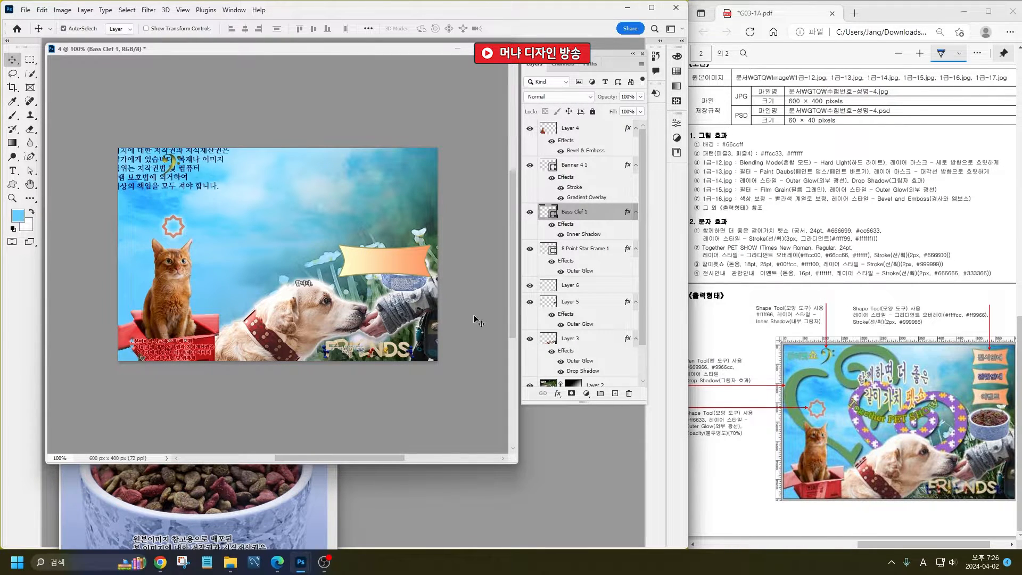
- Scale the banner shape to about 65% and place it in the canvas's upper-right corner
drag(392, 273, 352, 184)
key(ctrl+t)
drag(374, 177, 375, 173)
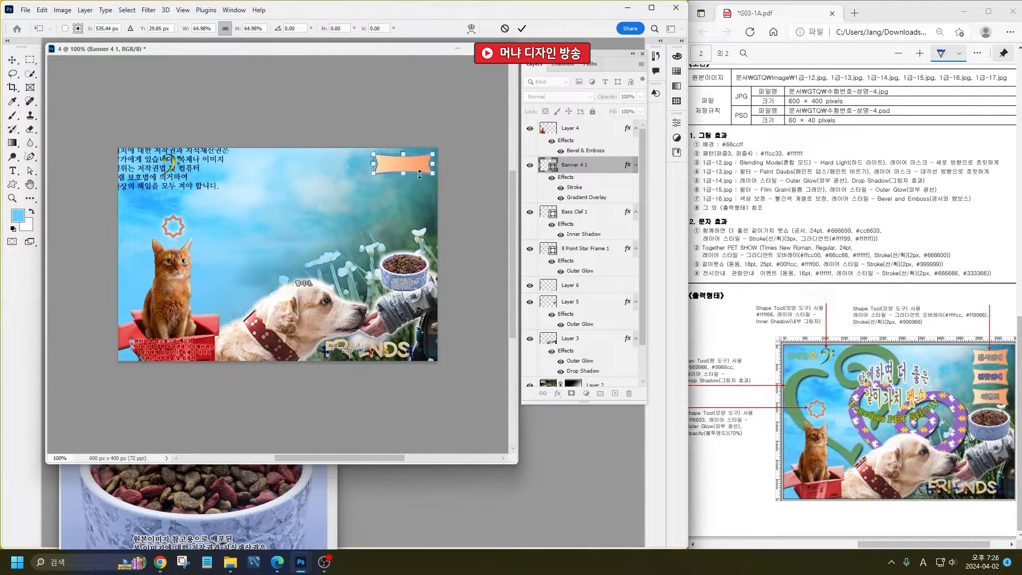
key(Return)
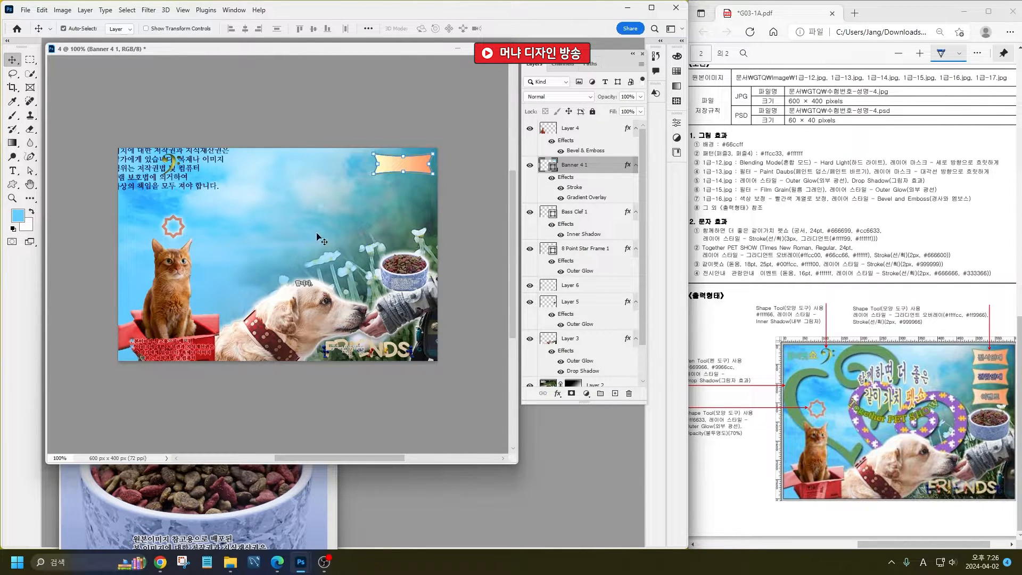
- Add the text "함께하면 더 좋은 같이가치 펫쇼" across the upper canvas, above the cat's layer in the stack
click(272, 197)
click(154, 296)
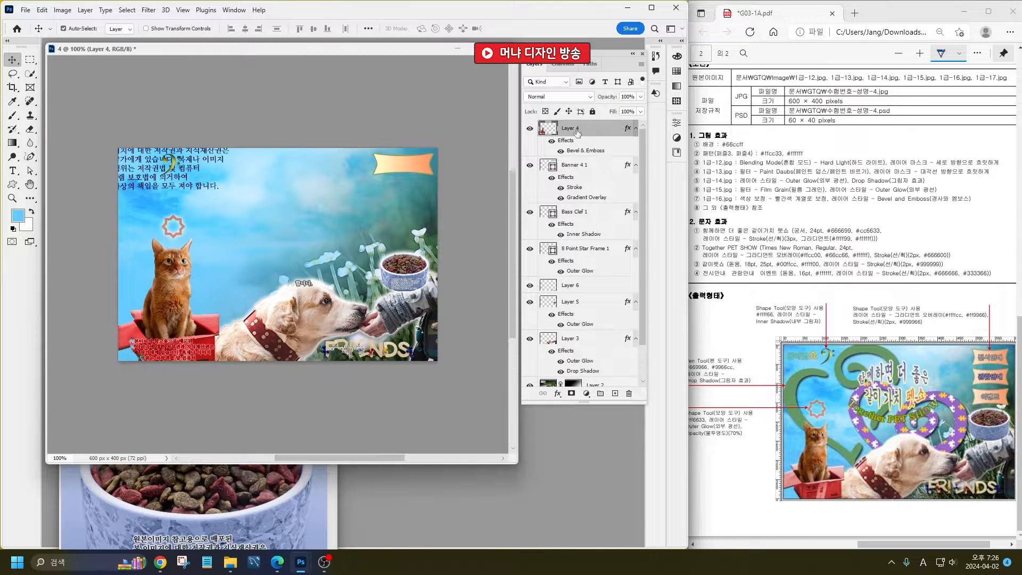
click(13, 171)
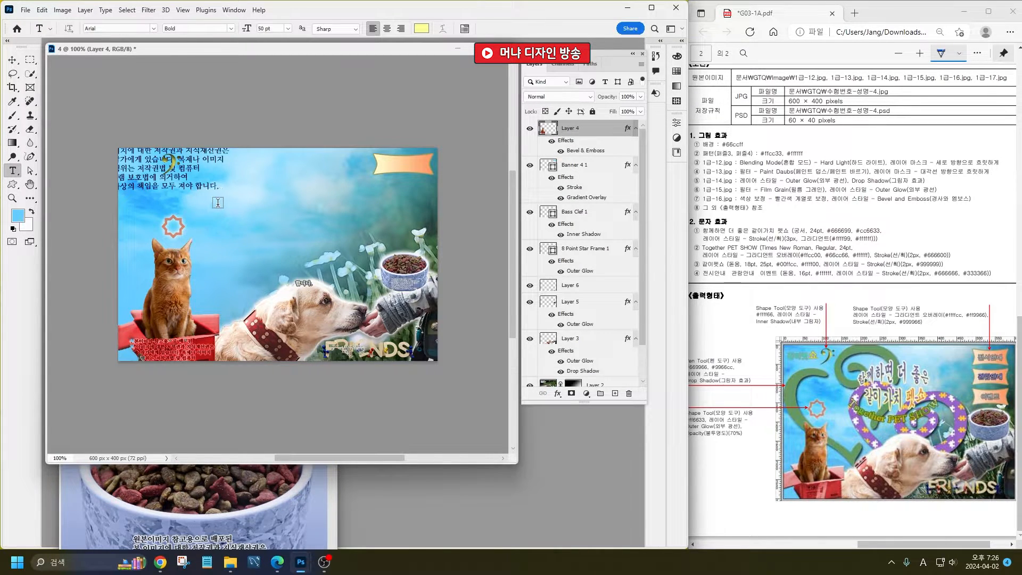
click(216, 197)
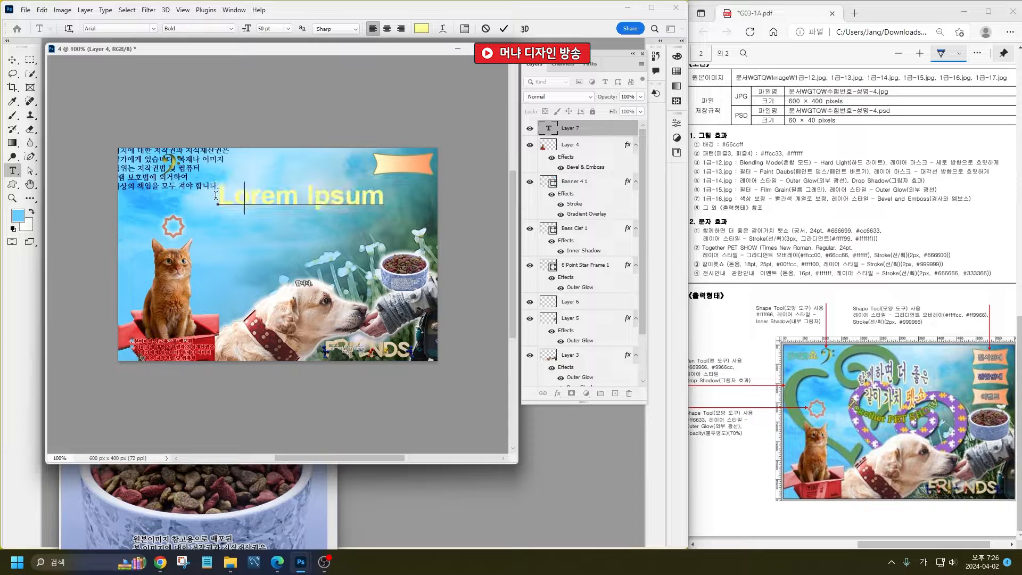
text(함께하면 ㄷㅓ 좋은 ㄱ)
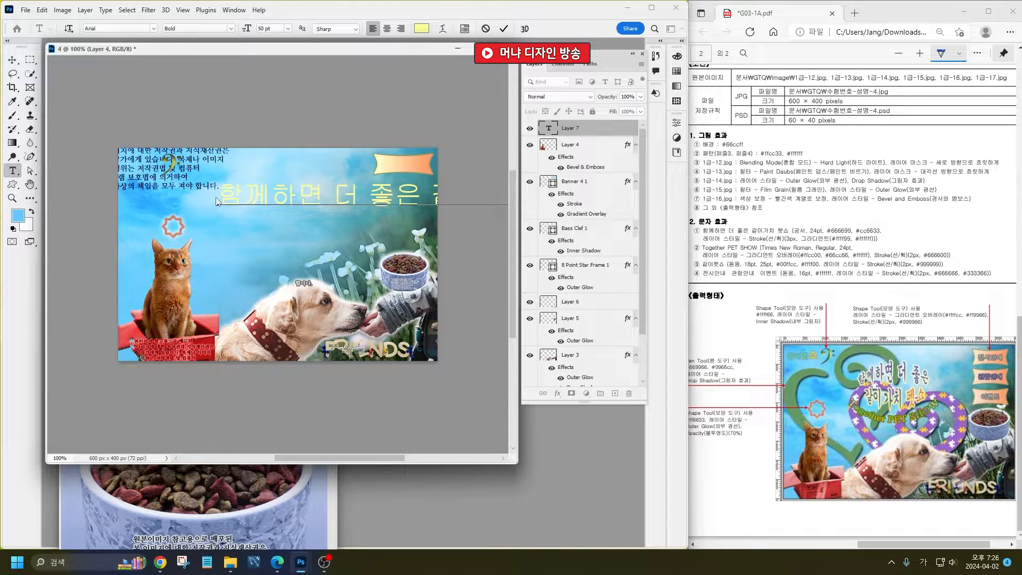
key(ctrl+Return)
- Add a separate text layer reading "Together PET SHOW" across the middle of the canvas
click(197, 262)
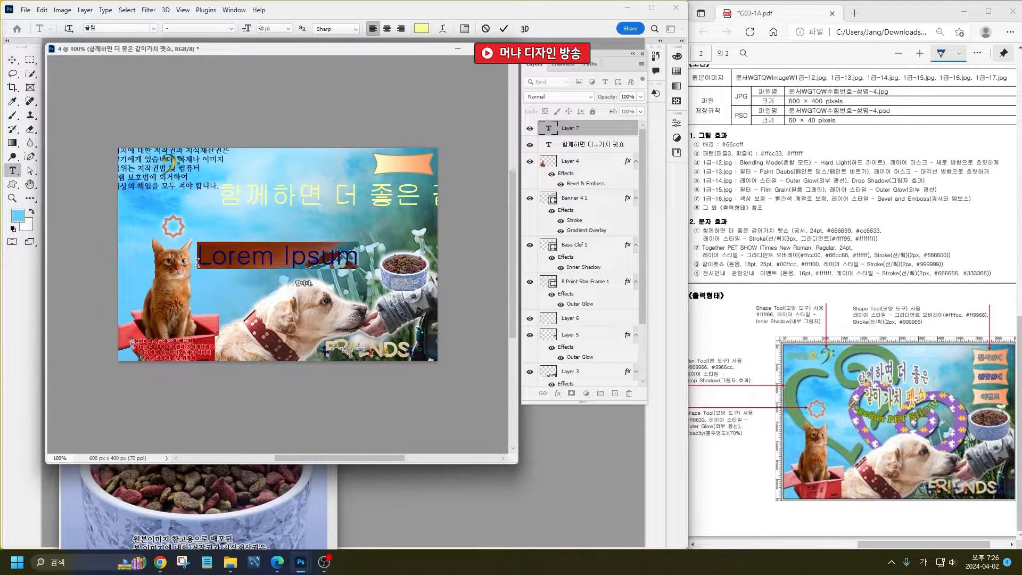
key(Hangul)
text(Toge)
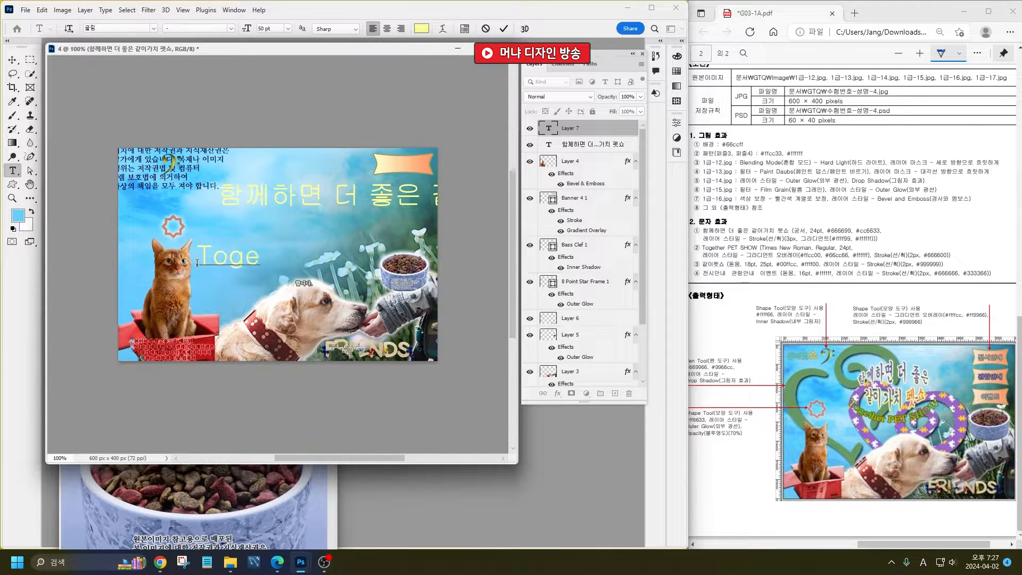
text(ther PET SHO)
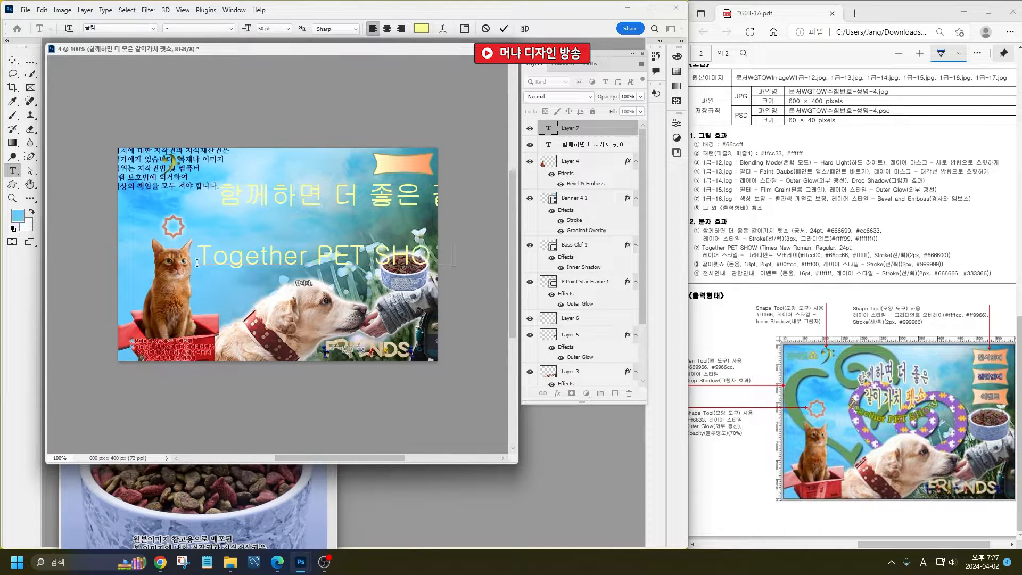
text(W)
key(ctrl+Return)
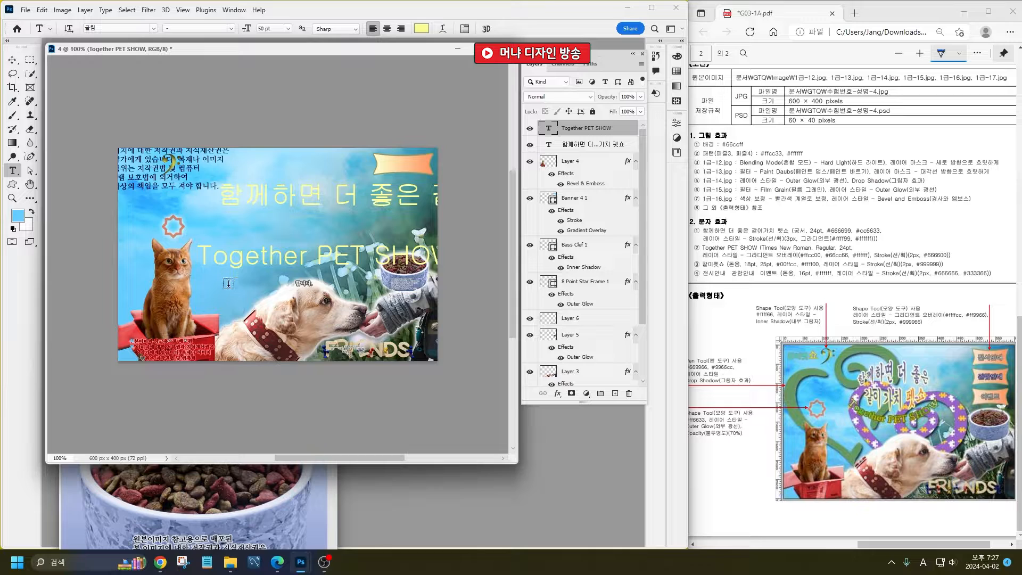
- Add a separate text layer reading "같이펫쇼" just below the Together PET SHOW text
click(228, 283)
text(같이펫쇼)
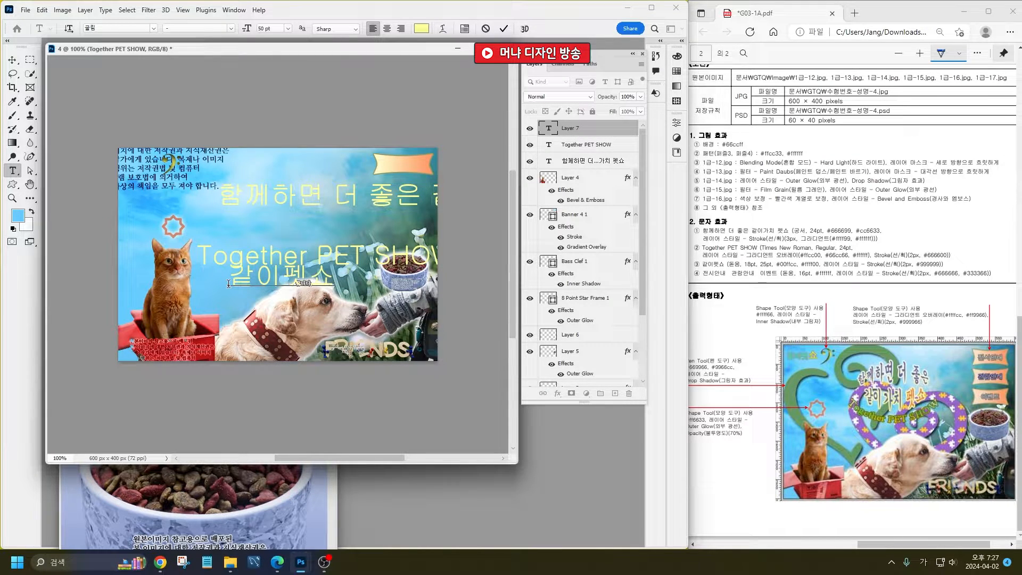
key(ctrl+Return)
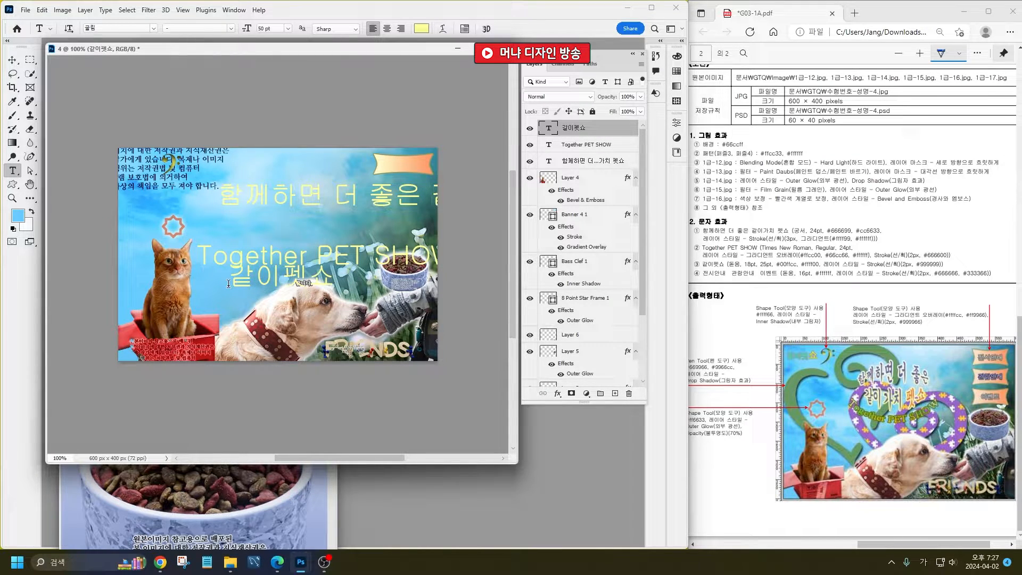
- Add a separate text layer reading "전시안내" over the dog, below the 같이펫쇼 text
click(223, 313)
text(전시안내)
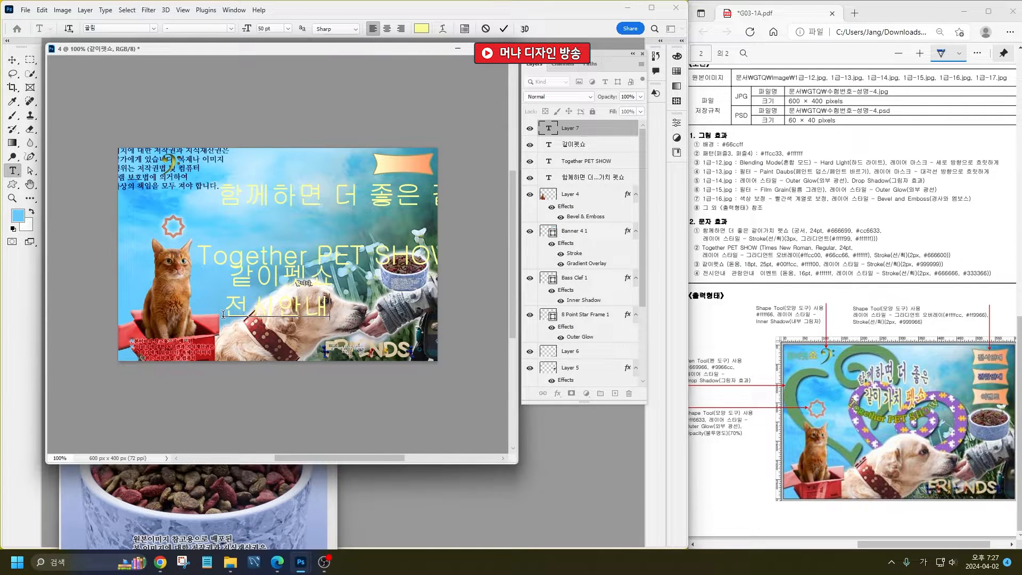
key(ctrl+Return)
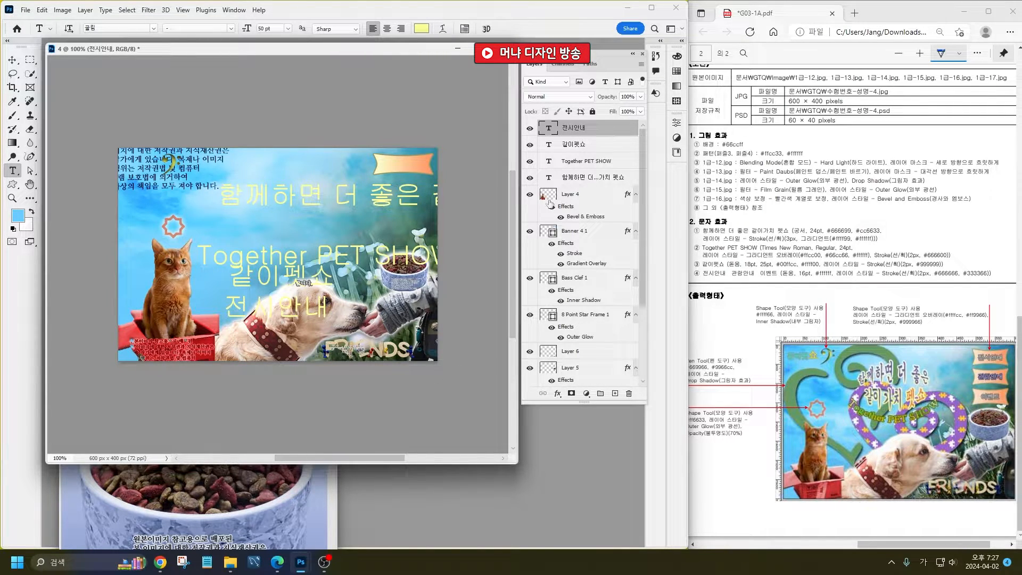
- Set the 전시안내 text to the 돋움 font at 16 pt
double_click(548, 129)
click(112, 29)
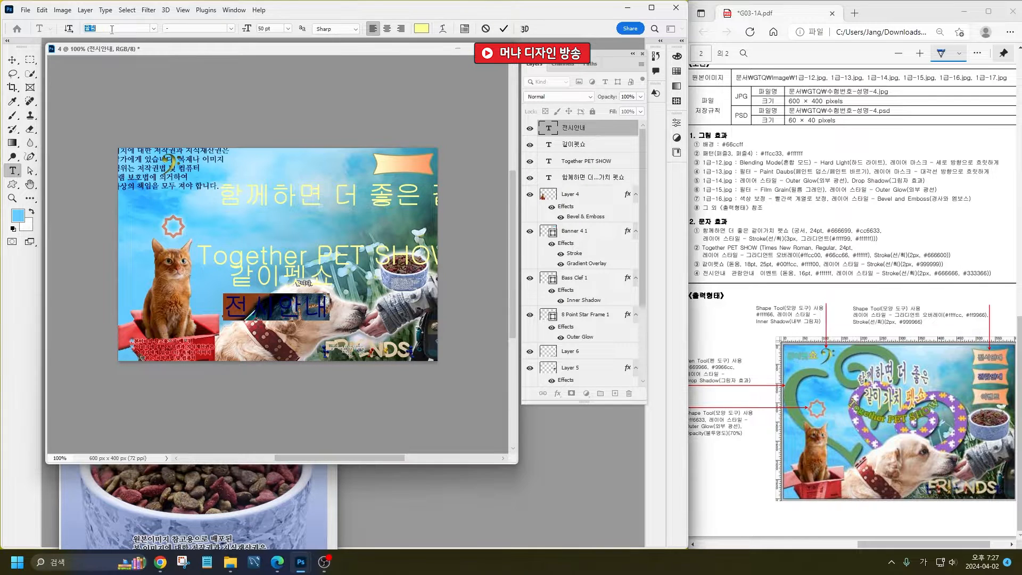
click(153, 30)
click(201, 51)
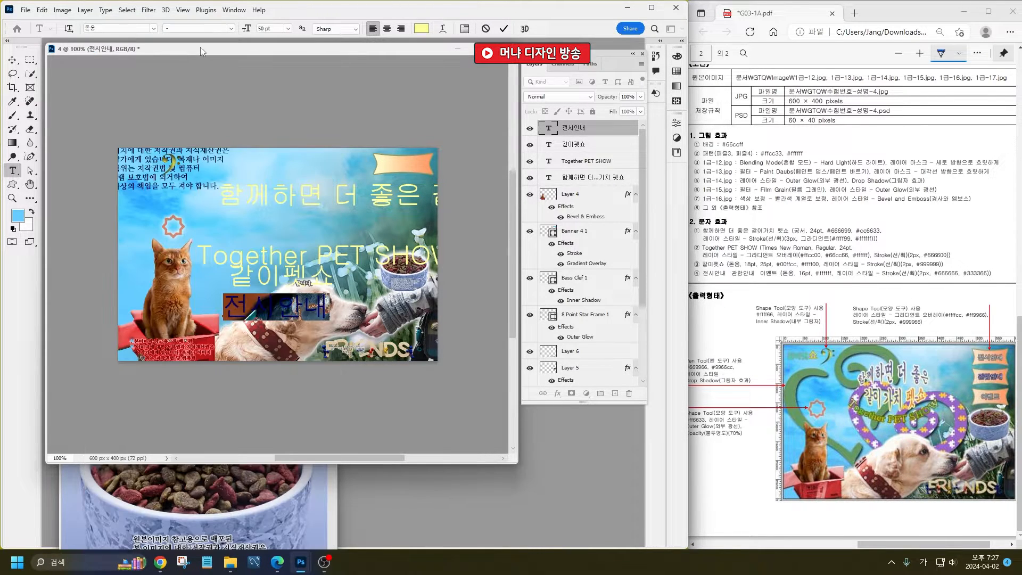
click(276, 28)
text(16)
key(Return)
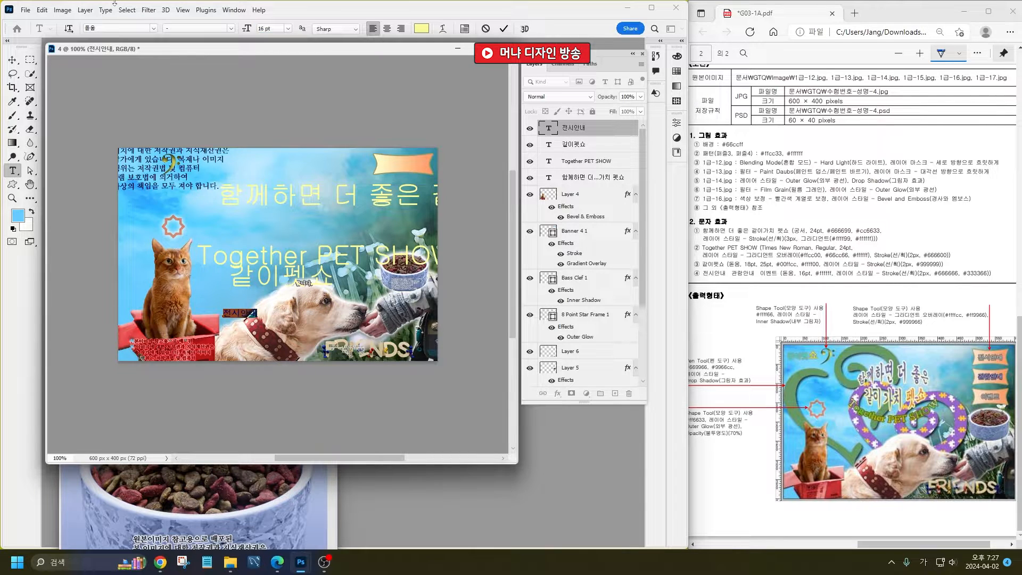
- Change the 전시안내 text colour to #ffffff
click(421, 33)
text(ffffff)
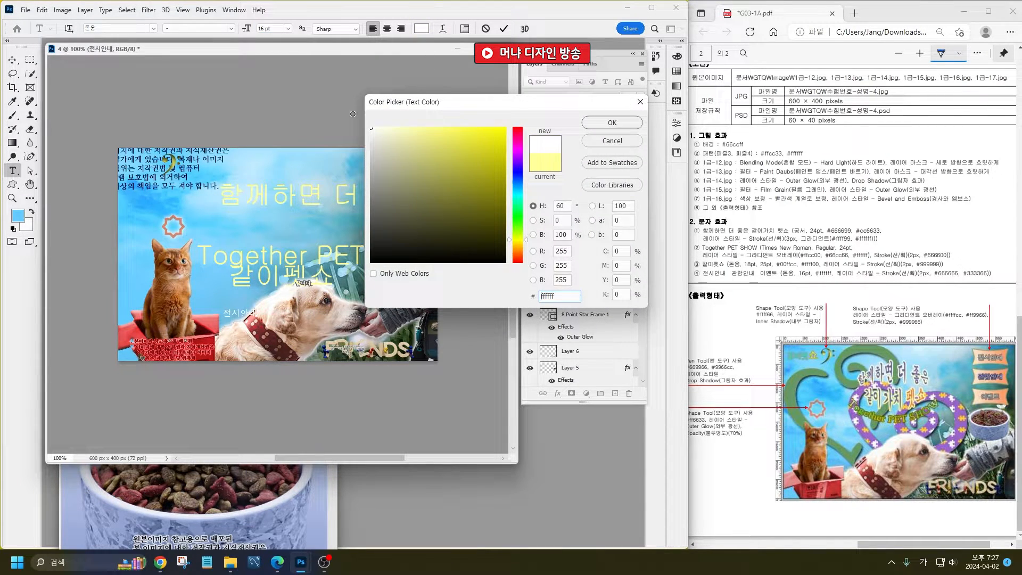
click(618, 125)
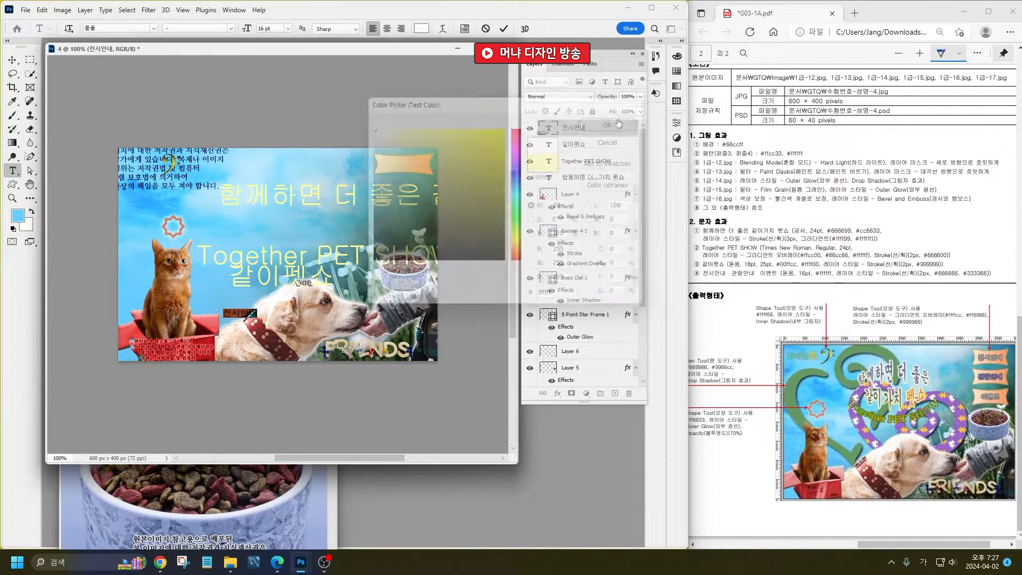
- Add a 2 px outside Stroke layer style in #666666 to the 전시안내 text
click(554, 392)
click(573, 432)
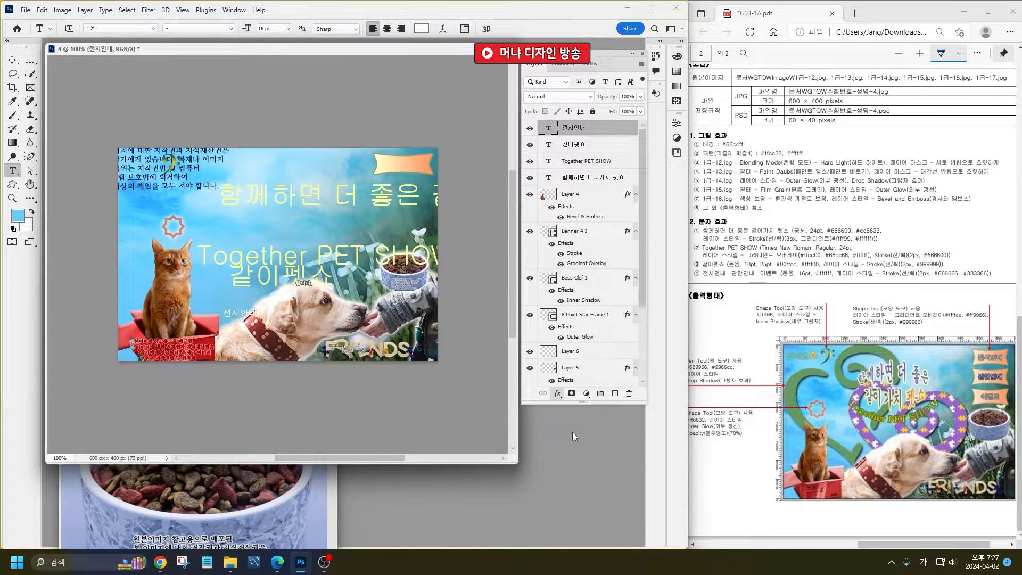
click(410, 406)
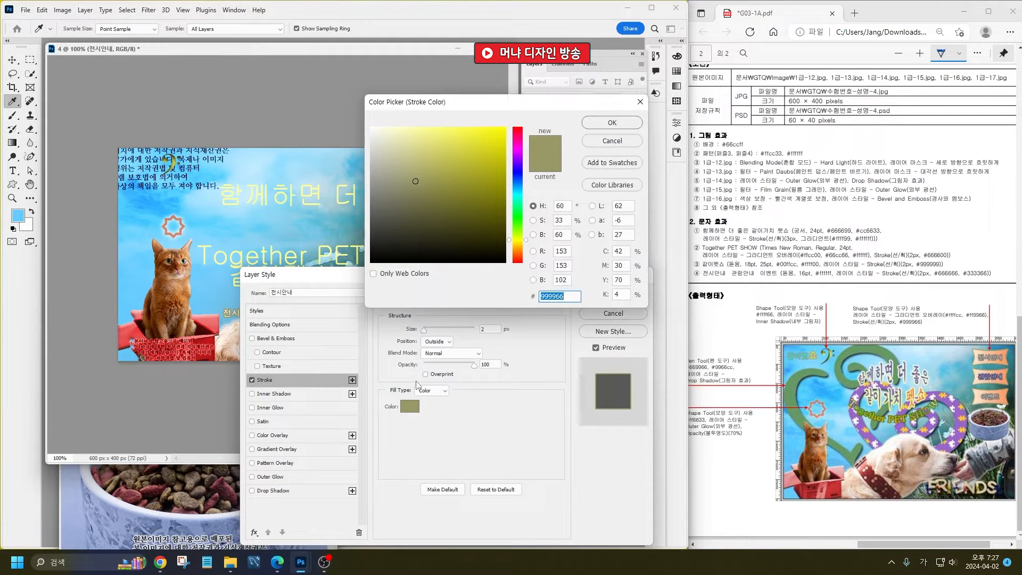
text(666666)
key(Return)
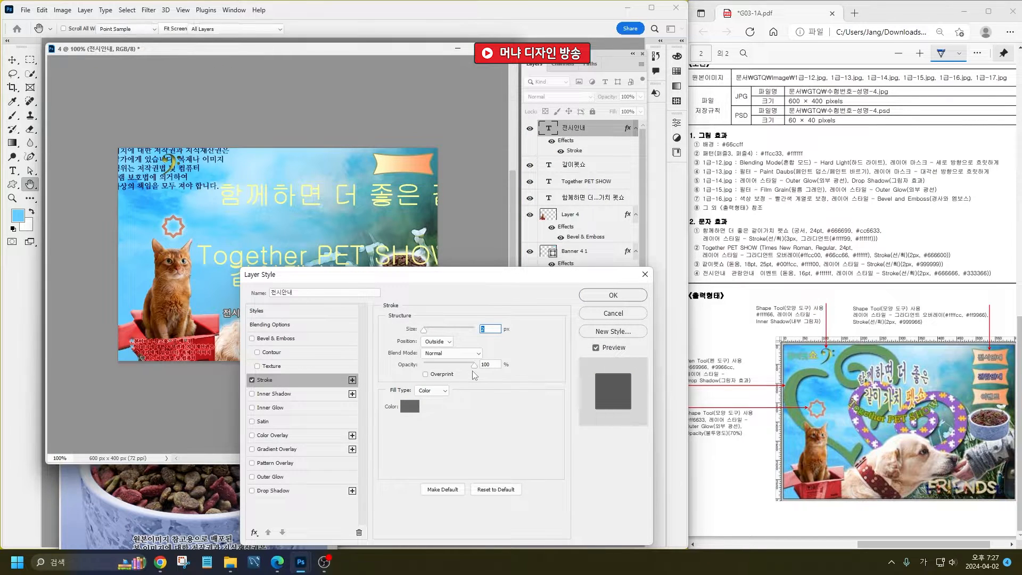
key(Return)
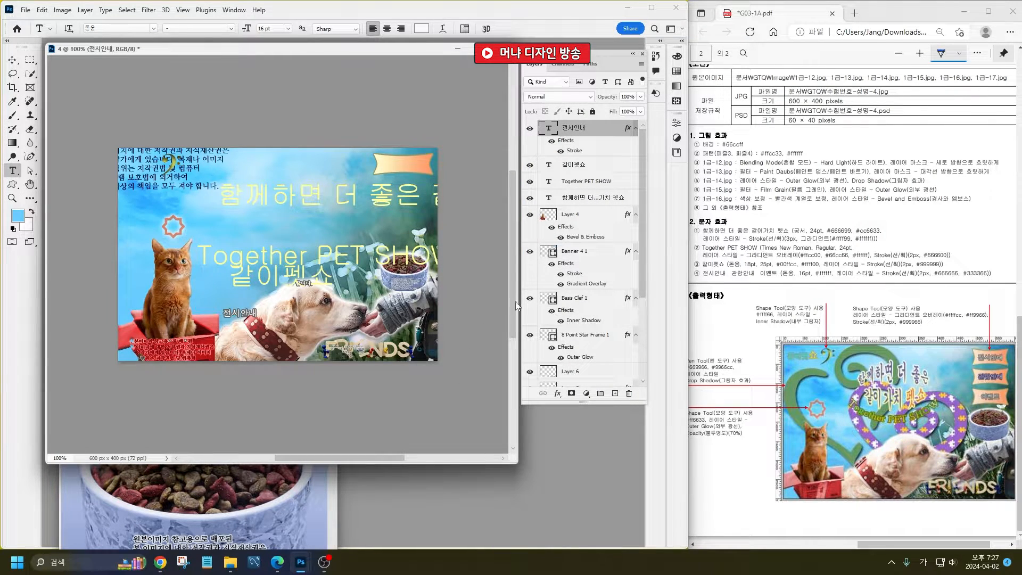
- Set the 같이펫쇼 text to the 돋움 font at 18 pt
double_click(547, 165)
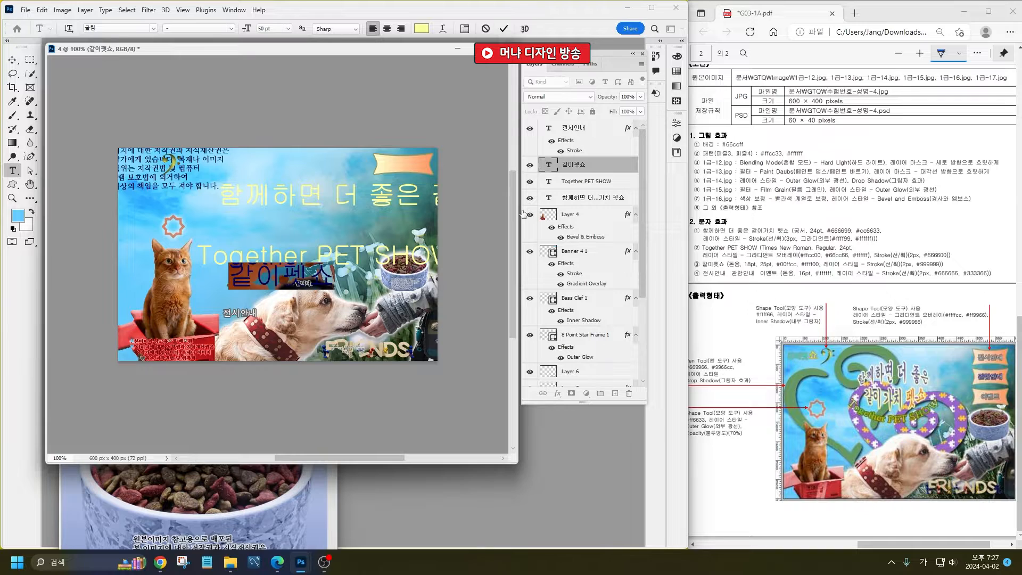
click(153, 27)
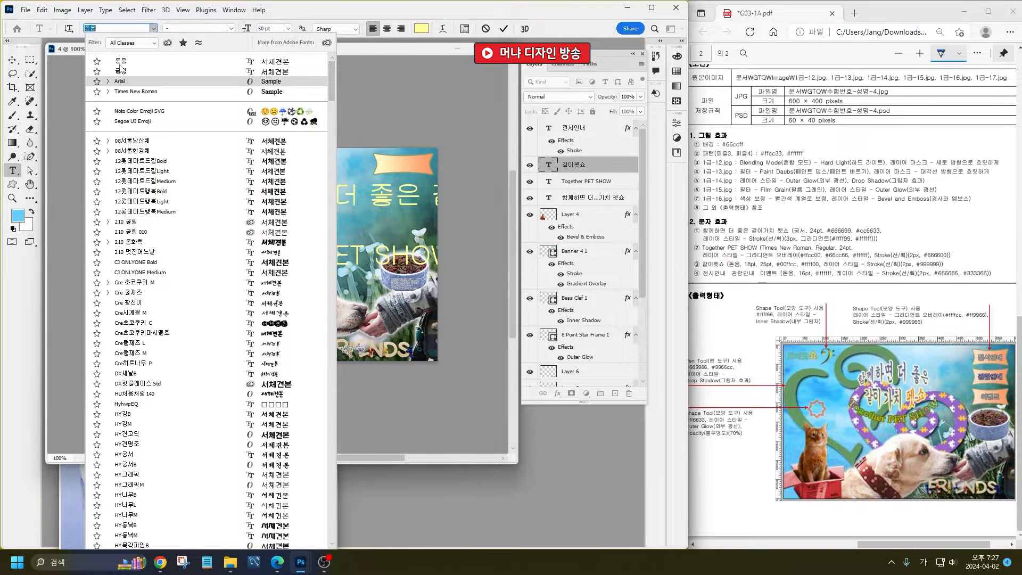
click(125, 58)
click(275, 29)
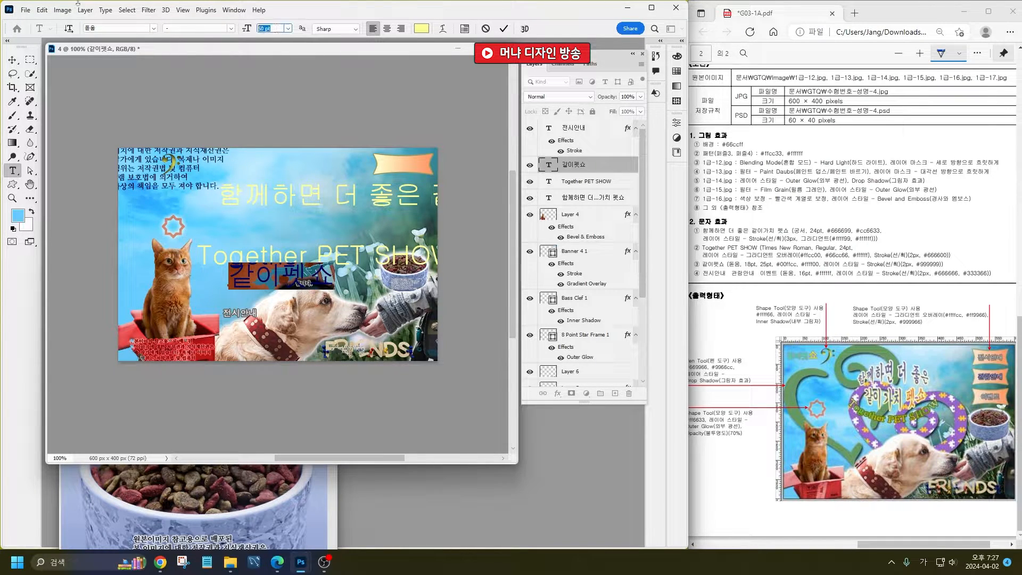
text(18)
key(Return)
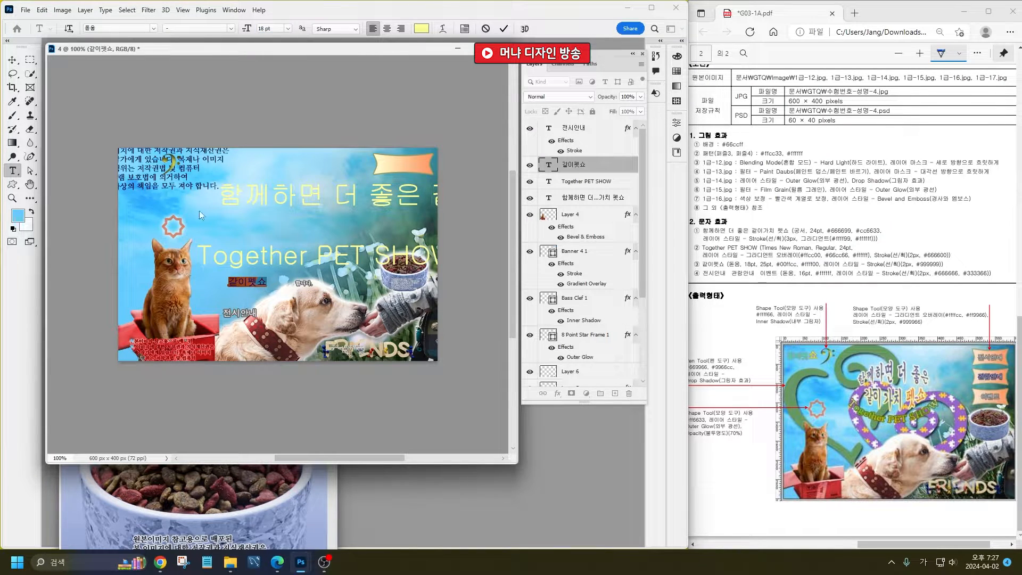
- Enlarge only the last character, 쇼, of the 같이펫쇼 text to 25 pt
click(257, 282)
drag(259, 282, 267, 282)
click(274, 28)
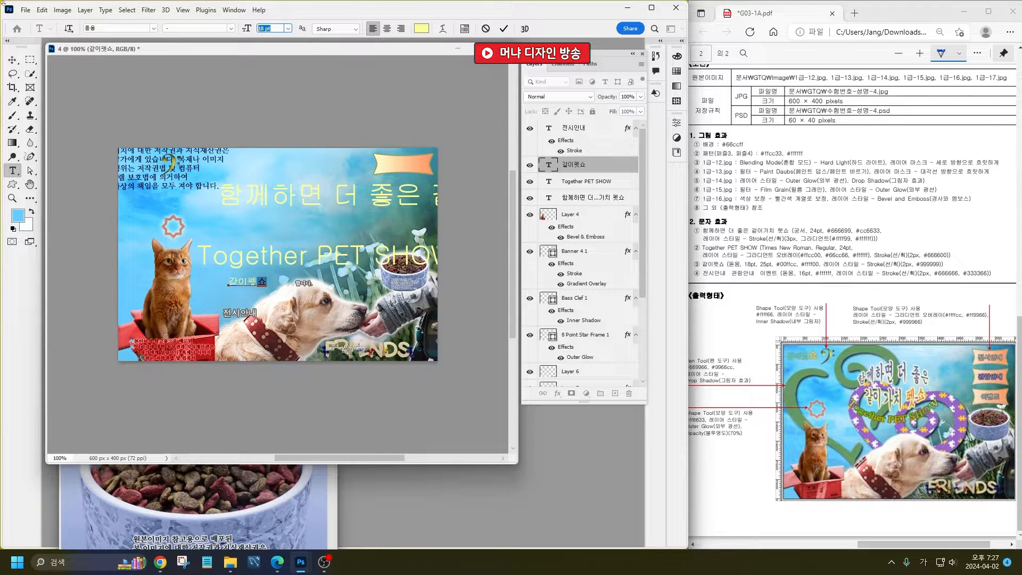
text(25)
key(Return)
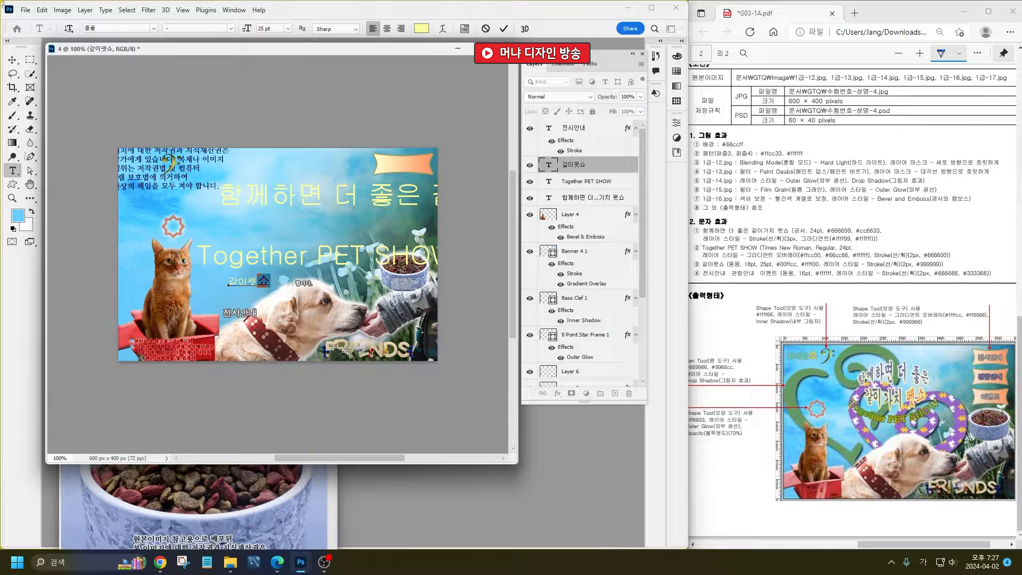
click(581, 164)
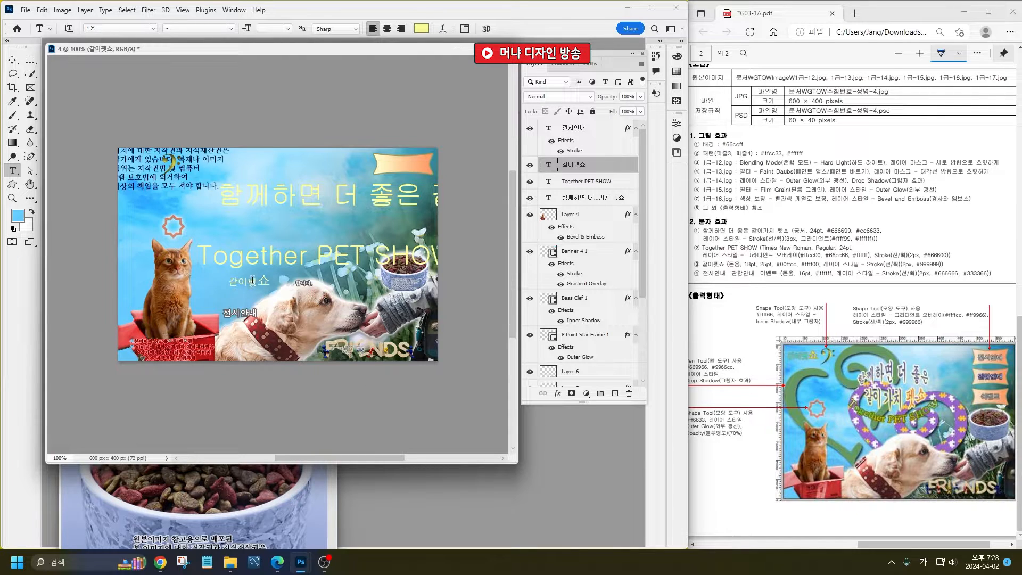
- Colour the first three characters, 같이펫, of the 같이펫쇼 text #00ffcc
drag(253, 280, 168, 268)
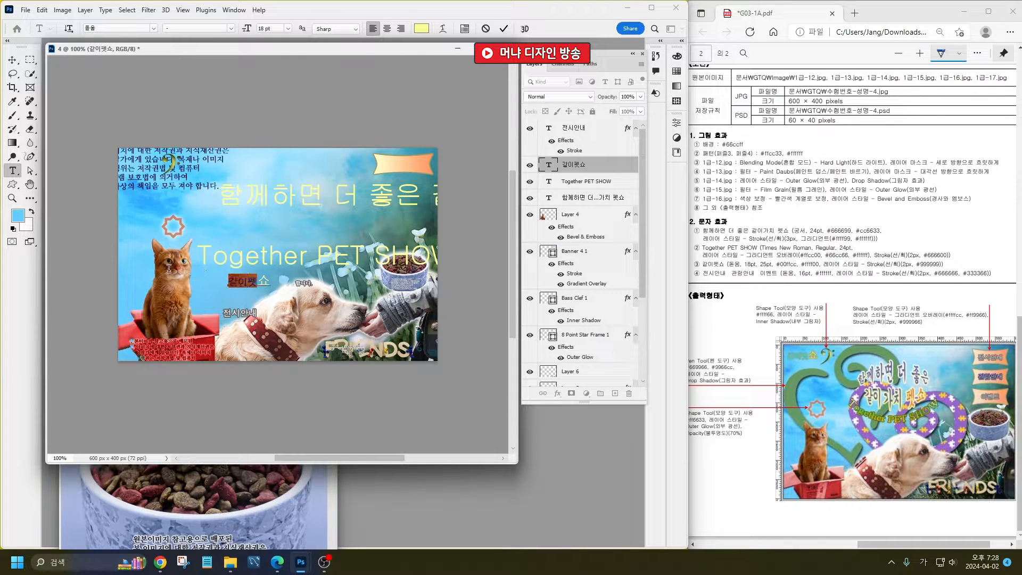
click(420, 29)
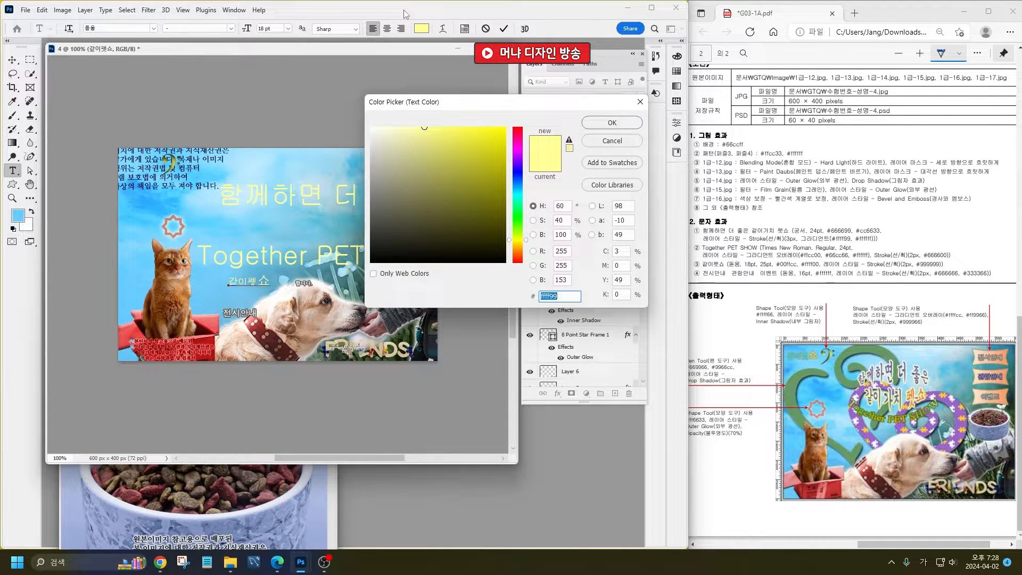
text(00)
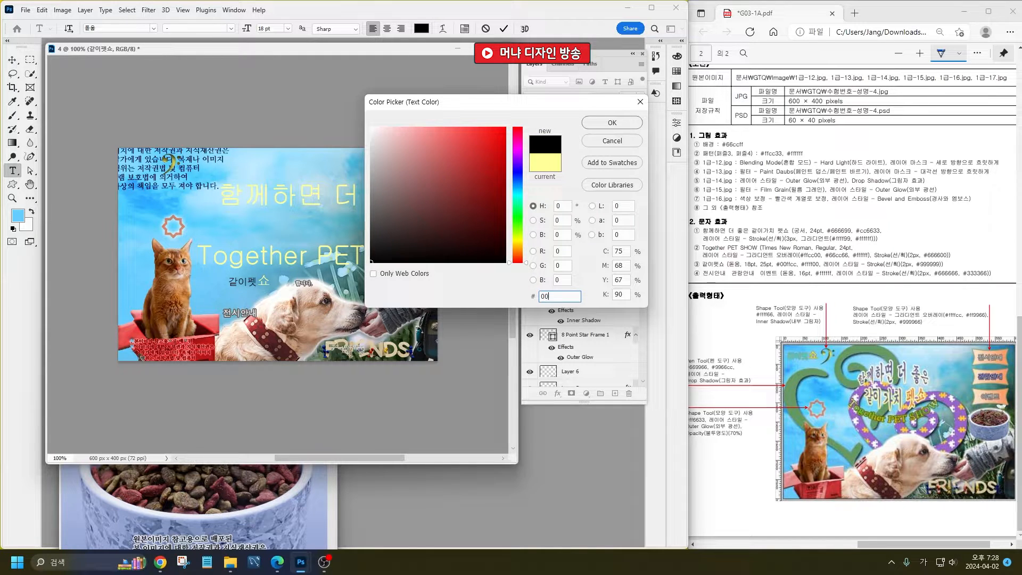
text(ffcc)
key(Return)
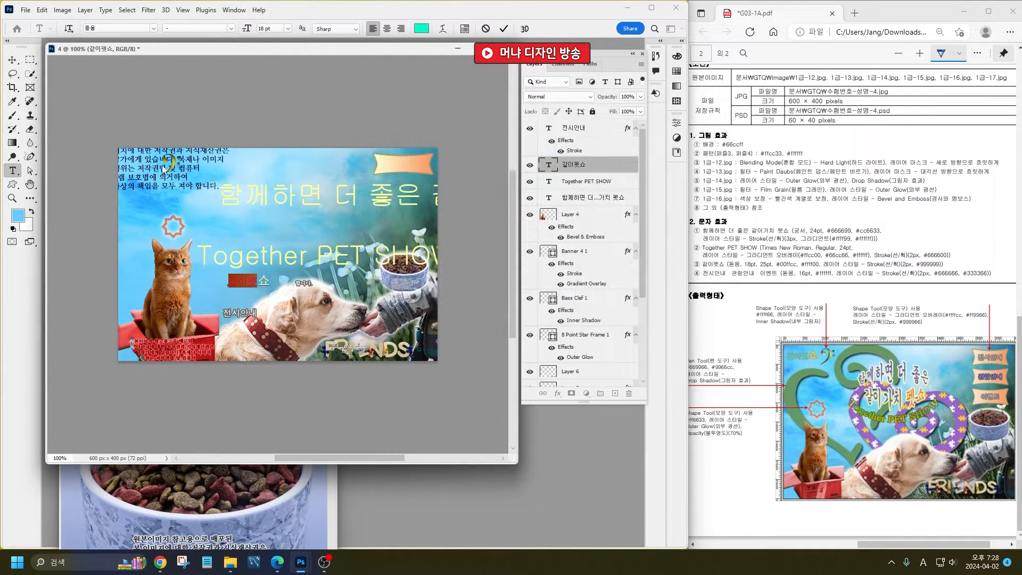
- Colour the last character, 쇼, of the 같이펫쇼 text #ffff00
double_click(262, 281)
click(259, 280)
shift+click(280, 279)
click(421, 29)
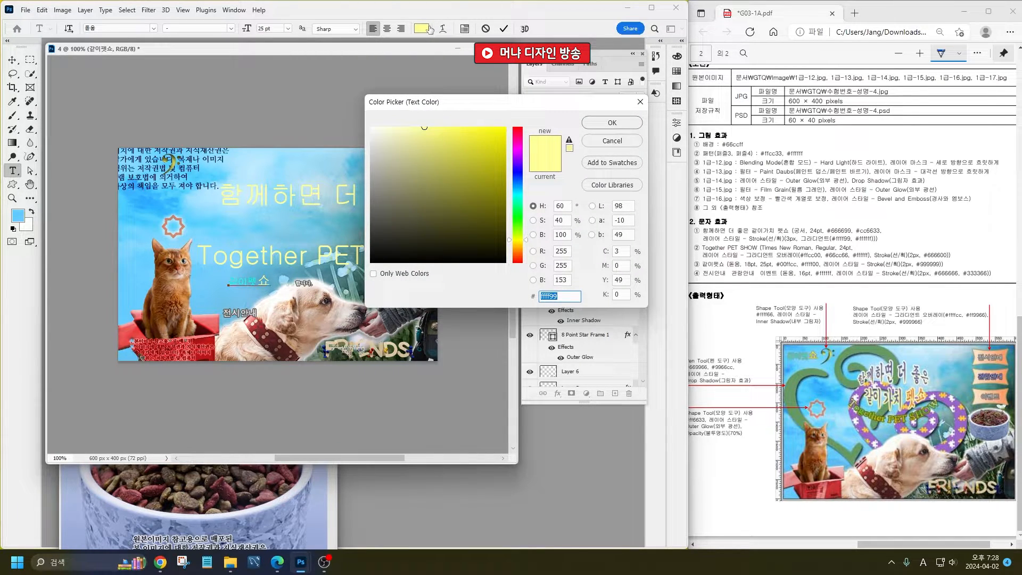
text(ffff00)
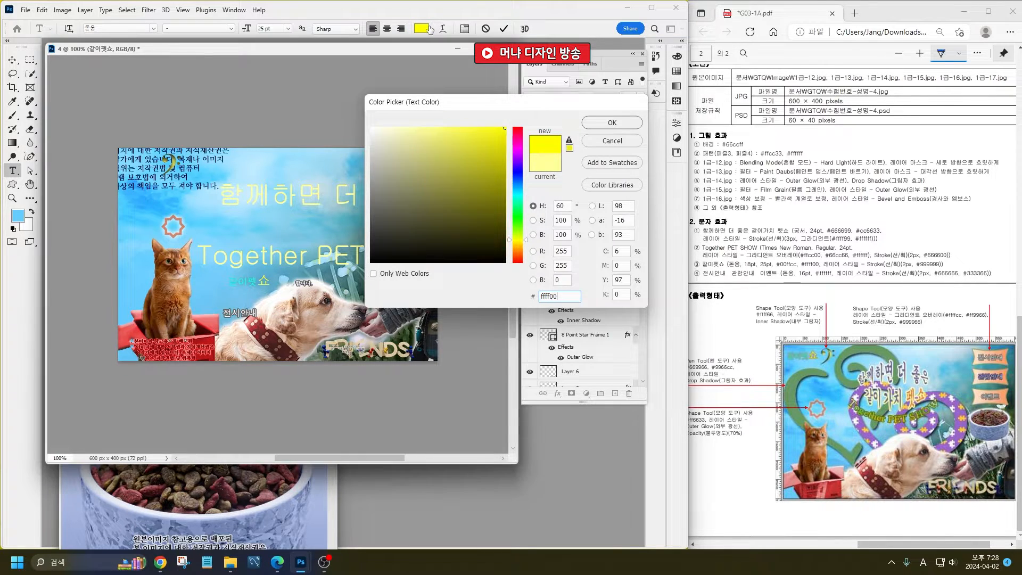
key(Return)
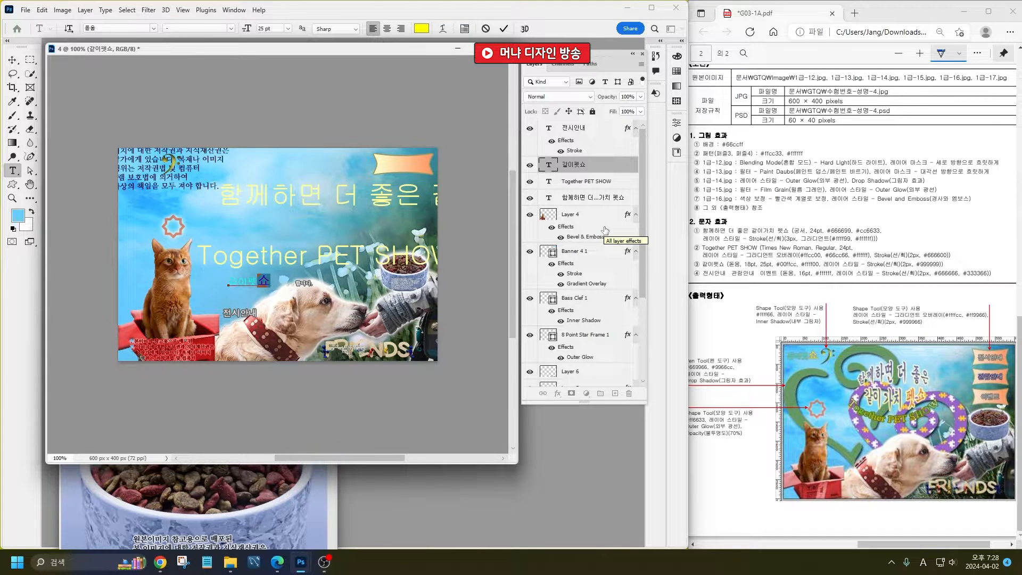
- Add a 2 px outside Stroke layer style in #999999 to the 같이펫쇼 text
click(558, 394)
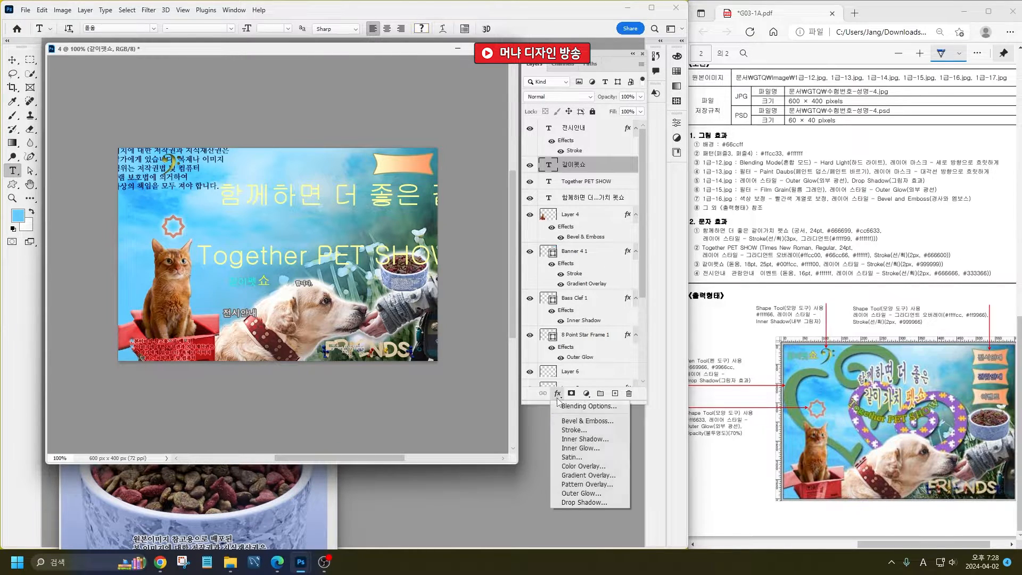
click(578, 432)
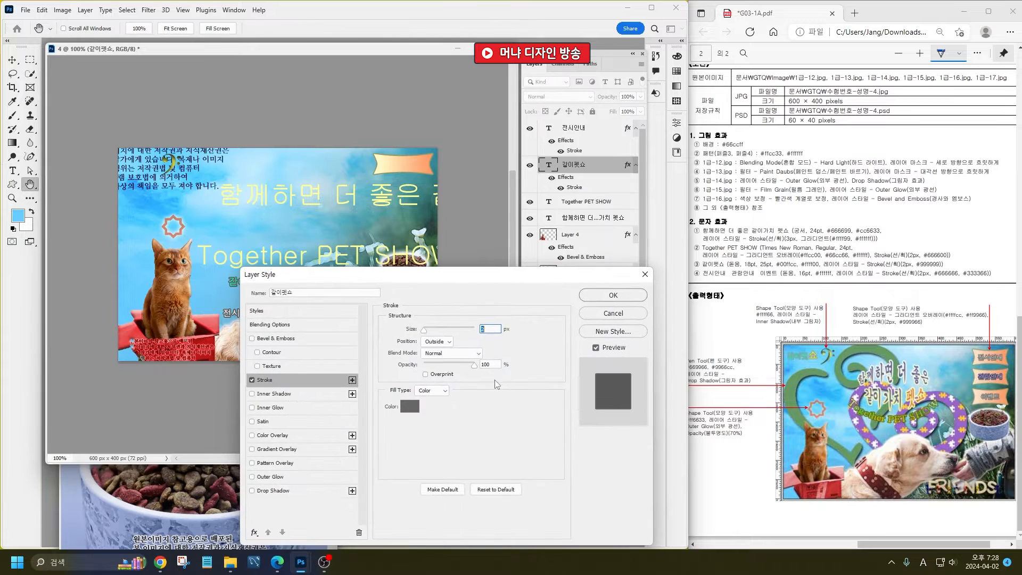
click(409, 406)
text(999999)
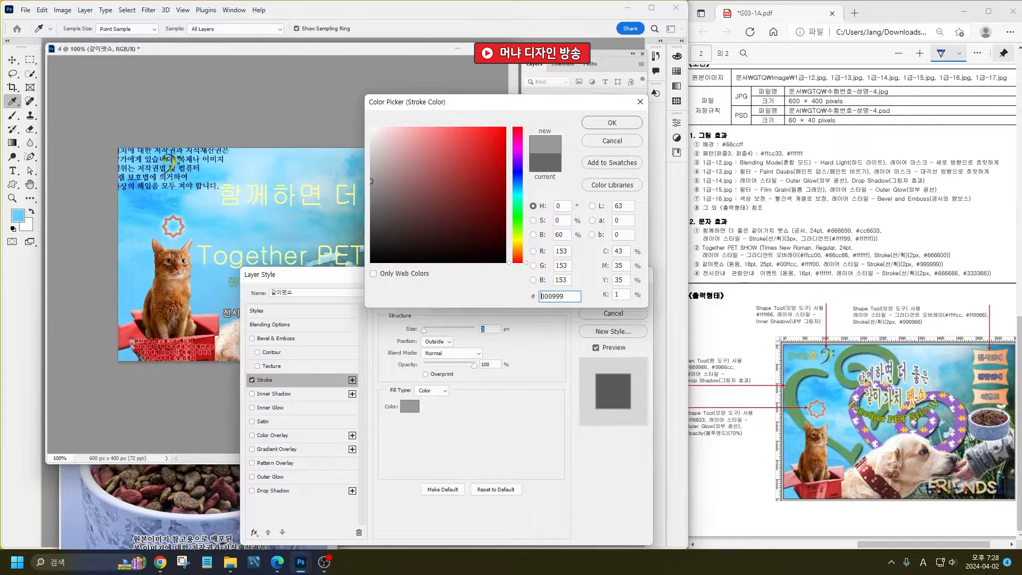
key(Return)
key(Return)
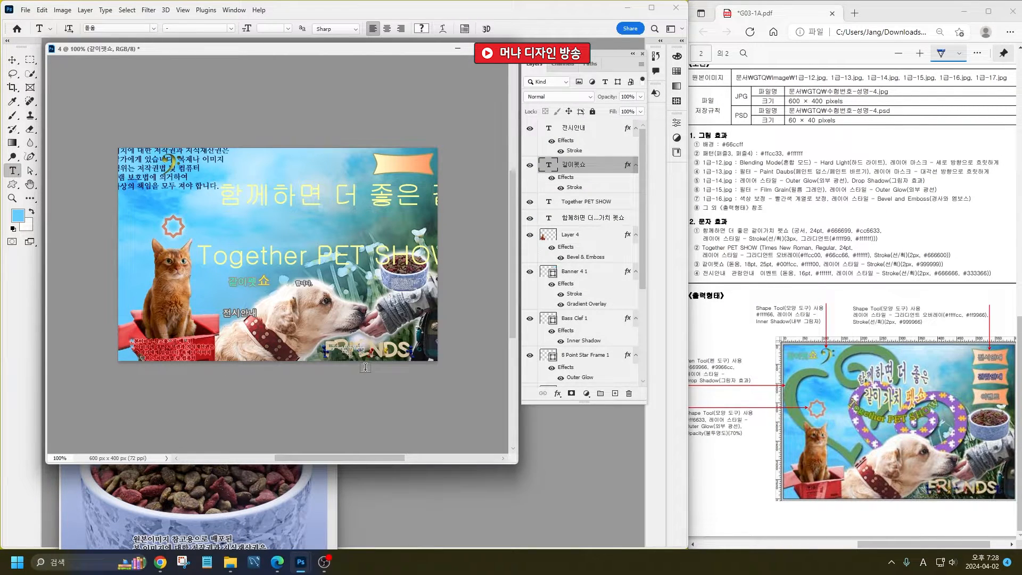
- Set the Together PET SHOW text to Times New Roman Regular at 24 pt
double_click(548, 204)
click(122, 29)
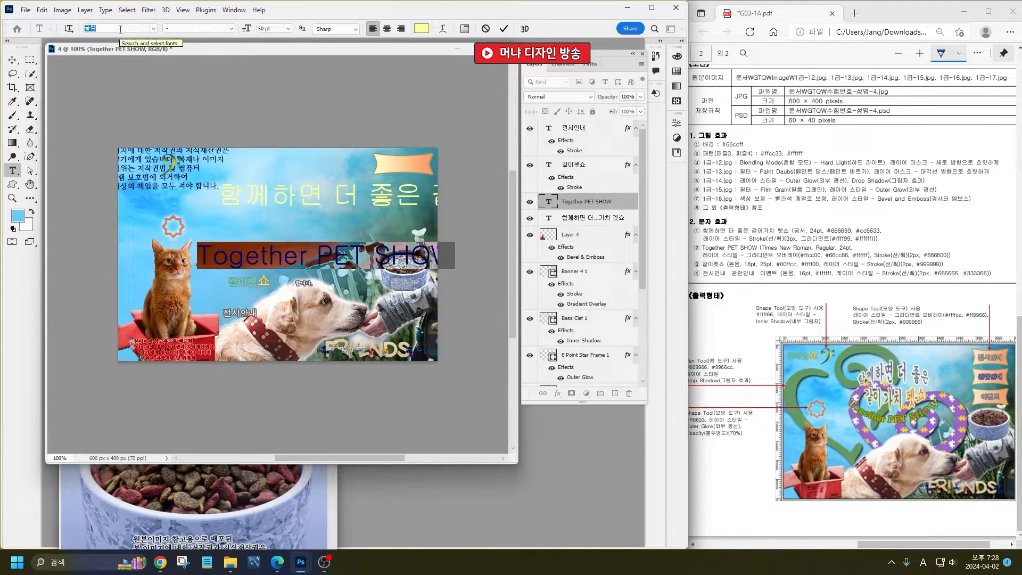
text(ti)
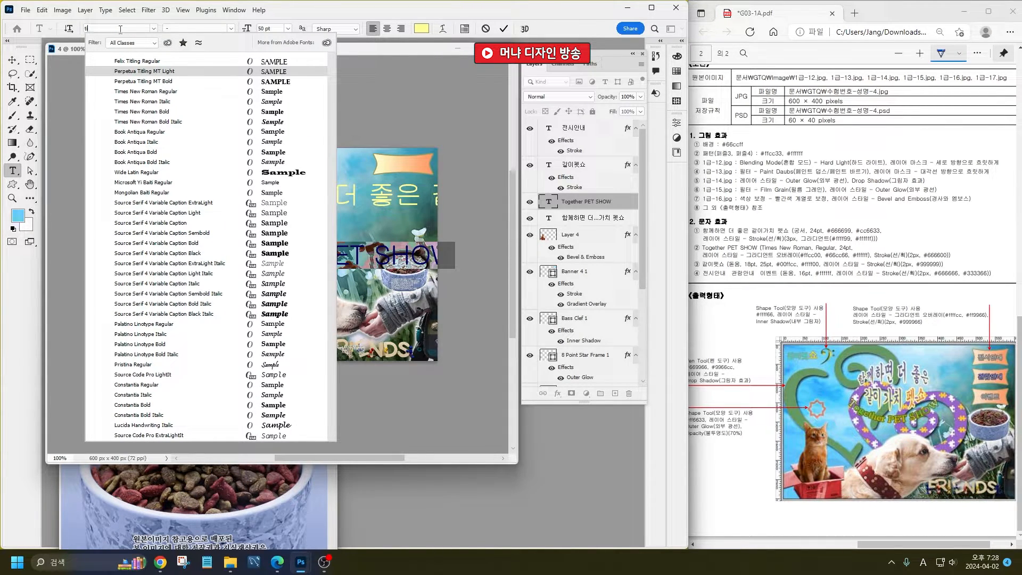
key(Down)
key(Down)
key(Up)
key(Up)
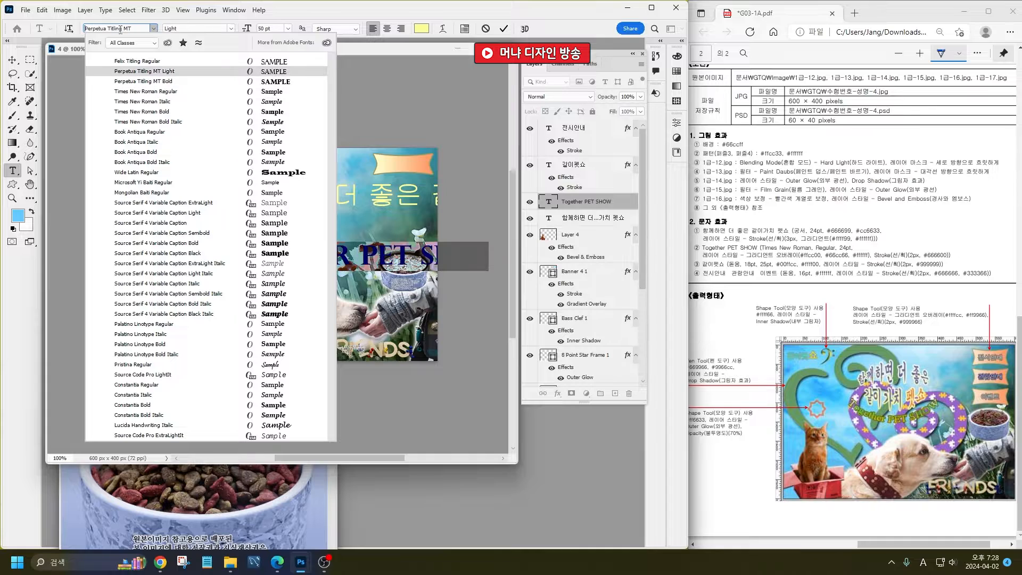
key(Down)
key(Down)
key(Down)
key(Down)
key(Down)
key(Down)
key(Down)
key(Down)
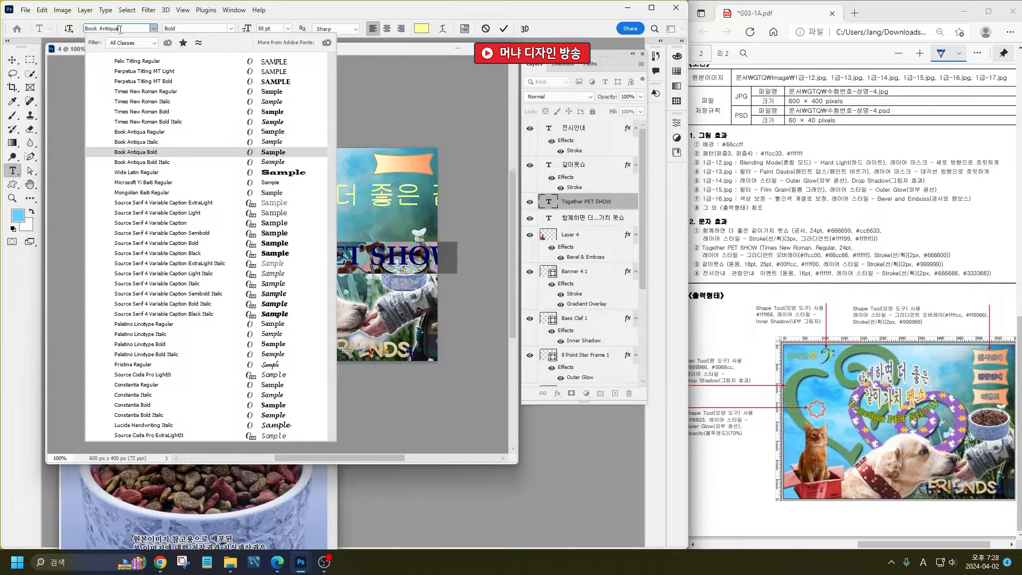
key(Up)
key(Up)
key(Up)
key(Up)
key(Up)
key(Up)
key(Up)
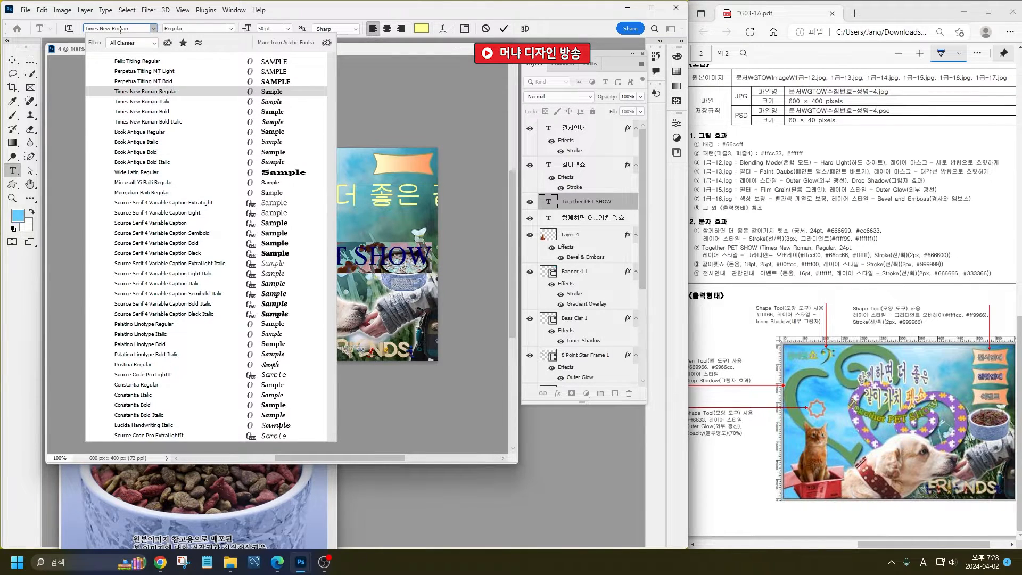
key(Down)
key(Return)
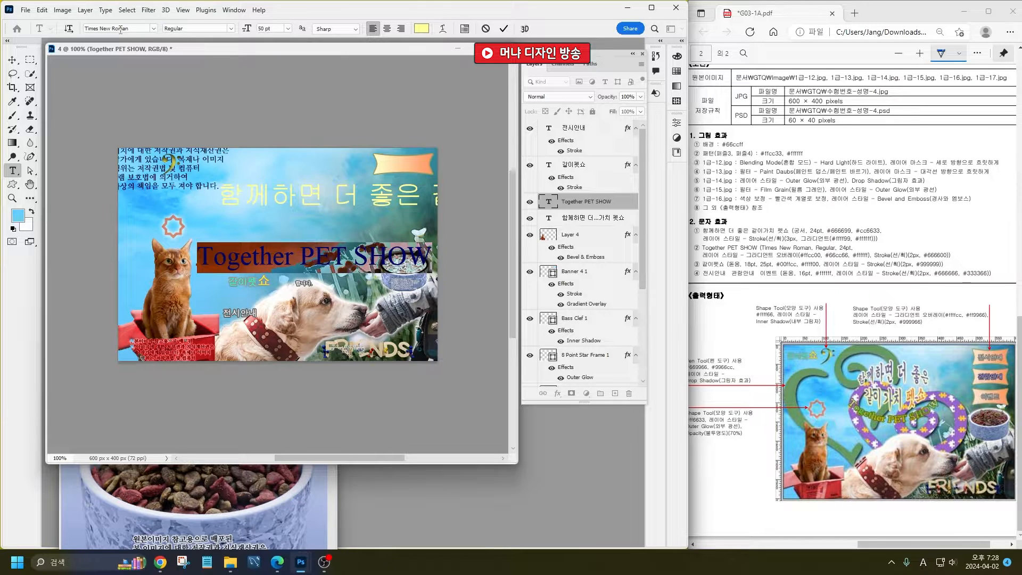
click(270, 28)
text(24)
key(Return)
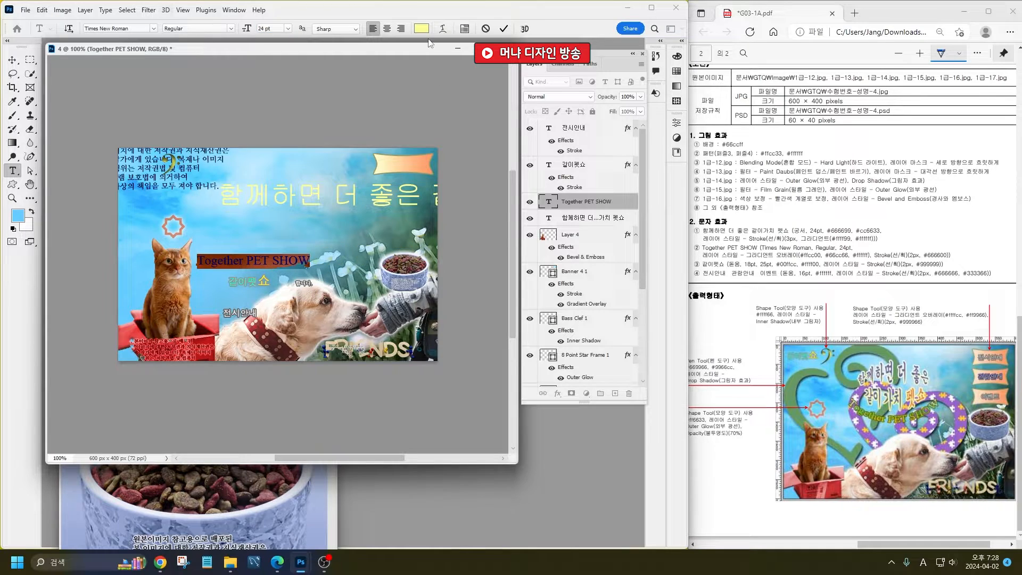
- Add a linear Gradient Overlay to the Together PET SHOW text and set its starting colour stop to #ffcc00
click(558, 392)
click(600, 474)
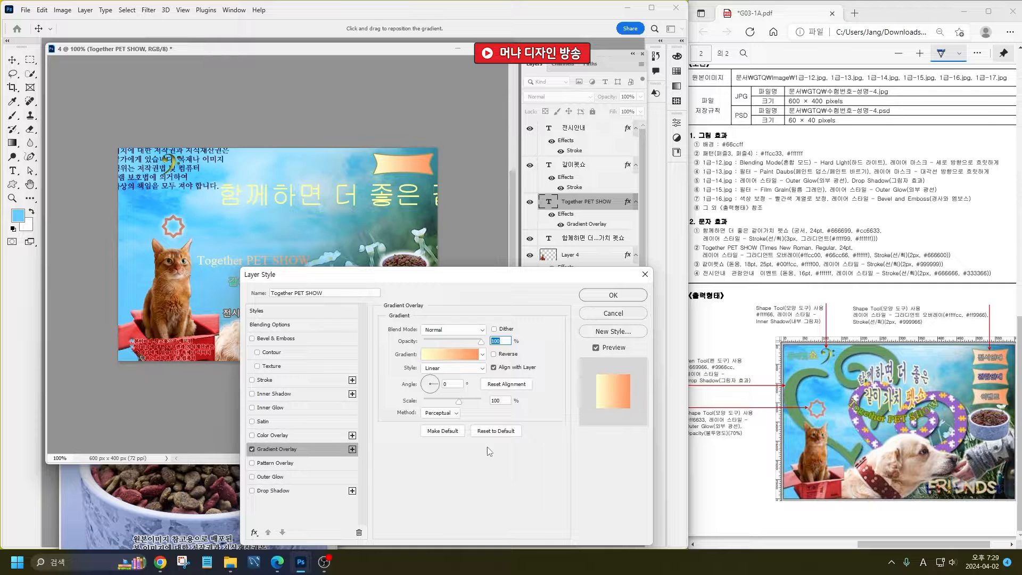
click(446, 356)
double_click(398, 278)
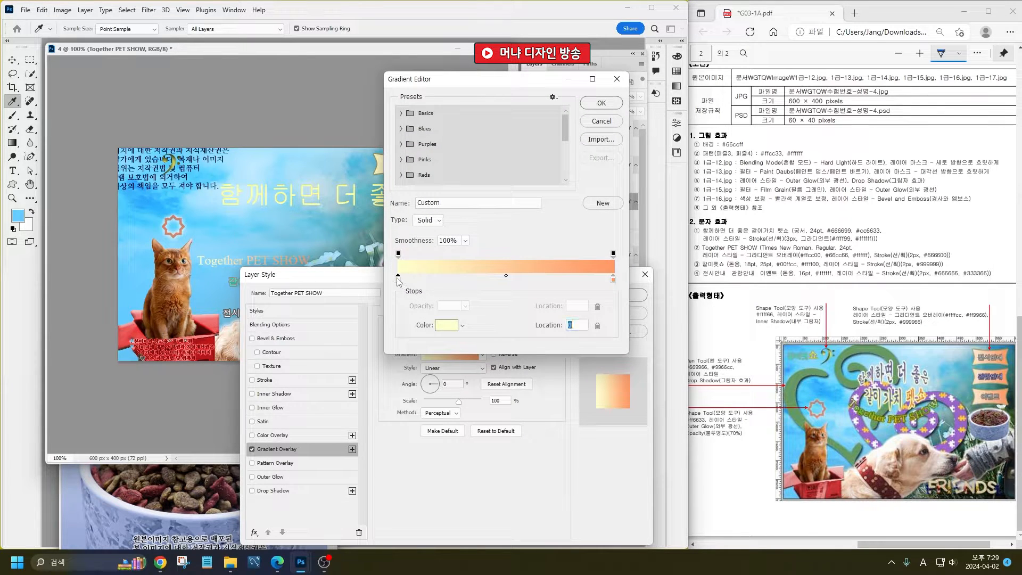
text(ffcc00)
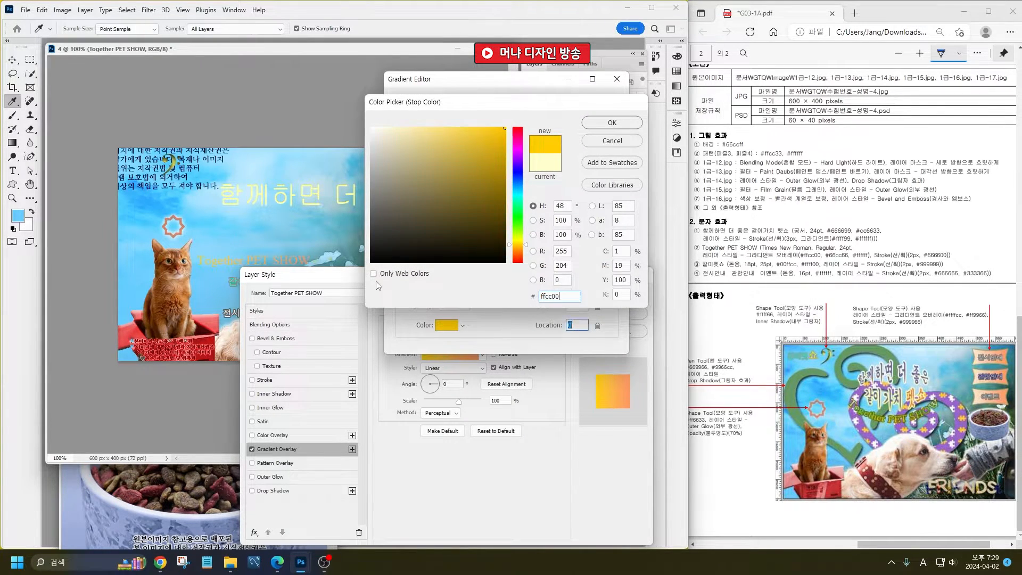
key(Return)
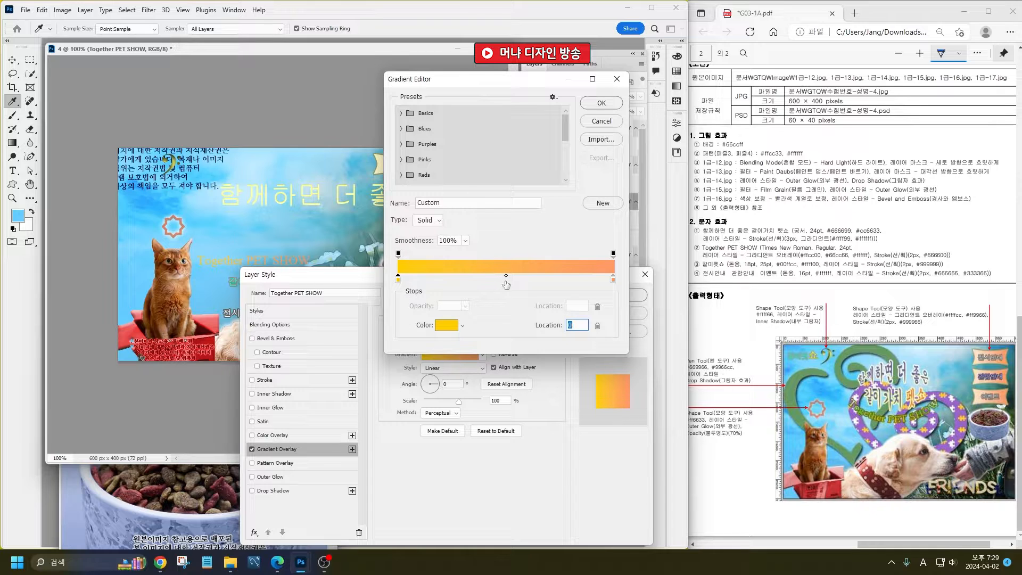
- Add a middle colour stop at location 50% to the Together PET SHOW gradient and colour it #66cc66
click(506, 282)
double_click(505, 280)
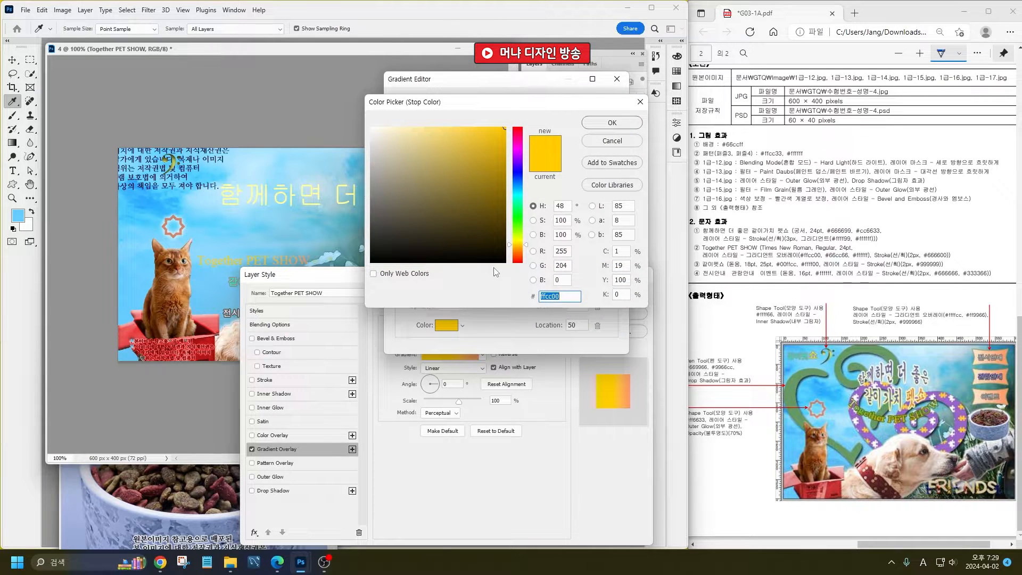
text(66cc66)
key(Return)
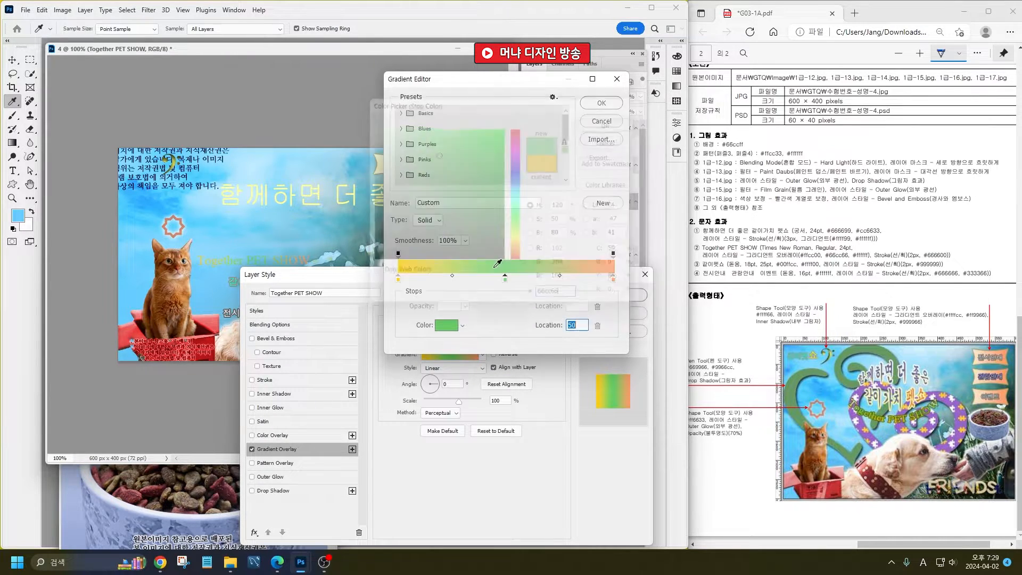
- Set the ending colour stop of the Together PET SHOW gradient to #ffffff and apply the gradient
double_click(613, 279)
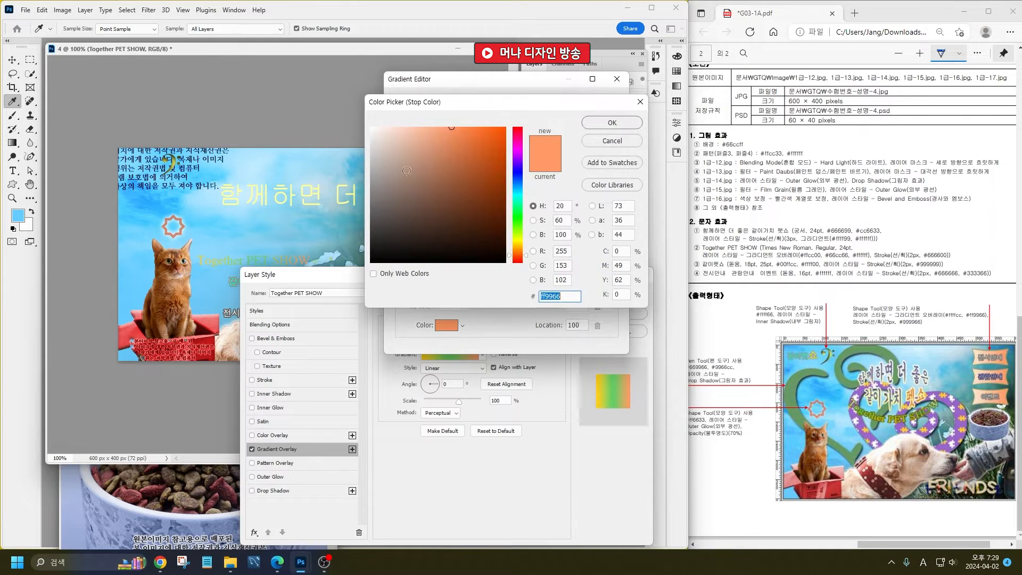
text(ffffff)
click(612, 123)
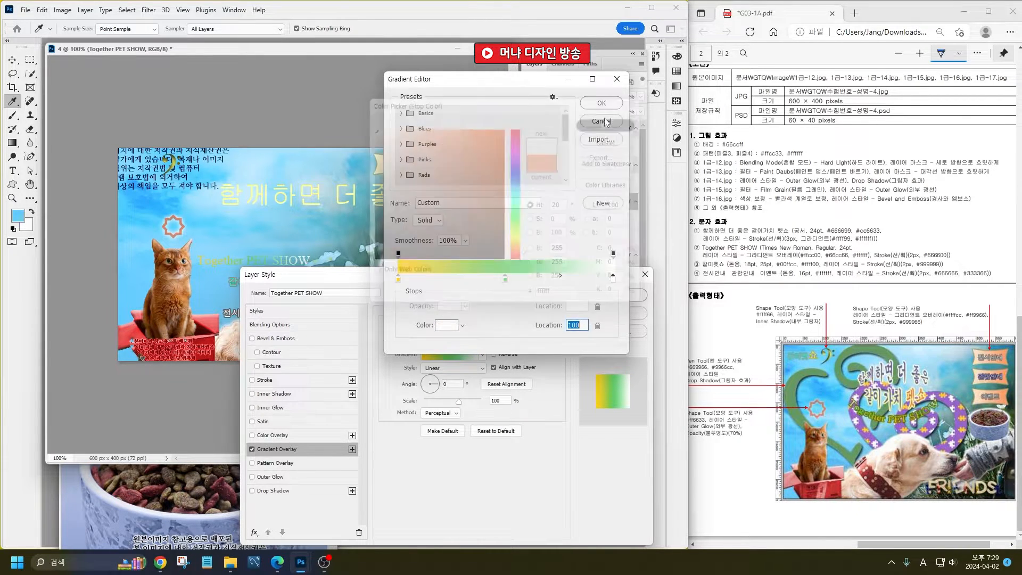
click(602, 103)
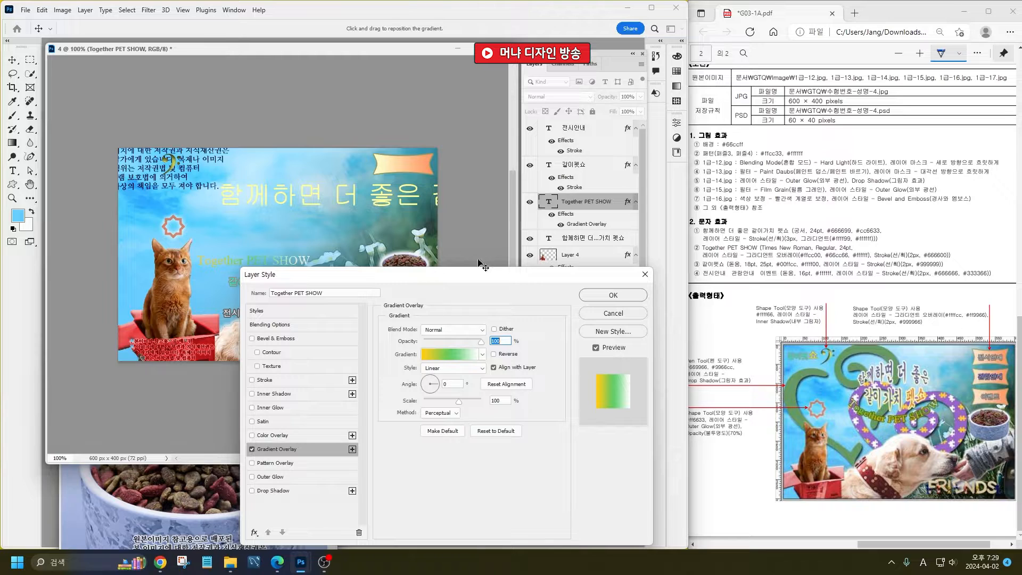
- Set the angle of the Together PET SHOW Gradient Overlay to 90°
drag(472, 278, 436, 310)
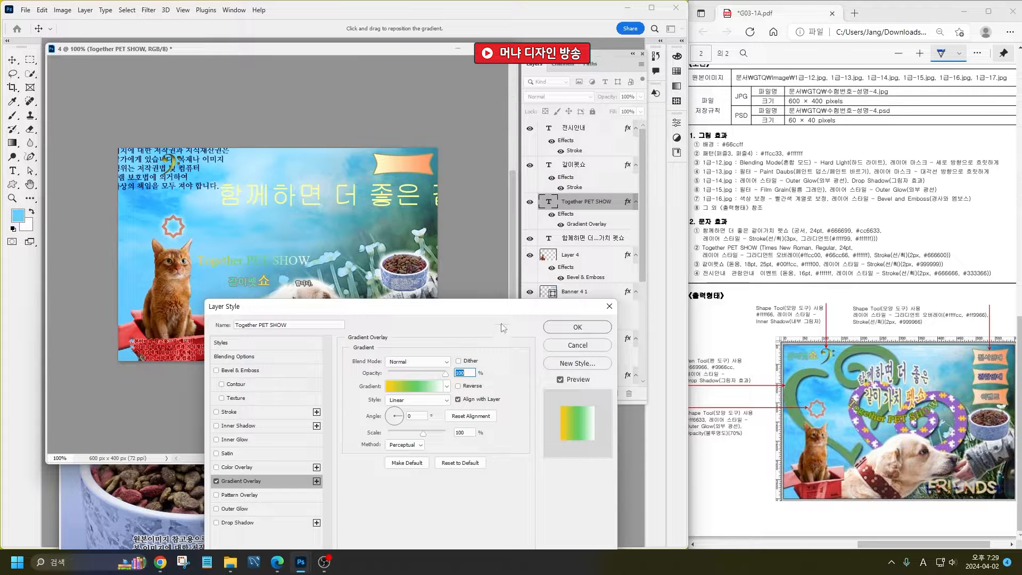
drag(503, 307, 559, 266)
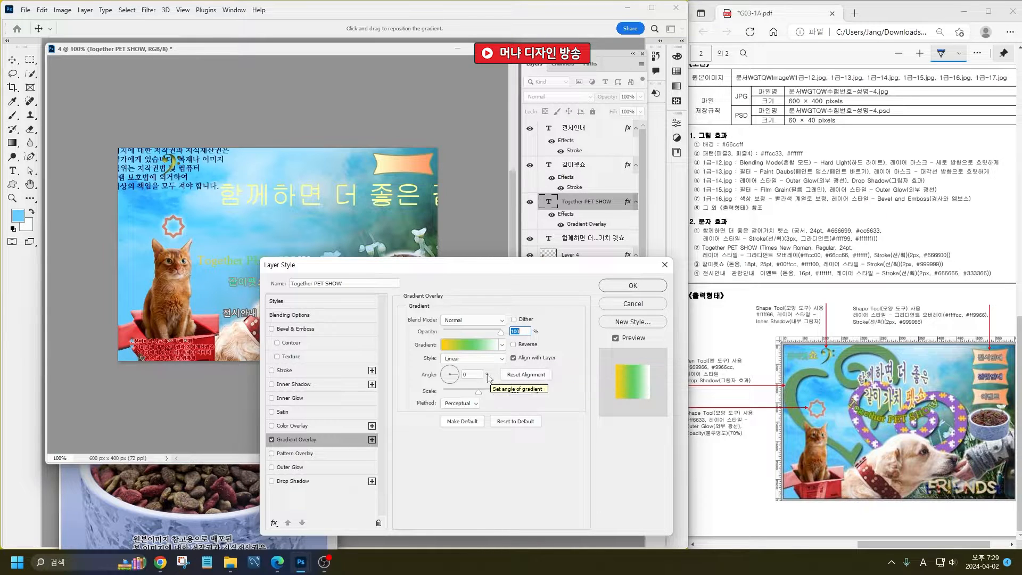
drag(449, 379, 449, 354)
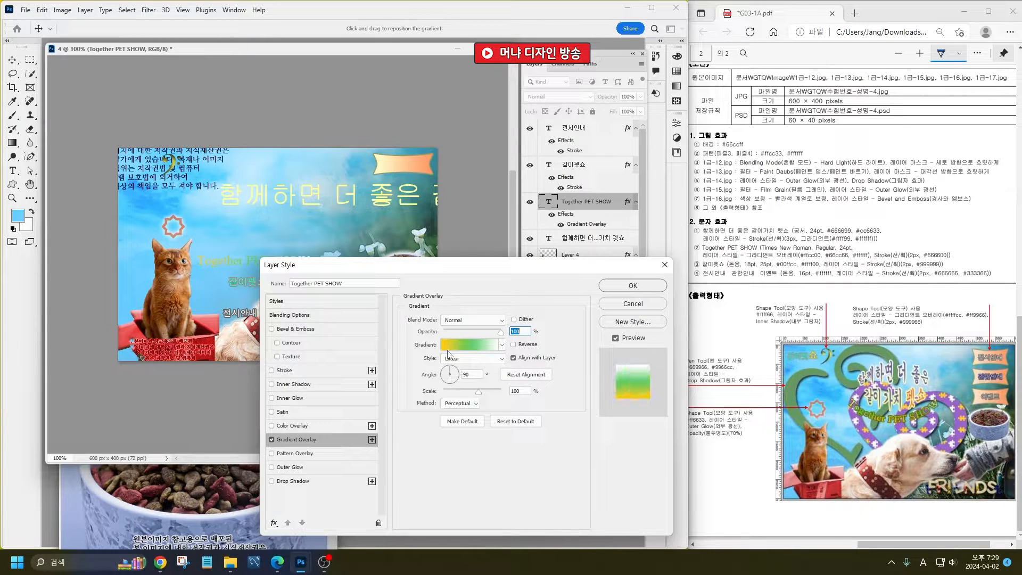
key(Tab)
- Add a 2 px outside Stroke in #666600 to the Together PET SHOW text and apply the layer style
click(285, 371)
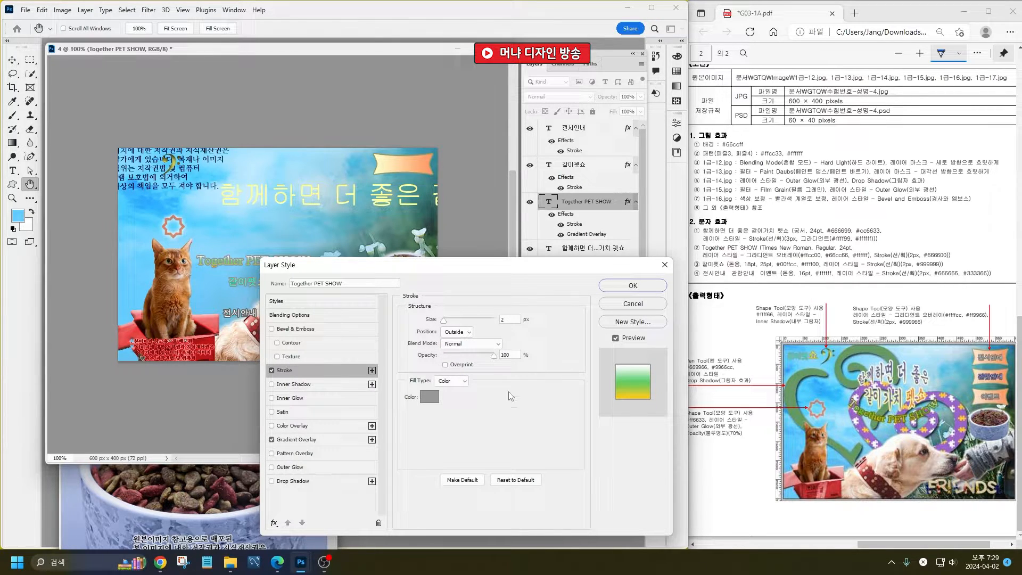
click(429, 397)
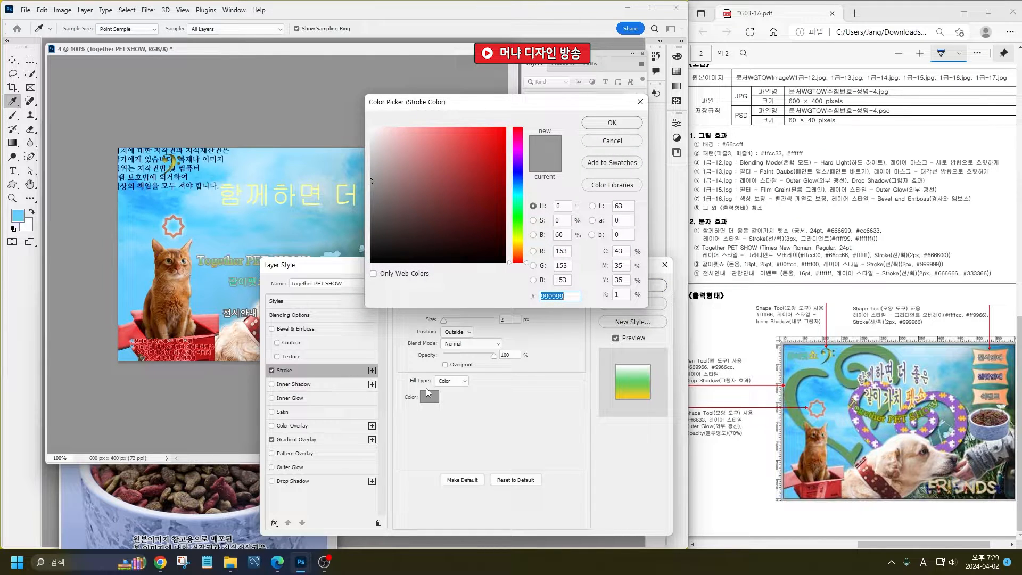
text(666600)
key(Return)
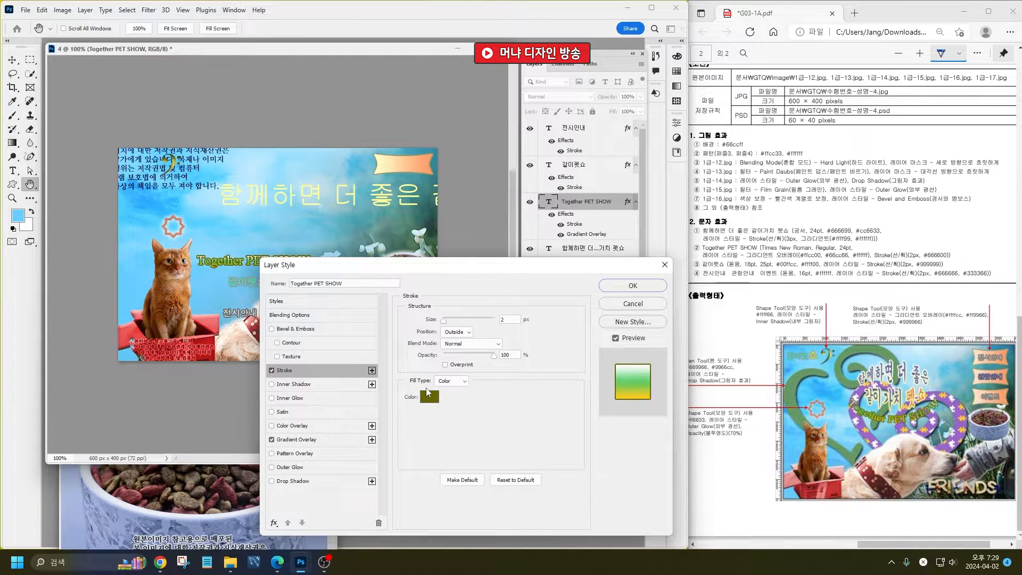
key(Return)
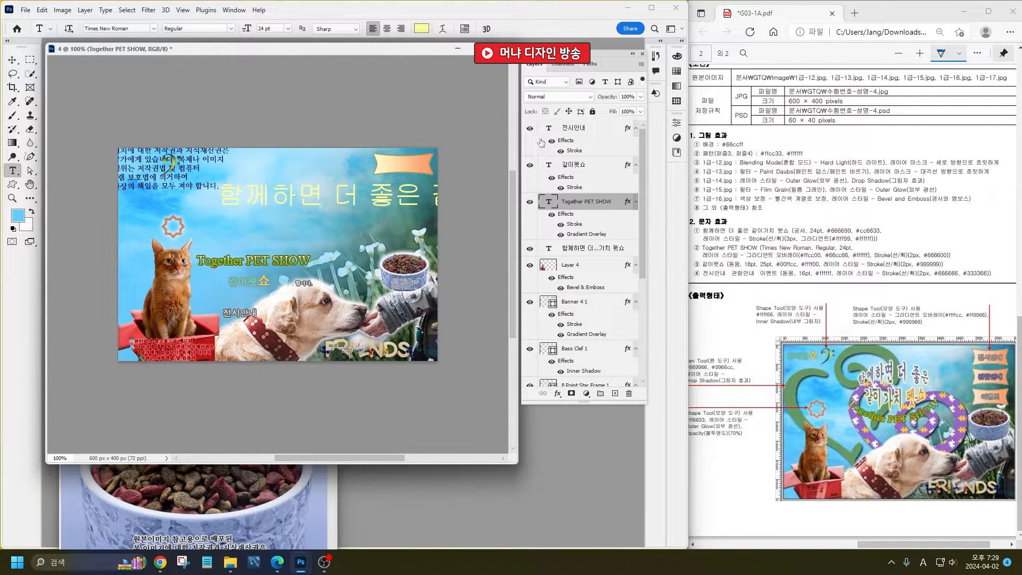
- Set the 함께하면 더 좋은 같이가치 펫쇼 text to the 궁서 font at 24 pt
double_click(550, 248)
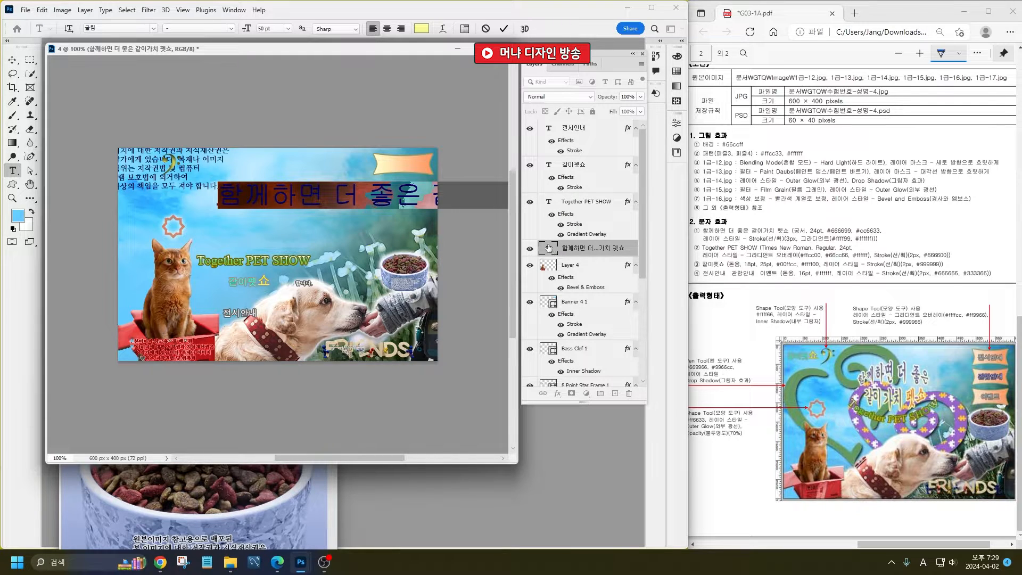
click(122, 29)
text(구)
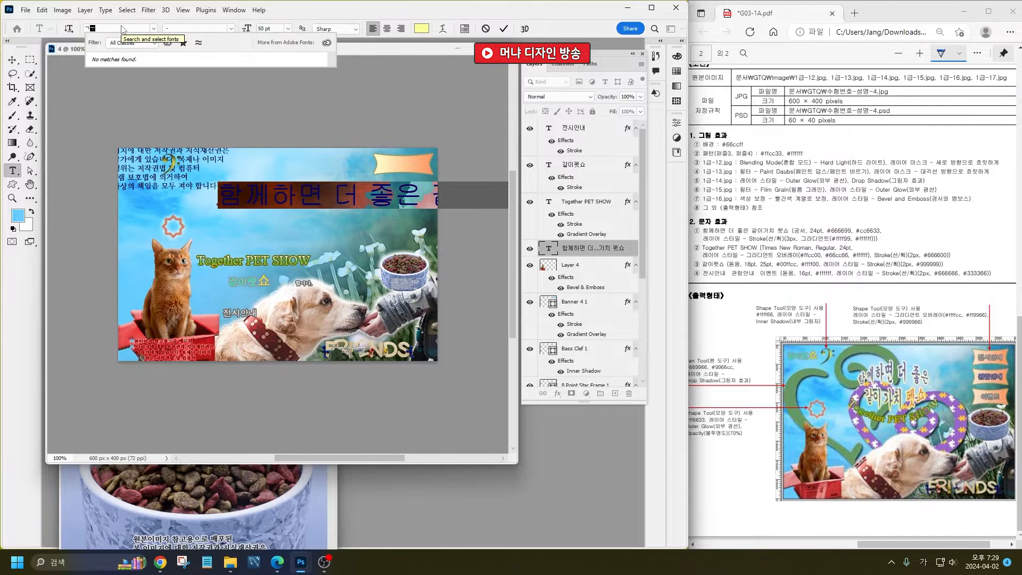
text(궁서)
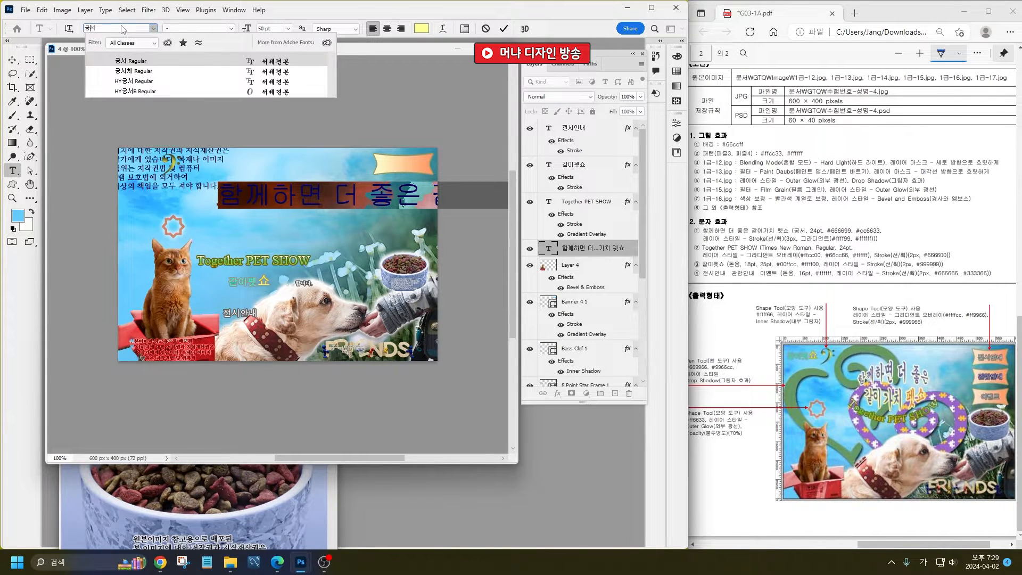
key(Return)
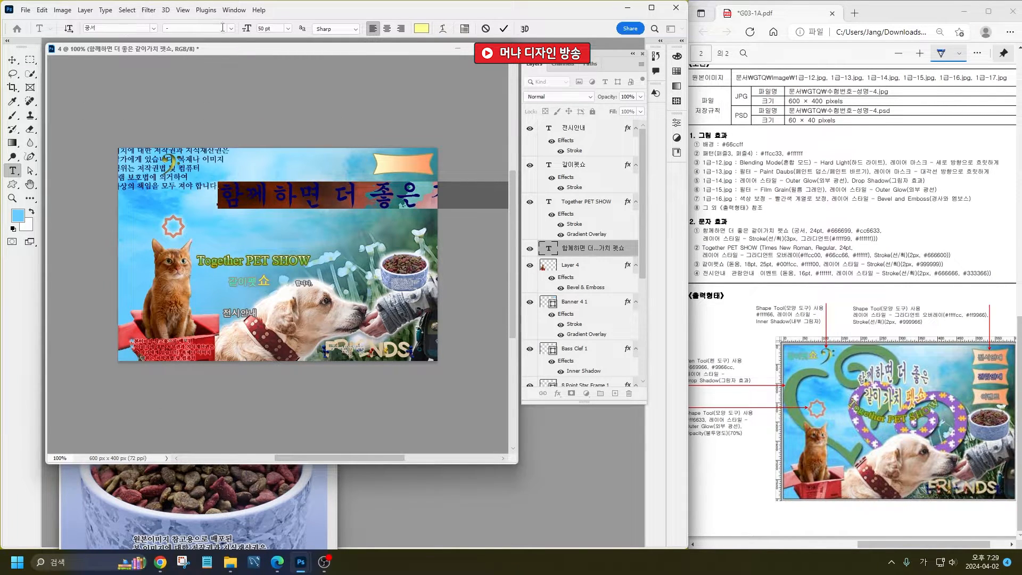
click(276, 29)
text(24)
key(Return)
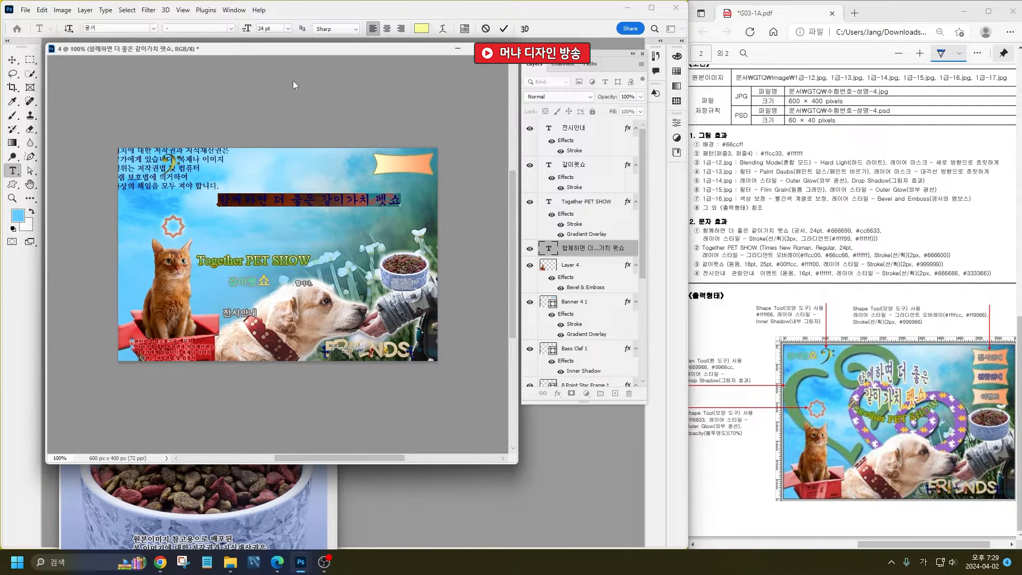
- Break the title text into two lines after 좋은 and place it centre-aligned in the sky above Together PET SHOW
click(309, 210)
key(Return)
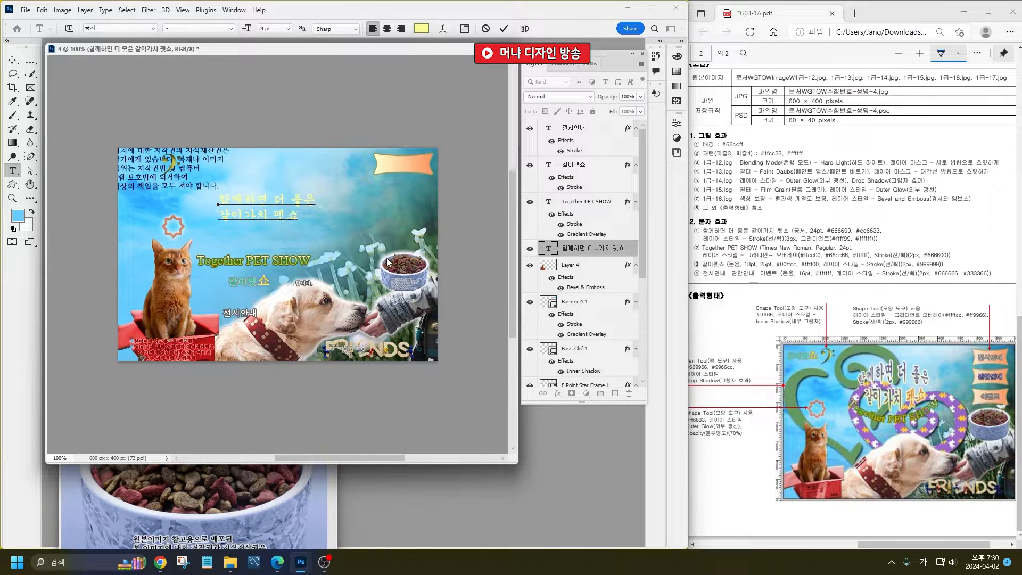
key(ctrl+a)
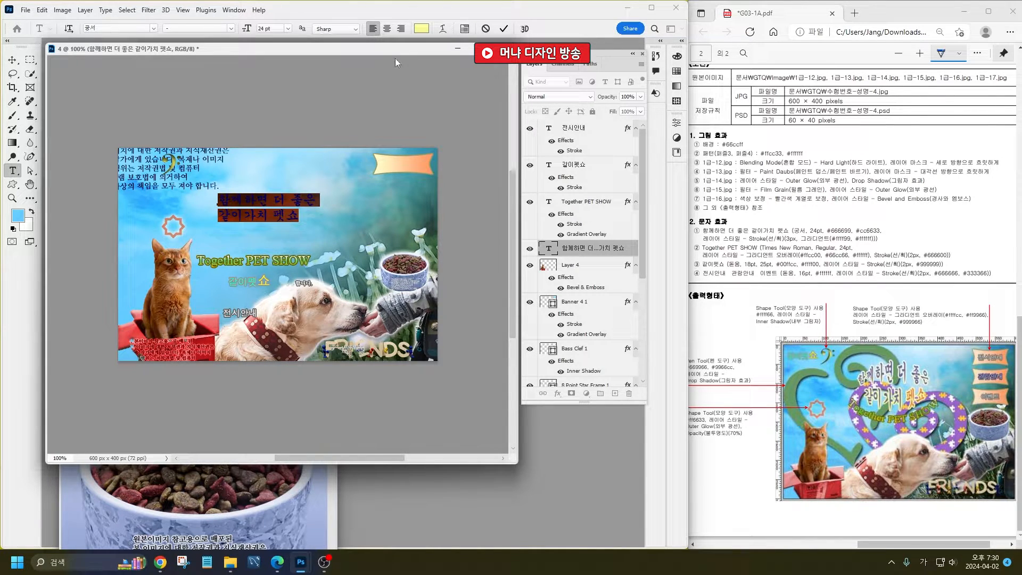
click(387, 28)
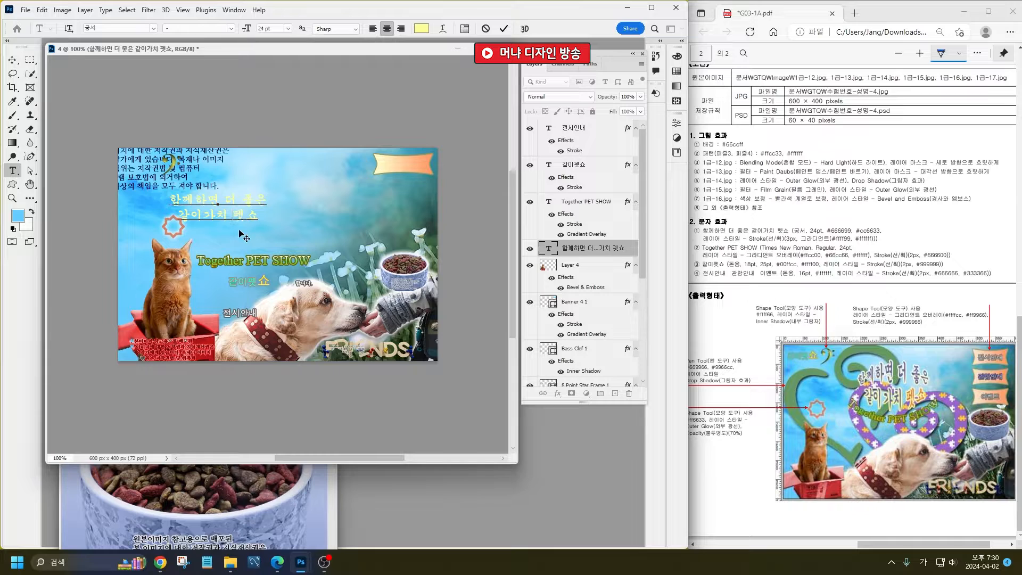
drag(240, 234, 299, 226)
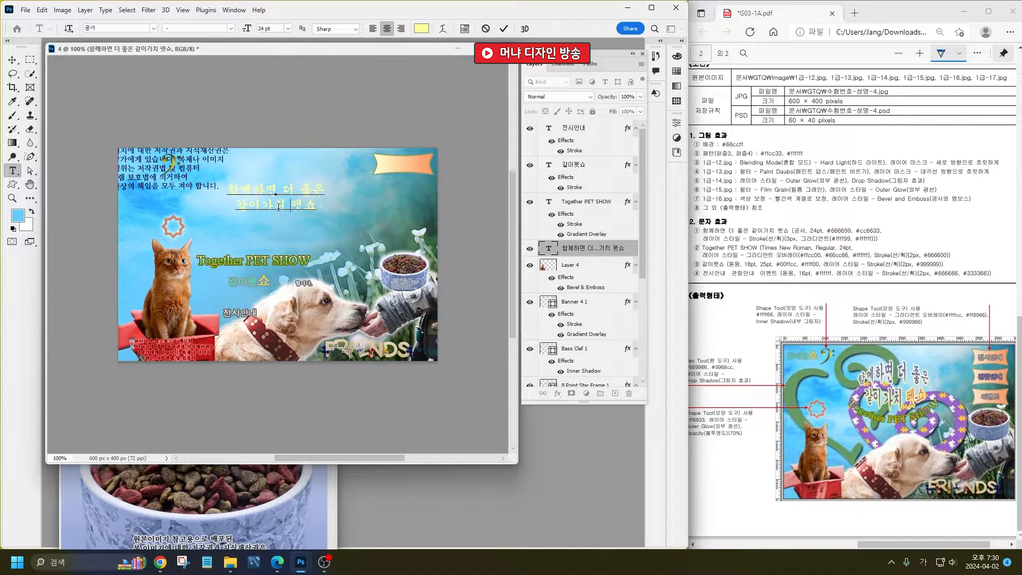
- Colour the words 함께하면 더 좋은 같이가치 in the title text #666699
key(ctrl+a)
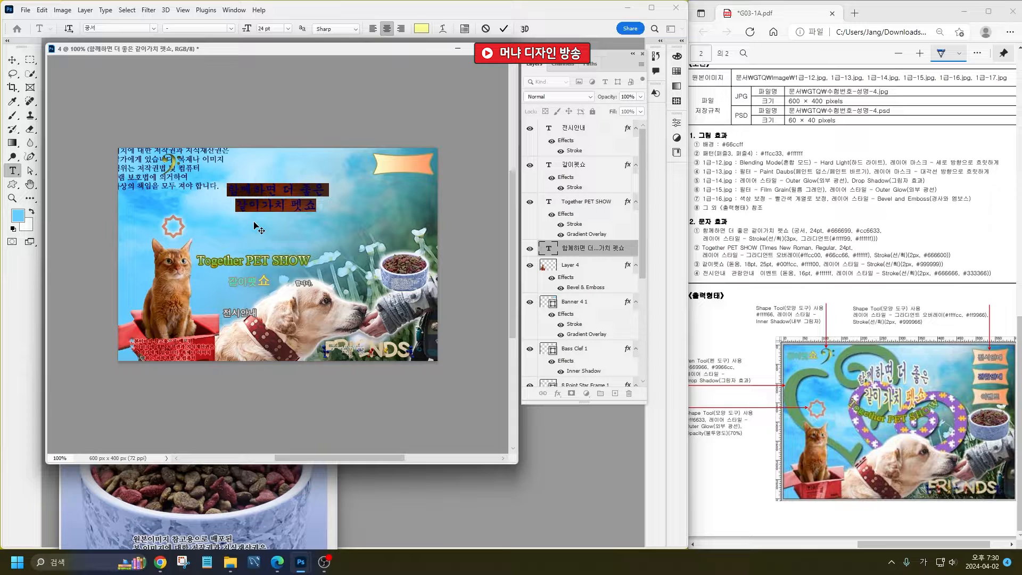
click(236, 189)
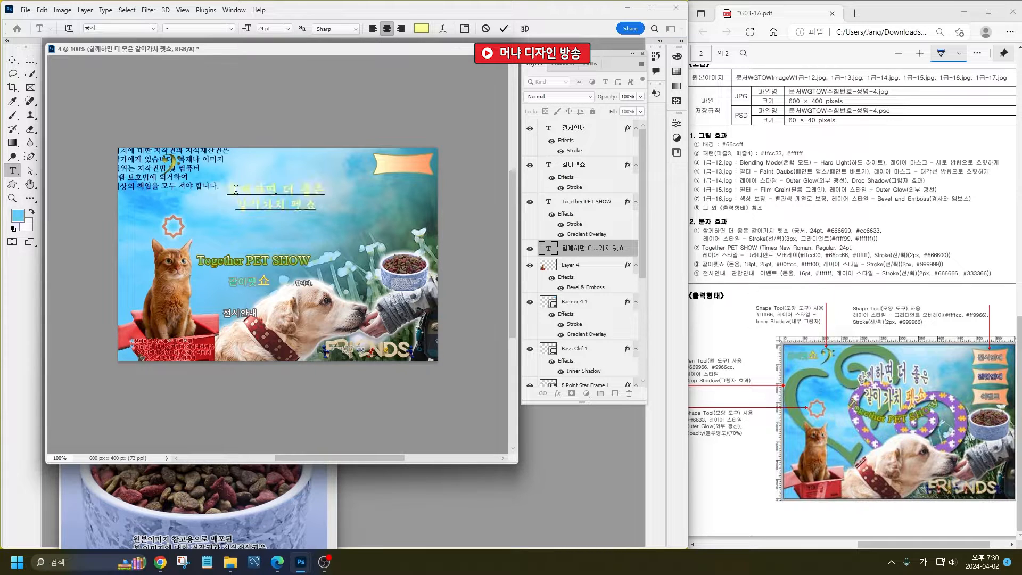
drag(231, 188, 287, 205)
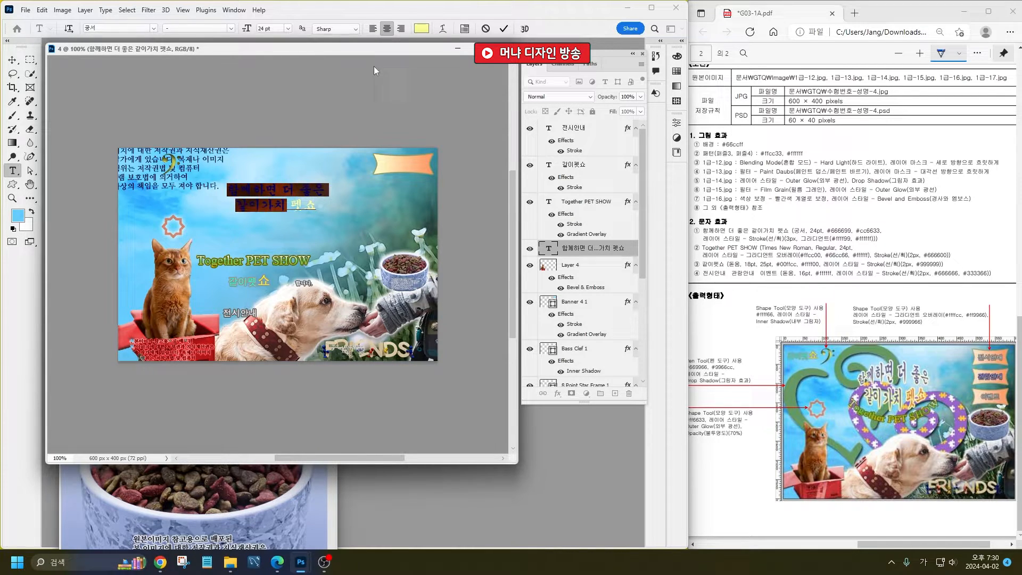
click(420, 29)
text(6)
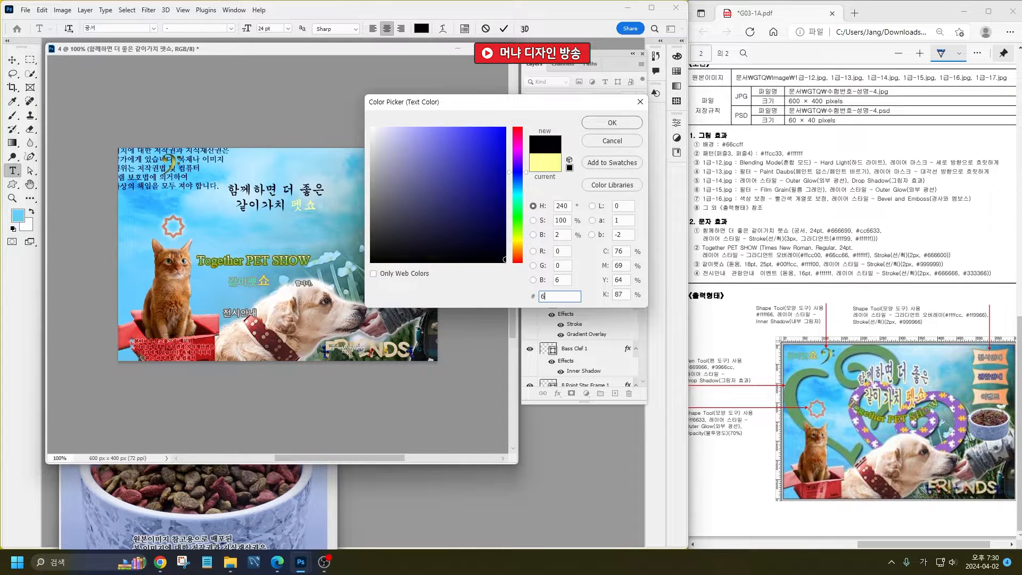
text(66699)
key(Return)
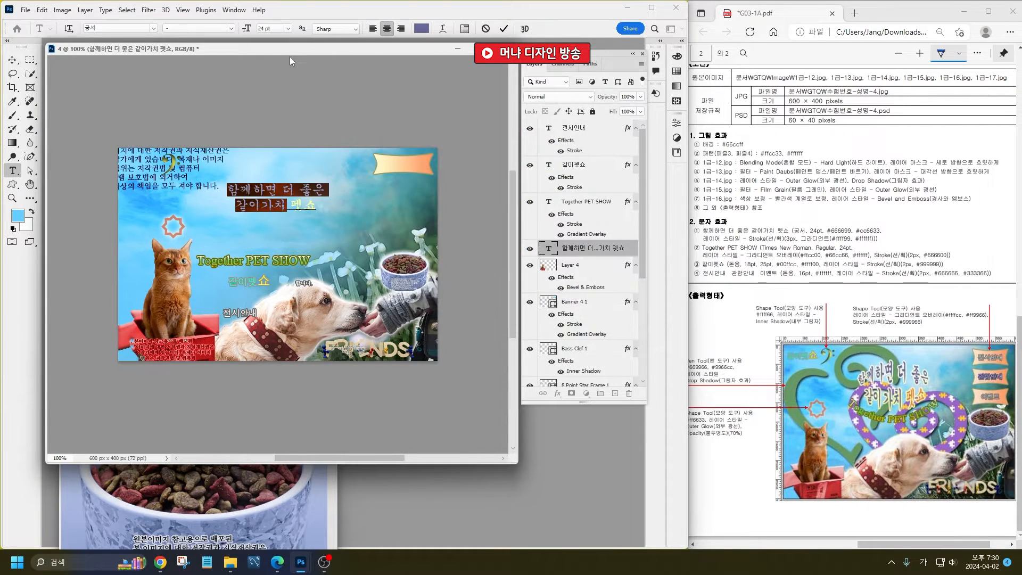
- Colour the word 펫쇼 in the title text #cc6633
drag(289, 205, 356, 187)
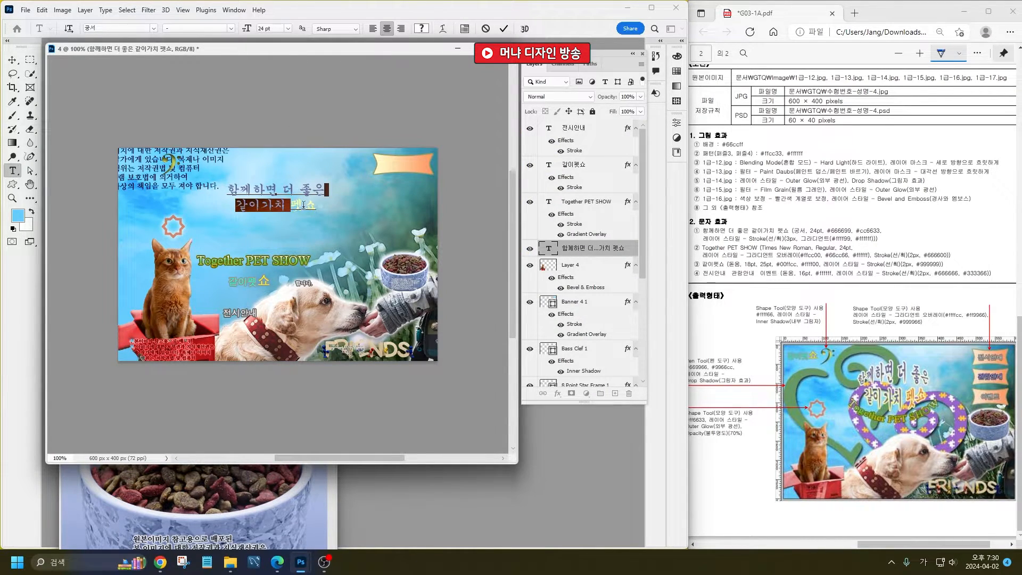
drag(290, 206, 317, 206)
click(421, 29)
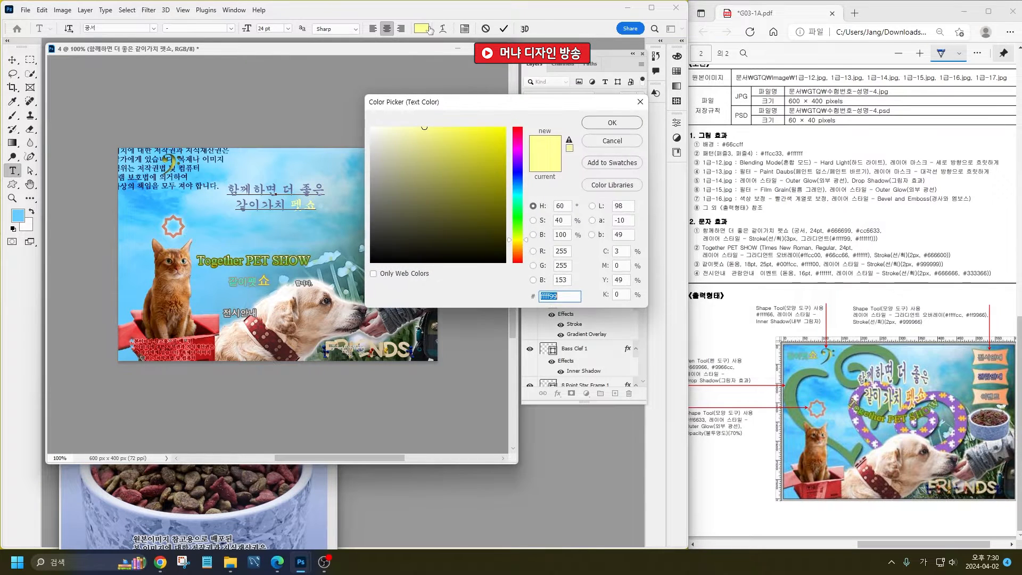
text(0)
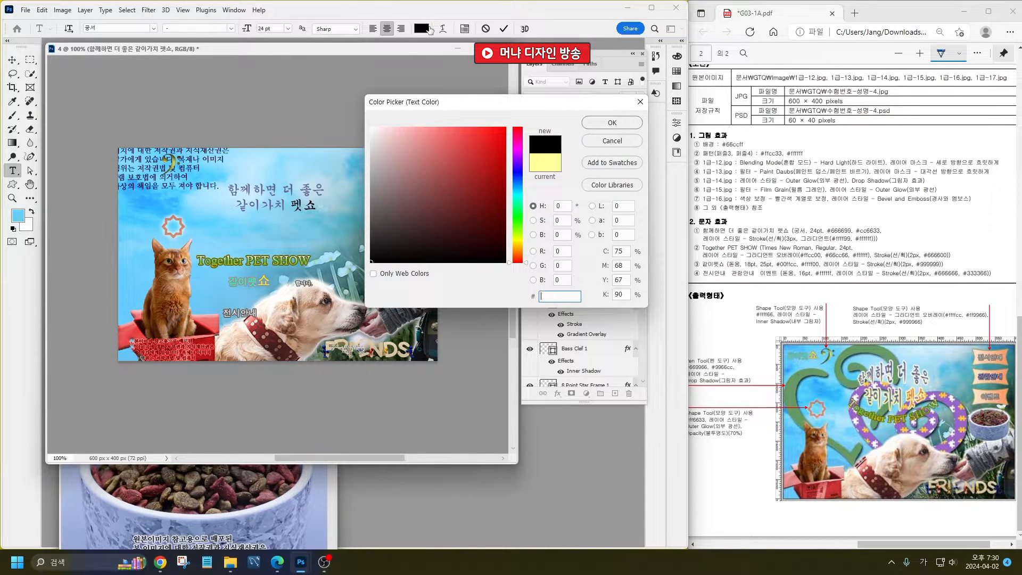
text(cc6633)
key(Return)
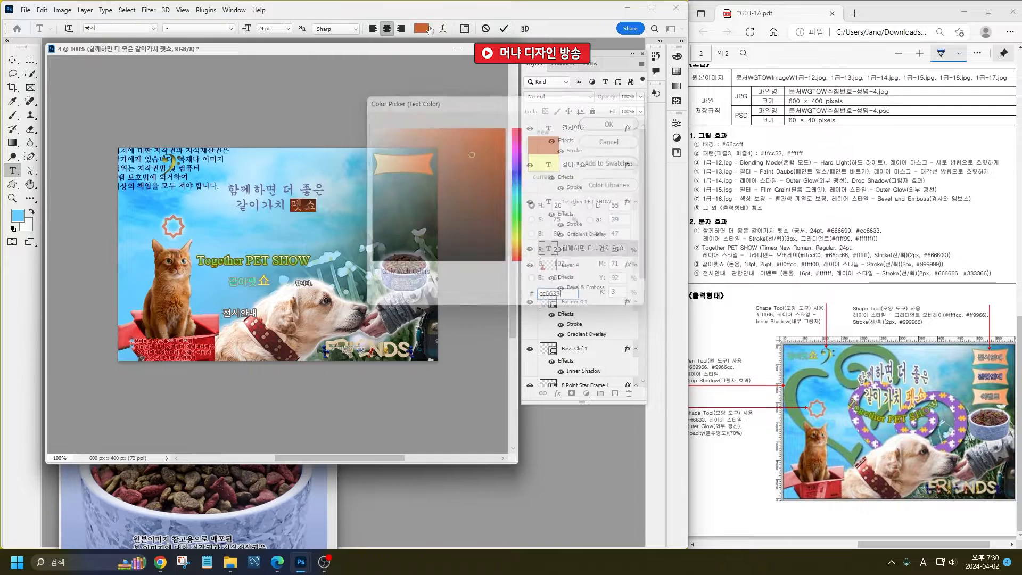
- Add a 3 px outside Stroke with a linear Gradient fill to the 함께하면 더 좋은 같이가치 펫쇼 text
click(558, 393)
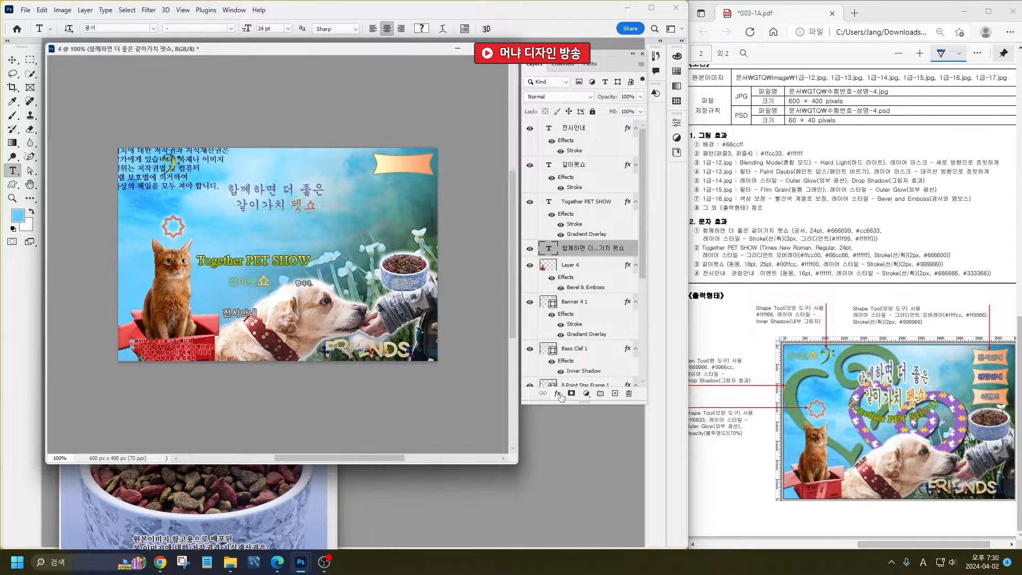
click(581, 430)
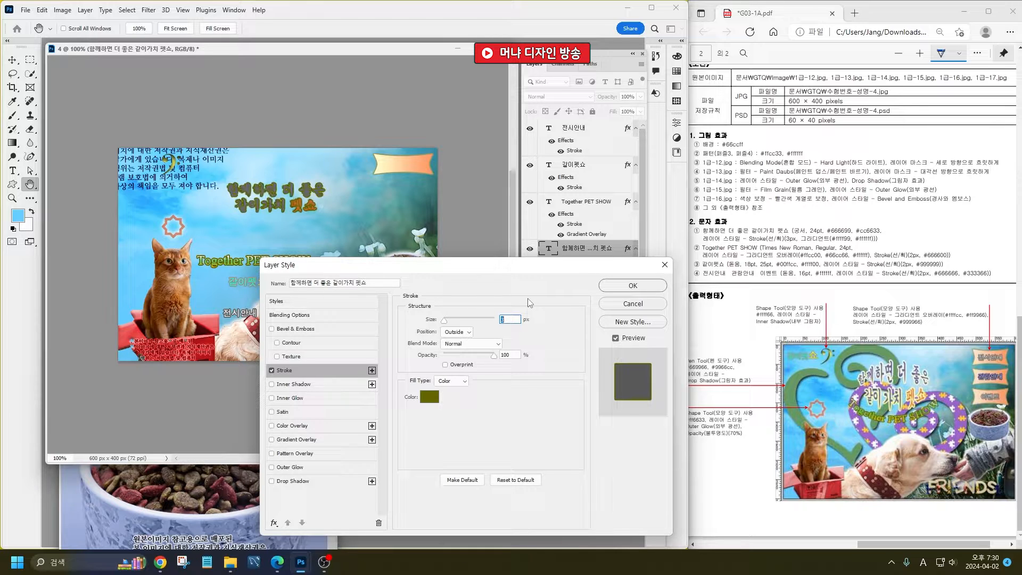
click(451, 380)
click(451, 390)
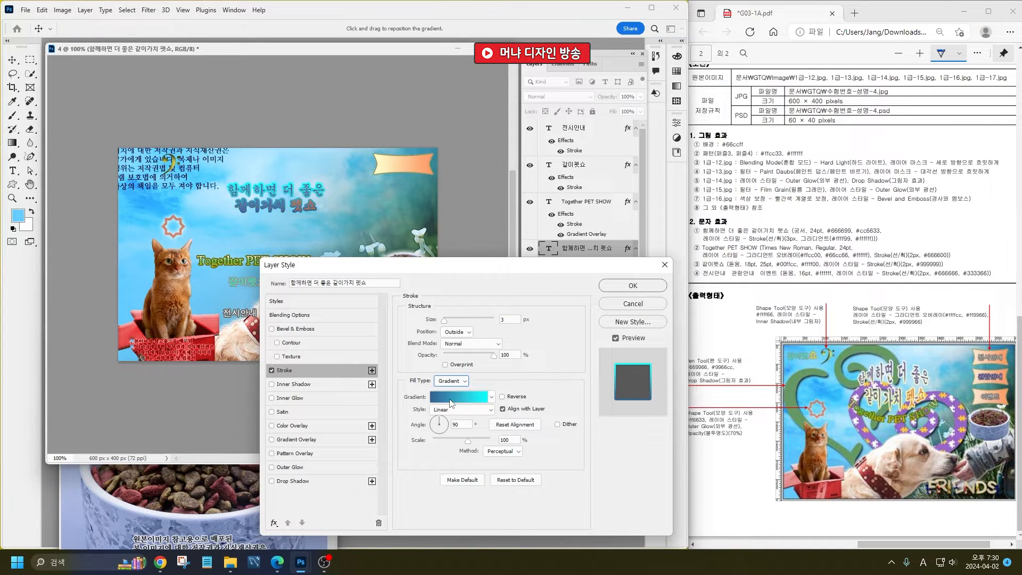
- Set the starting colour stop of the title text's stroke gradient to #ffff99
click(442, 397)
double_click(398, 280)
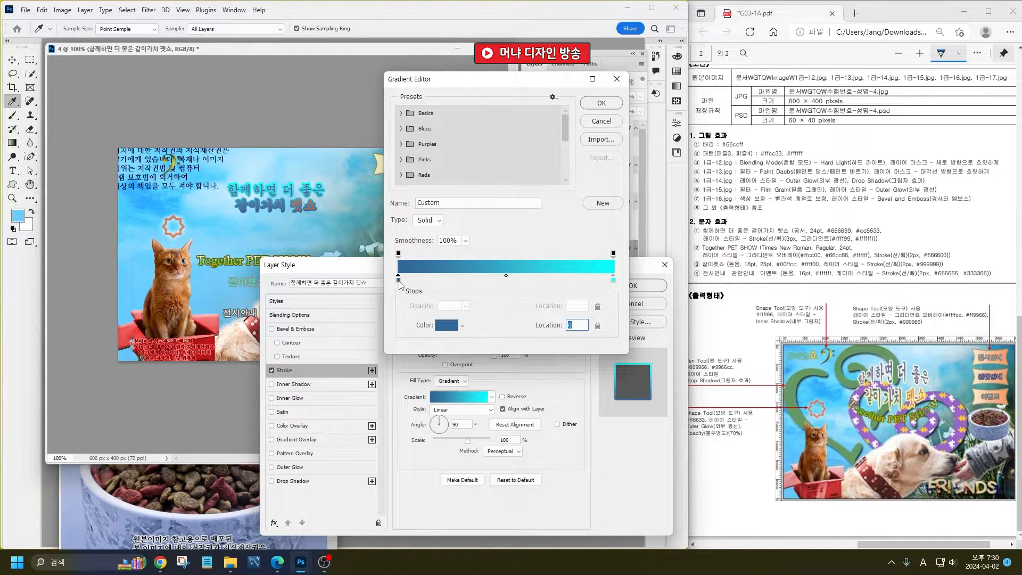
text(ffff99)
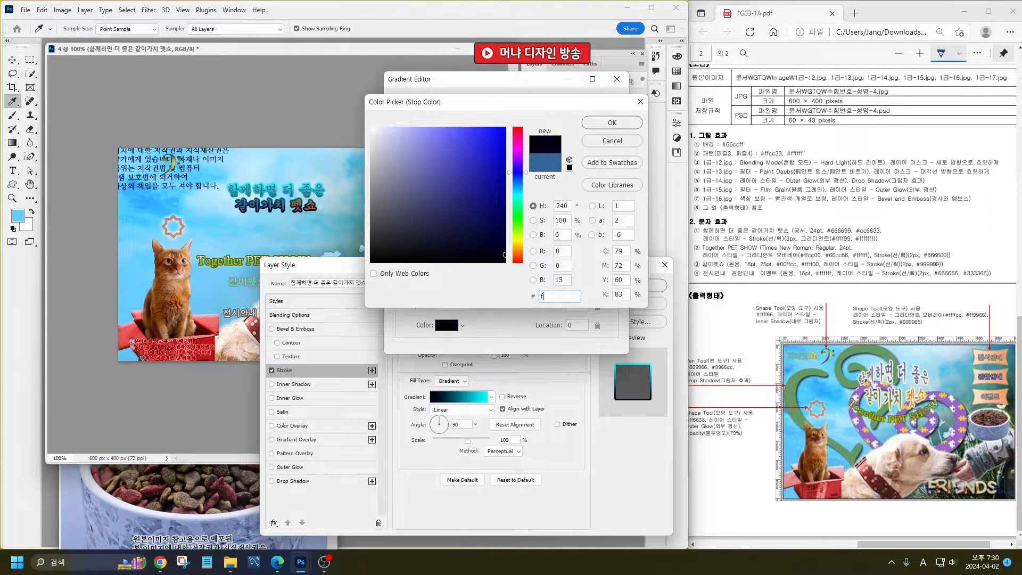
key(Return)
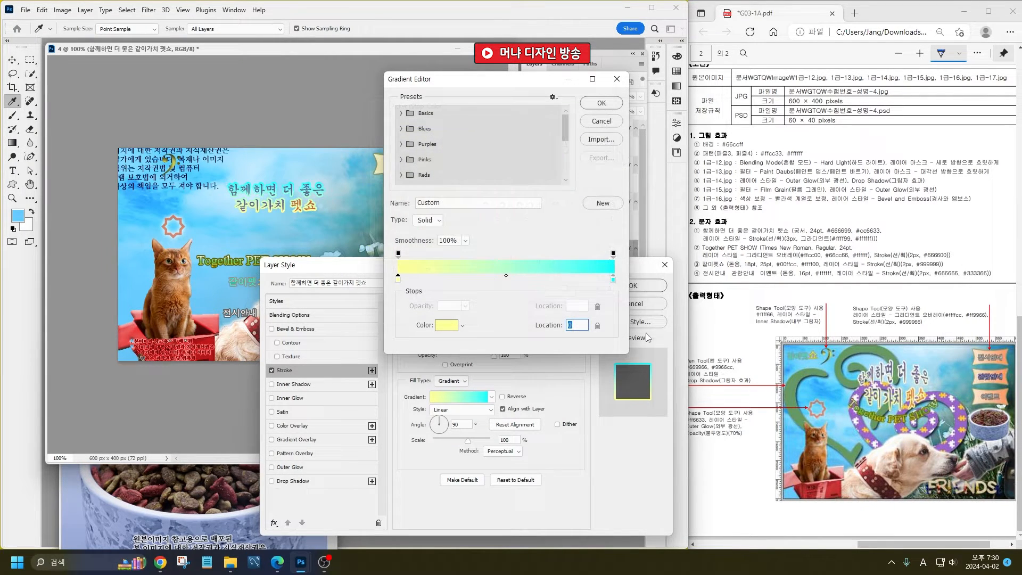
- Set the ending colour stop of the title text's stroke gradient to #ffffff and apply the layer style
double_click(612, 276)
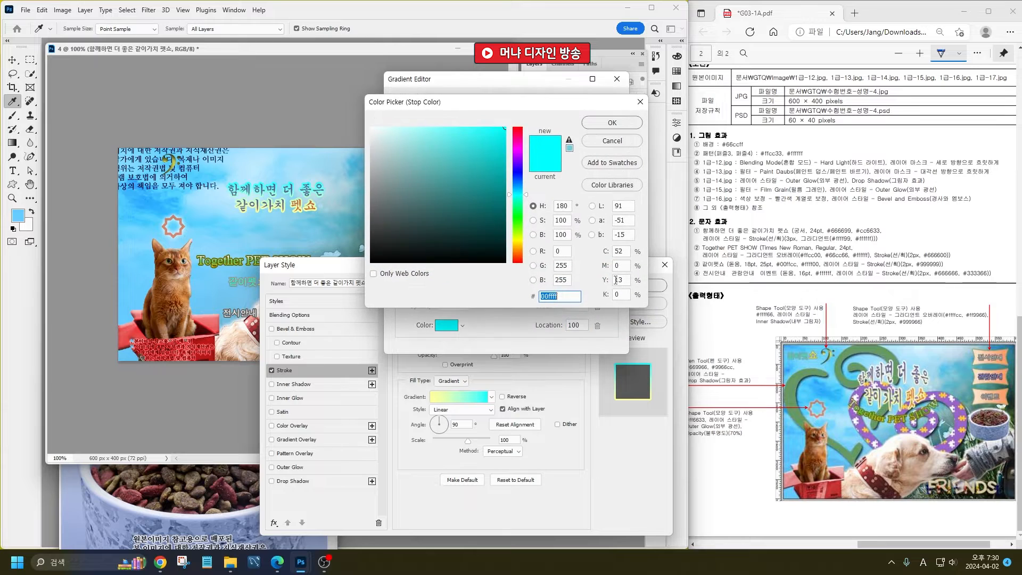
text(ffffff)
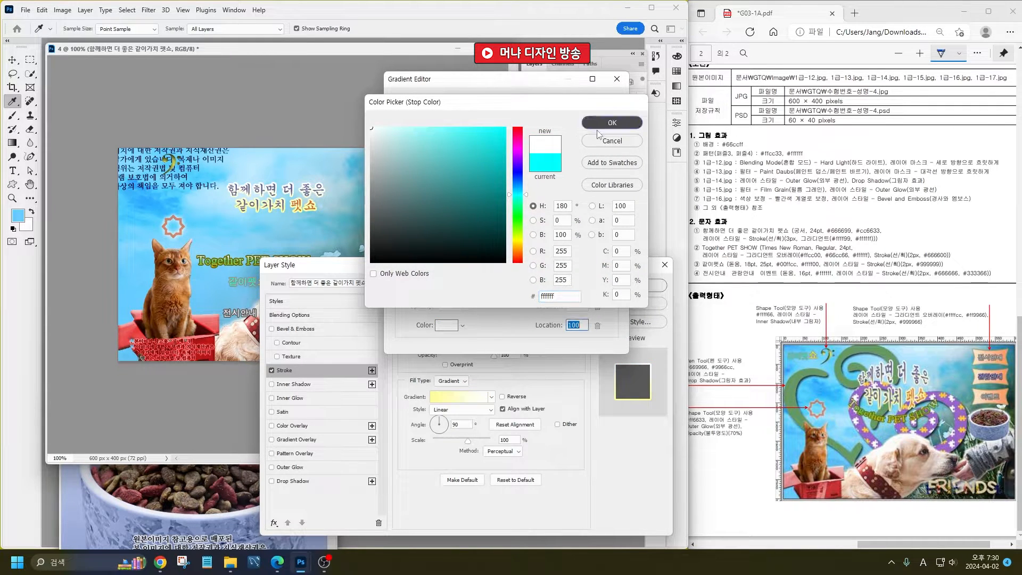
click(596, 119)
click(602, 105)
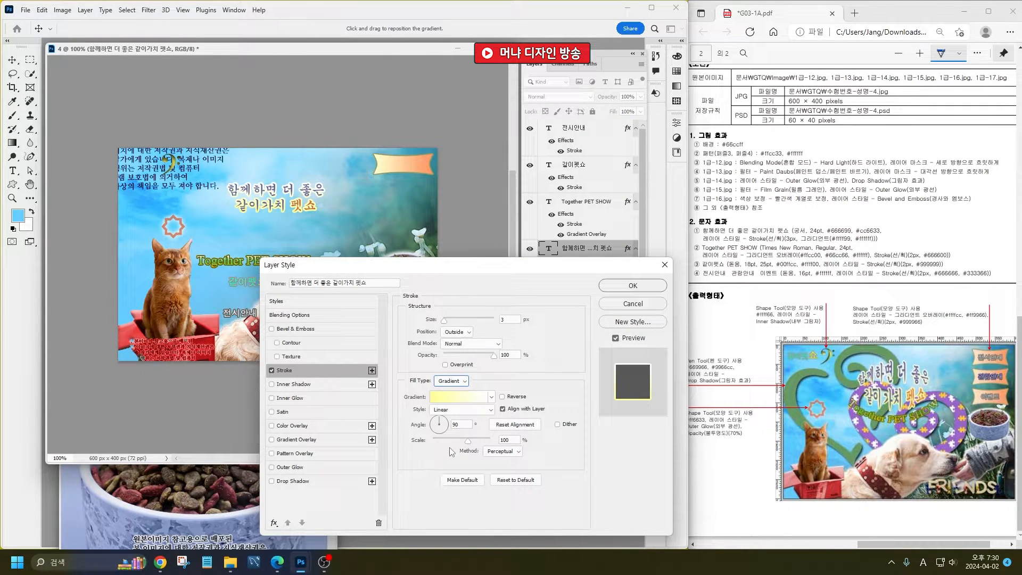
click(644, 287)
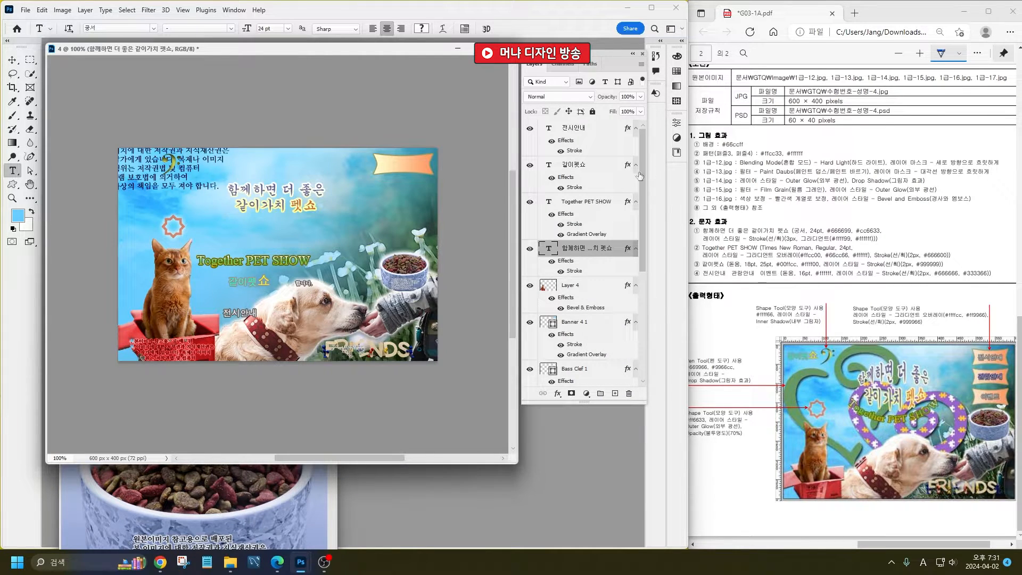
- Warp the 함께하면 더 좋은 같이가치 펫쇼 text with the Bulge style, horizontal, at a +50% bend
double_click(546, 247)
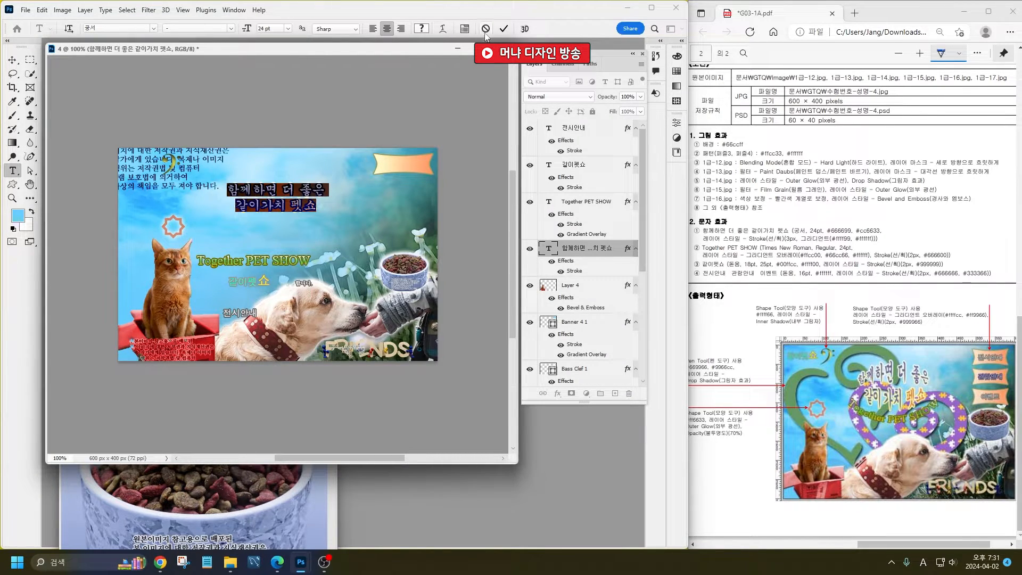
click(443, 29)
click(473, 142)
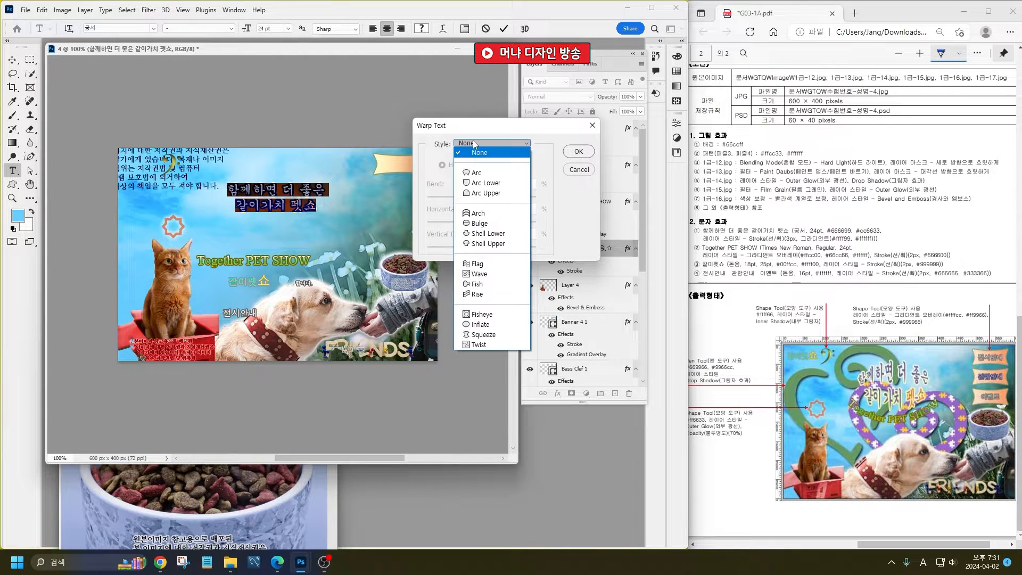
click(481, 224)
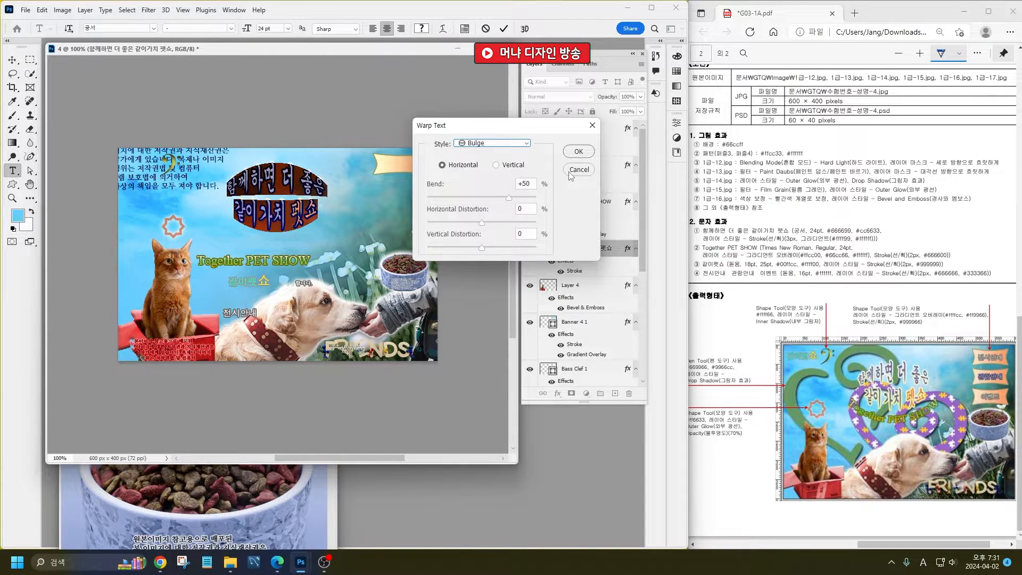
click(578, 151)
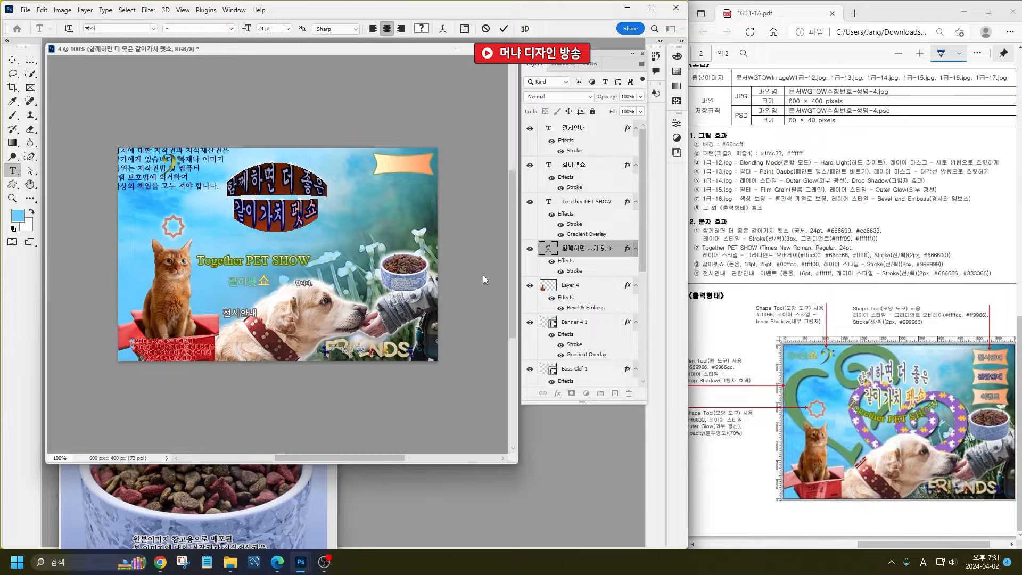
- Warp the Together PET SHOW text with the Arc style, horizontal, at a bend of about -48%
double_click(547, 203)
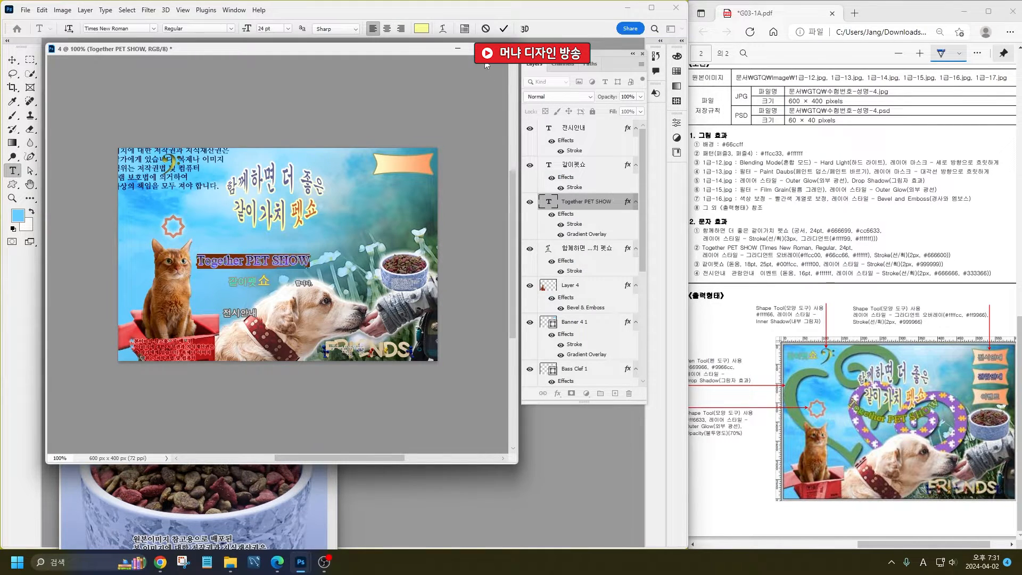
click(443, 28)
click(491, 142)
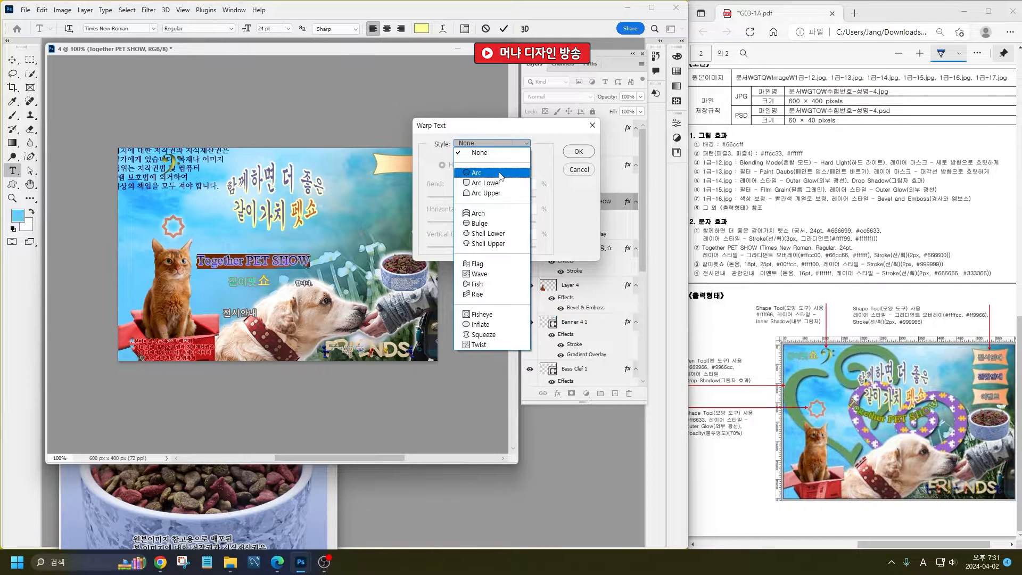
click(501, 176)
drag(463, 198, 455, 196)
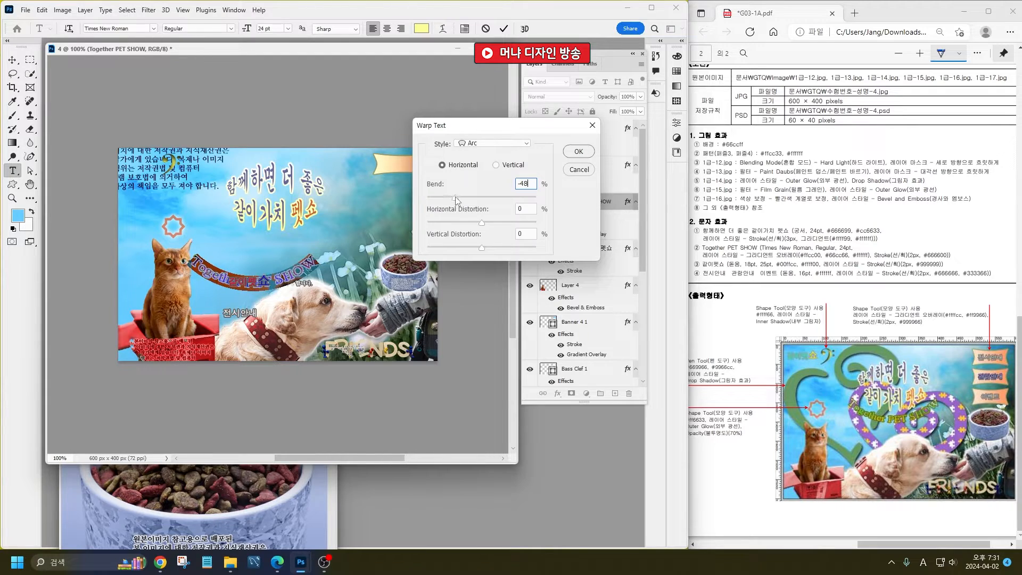
click(576, 156)
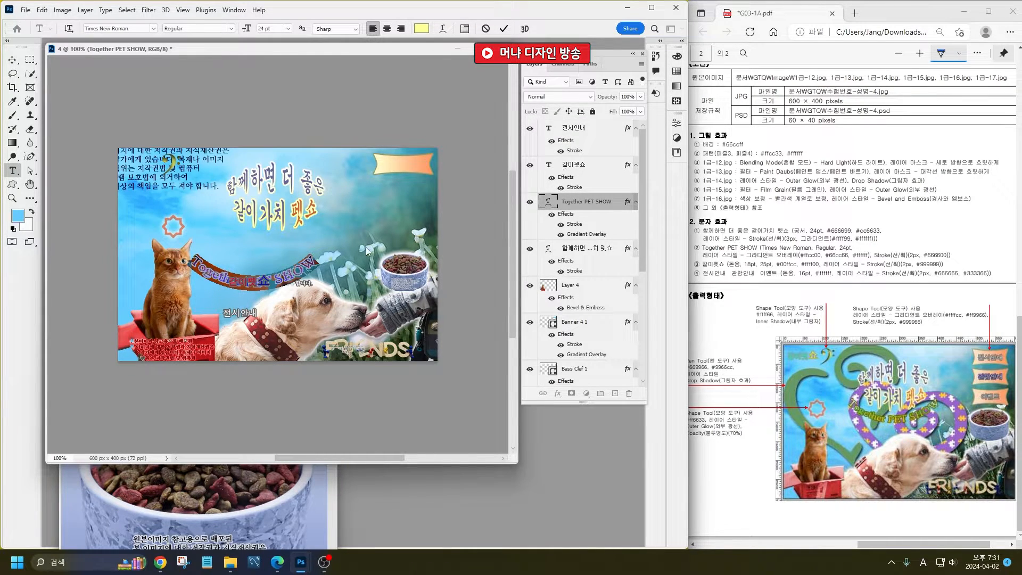
- Move the 같이펫쇼 text beside the bass clef in the canvas's upper-left corner and position the title and Together PET SHOW texts together above the dog
key(v)
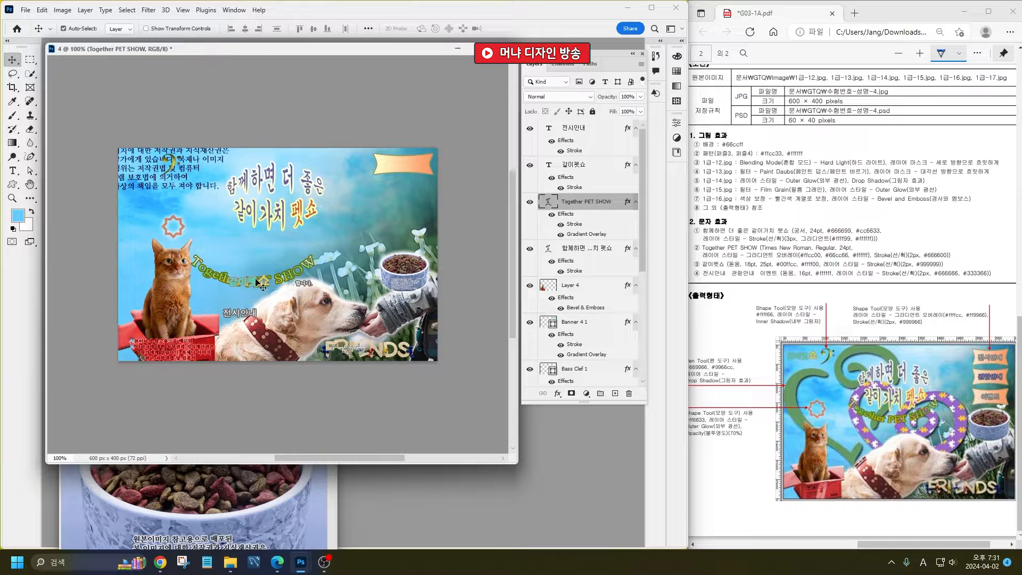
drag(251, 277, 181, 159)
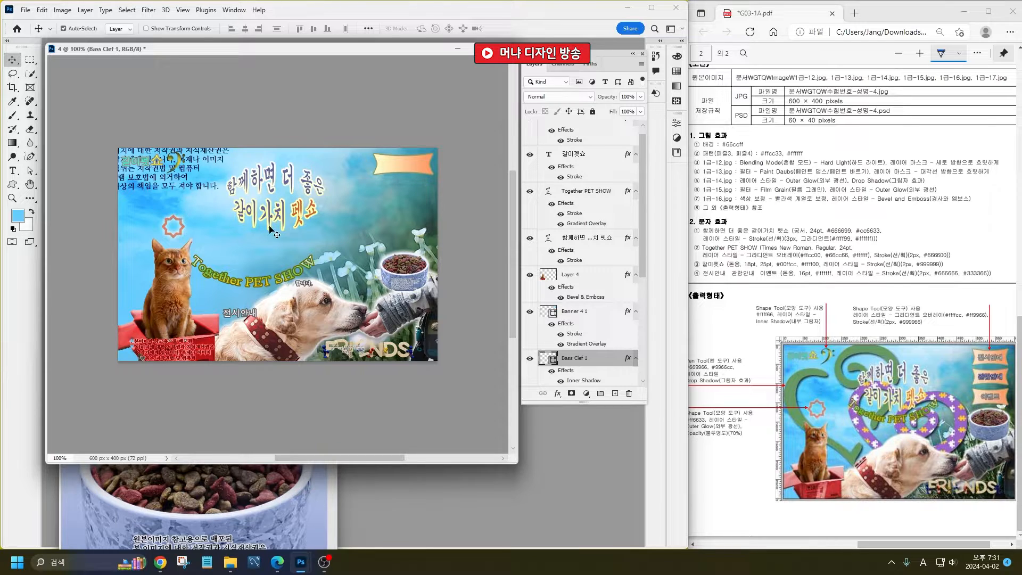
drag(280, 218, 258, 259)
shift+click(261, 288)
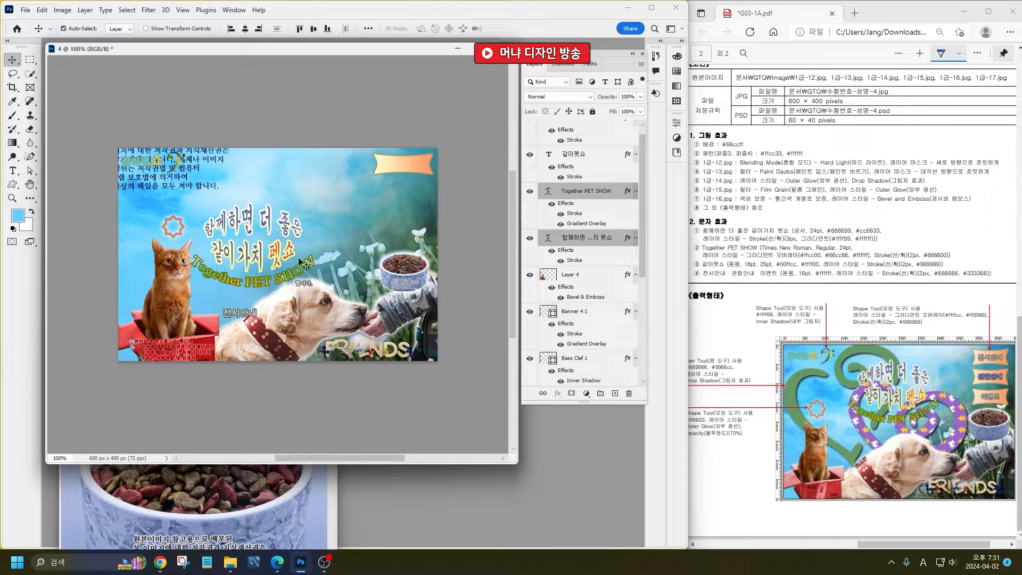
drag(273, 249, 302, 230)
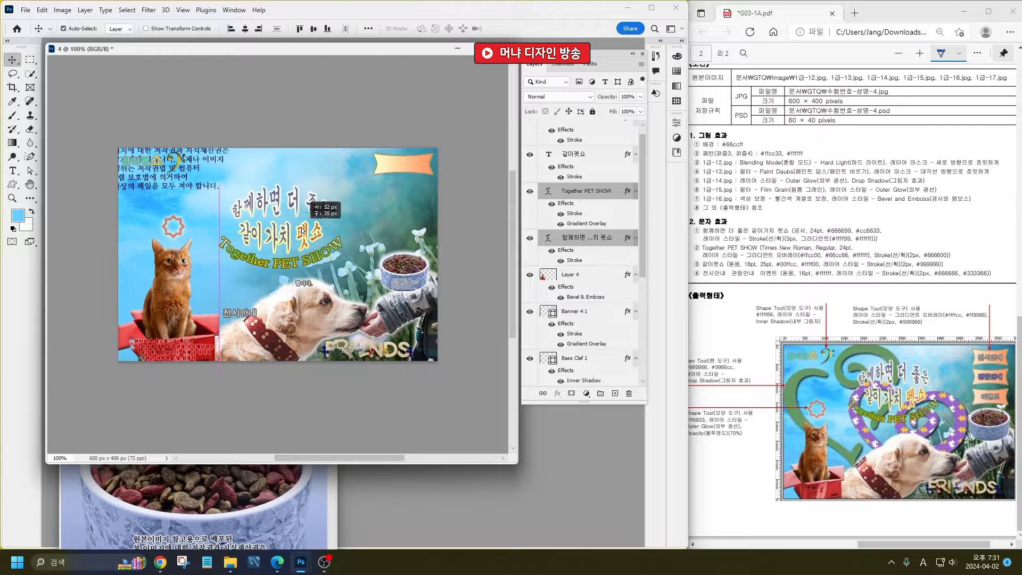
- Place the 전시안내 text on the banner shape and narrow the banner to about 89% of its width
drag(245, 315, 408, 166)
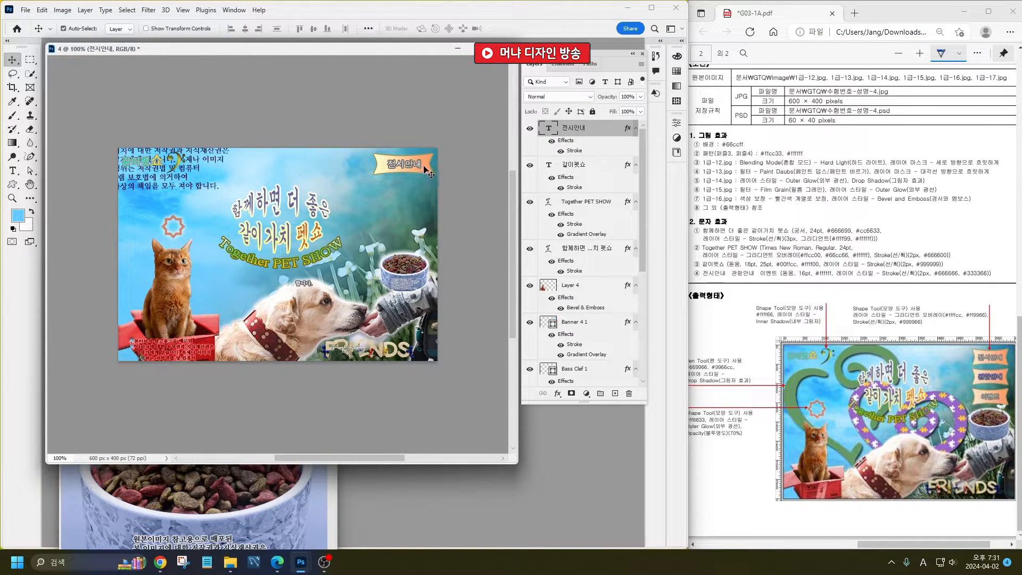
click(380, 170)
key(ctrl+t)
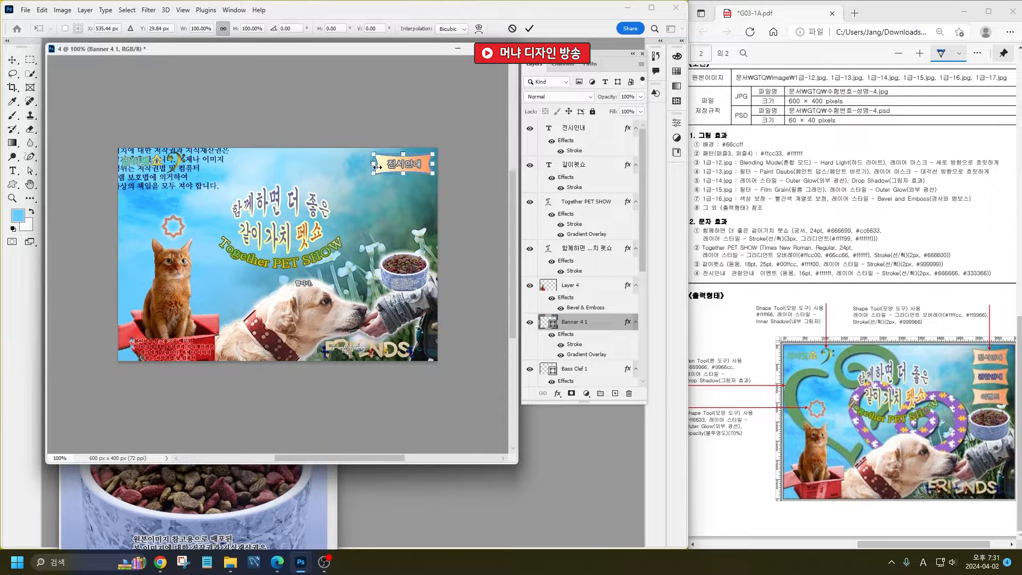
drag(375, 166, 380, 166)
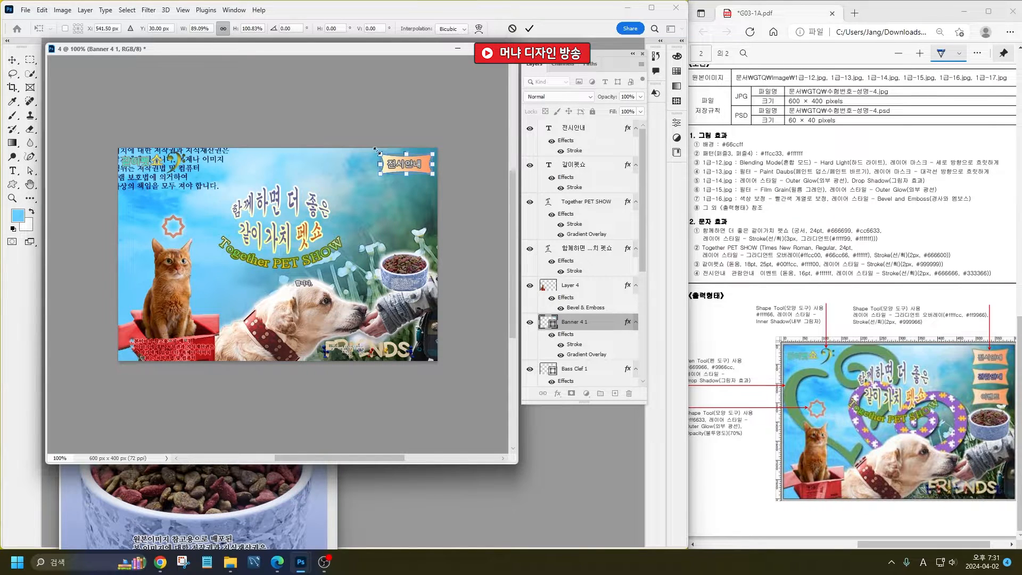
key(Return)
- Fine-tune the 전시안내 text so it sits centred on the banner
scroll(402, 160, up, 5)
click(422, 188)
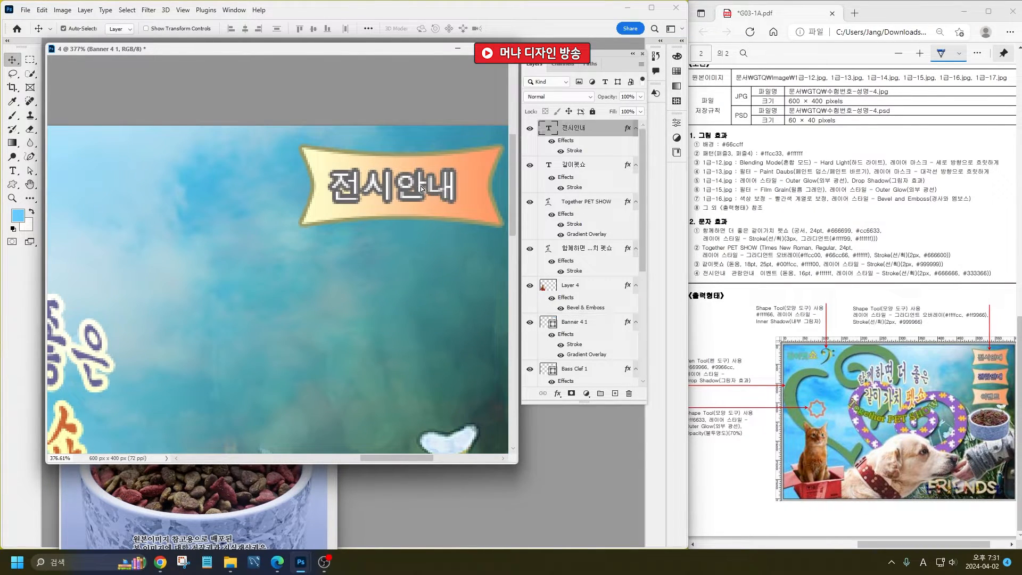
mouse_move(421, 185)
mouse_down()
mouse_move(429, 181)
mouse_move(424, 188)
mouse_up()
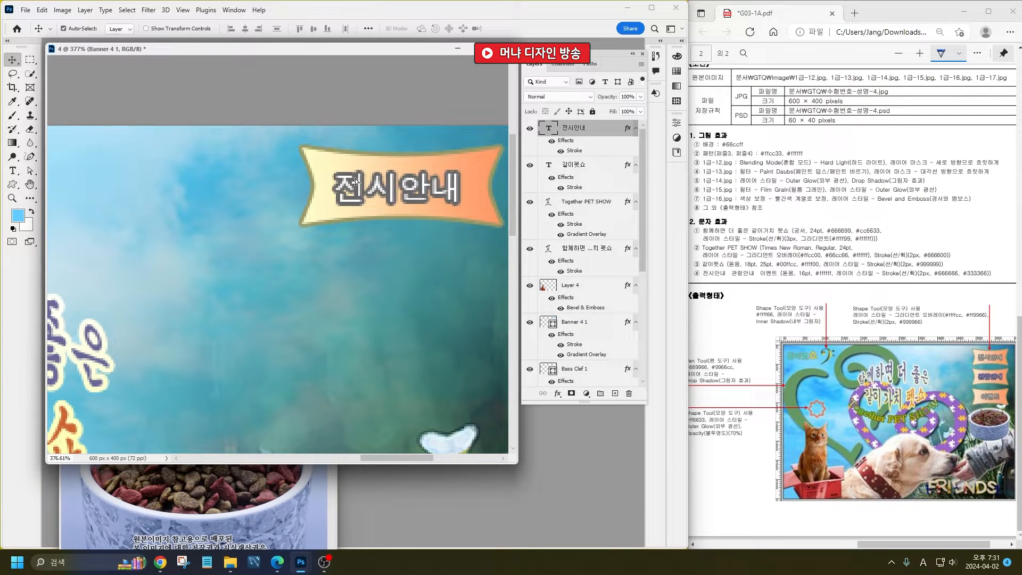
- Duplicate the banner together with its 전시안내 text twice, stacking the copies directly below the original
shift+click(317, 160)
drag(319, 158, 315, 319)
key(ctrl+z)
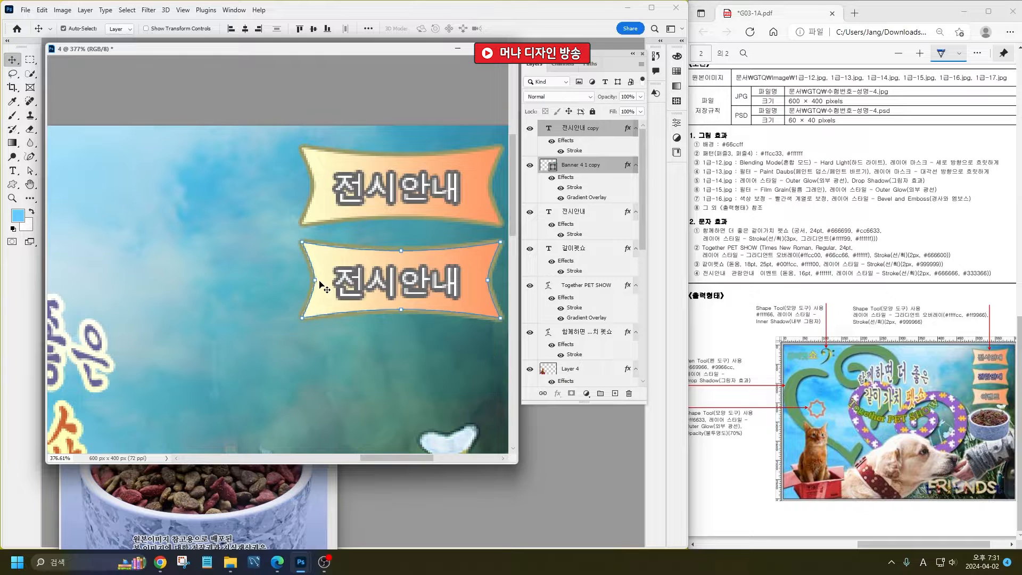
drag(318, 265, 314, 375)
- Nudge the pet-food bowl slightly upward beneath the banners
scroll(362, 270, down, 4)
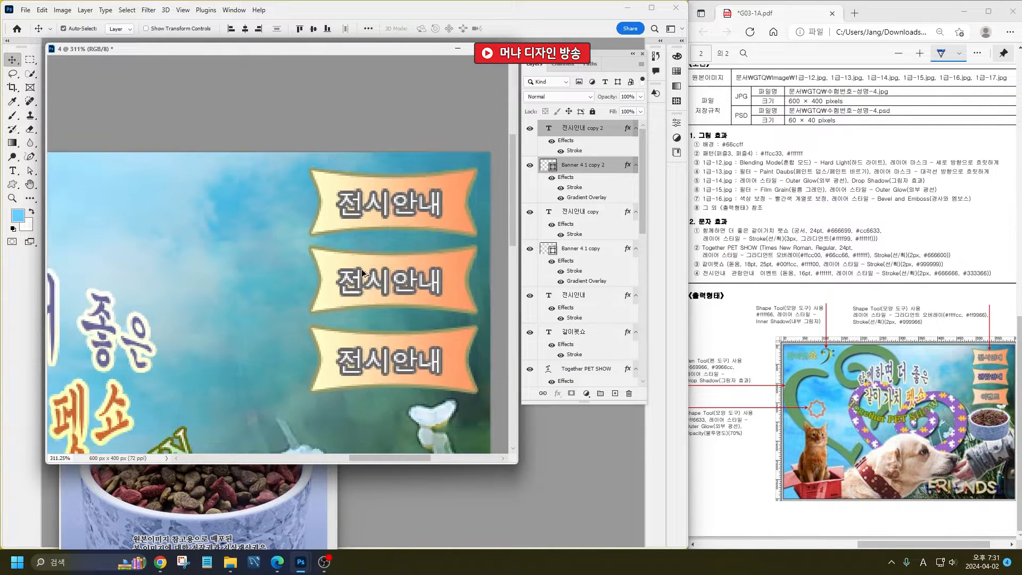
scroll(365, 375, down, 4)
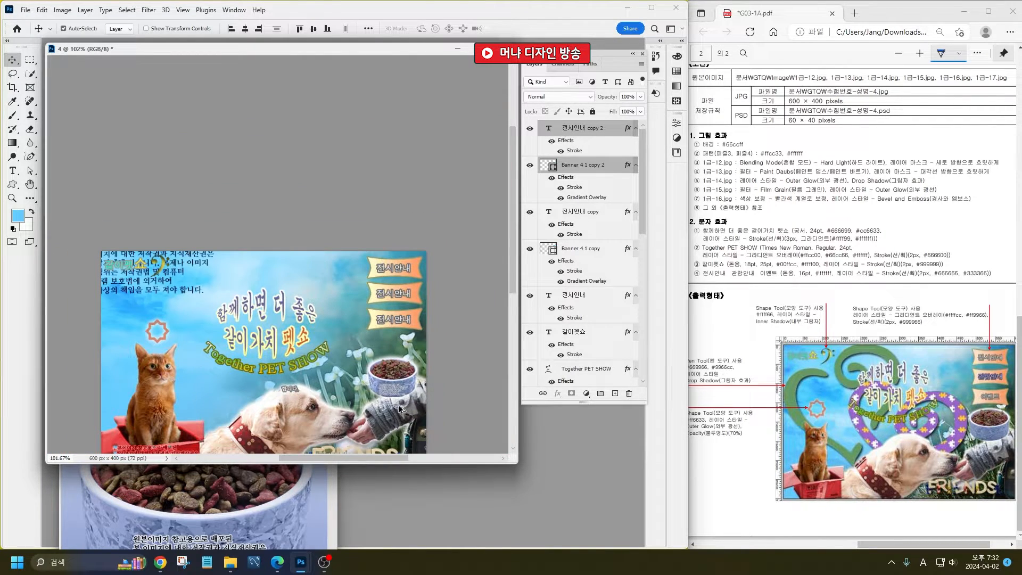
scroll(404, 318, up, 4)
scroll(403, 326, down, 4)
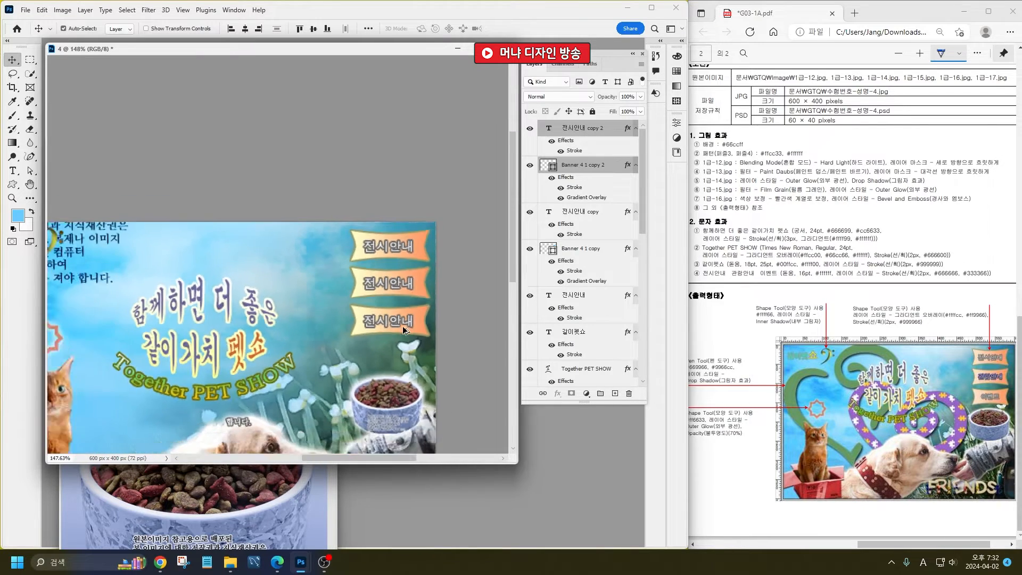
click(394, 386)
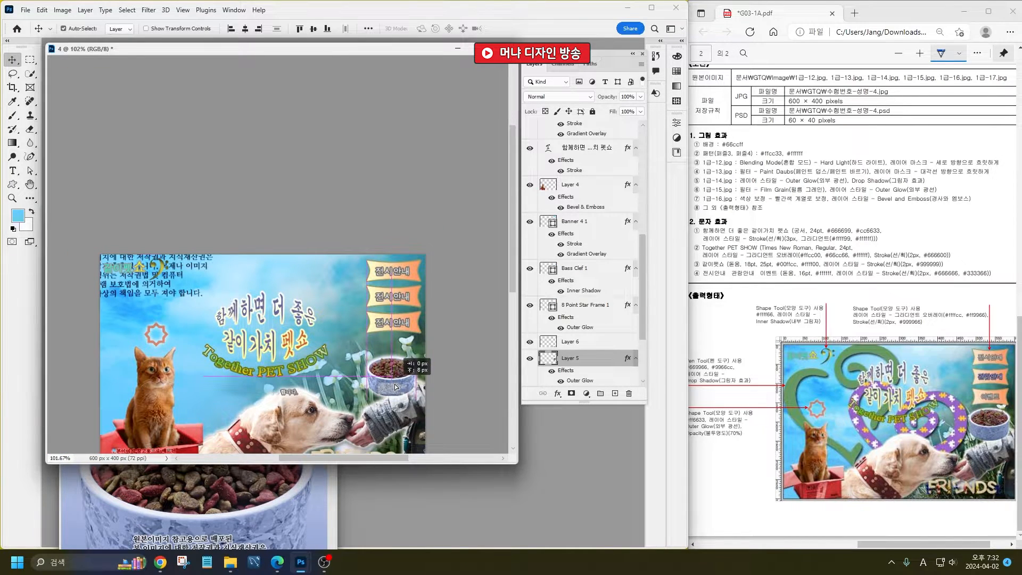
scroll(399, 391, down, 2)
click(402, 366)
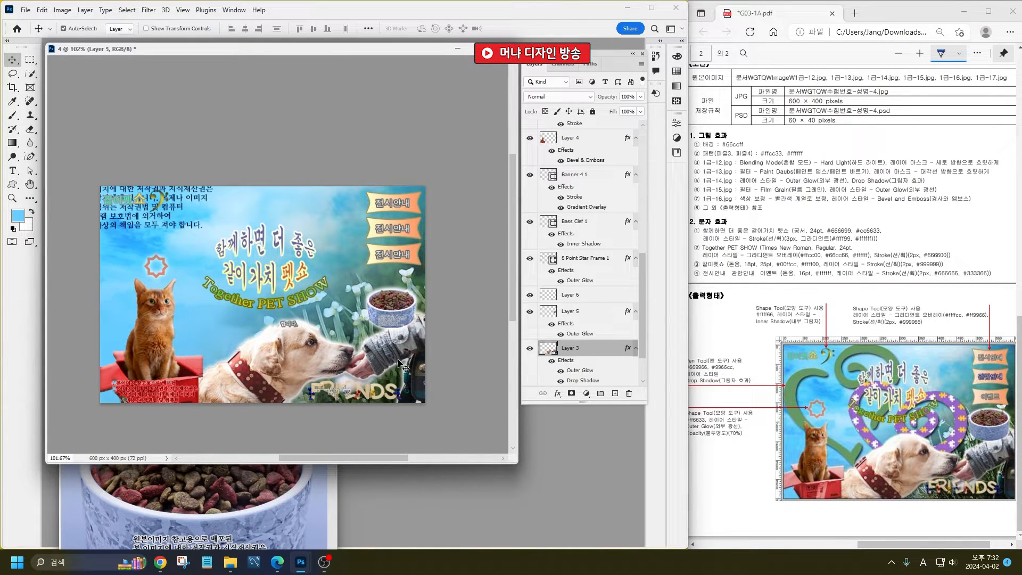
- Move the lower and middle banners down with their texts to space the three banners evenly
scroll(403, 367, up, 5)
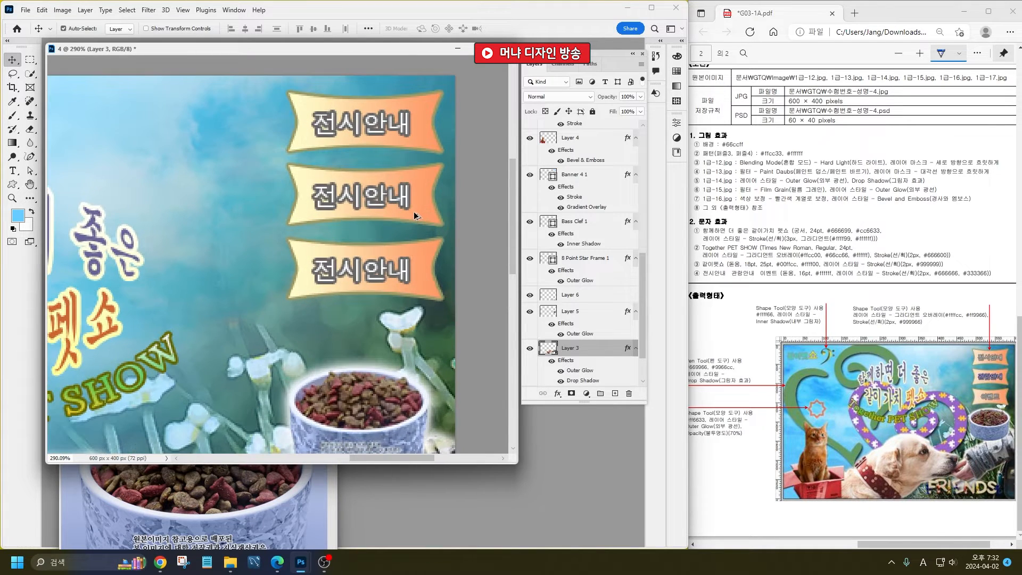
click(389, 292)
shift+click(415, 268)
drag(415, 268, 415, 302)
click(398, 201)
shift+click(413, 181)
drag(414, 181, 423, 193)
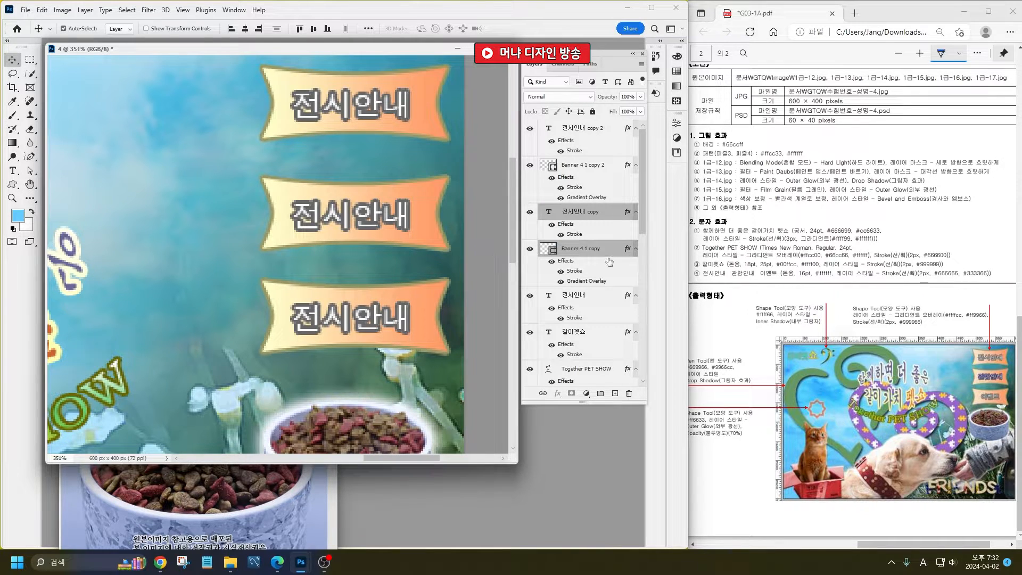
- Replace the middle banner's text with 관람안내
double_click(356, 224)
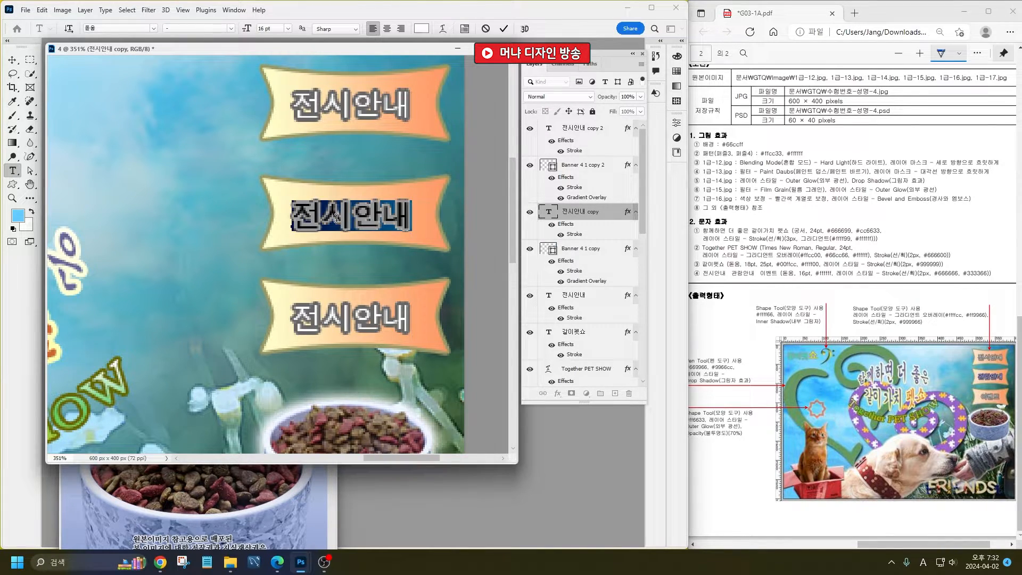
text(관람안내)
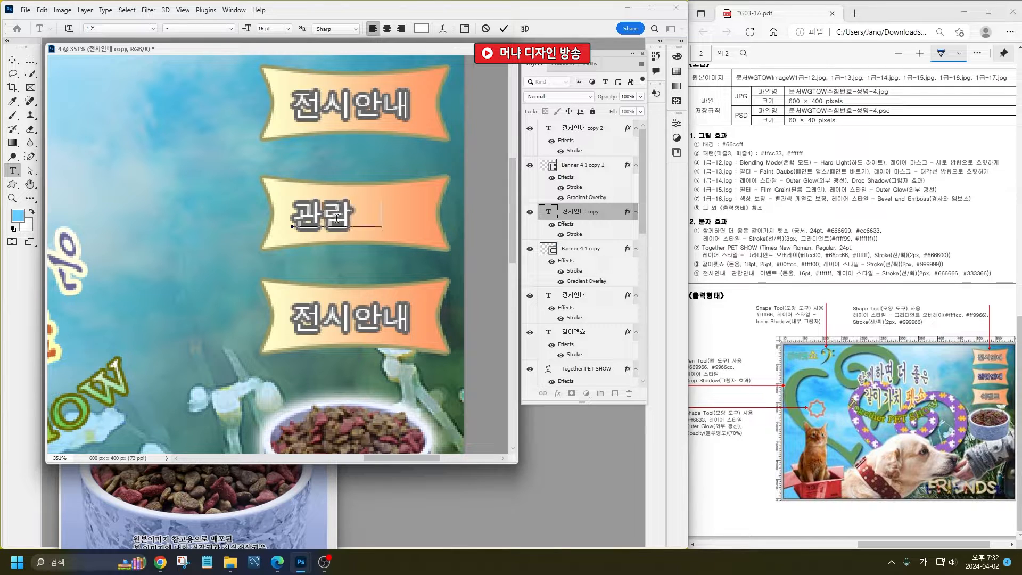
- Replace the lowest banner's text with 이벤트 and centre it on the banner
double_click(307, 314)
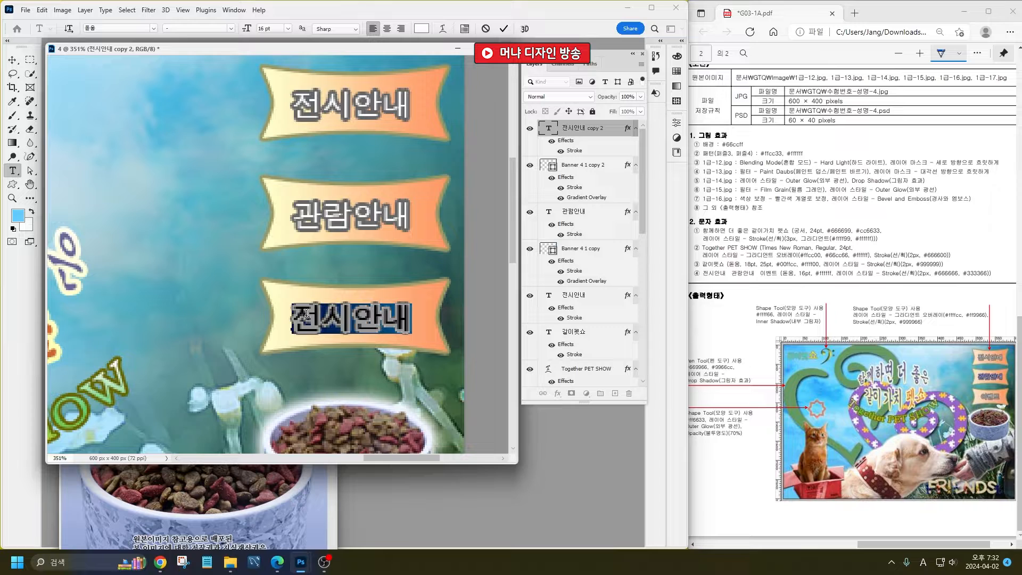
text(dlq)
key(BackSpace)
key(BackSpace)
key(BackSpace)
key(Hangul)
text(입)
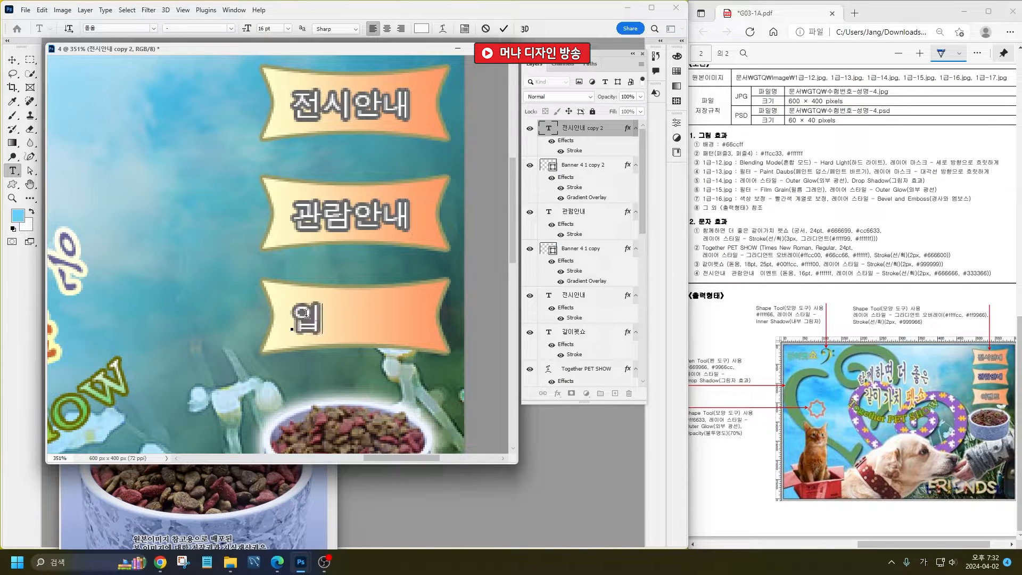
text(벤트)
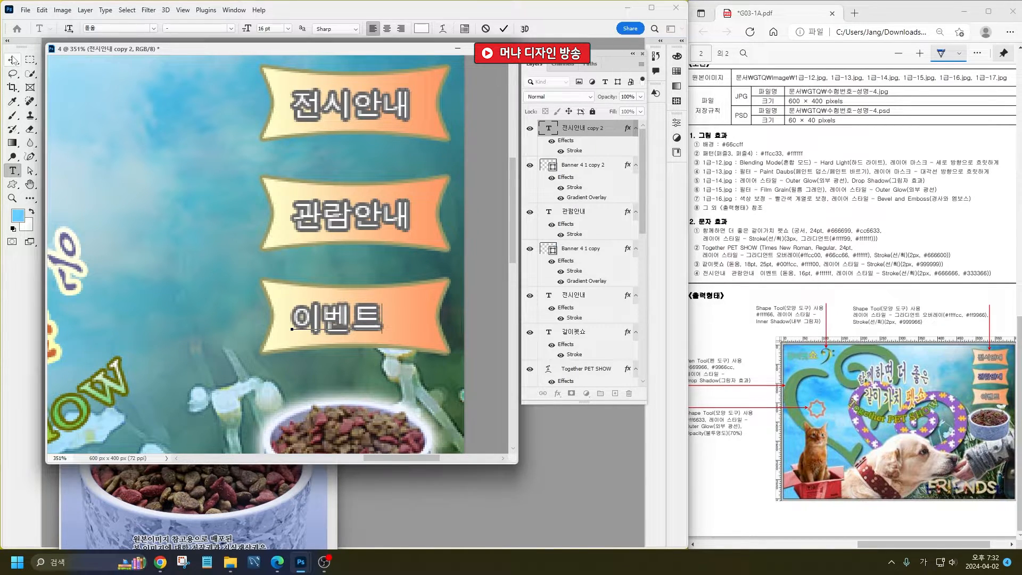
click(11, 59)
drag(383, 327, 396, 323)
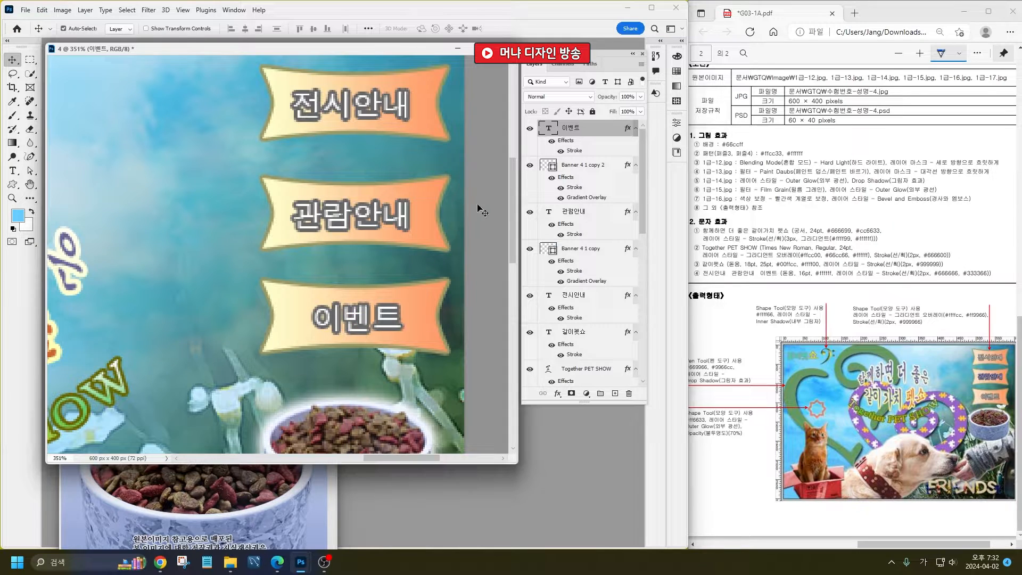
- Change the stroke colour of the middle banner's 관람안내 text to #333366
click(374, 215)
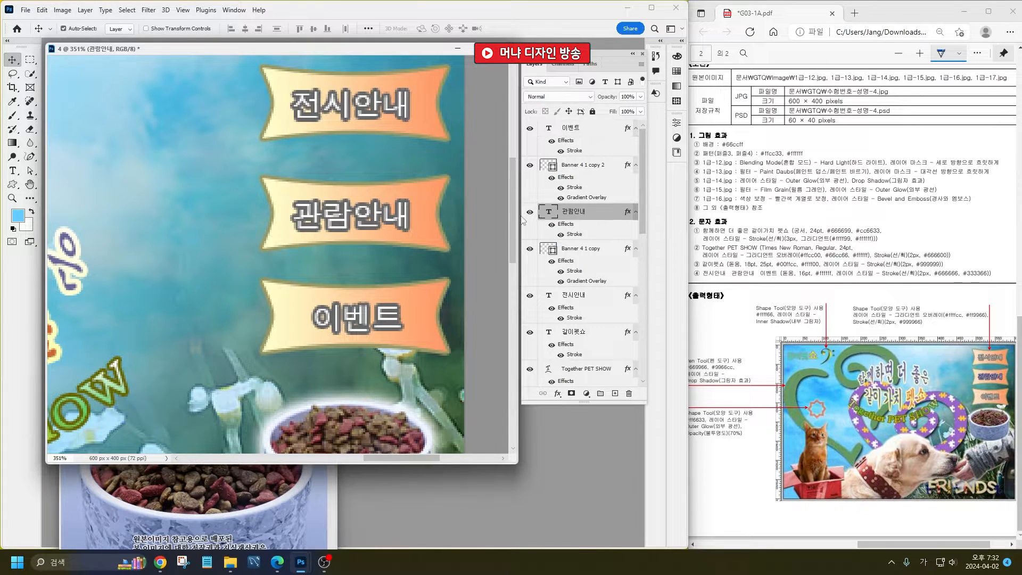
double_click(571, 234)
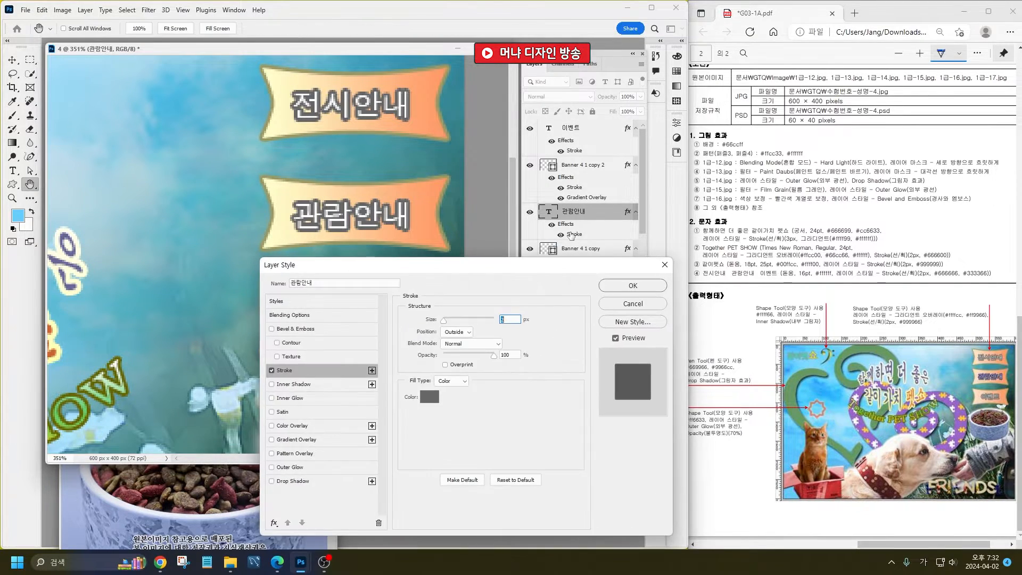
click(432, 404)
mouse_move(989, 273)
mouse_down()
mouse_move(962, 287)
mouse_move(988, 292)
mouse_up()
drag(578, 300, 82, 229)
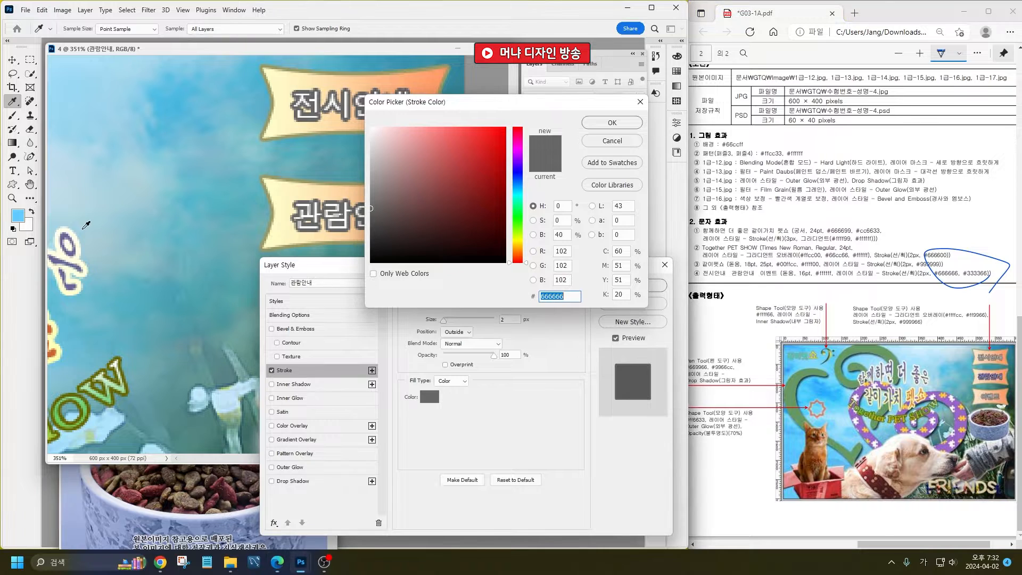
text(333366)
key(Return)
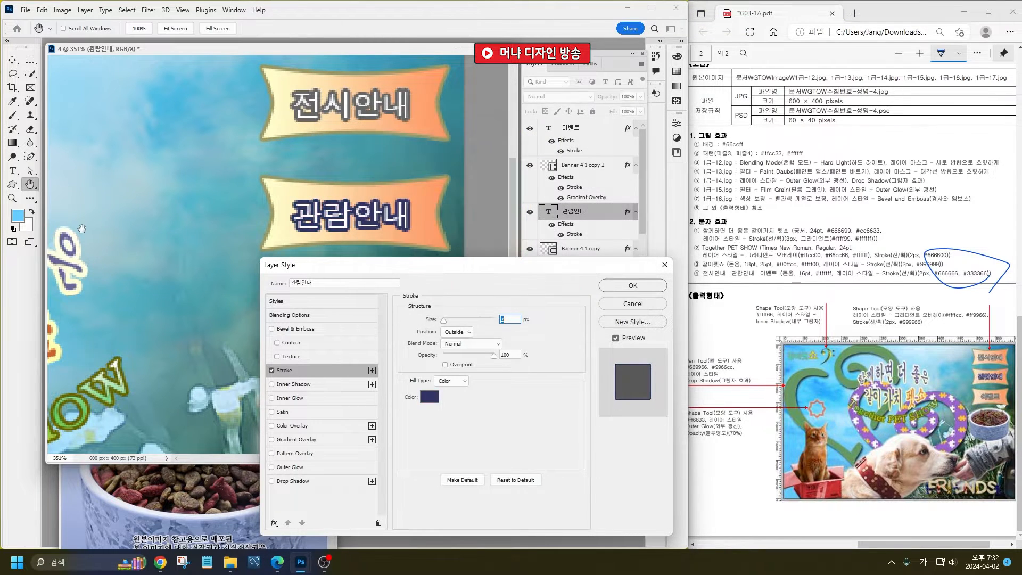
key(Return)
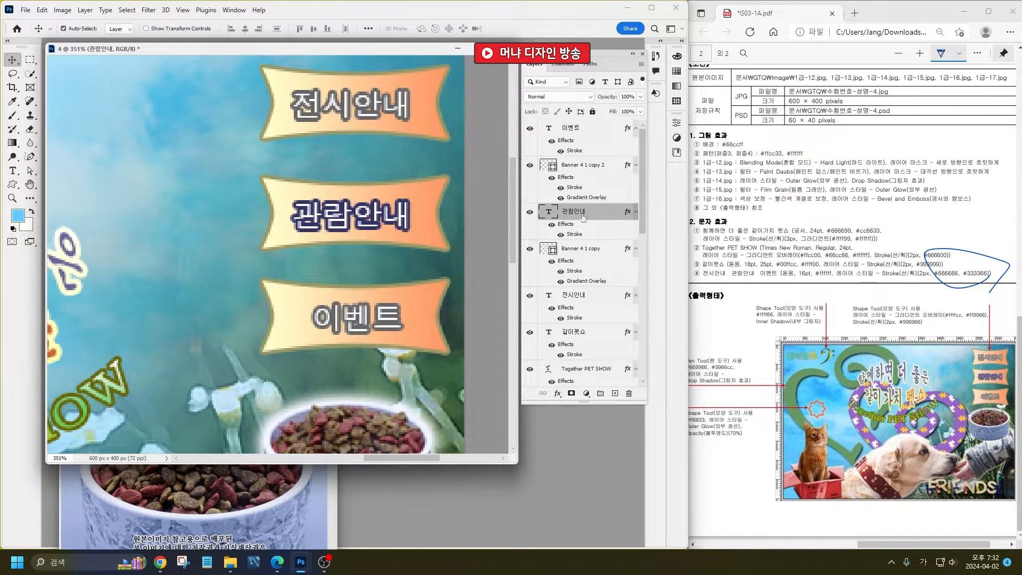
click(444, 203)
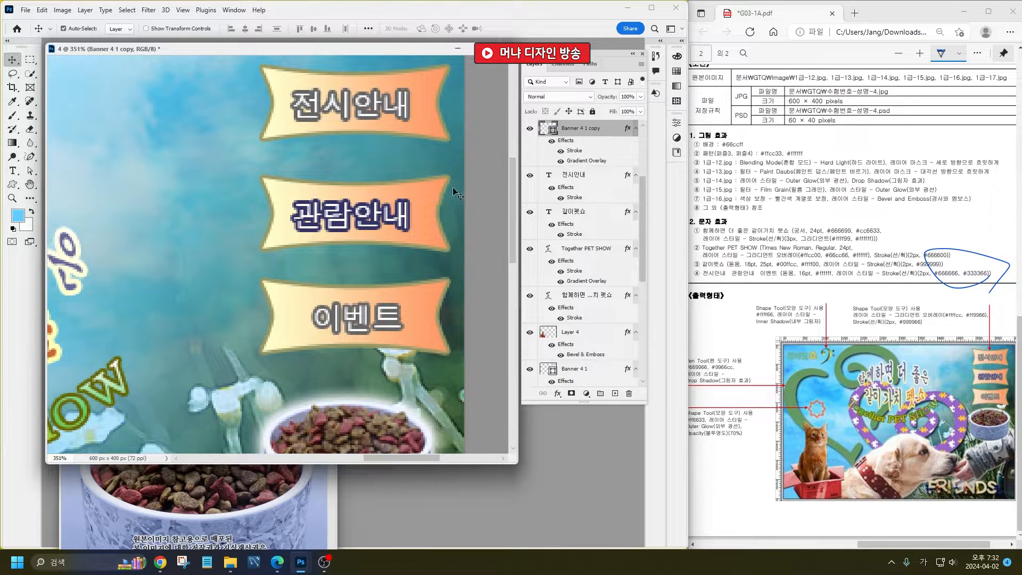
double_click(573, 152)
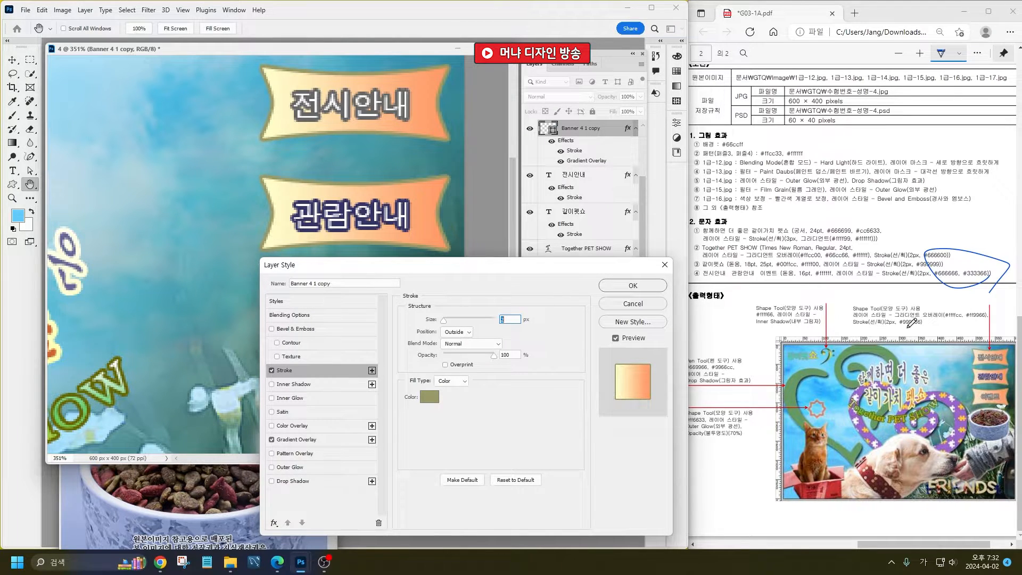
click(648, 304)
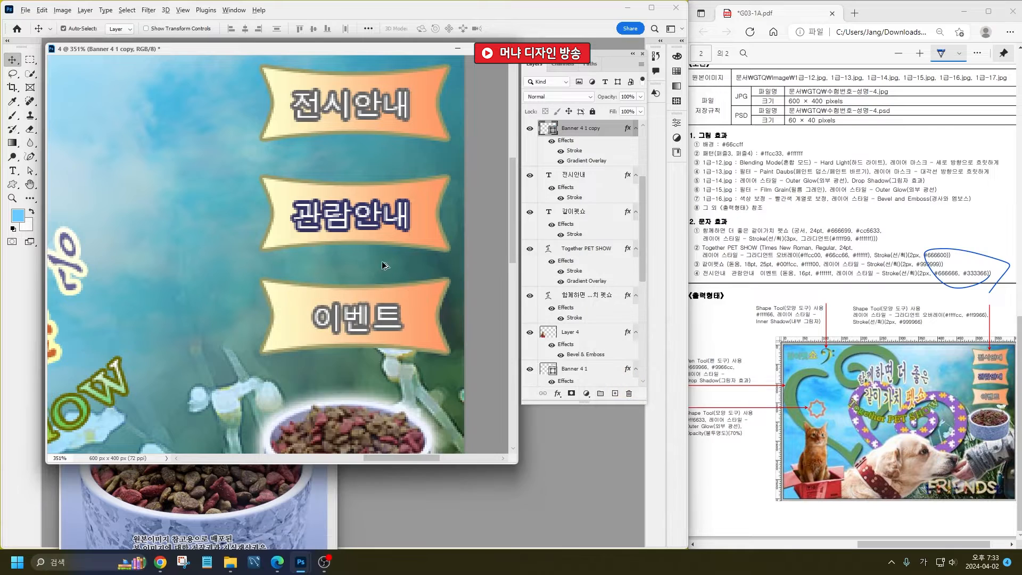
- Draw the large heart's left curve around the cat as a Pen tool shape above the 이벤트 layer, about 214 × 254 px
scroll(289, 313, down, 6)
scroll(292, 319, up, 2)
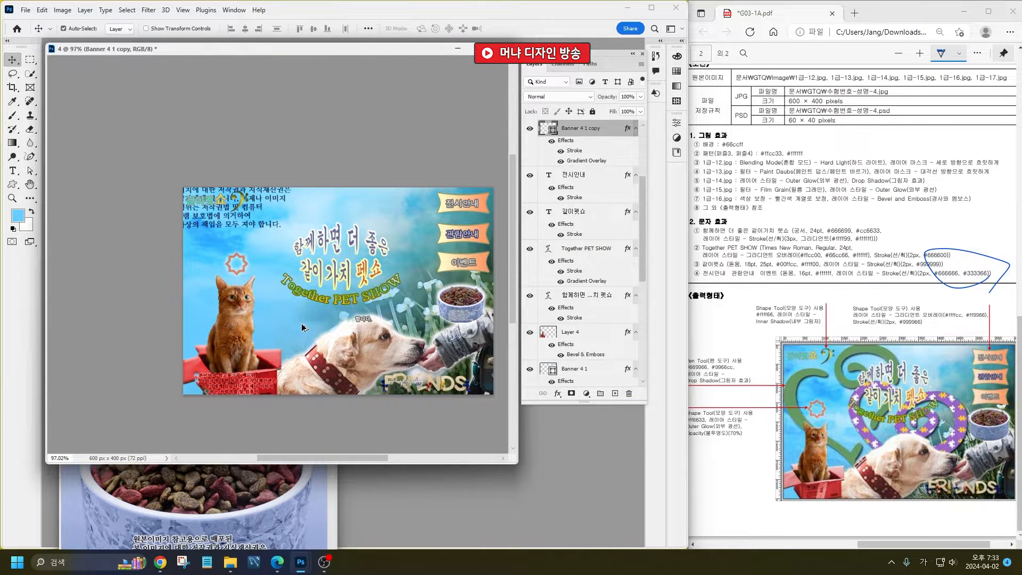
scroll(298, 326, up, 1)
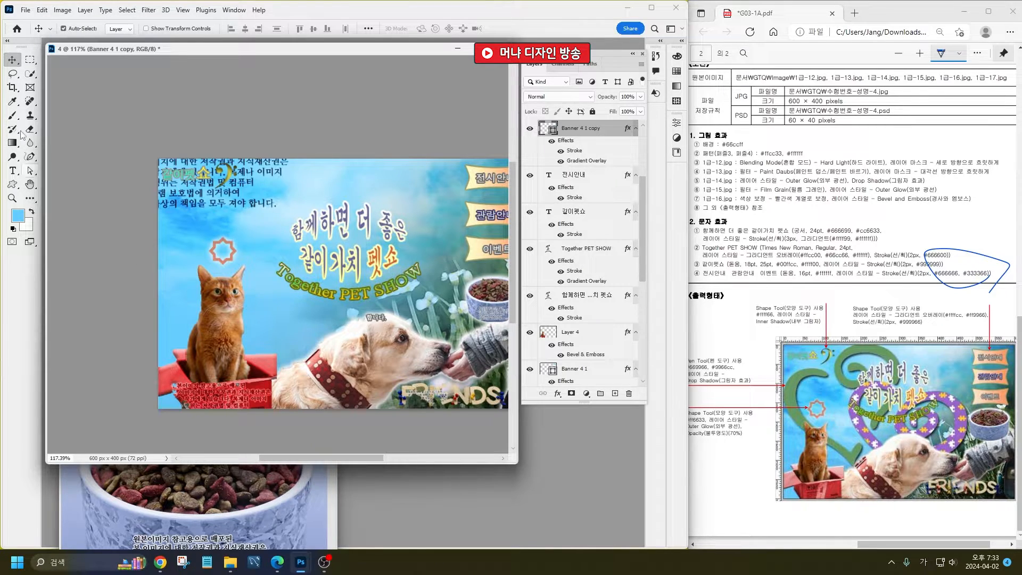
scroll(584, 140, up, 3)
click(582, 134)
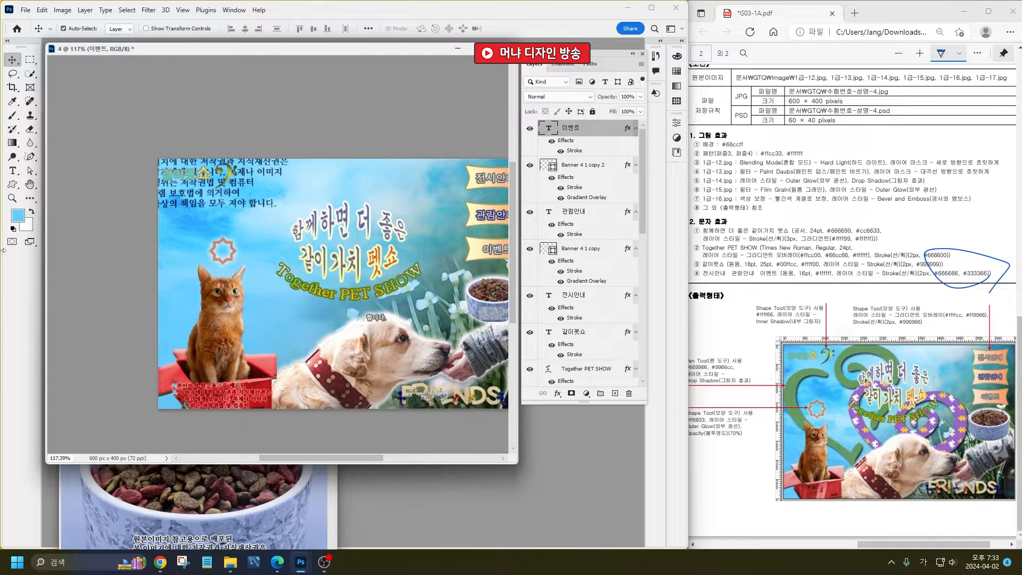
click(31, 156)
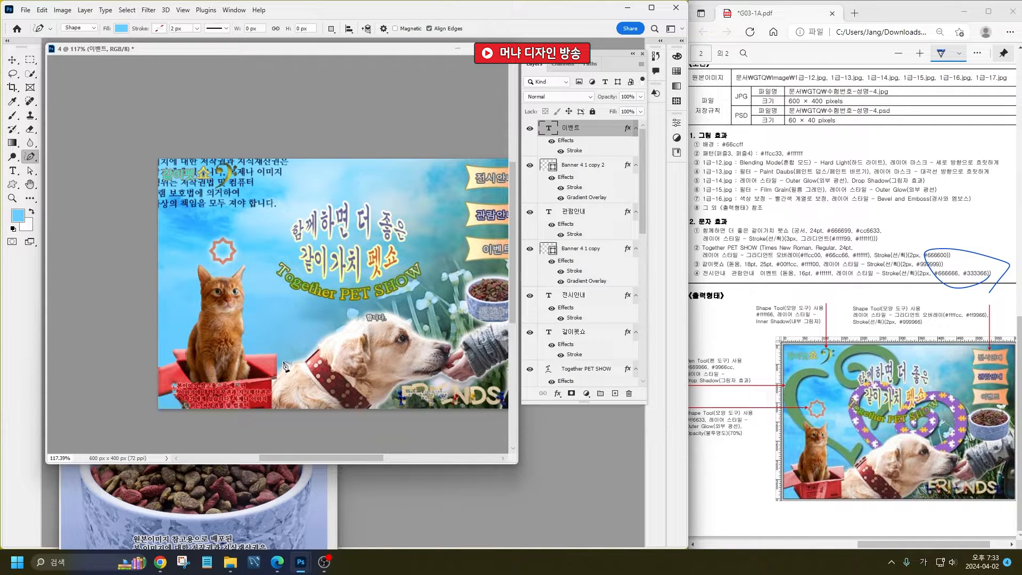
mouse_move(285, 363)
mouse_down()
mouse_move(297, 328)
mouse_move(277, 347)
mouse_move(227, 323)
mouse_up()
mouse_move(186, 296)
mouse_down()
mouse_move(184, 239)
mouse_move(216, 232)
mouse_move(235, 242)
mouse_move(194, 214)
mouse_move(168, 238)
mouse_move(178, 309)
mouse_move(226, 343)
mouse_move(291, 364)
mouse_up()
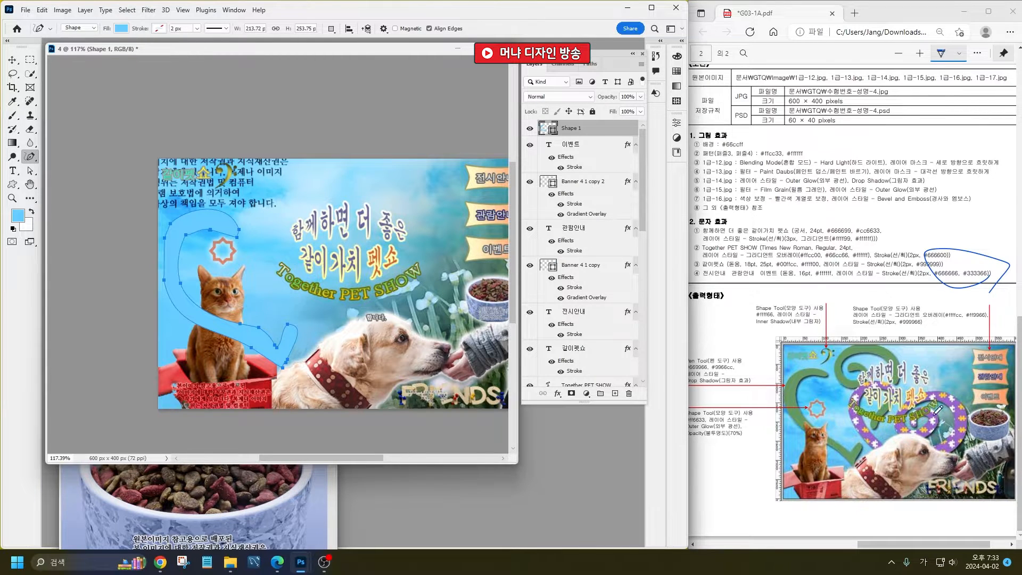
scroll(937, 406, up, 5)
scroll(952, 358, down, 3)
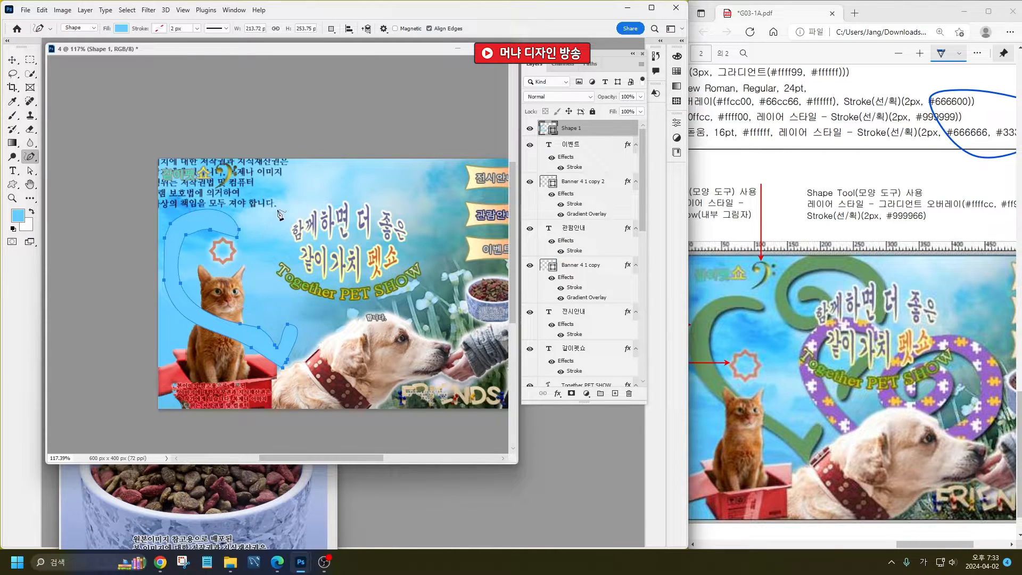
mouse_move(260, 183)
mouse_down()
mouse_move(306, 206)
mouse_move(304, 228)
mouse_move(287, 238)
mouse_move(257, 227)
mouse_move(242, 192)
mouse_move(260, 169)
mouse_move(306, 172)
mouse_move(333, 194)
mouse_move(324, 230)
mouse_move(285, 177)
mouse_move(249, 191)
mouse_move(265, 220)
mouse_move(281, 223)
mouse_up()
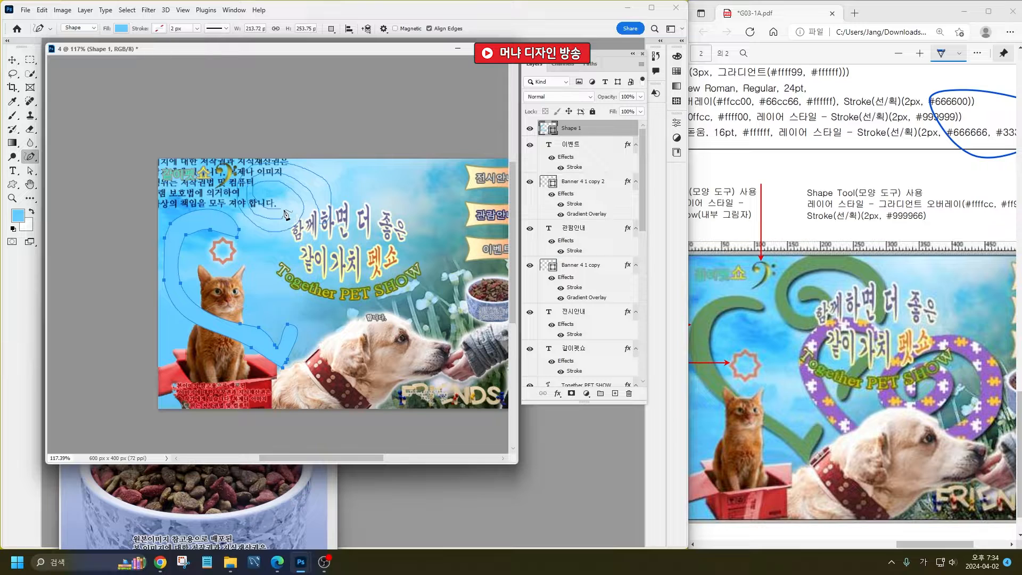
drag(281, 211, 281, 212)
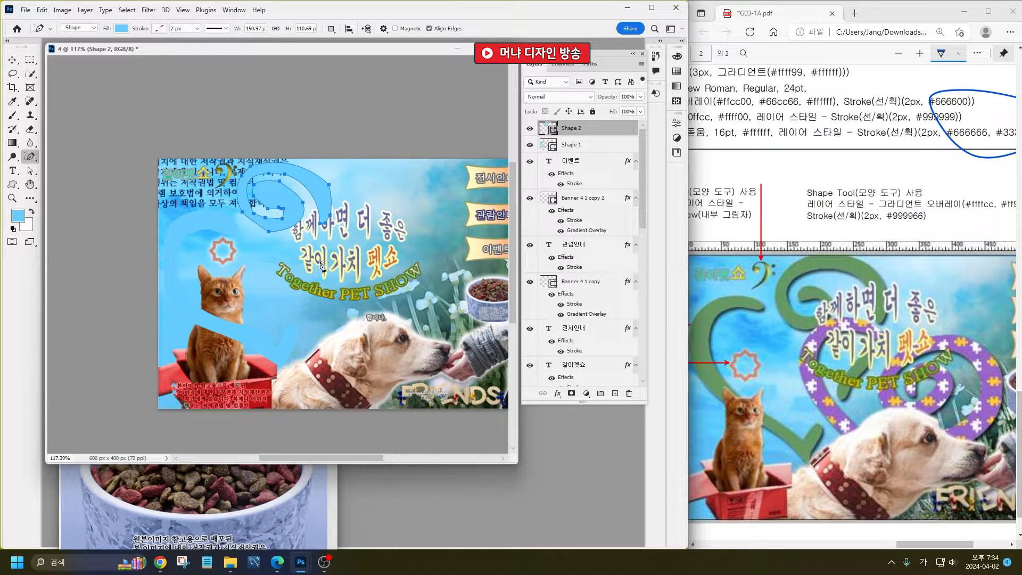
mouse_move(315, 278)
mouse_down()
mouse_move(298, 311)
mouse_move(311, 307)
mouse_move(316, 257)
mouse_up()
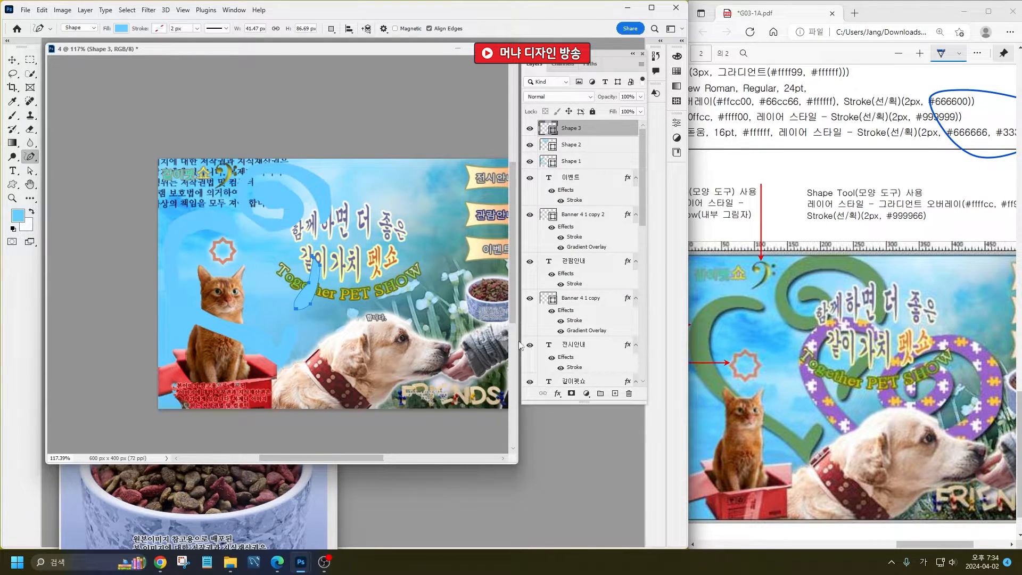
key(ctrl+z)
key(ctrl+z)
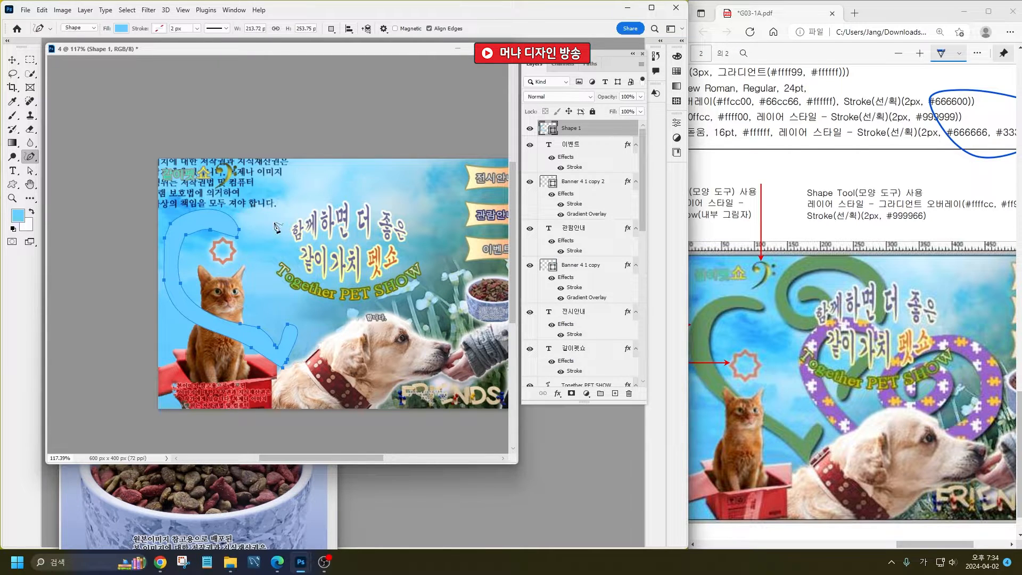
- Add the large heart's upper spiral and short lower strip to the same shape layer as combined shapes, about 289 × 320 px overall
click(338, 31)
click(347, 48)
mouse_move(269, 203)
mouse_down()
mouse_move(285, 195)
mouse_move(319, 215)
mouse_move(293, 240)
mouse_move(251, 228)
mouse_move(262, 174)
mouse_move(314, 178)
mouse_move(345, 229)
mouse_move(336, 249)
mouse_move(326, 212)
mouse_move(296, 185)
mouse_move(262, 193)
mouse_move(265, 220)
mouse_move(289, 232)
mouse_move(299, 215)
mouse_up()
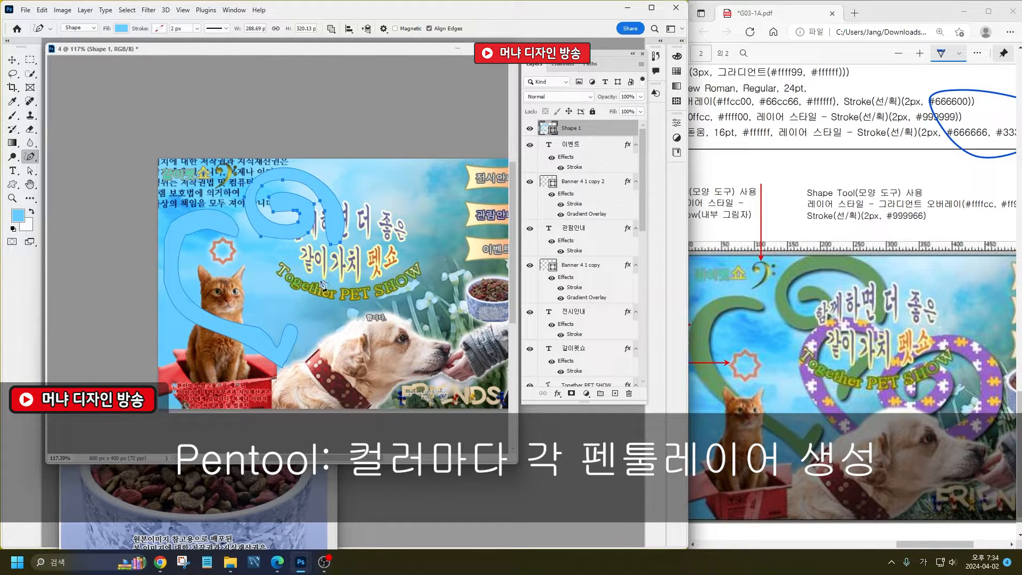
mouse_move(323, 273)
mouse_down()
mouse_move(306, 313)
mouse_move(327, 276)
mouse_up()
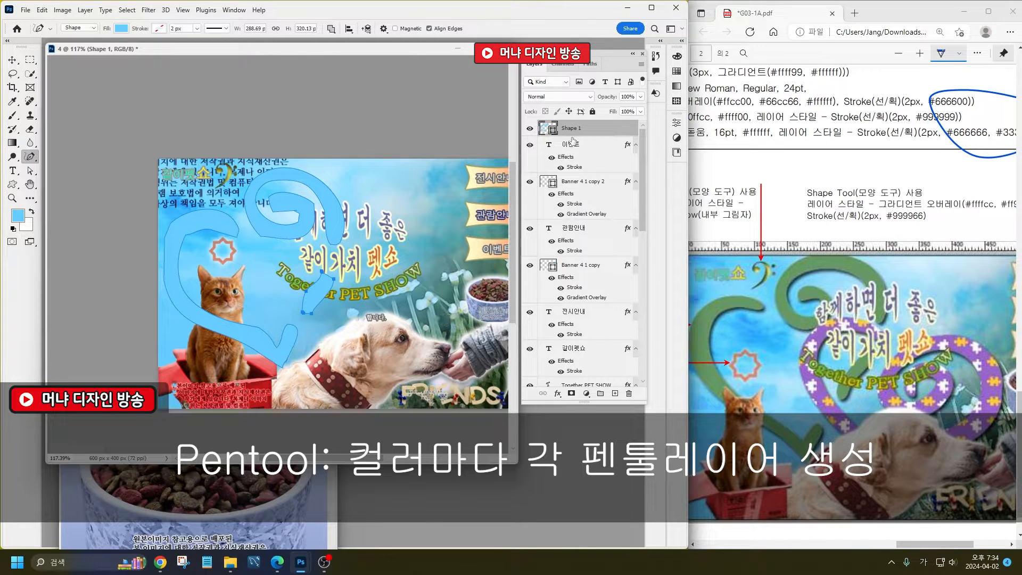
- Deselect the large heart's path and select the 이벤트 text layer beneath it
key(ctrl)
key(ctrl)
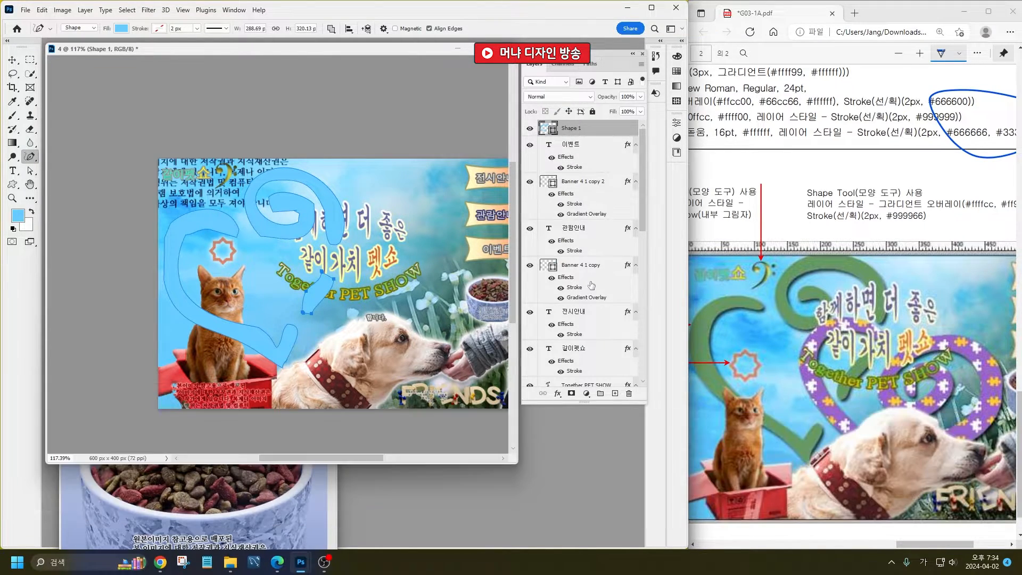
click(579, 187)
click(596, 133)
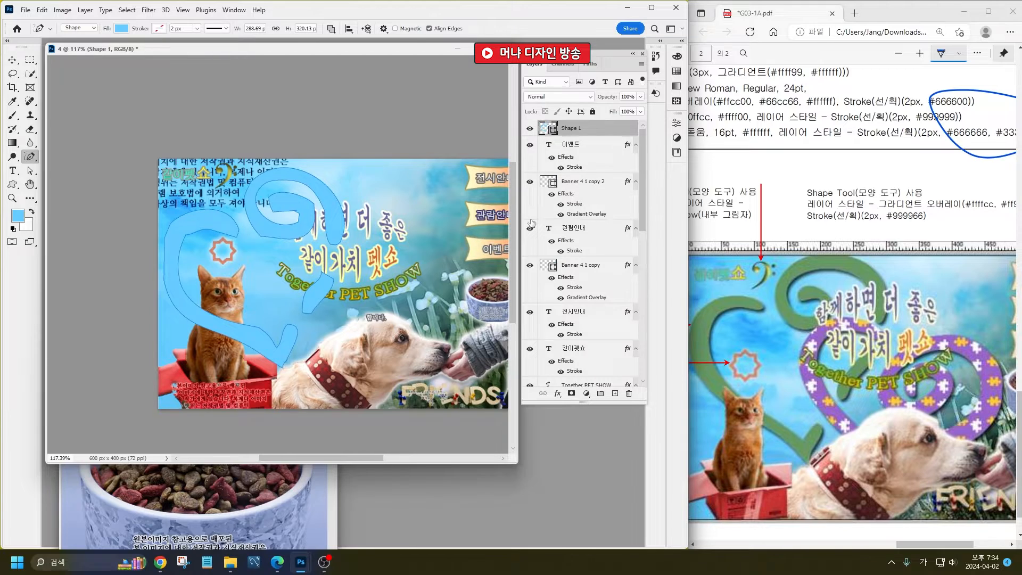
click(599, 167)
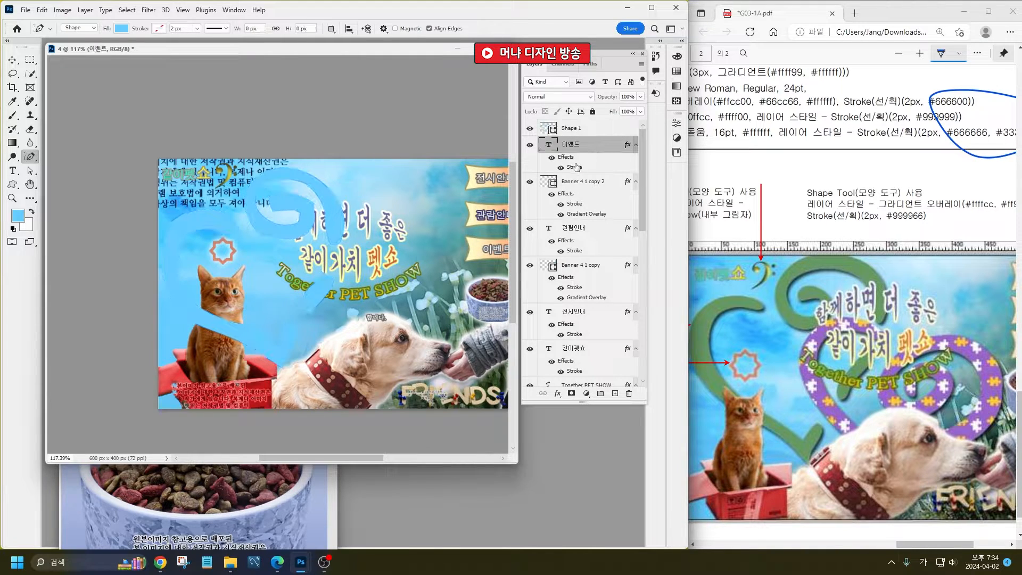
click(368, 273)
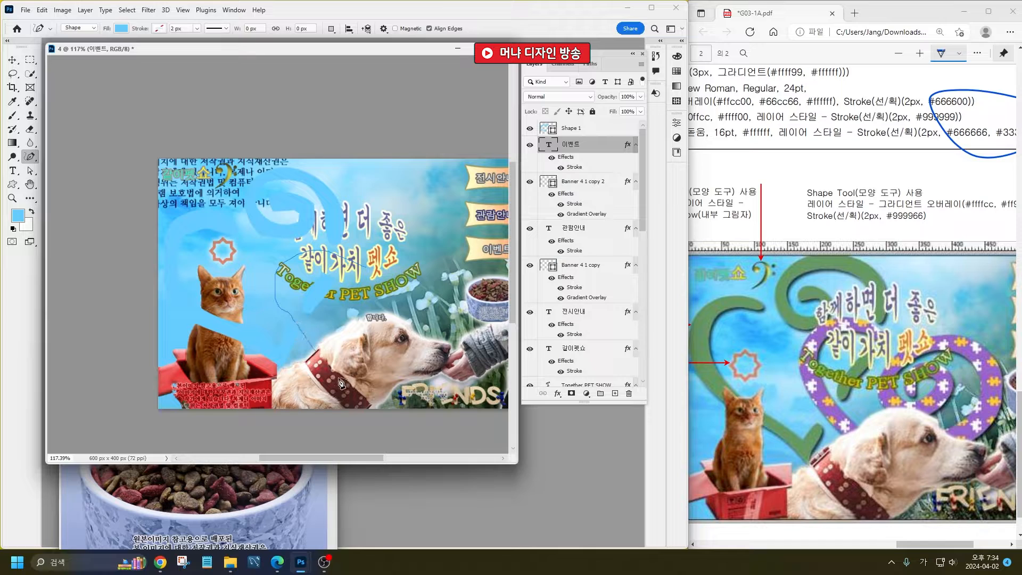
click(349, 364)
click(370, 268)
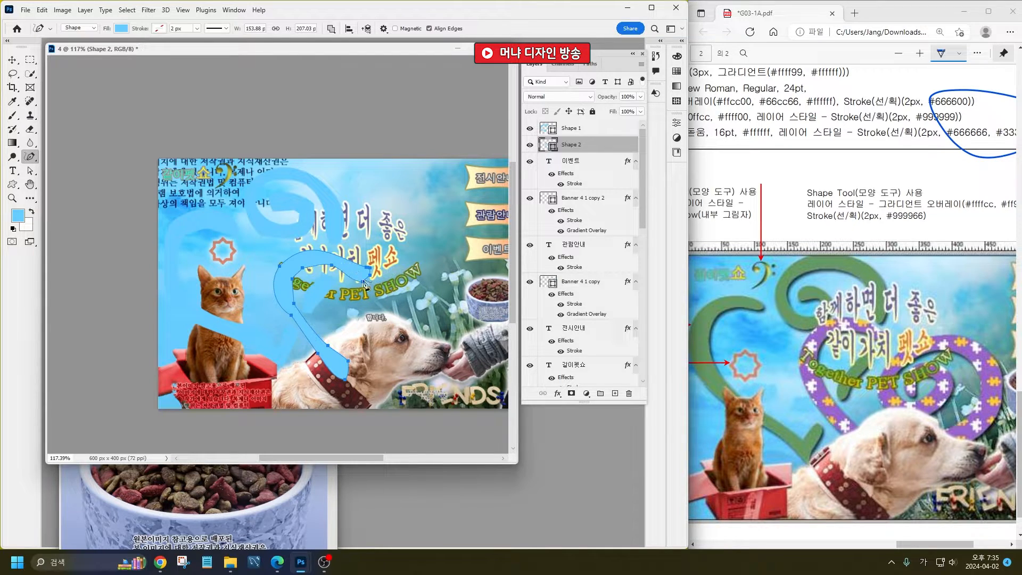
key(Delete)
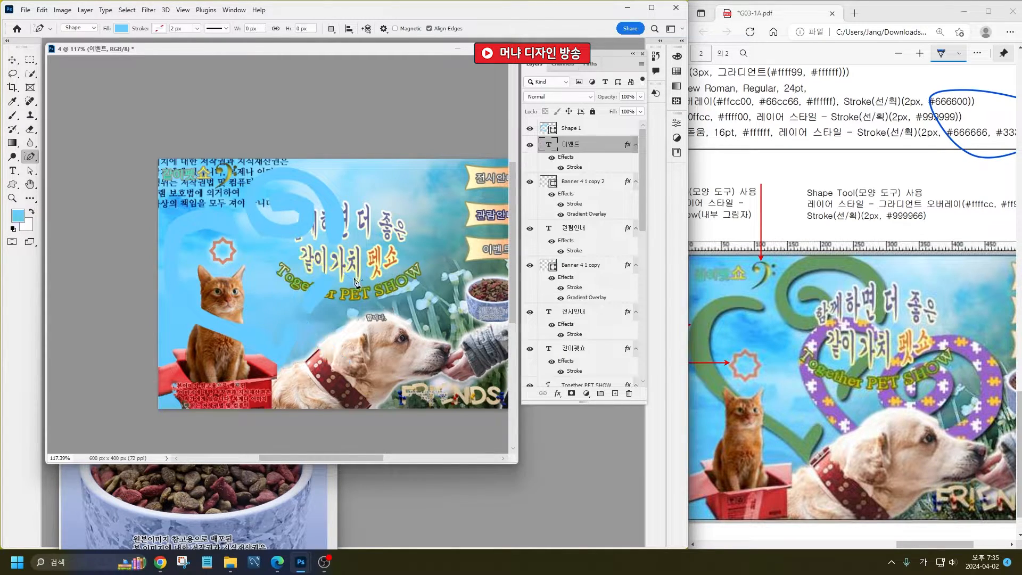
- Draw the smaller heart's left curve and right spiral with the Pen tool as one combined shape beneath the large heart, about 256 × 194 px
mouse_move(327, 266)
mouse_down()
mouse_move(351, 272)
mouse_move(344, 259)
mouse_move(304, 256)
mouse_move(280, 285)
mouse_move(292, 323)
mouse_move(339, 358)
mouse_move(343, 345)
mouse_move(288, 297)
mouse_move(327, 266)
mouse_up()
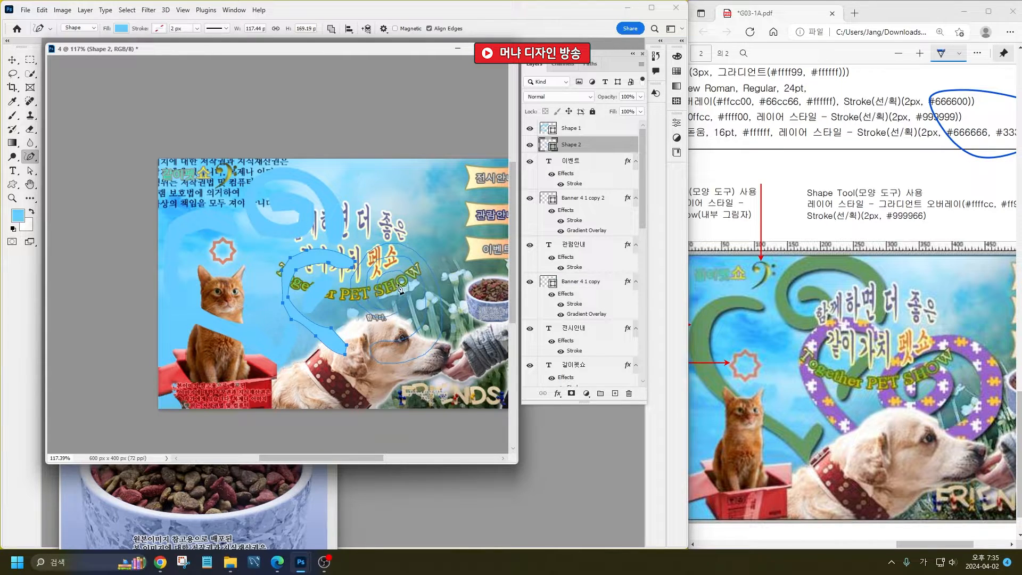
drag(384, 304, 382, 305)
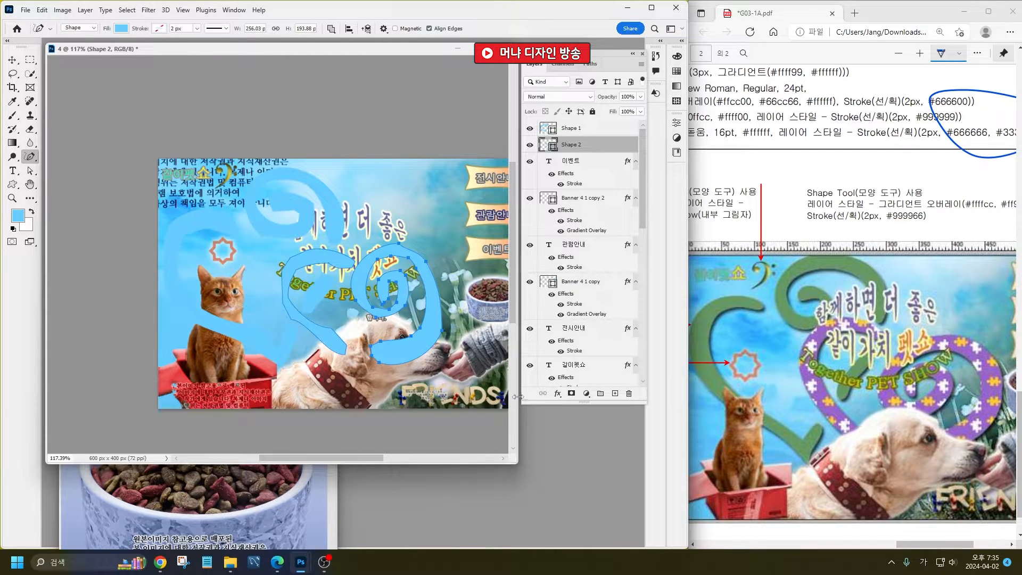
- Set the large heart shape's fill colour to #669966 as given in the PDF instructions
double_click(549, 128)
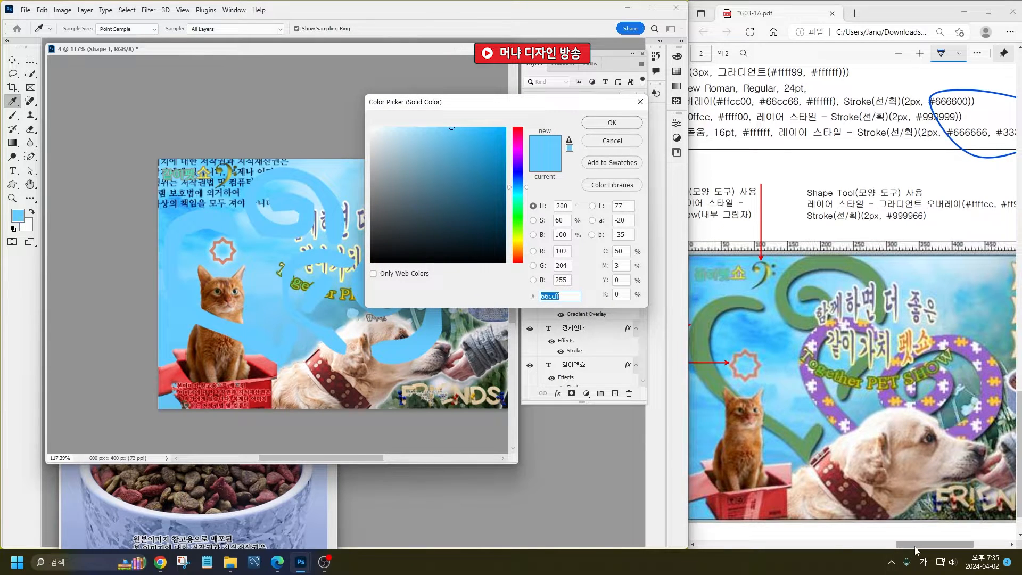
drag(914, 546, 868, 542)
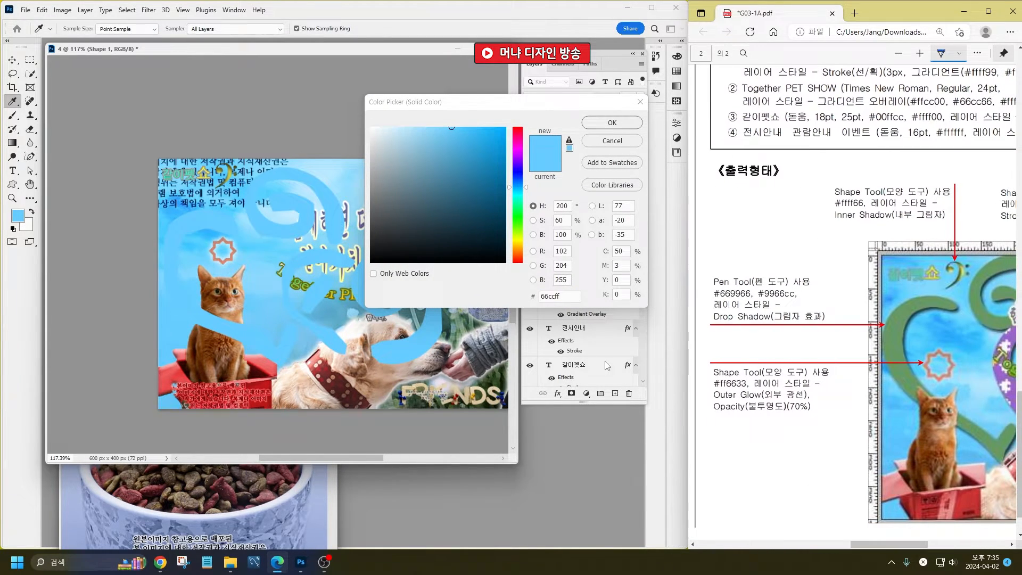
click(568, 291)
text(669966)
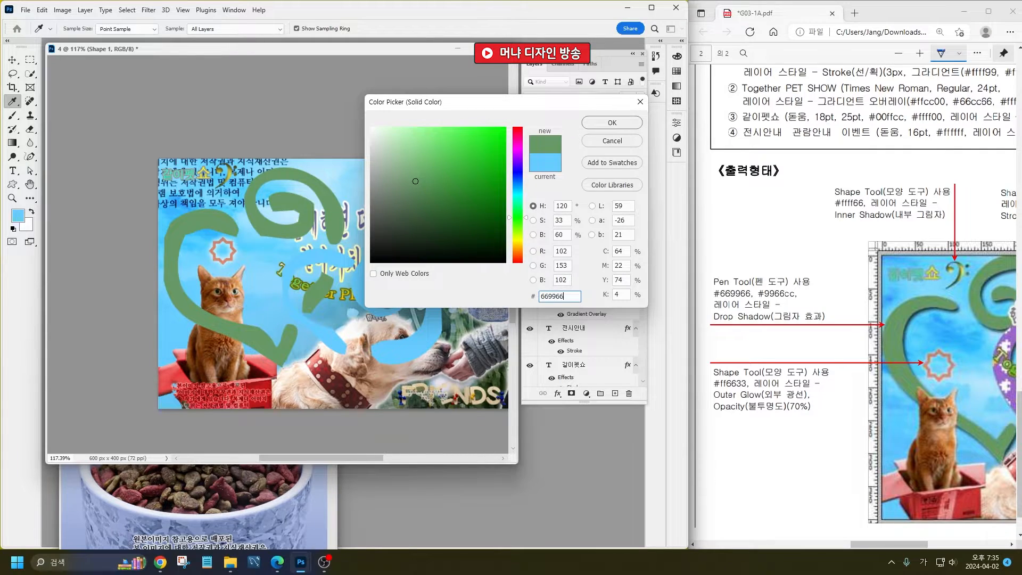
key(Return)
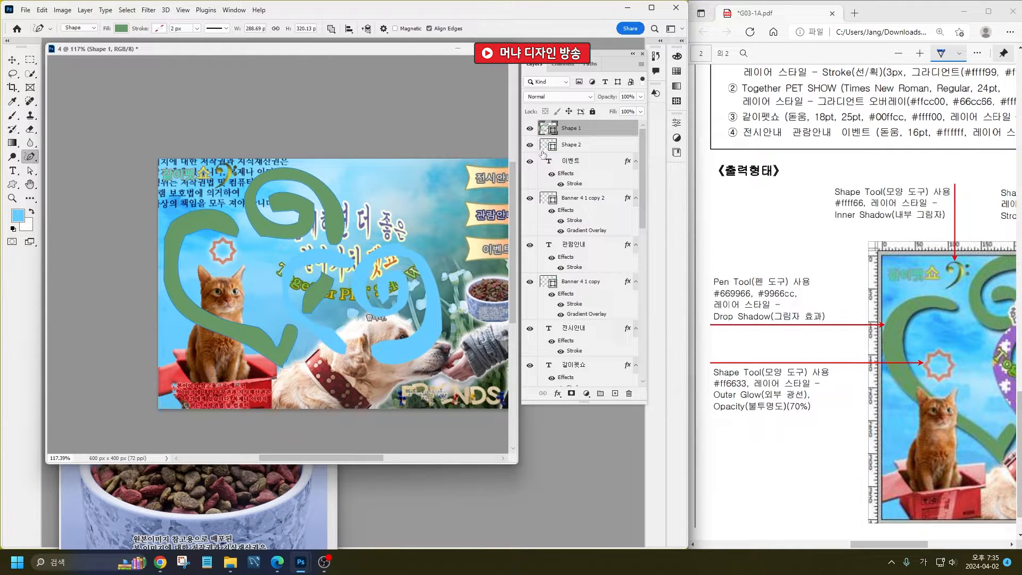
double_click(542, 143)
text(996)
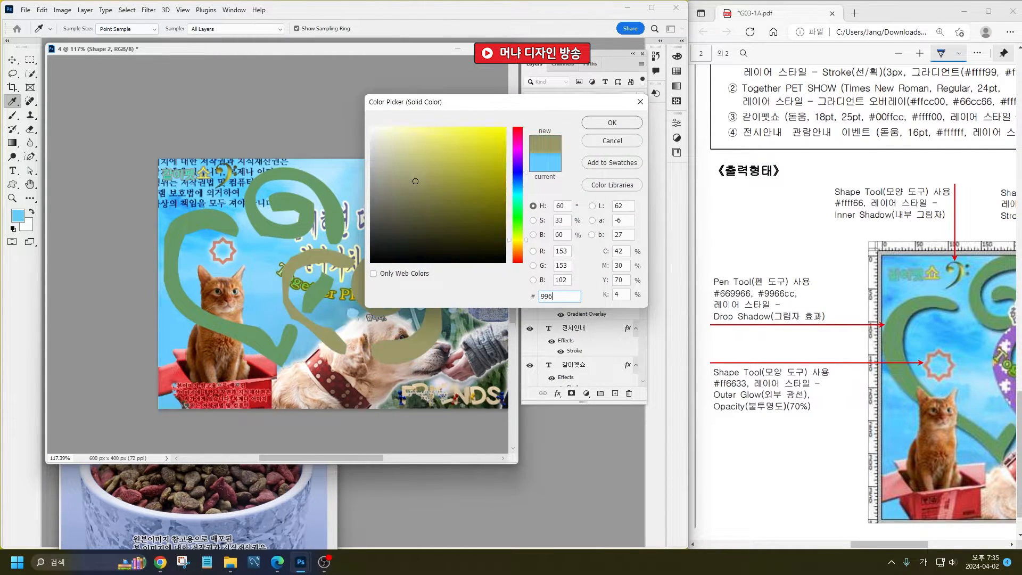
text(6)
key(Return)
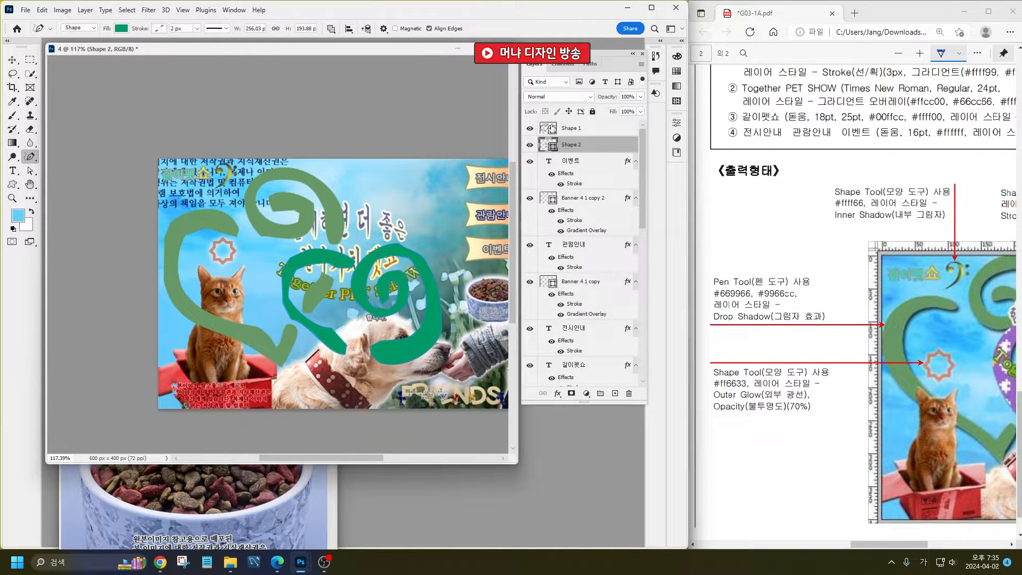
- Set the smaller heart shape's fill colour to #9966cc as given in the PDF instructions
double_click(548, 144)
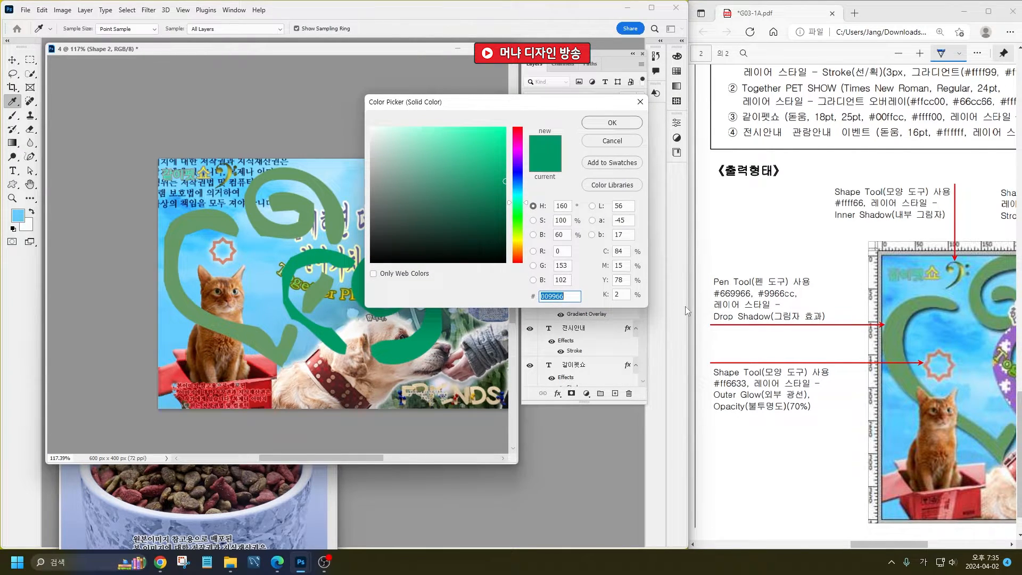
text(9966cc)
key(Return)
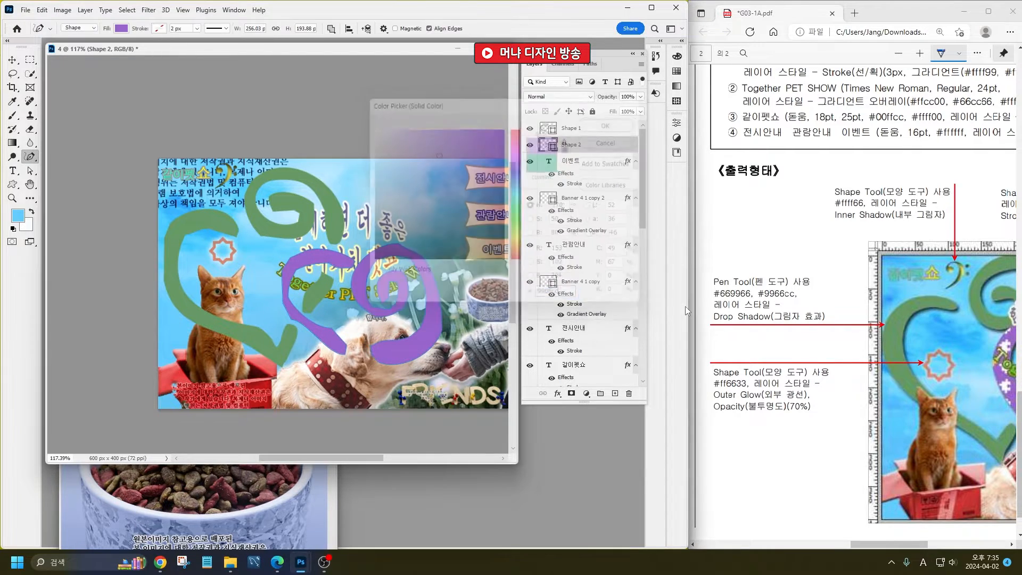
- Add a Drop Shadow layer style to the smaller heart and copy it to the large heart's layer
click(557, 393)
click(596, 502)
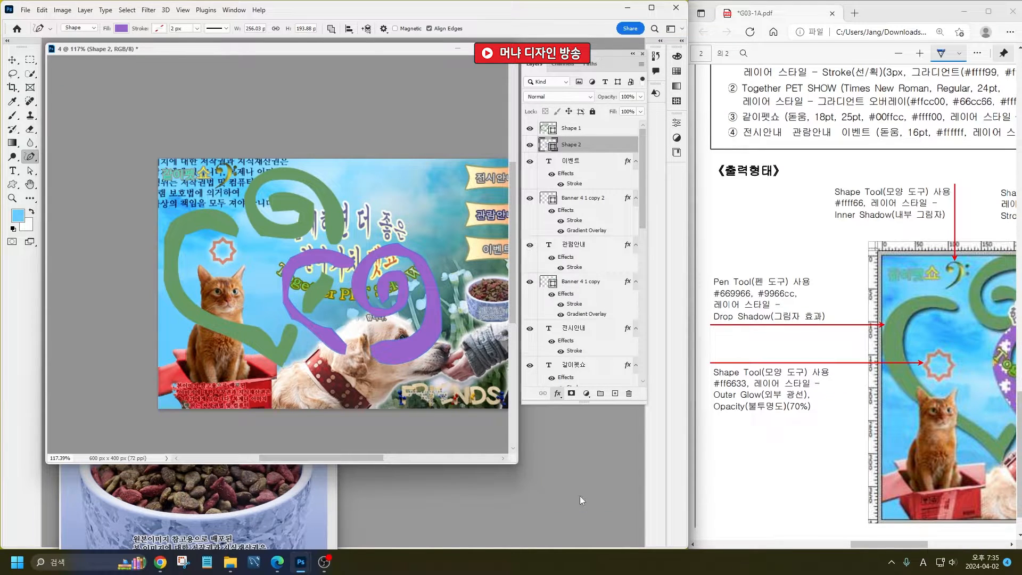
key(Return)
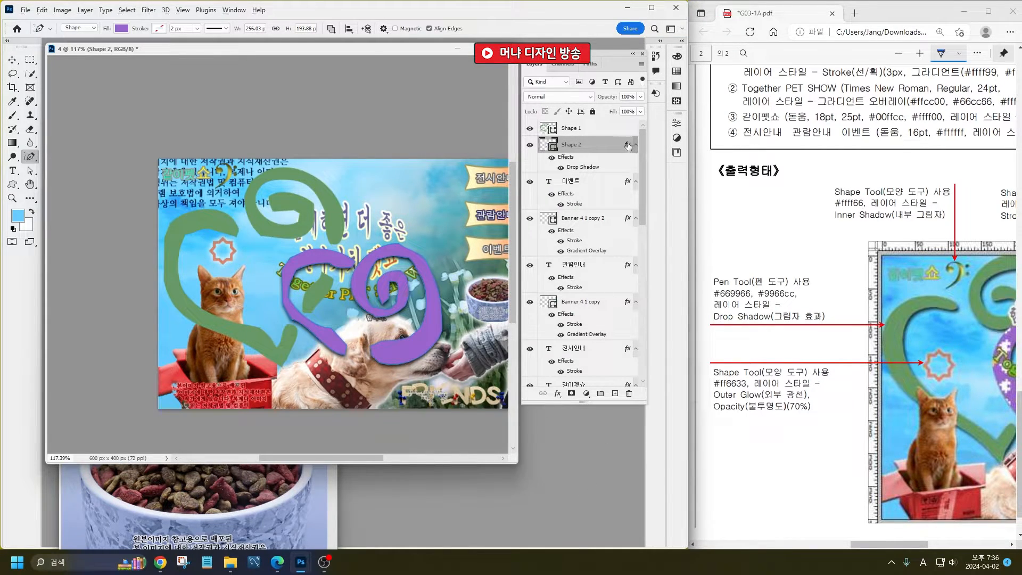
drag(628, 146, 628, 128)
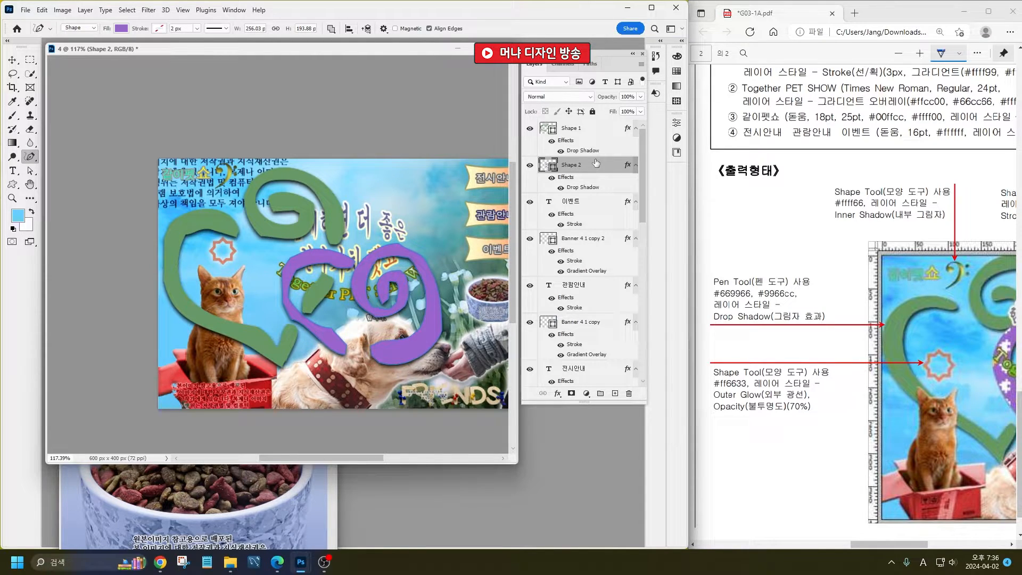
- Save the smaller heart's shape path as a permanent path named 1
click(590, 63)
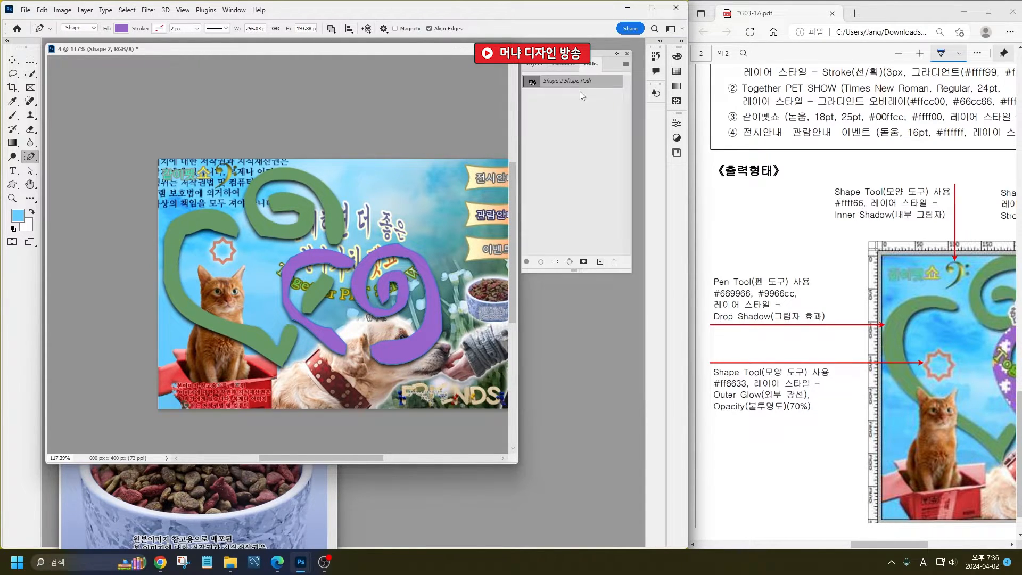
double_click(553, 89)
text(1)
key(Return)
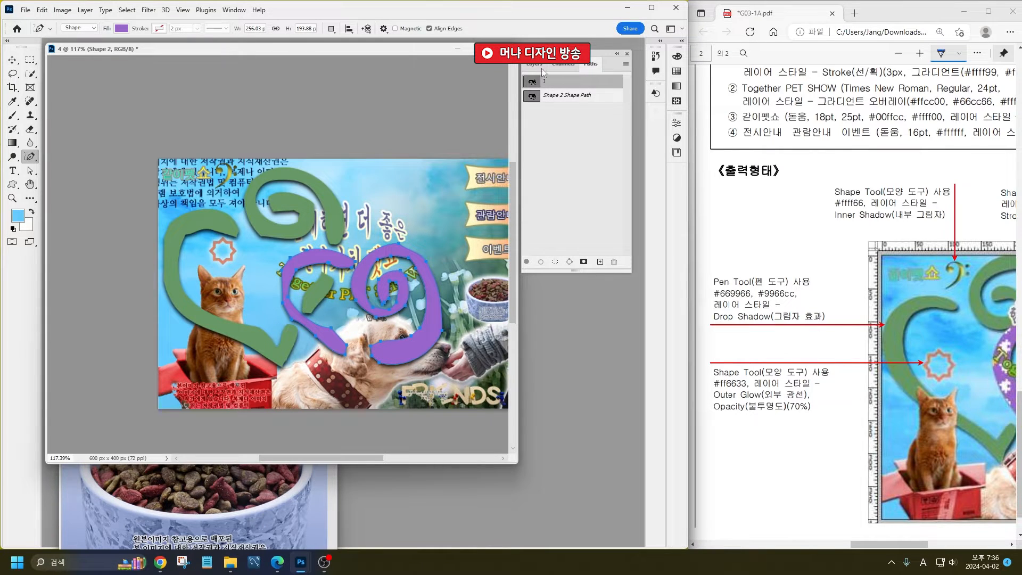
- Save the large heart's shape path as a permanent path named 2 and deselect it
click(543, 63)
click(564, 128)
click(590, 64)
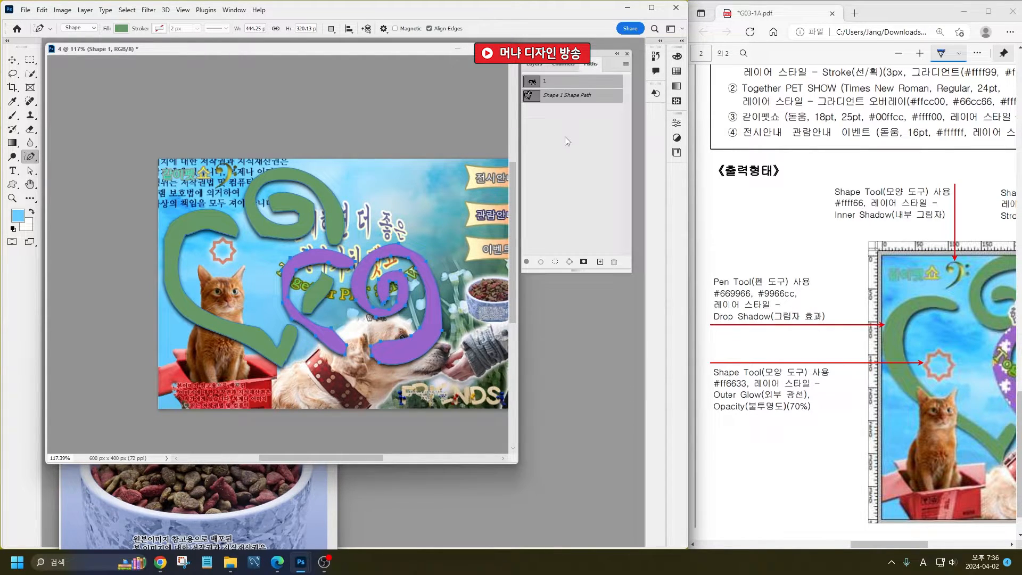
double_click(570, 94)
text(2)
key(Return)
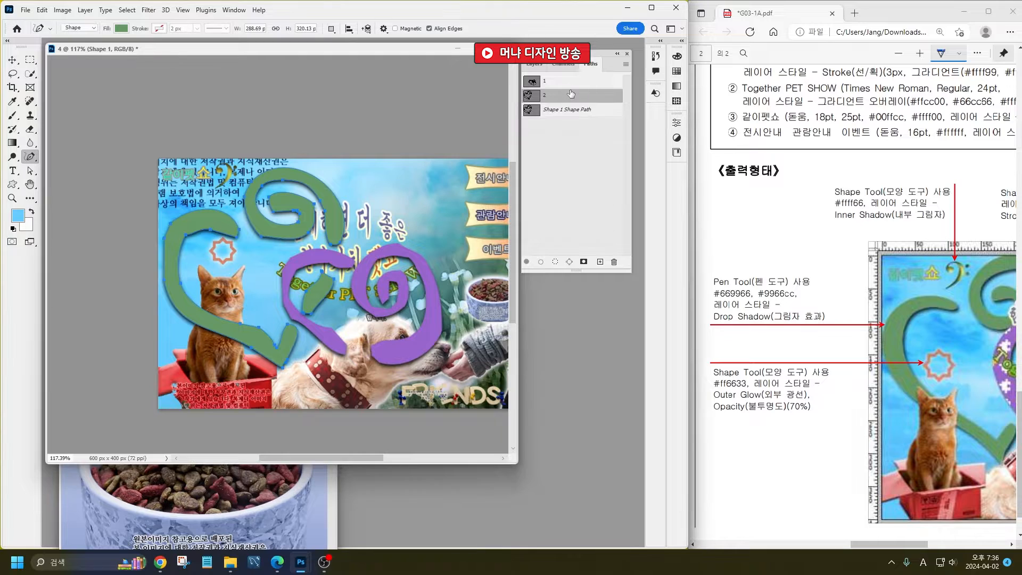
click(559, 133)
click(534, 64)
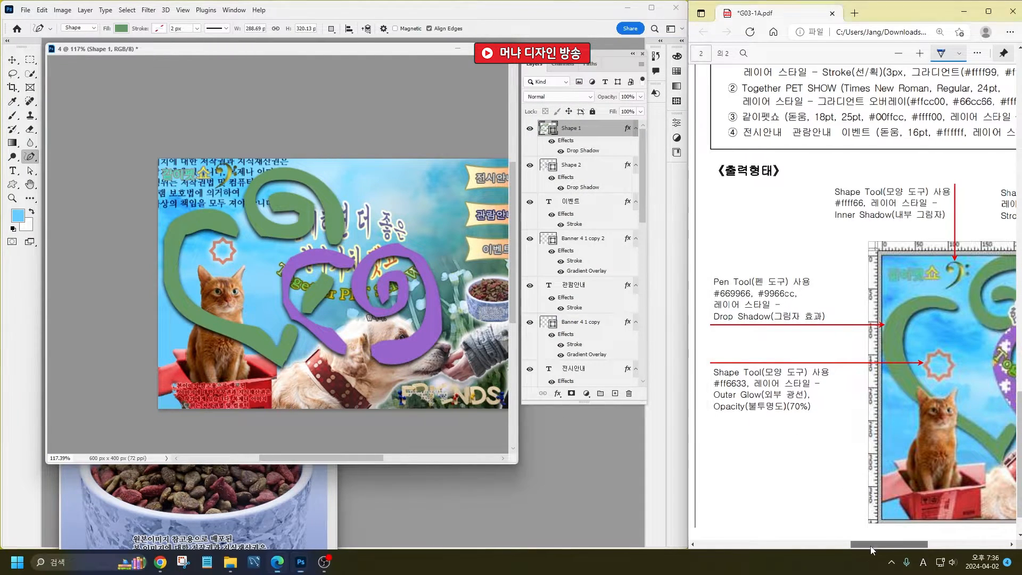
- Check the pattern requirements in the PDF and create a new 40 × 40 px RGB document at 72 ppi with a white background
drag(870, 544, 923, 542)
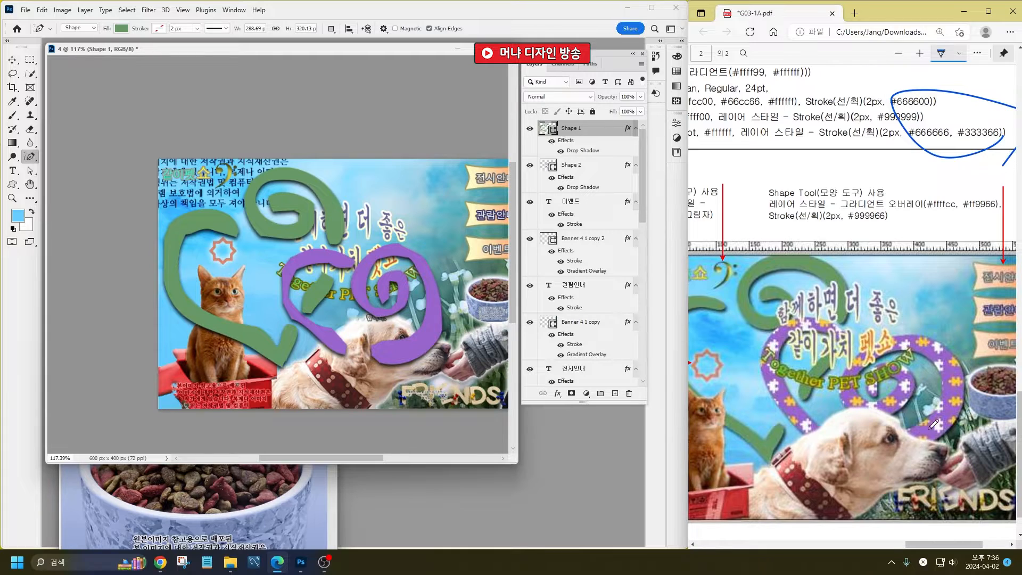
scroll(933, 424, down, 5)
scroll(921, 394, up, 4)
scroll(921, 394, down, 3)
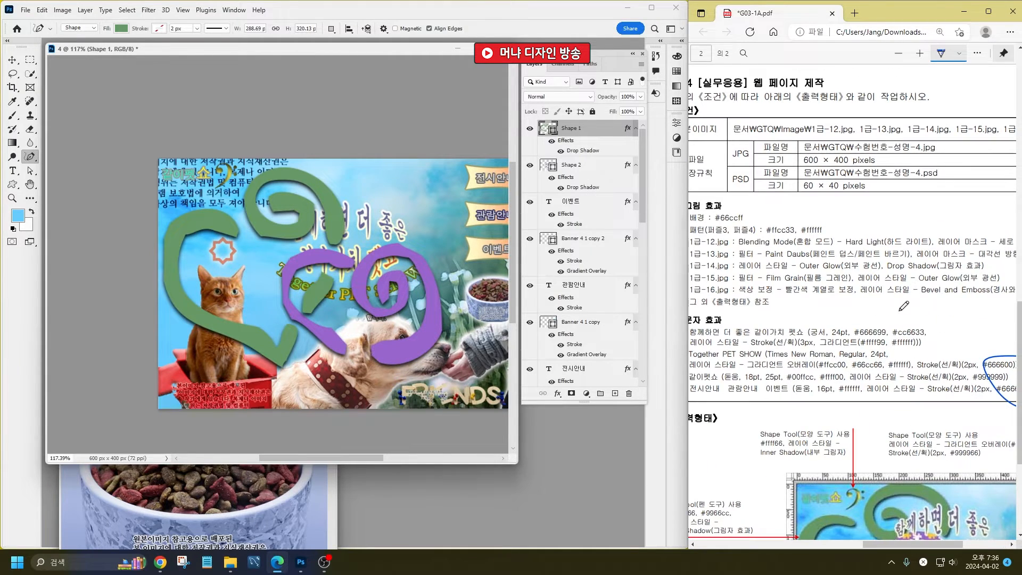
scroll(812, 262, up, 3)
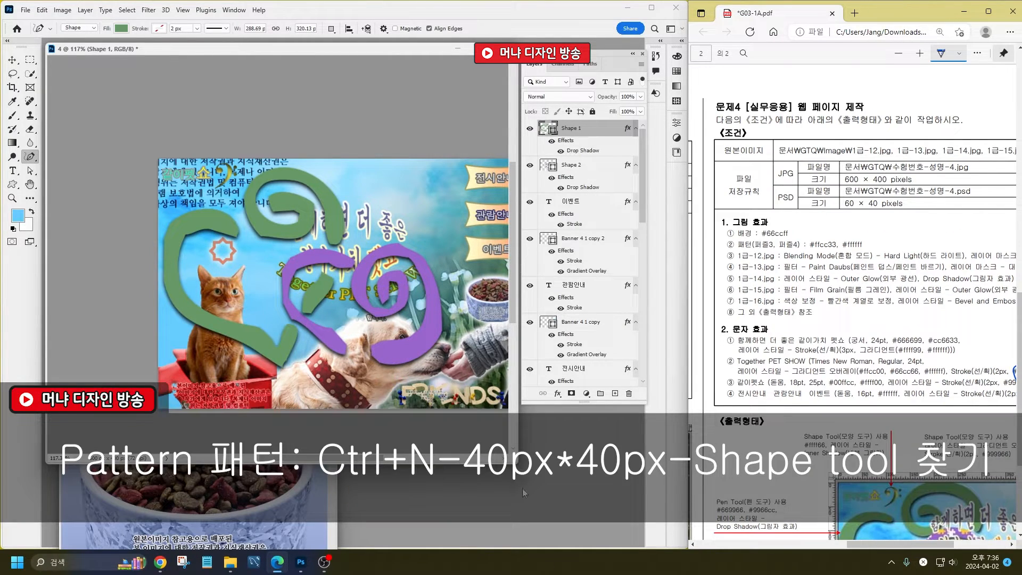
click(522, 487)
key(ctrl+n)
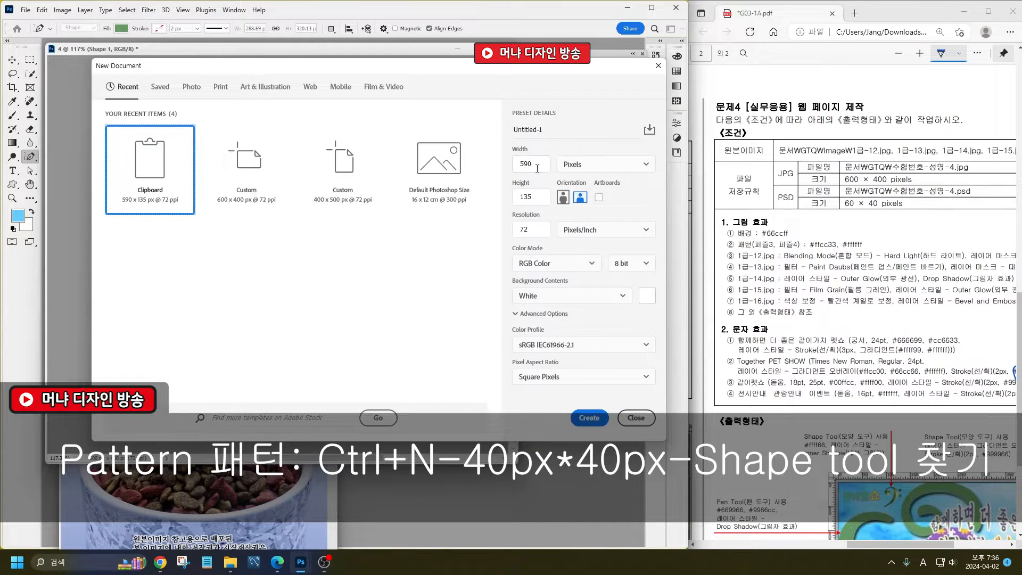
click(536, 168)
text(40)
key(Tab)
text(40)
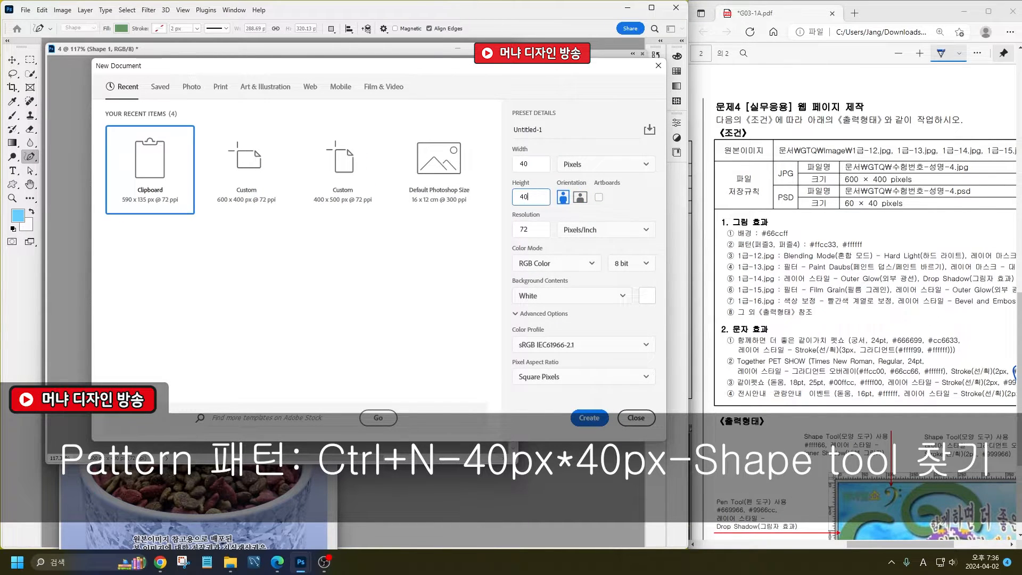
key(Return)
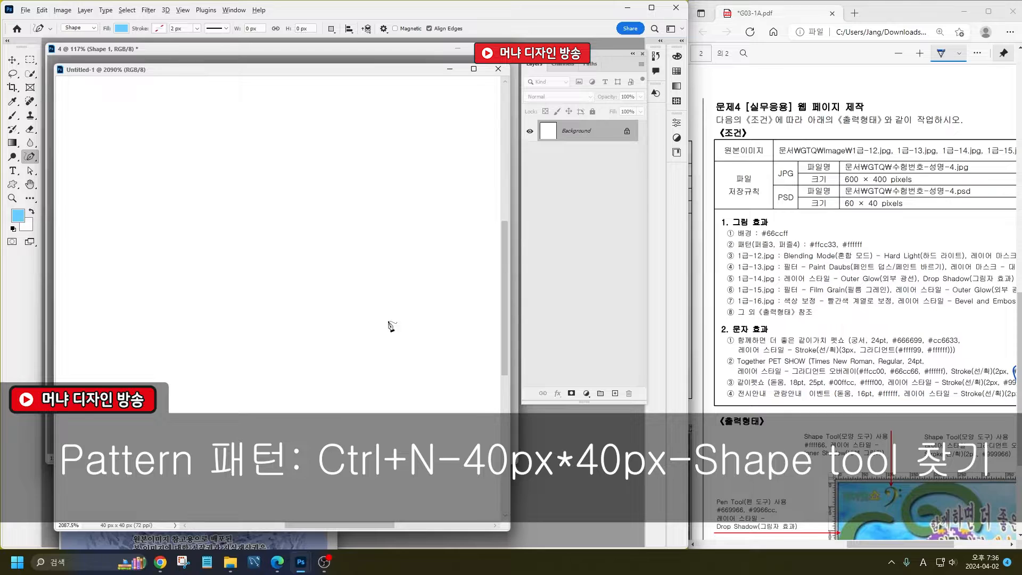
- Draw the wide jigsaw-piece custom shape from the Objects group, about 23 × 15 px, in the pattern document
scroll(393, 327, down, 2)
scroll(861, 349, down, 2)
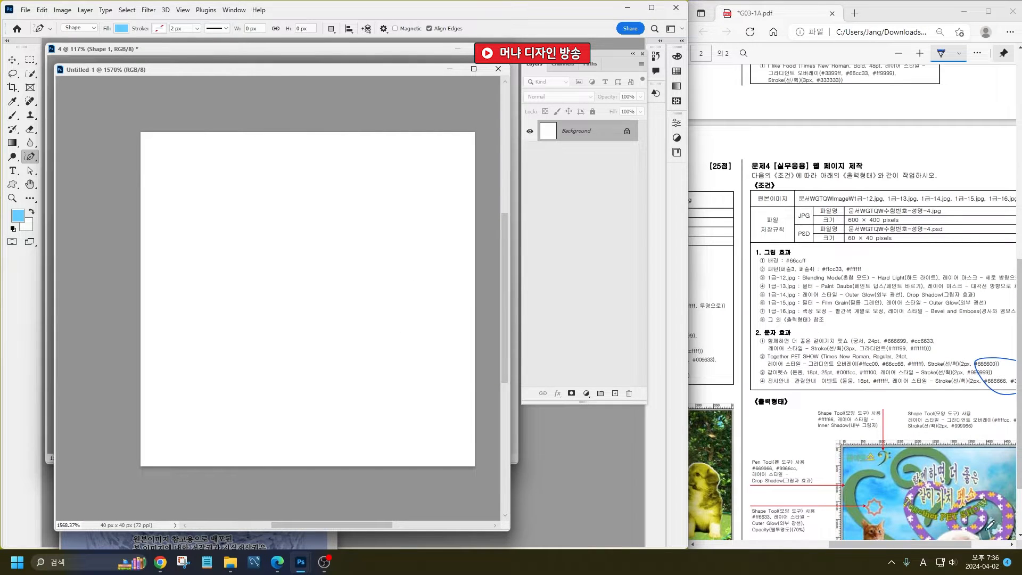
scroll(990, 524, down, 2)
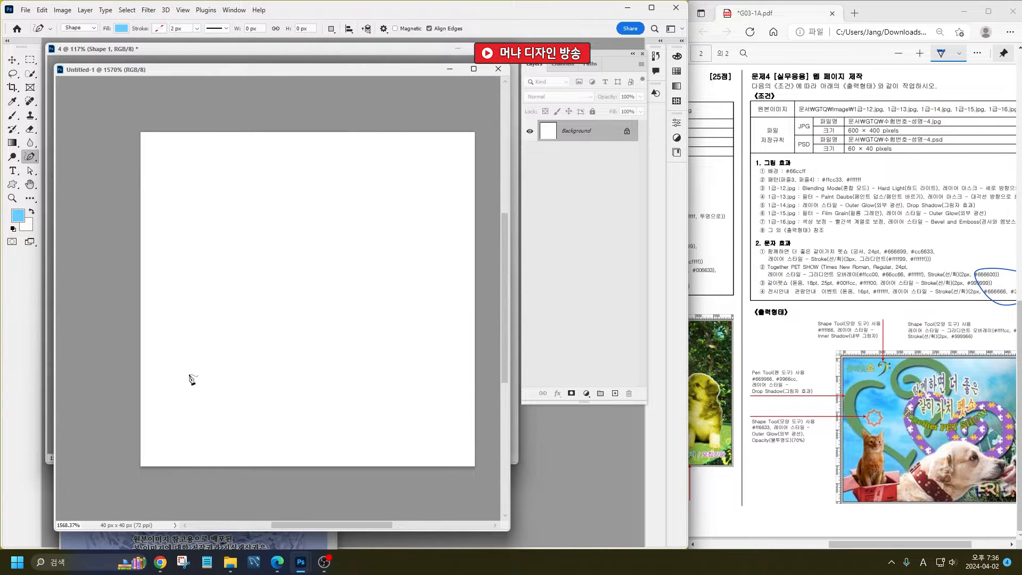
click(12, 184)
right_click(179, 169)
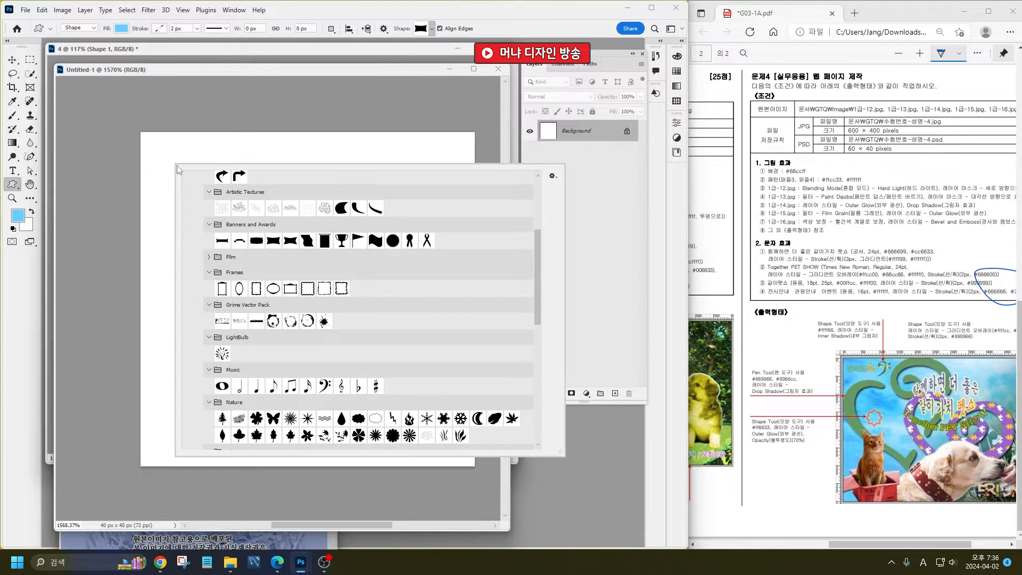
scroll(313, 377, down, 3)
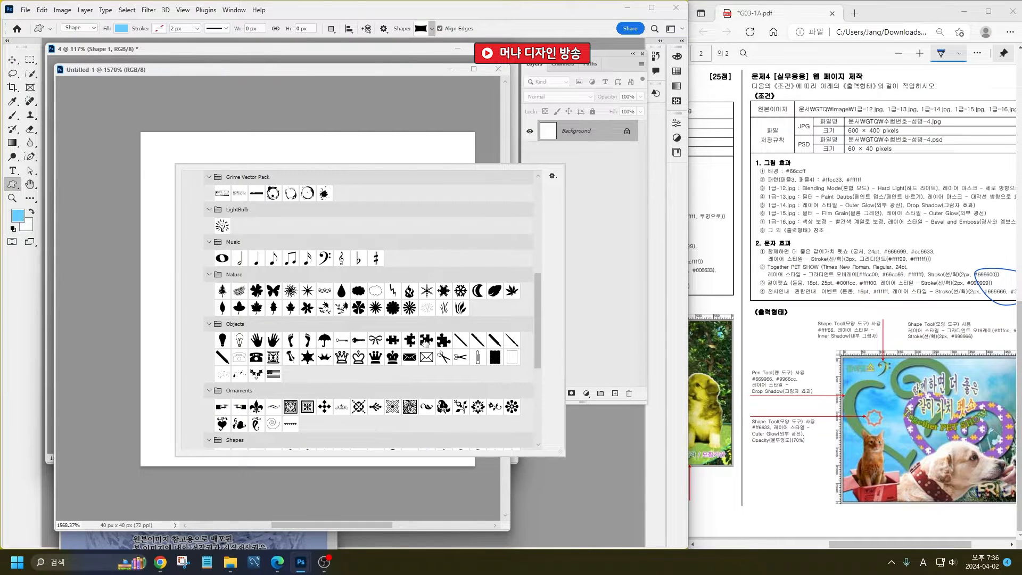
double_click(392, 341)
drag(166, 241, 357, 366)
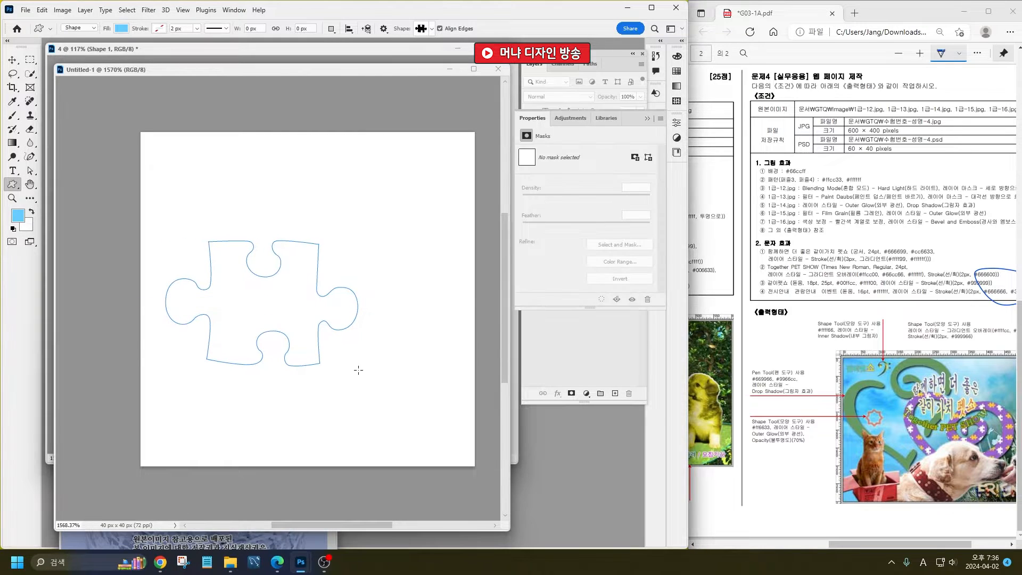
- Draw the second, taller jigsaw-piece custom shape, about 21 × 26 px, over the first piece
right_click(400, 301)
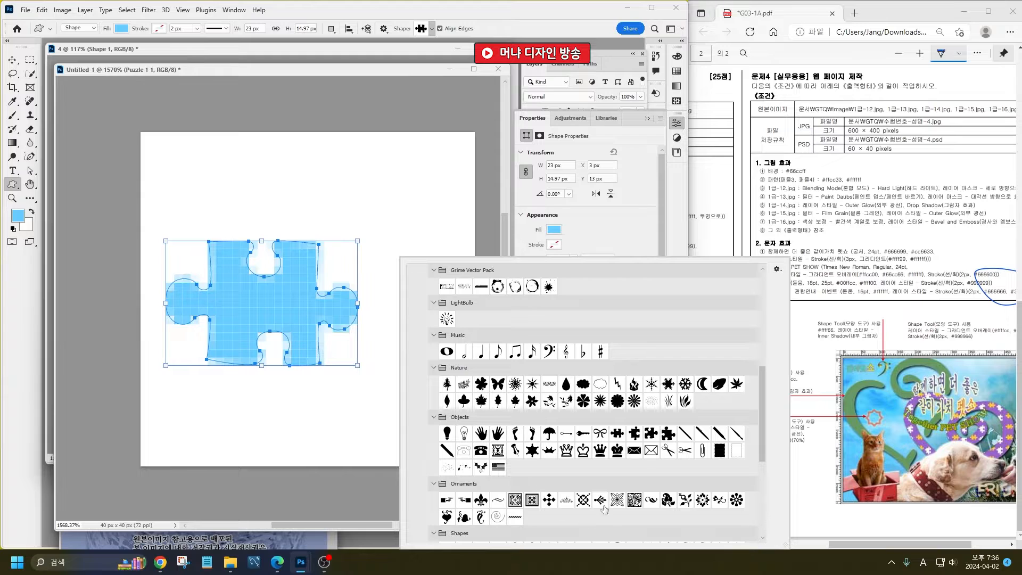
click(629, 434)
drag(186, 209, 358, 424)
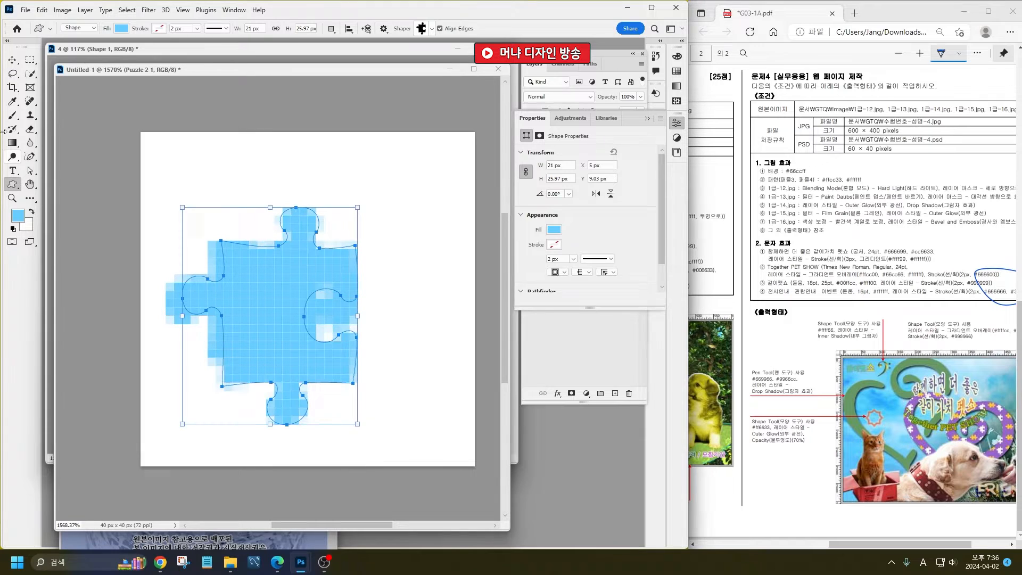
- Move the wide puzzle piece to the canvas's upper left and the tall piece to its lower right
click(12, 60)
drag(288, 263, 254, 305)
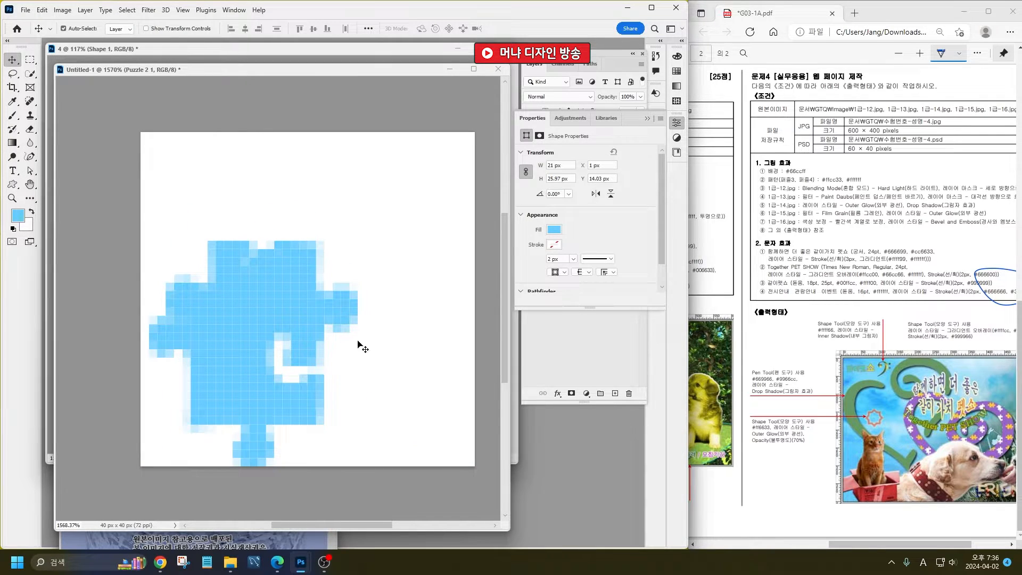
drag(343, 321, 452, 237)
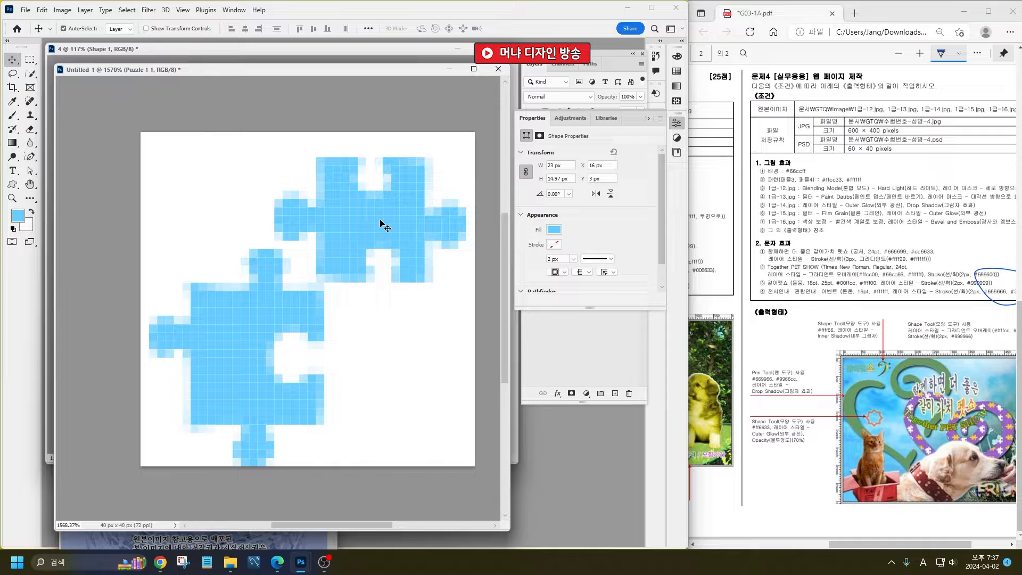
drag(382, 224, 257, 216)
drag(229, 345, 370, 320)
- Scale both puzzle pieces together to about 31 × 28.5 px overall and space them apart diagonally on the canvas
shift+click(255, 214)
key(ctrl+t)
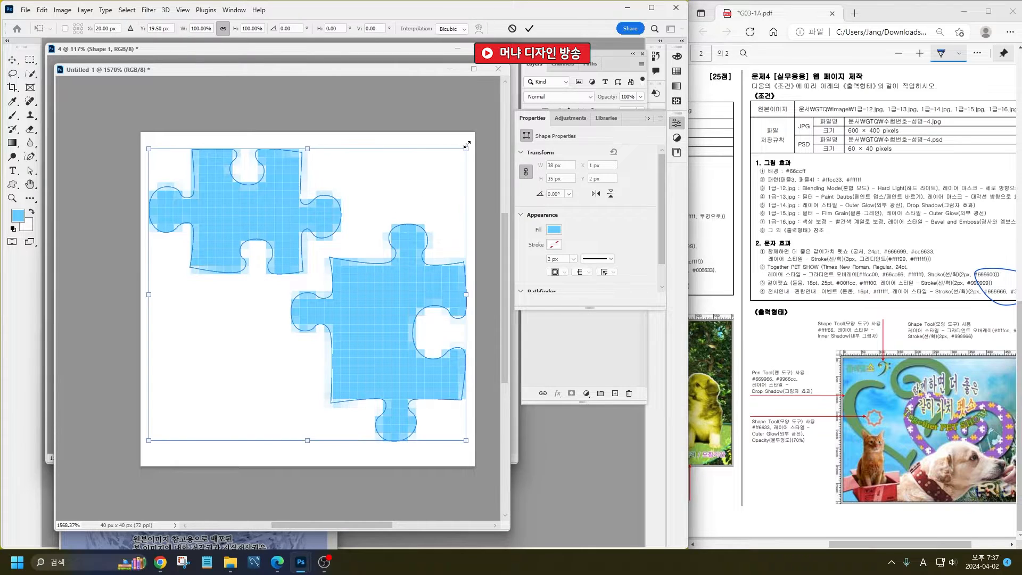
drag(466, 149, 394, 186)
key(Return)
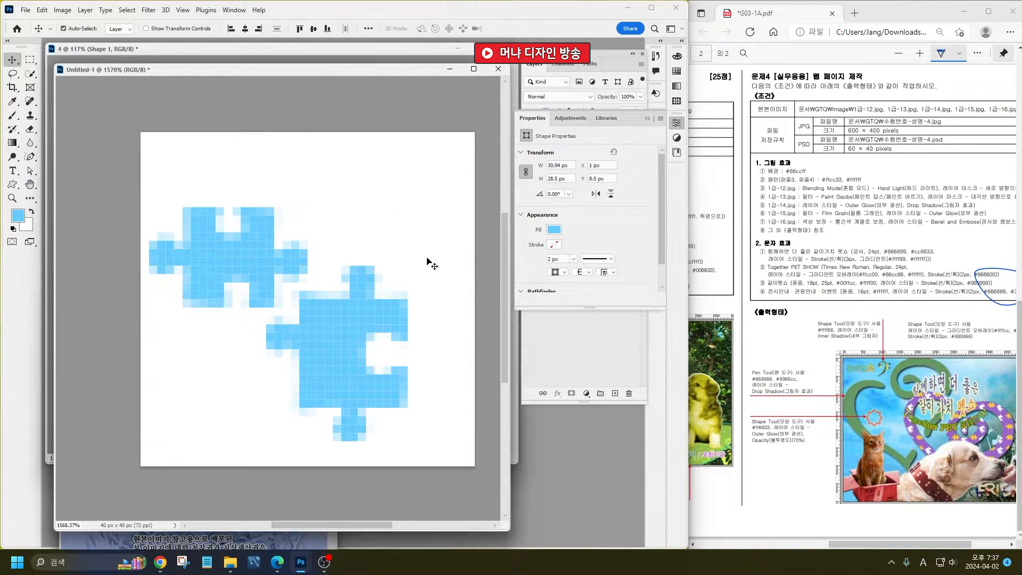
drag(338, 345, 388, 337)
drag(253, 261, 274, 246)
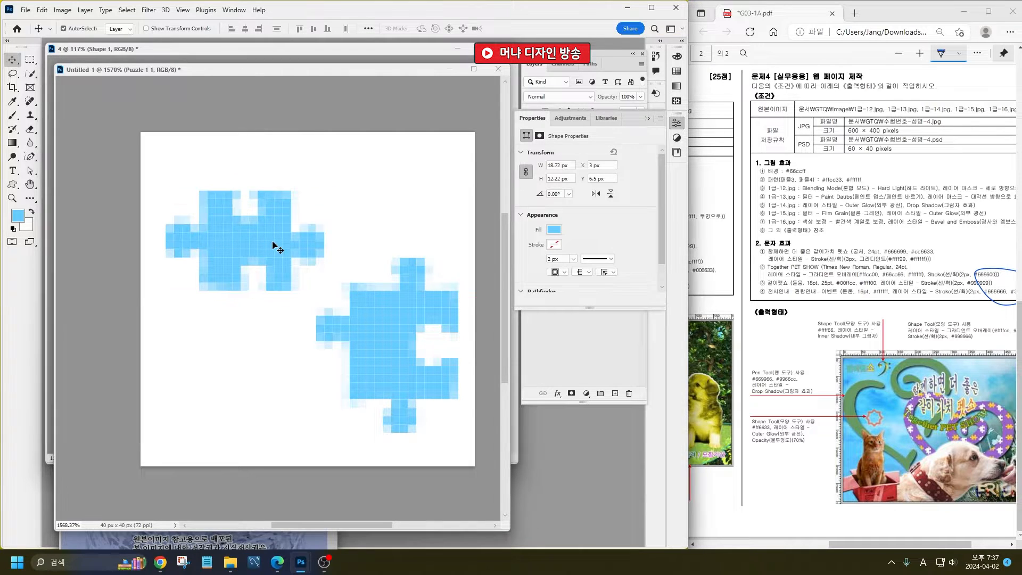
- Set the wide puzzle piece's fill colour to #ffcc33 as given in the PDF's pattern line
click(647, 118)
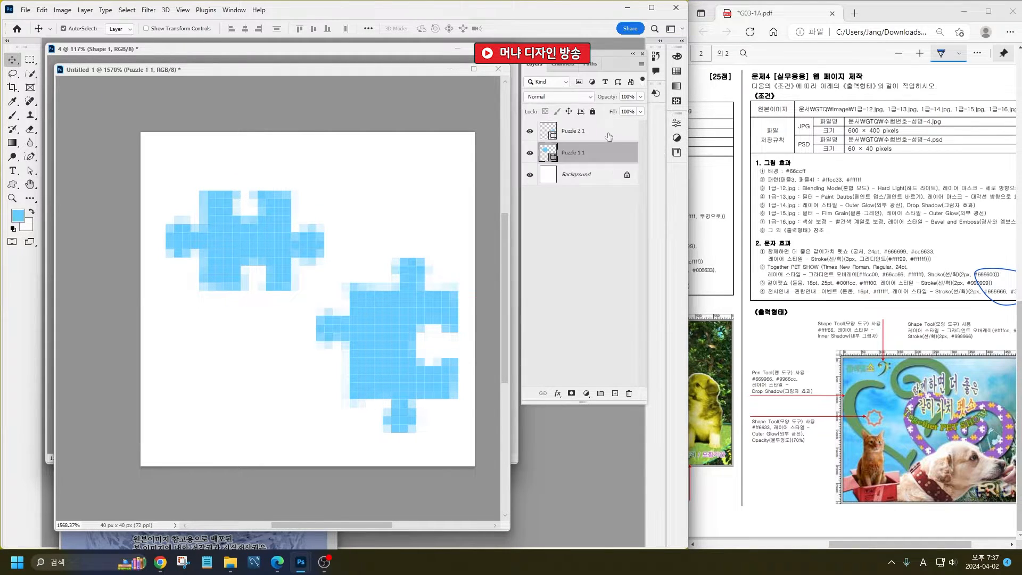
drag(824, 190, 868, 184)
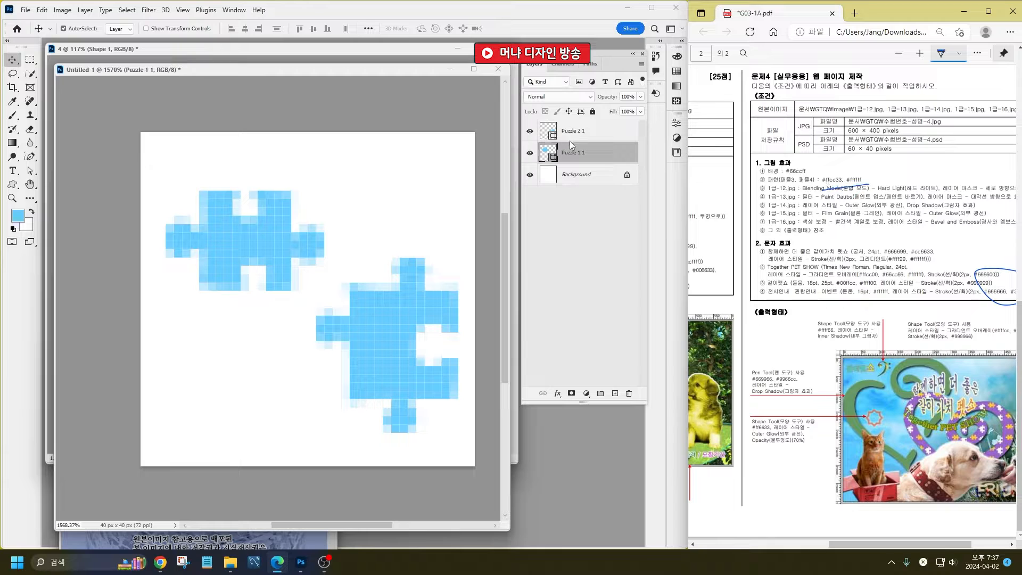
click(546, 152)
double_click(547, 153)
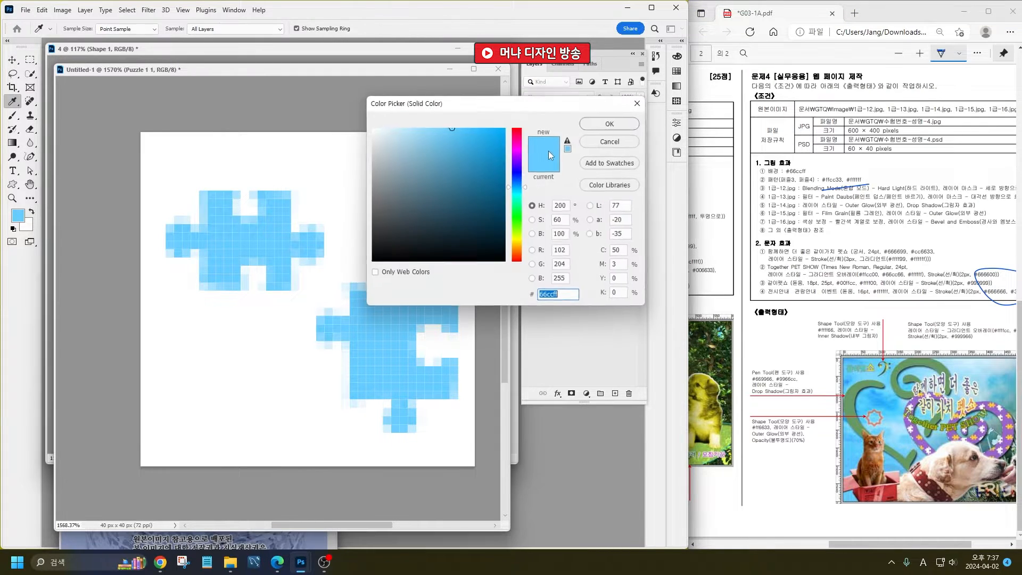
text(ffcc33)
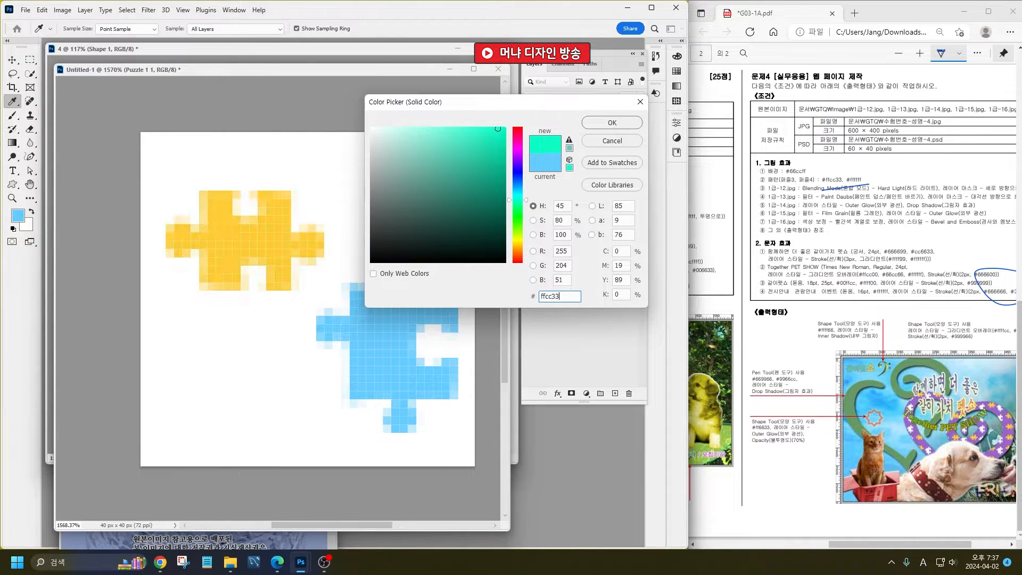
key(Return)
- Set the tall puzzle piece's fill colour to #ffffff
double_click(548, 131)
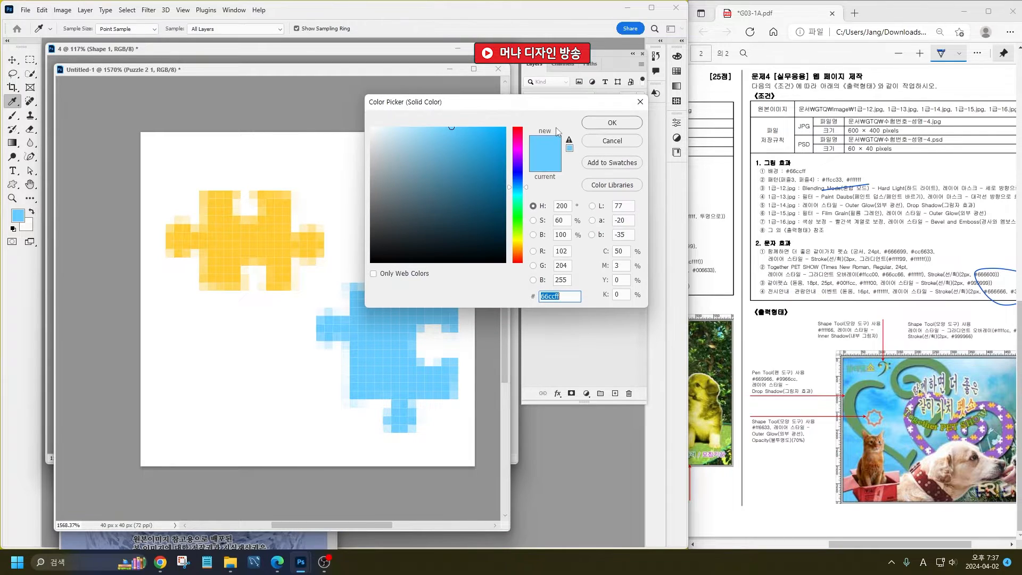
text(ffffff)
key(Return)
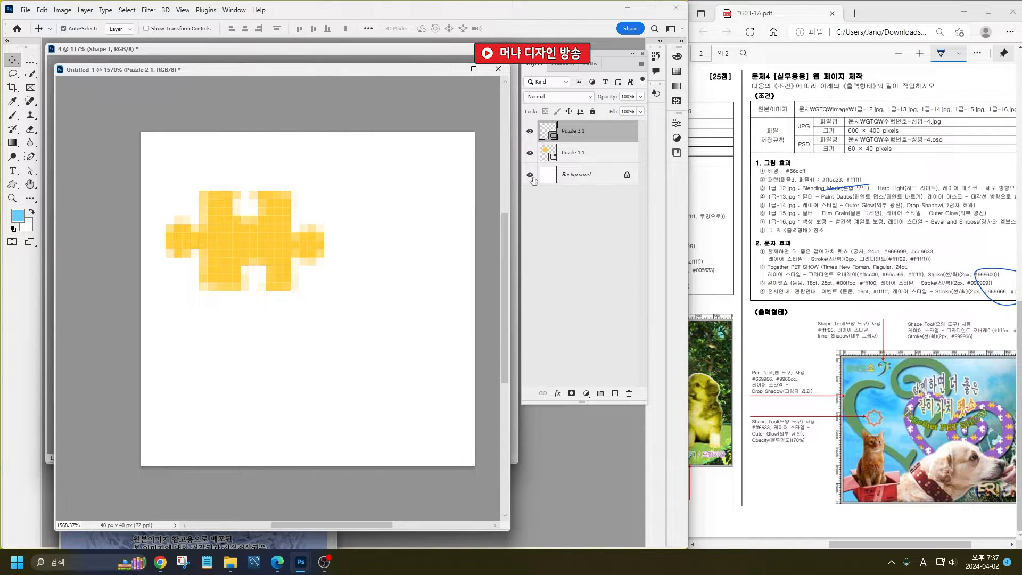
- Hide the Background layer, define the transparent puzzle canvas as a pattern and minimize its document
click(529, 175)
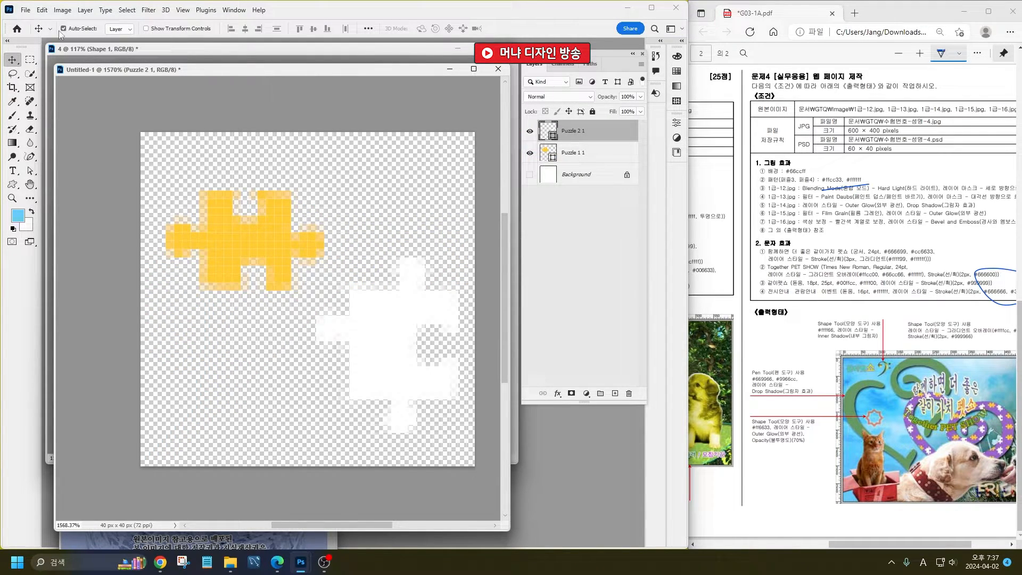
click(42, 9)
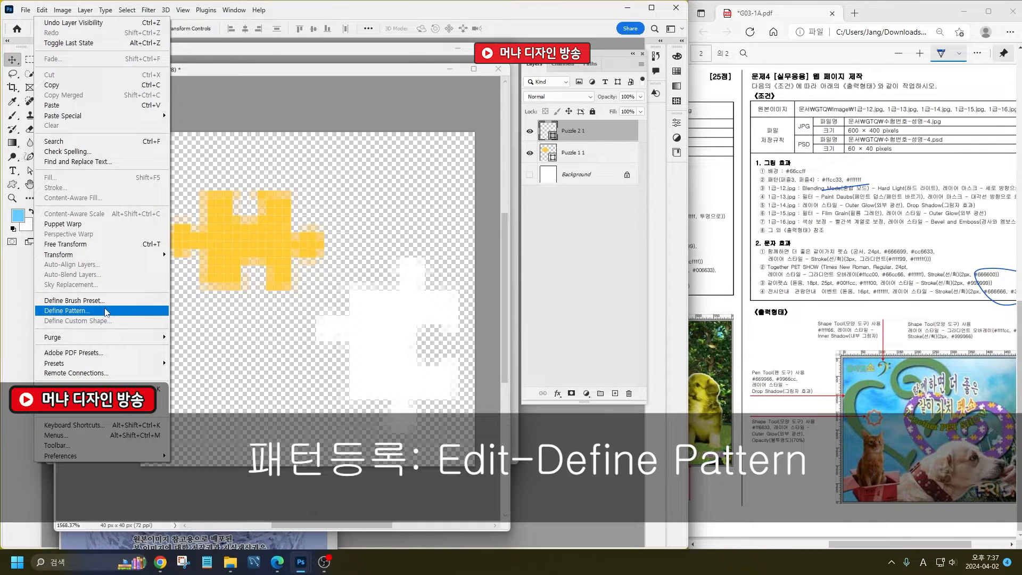
click(106, 311)
click(614, 175)
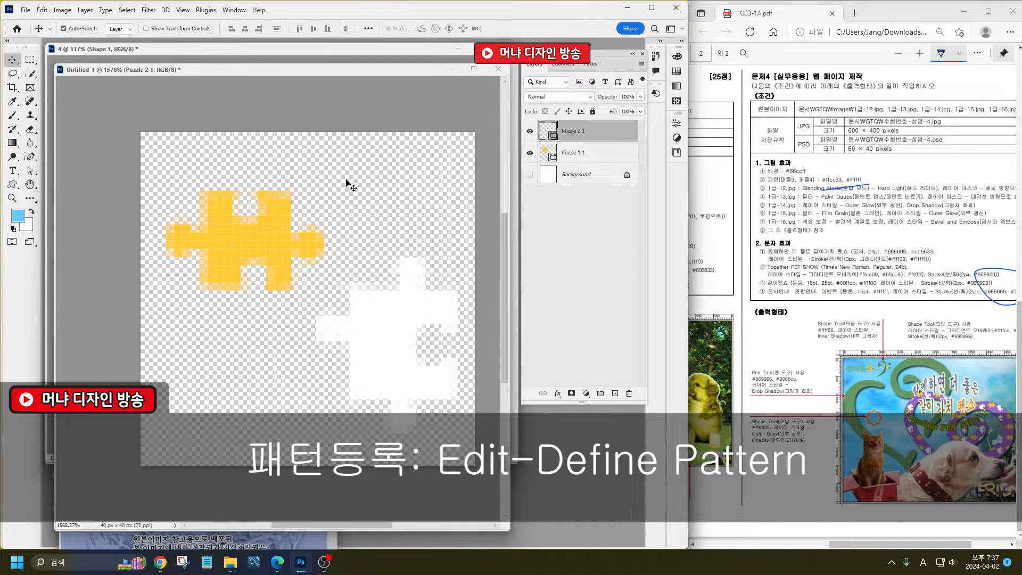
click(450, 69)
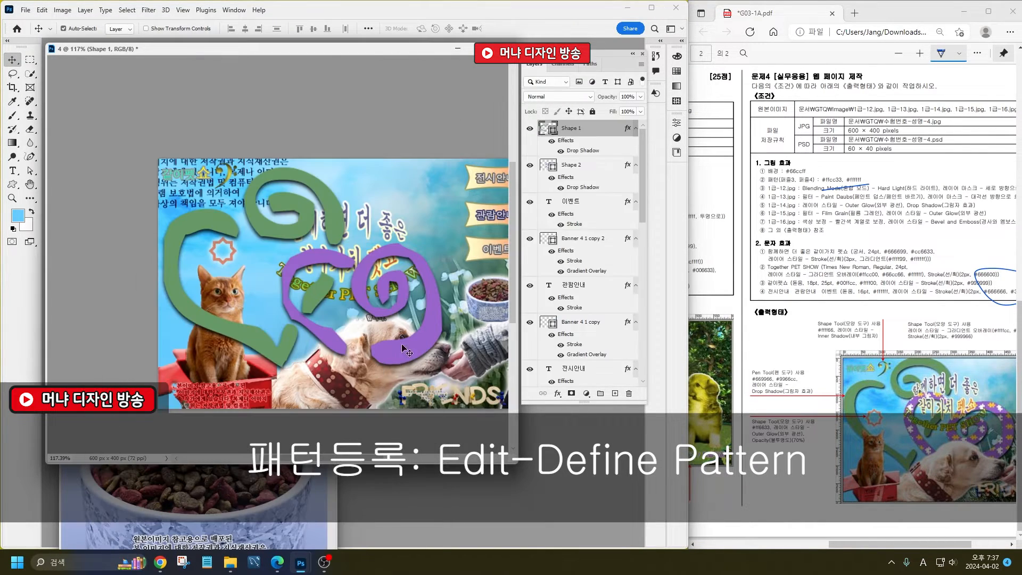
- Apply a Pattern Overlay with the new puzzle pattern to the purple heart half, Shape 2, at a reduced scale
click(405, 280)
click(557, 394)
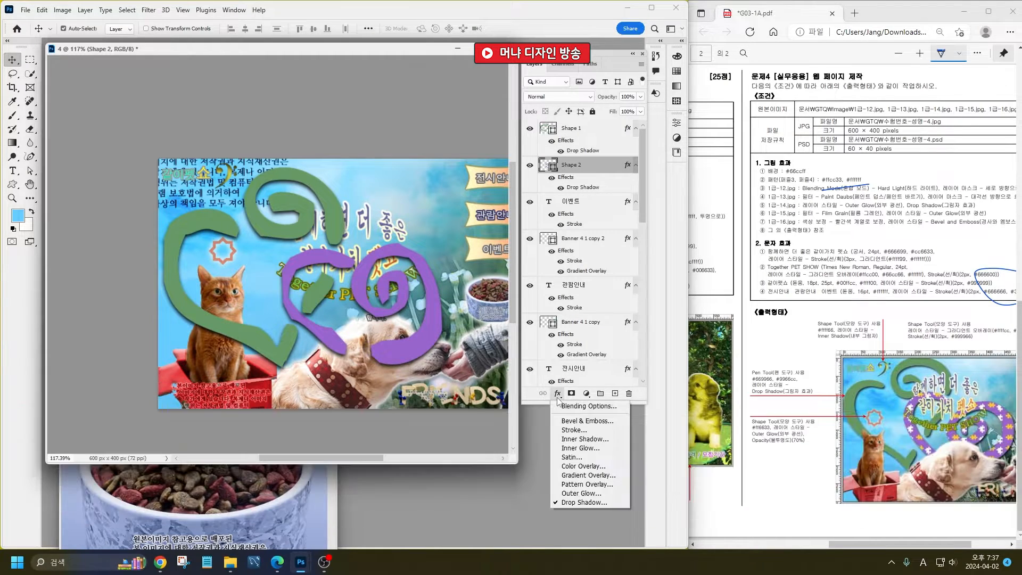
click(601, 485)
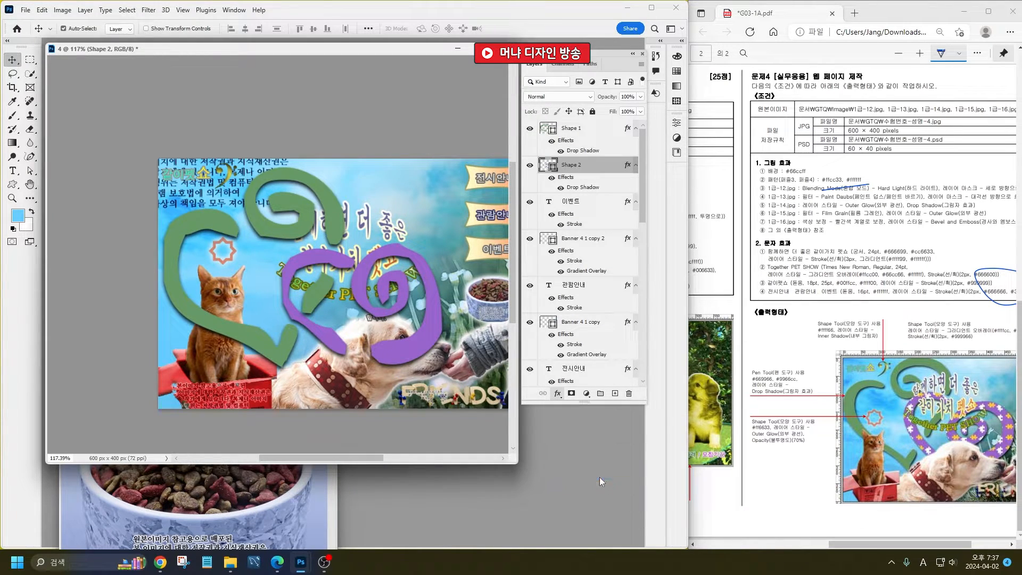
click(478, 356)
scroll(467, 432, down, 2)
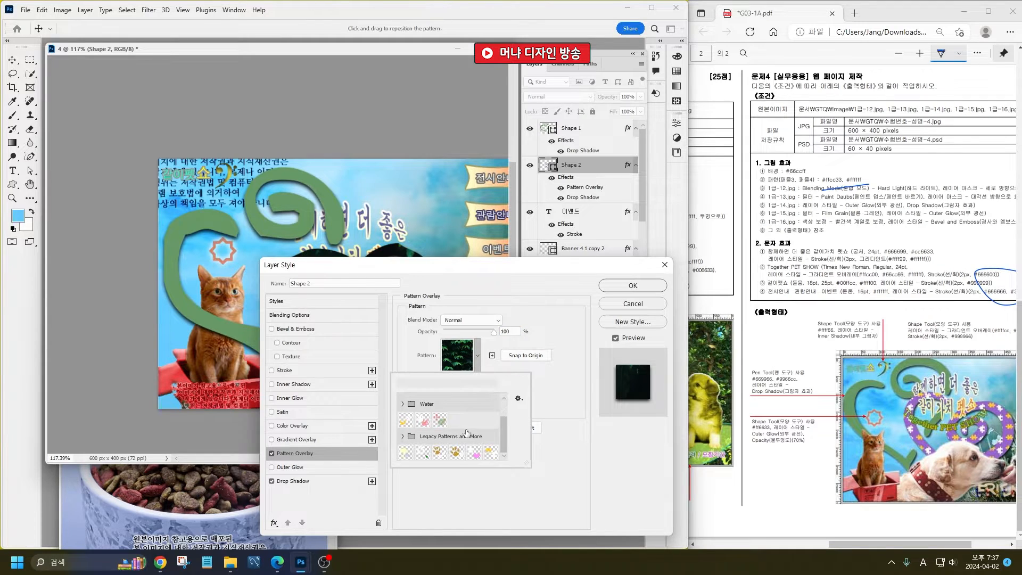
click(489, 453)
key(Return)
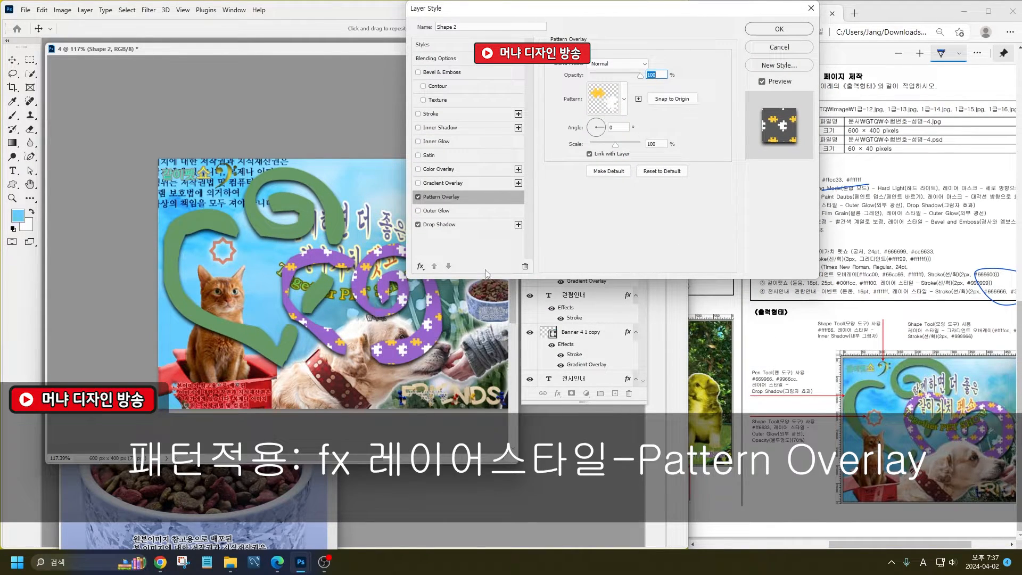
drag(615, 144, 607, 145)
click(779, 29)
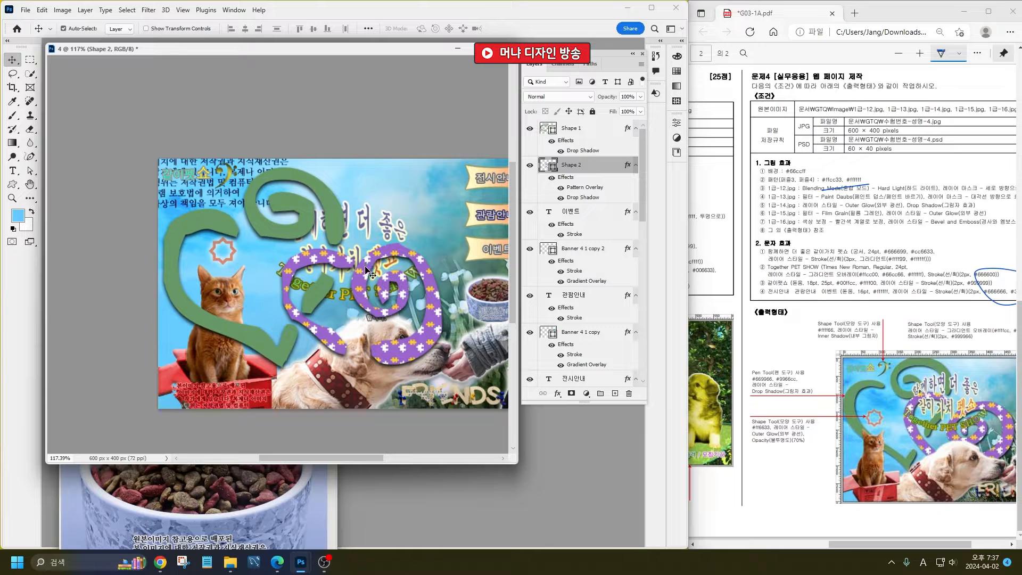
- Move both heart layers, Shape 1 and Shape 2, down the layer stack to directly beneath the dog's Layer 3
key(alt+shift+bracketright)
key(ctrl+bracketleft)
key(ctrl+bracketleft)
key(ctrl+bracketleft)
key(ctrl+bracketleft)
key(ctrl+bracketleft)
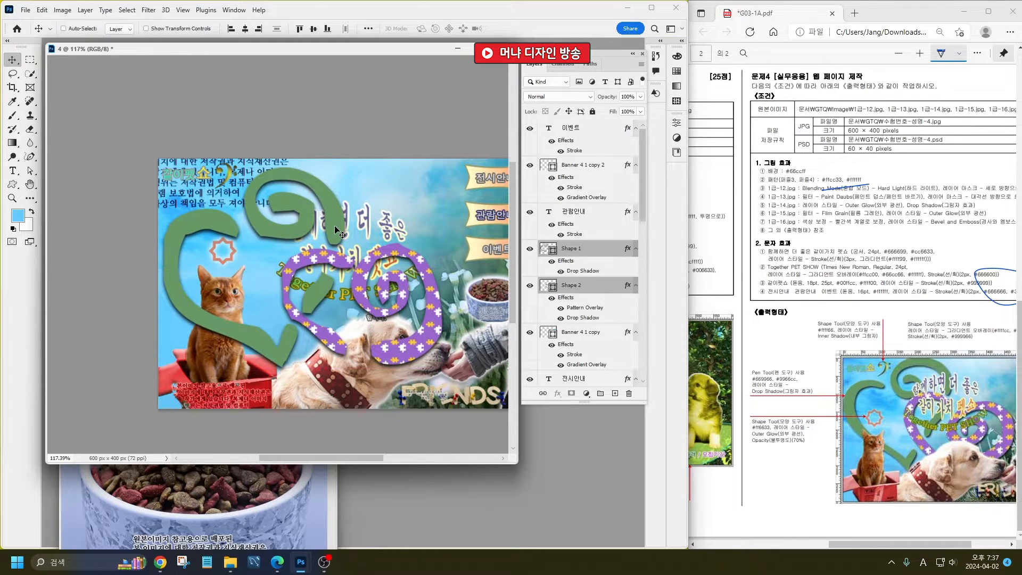
key(ctrl+bracketleft)
key(ctrl+bracketleft)
key(ctrl+bracketleft)
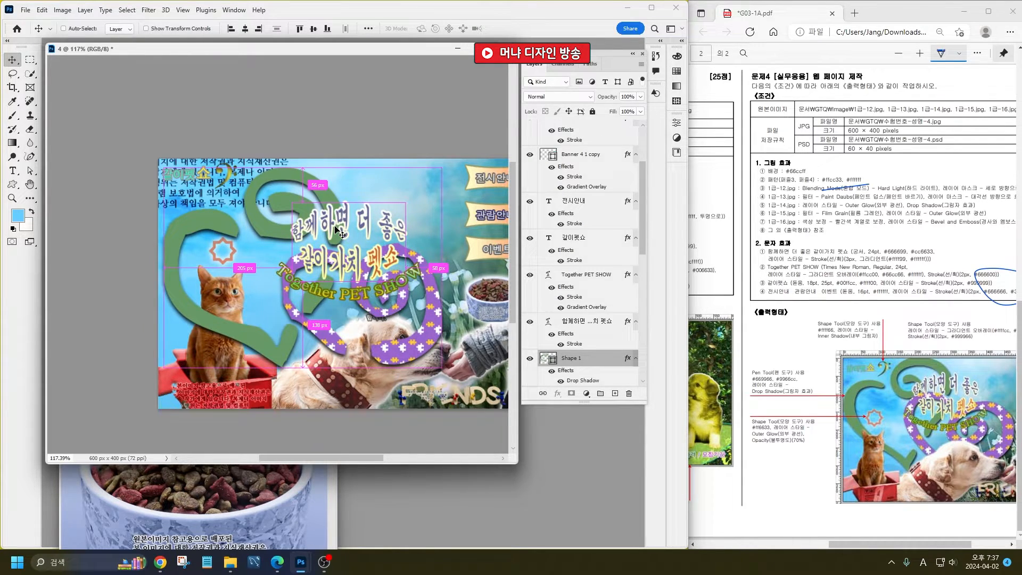
key(ctrl+bracketleft)
key(ctrl+bracketleft)
key(ctrl+bracketleft)
key(ctrl+bracketleft)
key(ctrl+bracketleft)
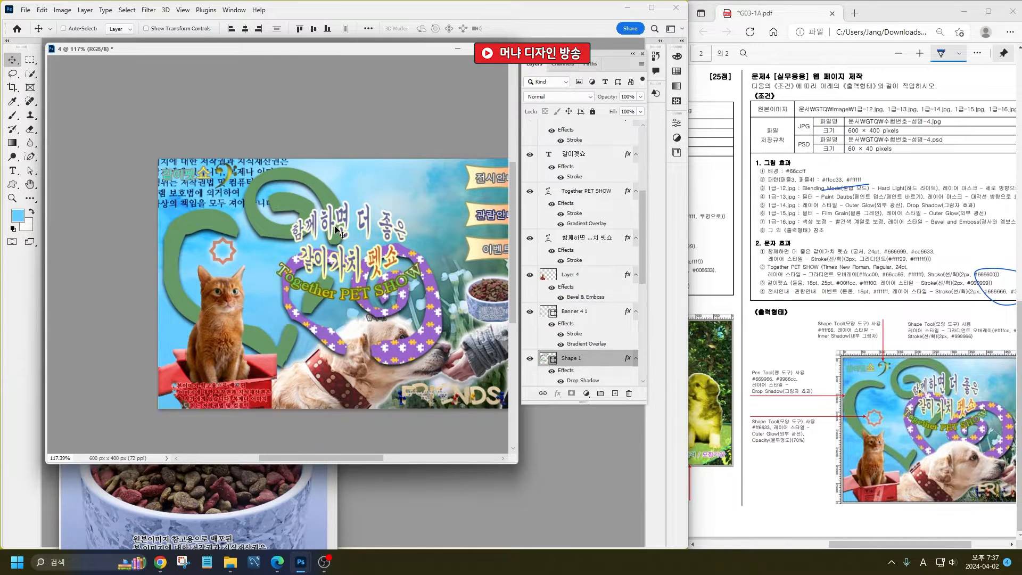
key(ctrl+bracketleft)
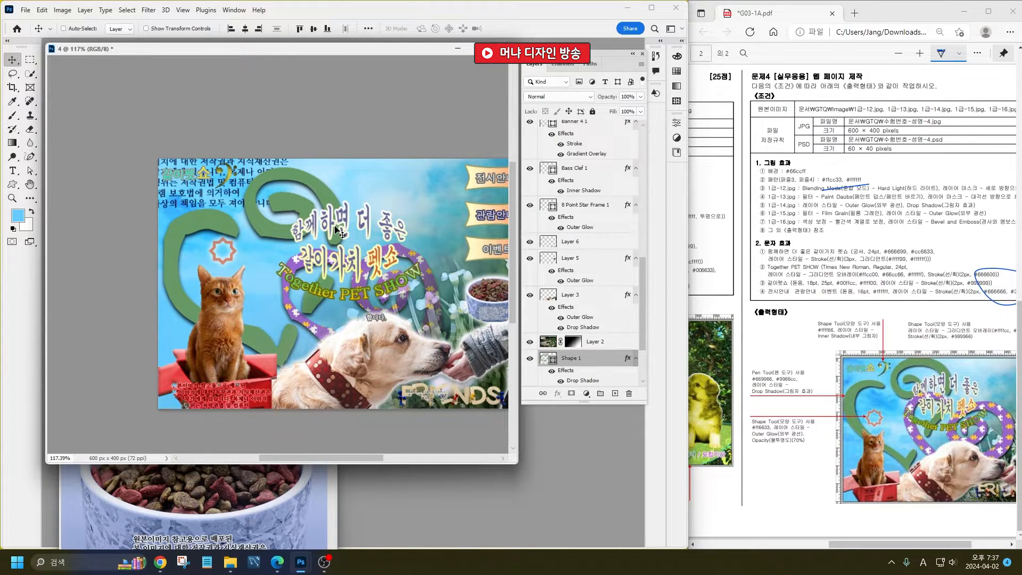
key(ctrl+bracketleft)
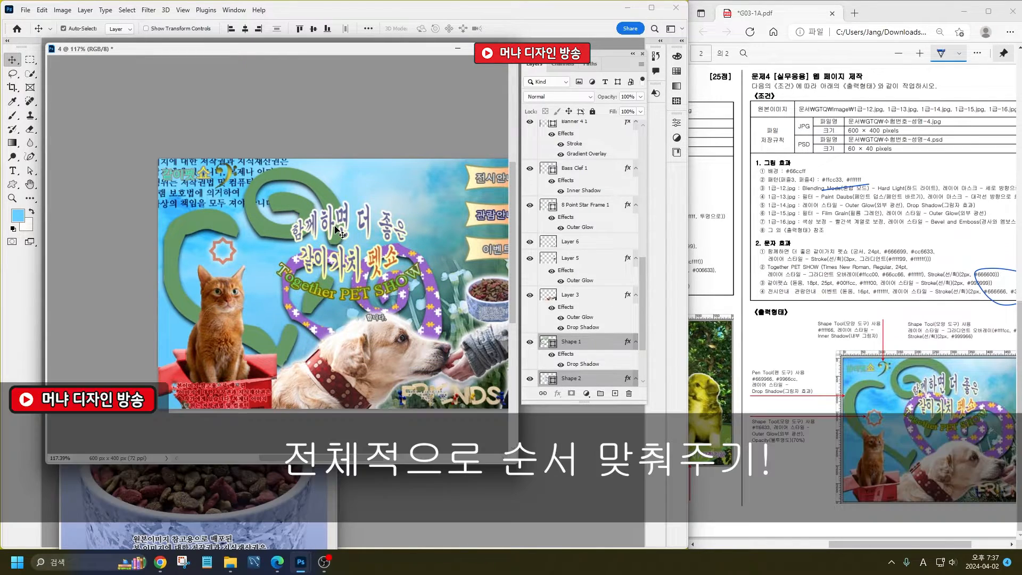
key(ctrl+0)
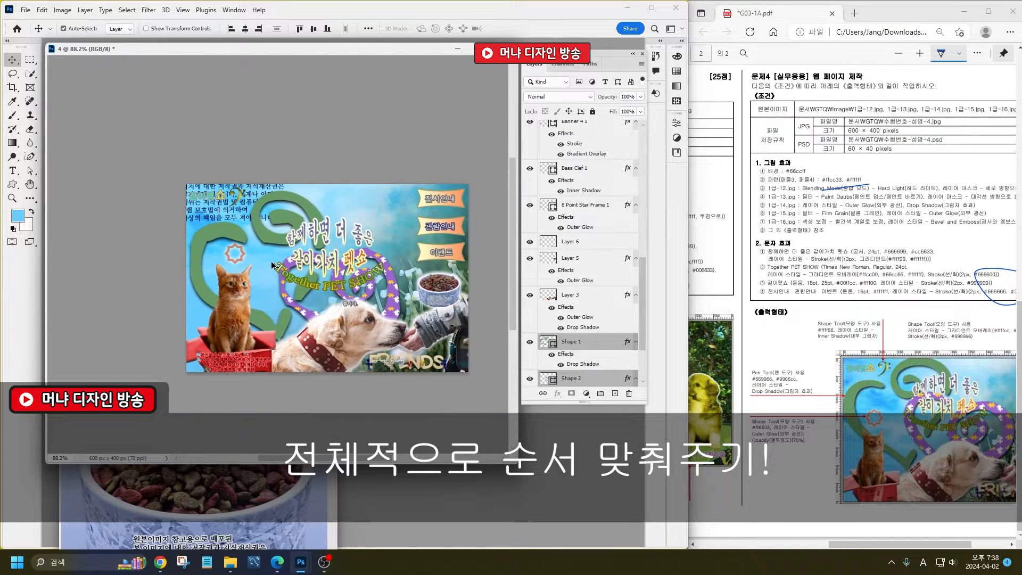
- Save the finished composition as 4.psd and close it along with the 1급-15.jpg source image
drag(914, 545, 942, 548)
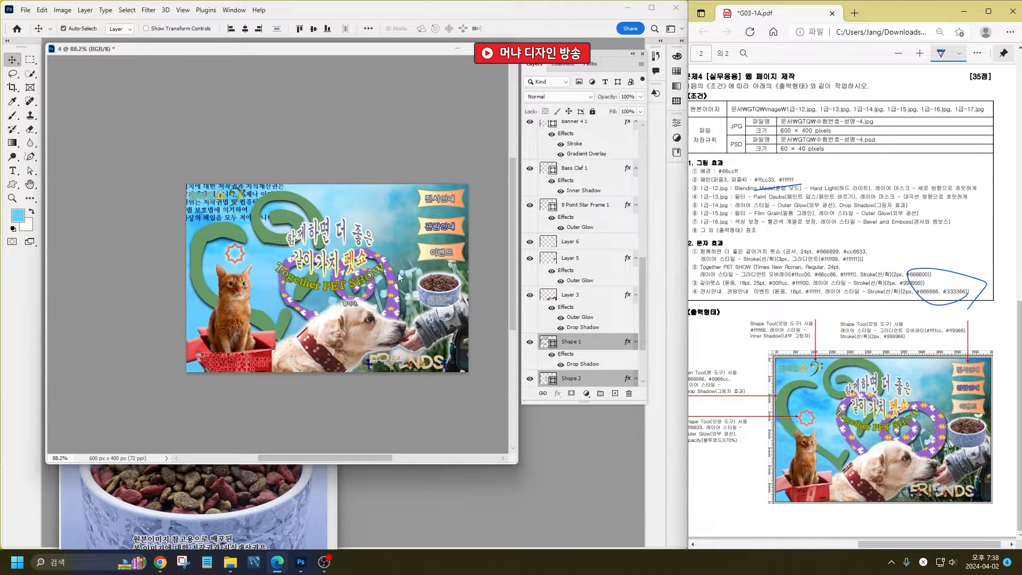
key(ctrl+s)
click(186, 163)
key(ctrl+s)
key(Return)
key(Return)
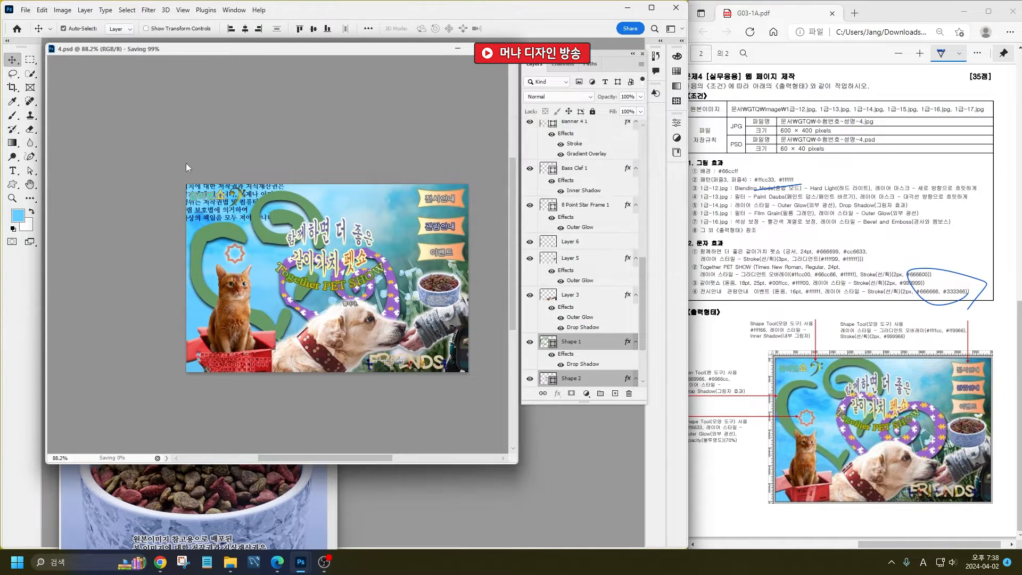
key(ctrl+w)
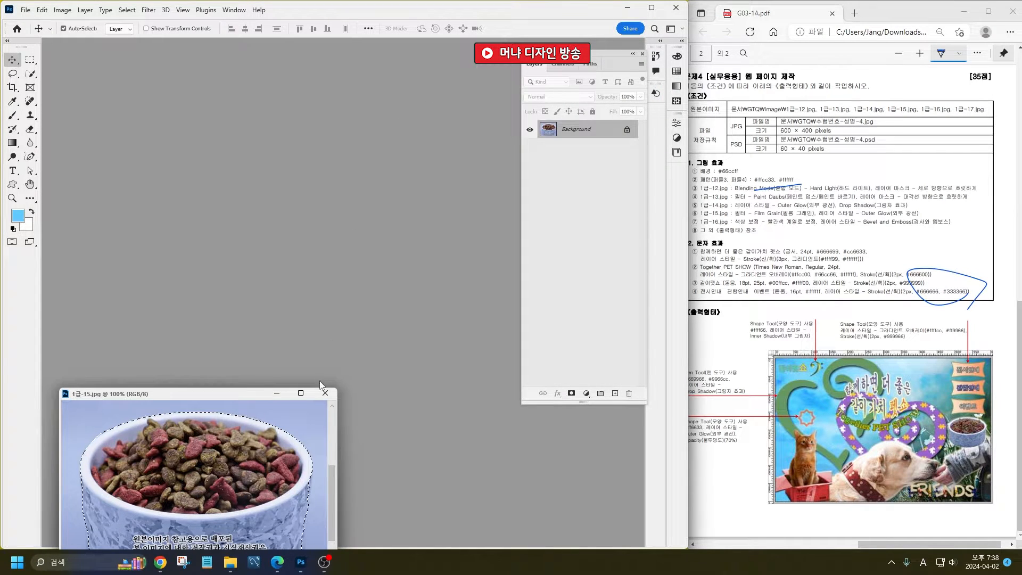
key(ctrl+w)
- Open the four answer files 1, 2, 3 and 4 (PSD) from the 소스파일 folder together
key(ctrl+o)
click(124, 96)
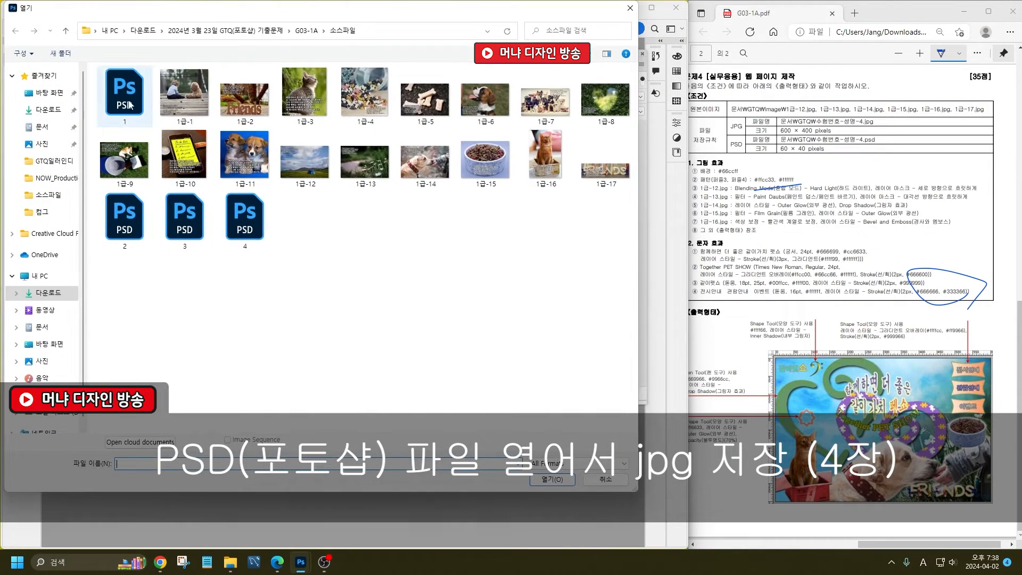
ctrl+click(124, 218)
ctrl+click(185, 218)
ctrl+click(235, 227)
key(Return)
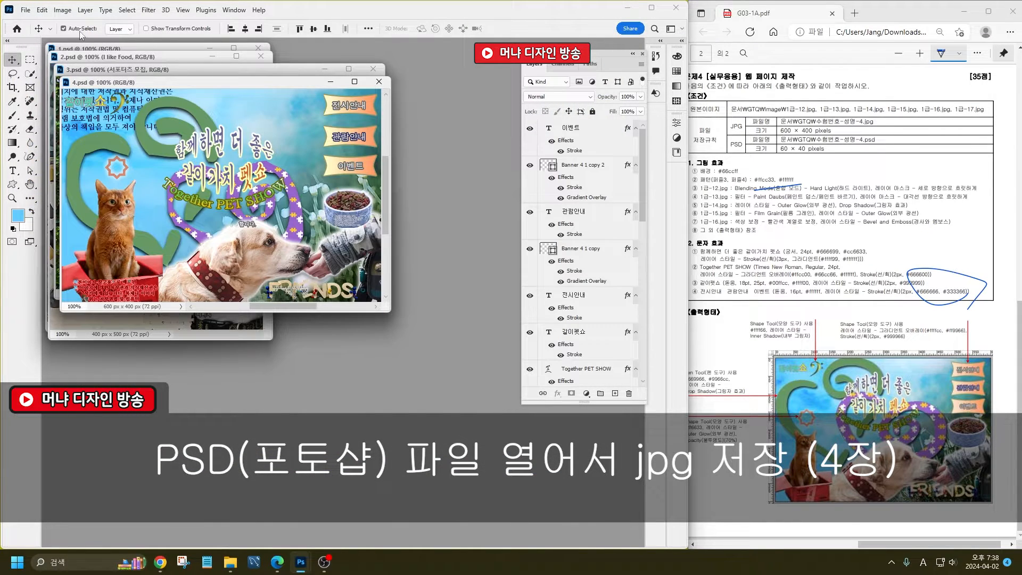
- Save a JPEG copy of 4.psd as "4 copy" at Maximum quality
click(25, 10)
mouse_move(75, 212)
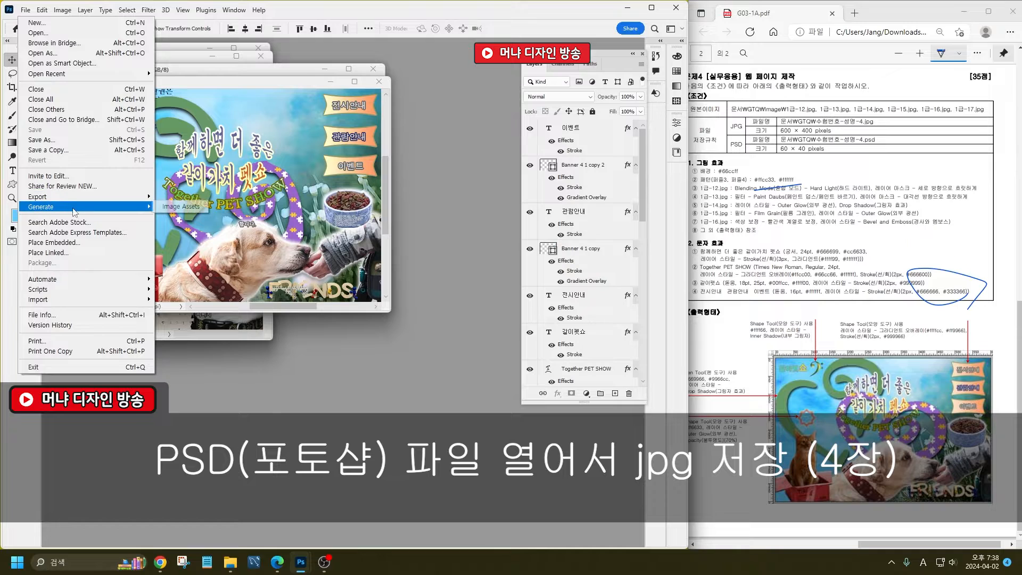
click(85, 149)
click(115, 437)
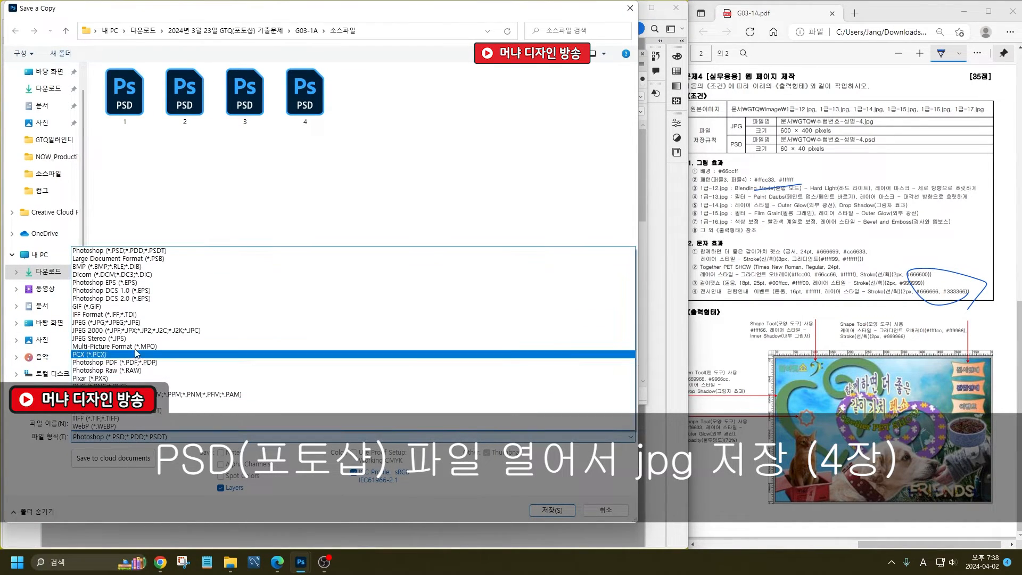
click(106, 349)
key(Return)
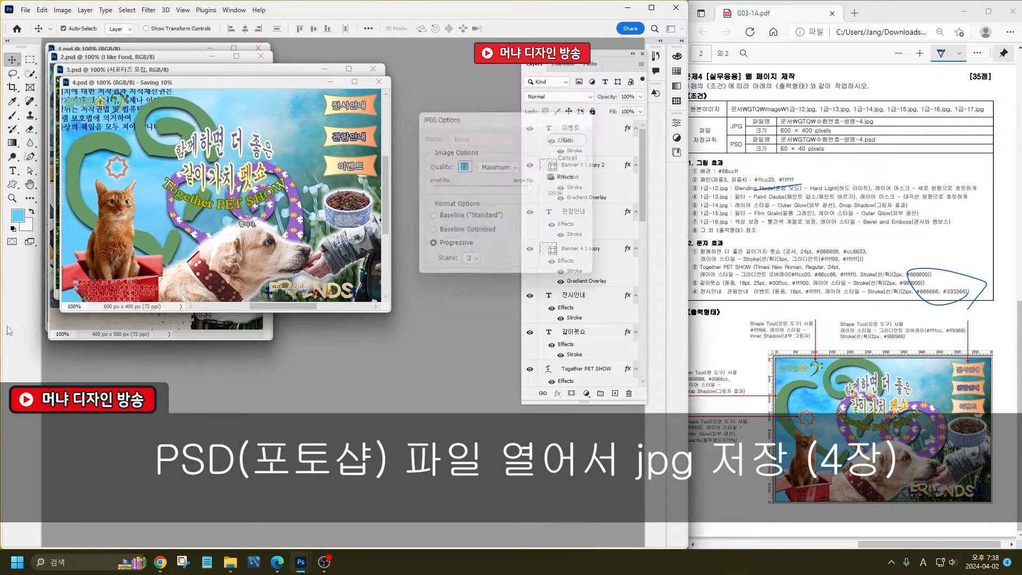
key(Return)
- Move the 4.psd window aside and save 3.psd as the JPEG "3 copy" at quality 12
drag(144, 82, 240, 176)
click(192, 77)
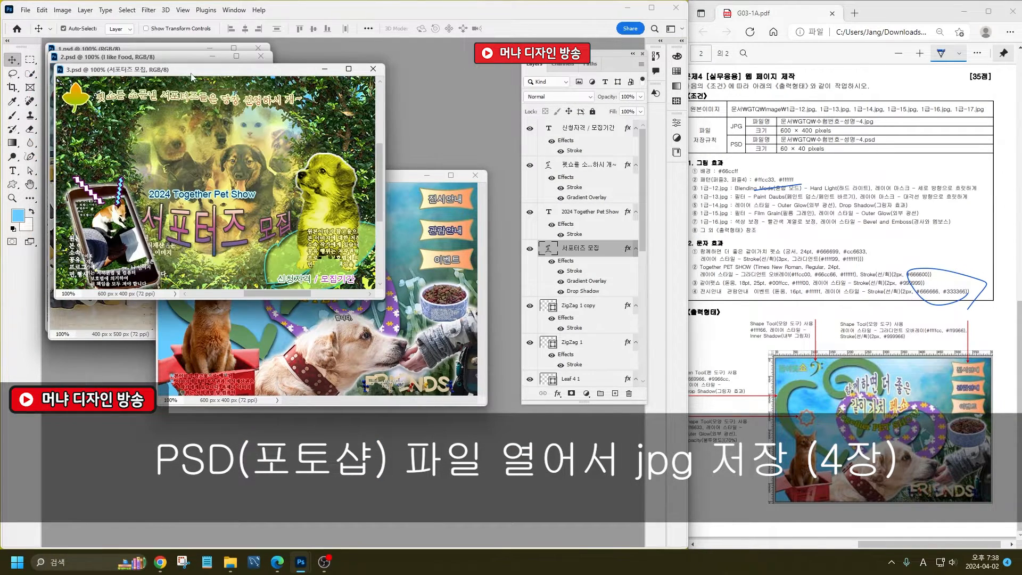
click(33, 11)
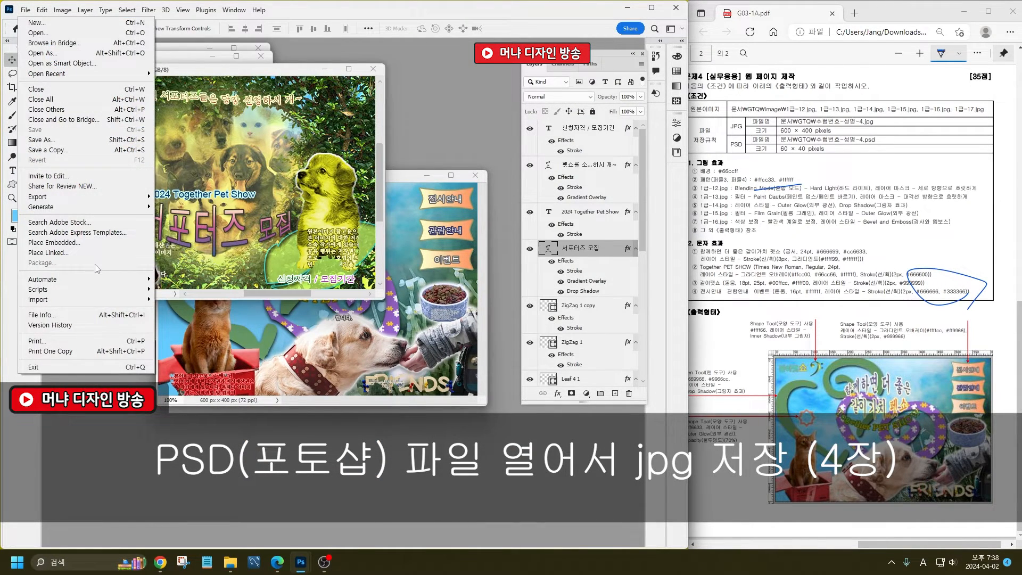
click(91, 153)
click(144, 437)
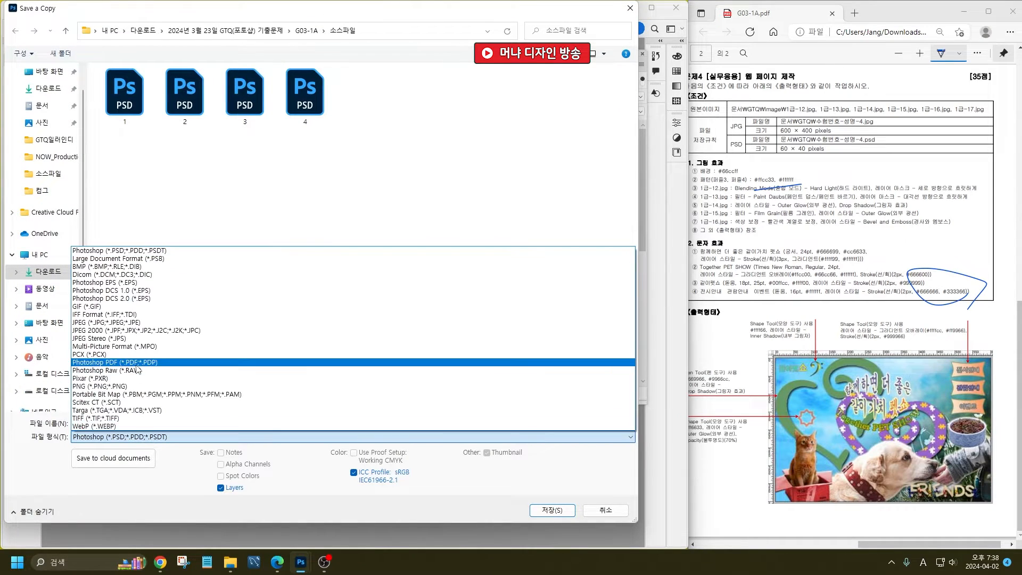
click(144, 322)
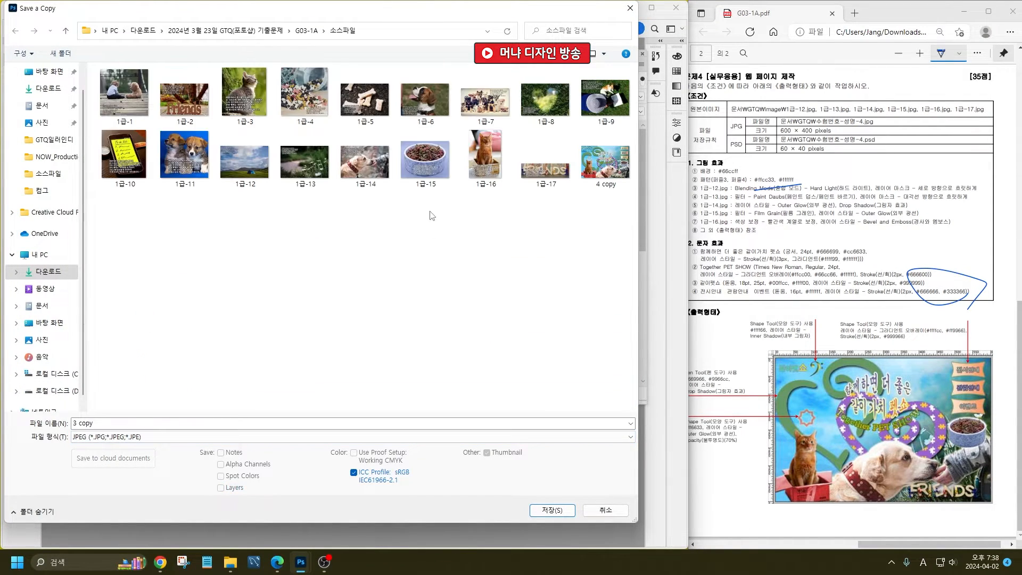
click(548, 509)
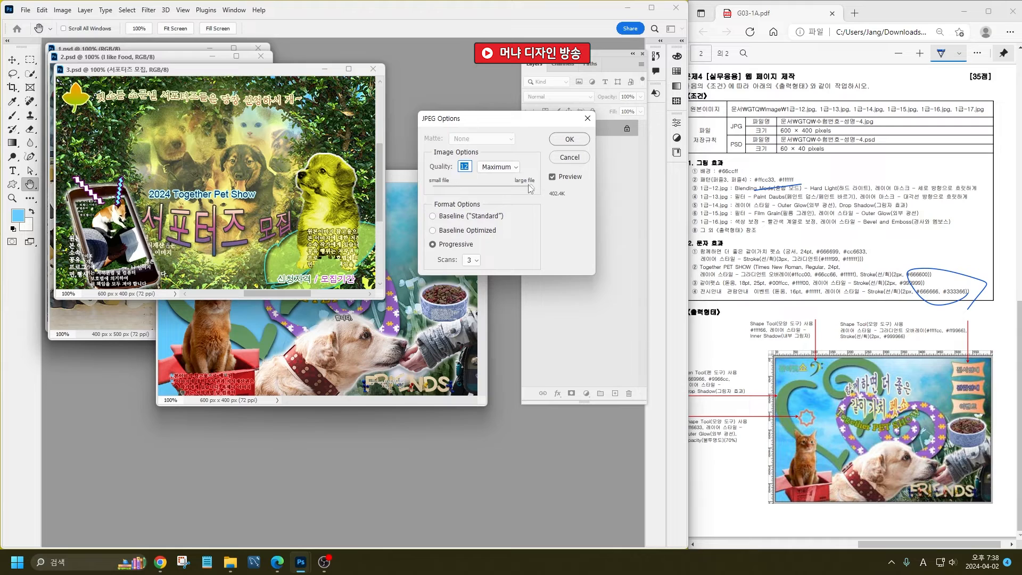
click(530, 189)
click(569, 139)
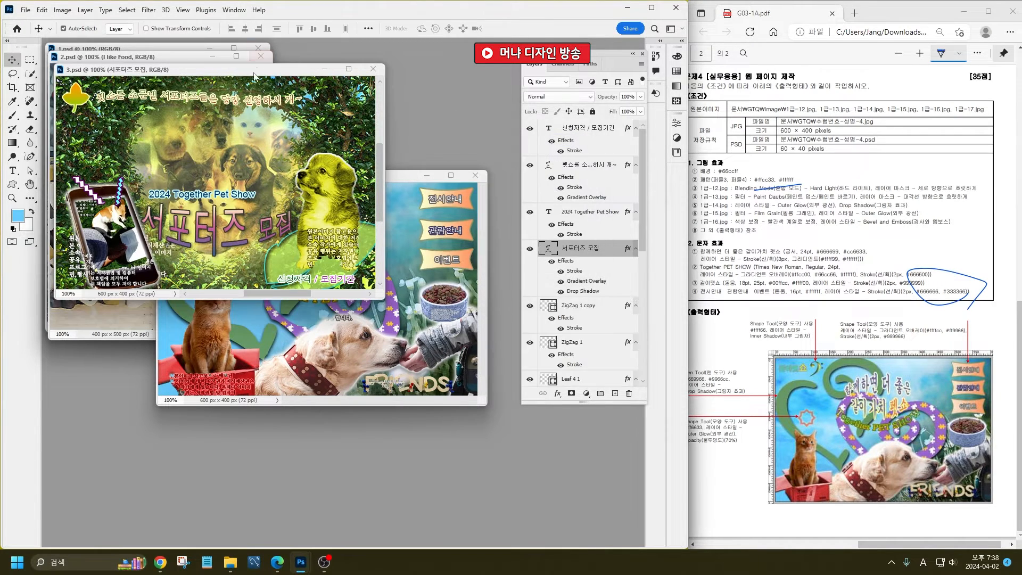
- Move the 3.psd window out of the way and save 2.psd as the JPEG "2 copy"
drag(253, 76, 387, 390)
click(149, 117)
click(25, 10)
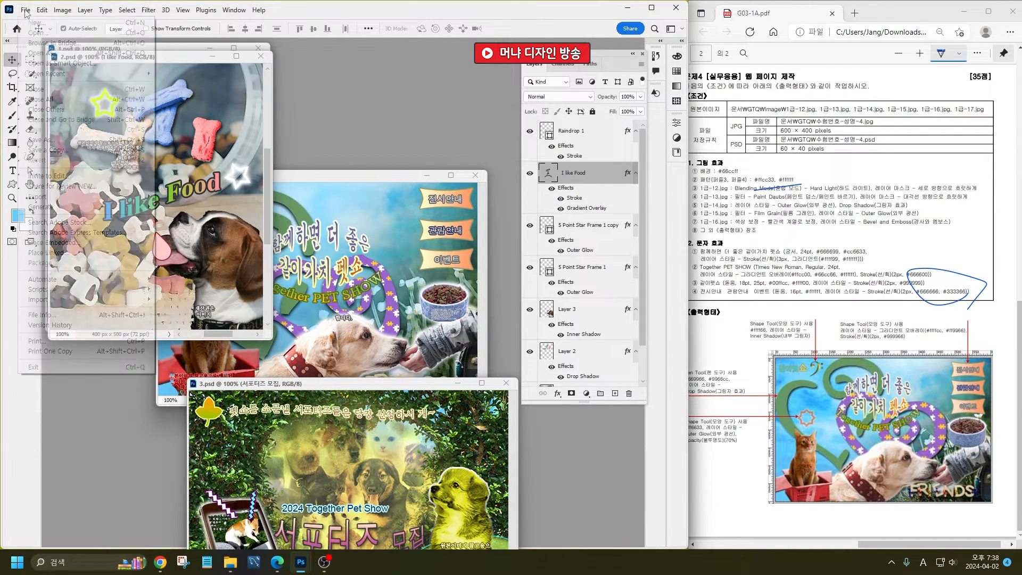
click(79, 150)
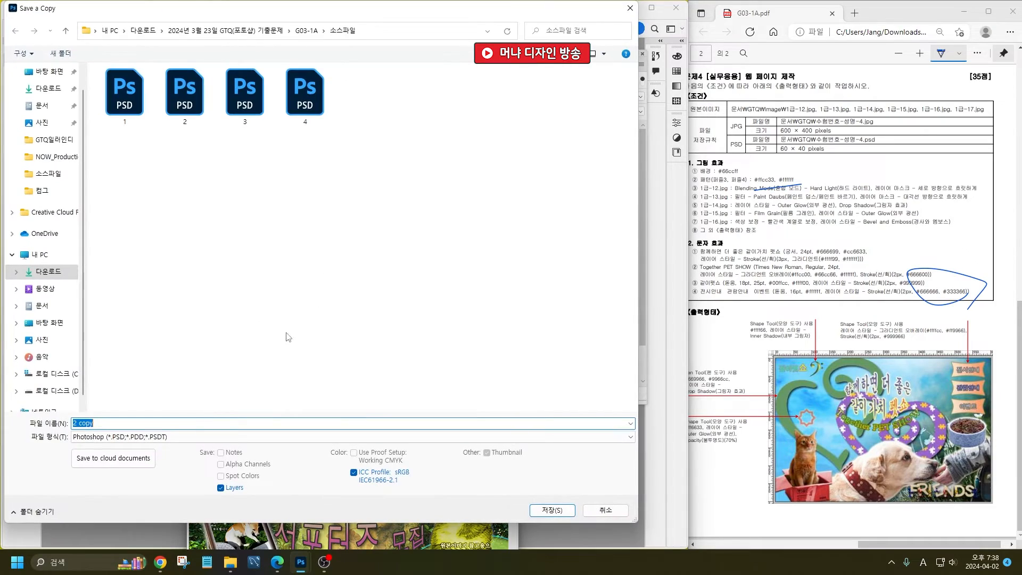
click(158, 439)
click(190, 320)
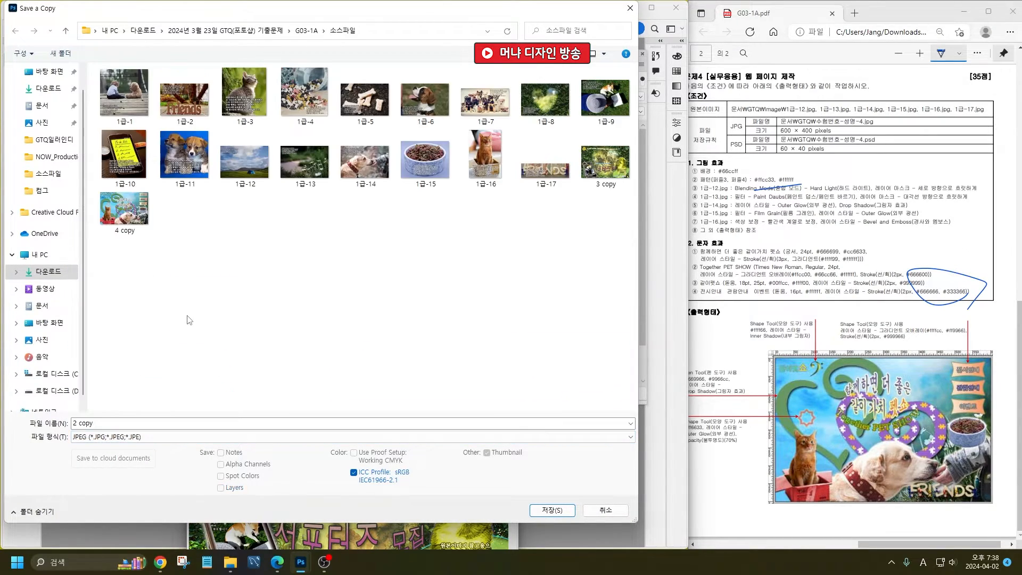
key(Return)
key(Return)
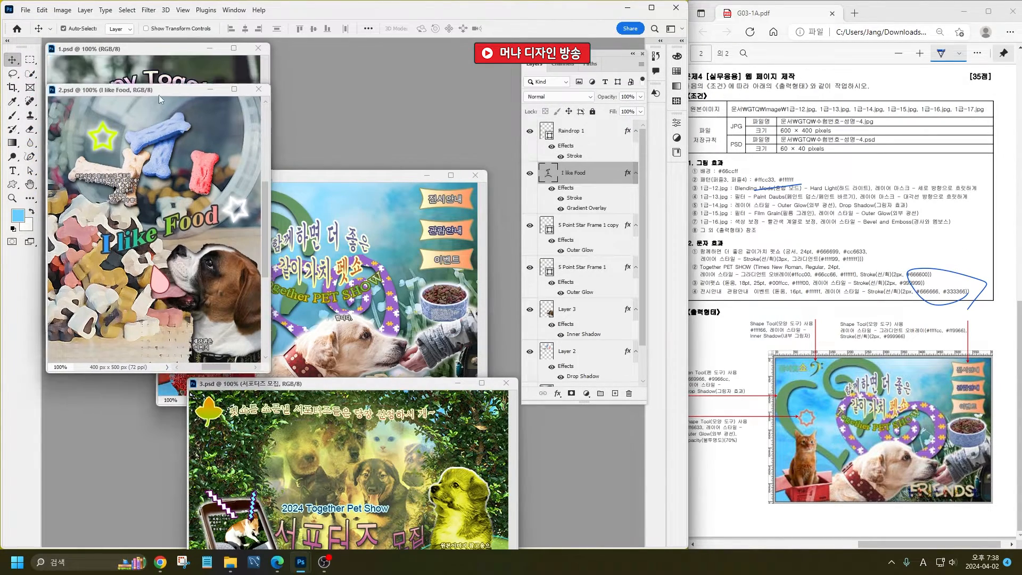
- Save a JPEG copy of 1.psd as "1 copy" in the 소스파일 folder
key(ctrl+w)
click(25, 9)
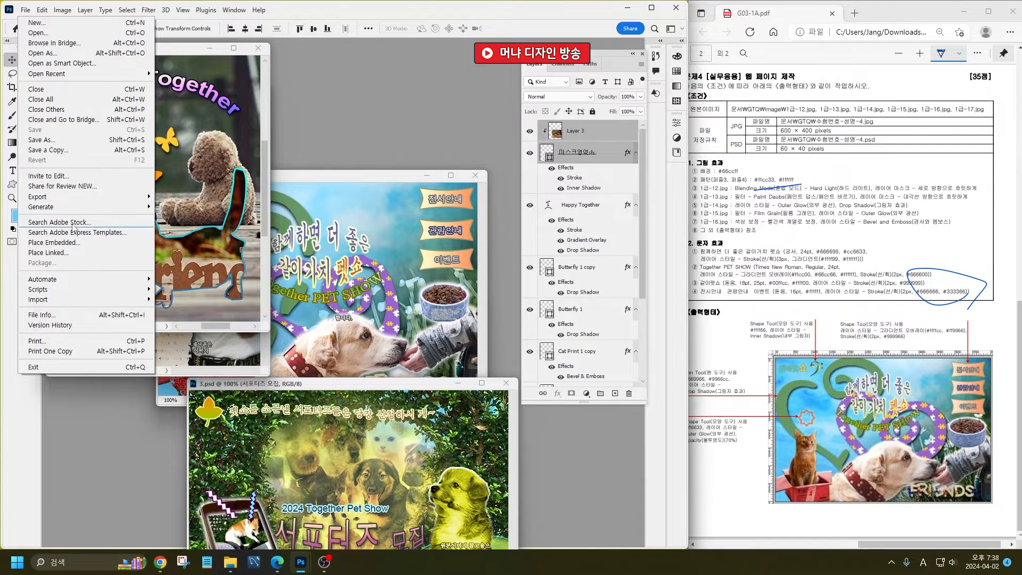
click(80, 150)
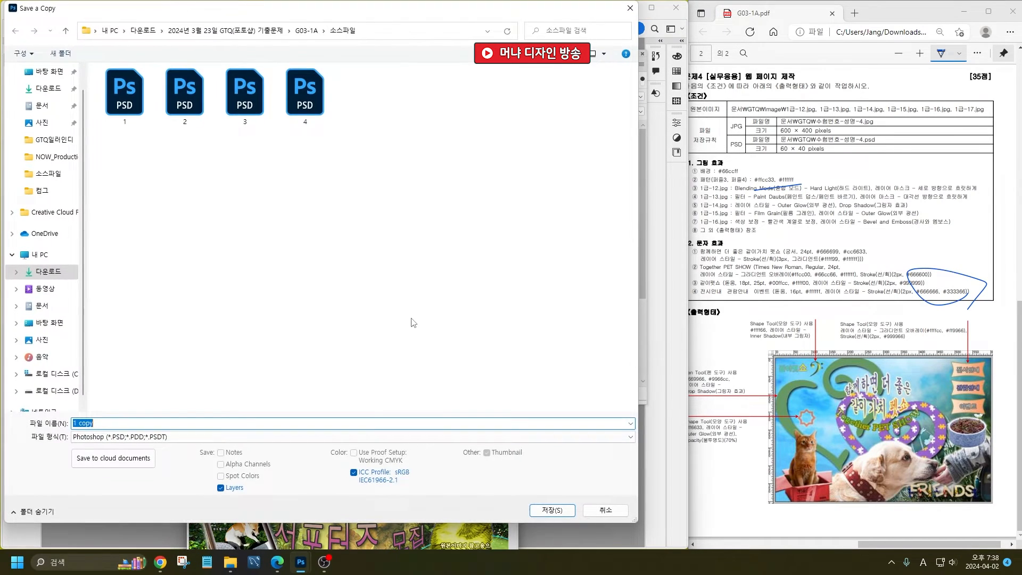
click(139, 436)
click(137, 323)
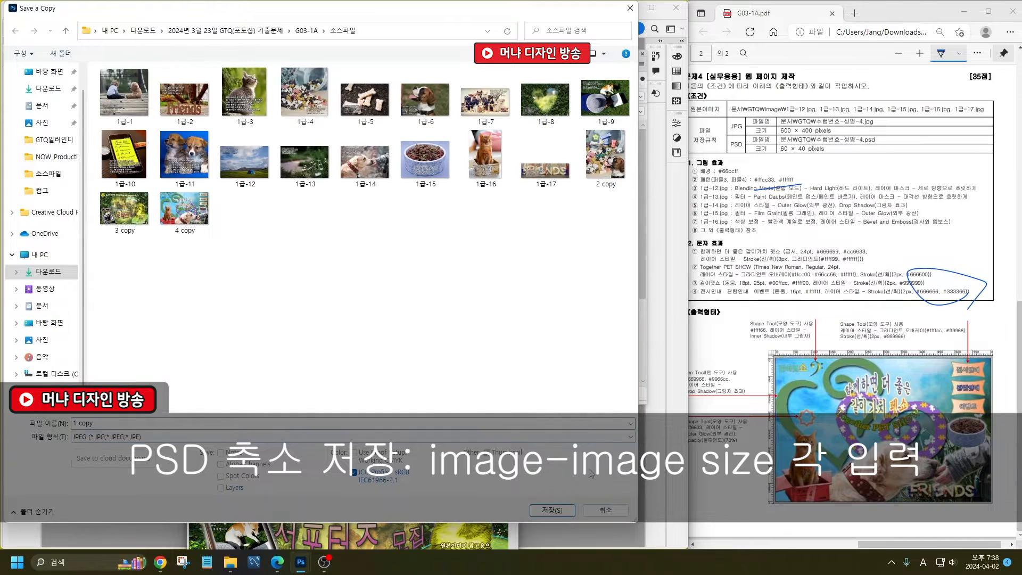
click(552, 509)
click(567, 142)
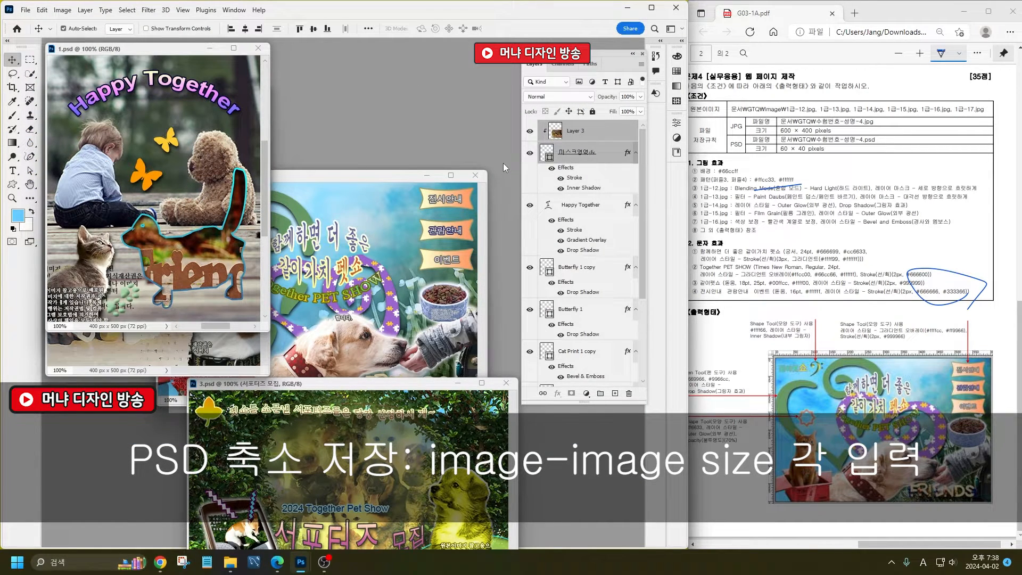
- Resize 1.psd to 40 × 50 pixels with the size units set to pixels, and save and close it
click(73, 14)
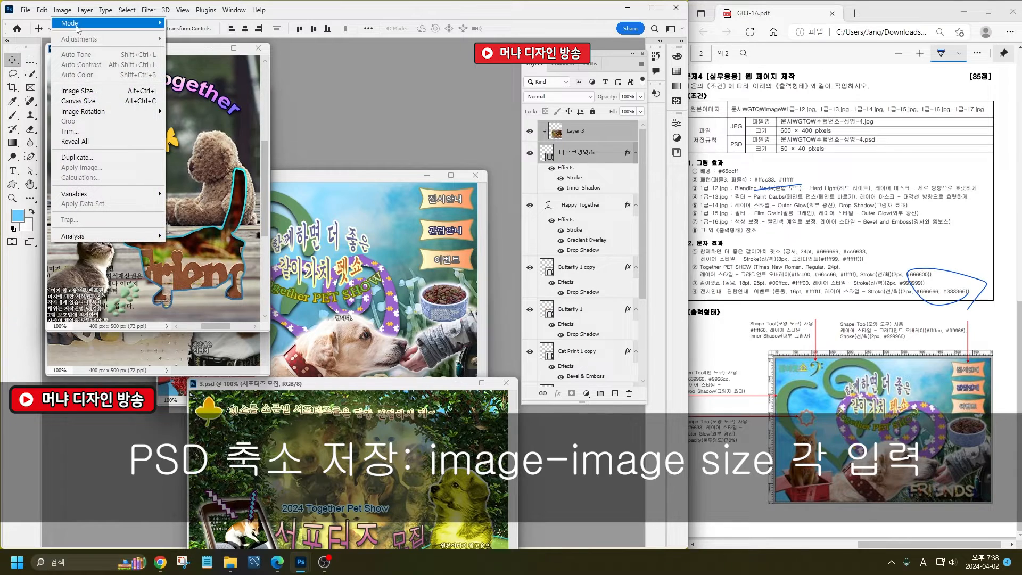
click(118, 90)
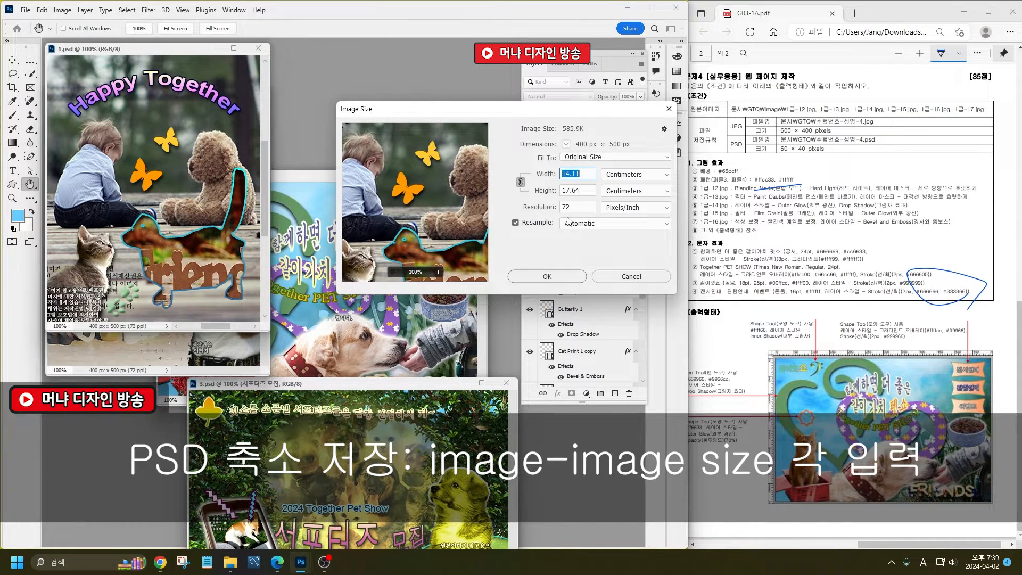
click(656, 176)
click(649, 193)
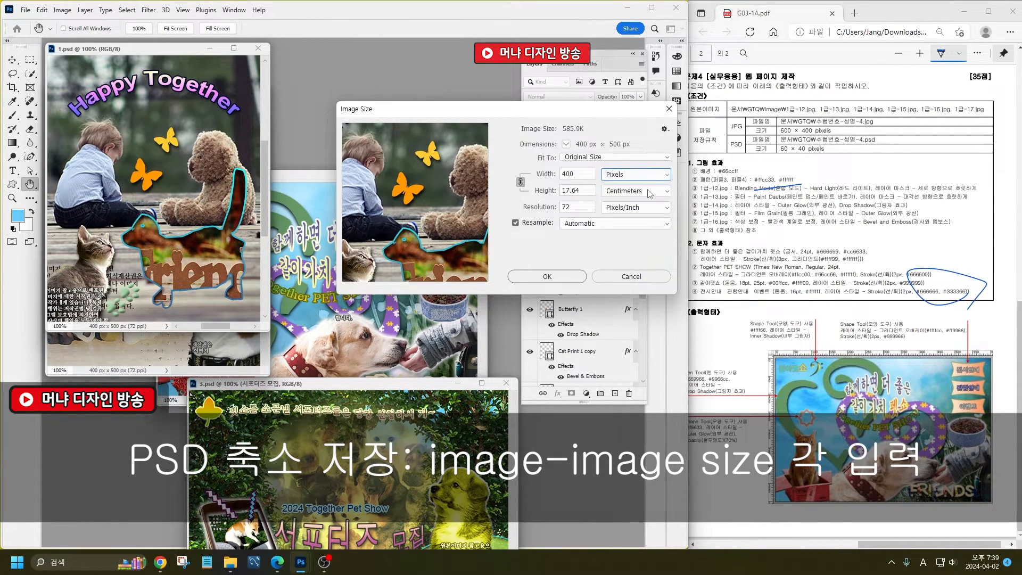
double_click(587, 174)
text(40)
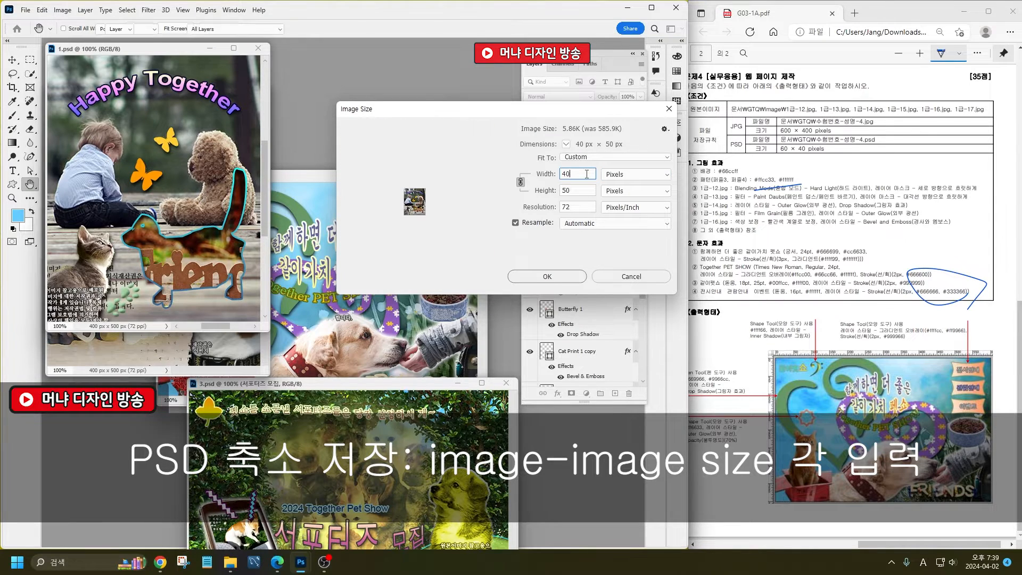
key(Return)
key(ctrl+s)
key(ctrl+w)
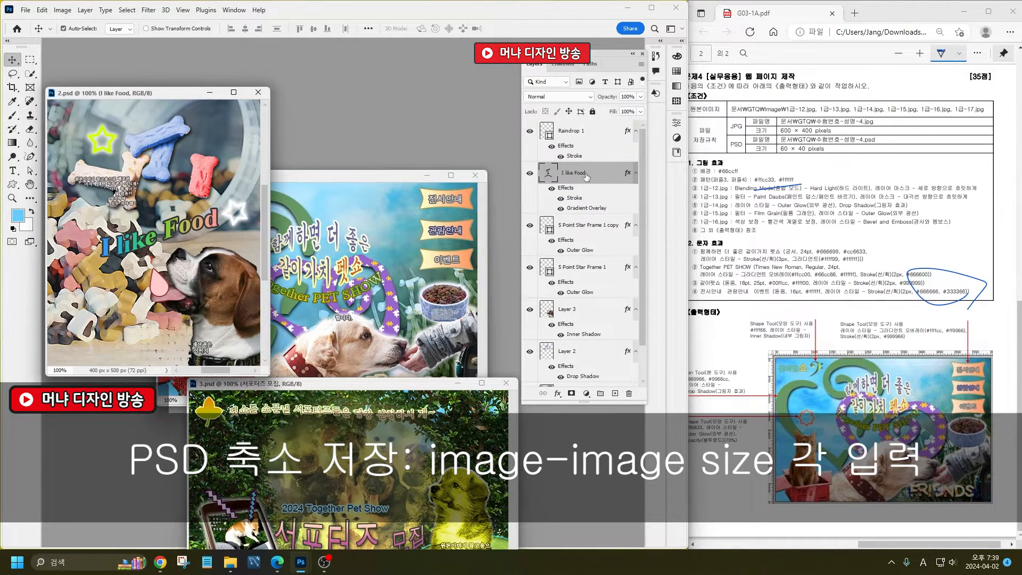
- Resize 2.psd proportionally to a width of 40 pixels, and save and close it
click(54, 11)
click(80, 85)
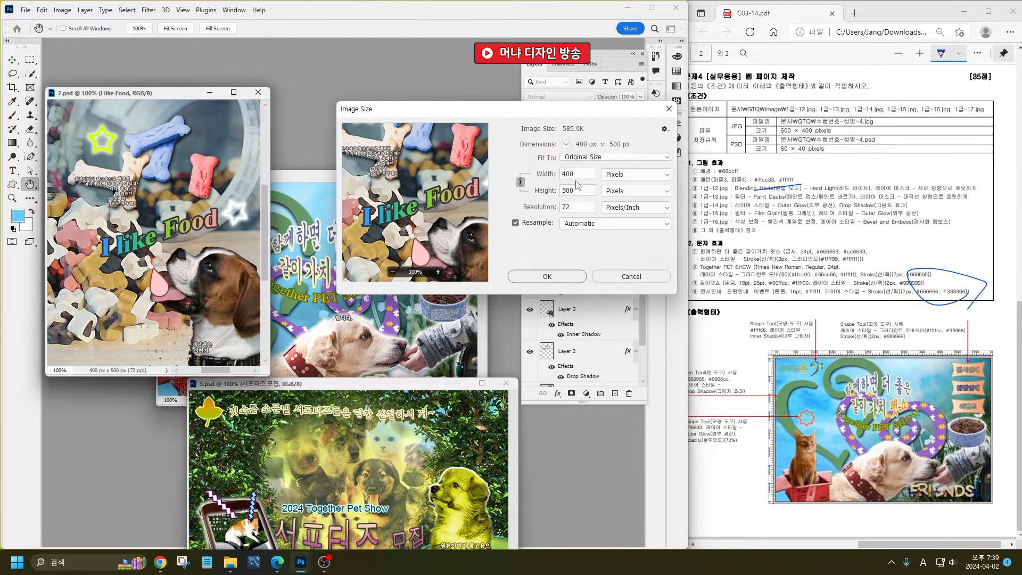
text(40)
key(Return)
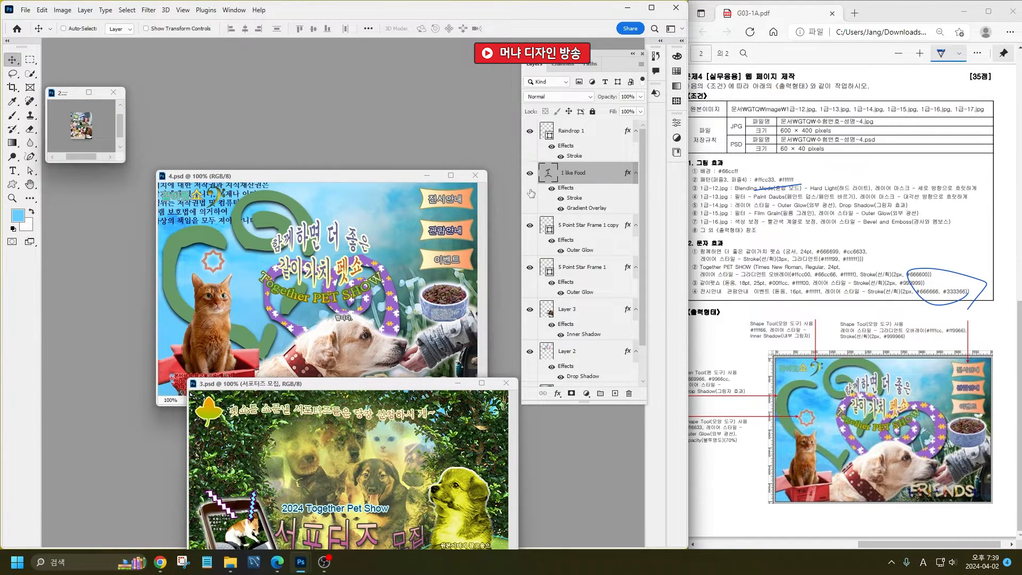
key(ctrl+s)
key(ctrl+w)
- Resize 4.psd to 60 × 40 pixels, and save and close it
click(70, 12)
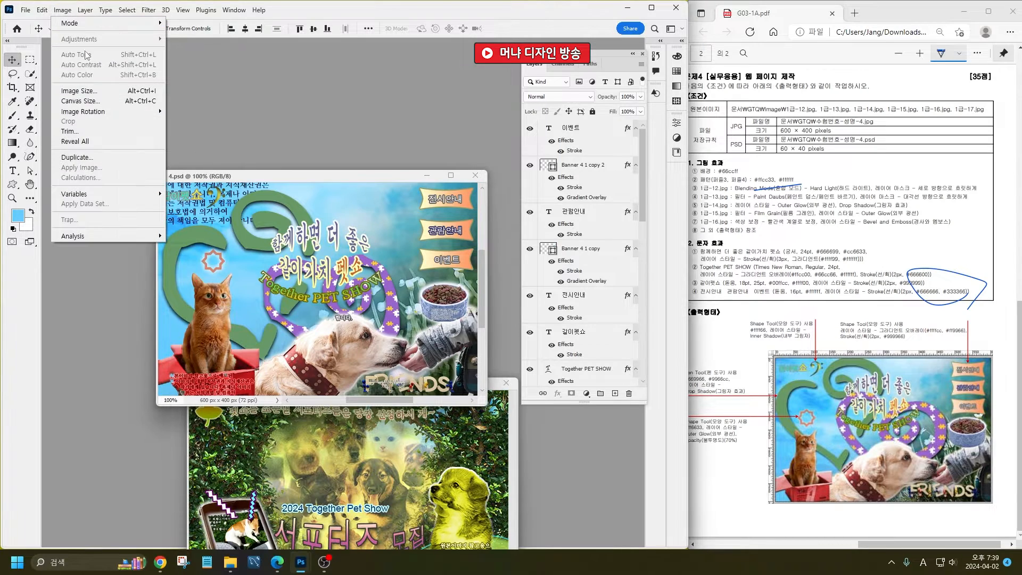
click(99, 91)
text(60)
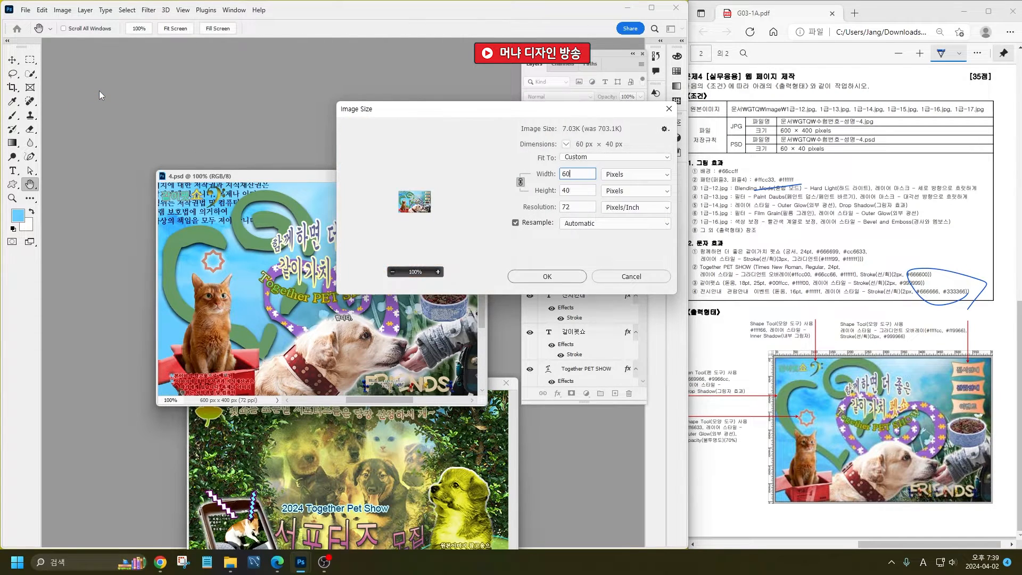
key(Return)
key(ctrl+s)
key(ctrl+w)
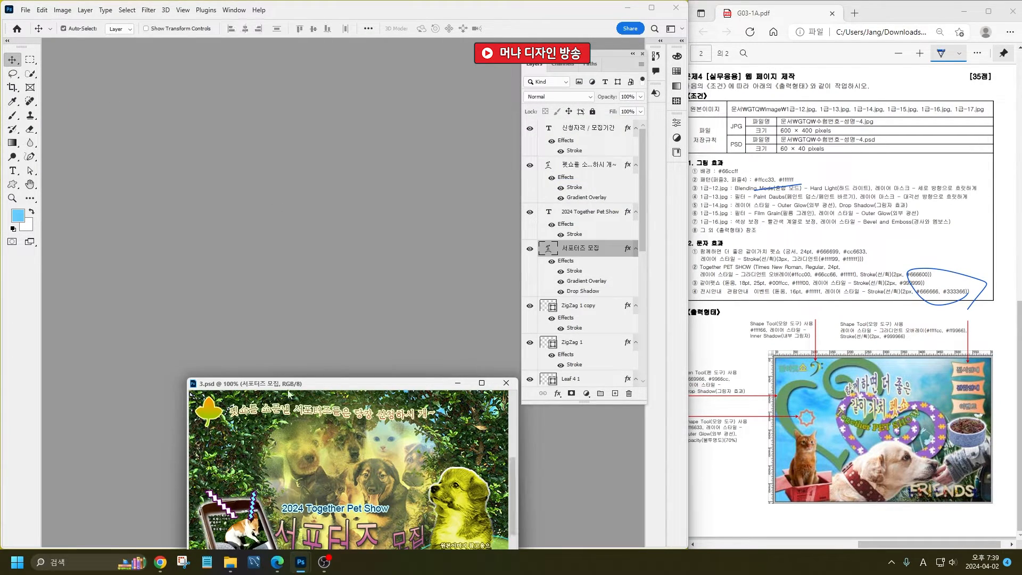
- Bring the 3.psd window fully into view, resize the image proportionally to 60 pixels wide, and save and close it
drag(288, 386, 176, 136)
click(63, 10)
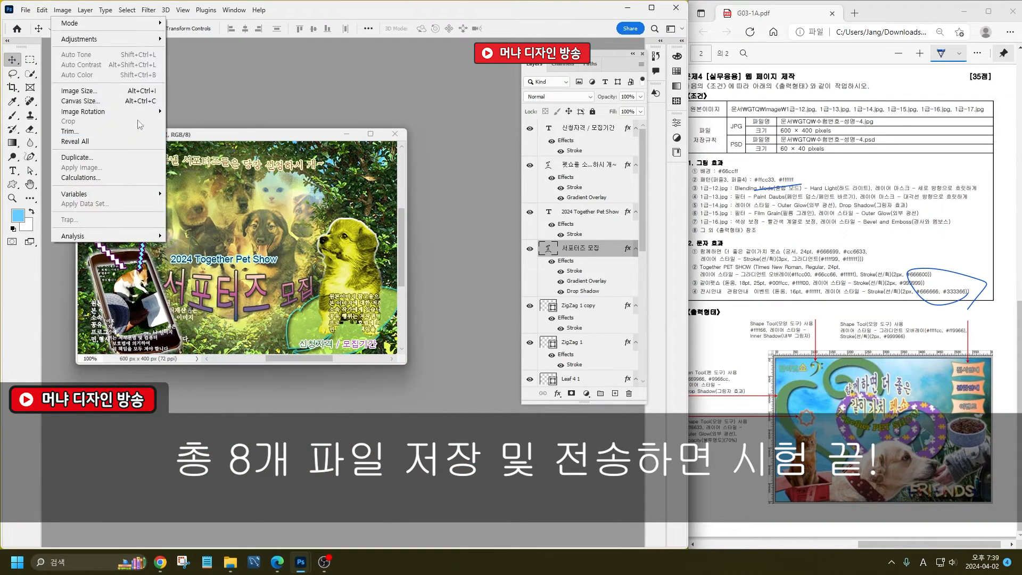
click(136, 93)
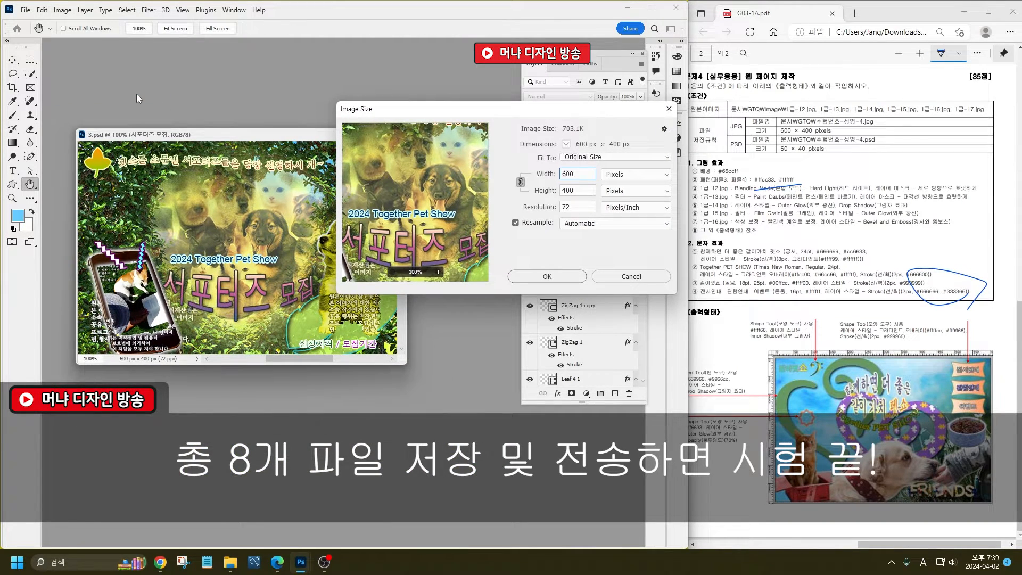
text(60)
key(Return)
key(v)
key(ctrl+s)
key(ctrl+w)
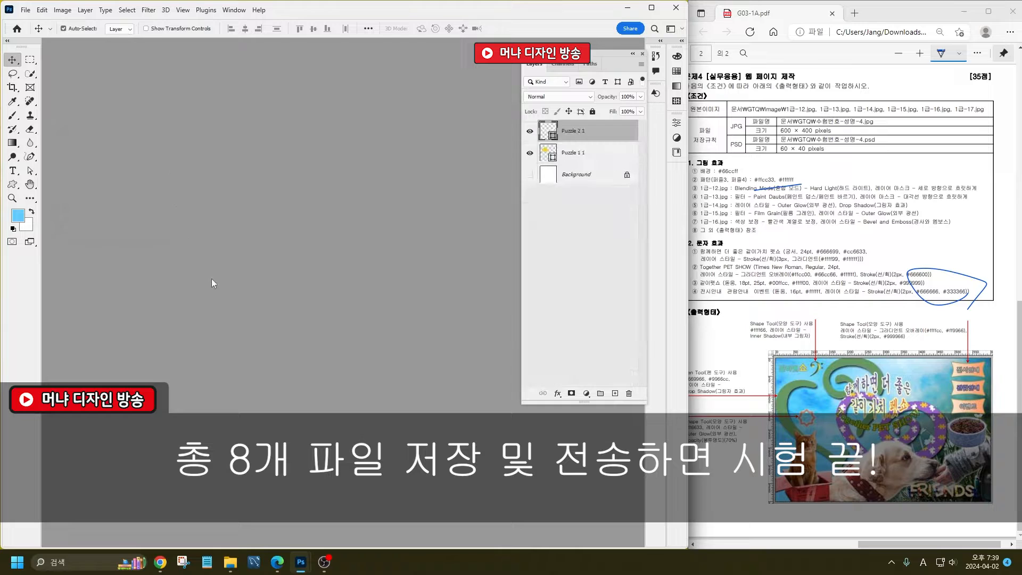
- Open all eight answer files together: 1, 2, 3 and 4 as PSD plus the JPEGs 1 copy, 2 copy, 3 copy and 4 copy
key(ctrl+o)
click(186, 104)
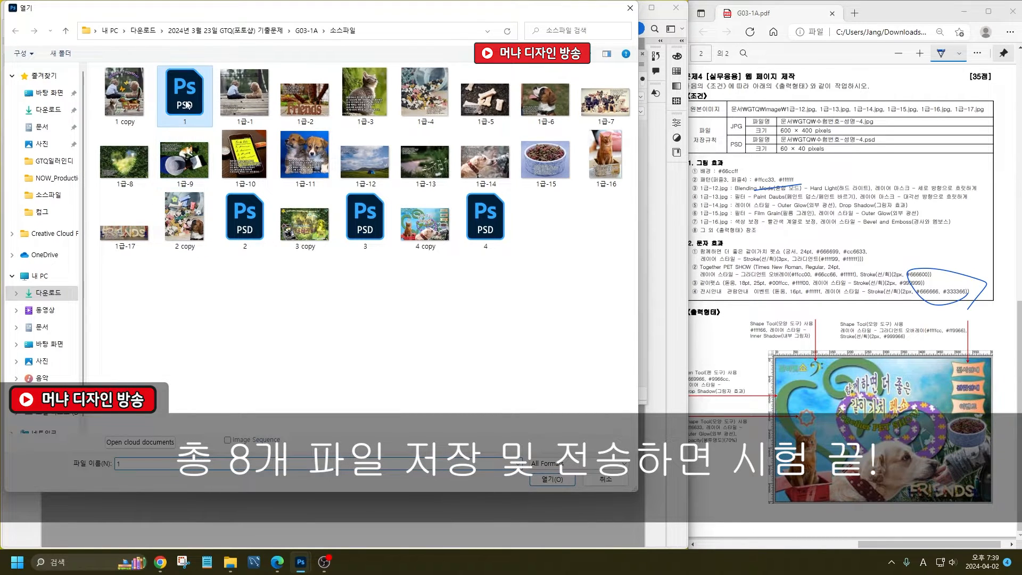
ctrl+click(124, 99)
ctrl+click(245, 218)
ctrl+click(184, 218)
ctrl+click(302, 239)
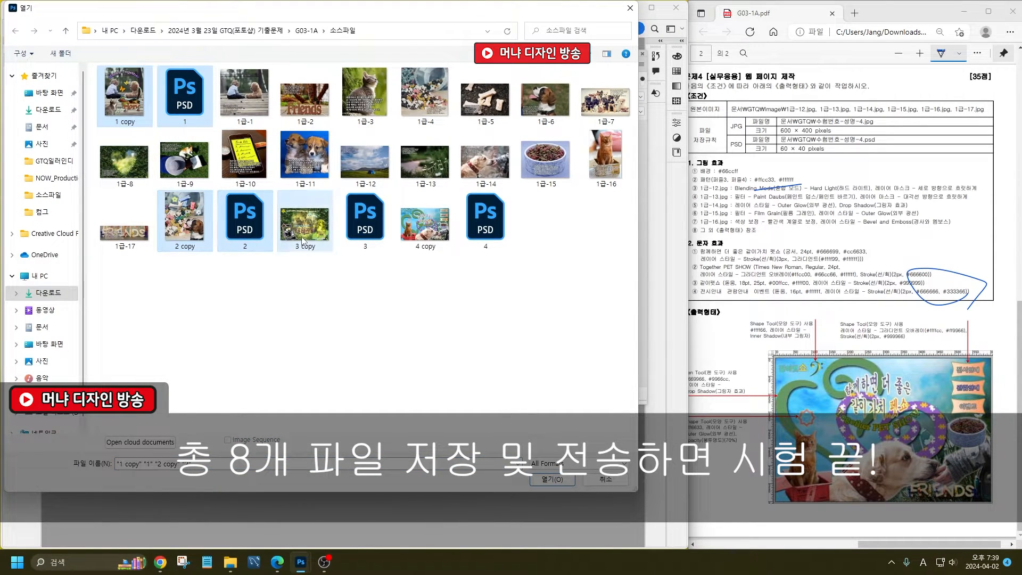
ctrl+click(364, 218)
ctrl+click(425, 223)
ctrl+click(485, 218)
click(554, 479)
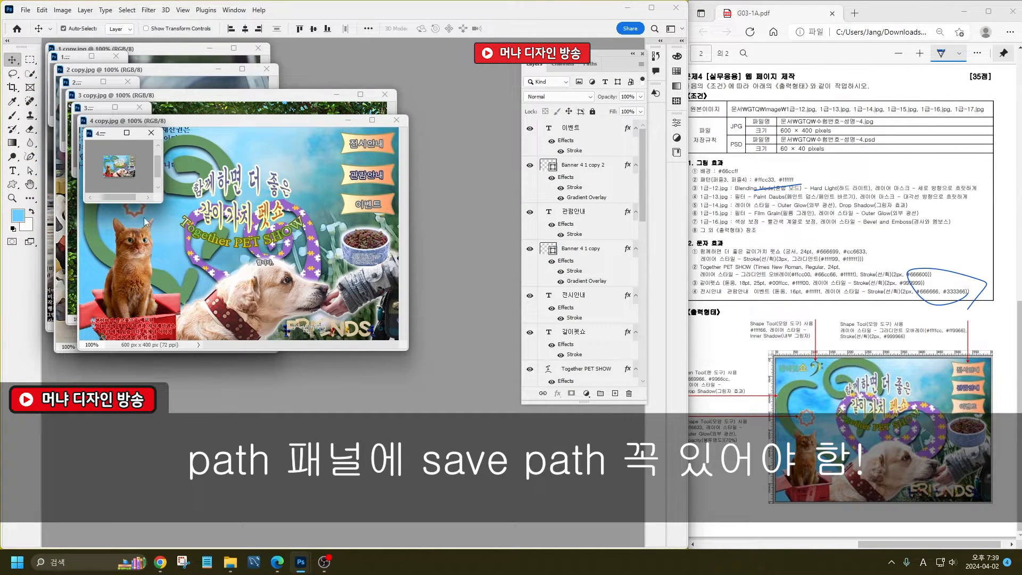
- Enlarge the 4.psd window with the image fitted to it and examine the document's saved paths
drag(157, 200, 461, 464)
key(ctrl+0)
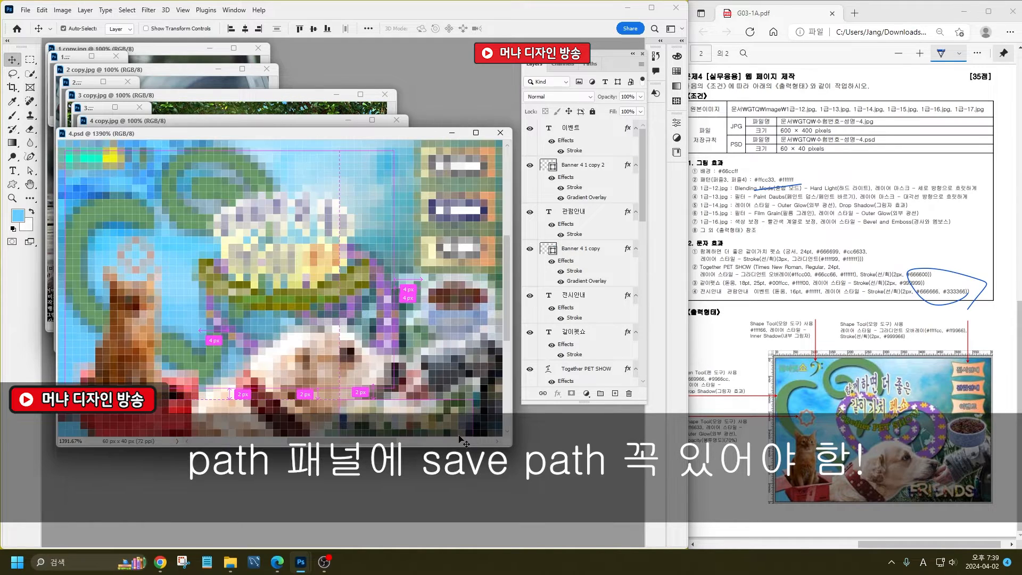
click(588, 64)
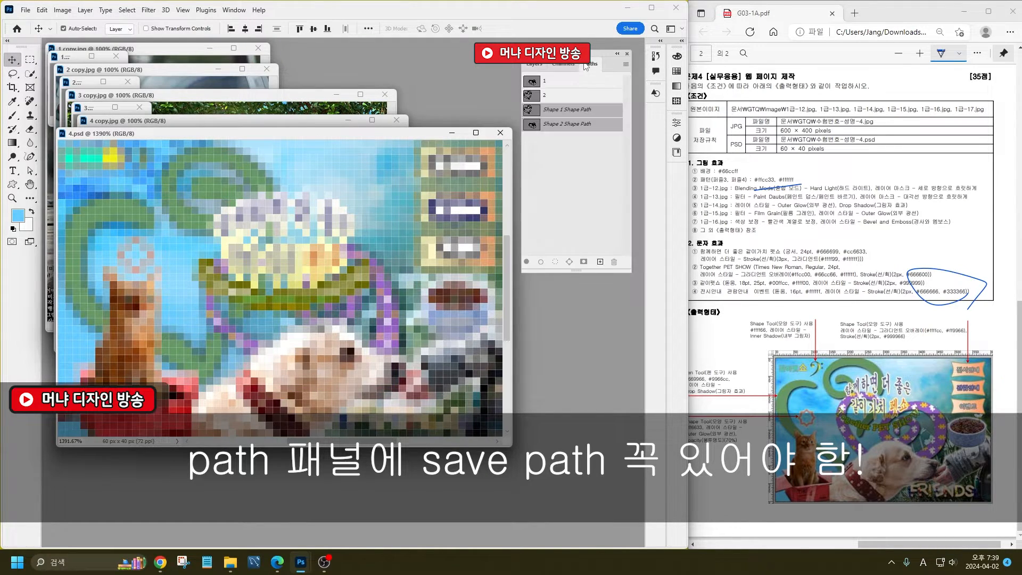
click(586, 225)
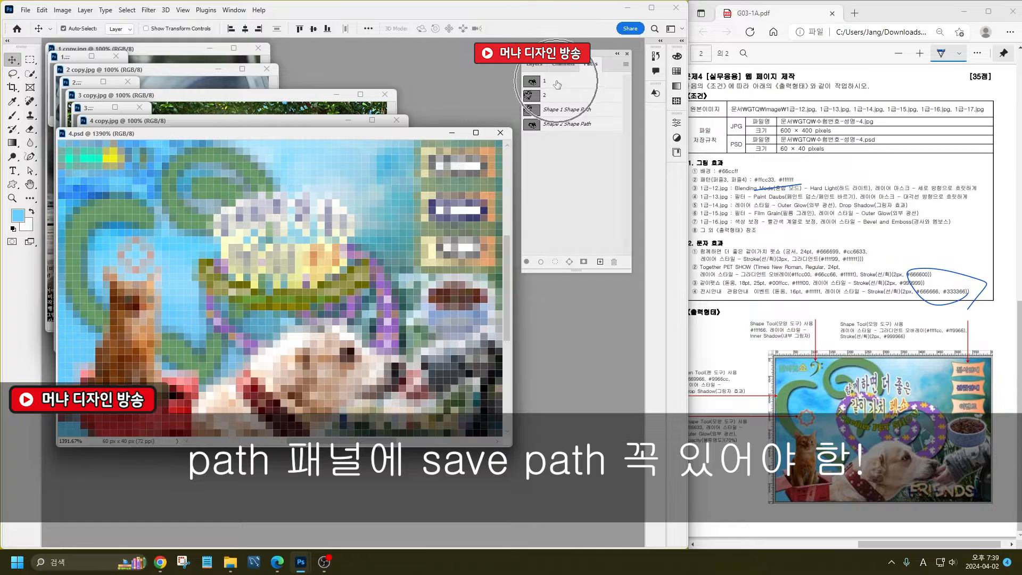
click(533, 64)
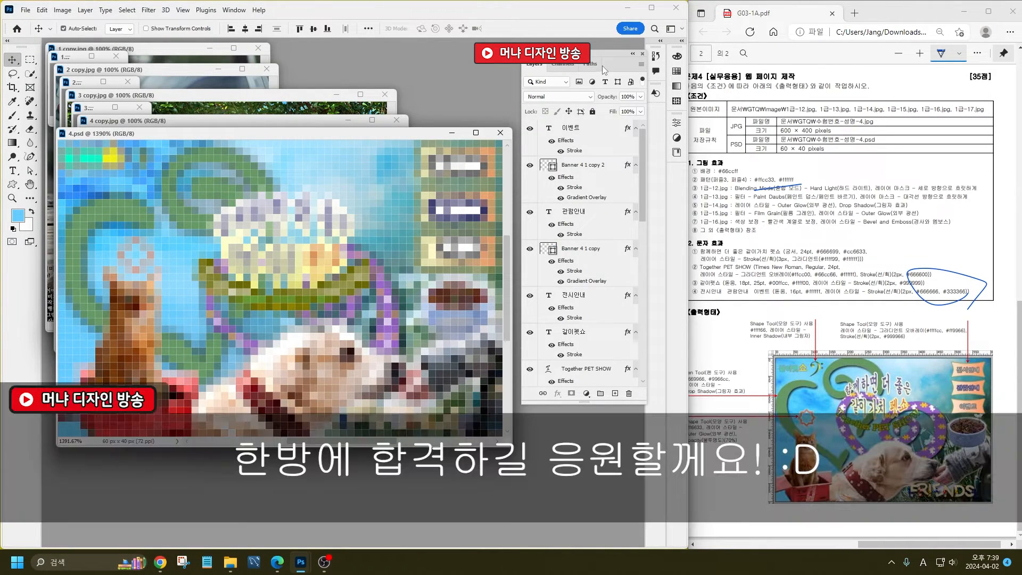
click(600, 65)
key(ctrl)
key(ctrl)
key(ctrl)
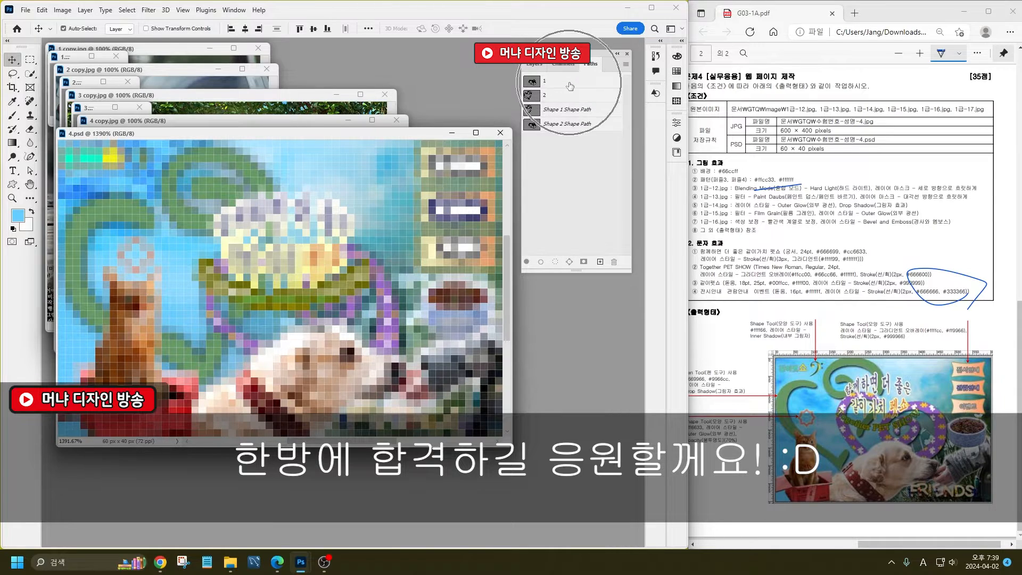
key(ctrl)
key(ctrl)
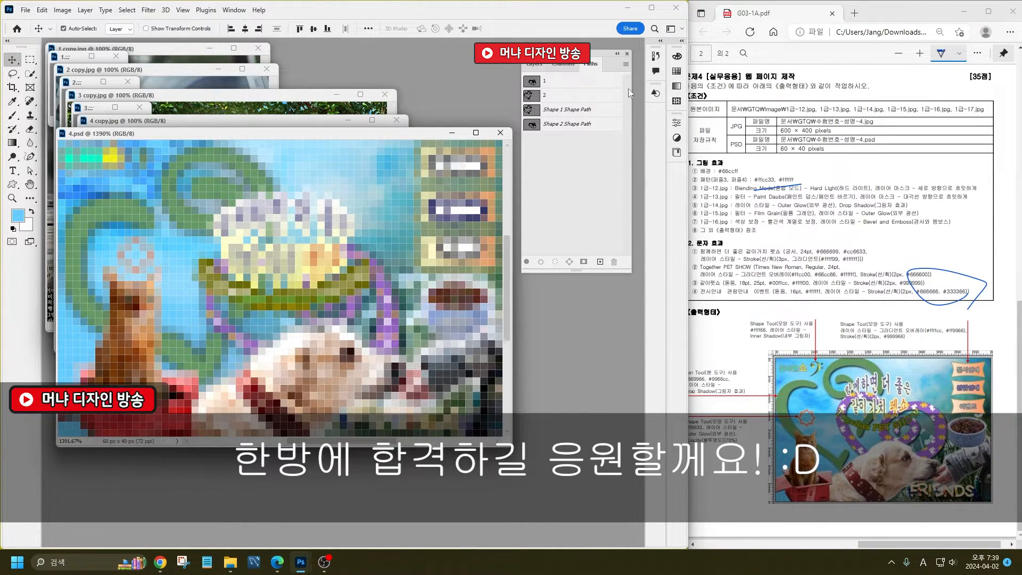
- Minimize the image editor and the exam PDF window to show the desktop
click(626, 7)
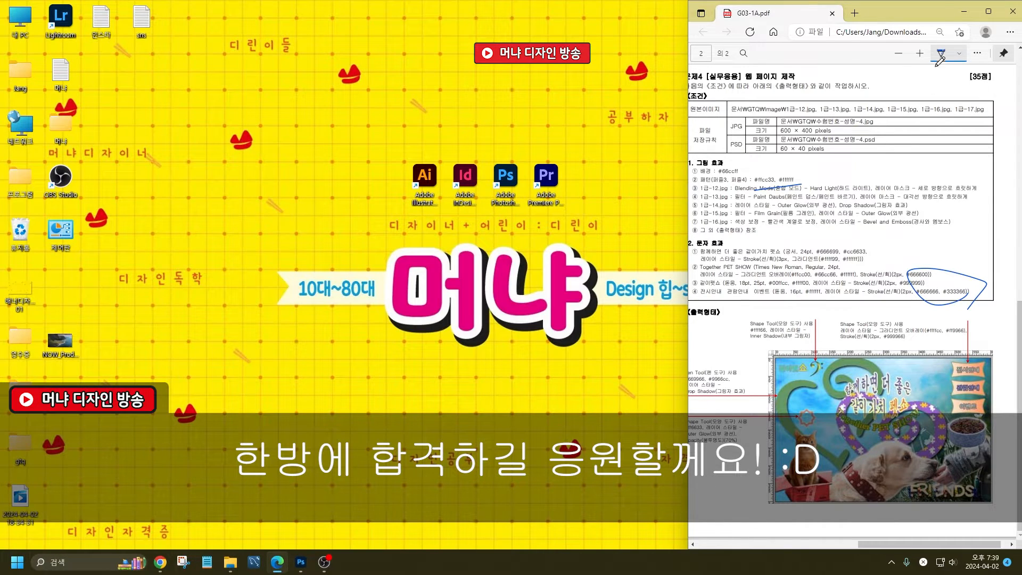
click(964, 11)
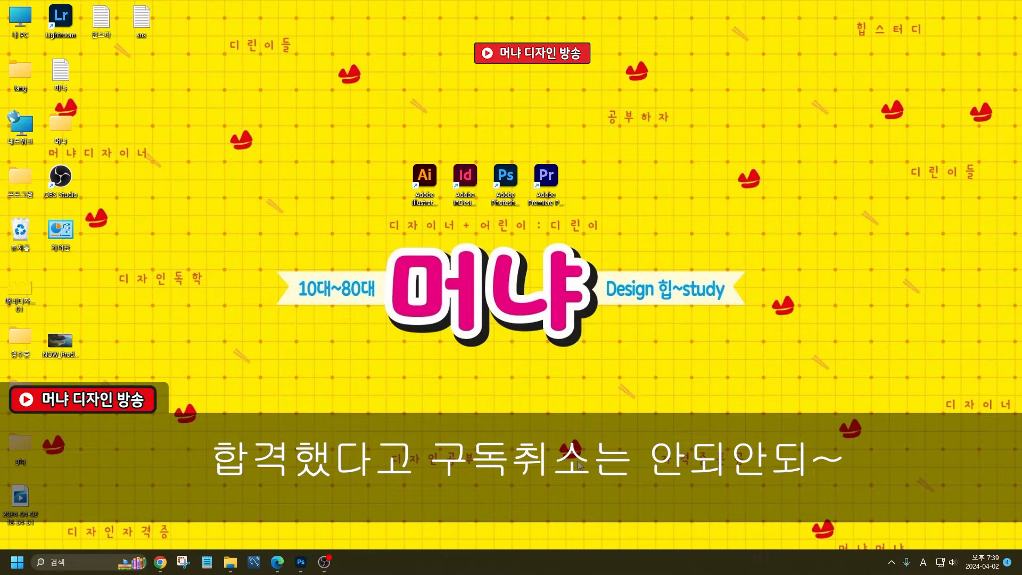